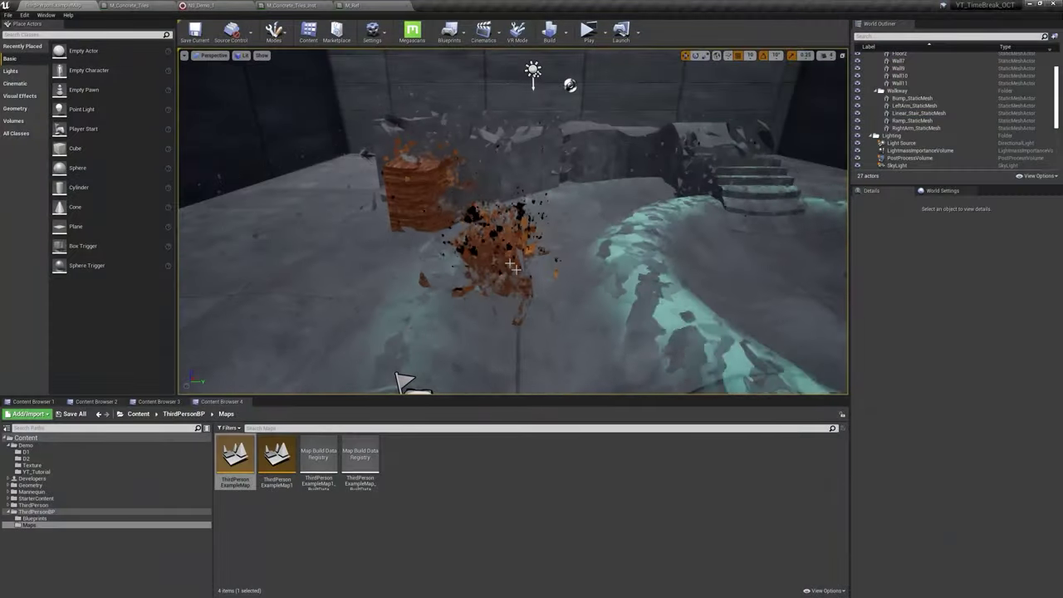
Step: Inspect the NS_Demo_2 Niagara overrides on Cube and Cube2, then bring up M_Concrete_Tiles_Inst
{"action": "left_click", "coordinate": [518, 255]}
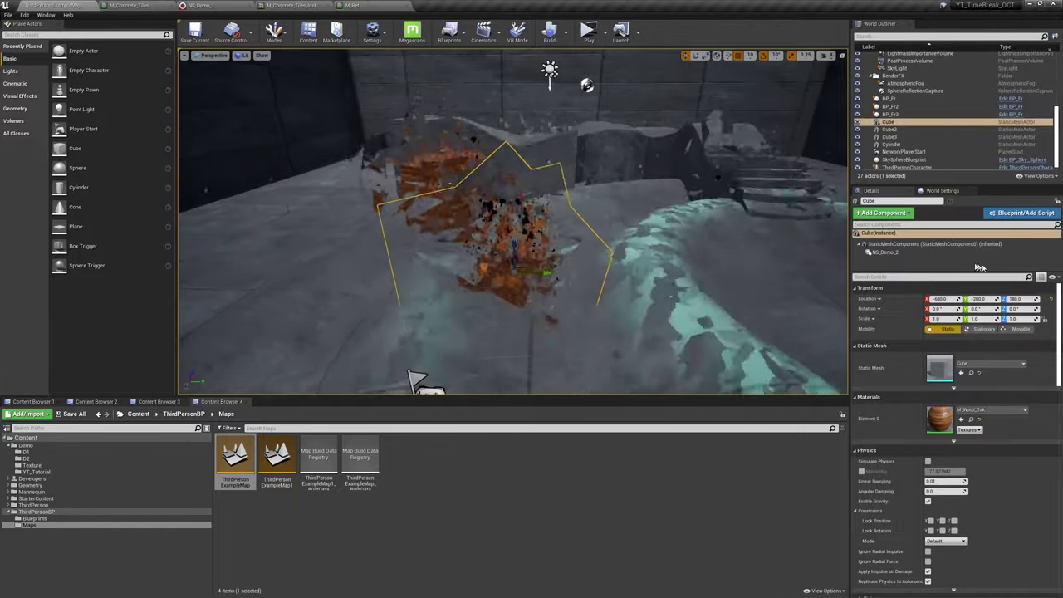
{"action": "left_click", "coordinate": [954, 251]}
{"action": "type", "text": "20"}
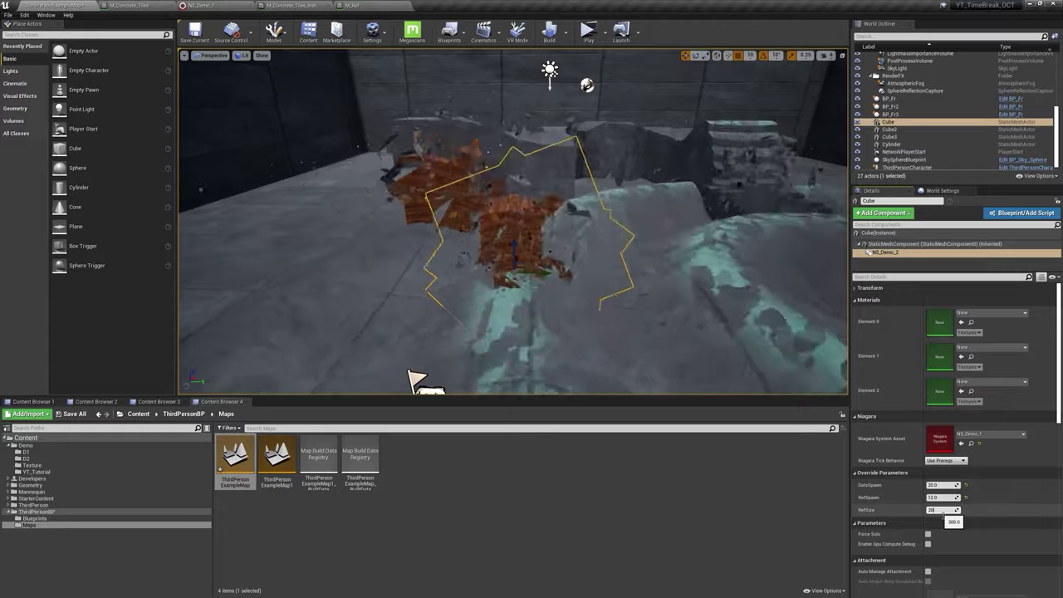
{"action": "mouse_move", "coordinate": [412, 378]}
{"action": "left_mouse_down"}
{"action": "mouse_move", "coordinate": [581, 237]}
{"action": "mouse_move", "coordinate": [503, 188]}
{"action": "left_mouse_up"}
{"action": "left_click", "coordinate": [504, 188]}
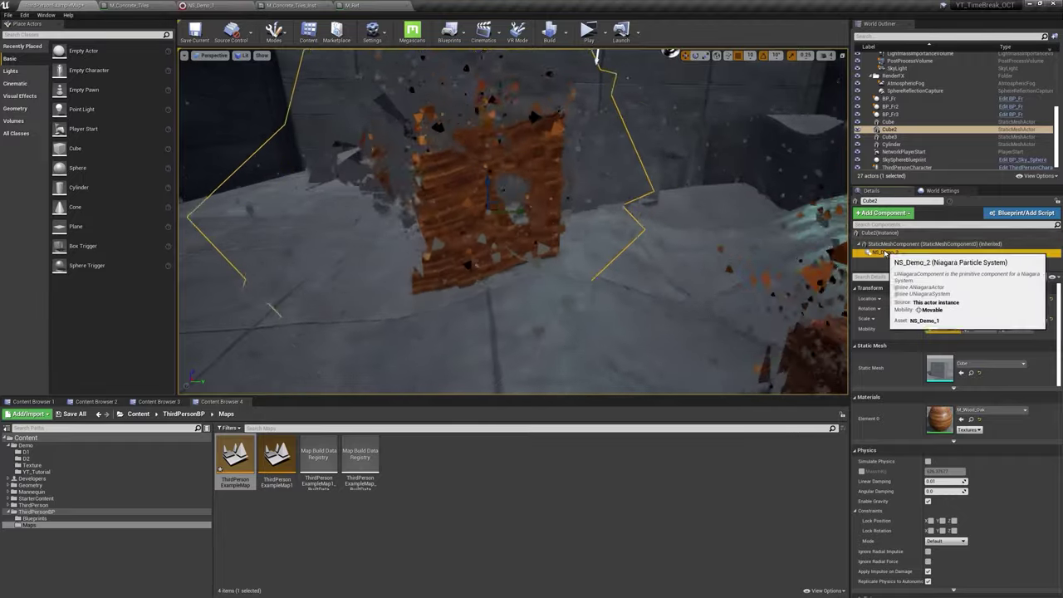
{"action": "left_click", "coordinate": [884, 251]}
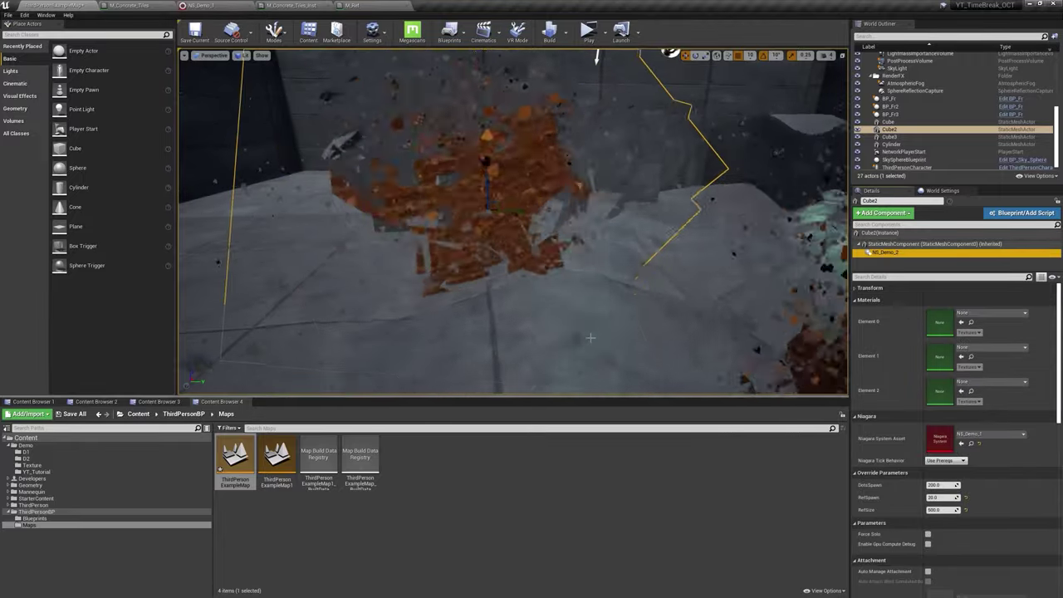
{"action": "right_click_drag", "start_coordinate": [590, 337], "coordinate": [583, 330]}
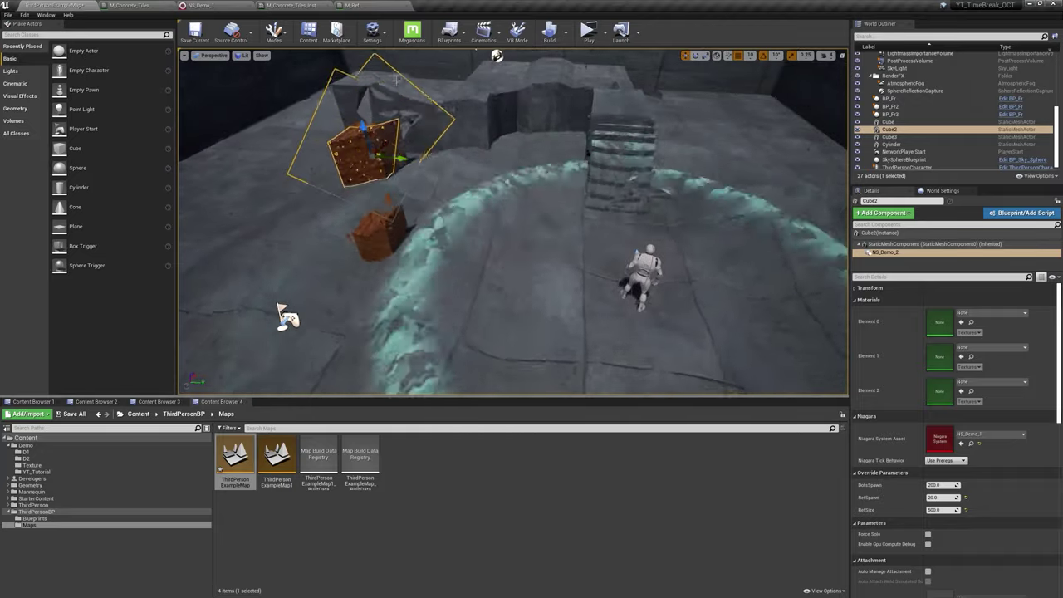
{"action": "left_click", "coordinate": [288, 5]}
Step: Change the material instance's Color parameter to dark purple and check the tint in the level
{"action": "left_click", "coordinate": [212, 179]}
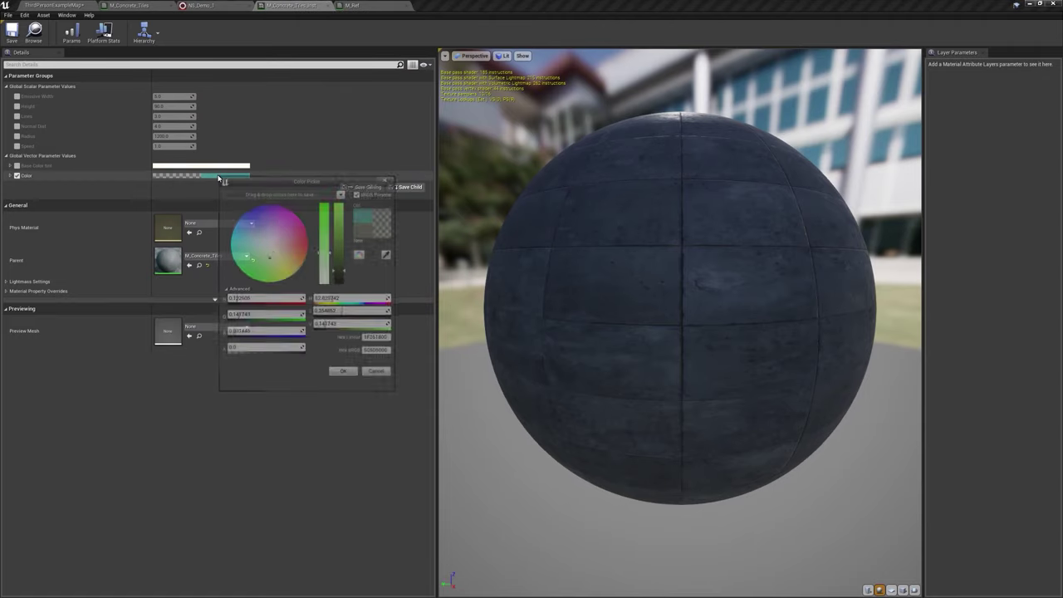
{"action": "left_click_drag", "start_coordinate": [340, 216], "coordinate": [340, 260]}
{"action": "left_click", "coordinate": [346, 375]}
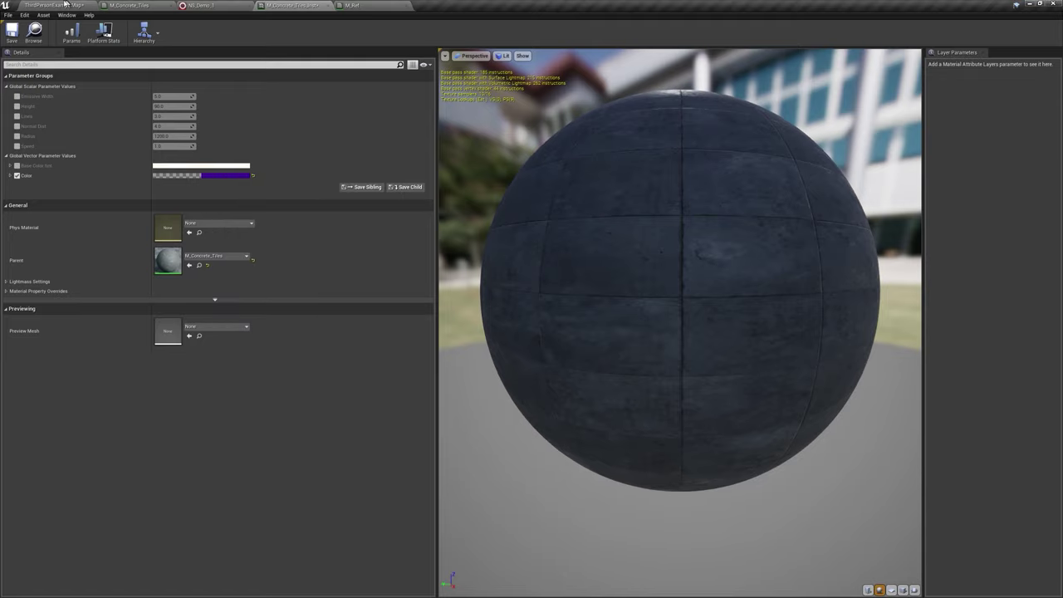
{"action": "left_click", "coordinate": [66, 5]}
{"action": "left_click", "coordinate": [306, 4]}
Step: Enable the Tiles override and compare the result in the level
{"action": "left_click", "coordinate": [19, 117]}
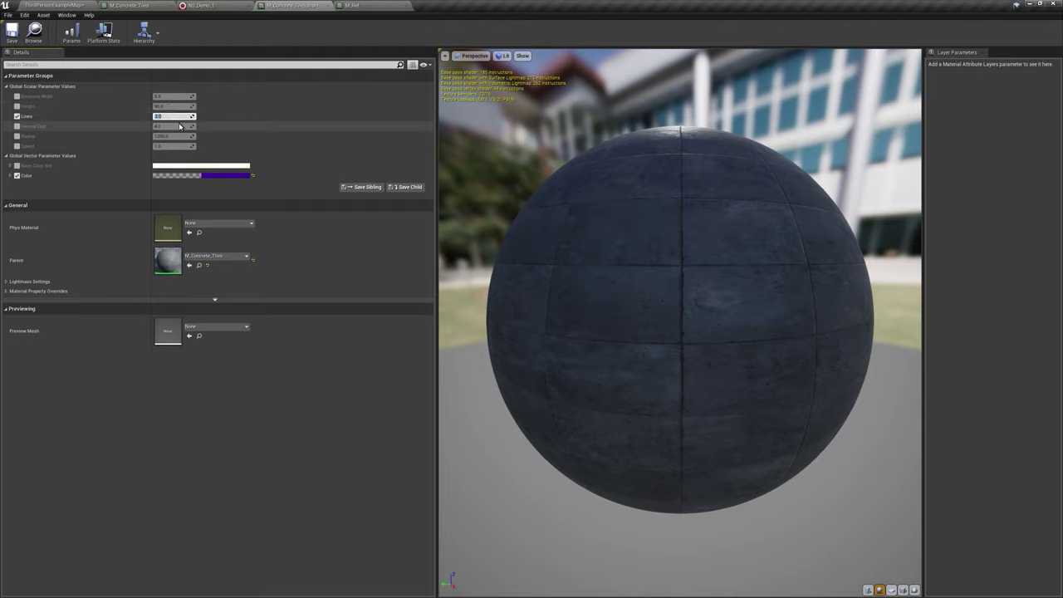
{"action": "left_click", "coordinate": [73, 6]}
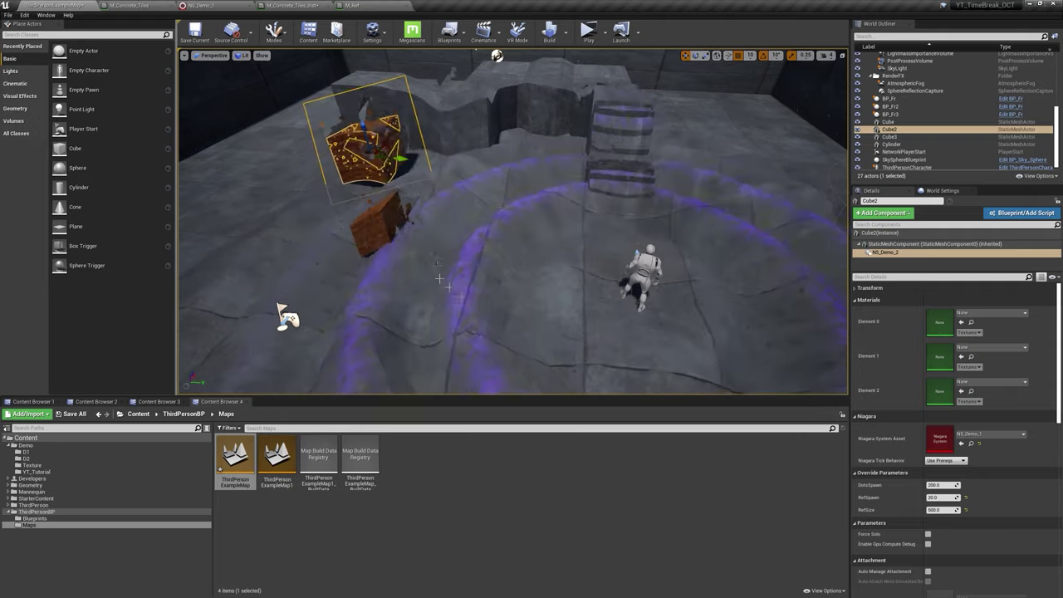
{"action": "left_click", "coordinate": [278, 6]}
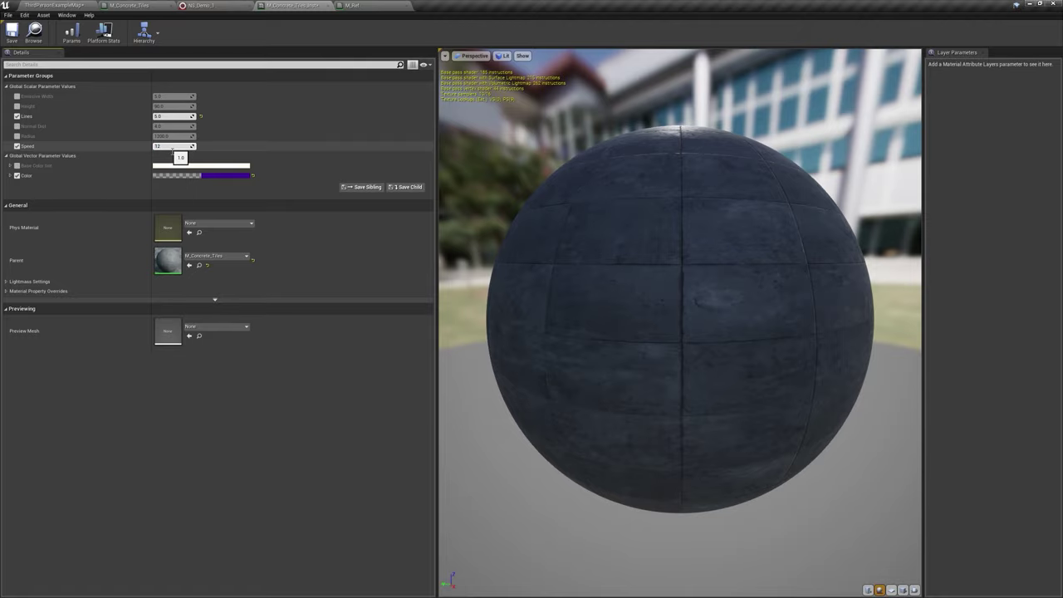
{"action": "left_click", "coordinate": [79, 5]}
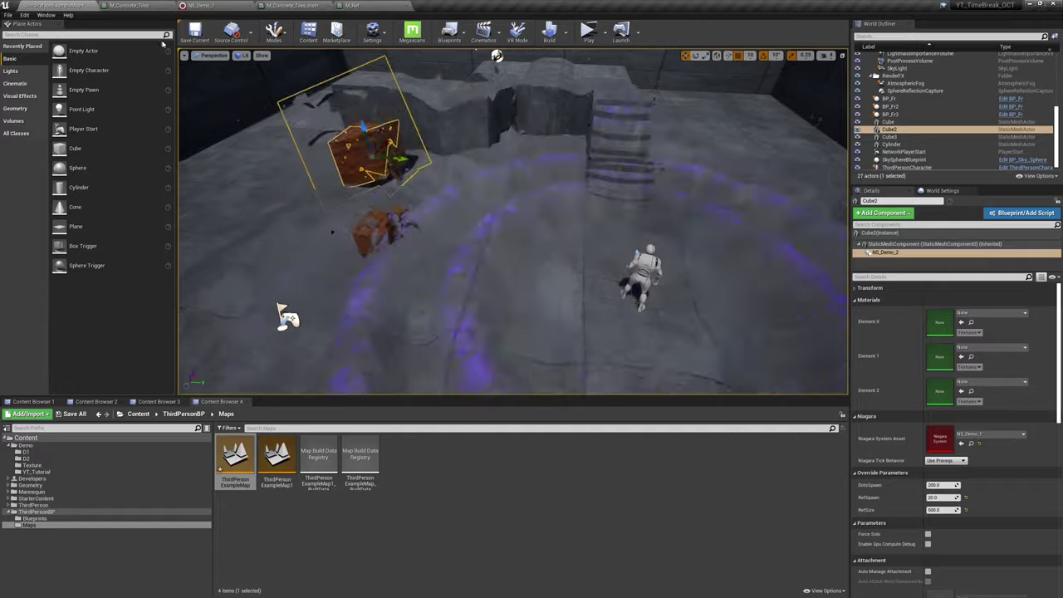
{"action": "left_click", "coordinate": [286, 5]}
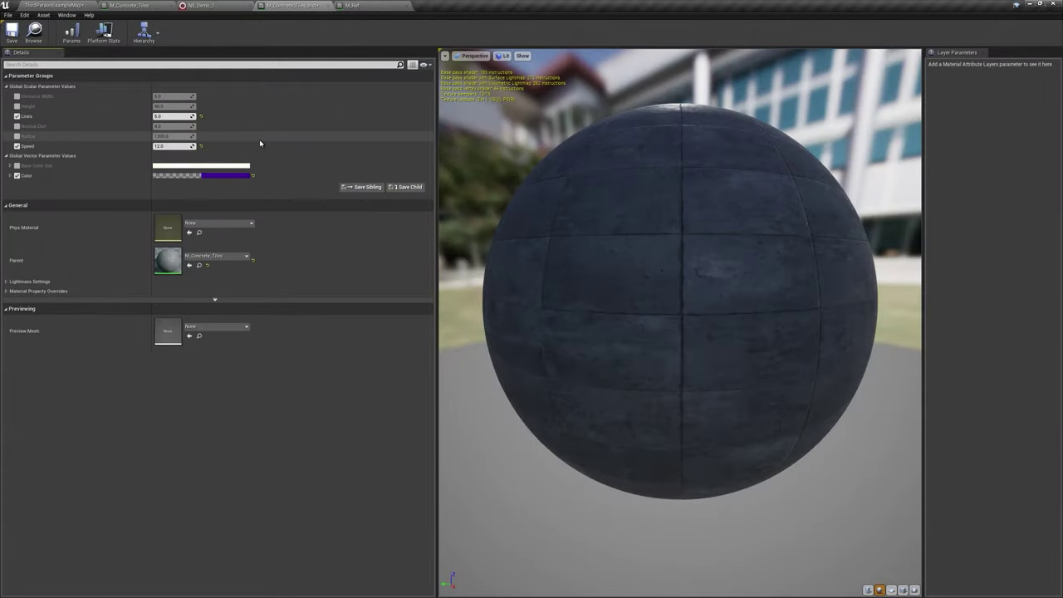
Step: Enable the Radius override and set Speed to 5.0, then view the level
{"action": "left_click", "coordinate": [18, 136]}
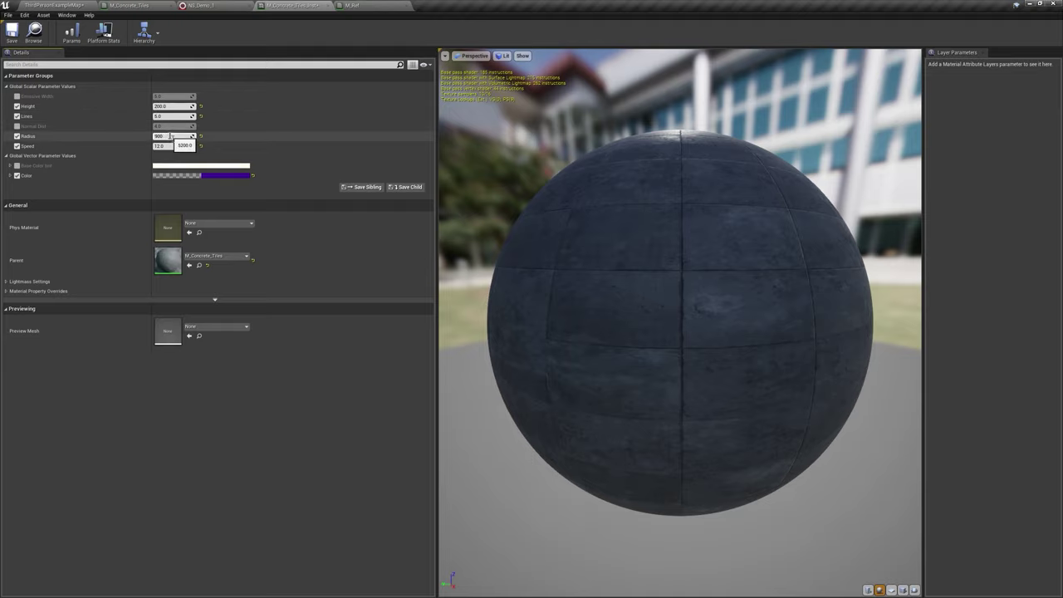
{"action": "left_click", "coordinate": [80, 4]}
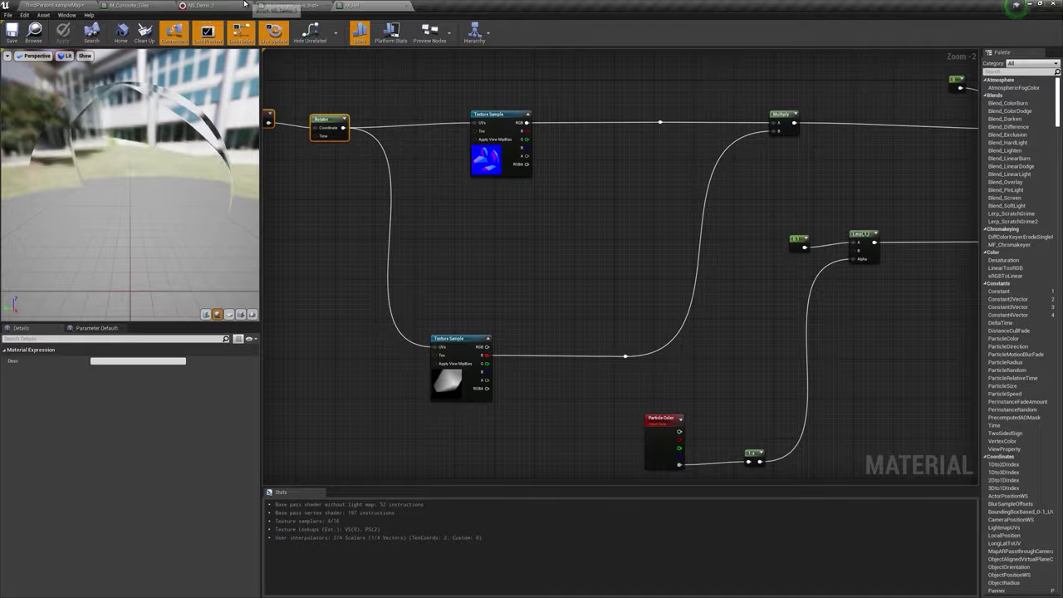
{"action": "left_click", "coordinate": [259, 5]}
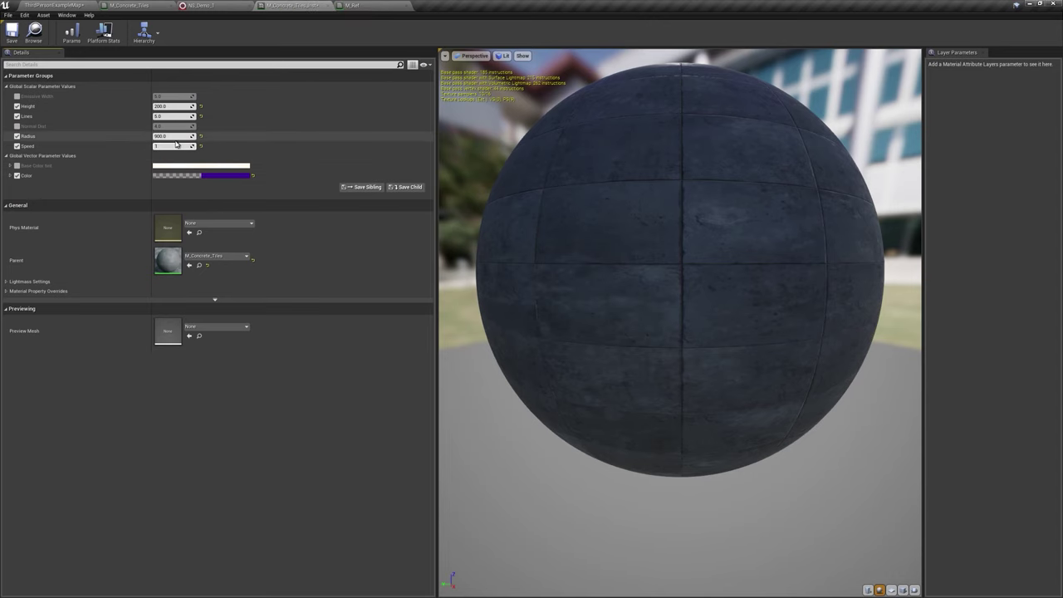
{"action": "key", "text": "Return"}
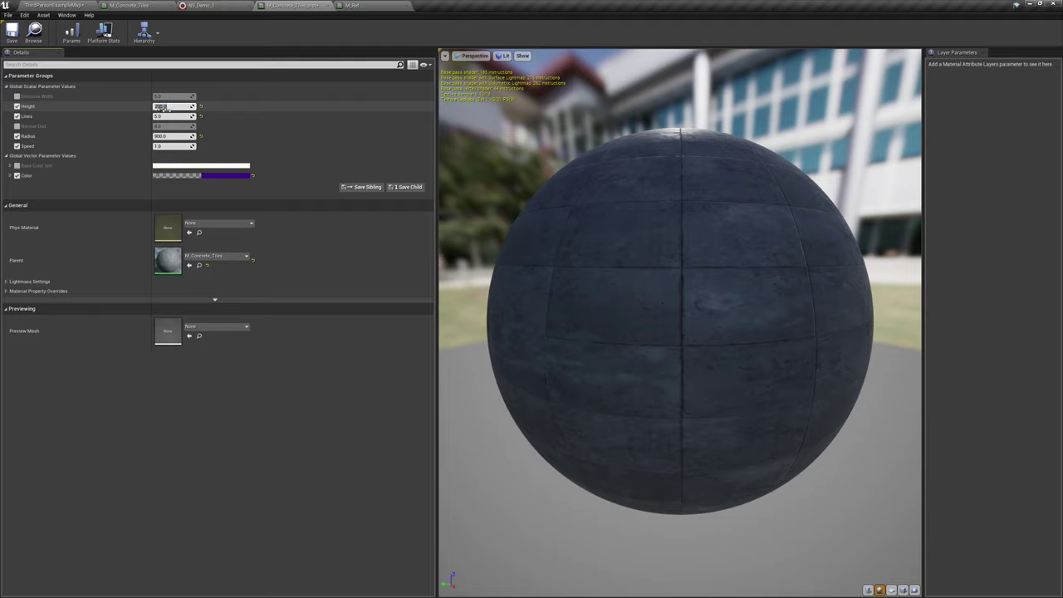
{"action": "left_click", "coordinate": [81, 4]}
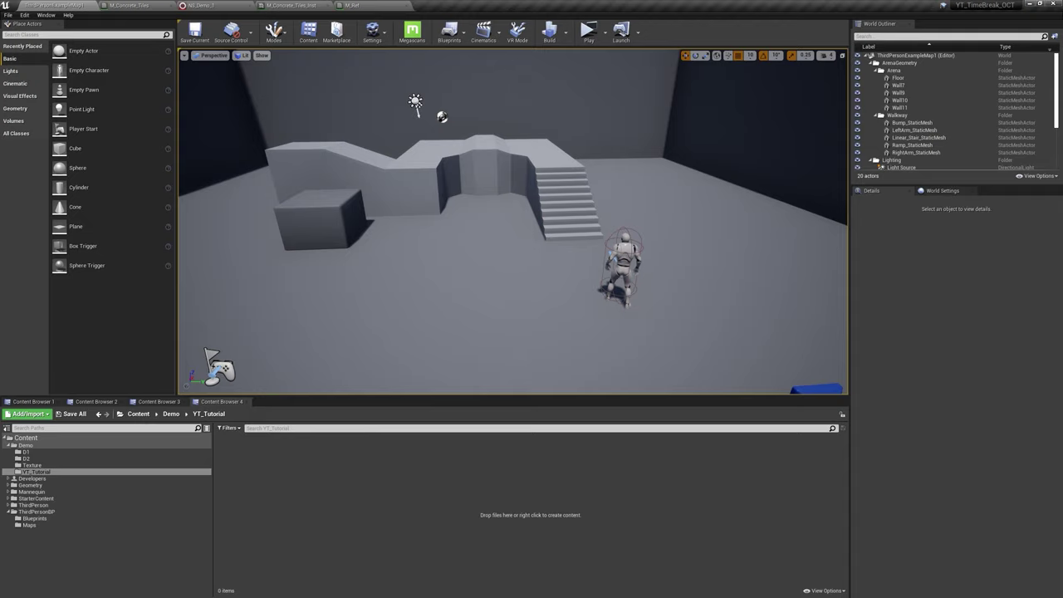
Step: Add a Material asset named M_Flakes in YT_Tutorial and open it in the Material Editor
{"action": "right_click", "coordinate": [269, 470]}
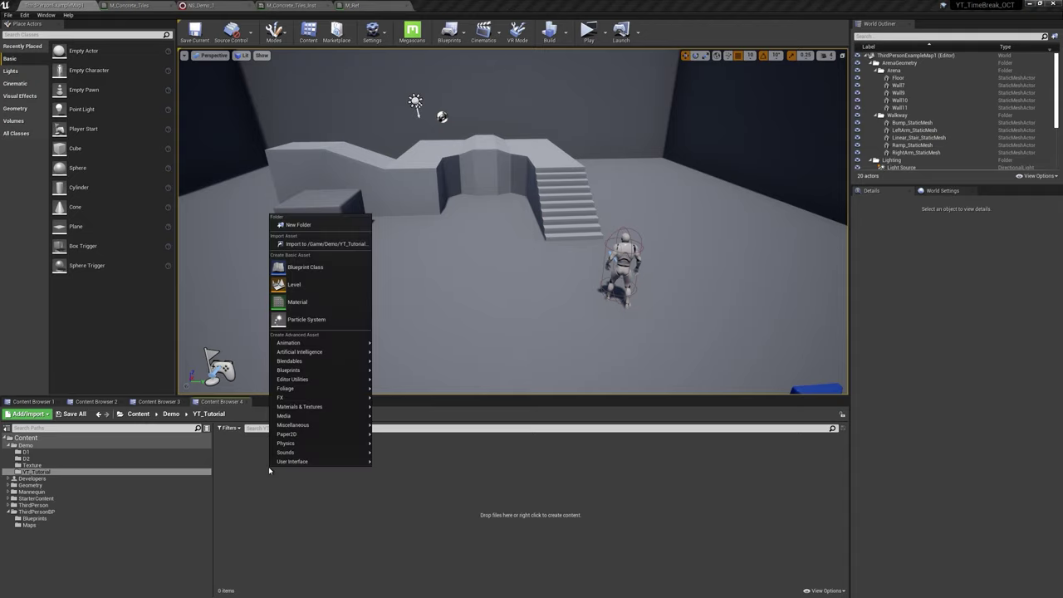
{"action": "left_click", "coordinate": [309, 302]}
{"action": "type", "text": "M_Flakes"}
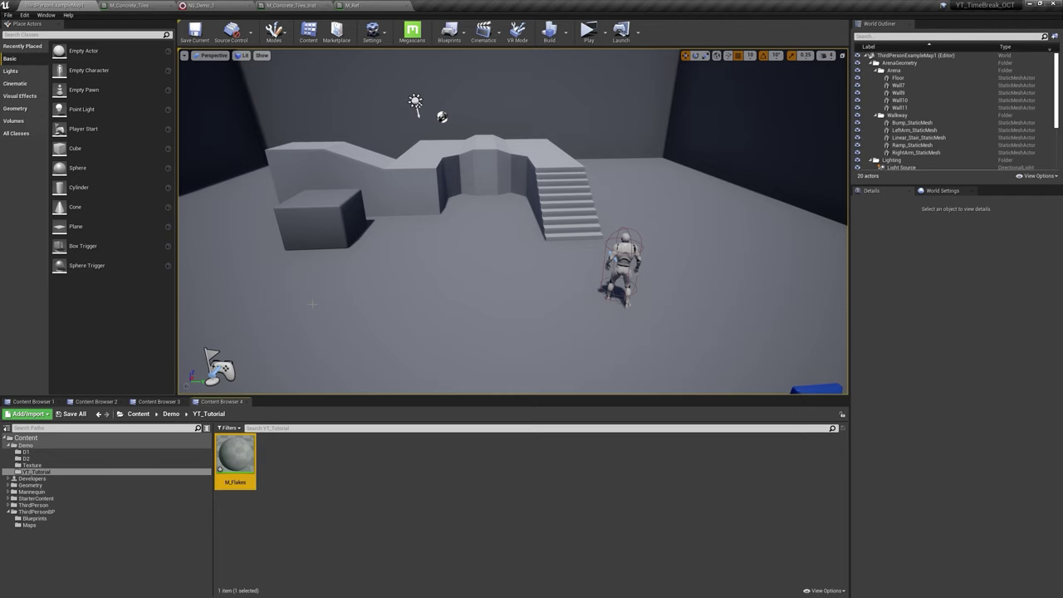
{"action": "double_click", "coordinate": [249, 454]}
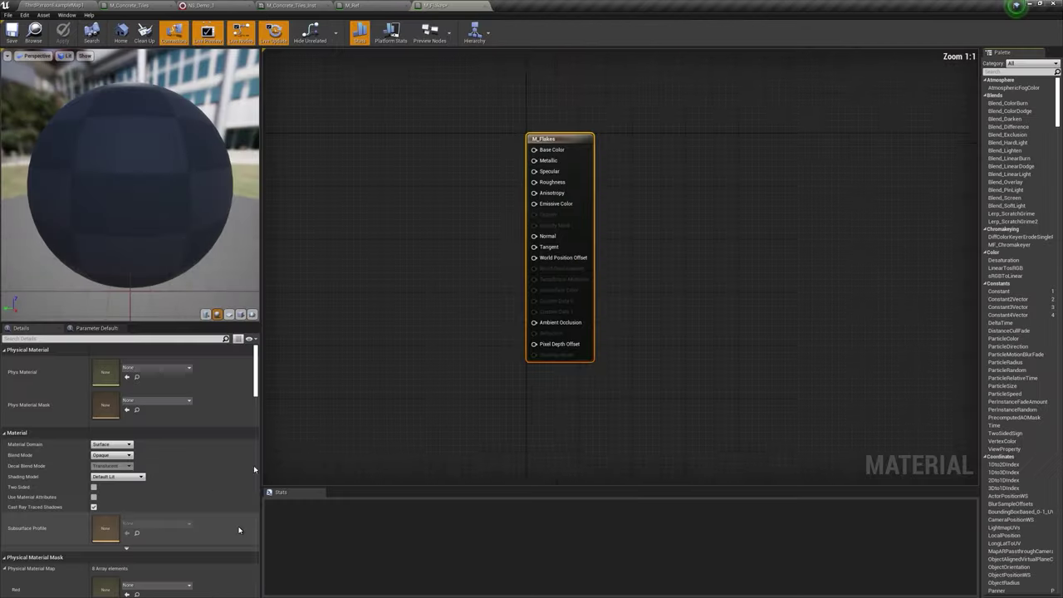
Step: Set M_Flakes to Masked blend mode with the Unlit shading model
{"action": "left_click", "coordinate": [120, 456]}
{"action": "left_click", "coordinate": [100, 467]}
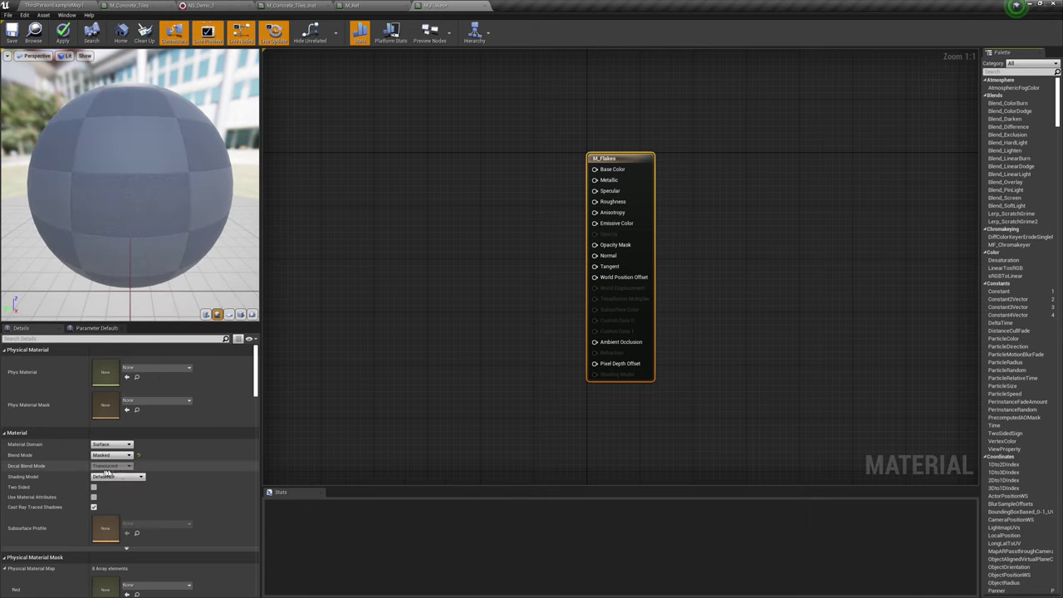
{"action": "left_click", "coordinate": [115, 477]}
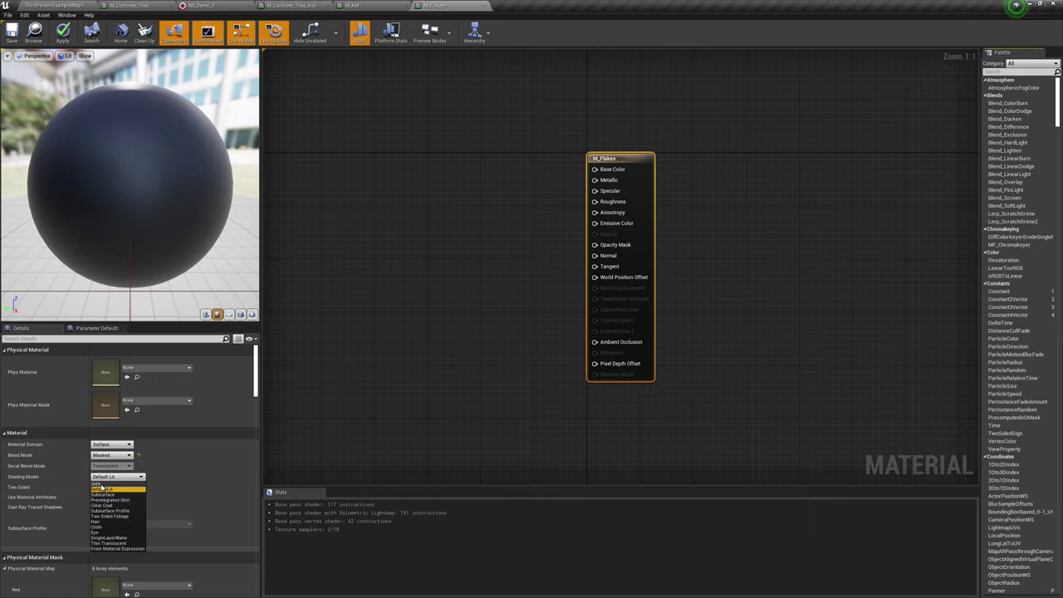
{"action": "left_click", "coordinate": [98, 483]}
Step: Add a Particle Color node wired into Emissive Color and preview on a cube
{"action": "right_click", "coordinate": [417, 210]}
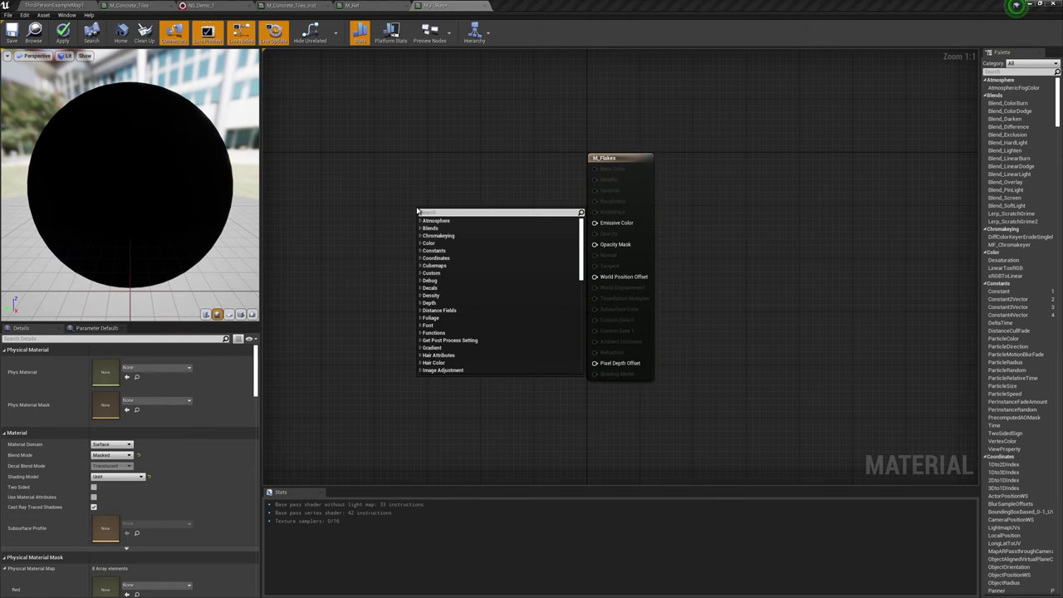
{"action": "type", "text": "par"}
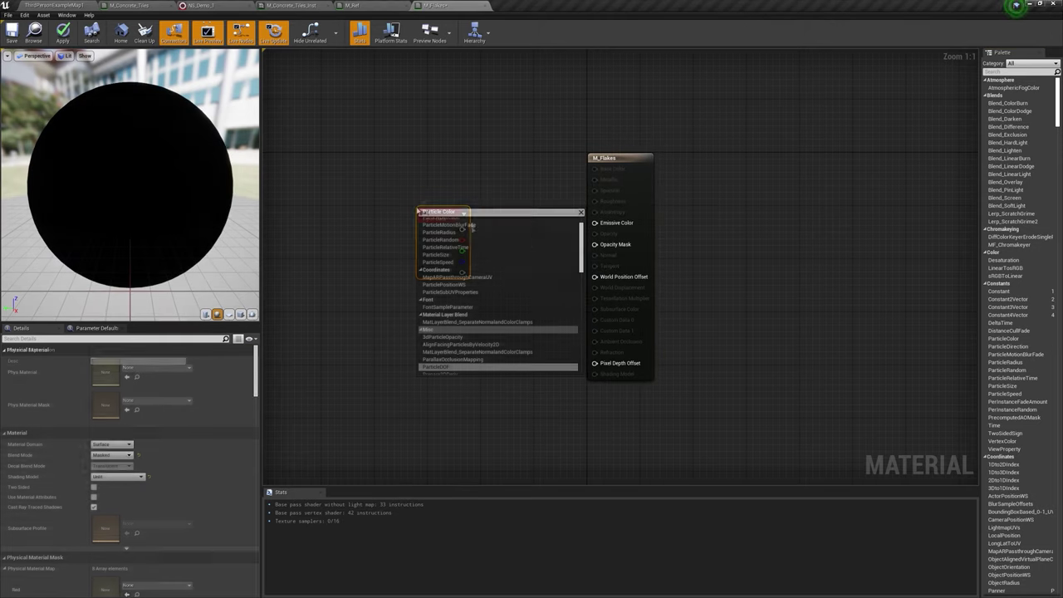
{"action": "left_click", "coordinate": [444, 217]}
{"action": "left_click_drag", "start_coordinate": [461, 229], "coordinate": [605, 222]}
{"action": "right_click_drag", "start_coordinate": [484, 289], "coordinate": [531, 274]}
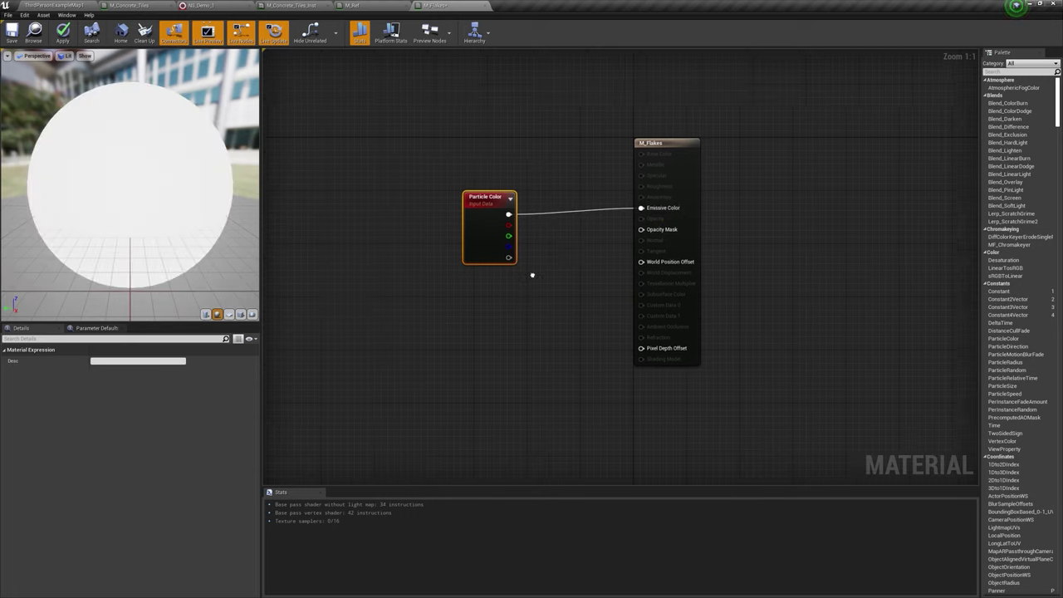
{"action": "left_click_drag", "start_coordinate": [490, 195], "coordinate": [421, 192]}
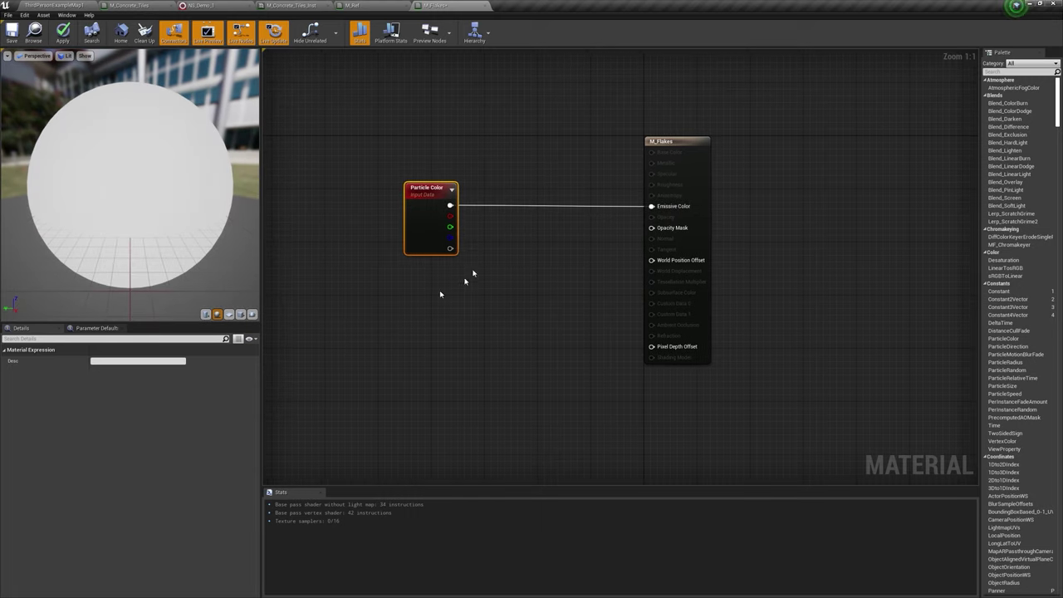
{"action": "left_click", "coordinate": [240, 314]}
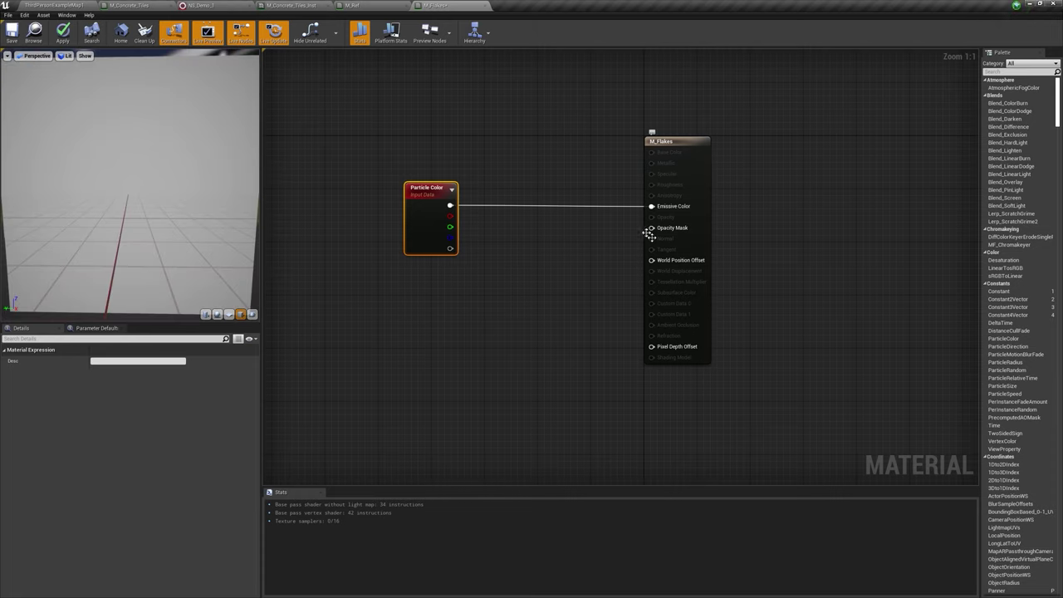
Step: Feed T_Refraction_output_1's red channel into Opacity Mask and apply the material
{"action": "left_click", "coordinate": [50, 5]}
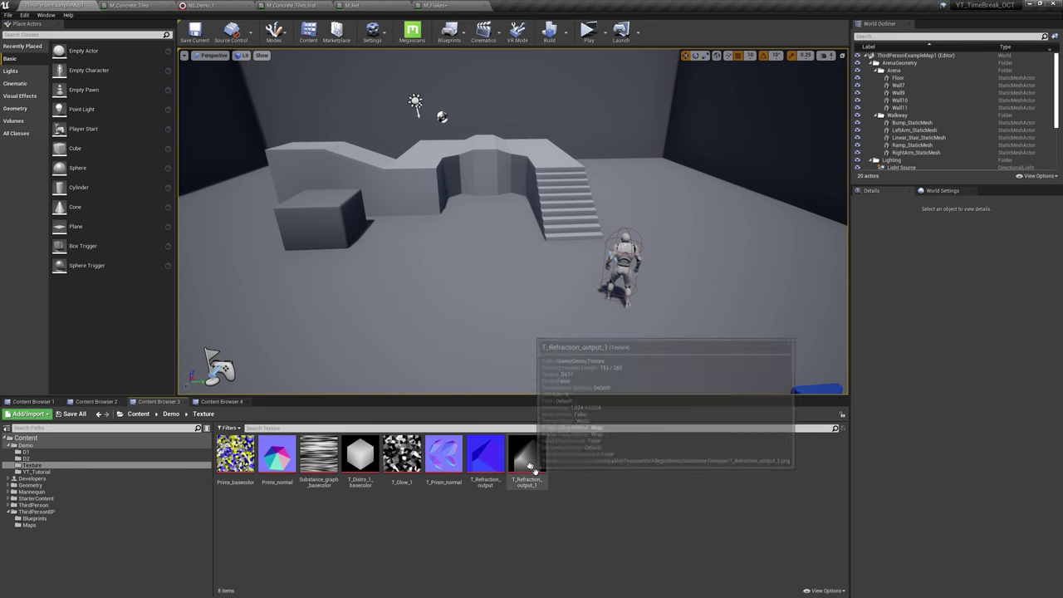
{"action": "mouse_move", "coordinate": [537, 470]}
{"action": "left_mouse_down"}
{"action": "mouse_move", "coordinate": [679, 530]}
{"action": "mouse_move", "coordinate": [625, 450]}
{"action": "mouse_move", "coordinate": [452, 2]}
{"action": "mouse_move", "coordinate": [390, 325]}
{"action": "left_mouse_up"}
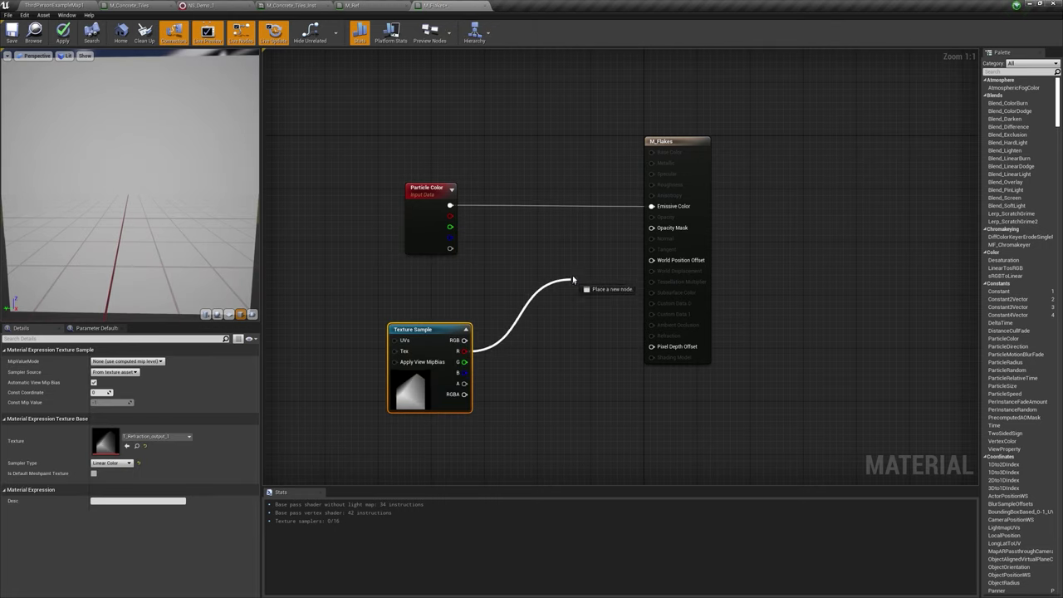
{"action": "left_click_drag", "start_coordinate": [660, 232], "coordinate": [652, 228]}
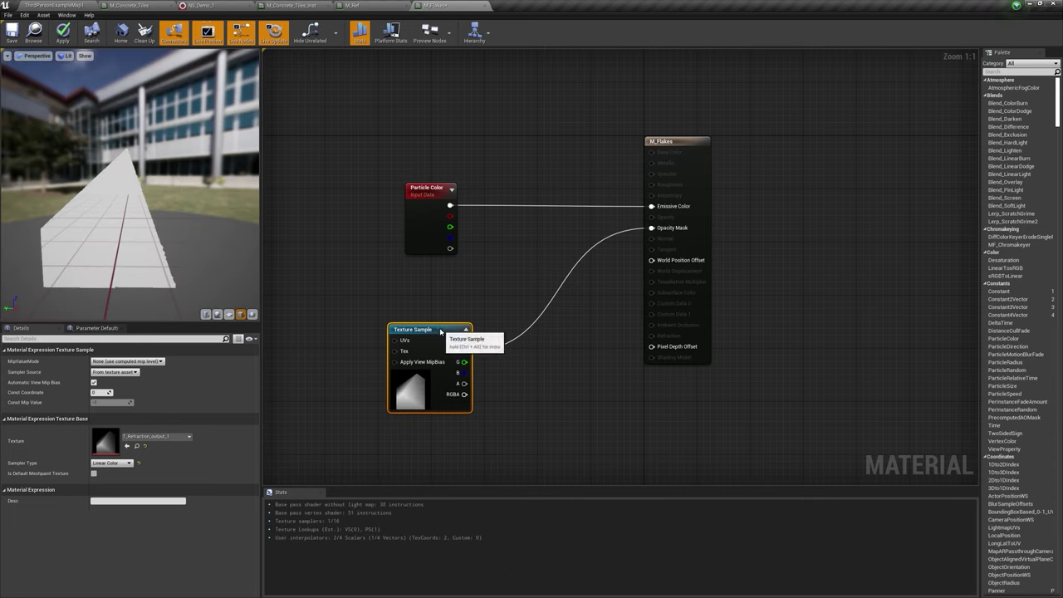
{"action": "left_click_drag", "start_coordinate": [435, 337], "coordinate": [417, 315]}
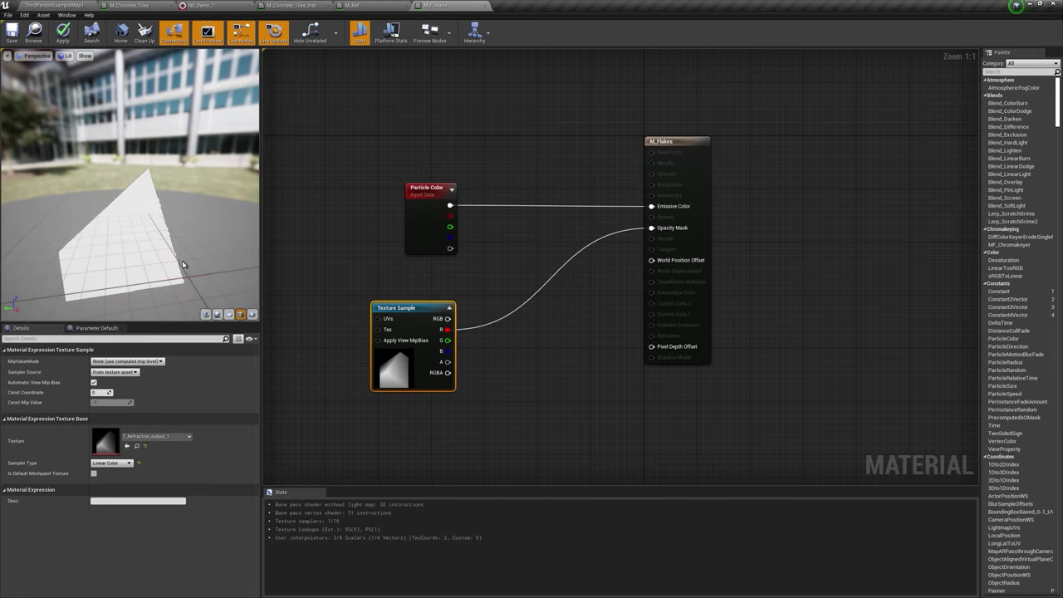
{"action": "mouse_move", "coordinate": [182, 264]}
{"action": "left_mouse_down"}
{"action": "mouse_move", "coordinate": [216, 258]}
{"action": "mouse_move", "coordinate": [105, 161]}
{"action": "left_mouse_up"}
{"action": "left_click", "coordinate": [64, 42]}
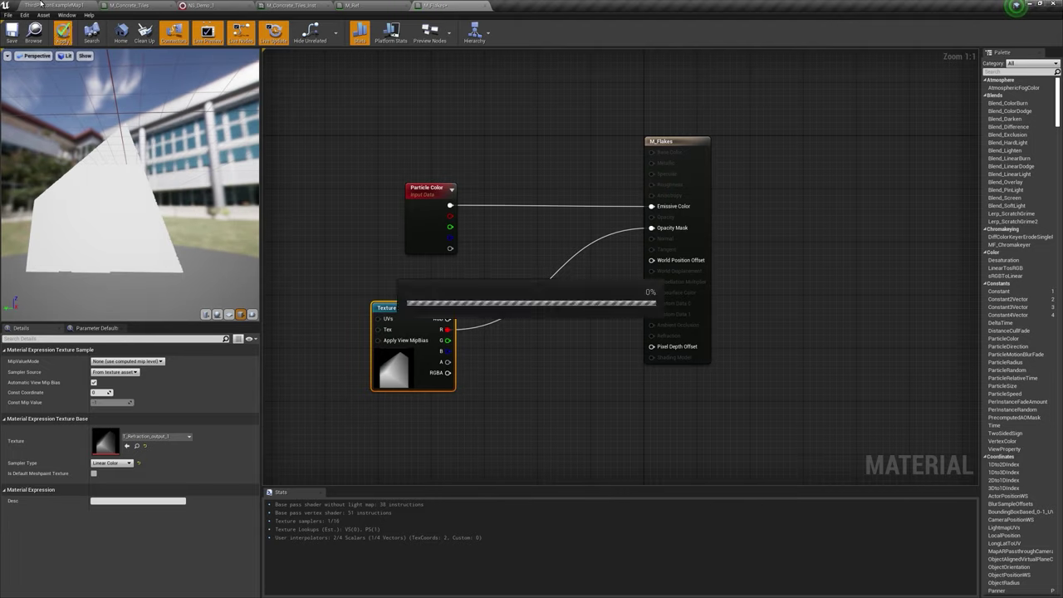
{"action": "left_click", "coordinate": [55, 5]}
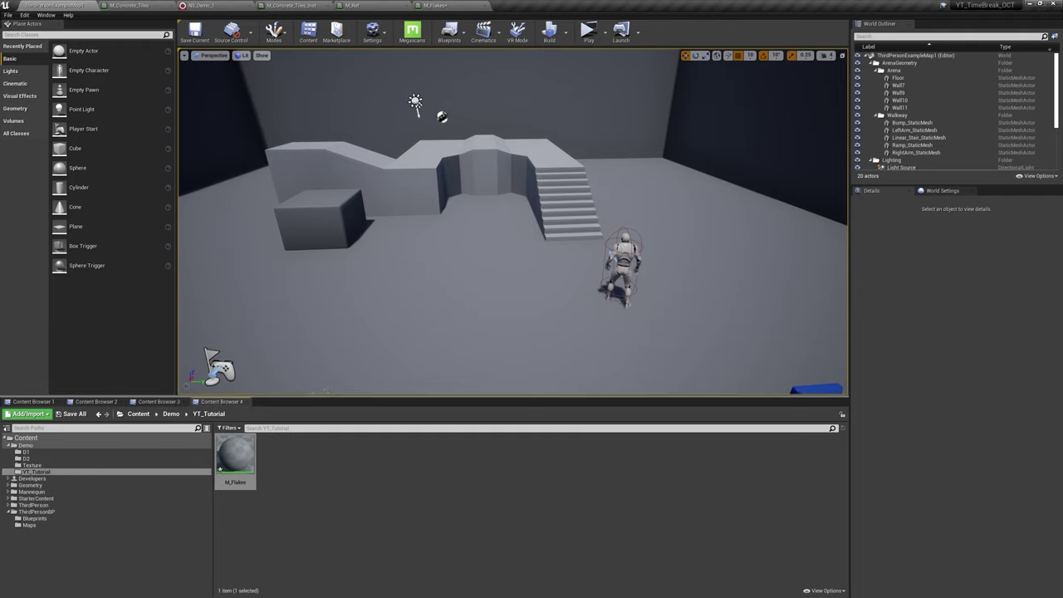
Step: Drop a cube into the level and create a Fountain-based Niagara System in YT_Tutorial
{"action": "mouse_move", "coordinate": [116, 148]}
{"action": "left_mouse_down"}
{"action": "mouse_move", "coordinate": [403, 230]}
{"action": "mouse_move", "coordinate": [375, 267]}
{"action": "mouse_move", "coordinate": [373, 229]}
{"action": "left_mouse_up"}
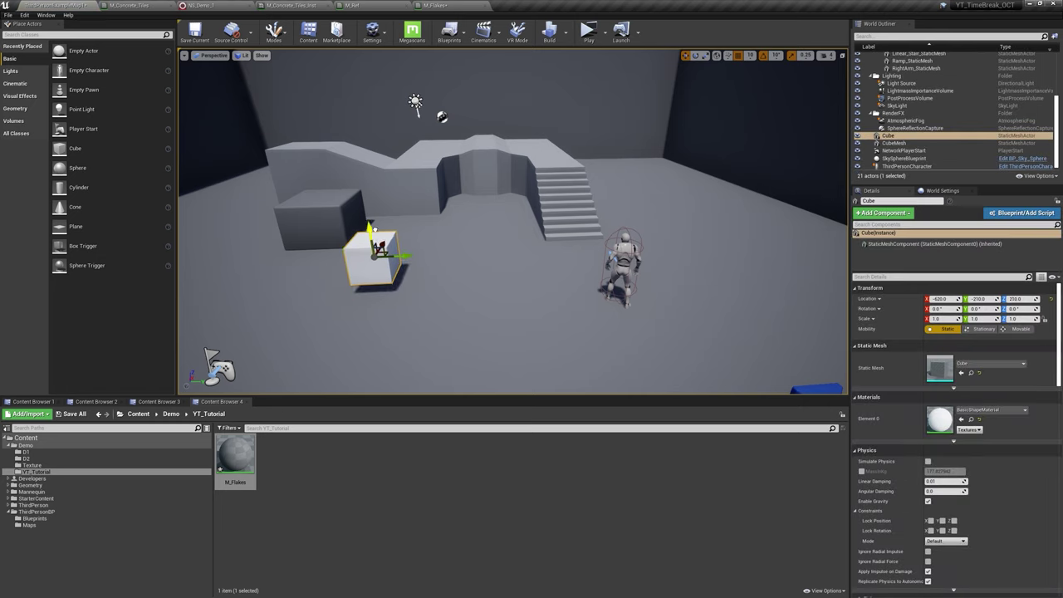
{"action": "key", "text": "f"}
{"action": "right_click", "coordinate": [340, 467]}
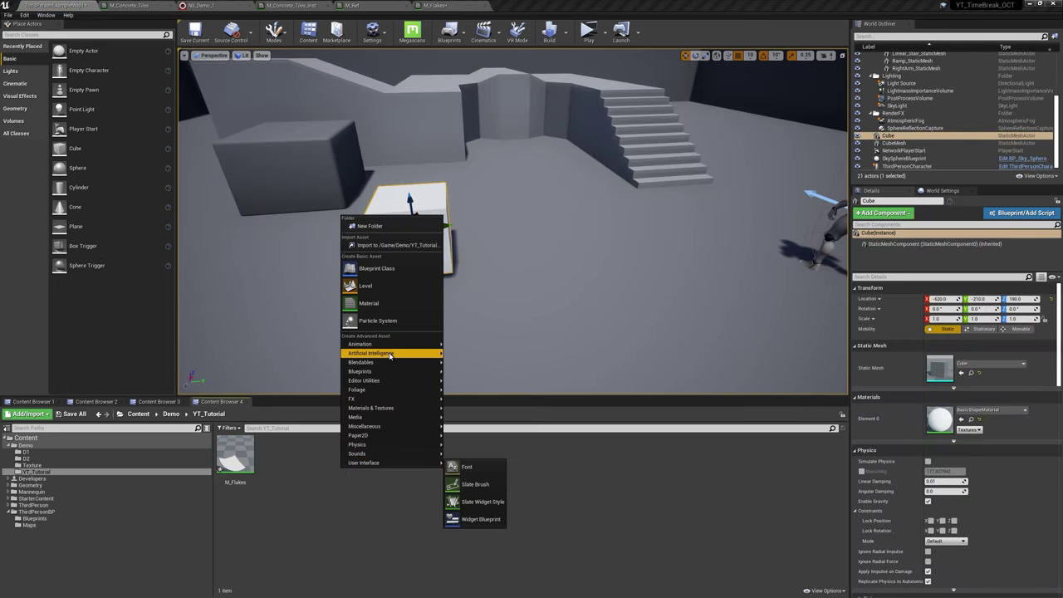
{"action": "mouse_move", "coordinate": [380, 402]}
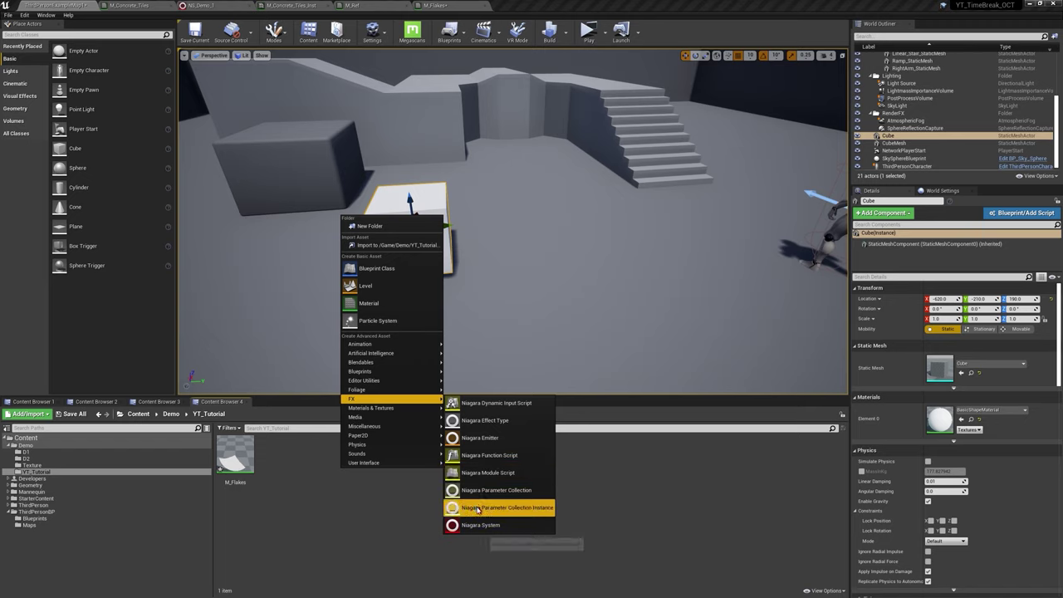
{"action": "left_click", "coordinate": [458, 524]}
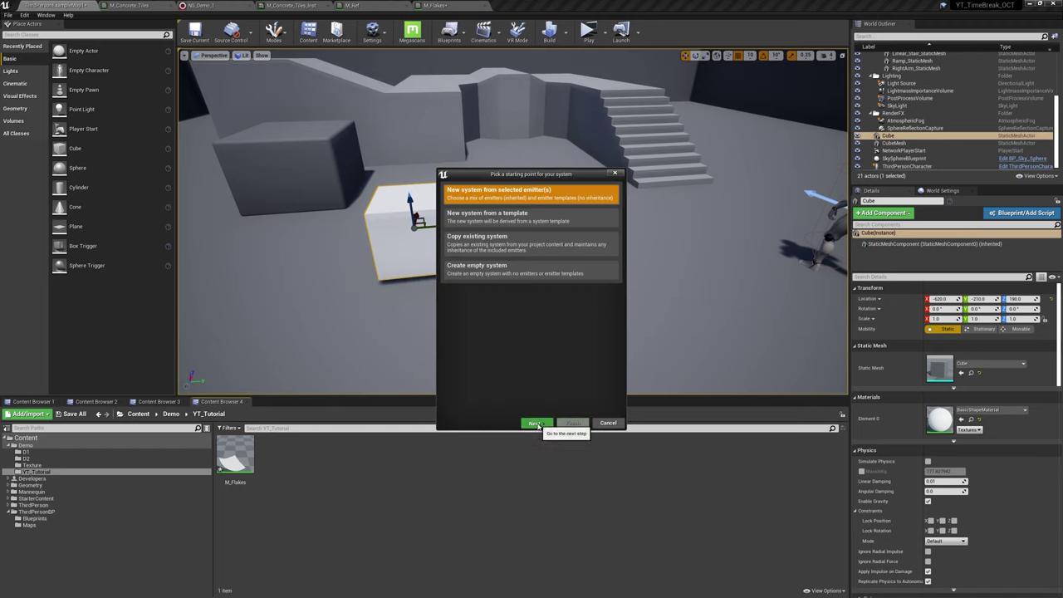
{"action": "left_click", "coordinate": [537, 424]}
{"action": "left_click", "coordinate": [530, 323]}
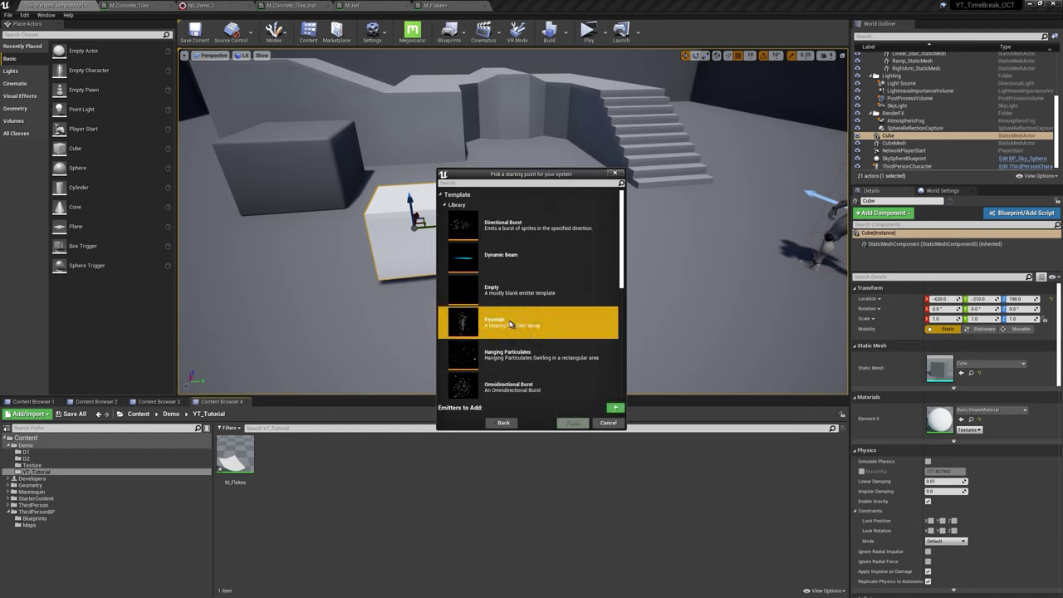
{"action": "left_click", "coordinate": [616, 407]}
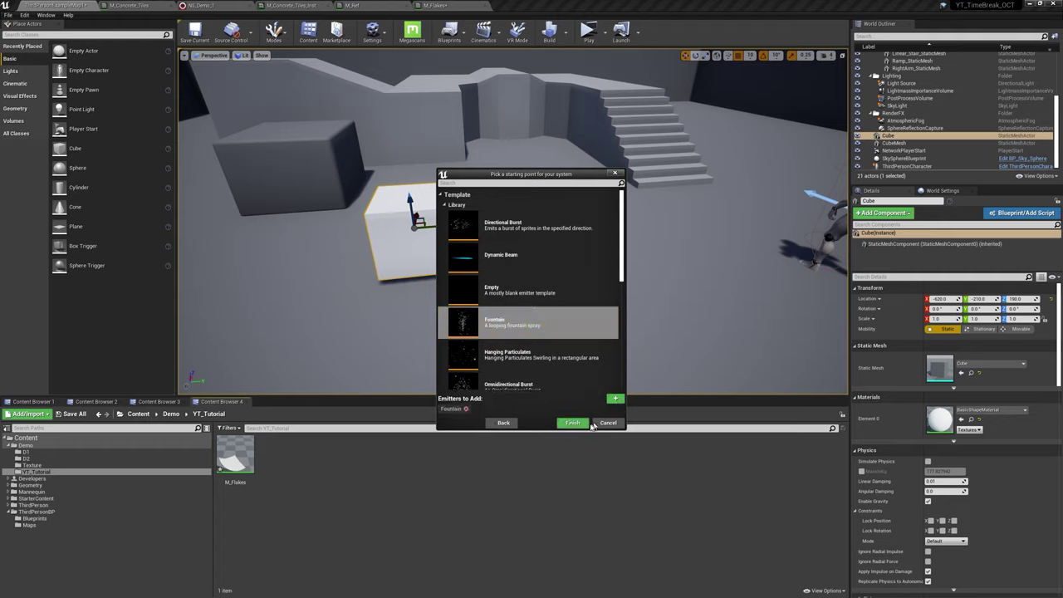
{"action": "left_click", "coordinate": [572, 423]}
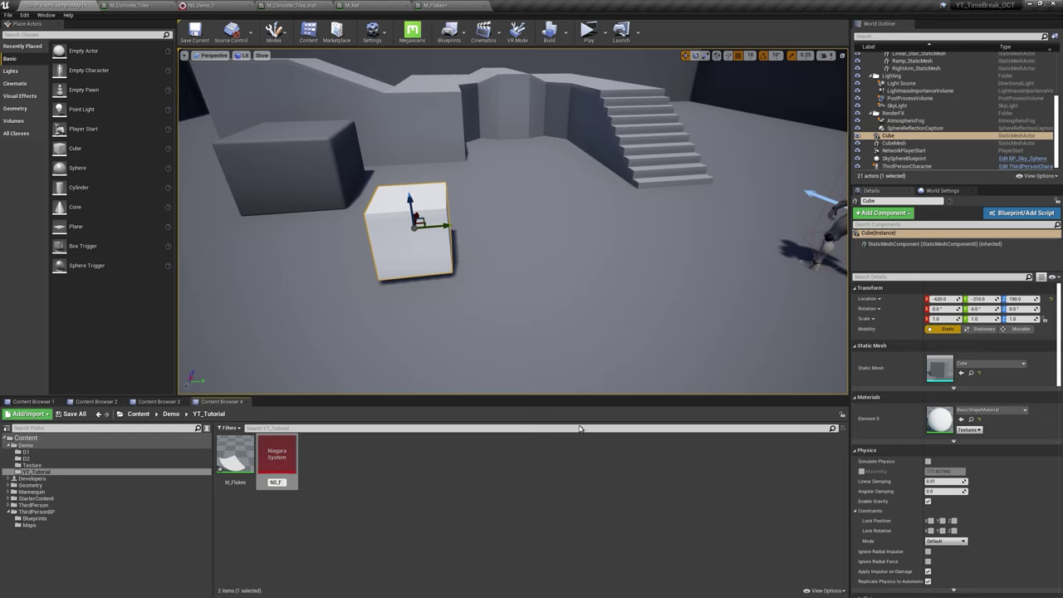
Step: Open NS_Flakes and set Add Velocity in Cone's minimum to 40
{"action": "double_click", "coordinate": [282, 469]}
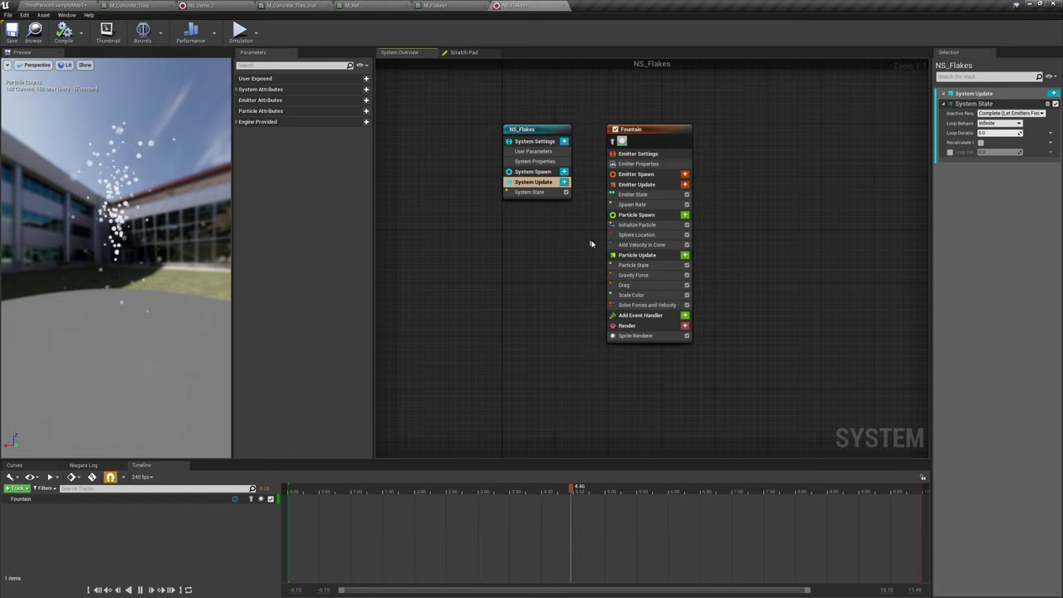
{"action": "left_click", "coordinate": [643, 244]}
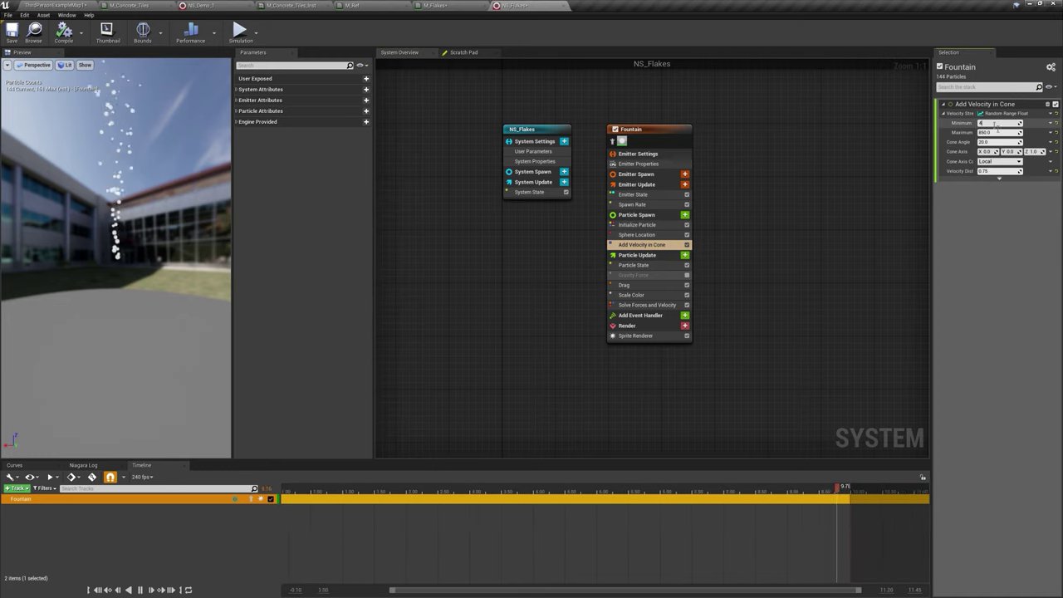
{"action": "type", "text": "40"}
{"action": "key", "text": "Tab"}
{"action": "type", "text": "70"}
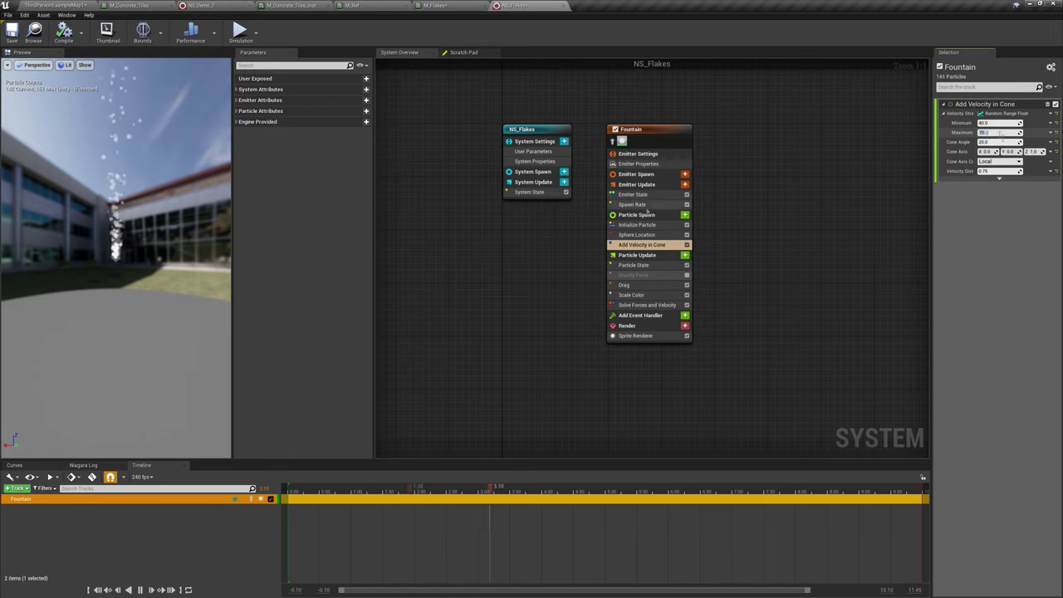
Step: Add a Curl Noise Force module to Particle Update and fix its ordering warning
{"action": "left_click", "coordinate": [681, 255]}
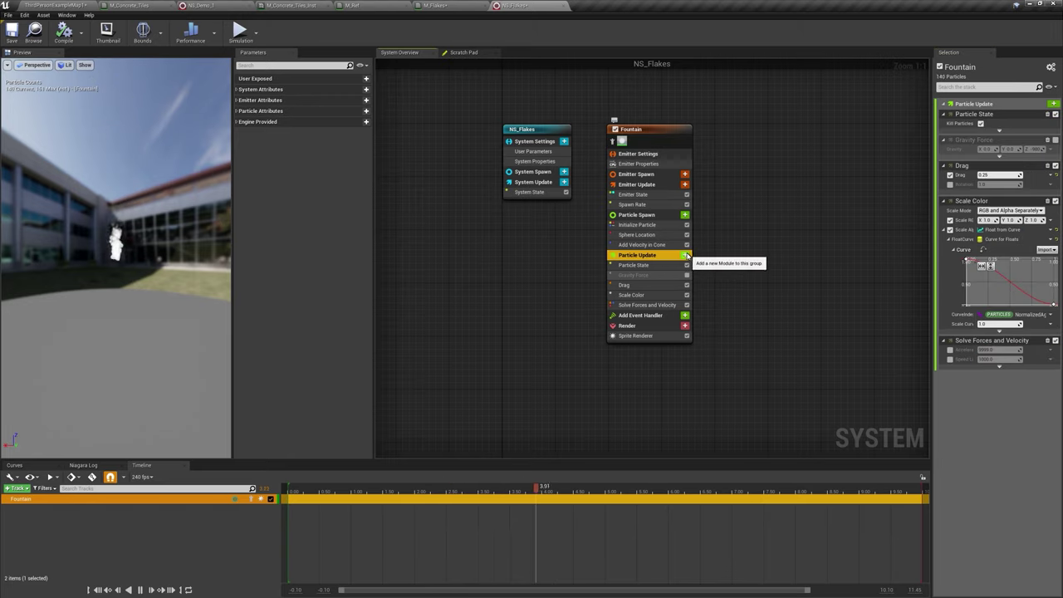
{"action": "left_click", "coordinate": [685, 255]}
{"action": "type", "text": "c"}
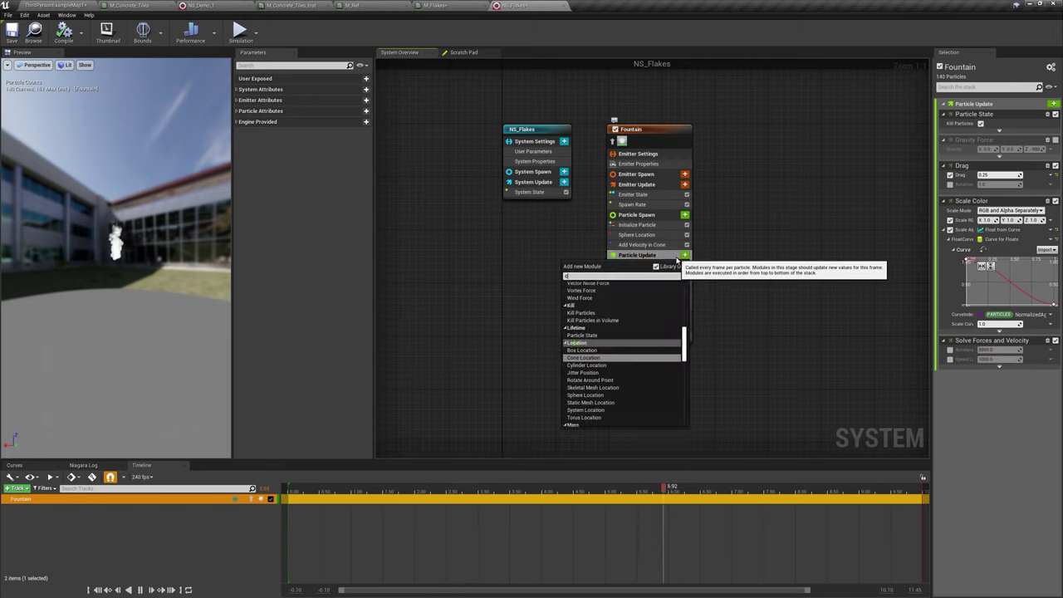
{"action": "type", "text": "ur"}
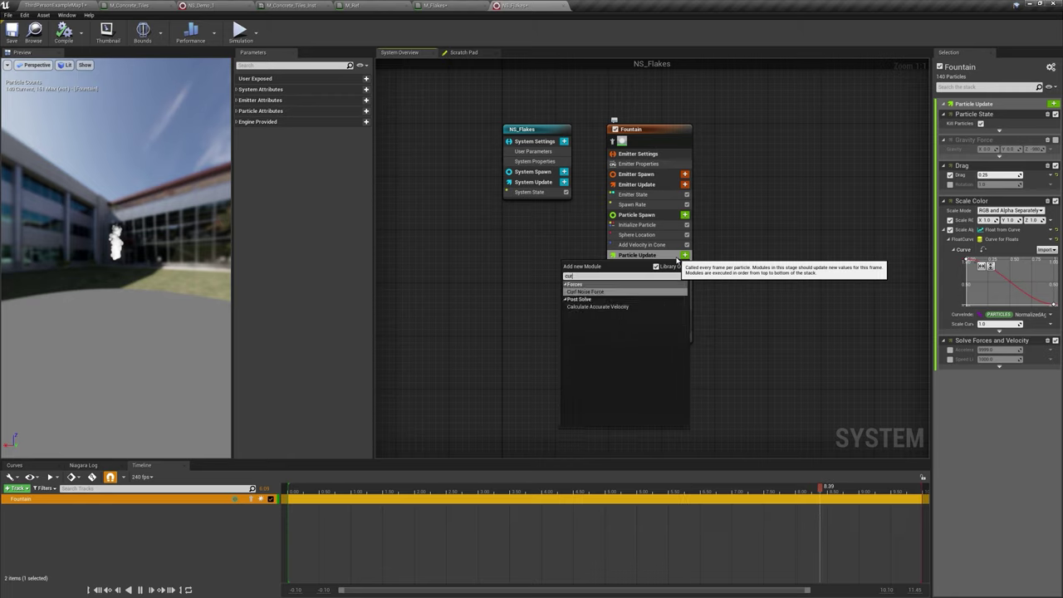
{"action": "key", "text": "Return"}
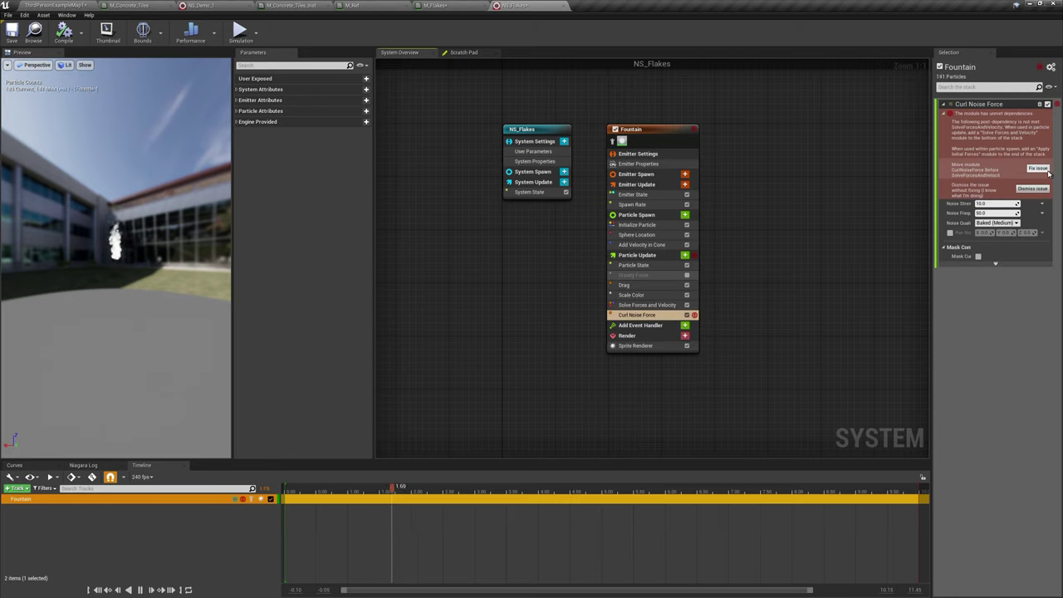
{"action": "left_click", "coordinate": [1044, 170]}
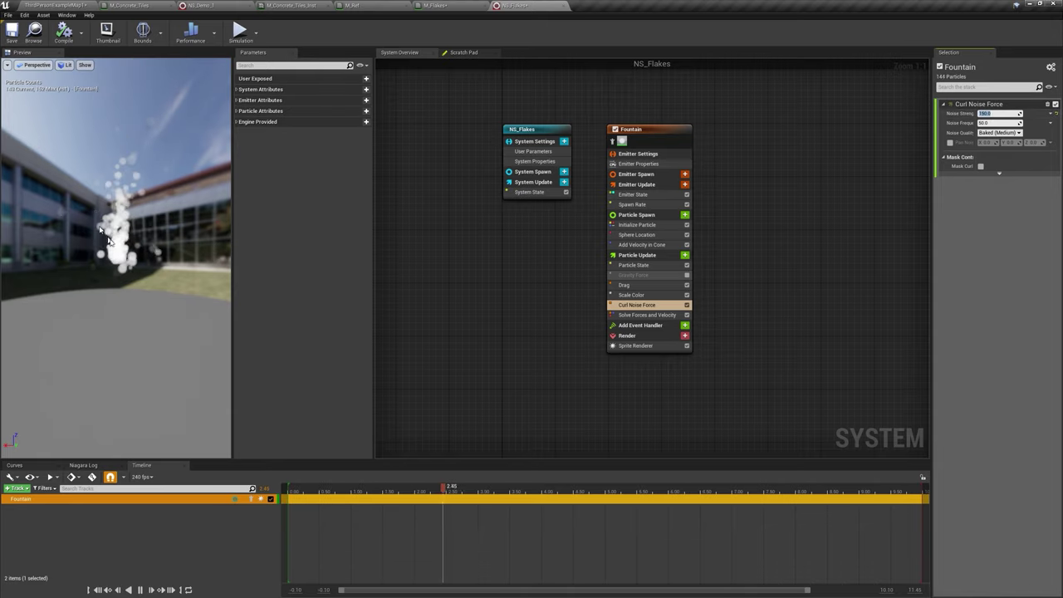
{"action": "left_click", "coordinate": [633, 347]}
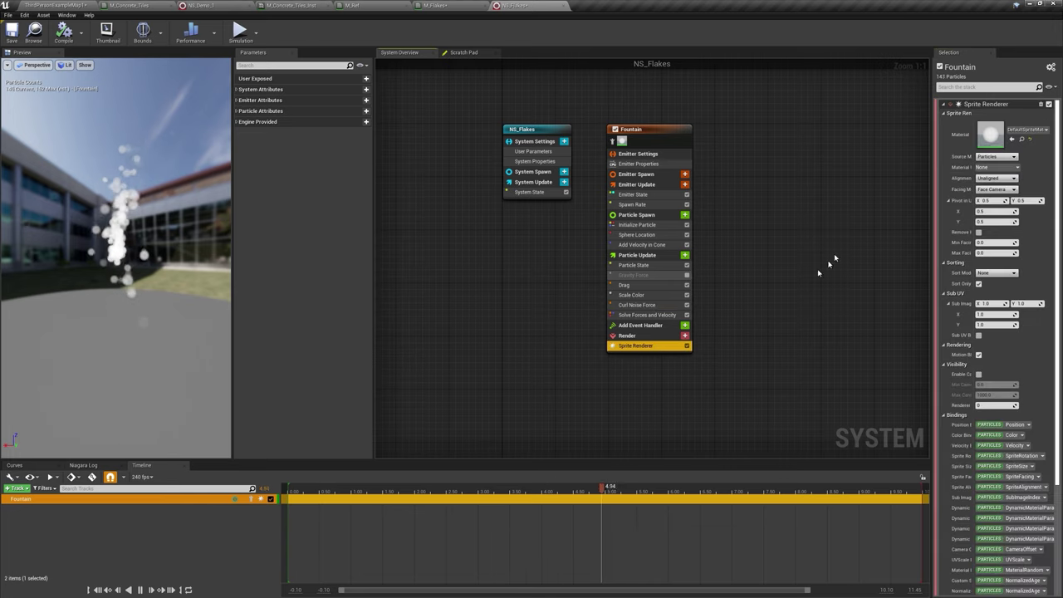
Step: Assign M_Flakes as the Sprite Renderer's material
{"action": "left_click", "coordinate": [73, 5]}
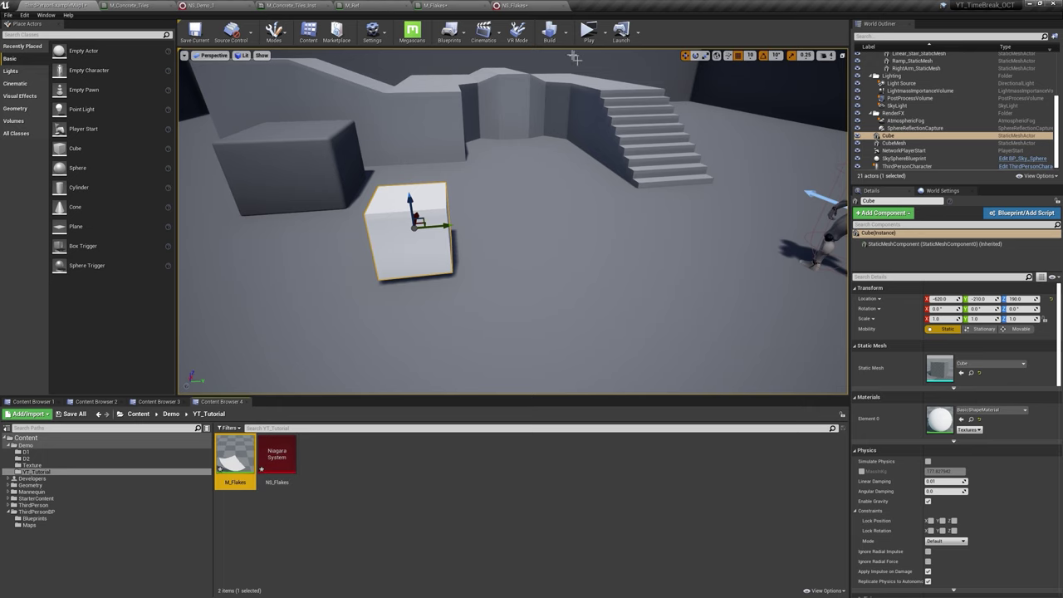
{"action": "left_click", "coordinate": [517, 5]}
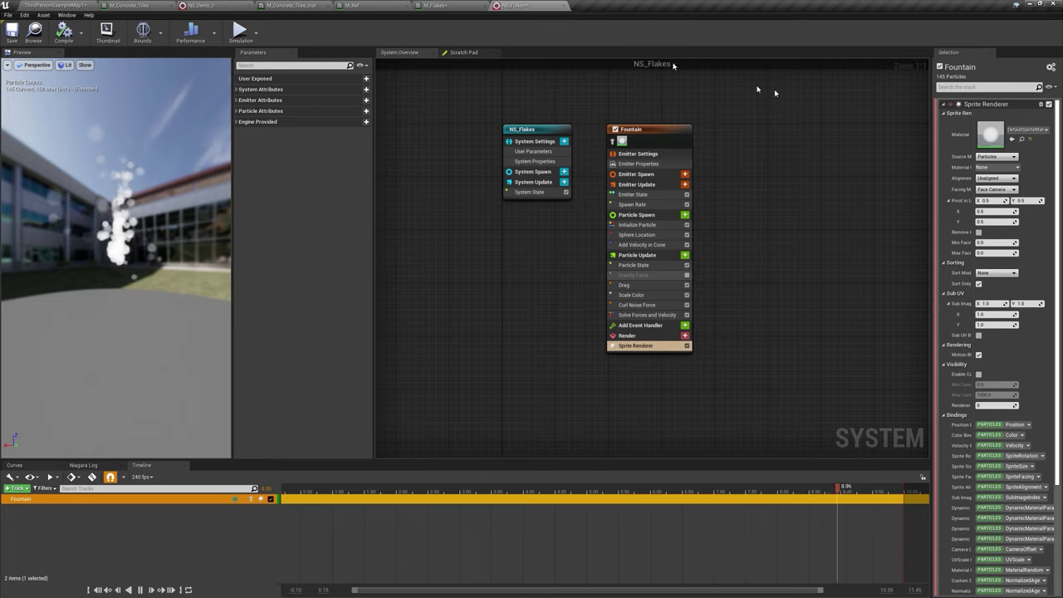
{"action": "left_click", "coordinate": [1014, 141]}
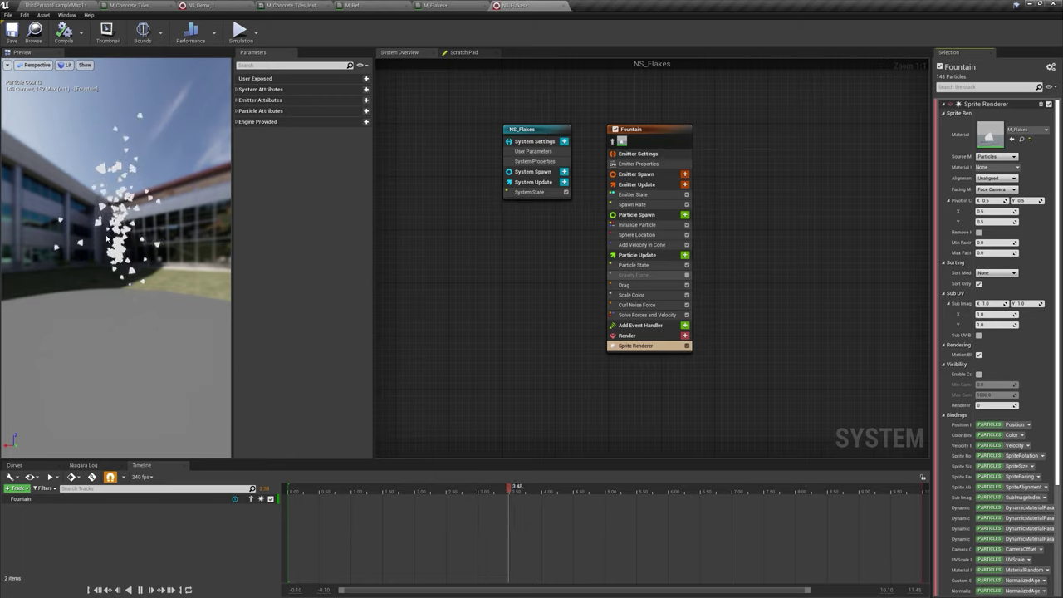
Step: Set the Fountain emitter's Sim Target to GPUCompute Sim and preview the flakes
{"action": "left_click", "coordinate": [648, 166]}
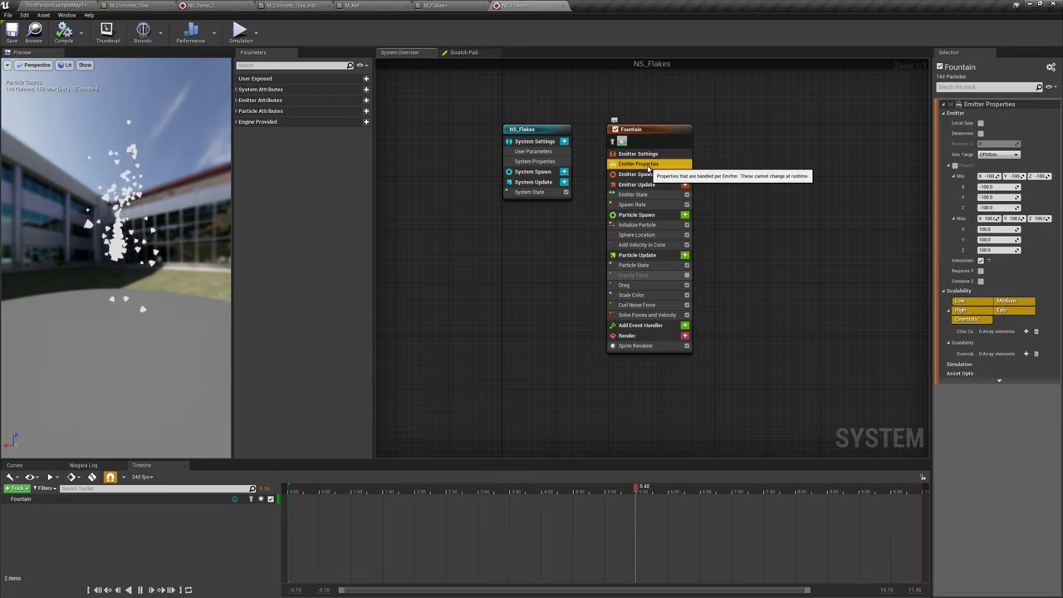
{"action": "left_click", "coordinate": [998, 154]}
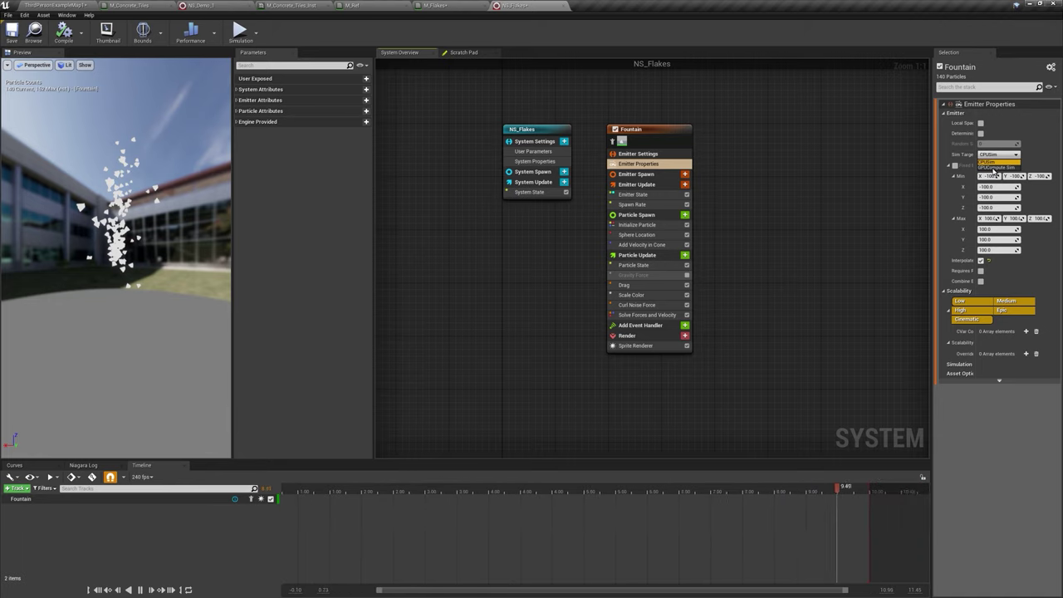
{"action": "left_click", "coordinate": [993, 168]}
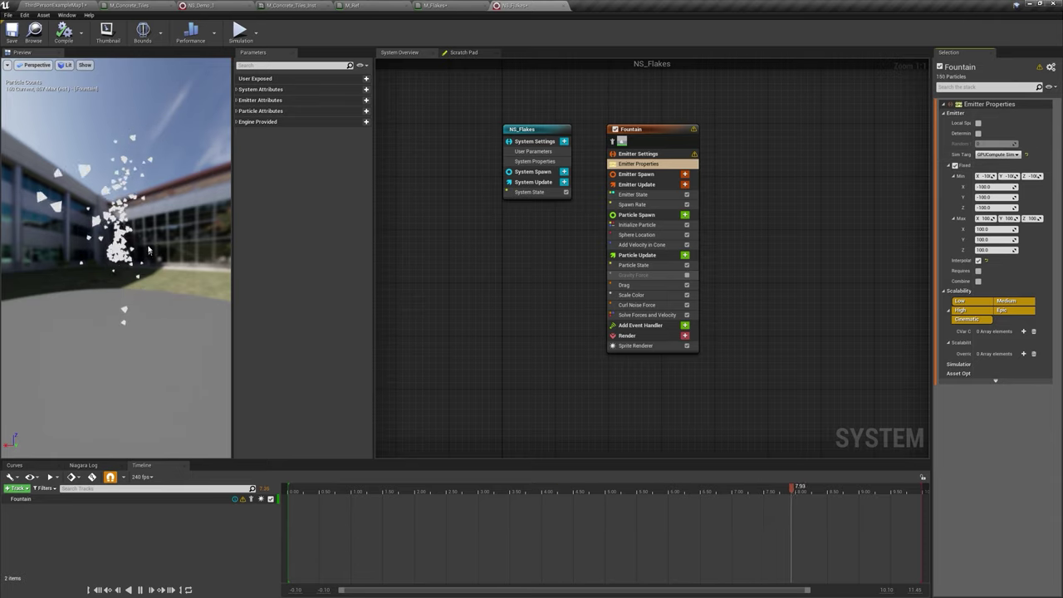
{"action": "mouse_move", "coordinate": [139, 239]}
{"action": "left_mouse_down"}
{"action": "mouse_move", "coordinate": [116, 249]}
{"action": "mouse_move", "coordinate": [158, 249]}
{"action": "left_mouse_up"}
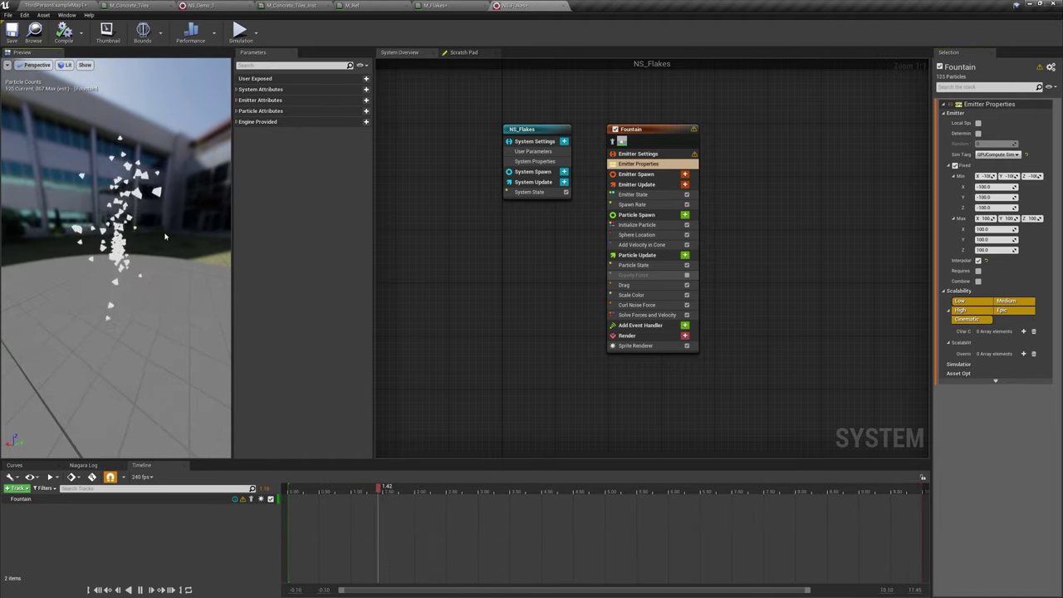
{"action": "left_click", "coordinate": [652, 204]}
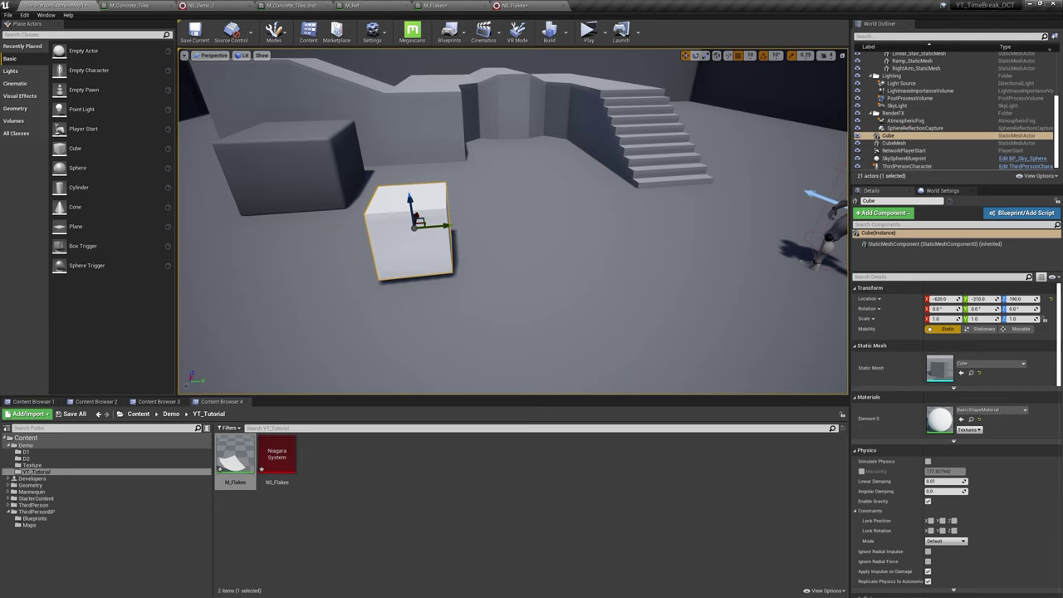
Step: Place NS_Flakes in the level beside the cube and reopen its system editor from Details
{"action": "left_click_drag", "start_coordinate": [276, 459], "coordinate": [552, 284]}
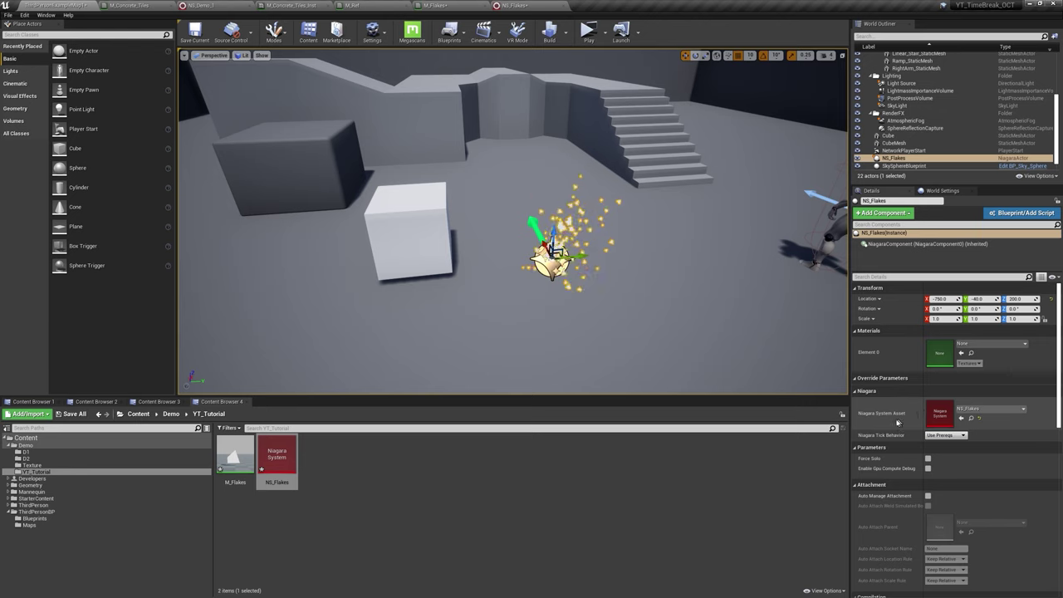
{"action": "double_click", "coordinate": [939, 415]}
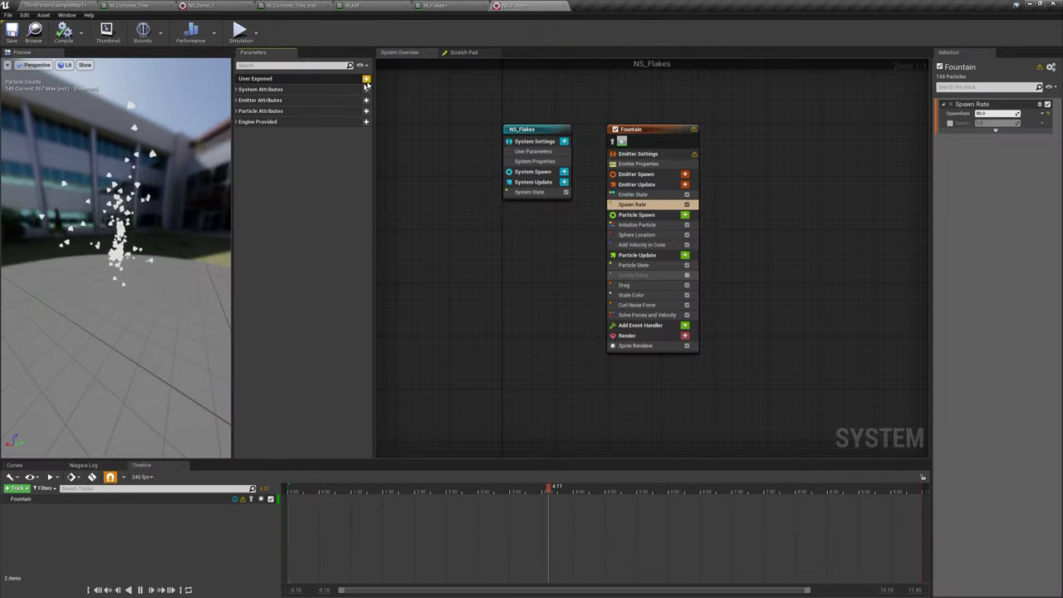
Step: Create a user-exposed float parameter named FlakeAmount
{"action": "left_click", "coordinate": [366, 79]}
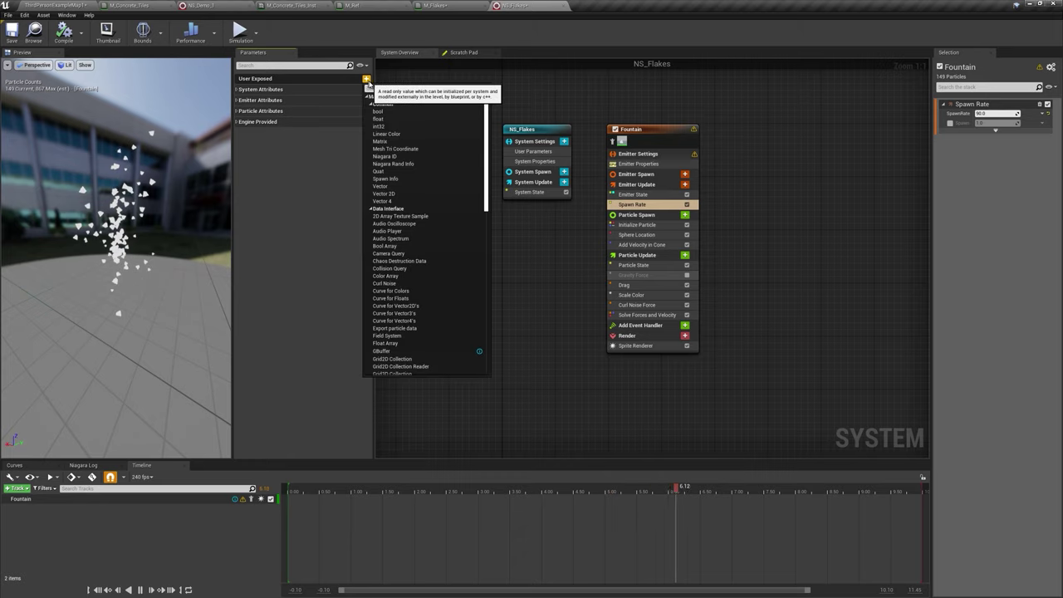
{"action": "type", "text": "float"}
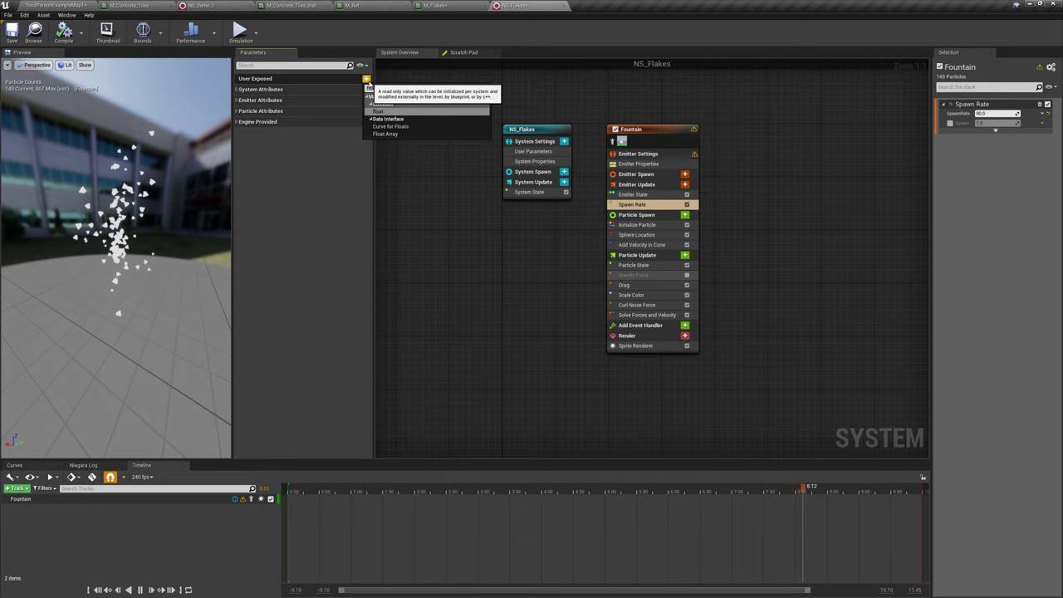
{"action": "key", "text": "Return"}
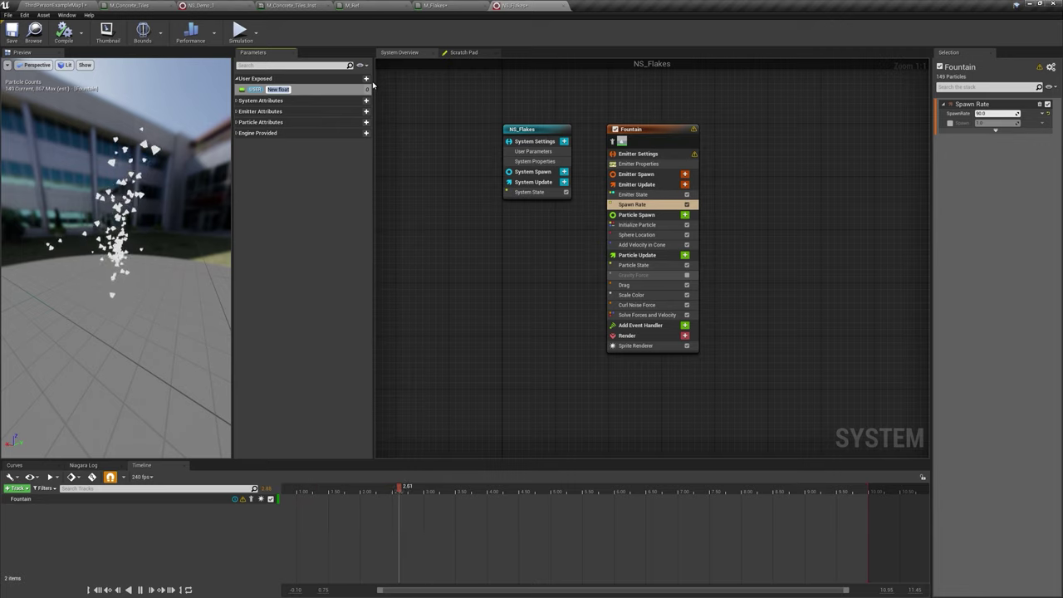
{"action": "type", "text": "Fla"}
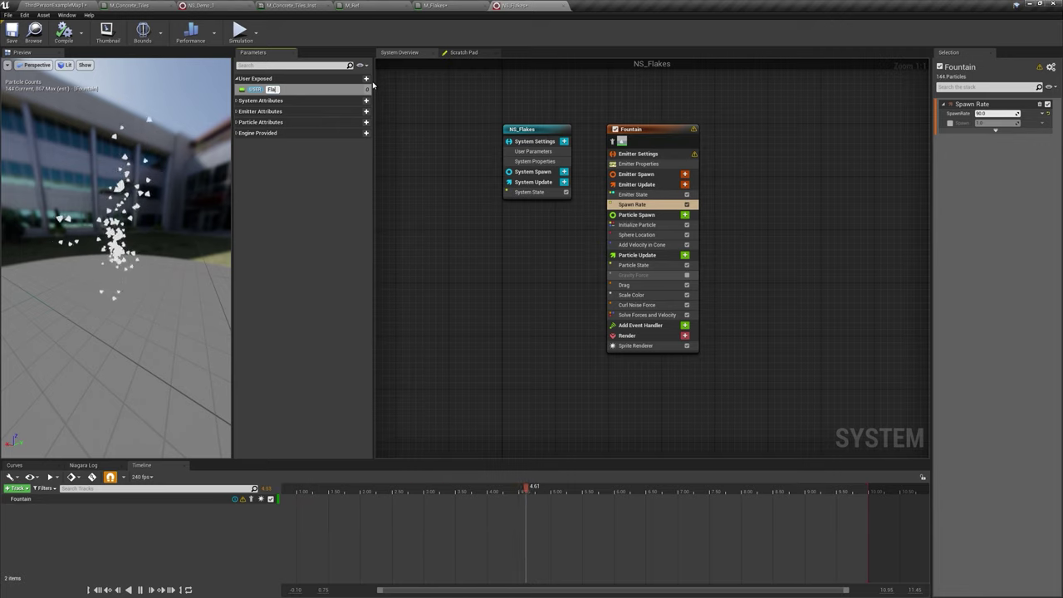
{"action": "type", "text": "keAmount"}
{"action": "key", "text": "Return"}
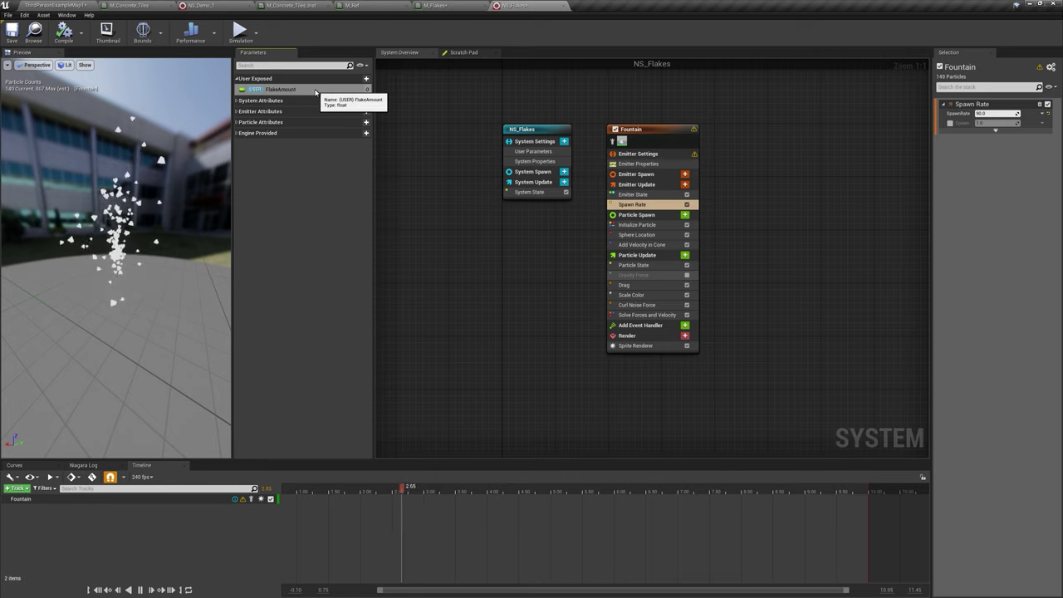
Step: Bind FlakeAmount to the Fountain's Spawn Rate and set its default value to 200
{"action": "left_click_drag", "start_coordinate": [306, 89], "coordinate": [565, 126]}
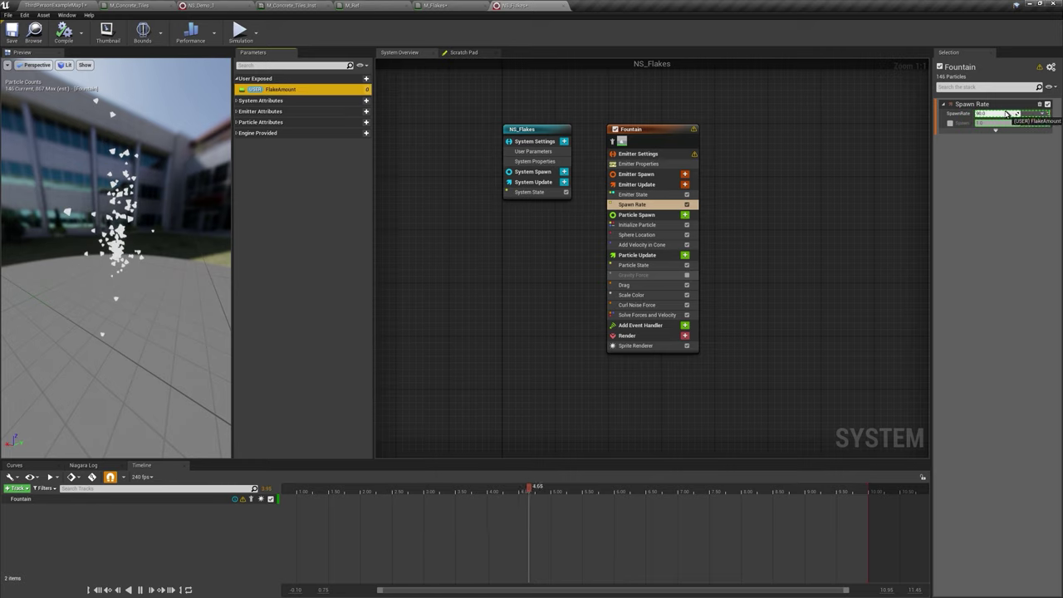
{"action": "left_click_drag", "start_coordinate": [1006, 113], "coordinate": [1006, 114]}
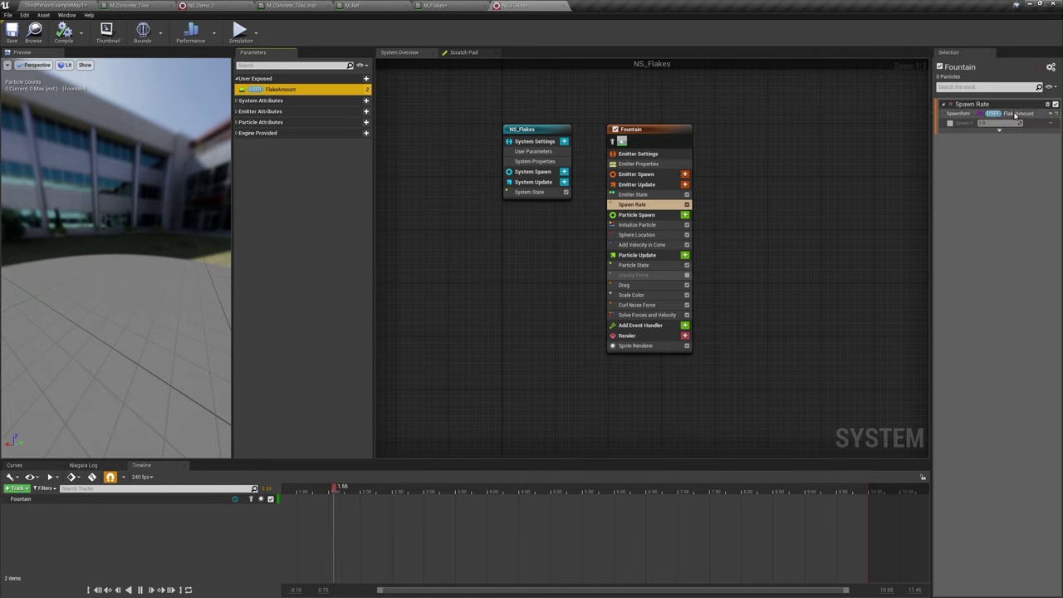
{"action": "left_click", "coordinate": [534, 152]}
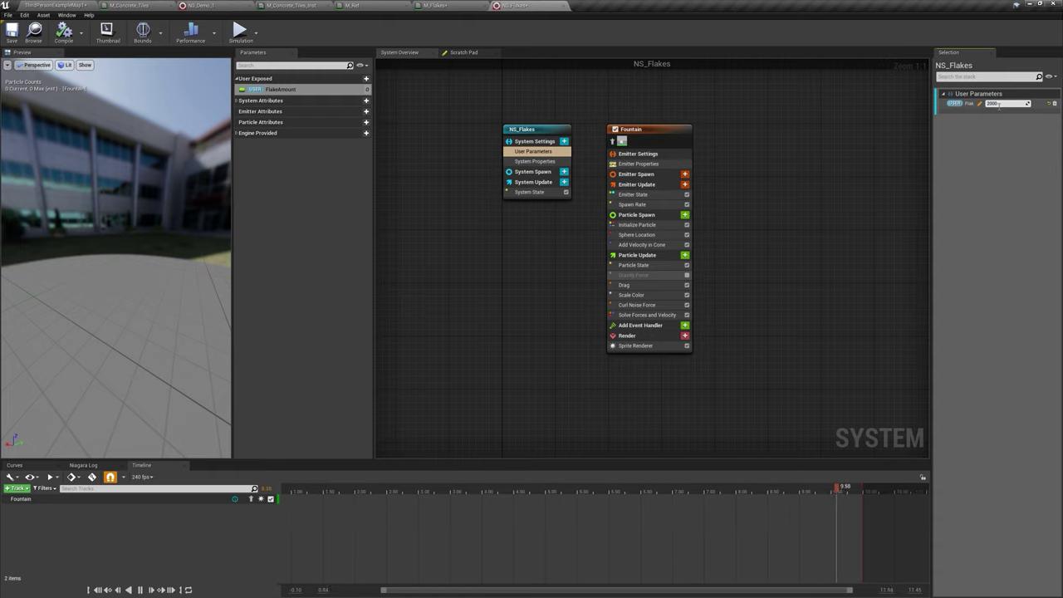
{"action": "left_click", "coordinate": [999, 104]}
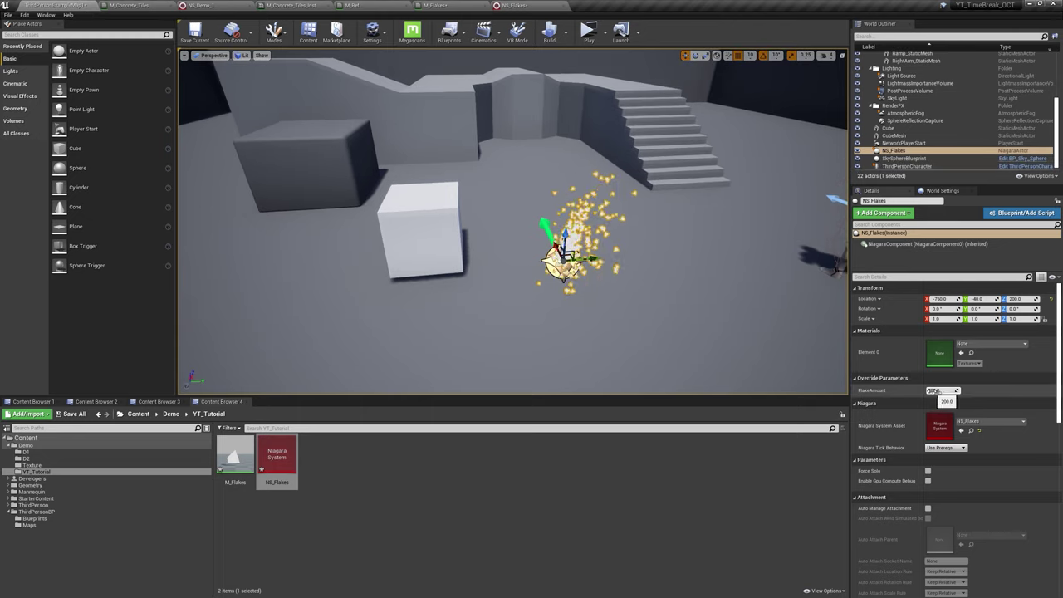
Step: Override the placed NS_Flakes actor's FlakeAmount to 10
{"action": "left_click", "coordinate": [926, 390]}
{"action": "left_click_drag", "start_coordinate": [947, 390], "coordinate": [930, 390]}
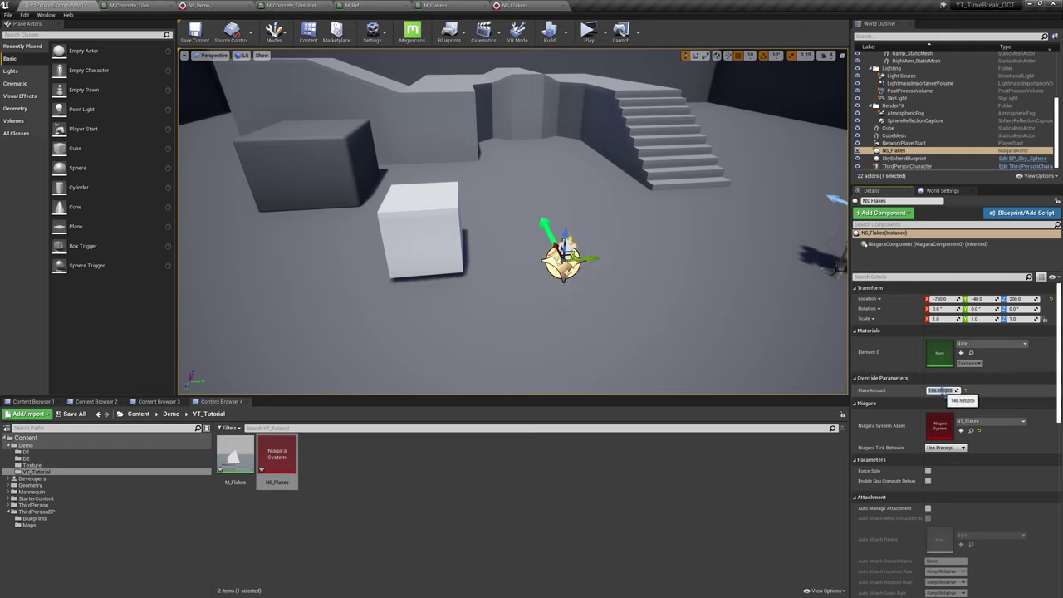
{"action": "type", "text": "10"}
{"action": "key", "text": "Return"}
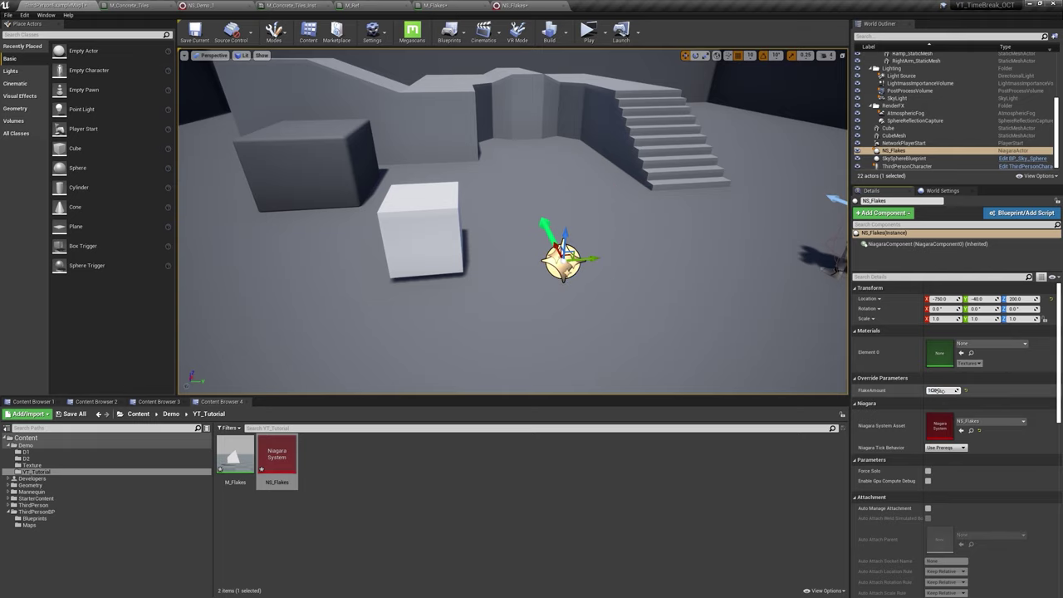
Step: Zoom in on the emitter, select the cube, and return to the NS_Flakes editor
{"action": "left_click_drag", "start_coordinate": [512, 249], "coordinate": [490, 224]}
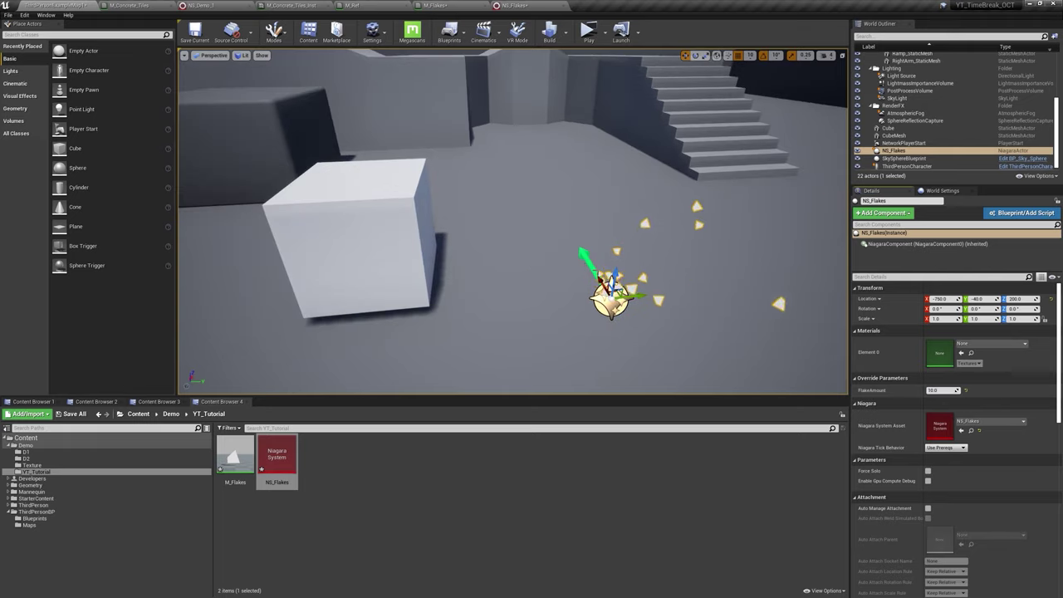
{"action": "scroll", "coordinate": [513, 220], "scroll_direction": "down", "scroll_amount": 2}
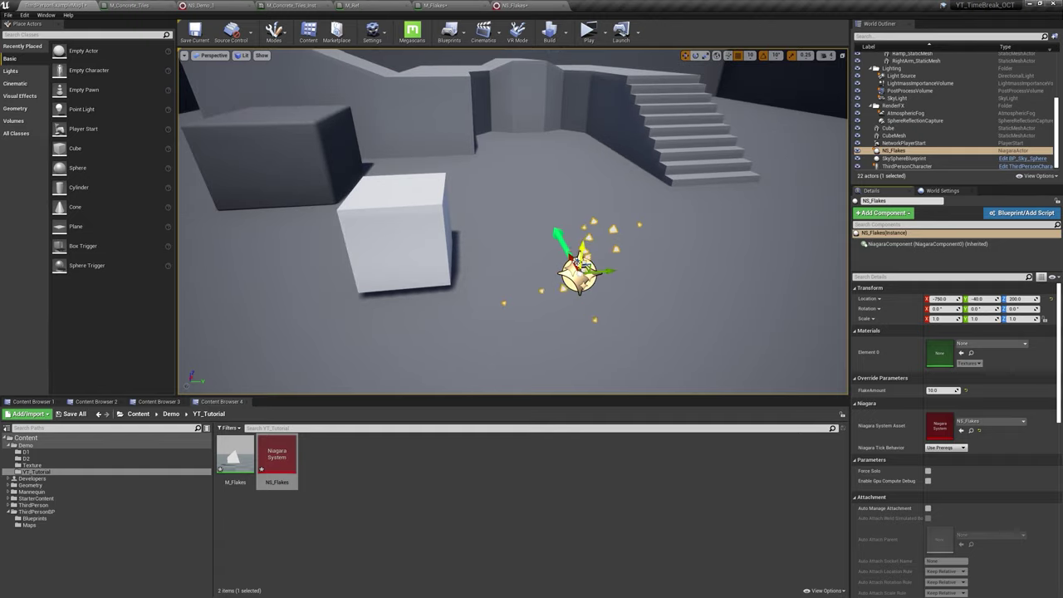
{"action": "left_click", "coordinate": [394, 232]}
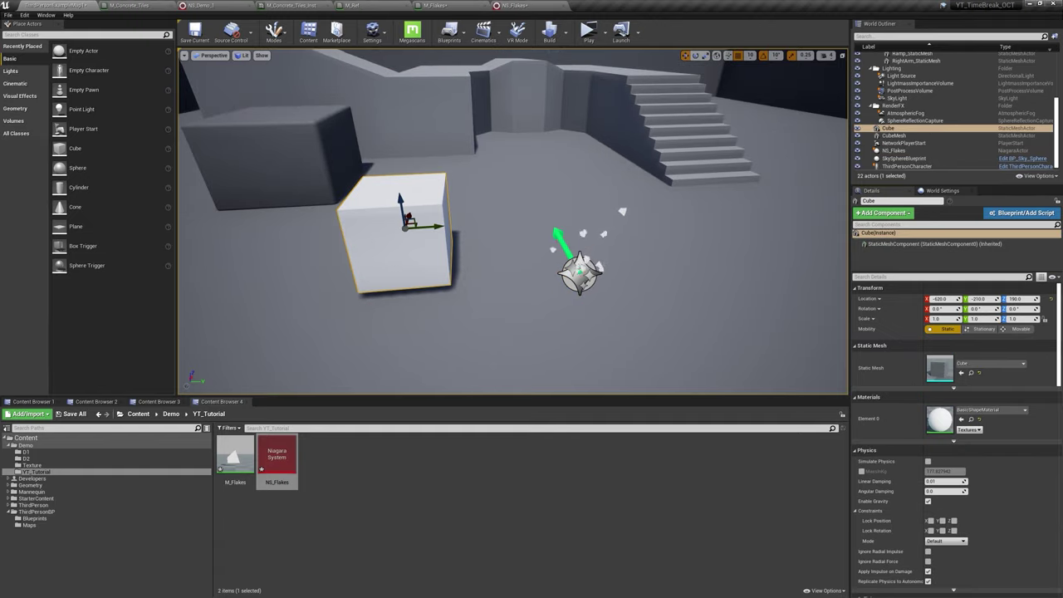
{"action": "left_click", "coordinate": [516, 33]}
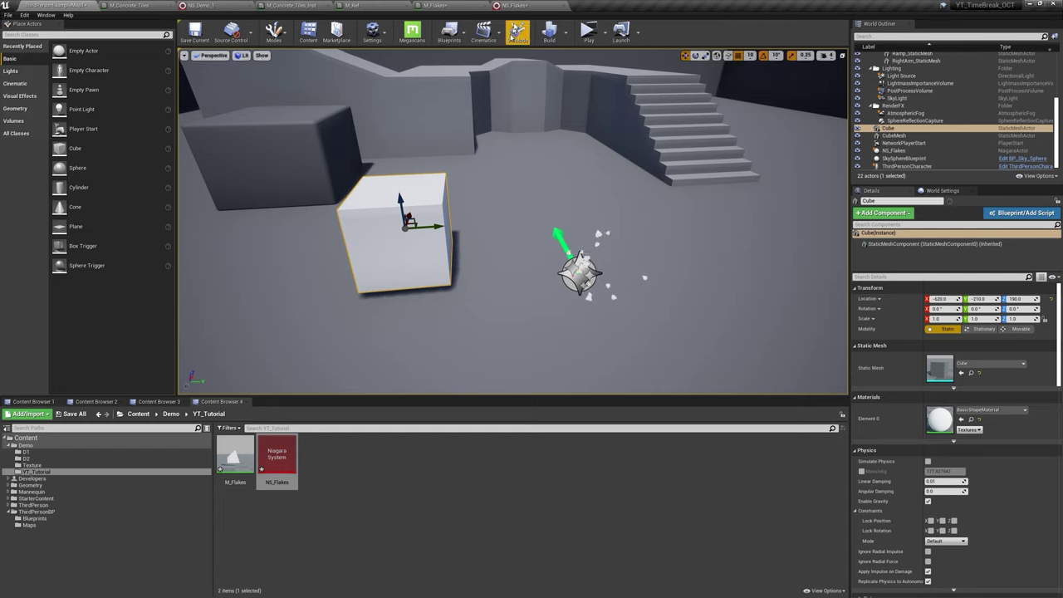
{"action": "left_click", "coordinate": [526, 8]}
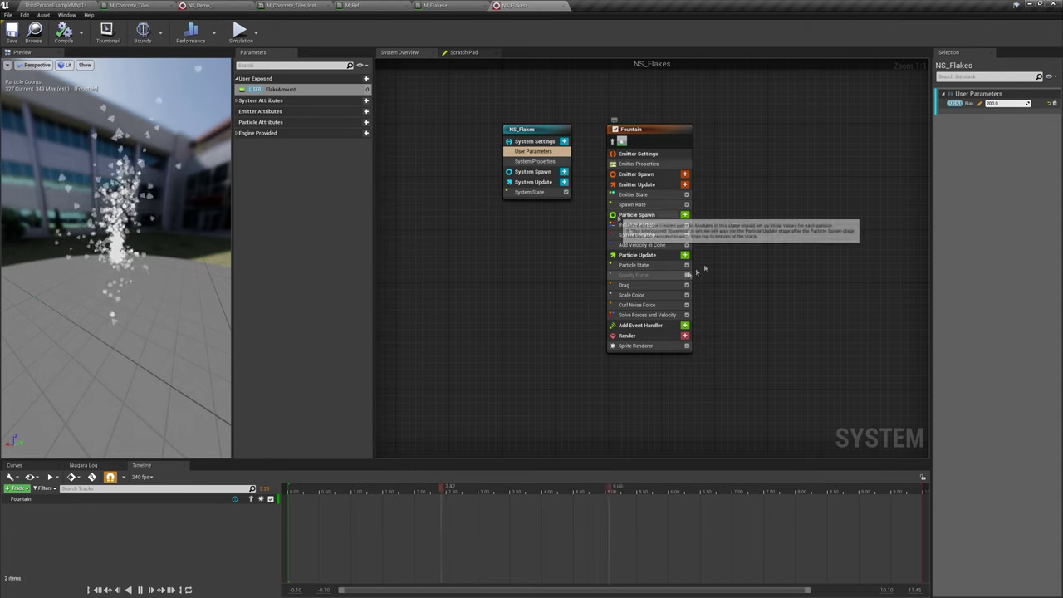
Step: Add a Sample Static Mesh module to Particle Spawn with SM_Cube as its preview mesh
{"action": "left_click", "coordinate": [685, 215]}
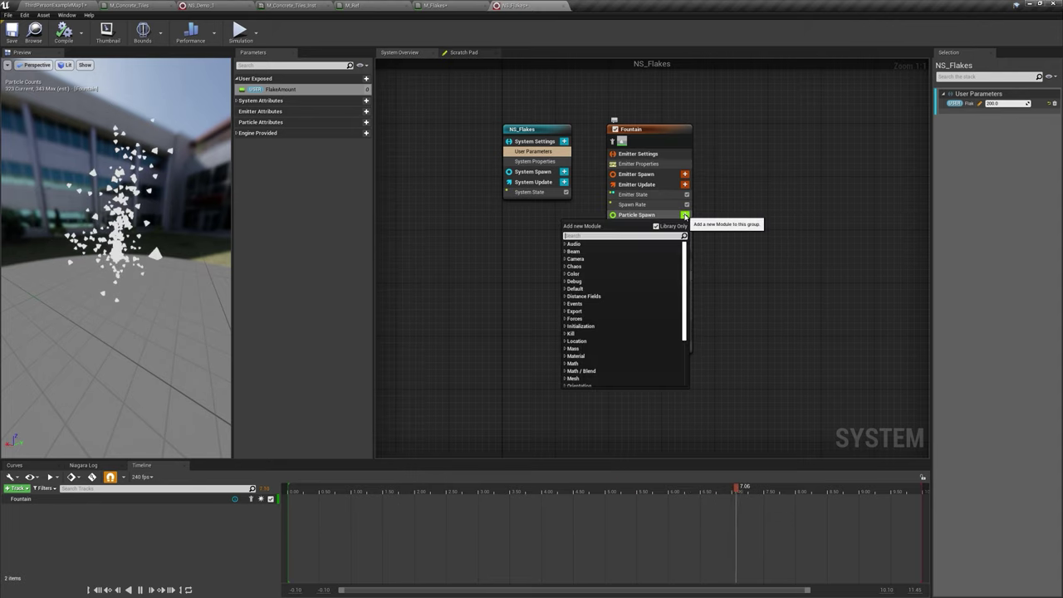
{"action": "scroll", "coordinate": [685, 217], "scroll_direction": "down", "scroll_amount": 5}
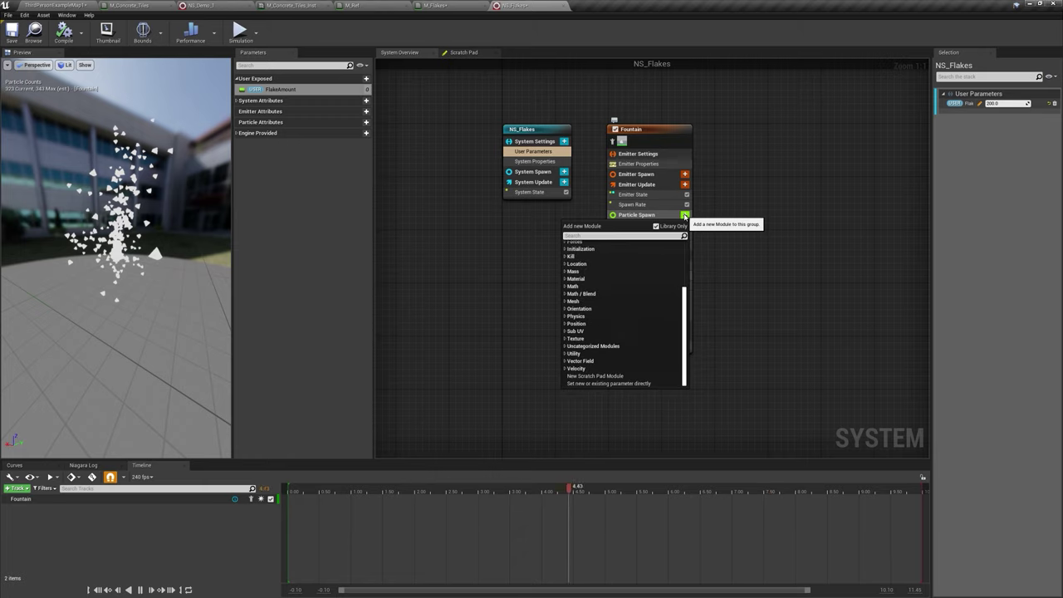
{"action": "type", "text": "sample"}
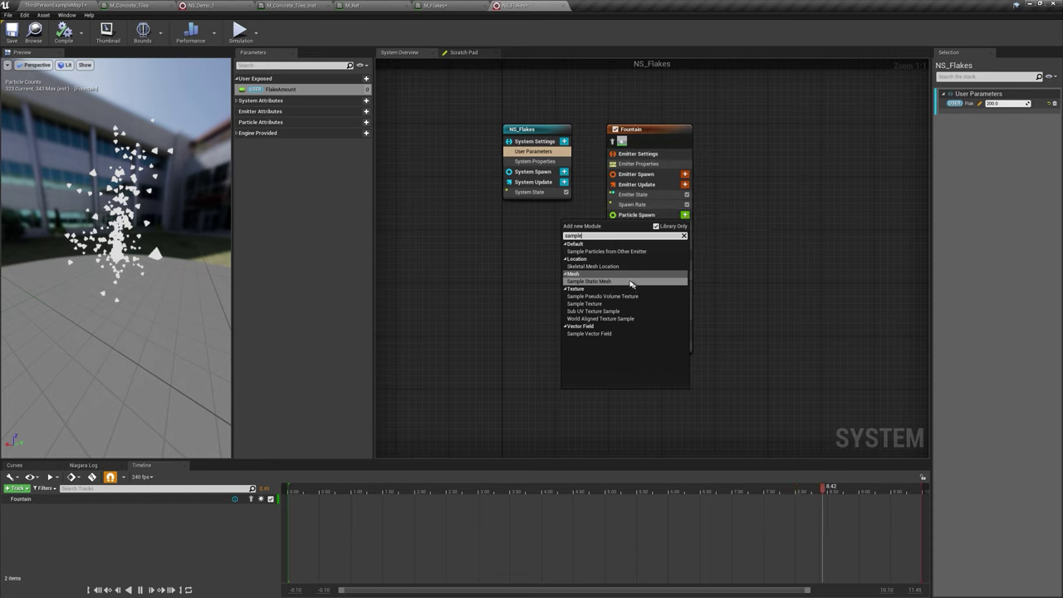
{"action": "left_click", "coordinate": [589, 281]}
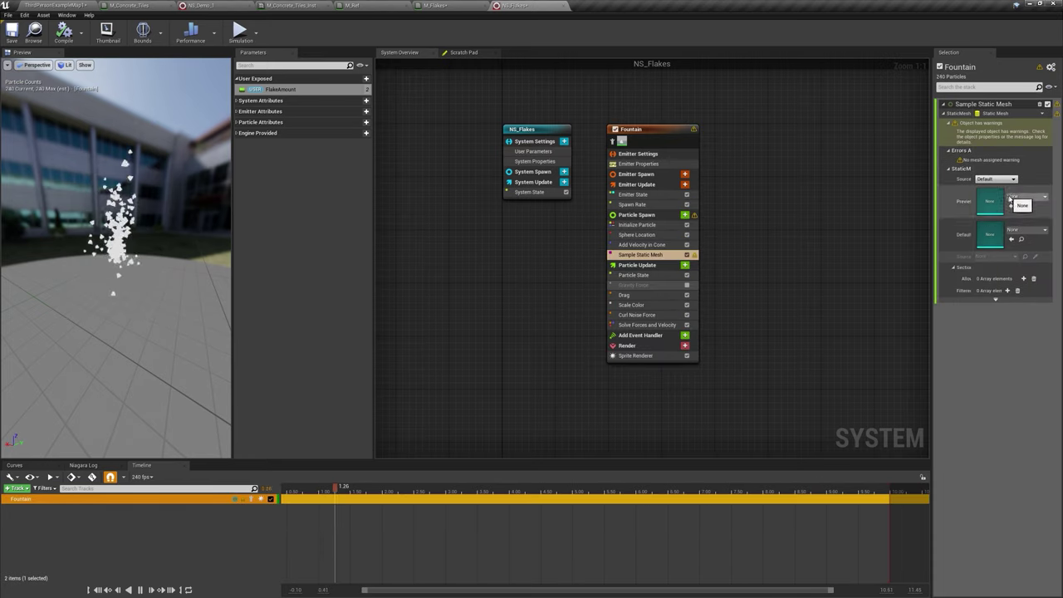
{"action": "left_click", "coordinate": [1027, 196]}
{"action": "left_click", "coordinate": [976, 262]}
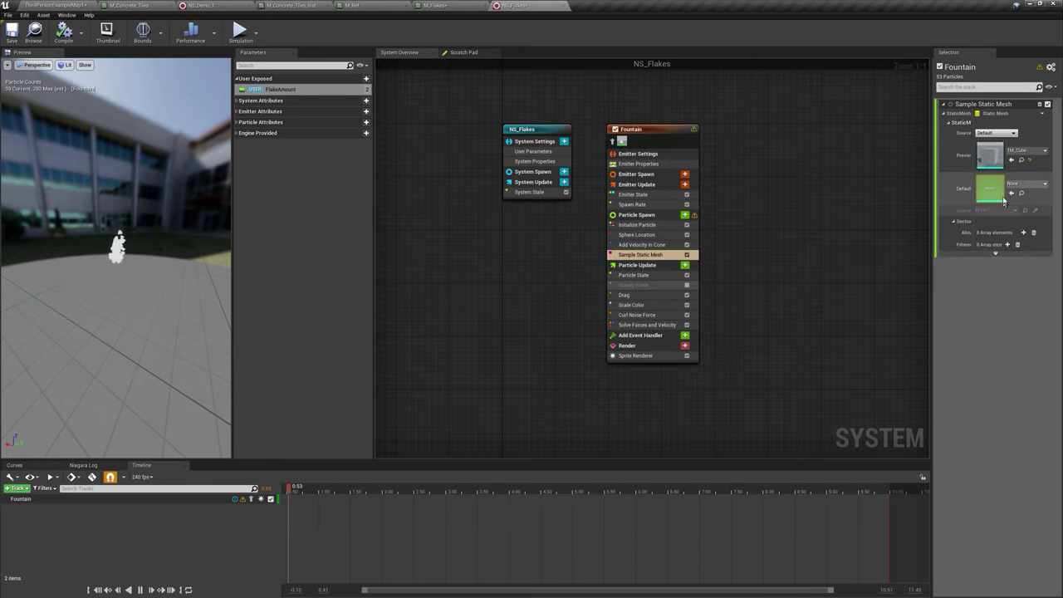
Step: Add a Static Mesh Location module to Particle Spawn and widen the Selection panel
{"action": "left_click", "coordinate": [684, 216]}
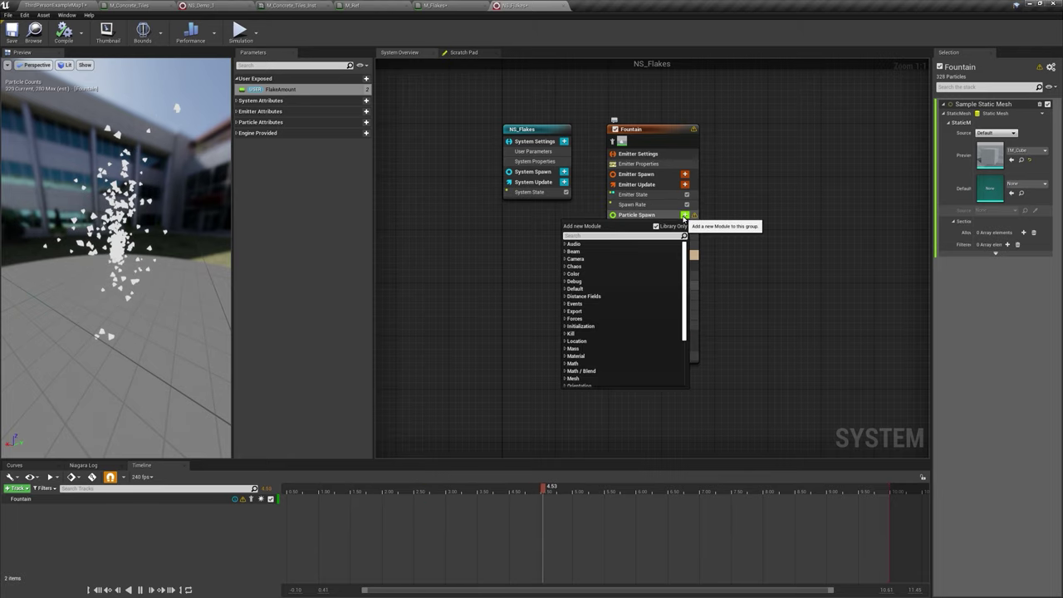
{"action": "type", "text": "static"}
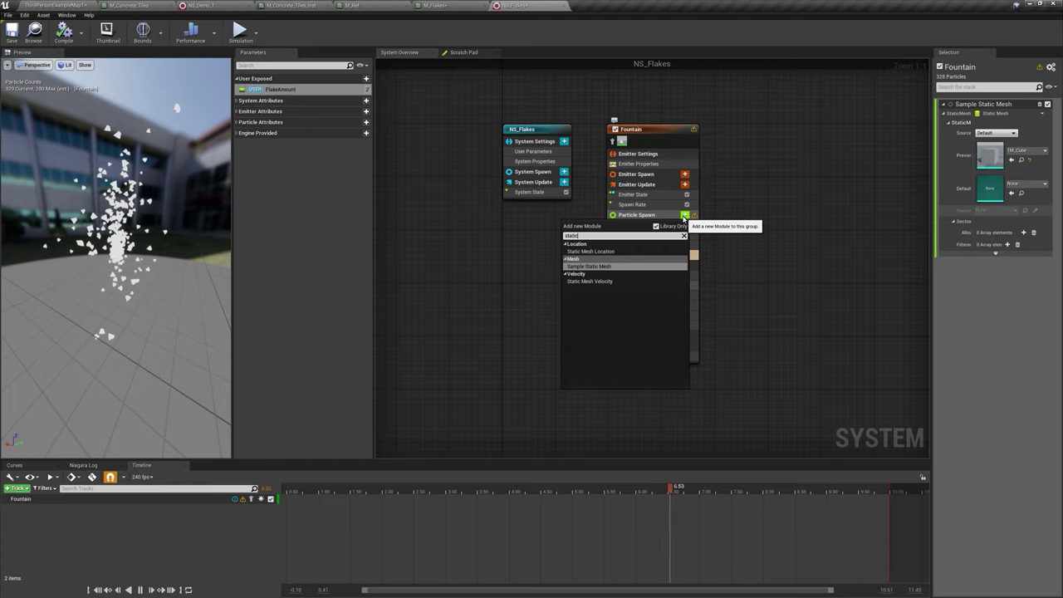
{"action": "left_click", "coordinate": [635, 265]}
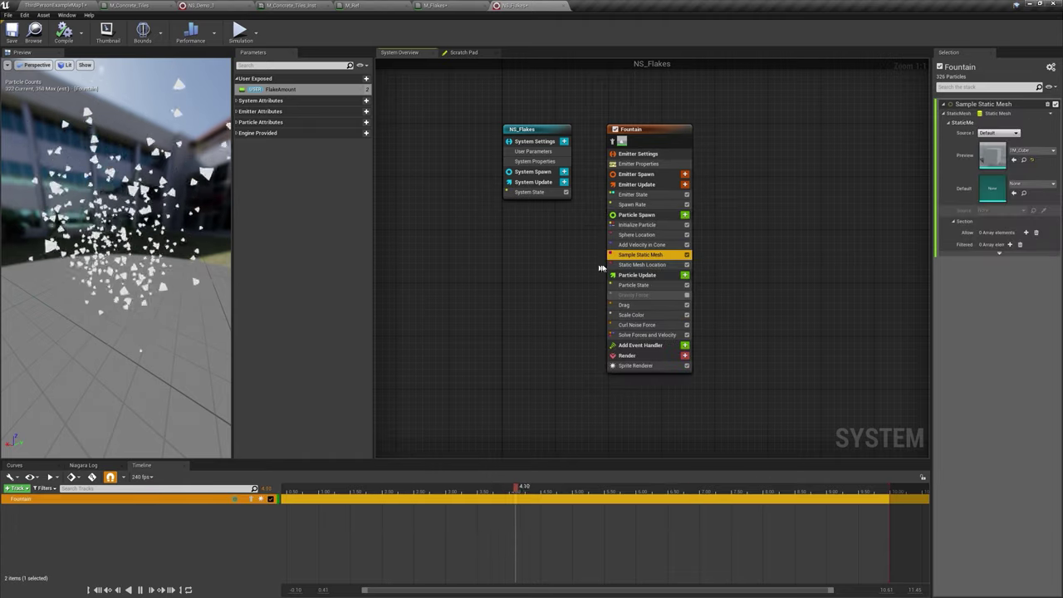
{"action": "left_click", "coordinate": [644, 265]}
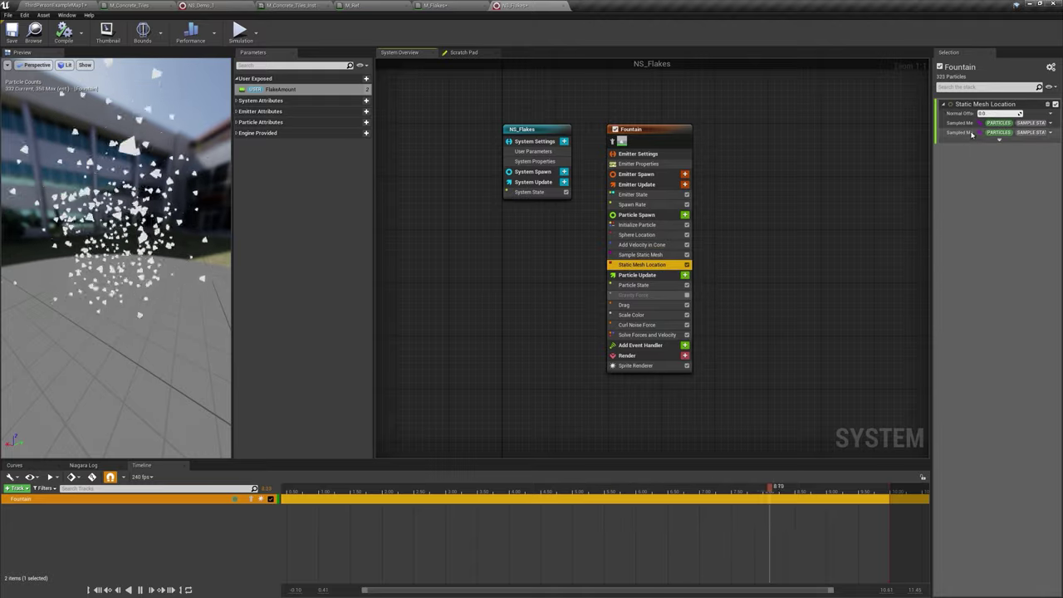
{"action": "left_click_drag", "start_coordinate": [932, 126], "coordinate": [802, 126]}
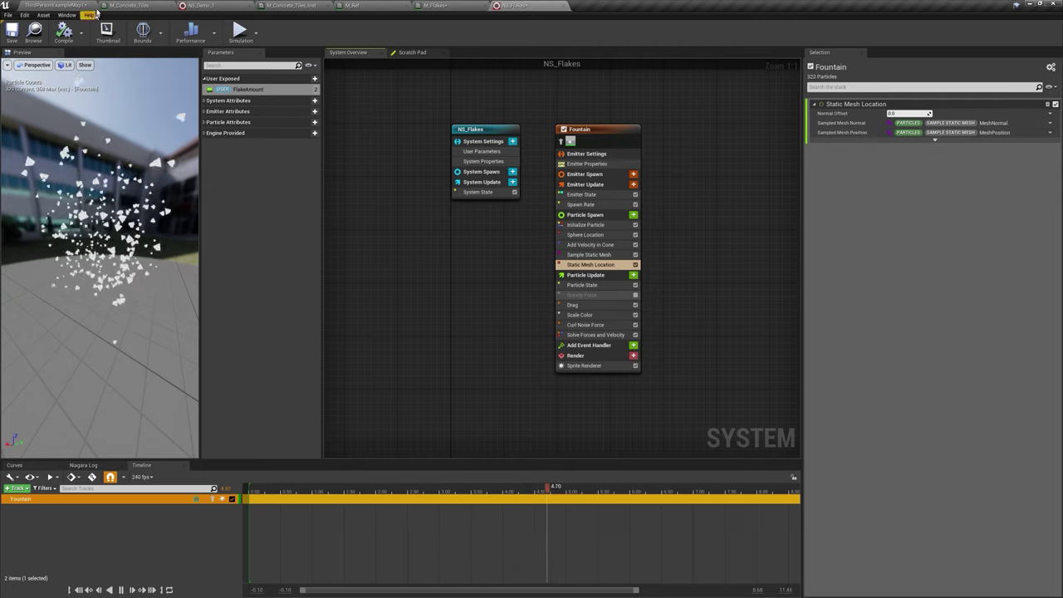
Step: In the level editor, attach NS_Flakes as a component of the cube
{"action": "left_click", "coordinate": [62, 5]}
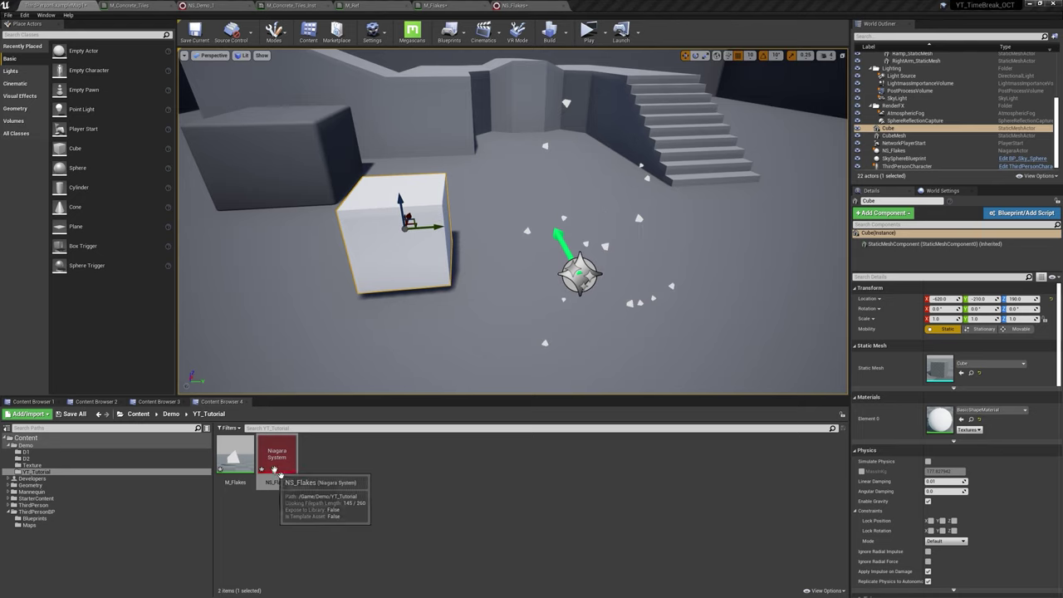
{"action": "mouse_move", "coordinate": [282, 477]}
{"action": "left_mouse_down"}
{"action": "mouse_move", "coordinate": [950, 234]}
{"action": "mouse_move", "coordinate": [897, 239]}
{"action": "left_mouse_up"}
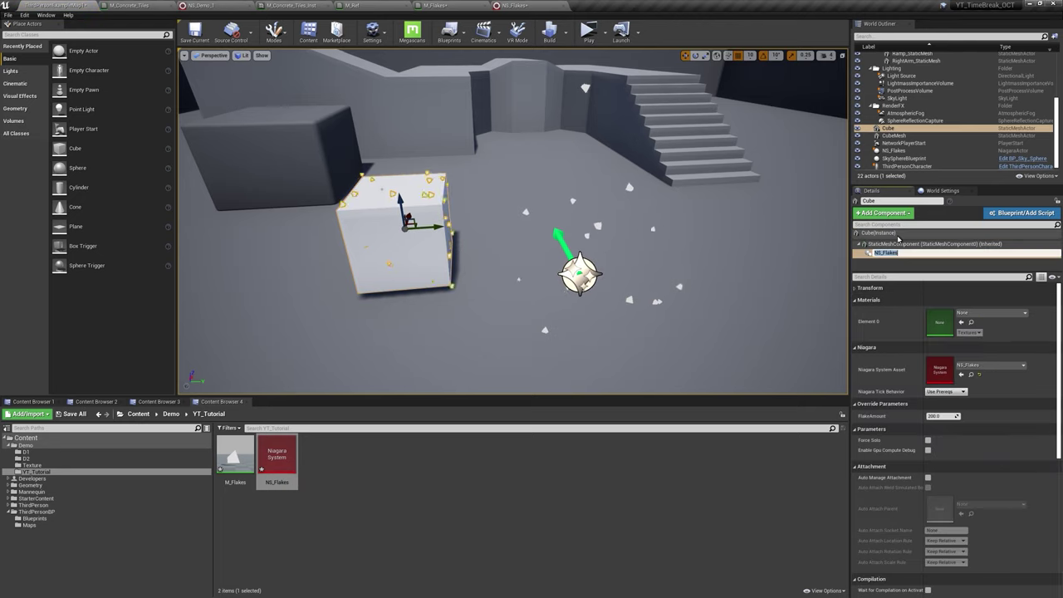
{"action": "left_click", "coordinate": [431, 133]}
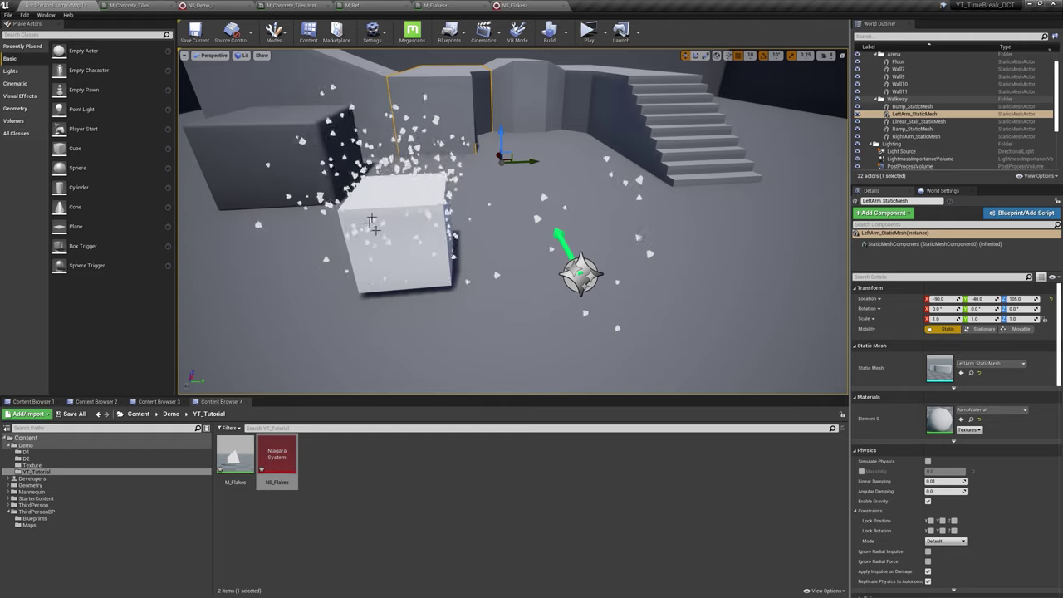
Step: Place SM_MatPreviewMesh_02 from StarterContent Props into the level
{"action": "left_click", "coordinate": [33, 498]}
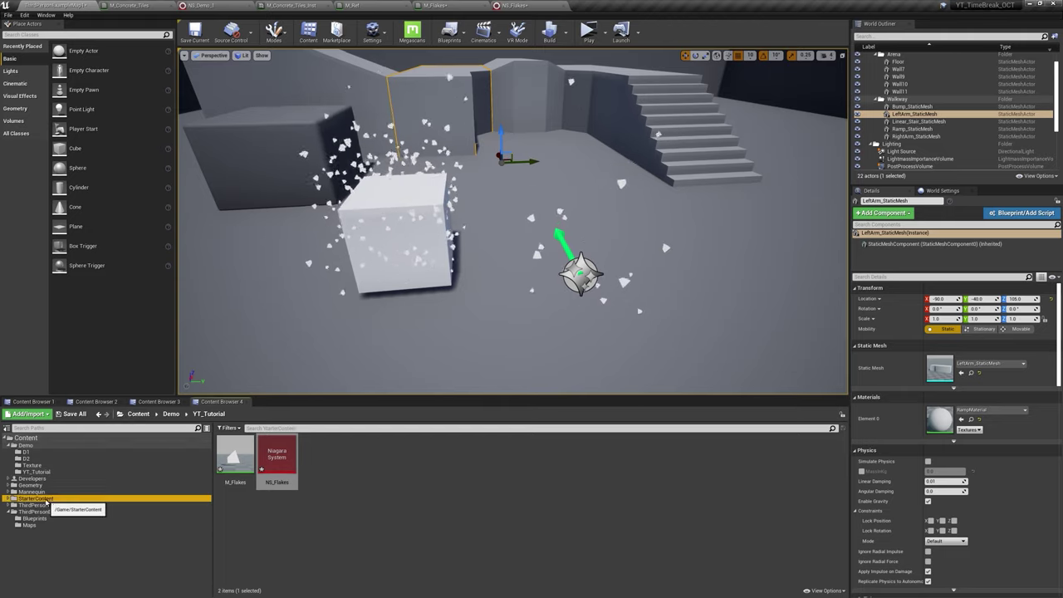
{"action": "double_click", "coordinate": [526, 460]}
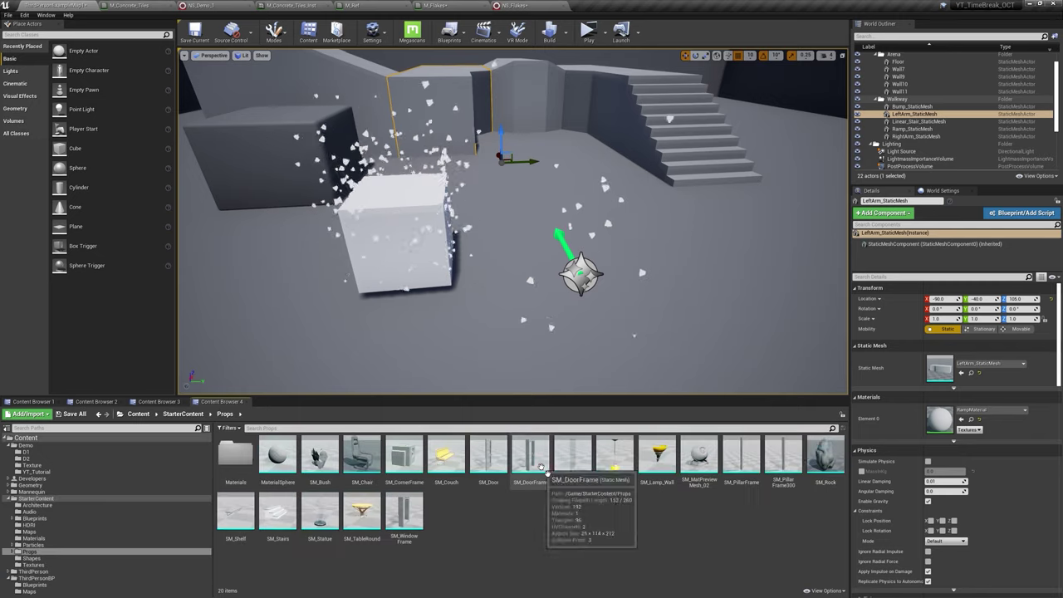
{"action": "left_click_drag", "start_coordinate": [699, 457], "coordinate": [716, 253]}
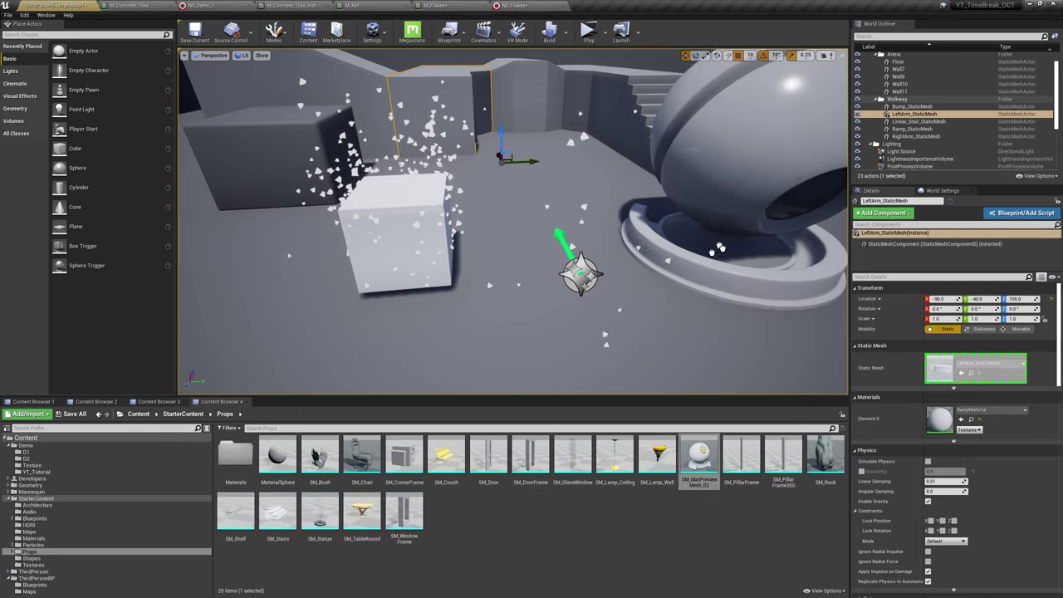
Step: Attach NS_Flakes to the placed sphere and open its static mesh for editing
{"action": "left_click", "coordinate": [36, 470]}
{"action": "left_click_drag", "start_coordinate": [278, 456], "coordinate": [955, 253]}
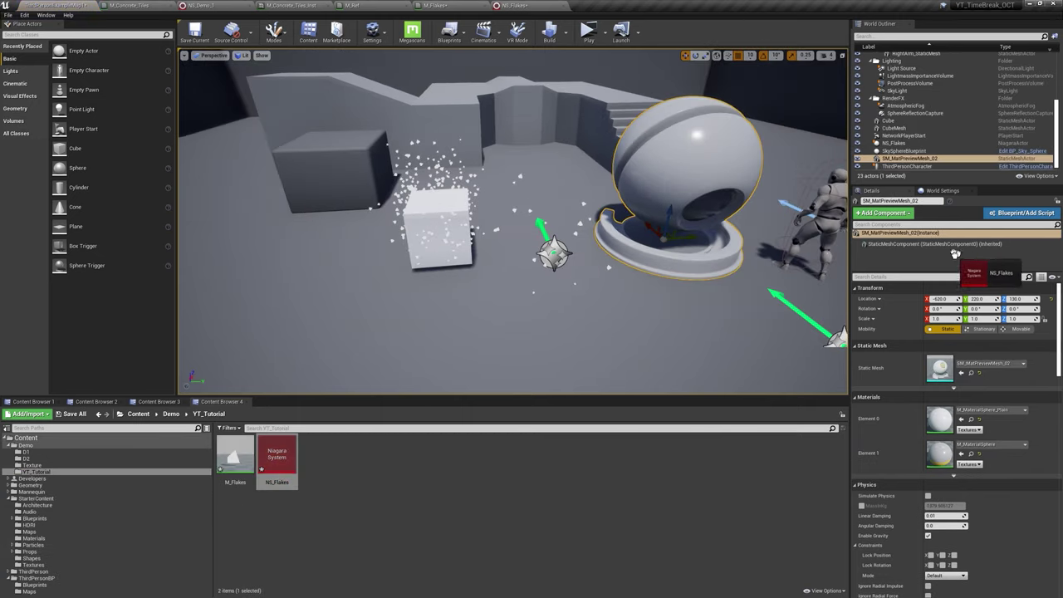
{"action": "left_click", "coordinate": [581, 349]}
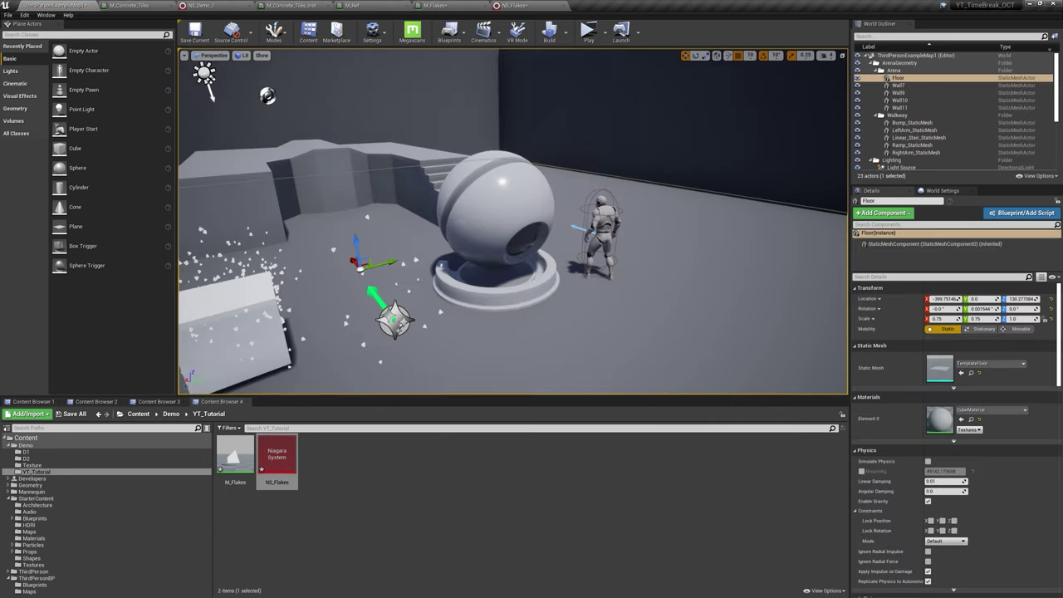
{"action": "right_click_drag", "start_coordinate": [581, 348], "coordinate": [532, 348]}
{"action": "left_click", "coordinate": [624, 260]}
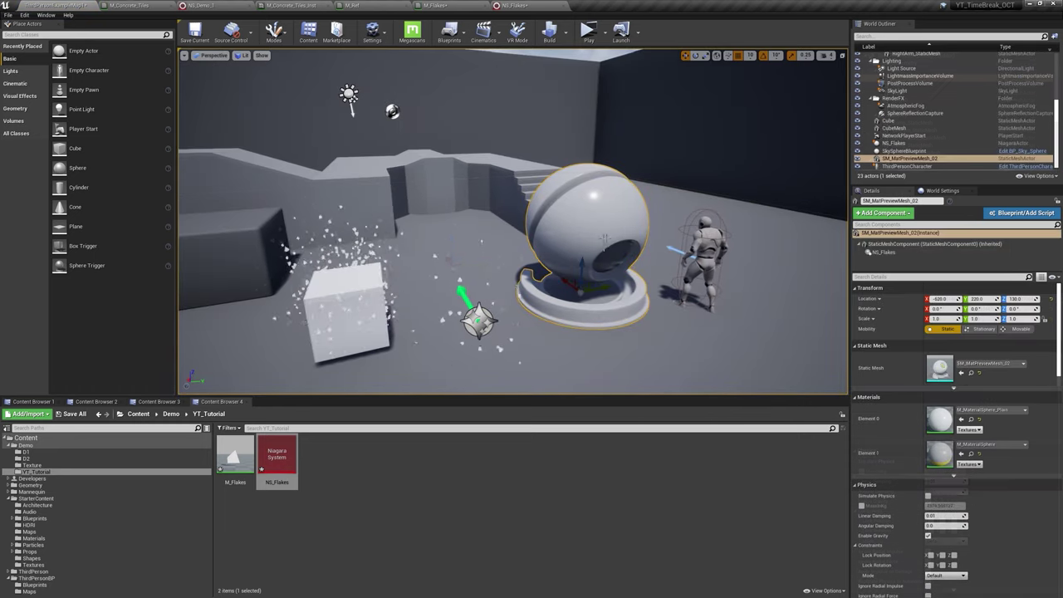
{"action": "double_click", "coordinate": [933, 371]}
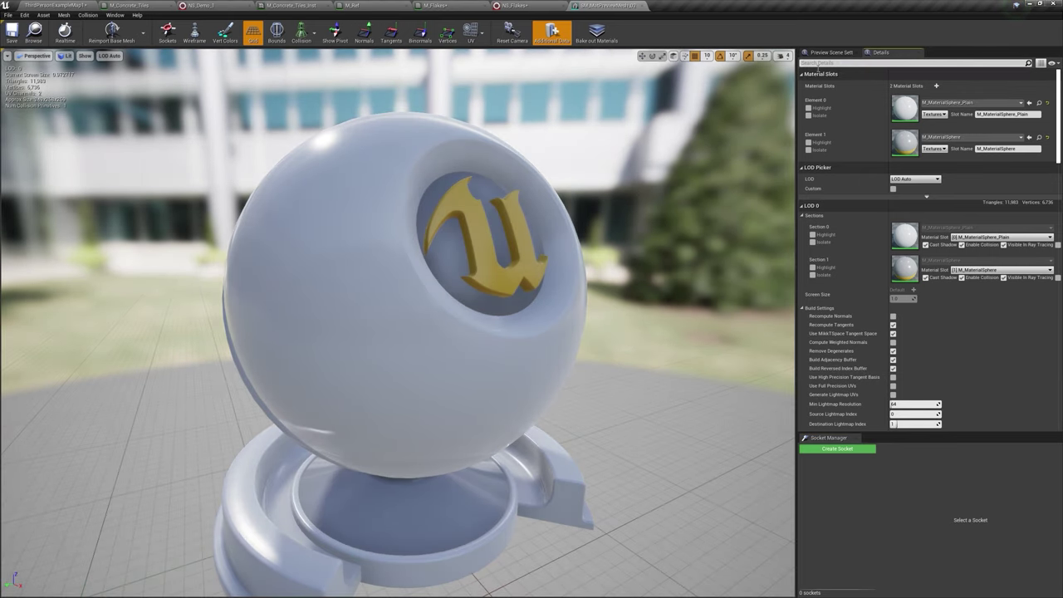
Step: Search the mesh Details for 'cp', then raise the sphere's NS_Flakes FlakesAmount to about 330
{"action": "left_click", "coordinate": [817, 63]}
{"action": "type", "text": "cpu"}
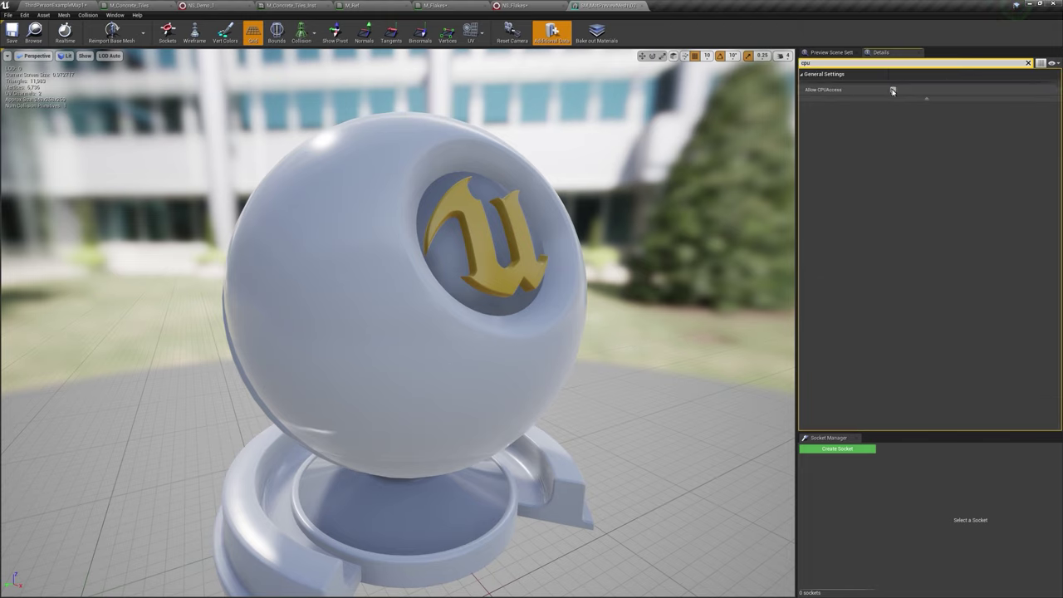
{"action": "left_click", "coordinate": [81, 7]}
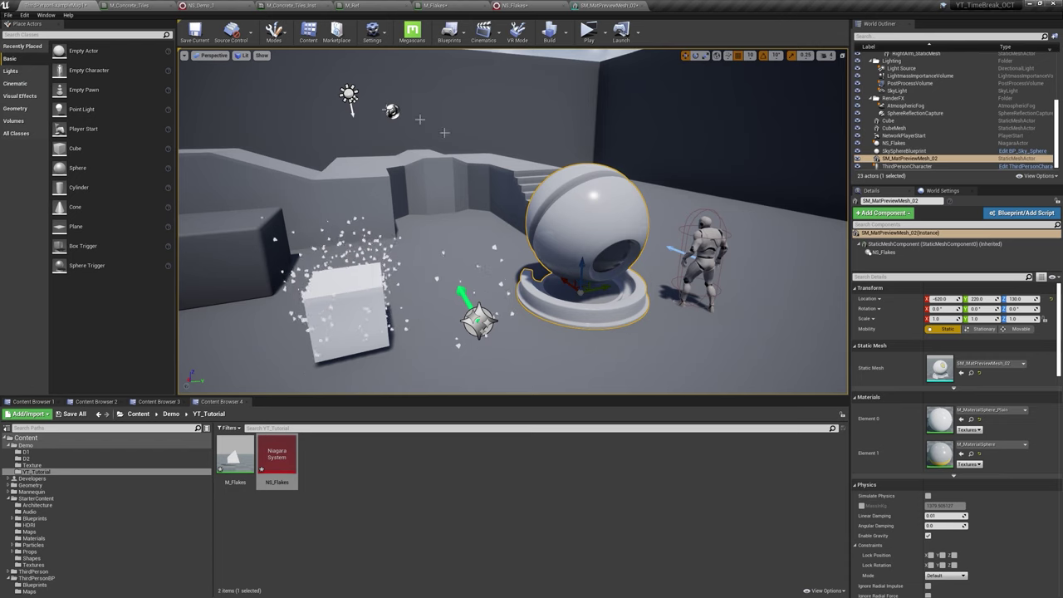
{"action": "key", "text": "f"}
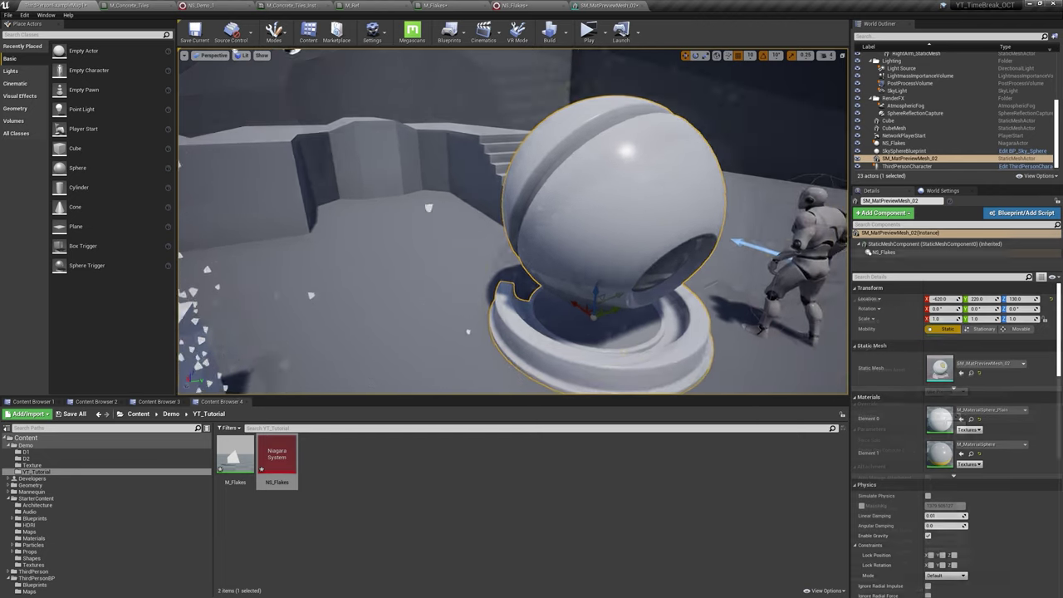
{"action": "left_click", "coordinate": [882, 252]}
{"action": "left_click", "coordinate": [942, 416]}
{"action": "left_click_drag", "start_coordinate": [942, 416], "coordinate": [971, 415]}
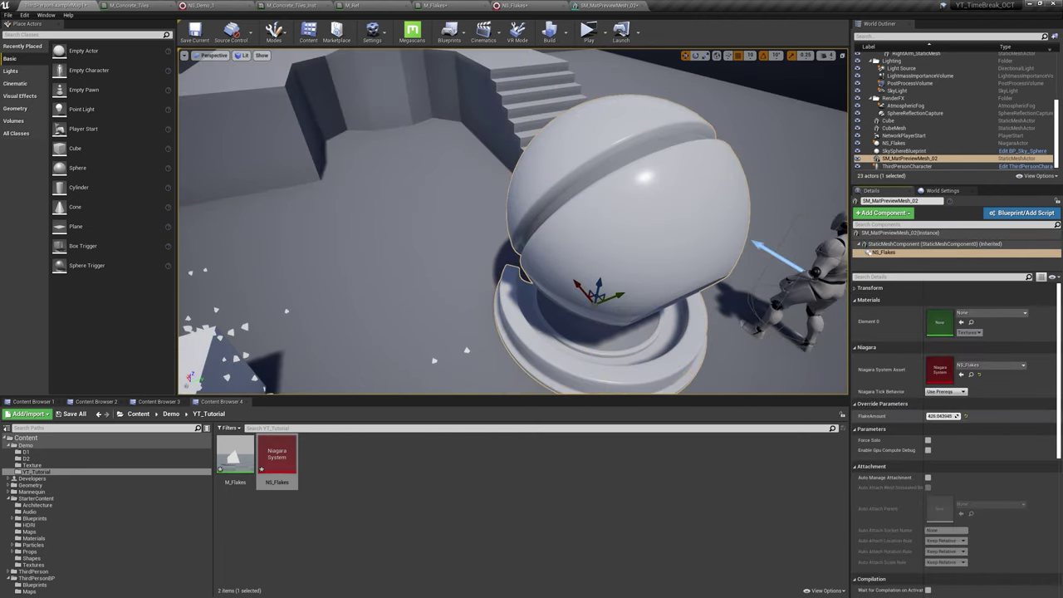
{"action": "left_click", "coordinate": [817, 195]}
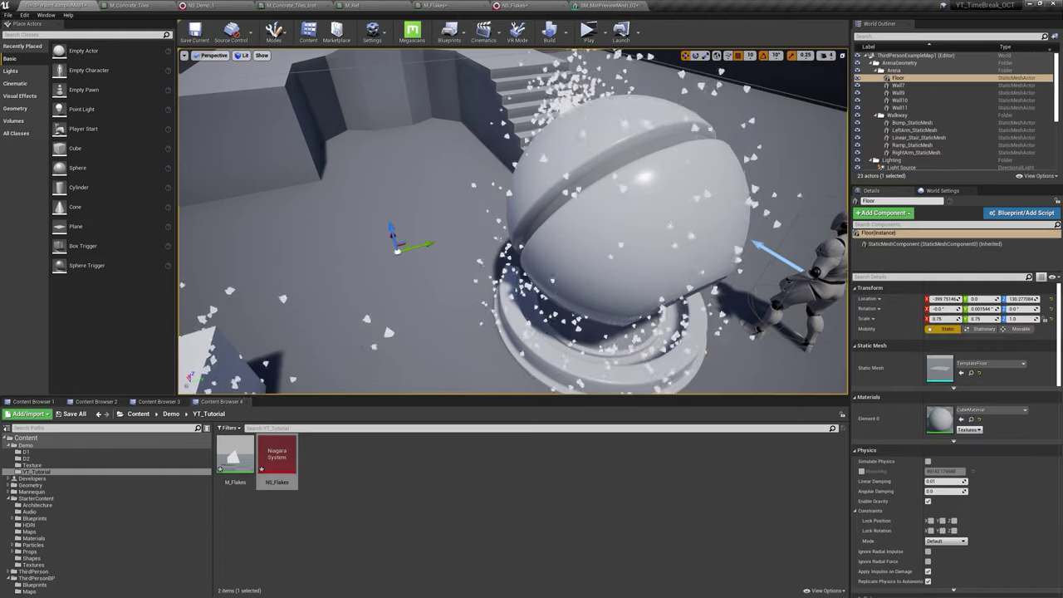
Step: Raise the sphere's NS_Flakes FlakesAmount further to about 700
{"action": "left_click", "coordinate": [594, 5]}
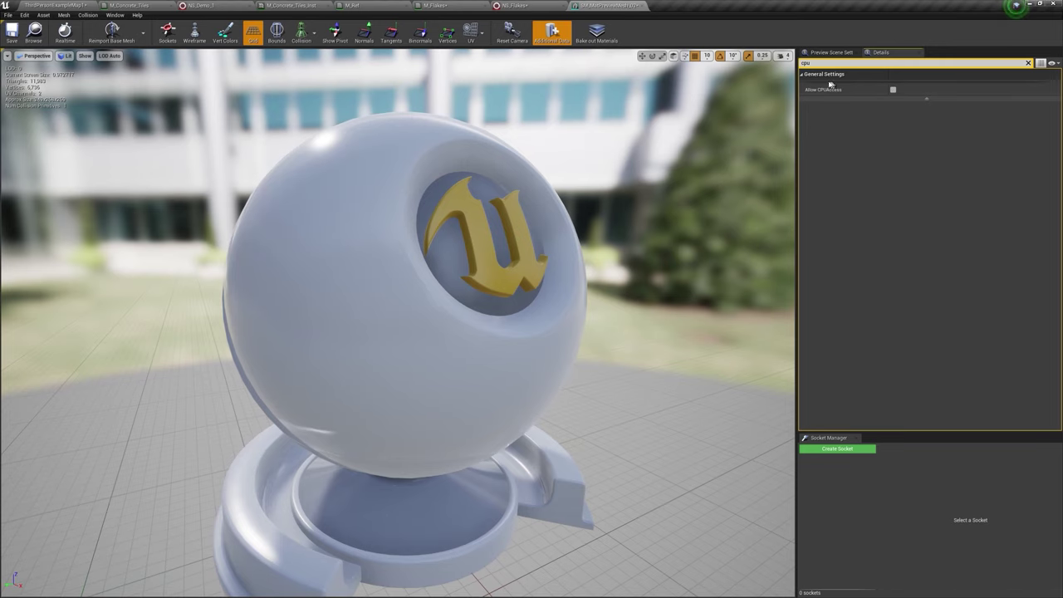
{"action": "left_click", "coordinate": [86, 8]}
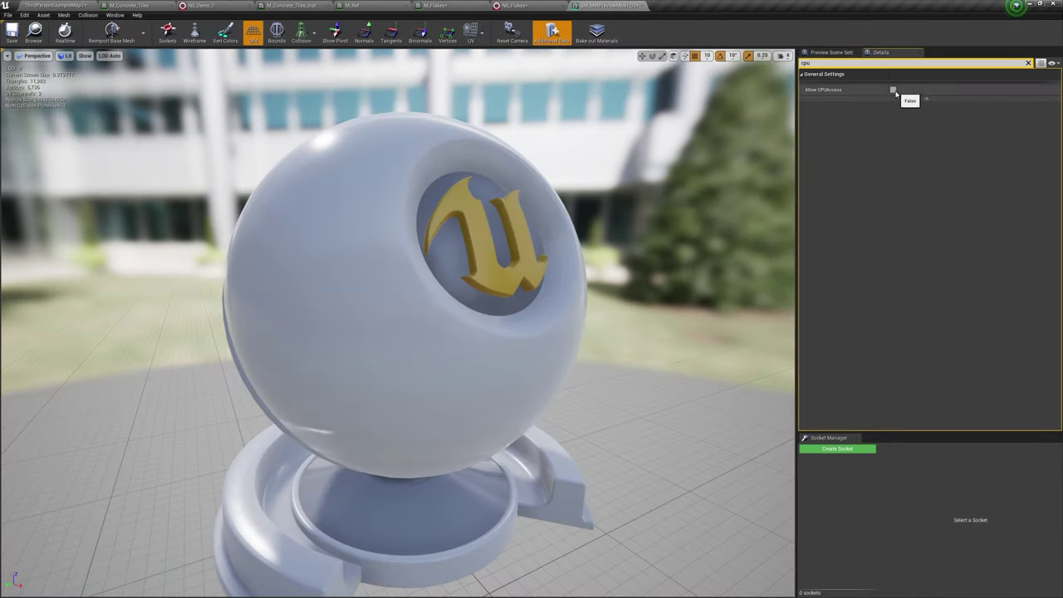
{"action": "left_click", "coordinate": [58, 4]}
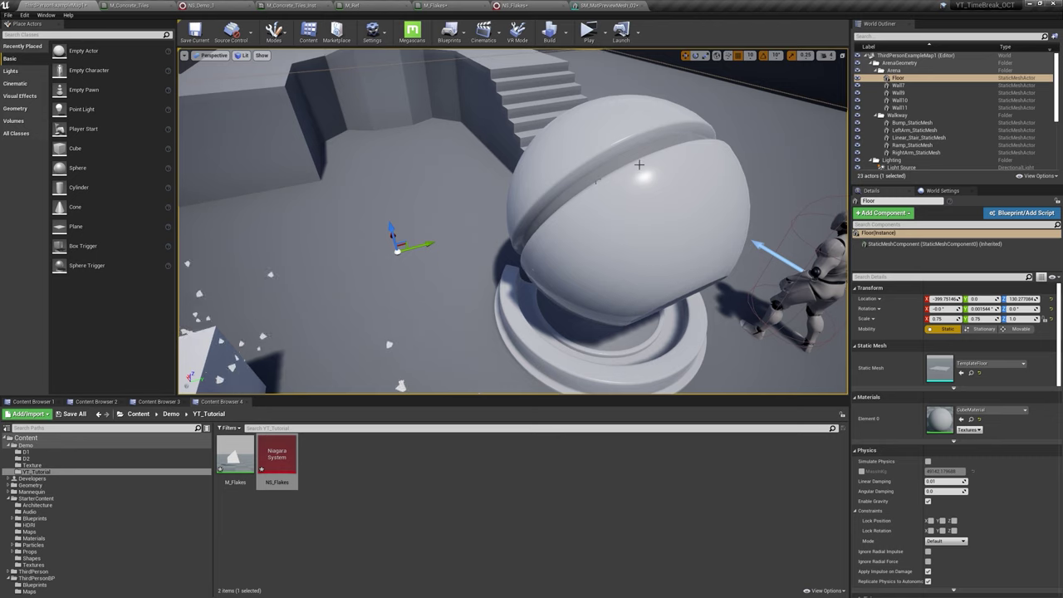
{"action": "left_click", "coordinate": [689, 295]}
{"action": "left_click", "coordinate": [883, 251]}
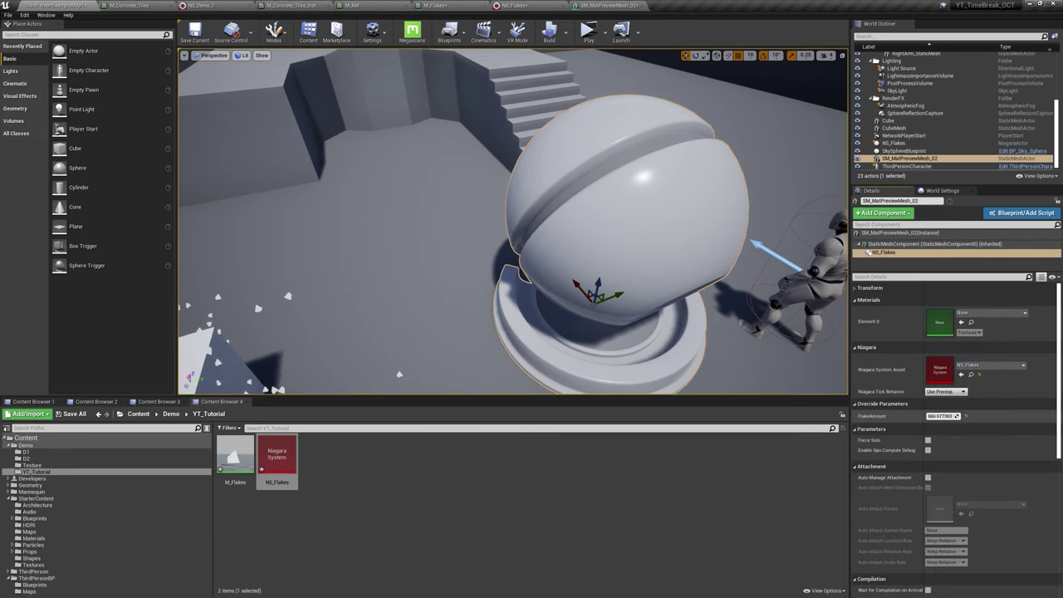
{"action": "key", "text": "Return"}
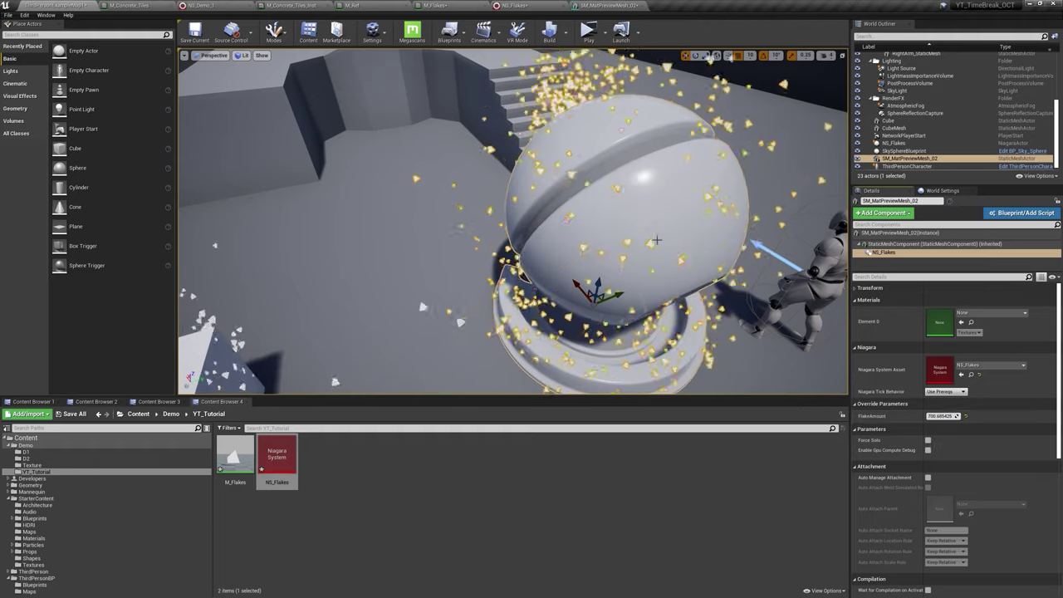
Step: Reframe the view on the sphere and tick Allow CPUAccess on the sphere's mesh
{"action": "left_click", "coordinate": [510, 5]}
{"action": "left_click", "coordinate": [606, 6]}
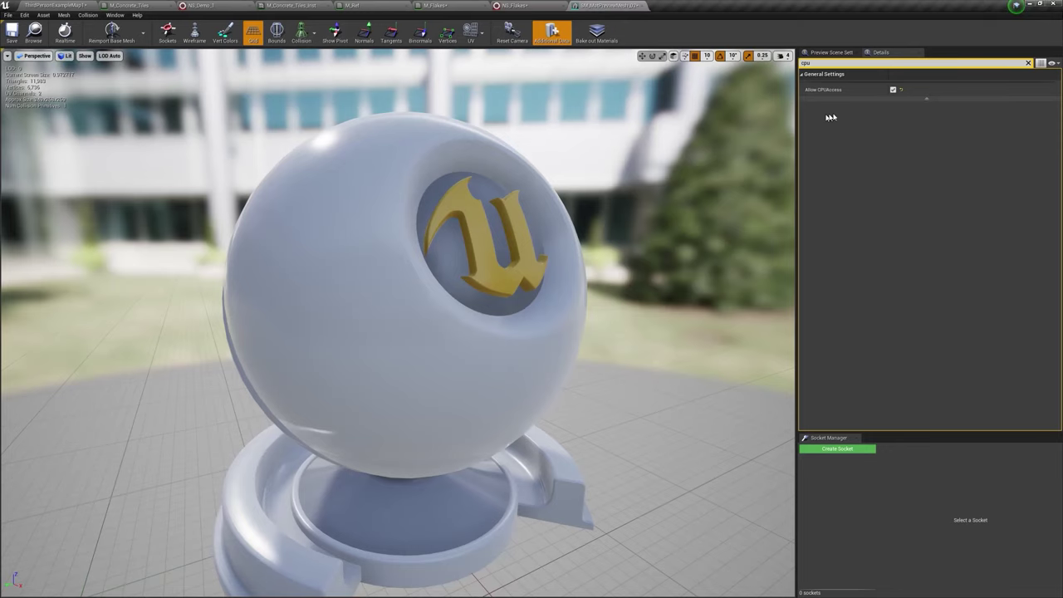
{"action": "left_click", "coordinate": [54, 5]}
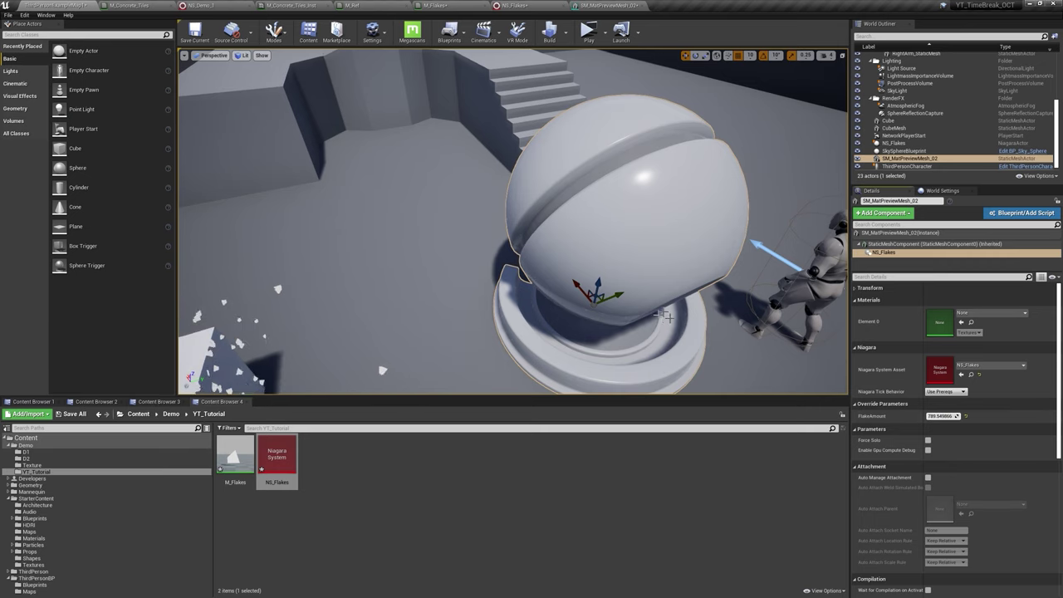
{"action": "left_click_drag", "start_coordinate": [658, 312], "coordinate": [631, 273], "text": "alt"}
{"action": "scroll", "coordinate": [623, 249], "scroll_direction": "up", "scroll_amount": 5}
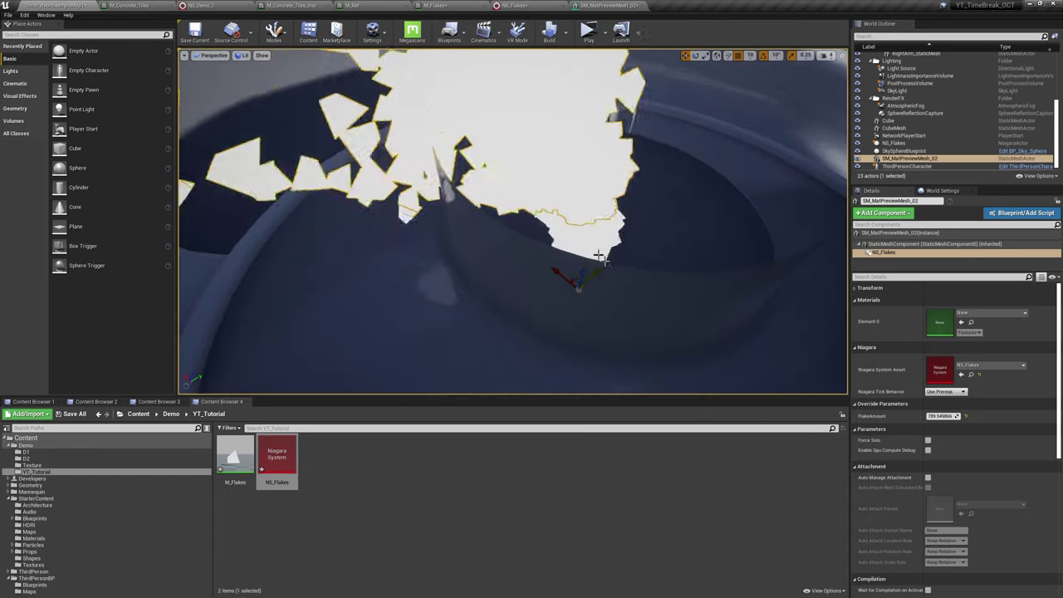
{"action": "key", "text": "f"}
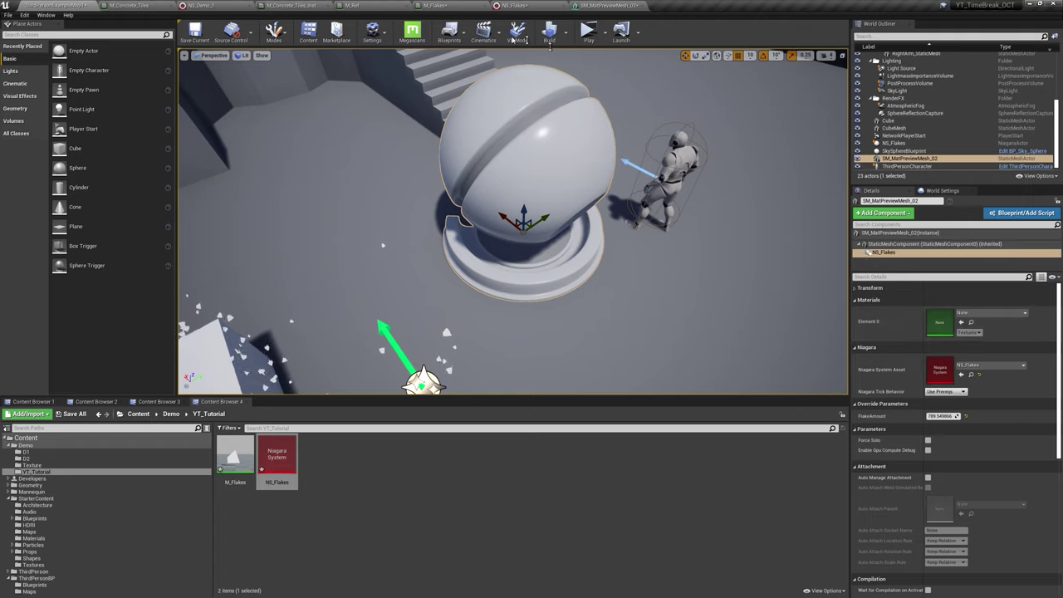
{"action": "left_click", "coordinate": [639, 8]}
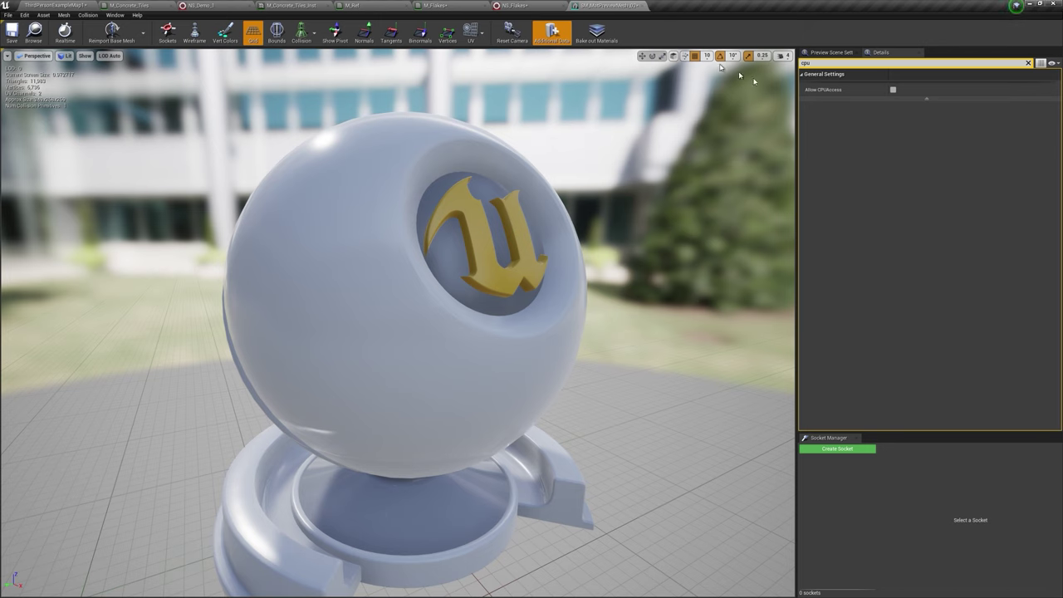
{"action": "left_click", "coordinate": [893, 90]}
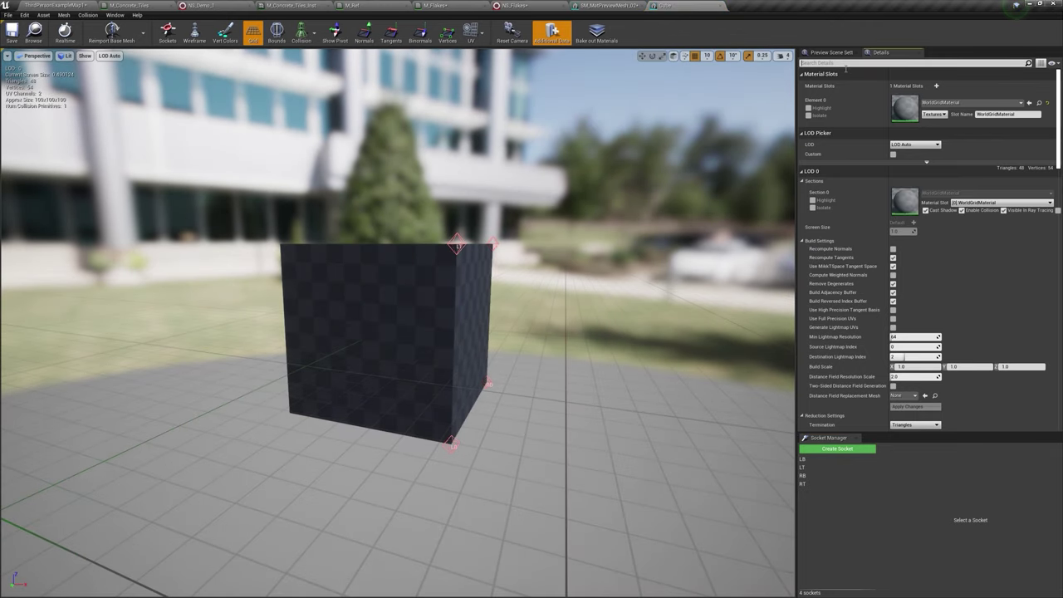
Step: Keep Allow CPUAccess ticked on the Cube mesh, then close all mesh editor tabs
{"action": "left_click", "coordinate": [847, 64]}
{"action": "type", "text": "cpu"}
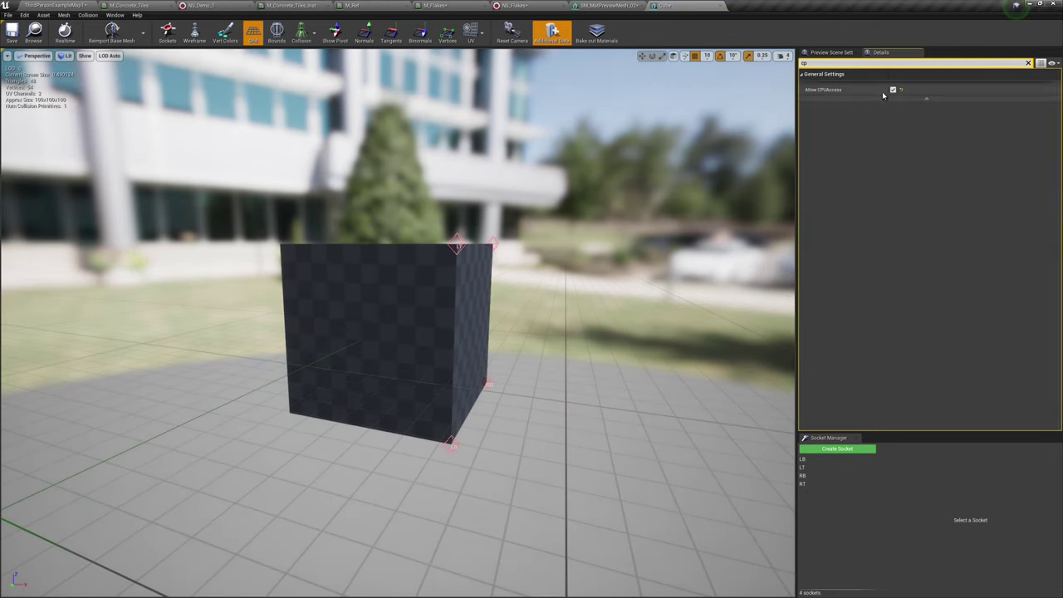
{"action": "left_click", "coordinate": [716, 5]}
{"action": "left_click", "coordinate": [639, 5]}
{"action": "left_click", "coordinate": [54, 5]}
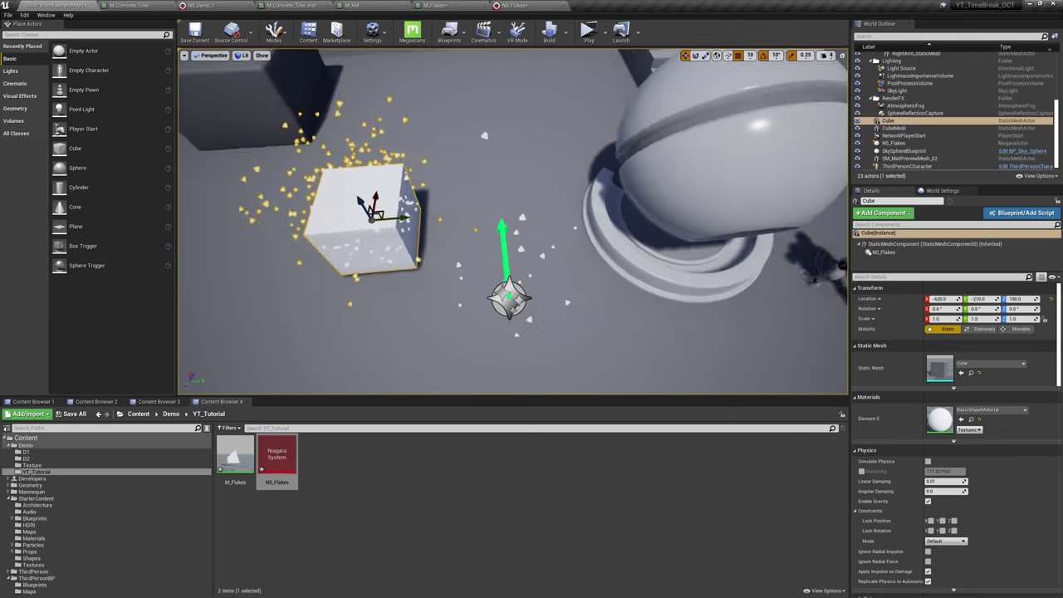
Step: Apply the M_Ground_Grass material to the cube and return to the NS_Flakes system editor
{"action": "left_click_drag", "start_coordinate": [498, 191], "coordinate": [526, 143]}
{"action": "left_click", "coordinate": [627, 165]}
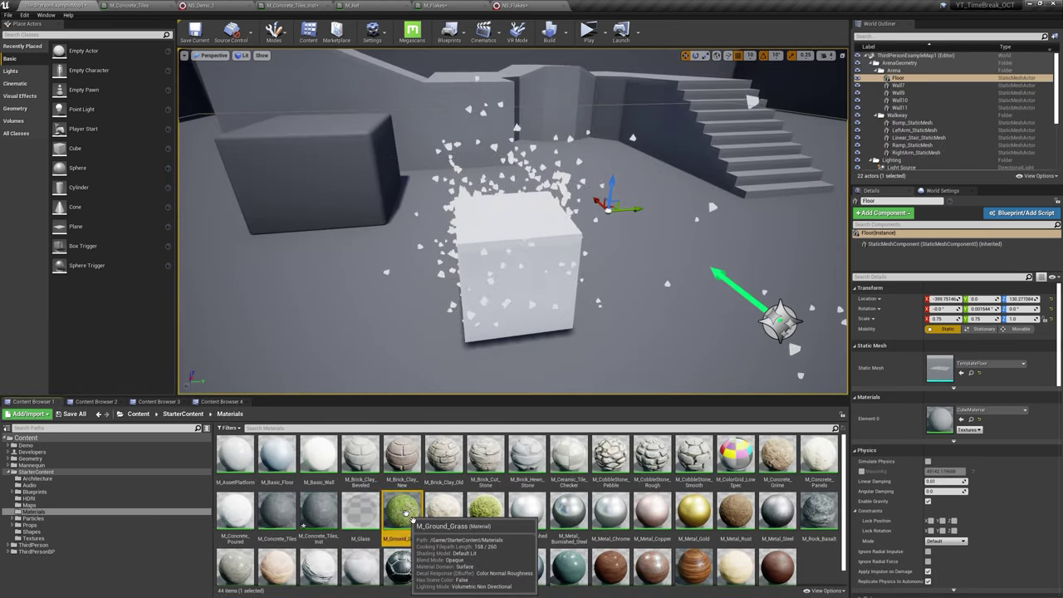
{"action": "mouse_move", "coordinate": [404, 515]}
{"action": "left_mouse_down"}
{"action": "mouse_move", "coordinate": [558, 279]}
{"action": "mouse_move", "coordinate": [540, 257]}
{"action": "left_mouse_up"}
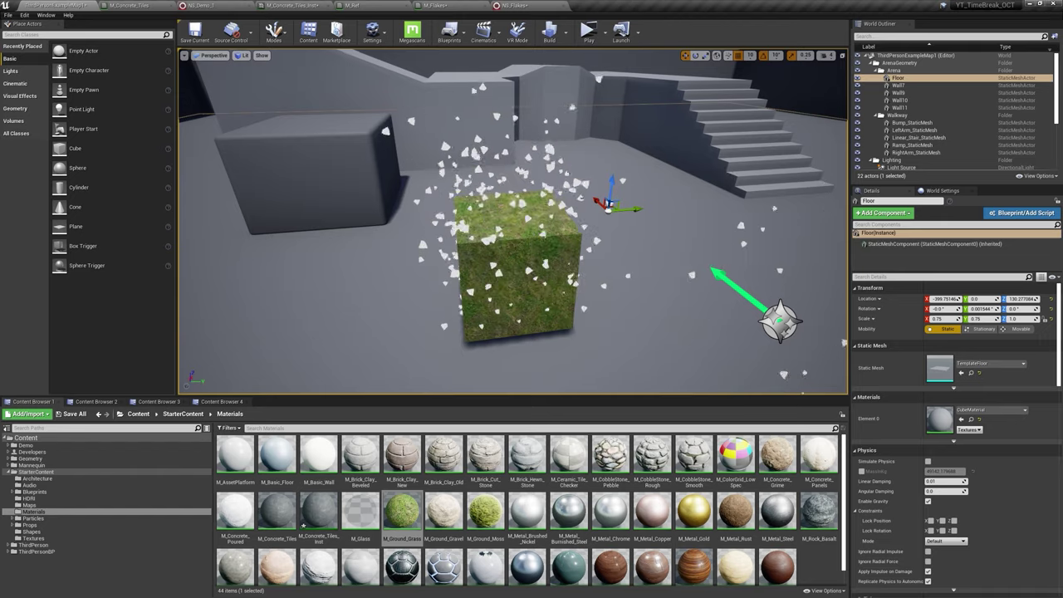
{"action": "left_click", "coordinate": [514, 5]}
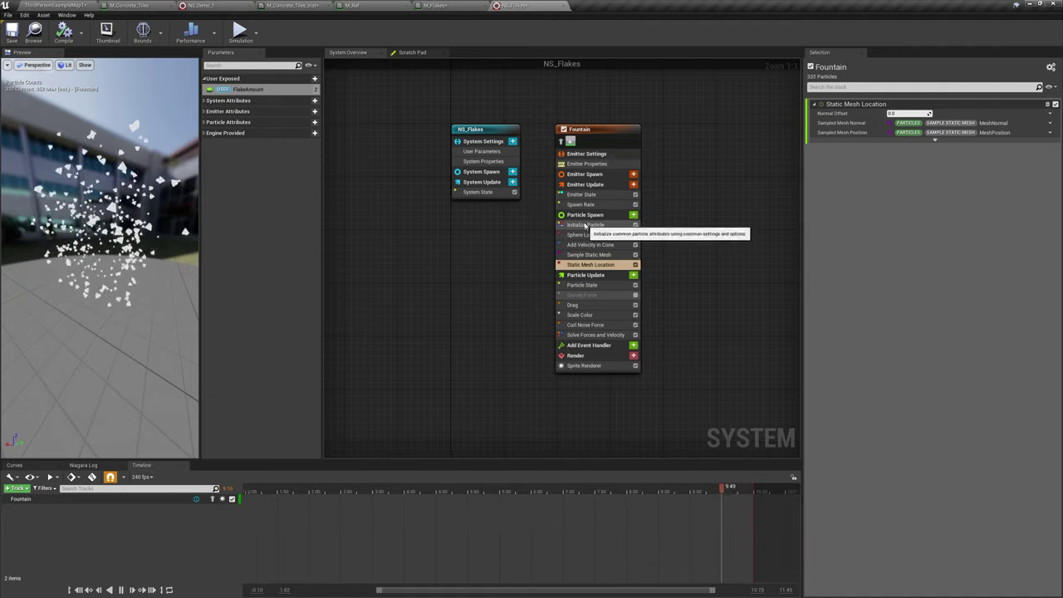
Step: Add a new scratch pad module to Particle Spawn named GbufferColor
{"action": "left_click", "coordinate": [585, 215]}
{"action": "left_click", "coordinate": [633, 214]}
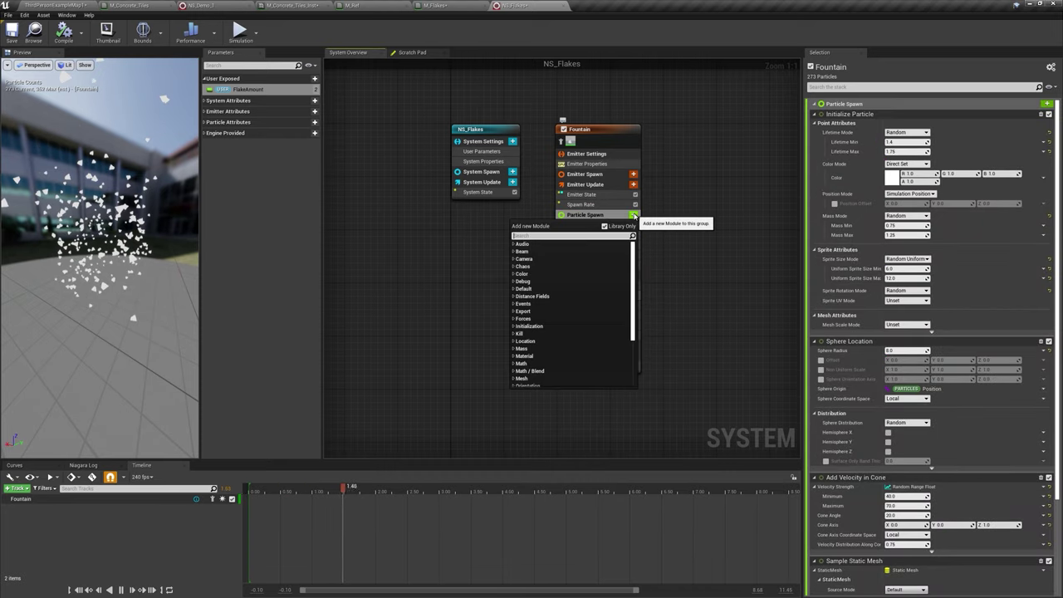
{"action": "type", "text": "scr"}
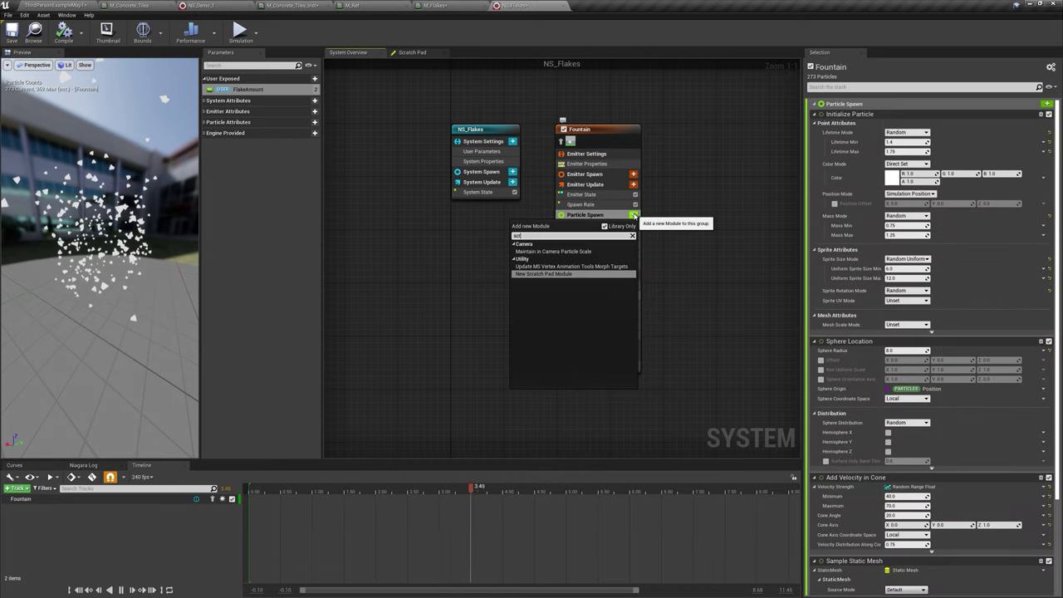
{"action": "left_click", "coordinate": [560, 274]}
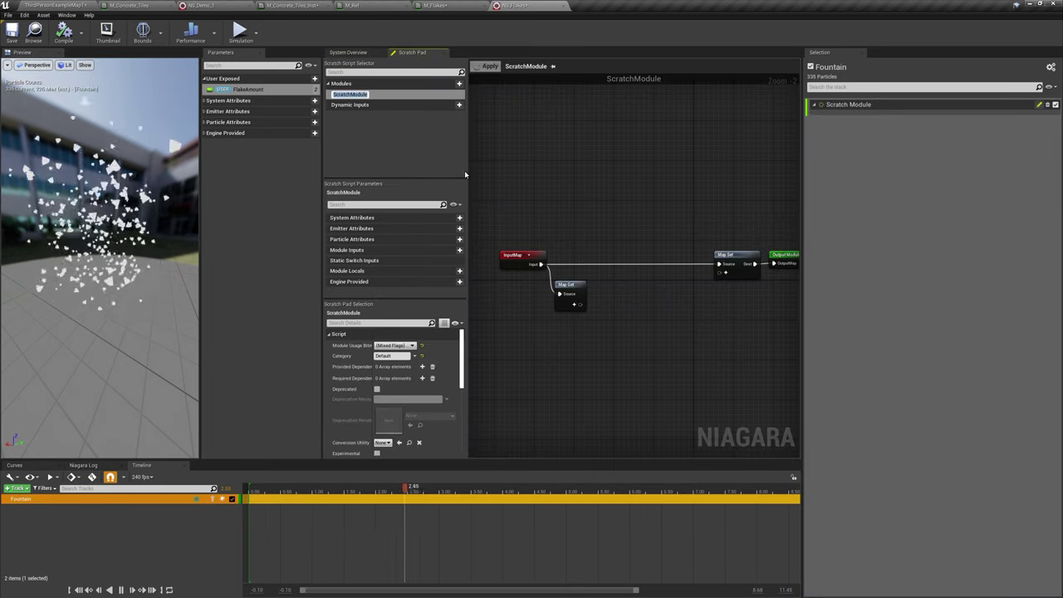
{"action": "type", "text": "Gbuffer"}
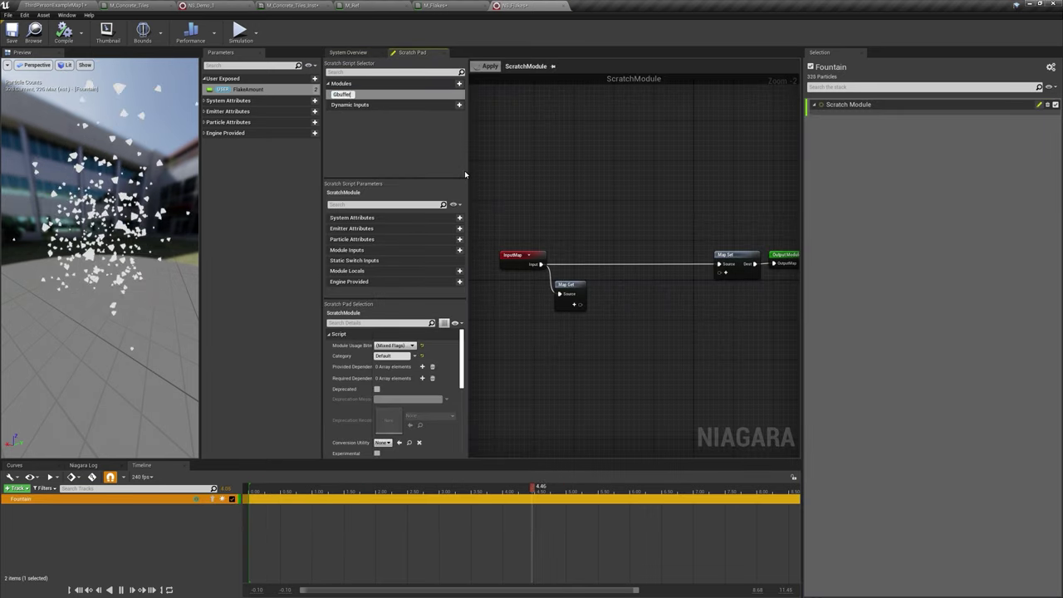
{"action": "type", "text": "Color"}
{"action": "key", "text": "Return"}
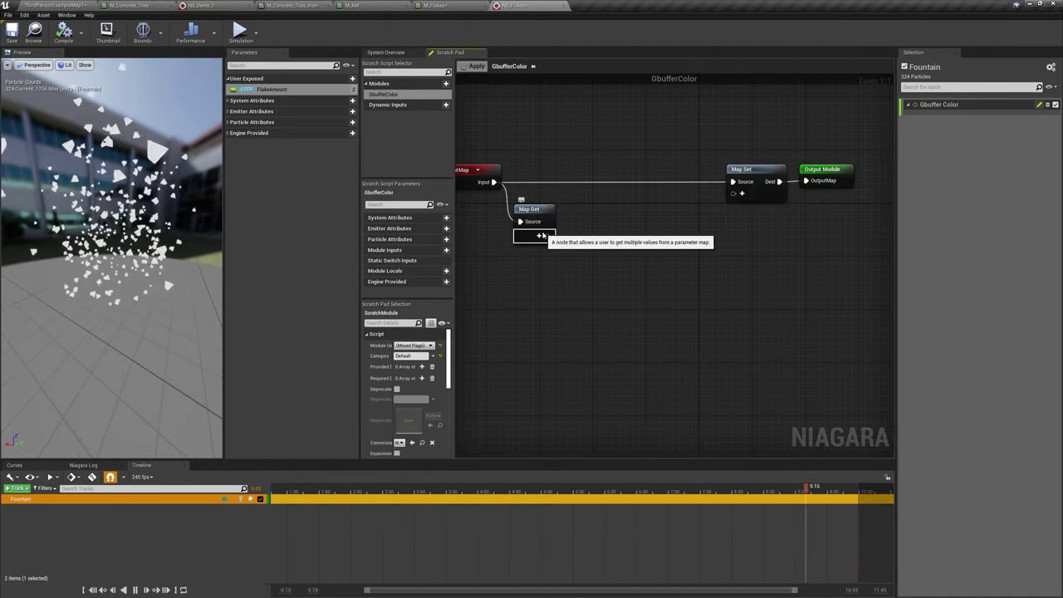
Step: Give Map Get a New GBuffer data interface input and pull a wire from it
{"action": "left_click", "coordinate": [538, 235]}
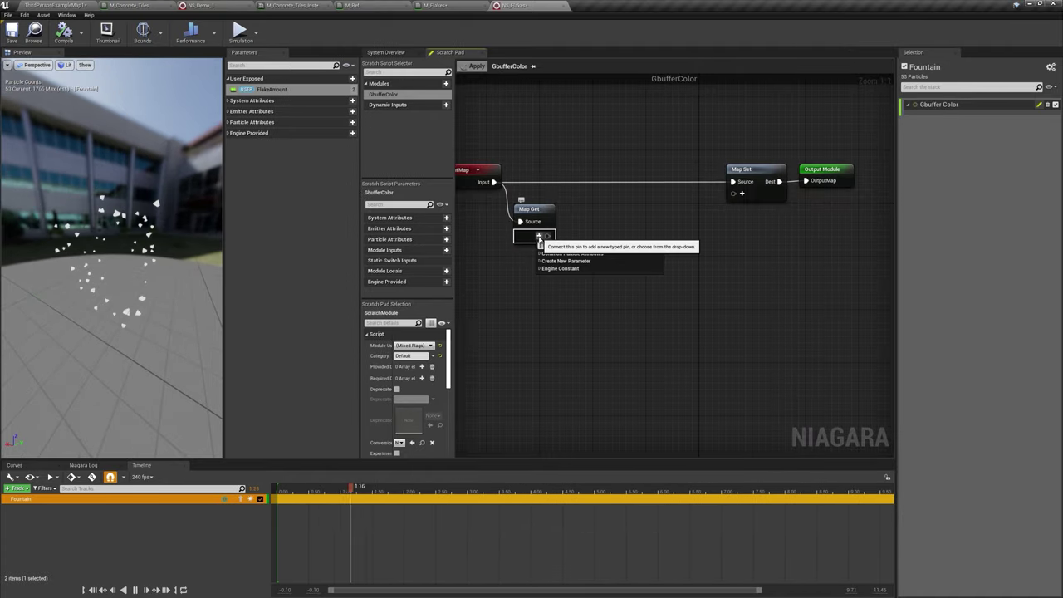
{"action": "type", "text": "gbuffer"}
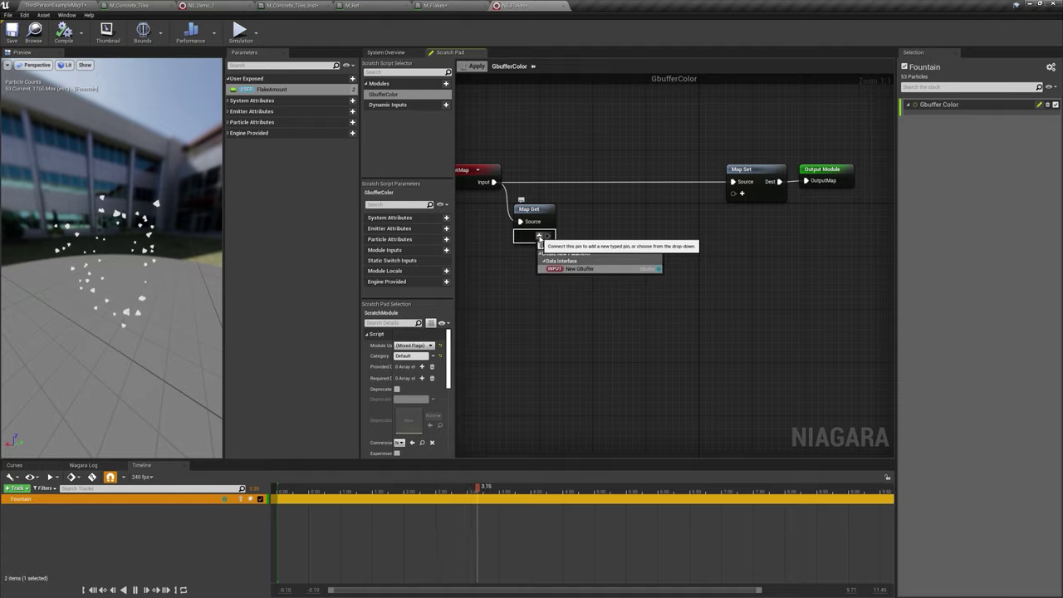
{"action": "left_click", "coordinate": [634, 270]}
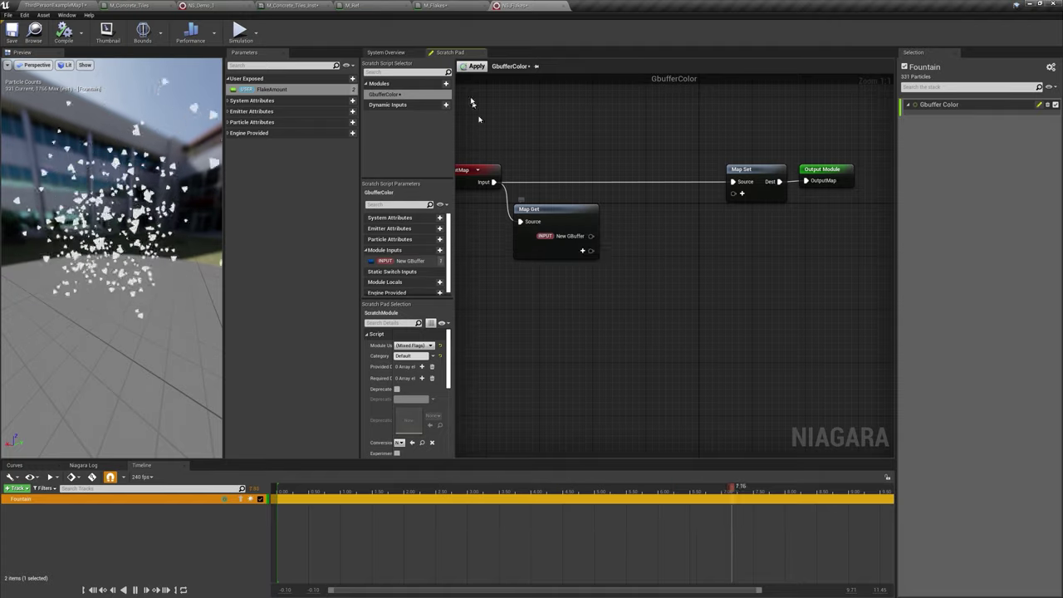
{"action": "left_click", "coordinate": [386, 52]}
{"action": "left_click", "coordinate": [625, 164]}
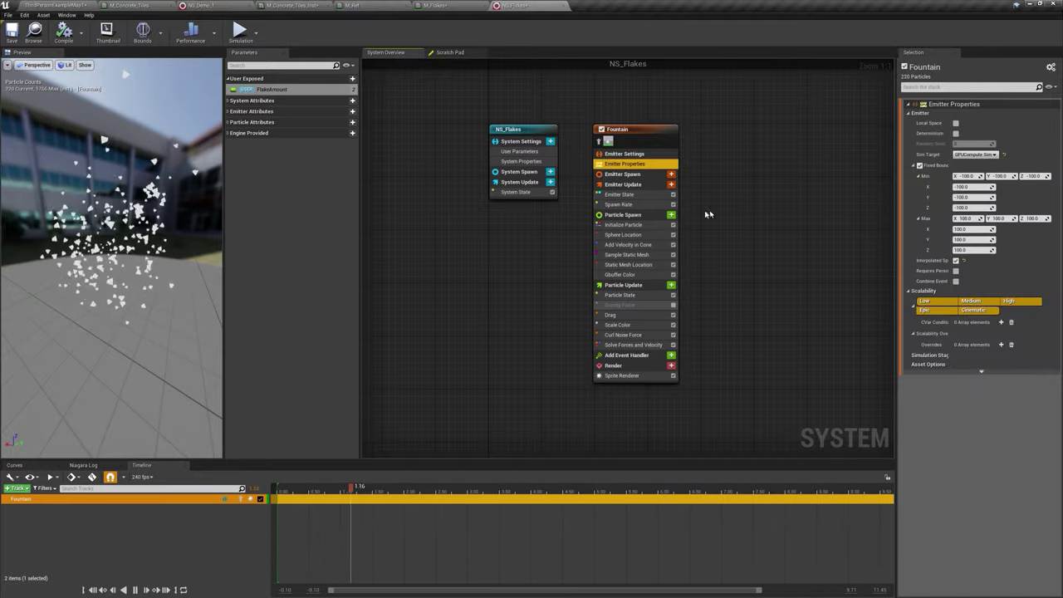
{"action": "left_click", "coordinate": [450, 54]}
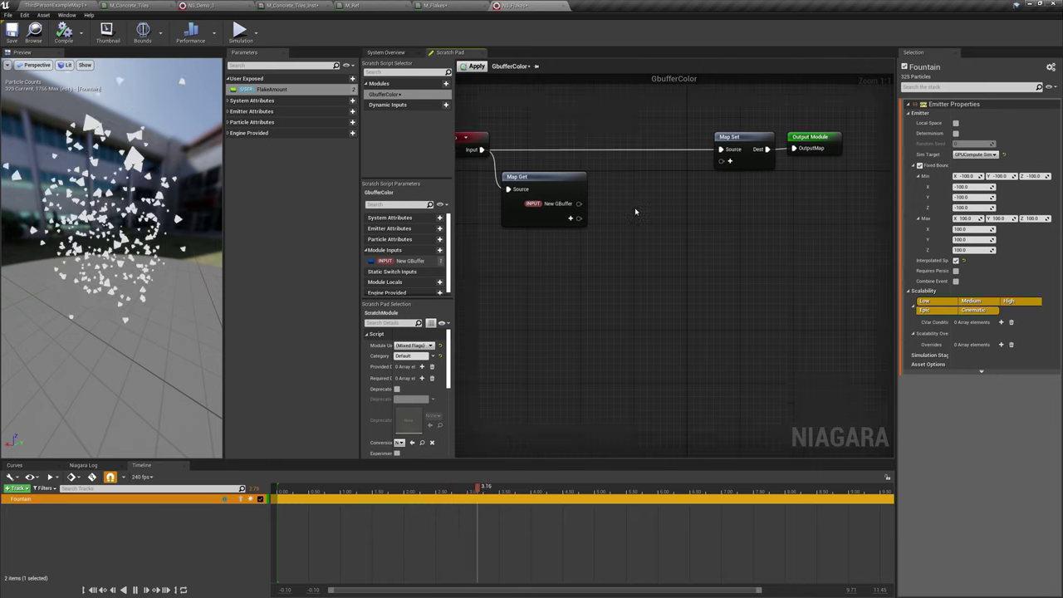
{"action": "mouse_move", "coordinate": [580, 204]}
{"action": "left_mouse_down"}
{"action": "mouse_move", "coordinate": [656, 239]}
{"action": "mouse_move", "coordinate": [641, 253]}
{"action": "left_mouse_up"}
Step: Add a Decode Base Color node from New GBuffer and read particle Position in Map Get
{"action": "type", "text": "dec"}
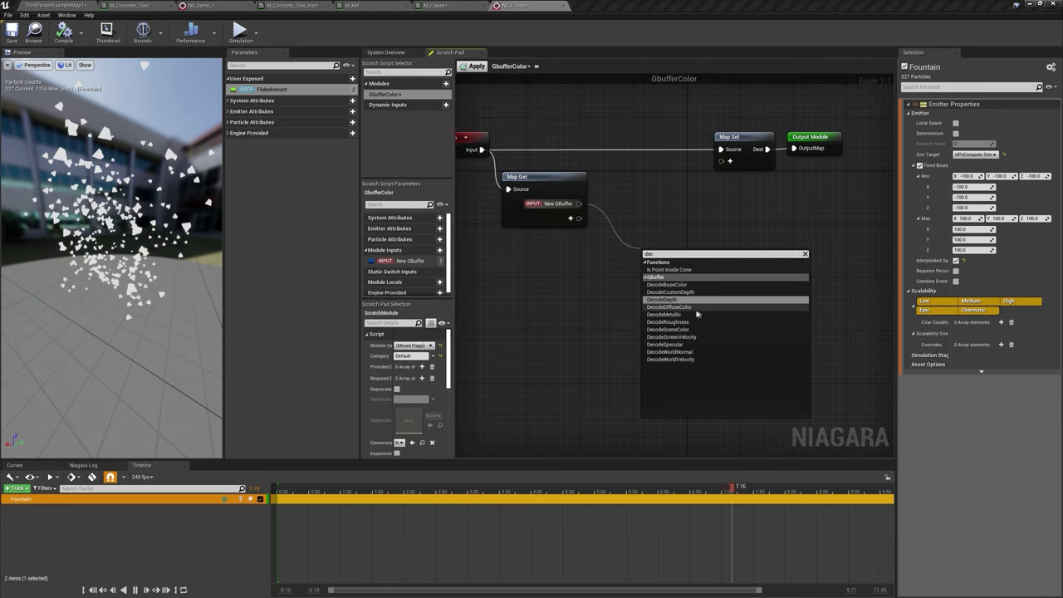
{"action": "left_click", "coordinate": [673, 285]}
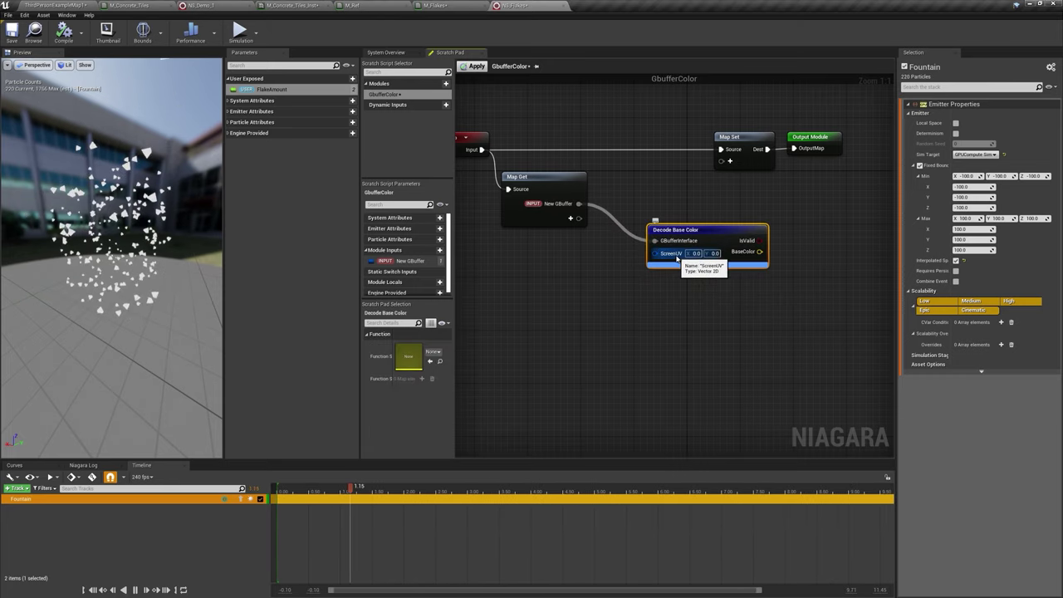
{"action": "left_click", "coordinate": [570, 217]}
{"action": "type", "text": "po"}
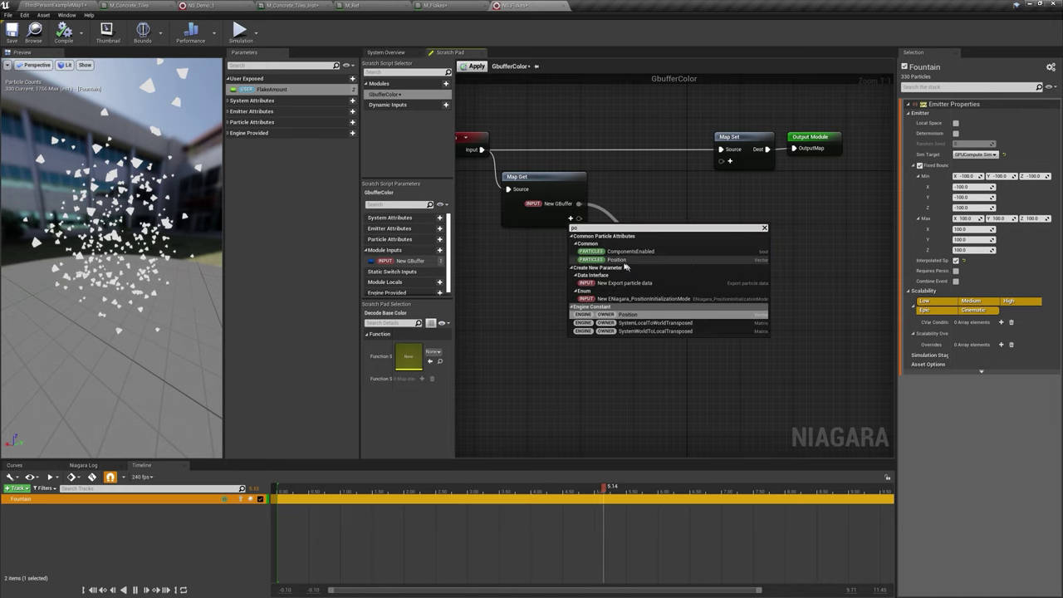
{"action": "left_click", "coordinate": [620, 264]}
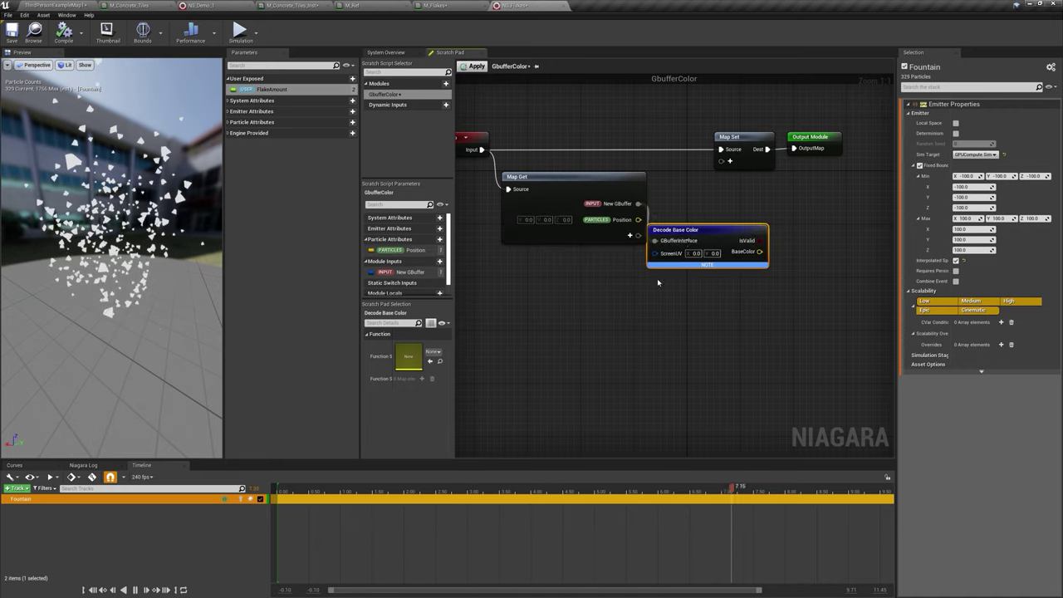
{"action": "right_click_drag", "start_coordinate": [577, 307], "coordinate": [711, 260]}
{"action": "left_click_drag", "start_coordinate": [689, 129], "coordinate": [525, 143]}
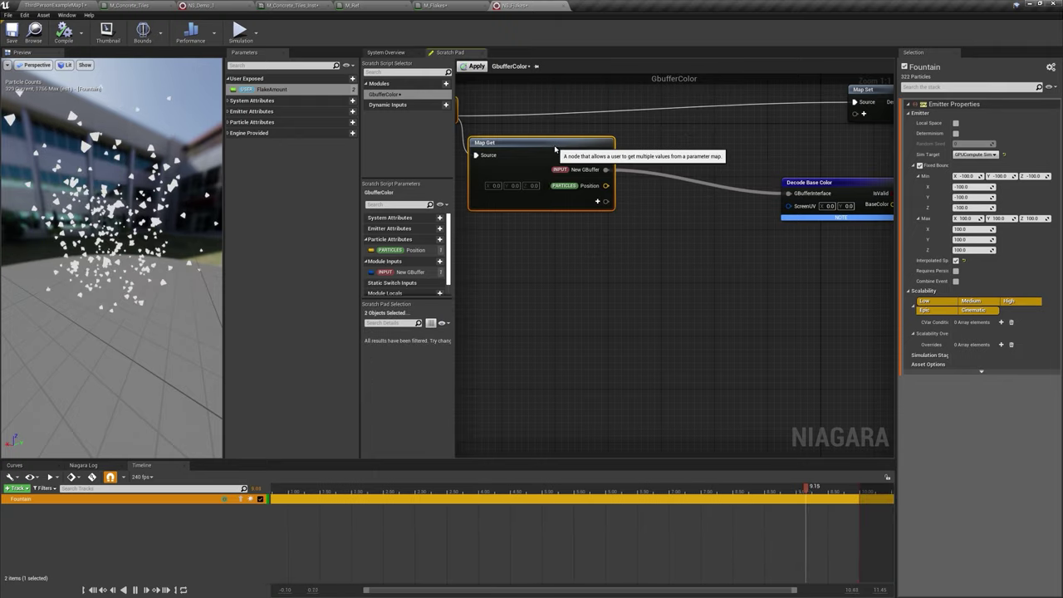
{"action": "left_click_drag", "start_coordinate": [809, 182], "coordinate": [736, 162]}
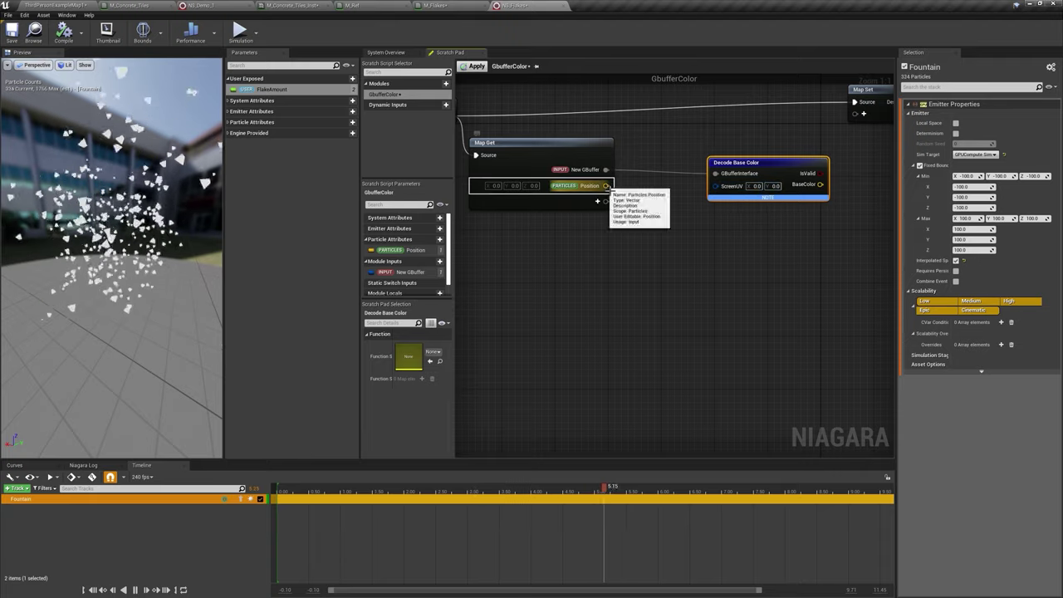
Step: Convert Position with World Position to Screen UV and feed it into Decode Base Color's ScreenUV
{"action": "mouse_move", "coordinate": [605, 185]}
{"action": "left_mouse_down"}
{"action": "mouse_move", "coordinate": [642, 252]}
{"action": "mouse_move", "coordinate": [652, 238]}
{"action": "left_mouse_up"}
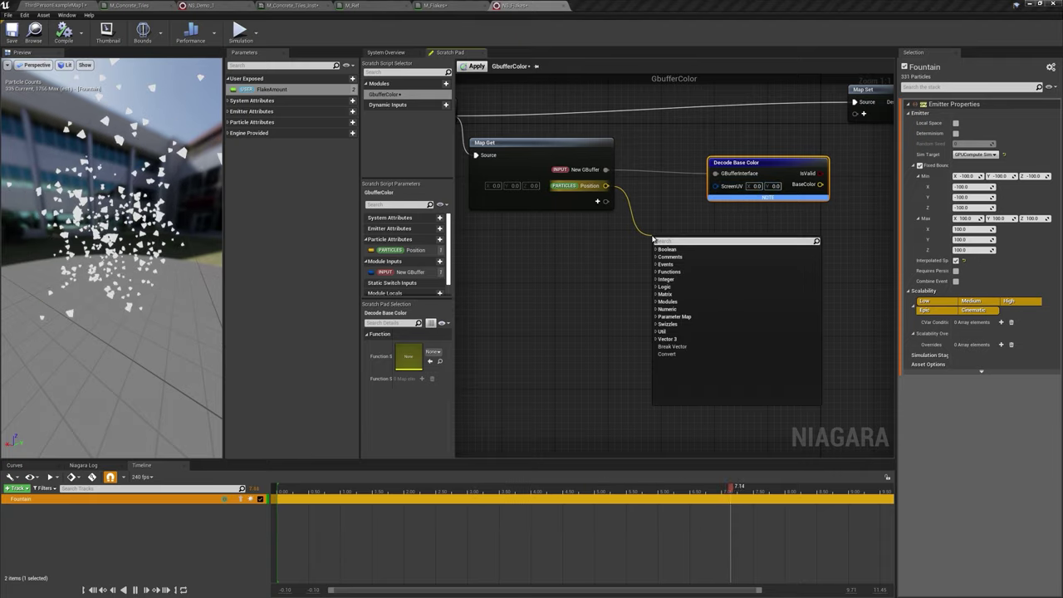
{"action": "type", "text": "to scre"}
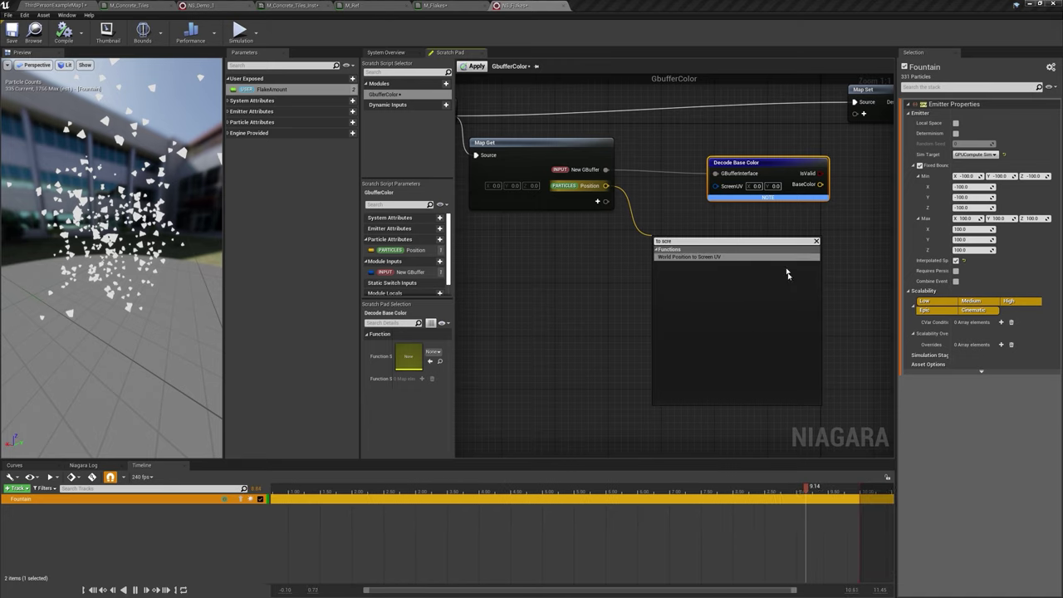
{"action": "left_click", "coordinate": [701, 260]}
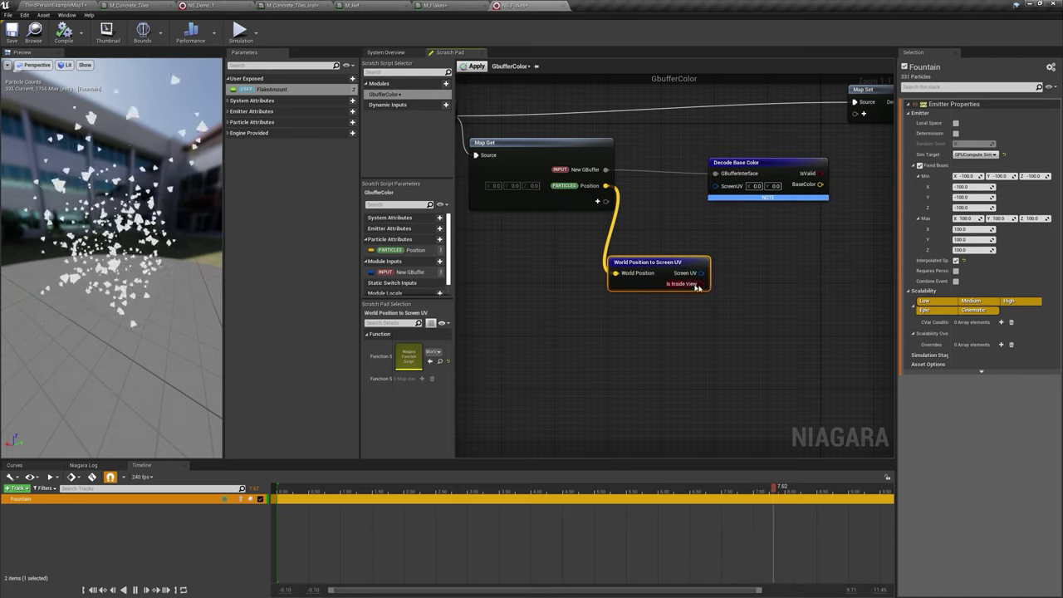
{"action": "left_click_drag", "start_coordinate": [683, 277], "coordinate": [712, 189]}
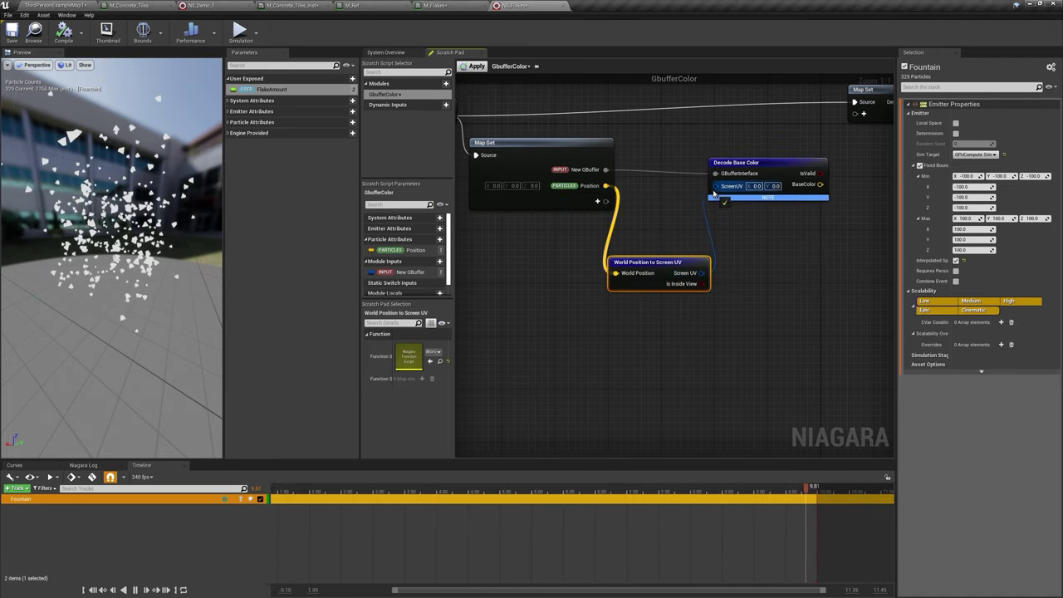
Step: Add a Color output on Map Set fed by BaseColor, then apply the GbufferColor module
{"action": "right_click_drag", "start_coordinate": [747, 216], "coordinate": [585, 264]}
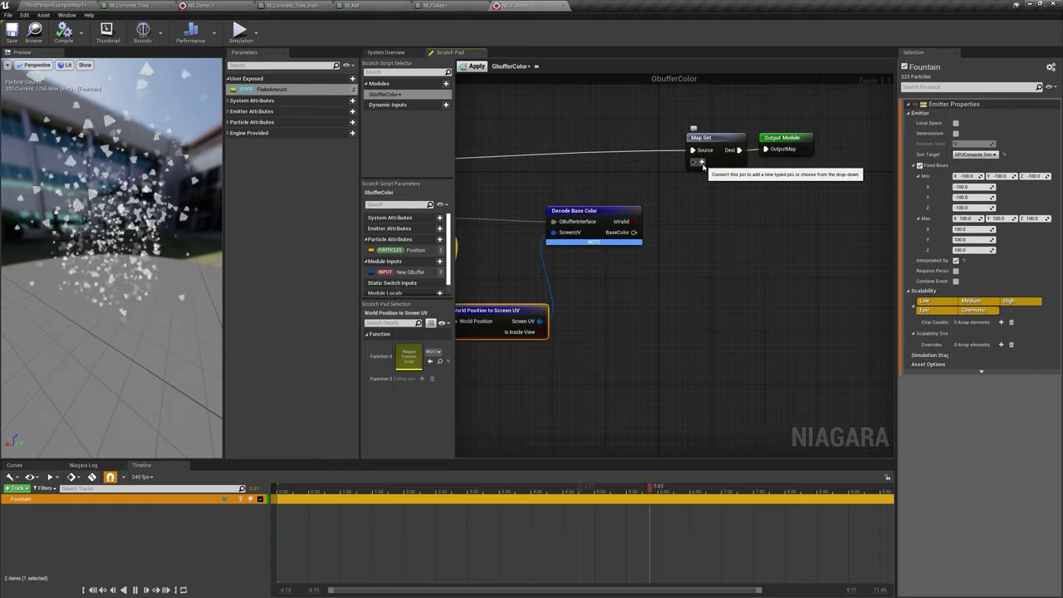
{"action": "left_click", "coordinate": [701, 163]}
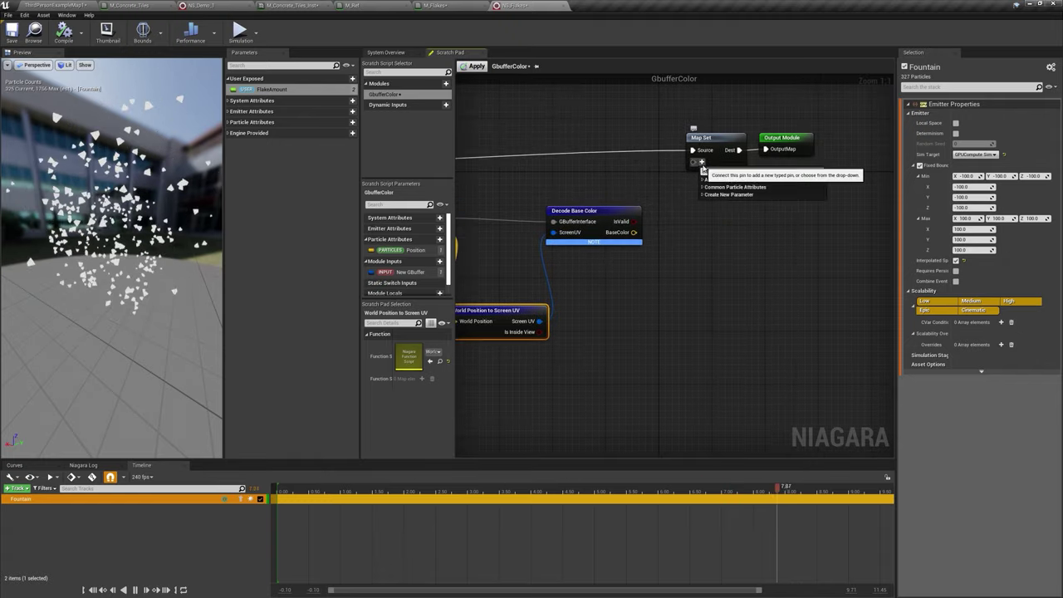
{"action": "type", "text": "colo"}
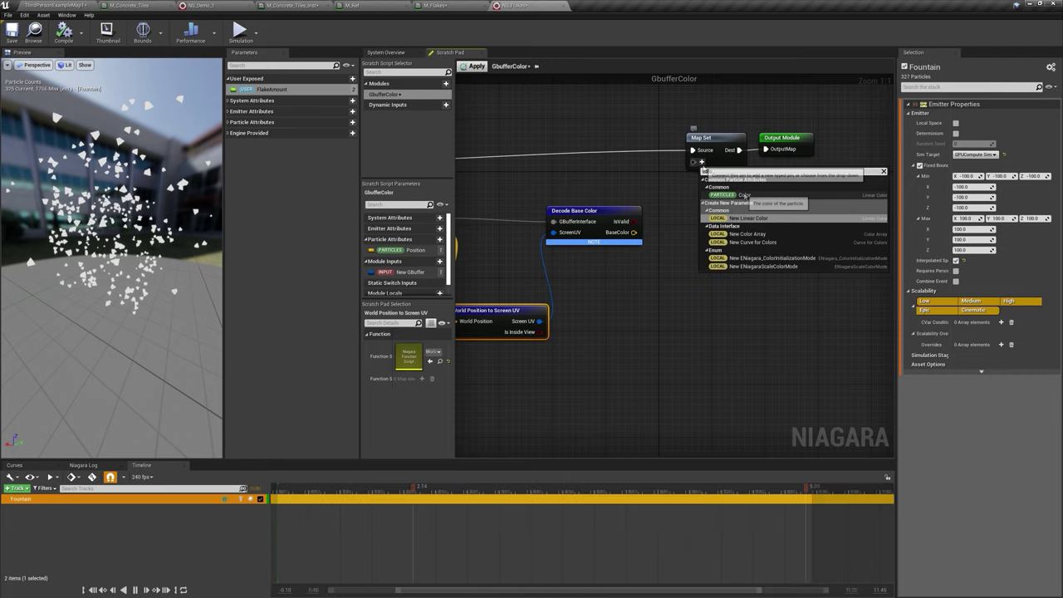
{"action": "left_click", "coordinate": [744, 195]}
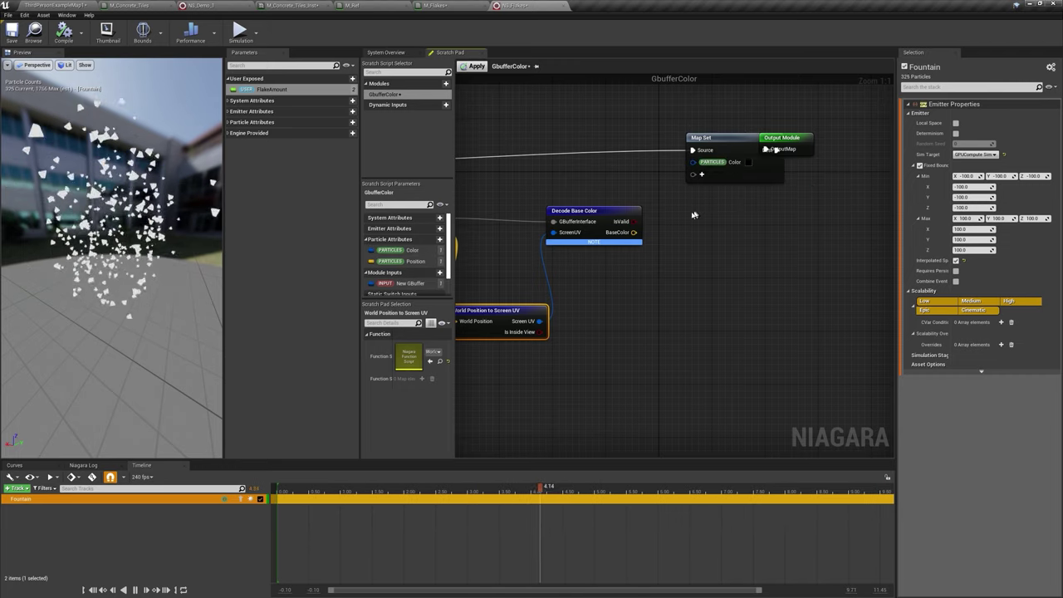
{"action": "left_click_drag", "start_coordinate": [634, 231], "coordinate": [663, 233]}
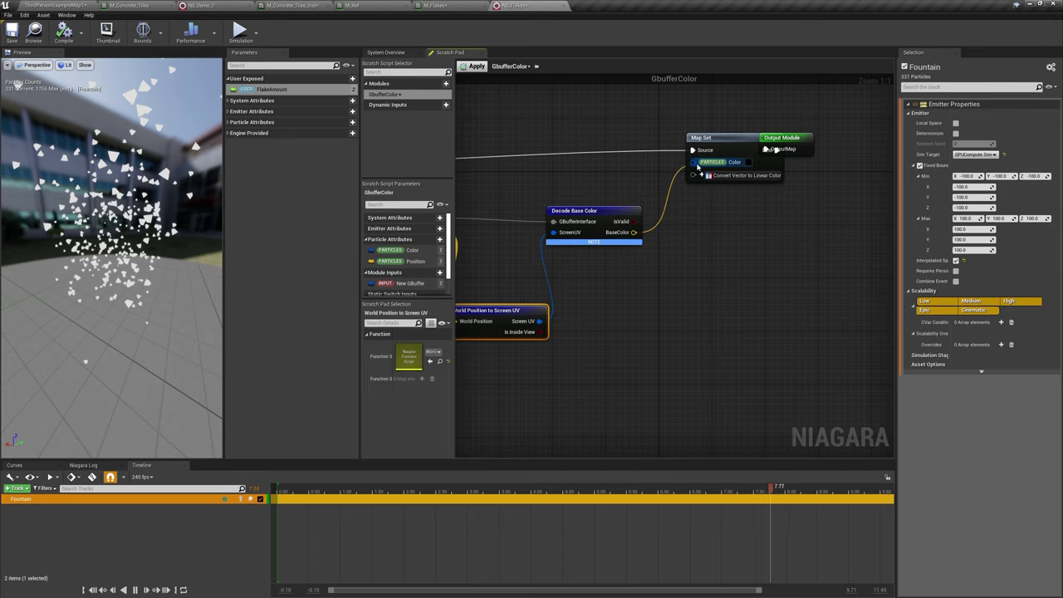
{"action": "left_click_drag", "start_coordinate": [700, 166], "coordinate": [700, 166]}
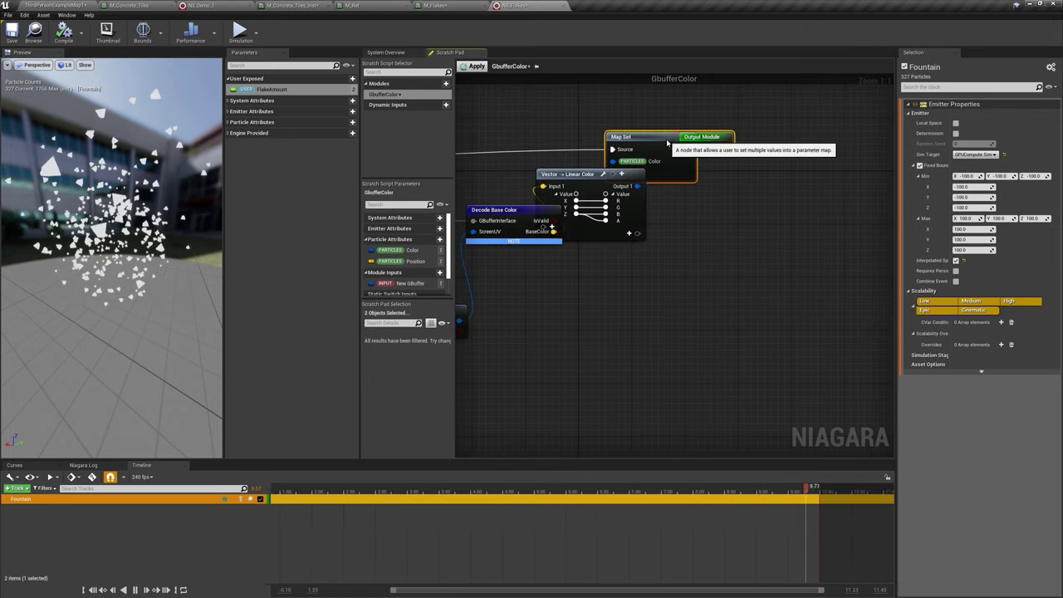
{"action": "left_click", "coordinate": [475, 66]}
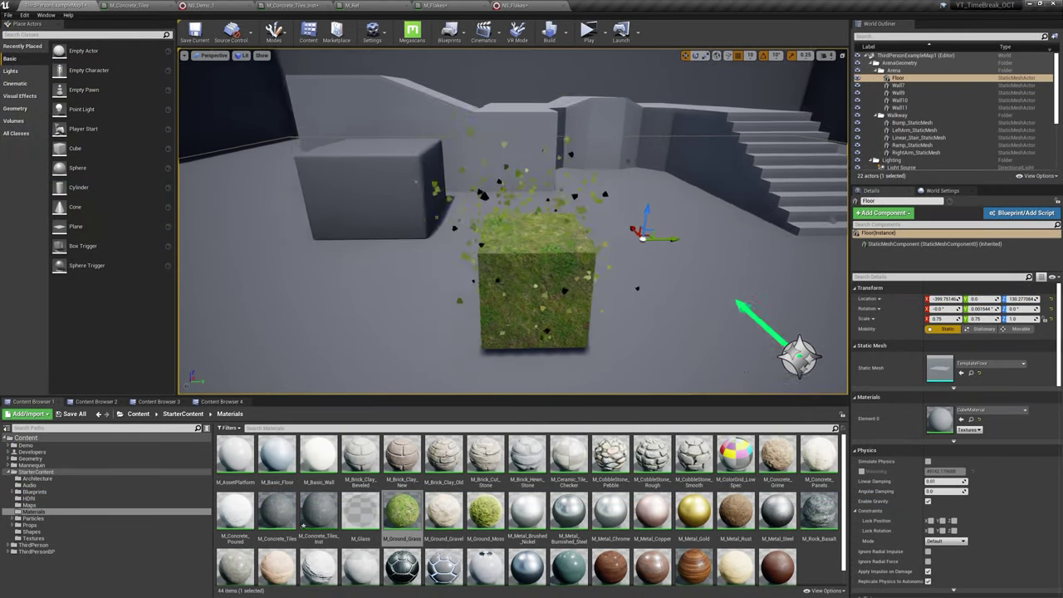
Step: Open the Fountain emitter's Particle Spawn module list in NS_Flakes
{"action": "scroll", "coordinate": [571, 265], "scroll_direction": "down", "scroll_amount": 5}
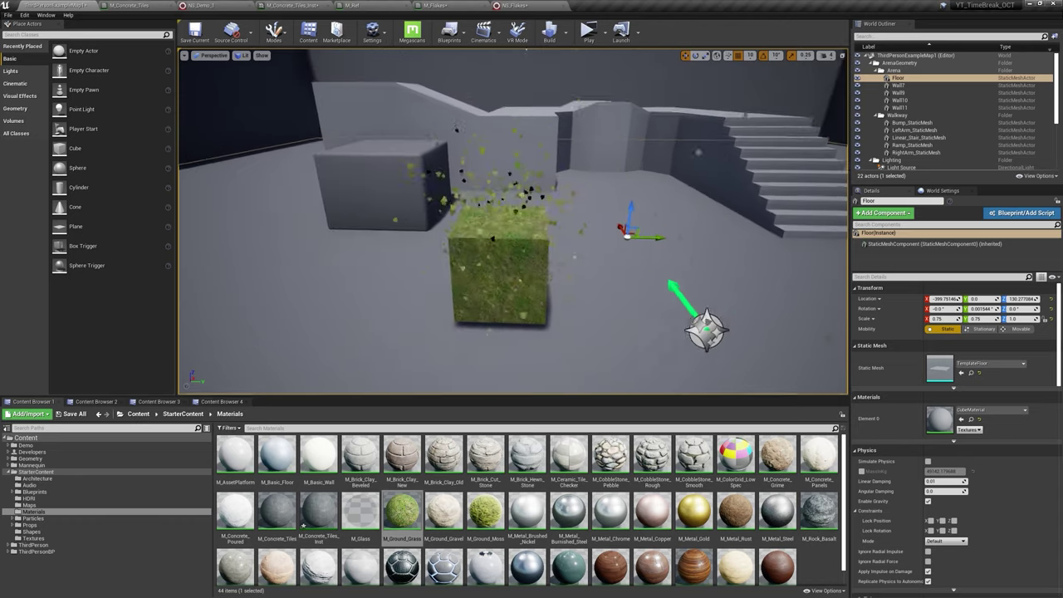
{"action": "scroll", "coordinate": [513, 222], "scroll_direction": "down", "scroll_amount": 3}
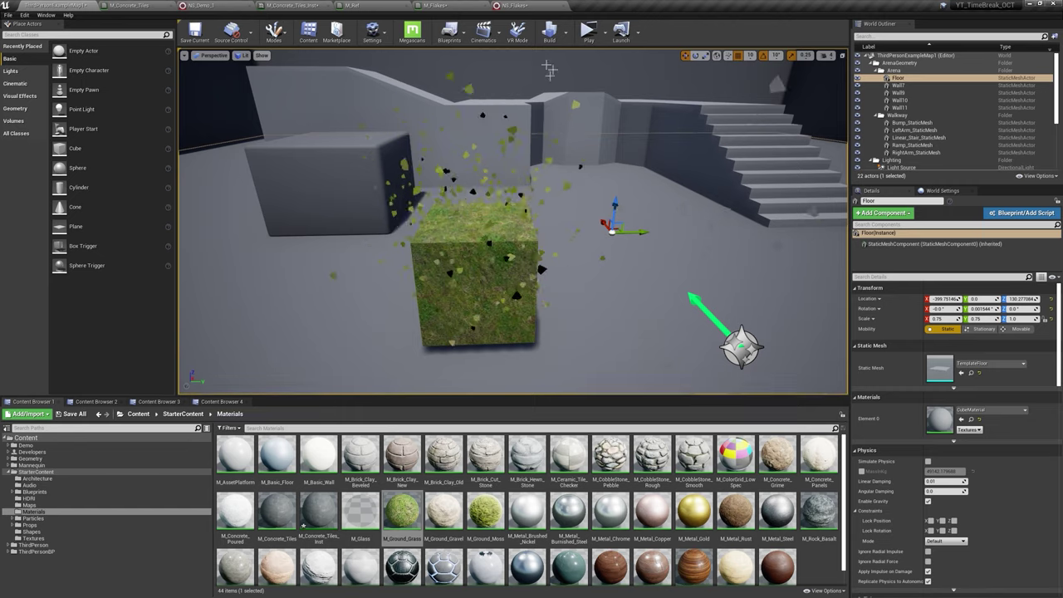
{"action": "left_click", "coordinate": [519, 5]}
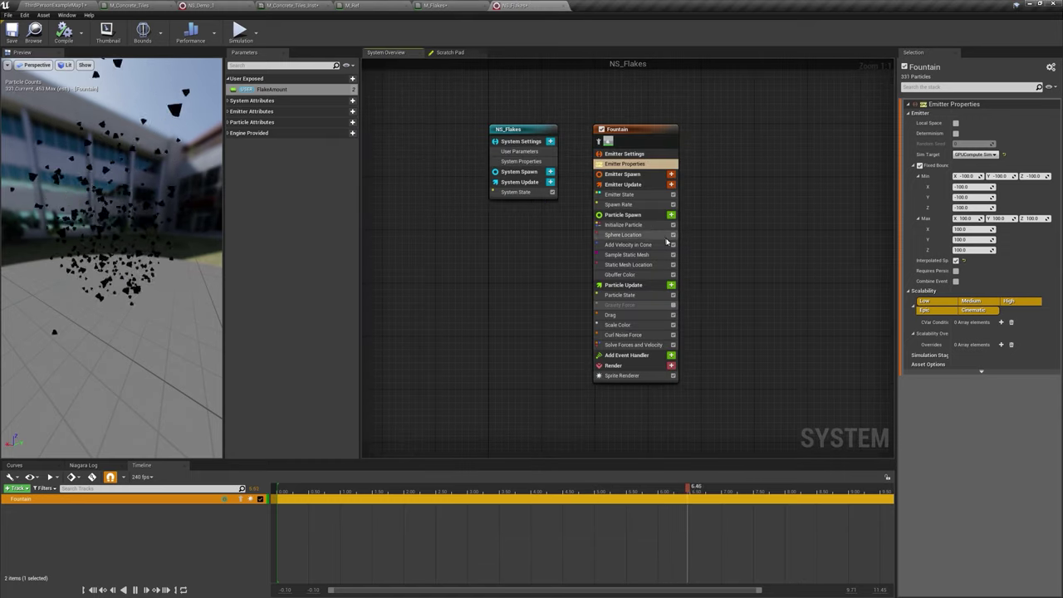
{"action": "left_click", "coordinate": [670, 215]}
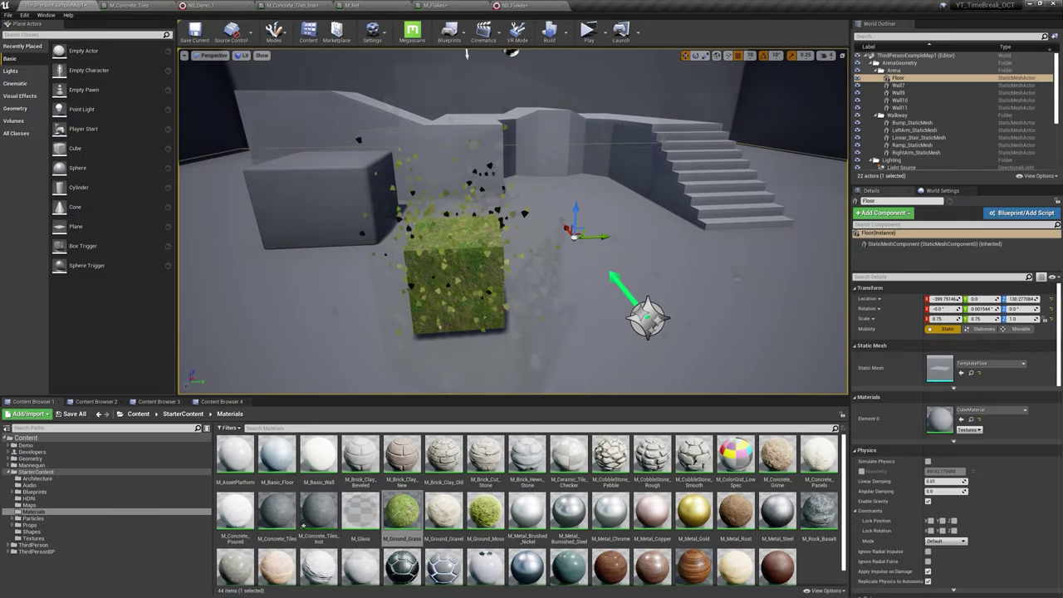
Step: Fly the camera around the grass cube and stairs to check the green-tinted flakes
{"action": "right_click_drag", "start_coordinate": [465, 54], "coordinate": [399, 58]}
{"action": "right_click_drag", "start_coordinate": [692, 76], "coordinate": [636, 57]}
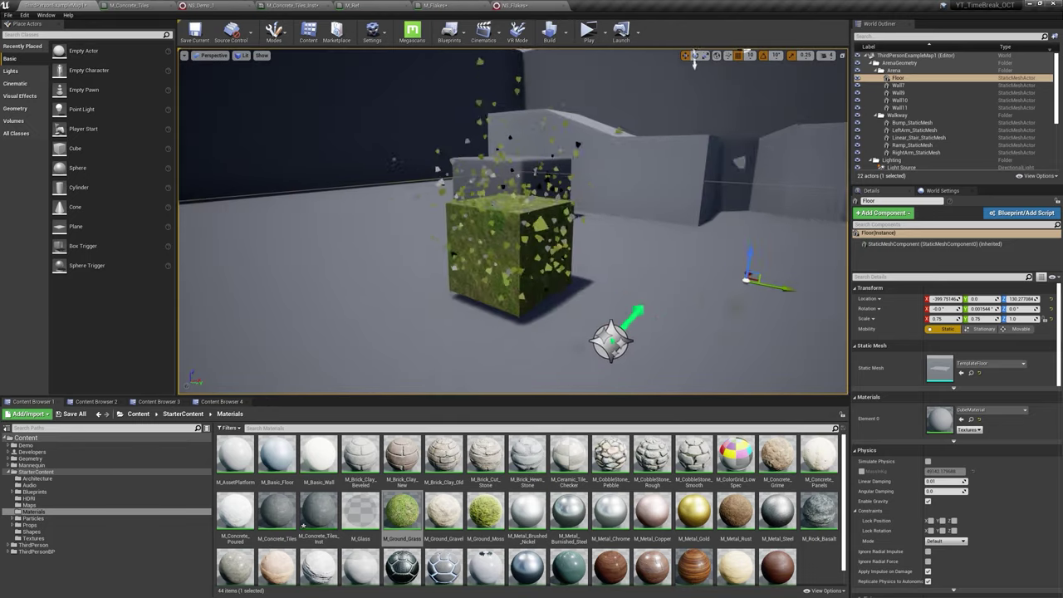
{"action": "right_click_drag", "start_coordinate": [562, 33], "coordinate": [561, 33]}
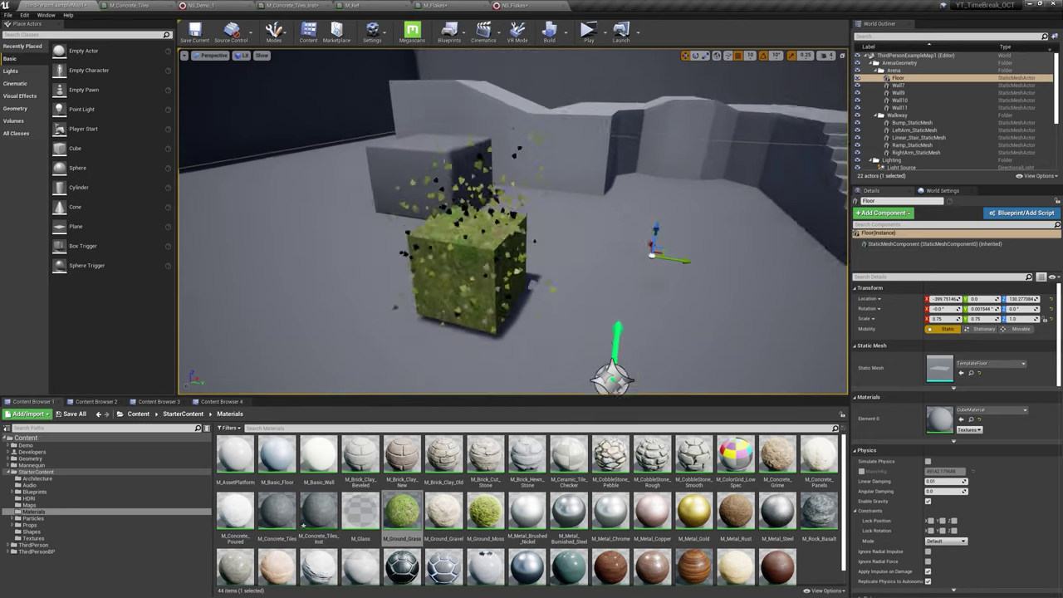
Step: In NS_Flakes, add a New Scratch Pad Module to the Fountain emitter's Emitter Update
{"action": "left_click", "coordinate": [554, 6]}
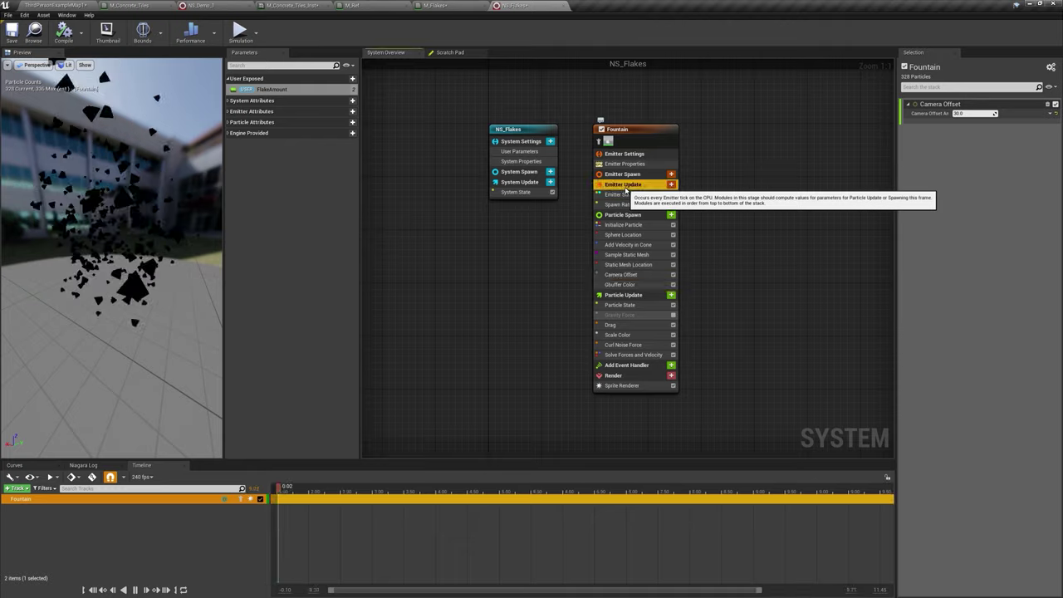
{"action": "left_click", "coordinate": [619, 186]}
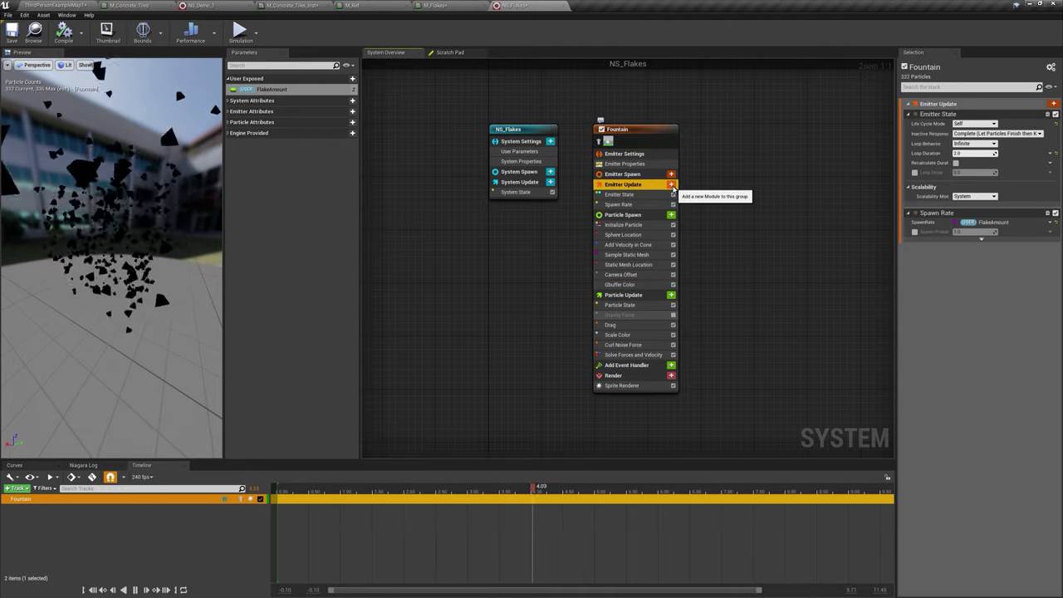
{"action": "left_click", "coordinate": [672, 184]}
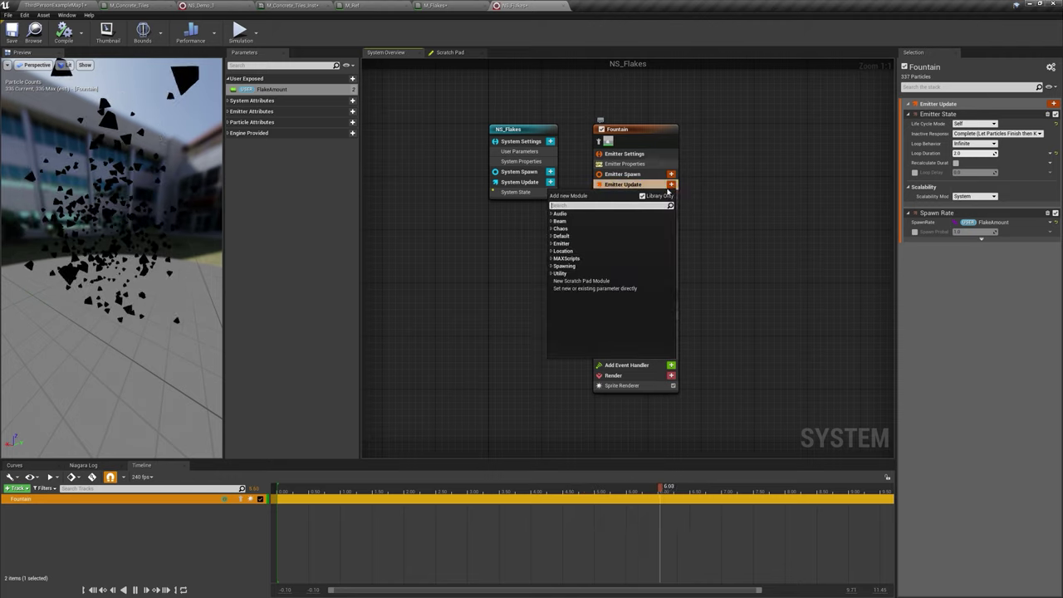
{"action": "type", "text": "scr"}
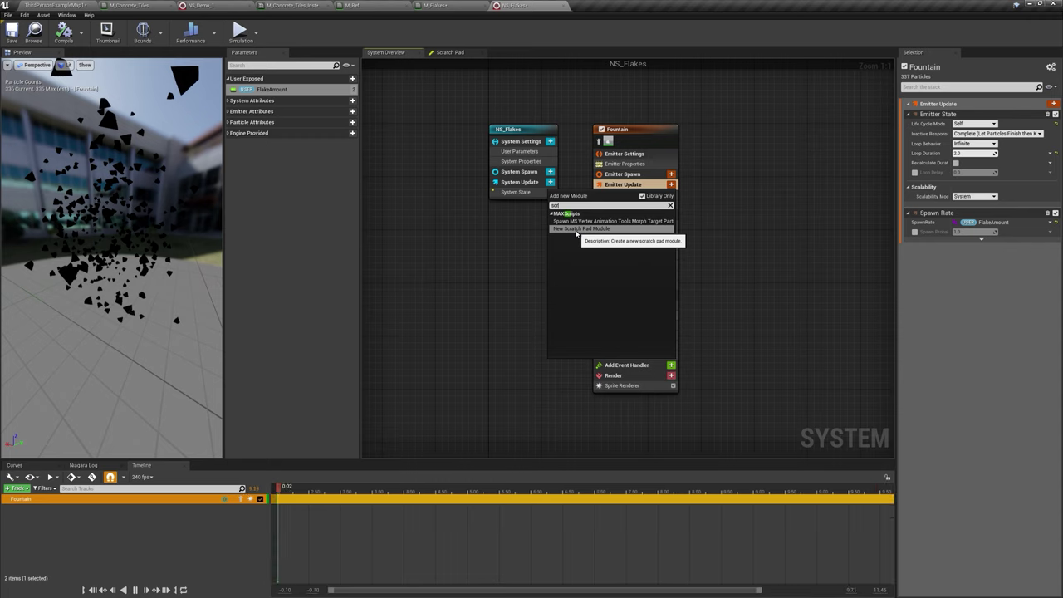
{"action": "left_click", "coordinate": [576, 229]}
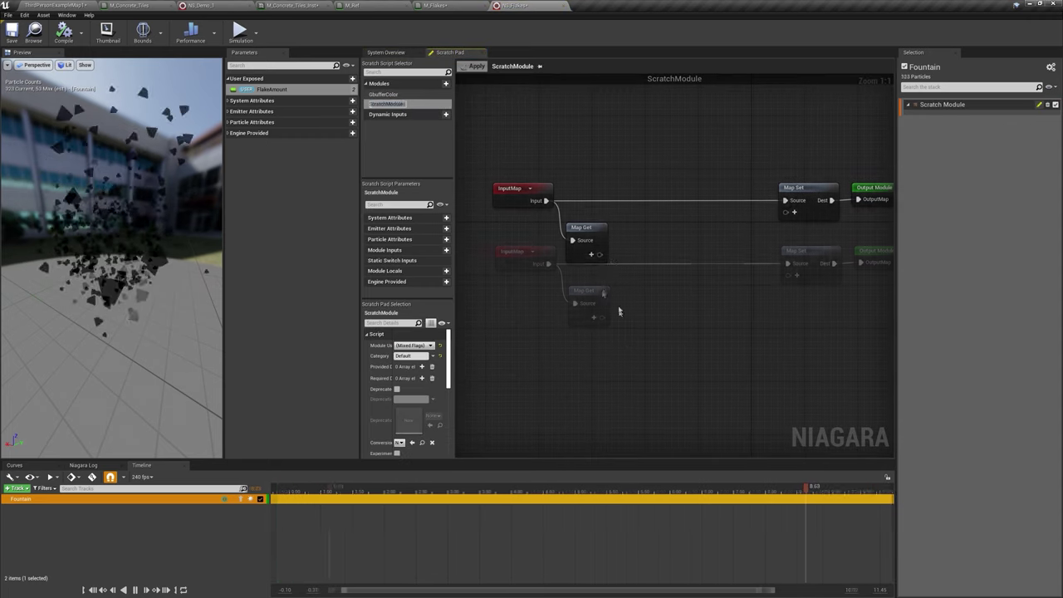
Step: Add a New Camera Query input to Map Get feeding a Get Camera Properties CPU/GPU node
{"action": "left_click", "coordinate": [591, 255]}
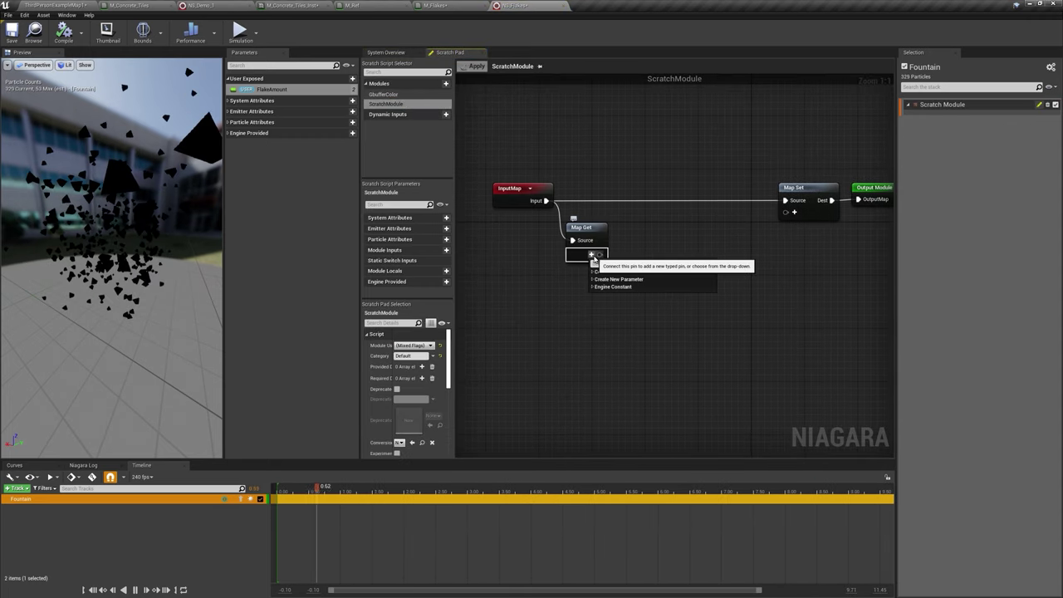
{"action": "type", "text": "came"}
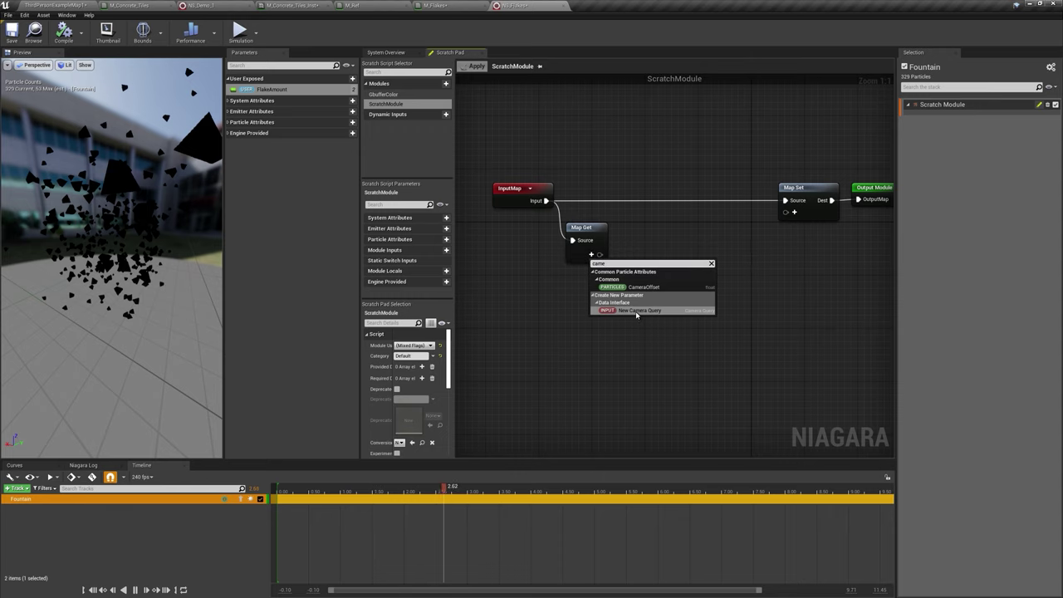
{"action": "left_click", "coordinate": [637, 310]}
{"action": "mouse_move", "coordinate": [561, 213]}
{"action": "left_mouse_down"}
{"action": "mouse_move", "coordinate": [623, 210]}
{"action": "mouse_move", "coordinate": [612, 218]}
{"action": "left_mouse_up"}
{"action": "type", "text": "get camera"}
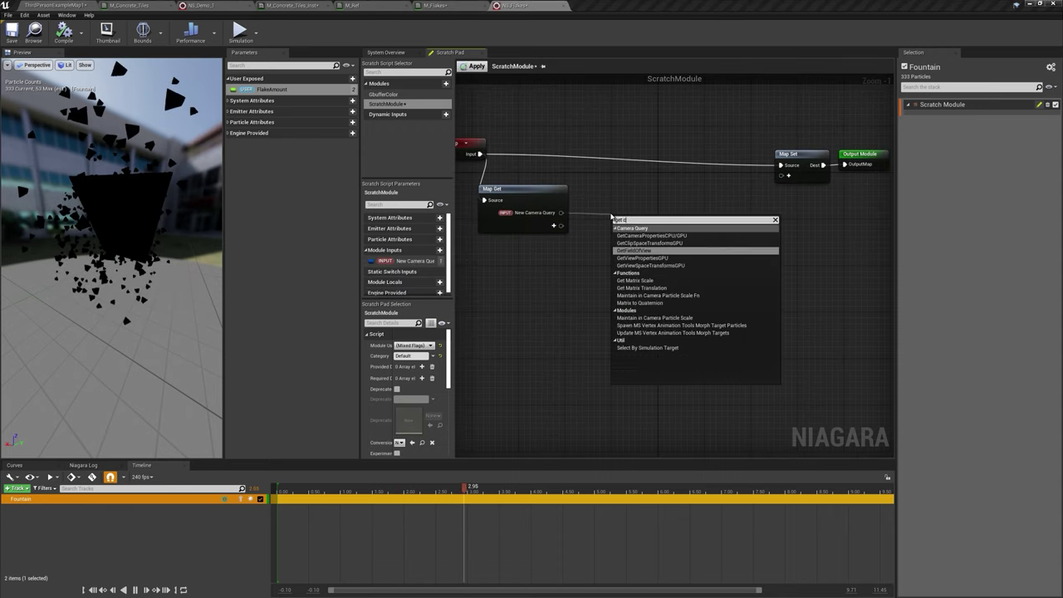
{"action": "left_click", "coordinate": [675, 237]}
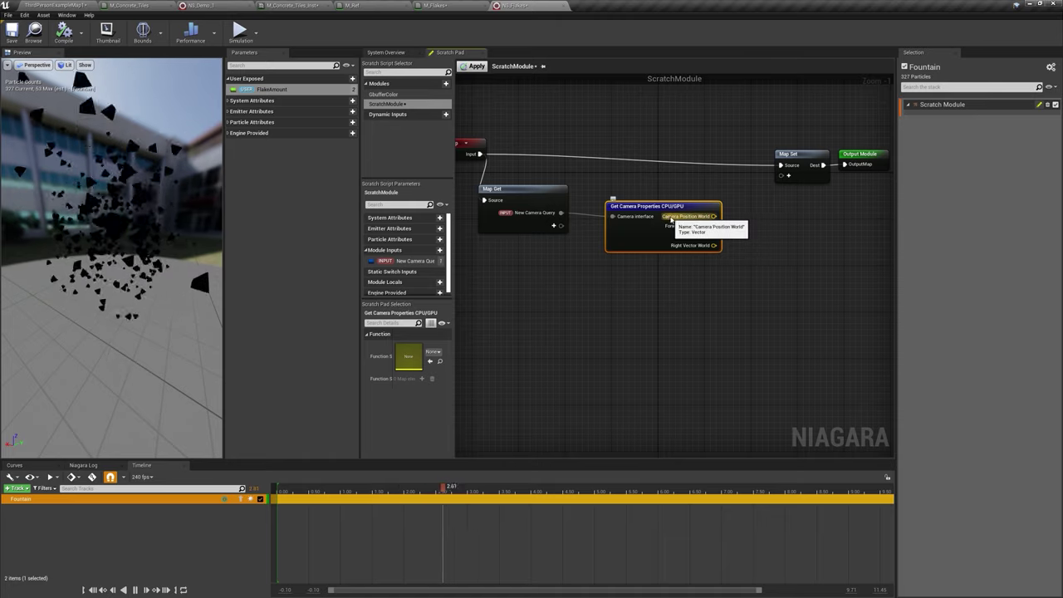
Step: Read owner Position, add Distance Based Falloff, and wire Camera Position World to StartPosition
{"action": "left_click", "coordinate": [554, 225]}
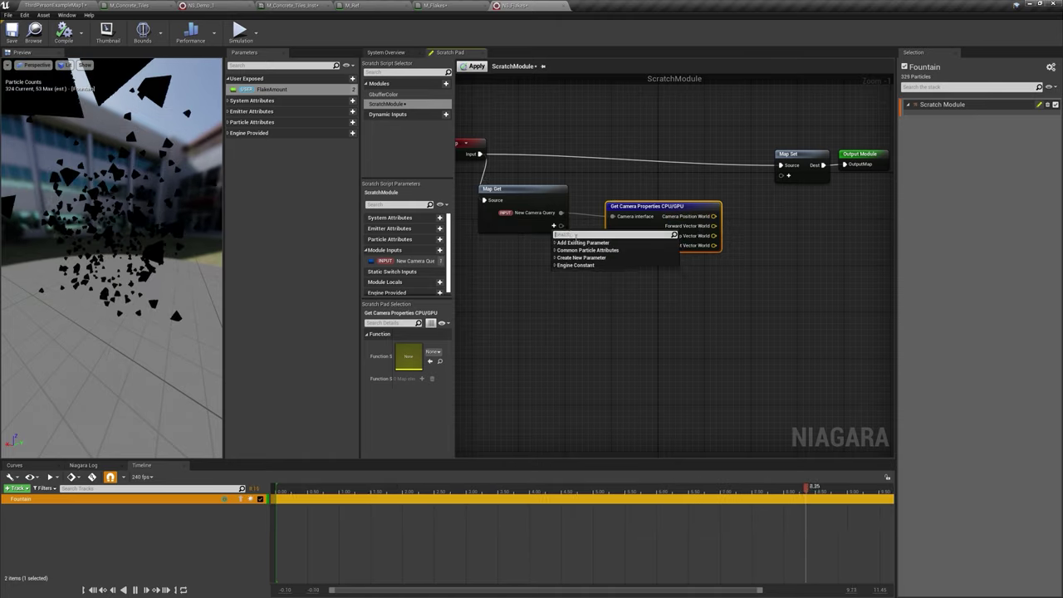
{"action": "type", "text": "pos"}
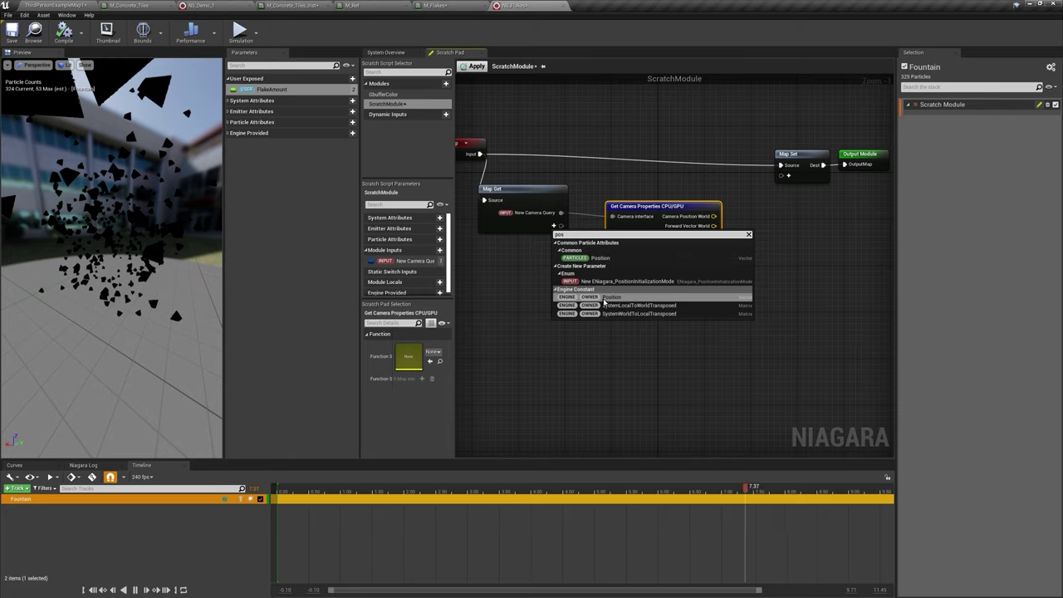
{"action": "left_click", "coordinate": [604, 297]}
{"action": "left_click_drag", "start_coordinate": [560, 226], "coordinate": [624, 280]}
{"action": "type", "text": "dis"}
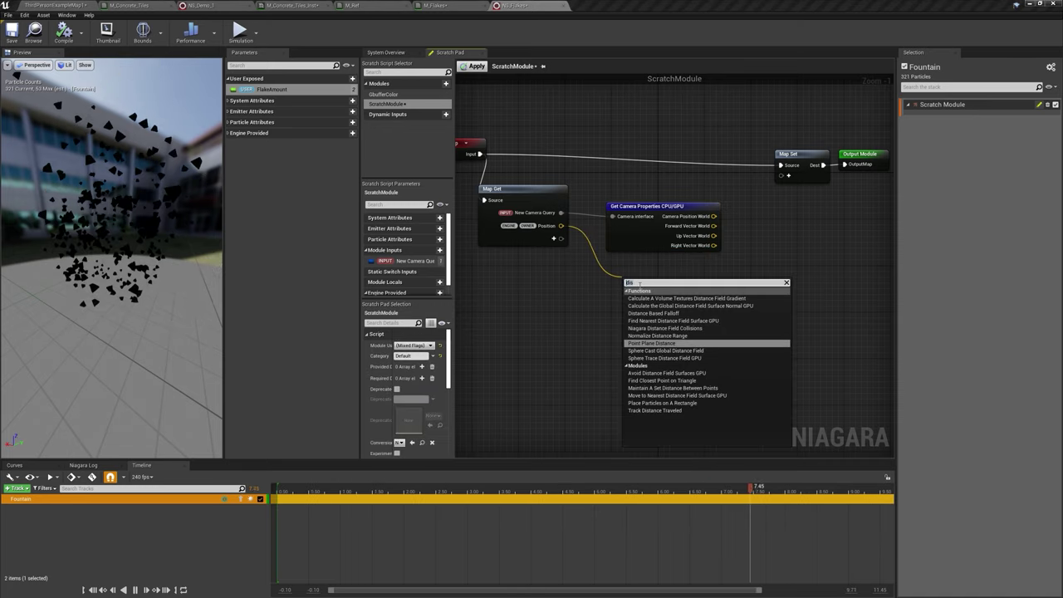
{"action": "type", "text": "tance based"}
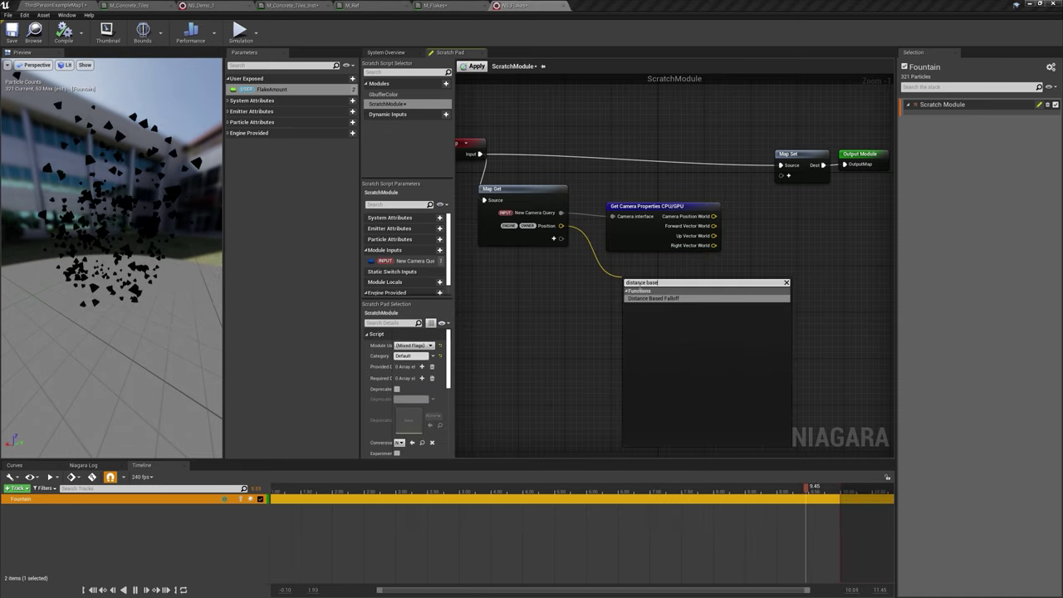
{"action": "key", "text": "Return"}
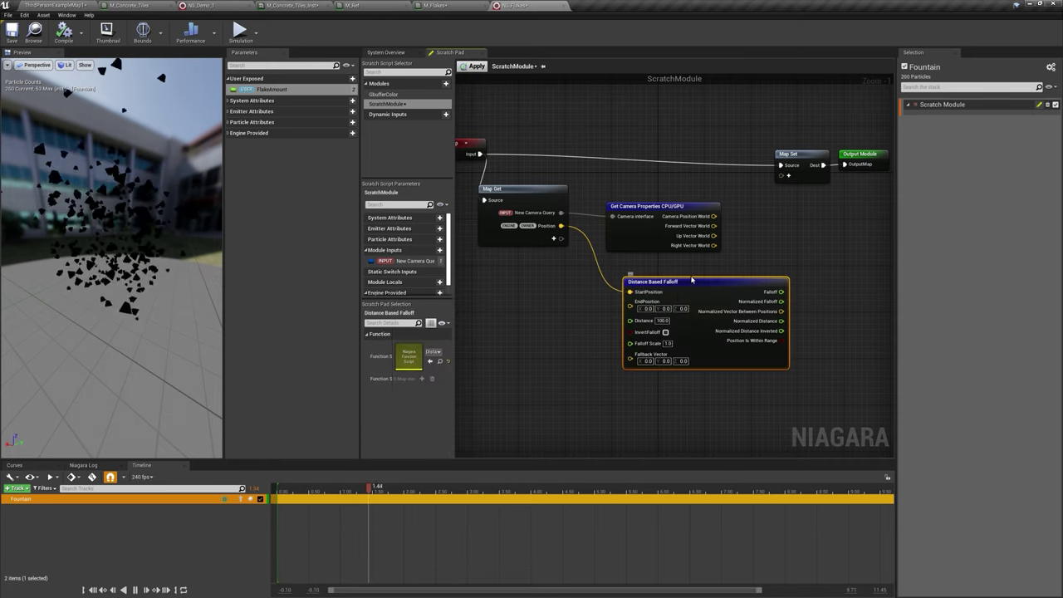
{"action": "mouse_move", "coordinate": [713, 215]}
{"action": "left_mouse_down"}
{"action": "mouse_move", "coordinate": [665, 298]}
{"action": "mouse_move", "coordinate": [631, 303]}
{"action": "mouse_move", "coordinate": [551, 266]}
{"action": "mouse_move", "coordinate": [555, 239]}
{"action": "left_mouse_up"}
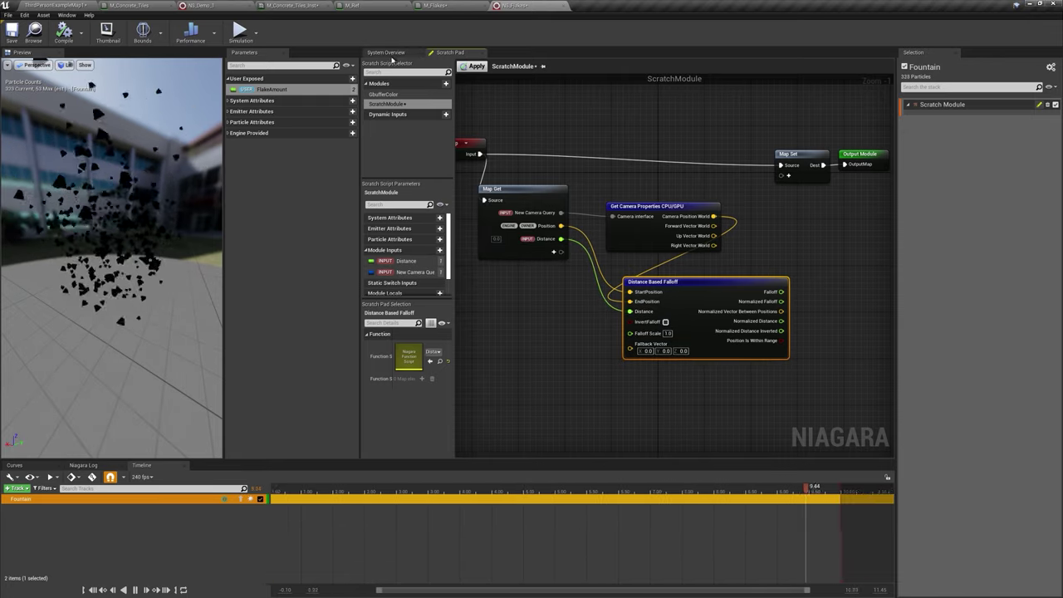
{"action": "left_click", "coordinate": [387, 52]}
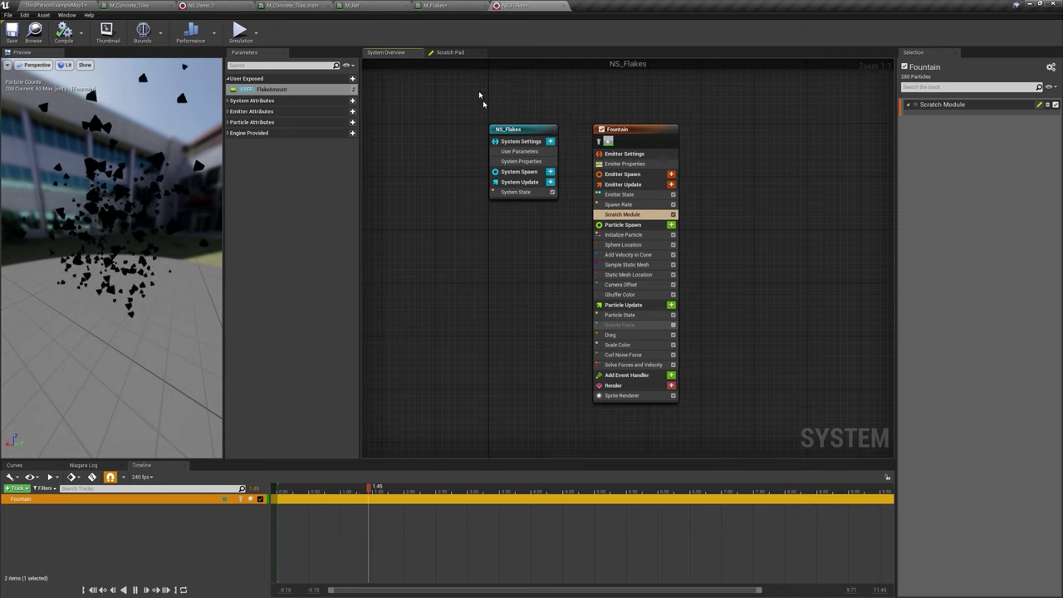
Step: Add a new float pin on Map Set and rename it SpawnProb
{"action": "left_click", "coordinate": [448, 52]}
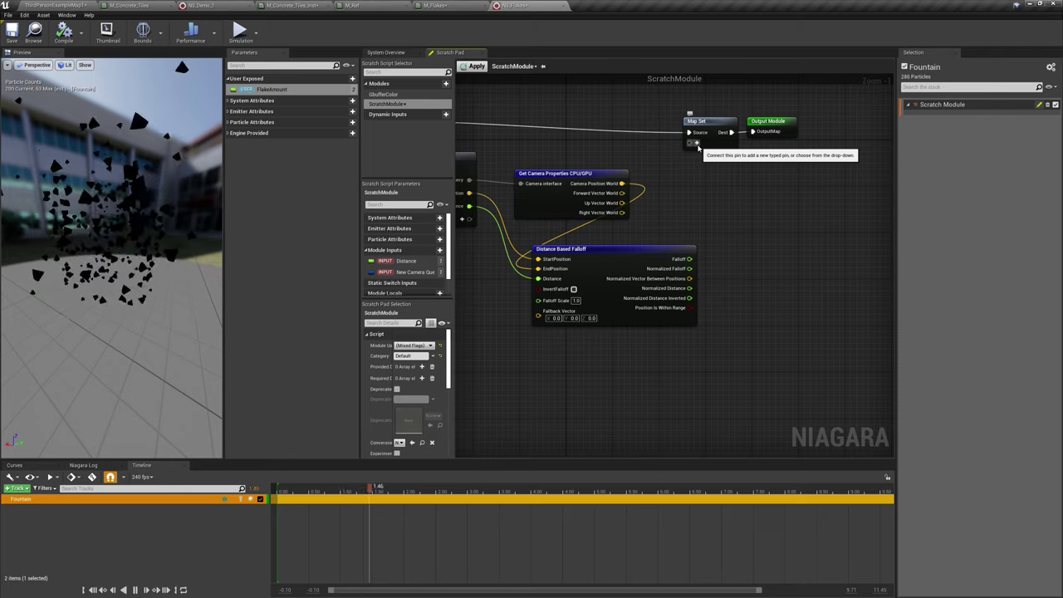
{"action": "left_click", "coordinate": [697, 145]}
{"action": "type", "text": "floa"}
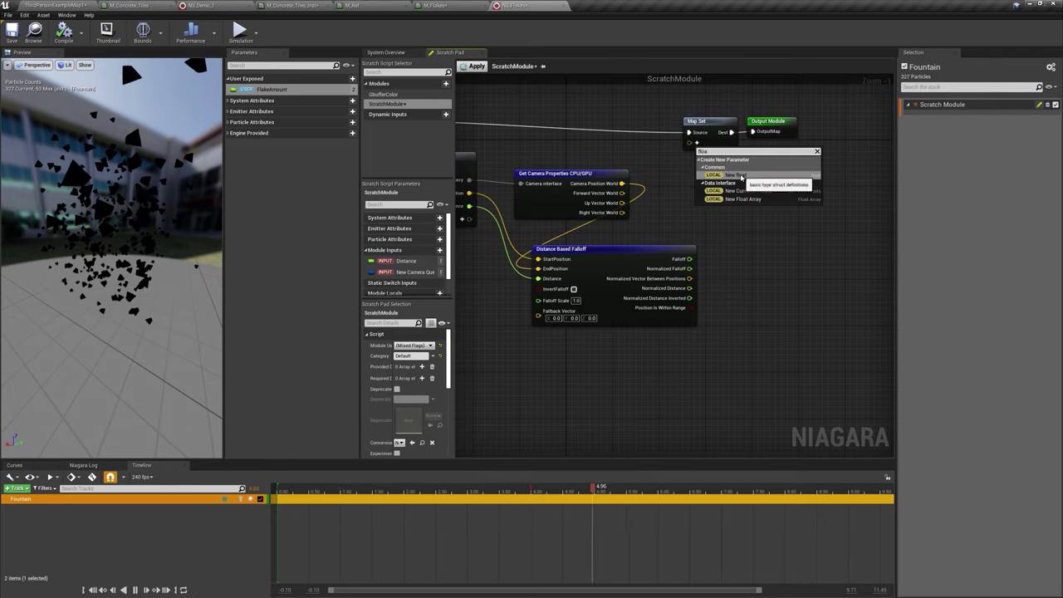
{"action": "left_click", "coordinate": [741, 177]}
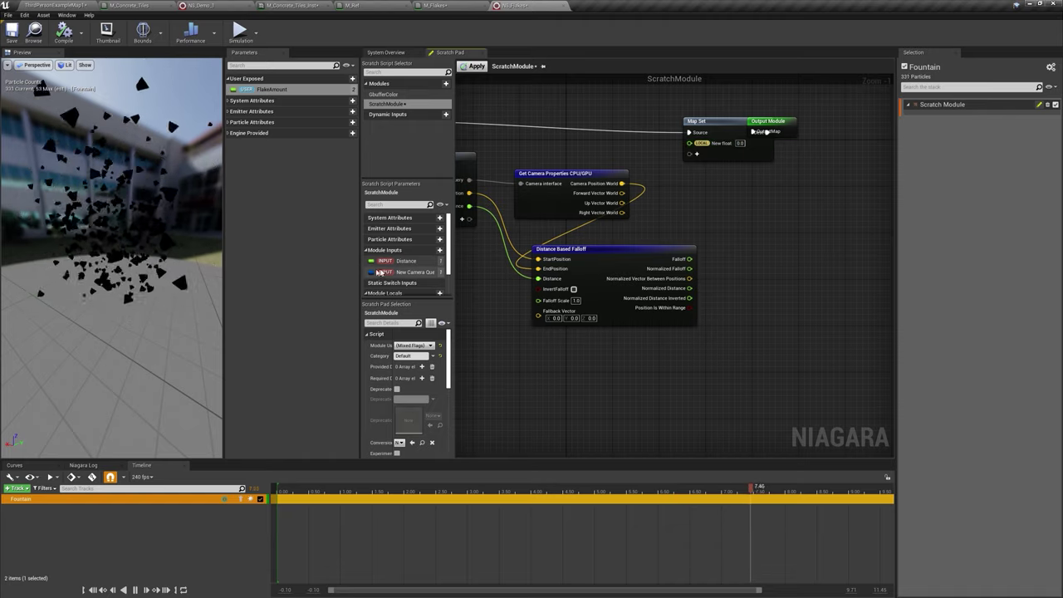
{"action": "scroll", "coordinate": [407, 266], "scroll_direction": "down", "scroll_amount": 2}
{"action": "right_click", "coordinate": [407, 269]}
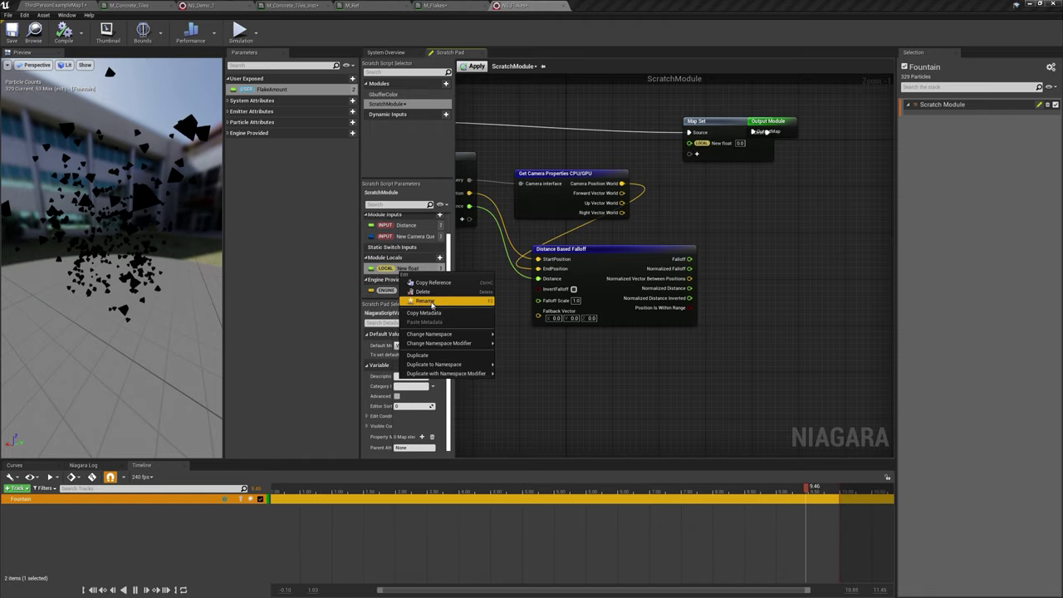
{"action": "left_click", "coordinate": [425, 300]}
{"action": "type", "text": "Spawn"}
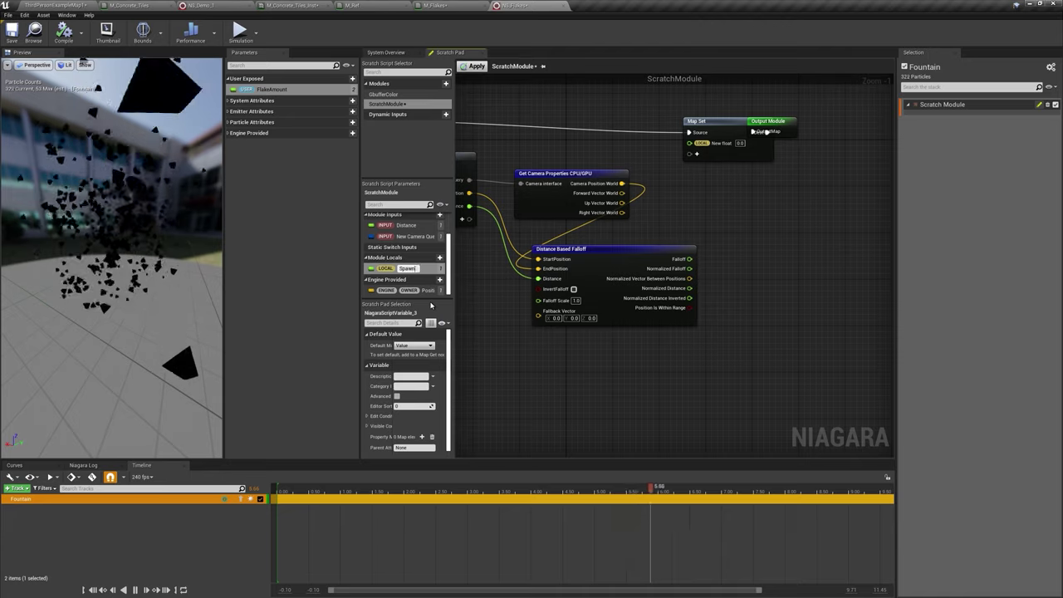
{"action": "type", "text": "Po"}
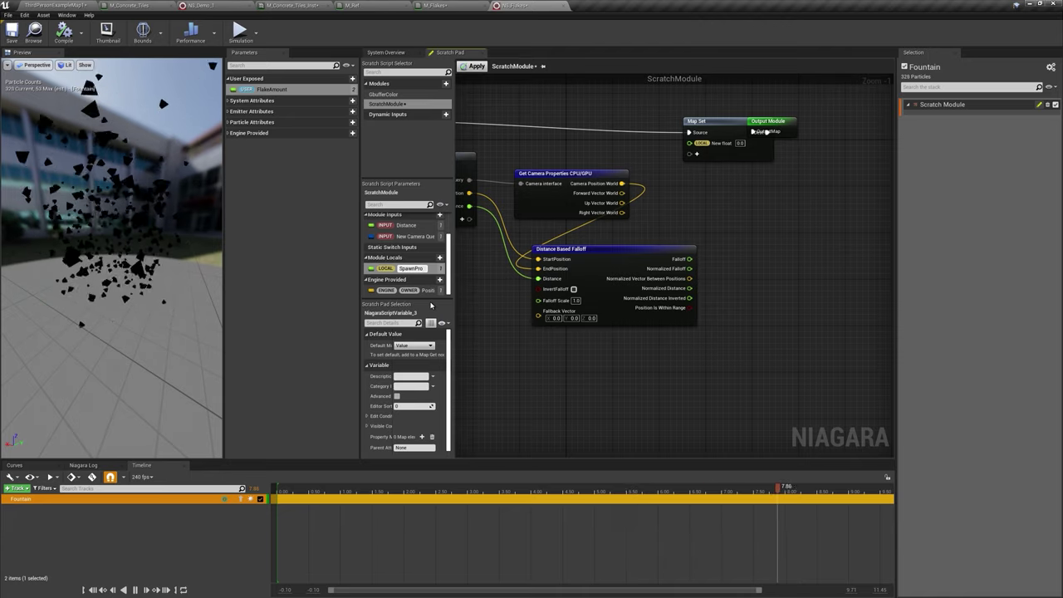
{"action": "key", "text": "Return"}
Step: Move SpawnProb to the EMITTER namespace, feed it Normalized Distance Inverted, and apply the module
{"action": "right_click", "coordinate": [397, 271]}
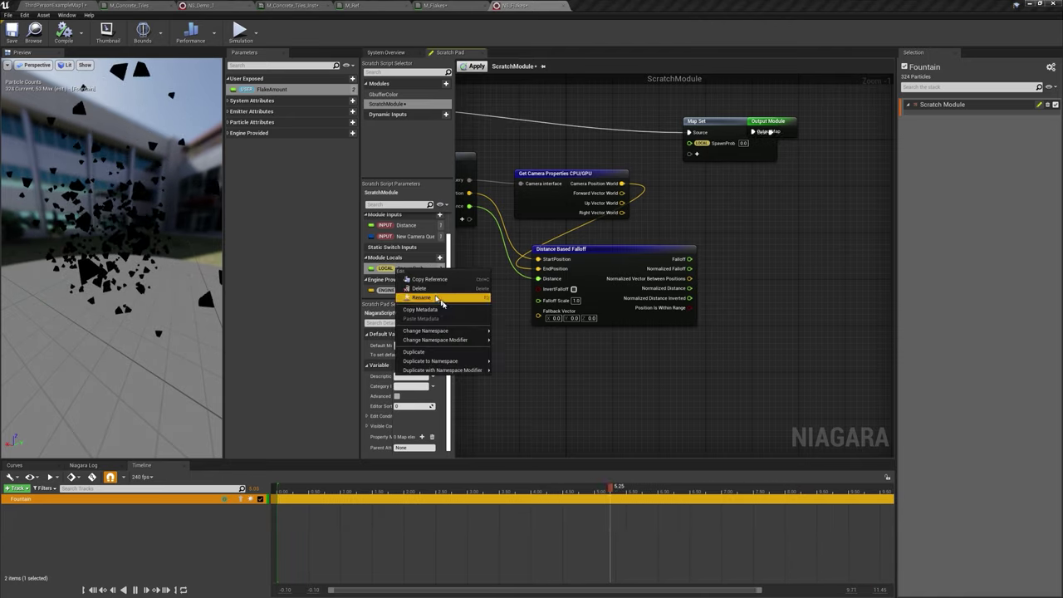
{"action": "mouse_move", "coordinate": [456, 333]}
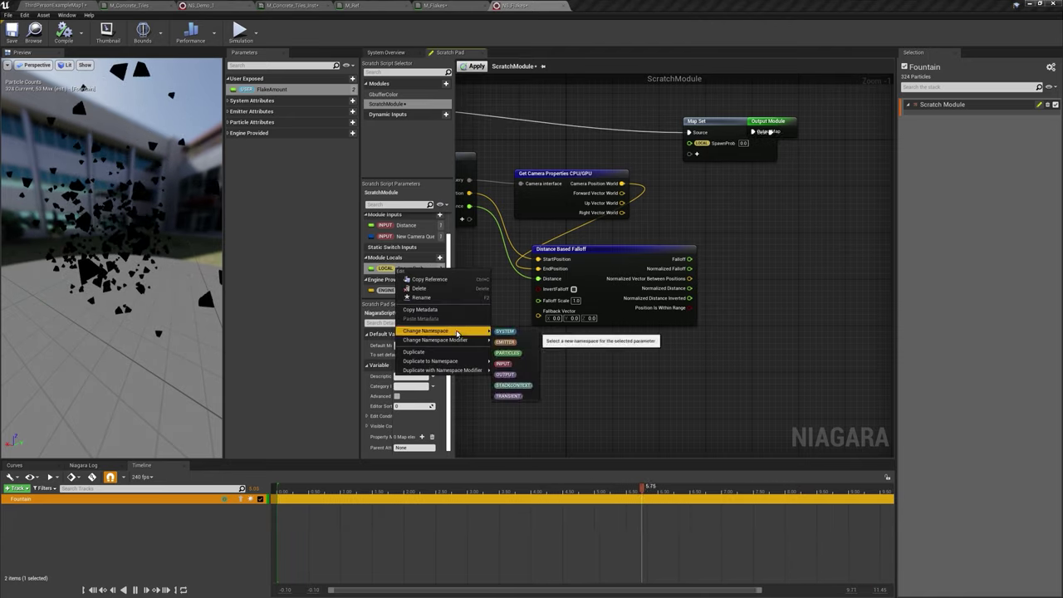
{"action": "left_click", "coordinate": [506, 342]}
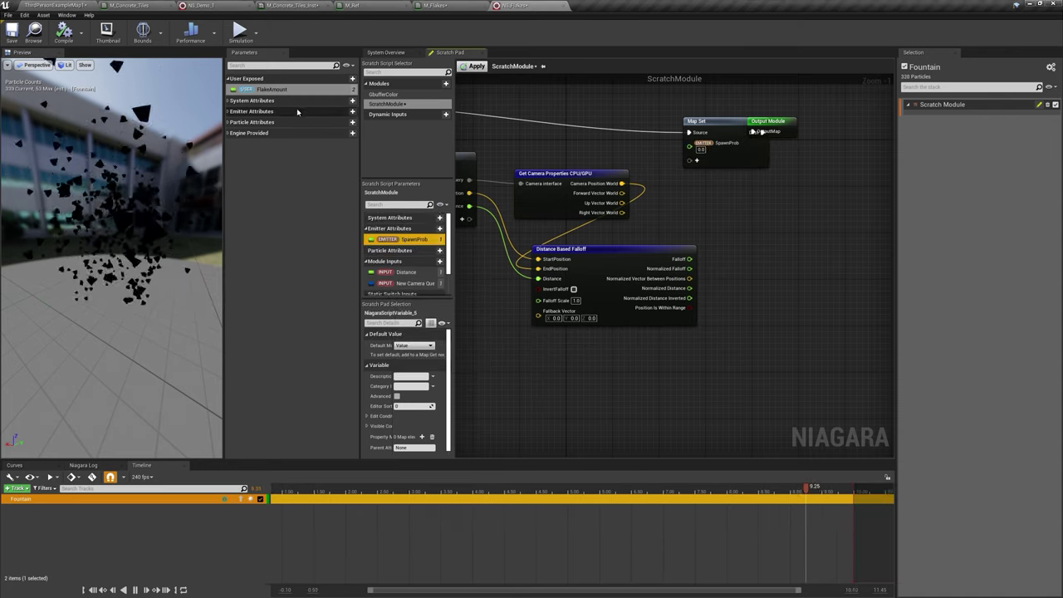
{"action": "left_click", "coordinate": [262, 115]}
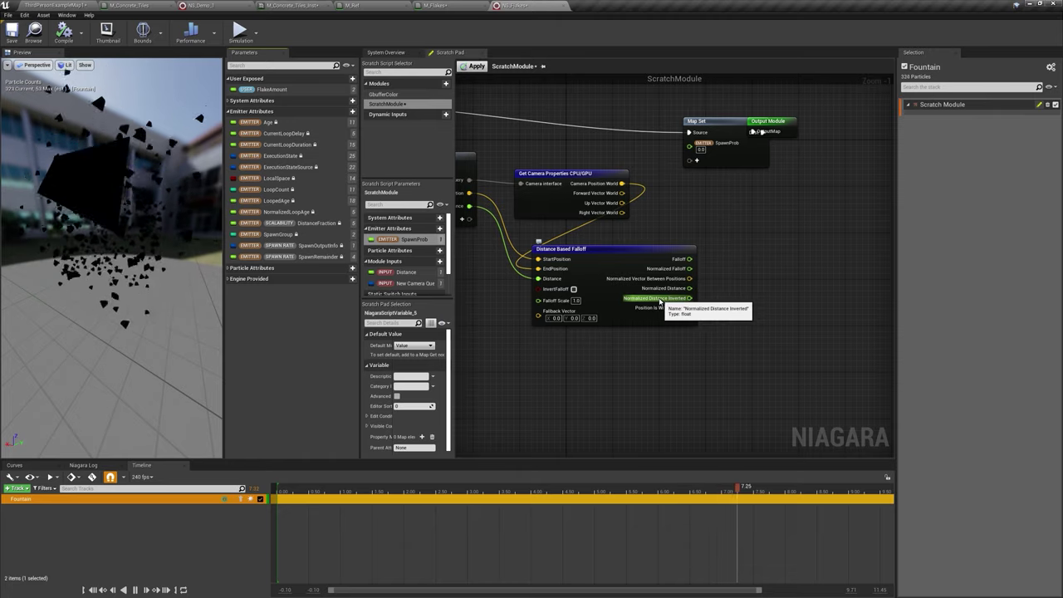
{"action": "left_click_drag", "start_coordinate": [660, 301], "coordinate": [719, 272]}
{"action": "left_click_drag", "start_coordinate": [700, 148], "coordinate": [697, 146]}
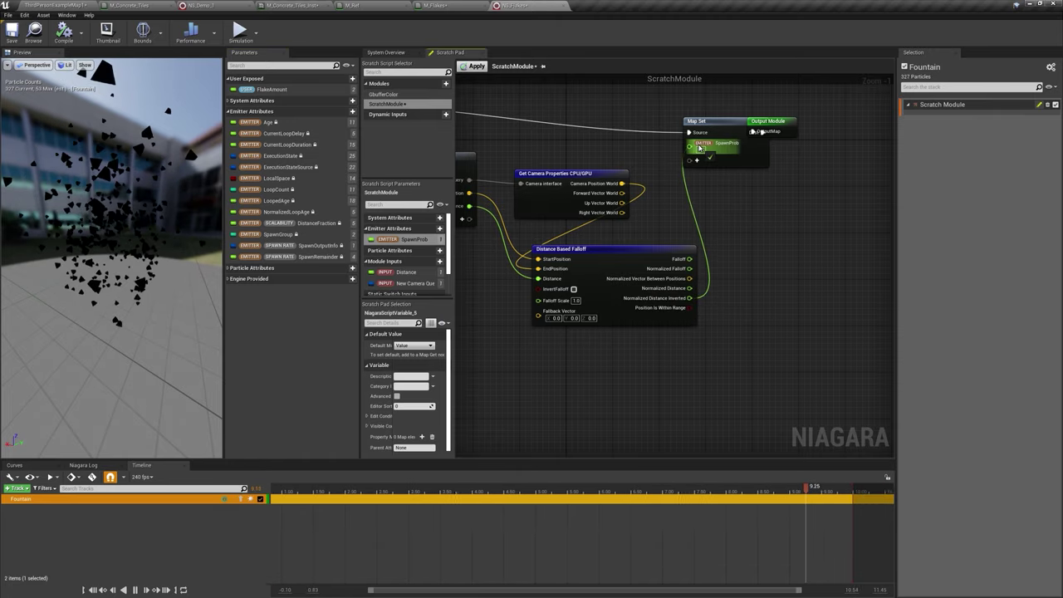
{"action": "left_click", "coordinate": [477, 67]}
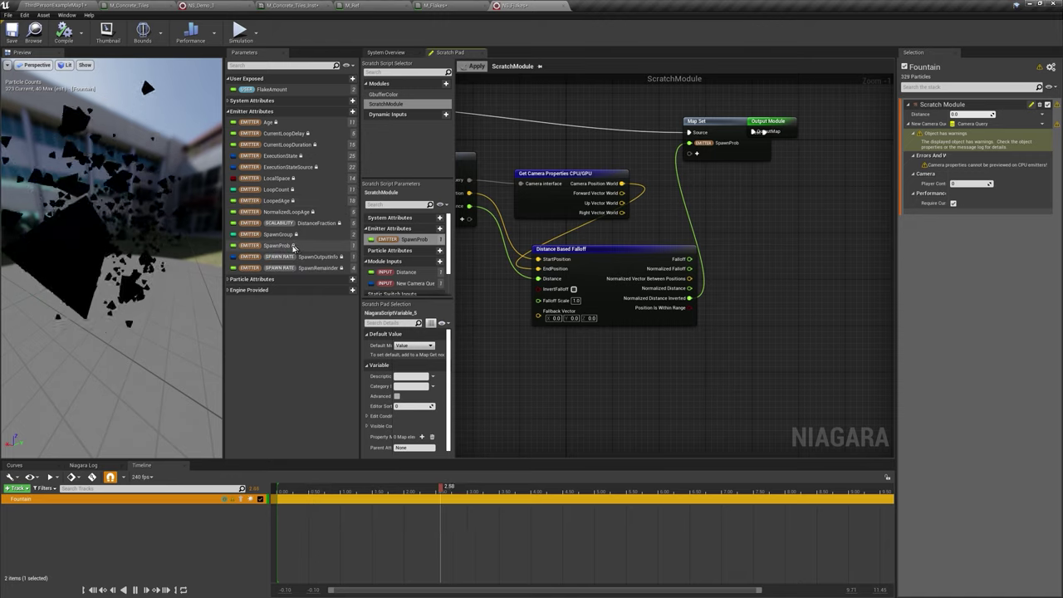
Step: Reopen the Fountain emitter's scratch module, rename it DistanceCheck, and go back to the NS_Flakes overview
{"action": "left_click", "coordinate": [387, 52]}
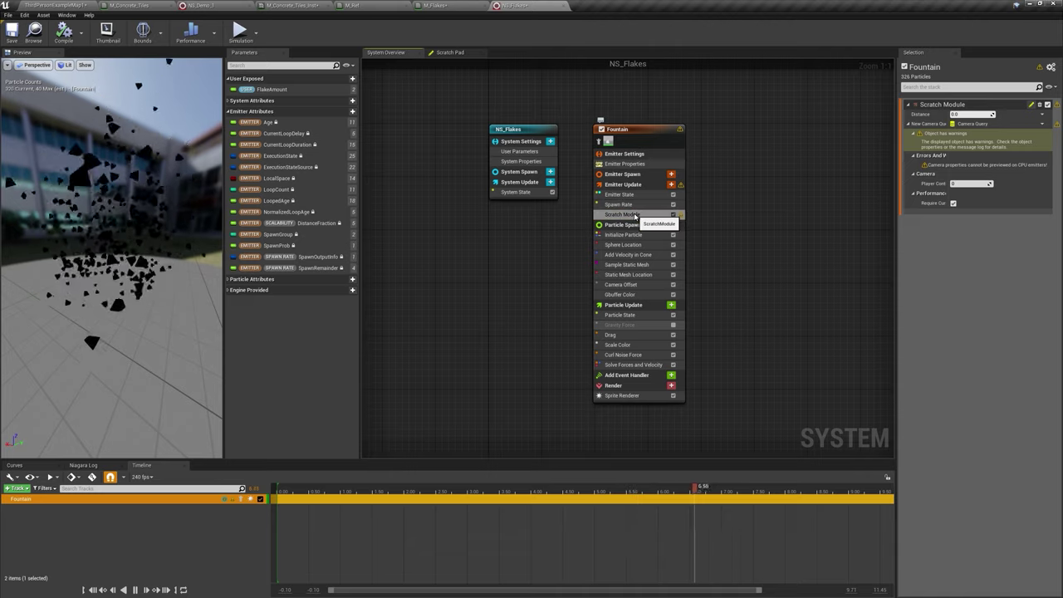
{"action": "left_click", "coordinate": [618, 204]}
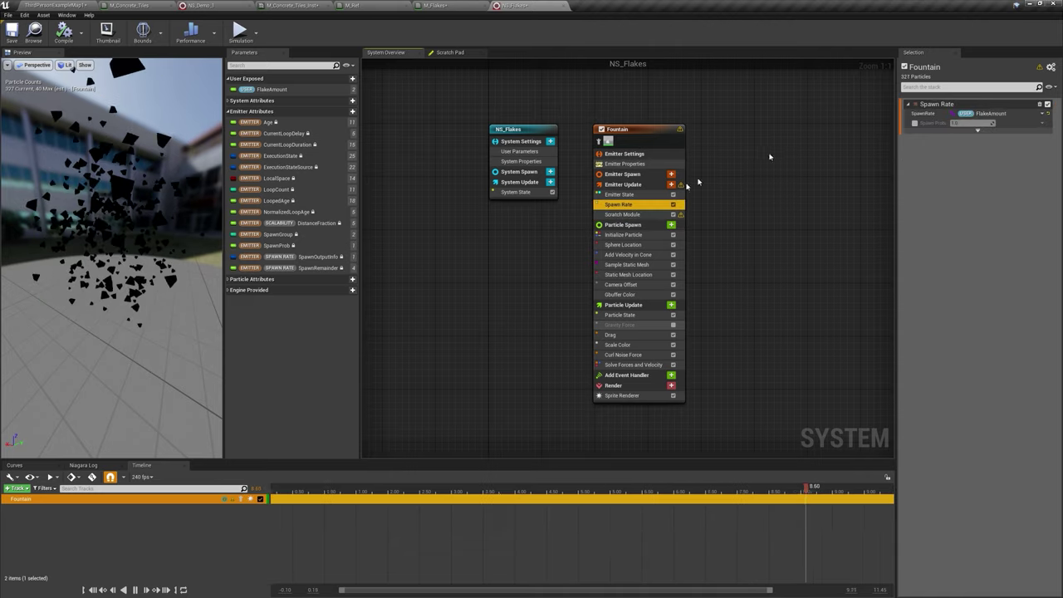
{"action": "double_click", "coordinate": [622, 214]}
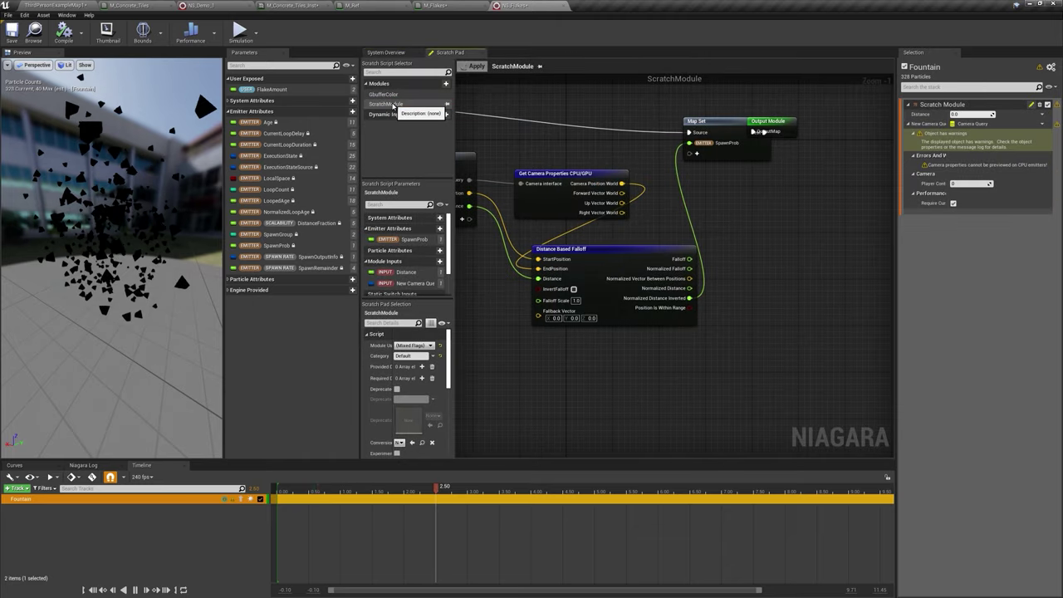
{"action": "double_click", "coordinate": [393, 105]}
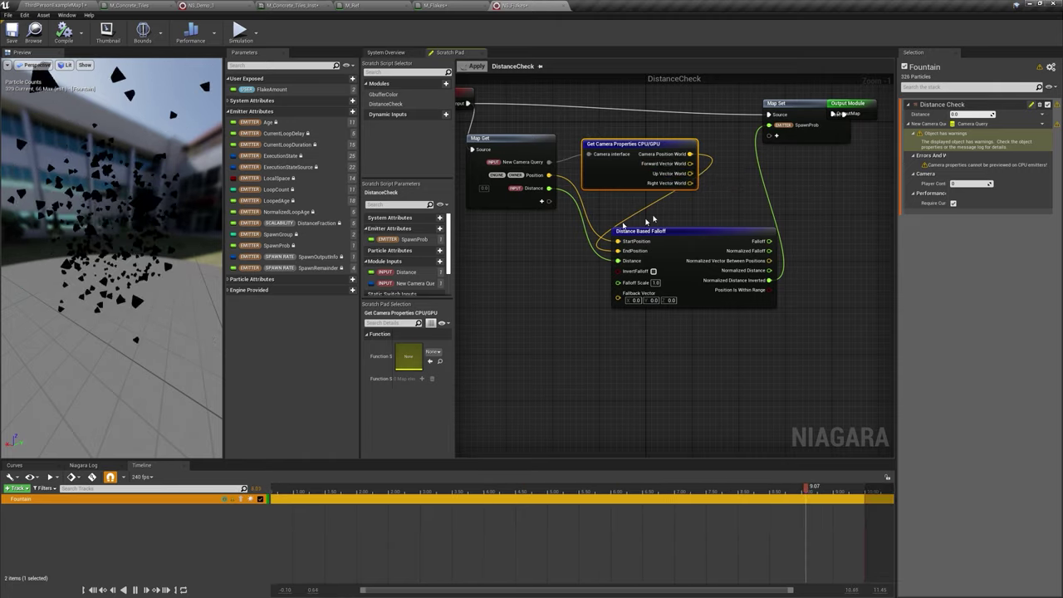
{"action": "mouse_move", "coordinate": [686, 251]}
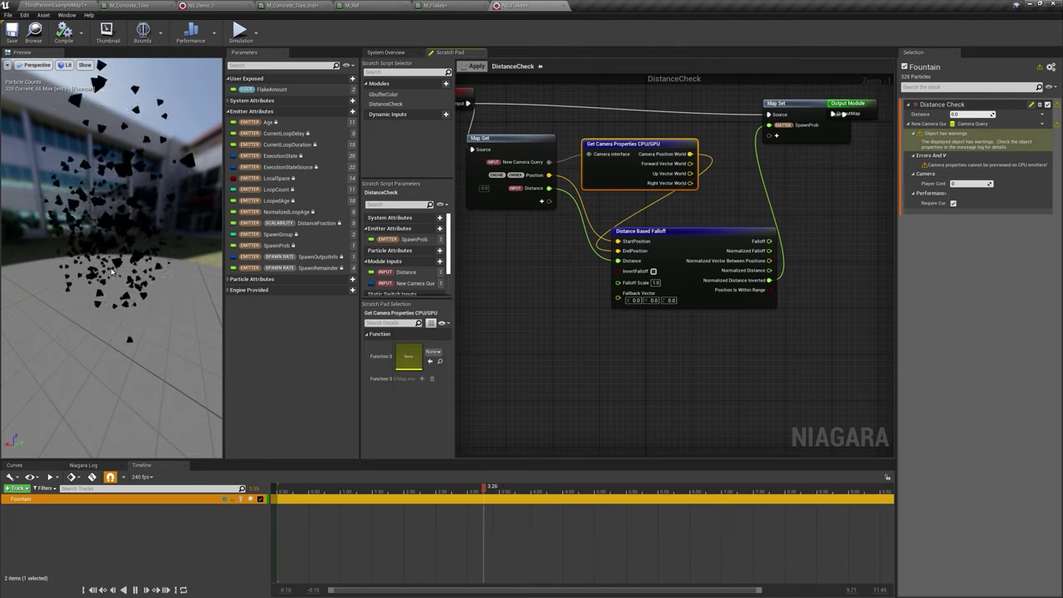
{"action": "left_click_drag", "start_coordinate": [108, 236], "coordinate": [191, 200]}
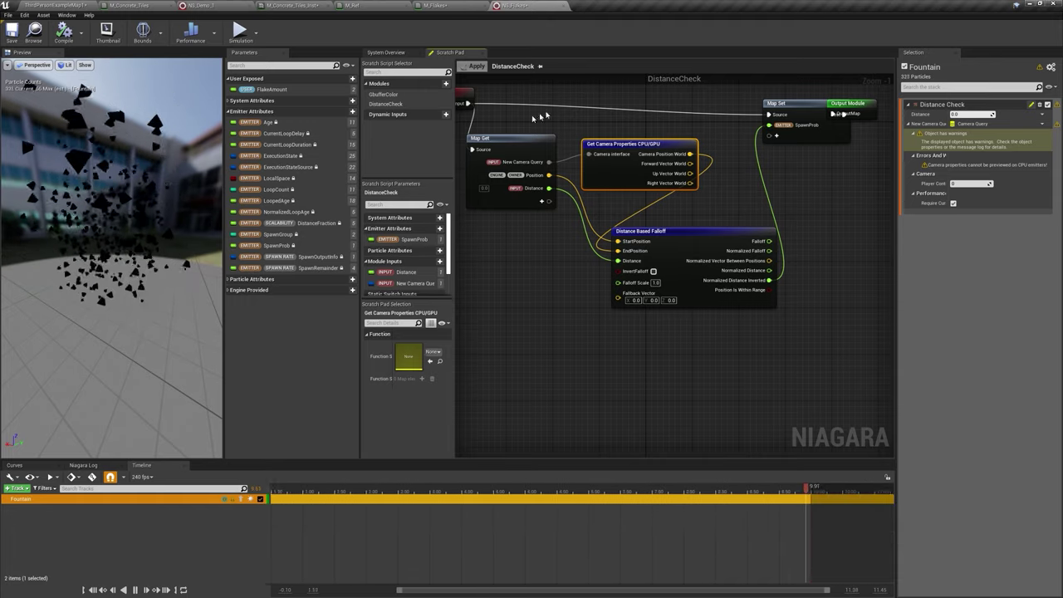
{"action": "left_click", "coordinate": [386, 52]}
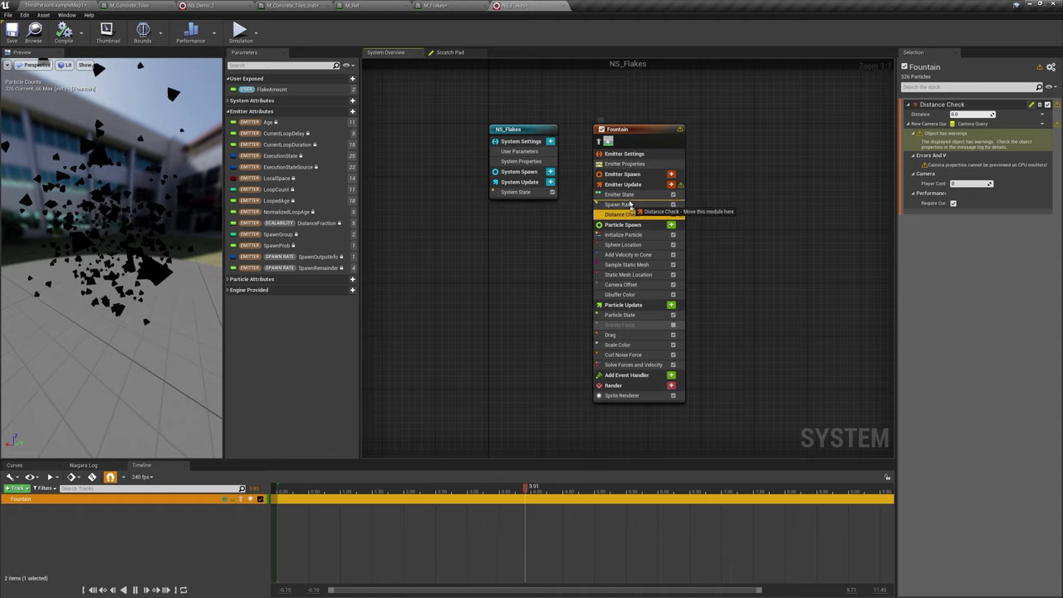
Step: Move Distance Check above Spawn Rate and bind Spawn Rate's Spawn Probability to the SpawnProb parameter
{"action": "left_click_drag", "start_coordinate": [629, 201], "coordinate": [627, 205]}
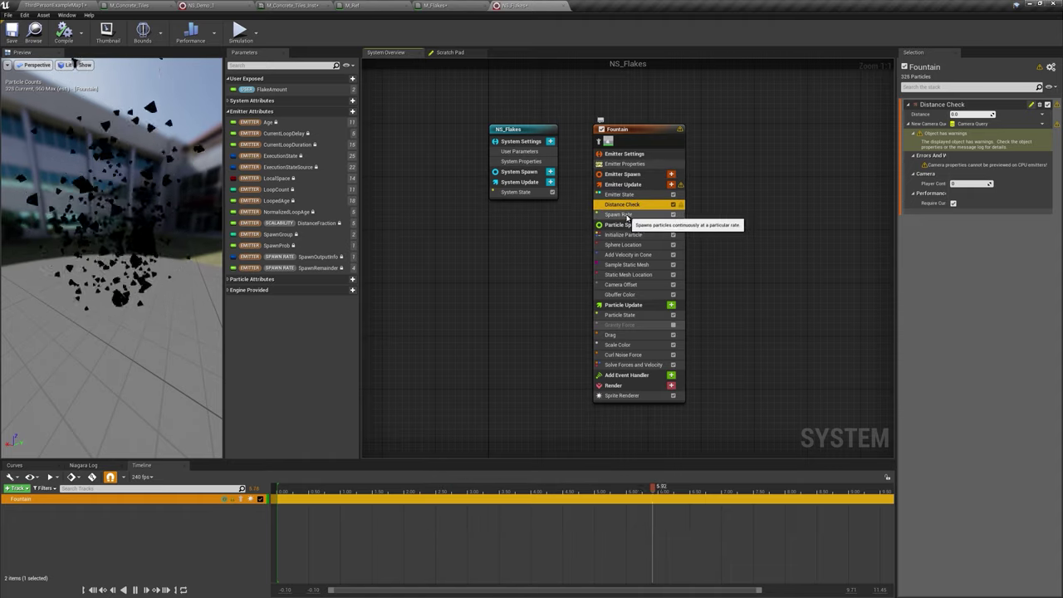
{"action": "left_click", "coordinate": [634, 216]}
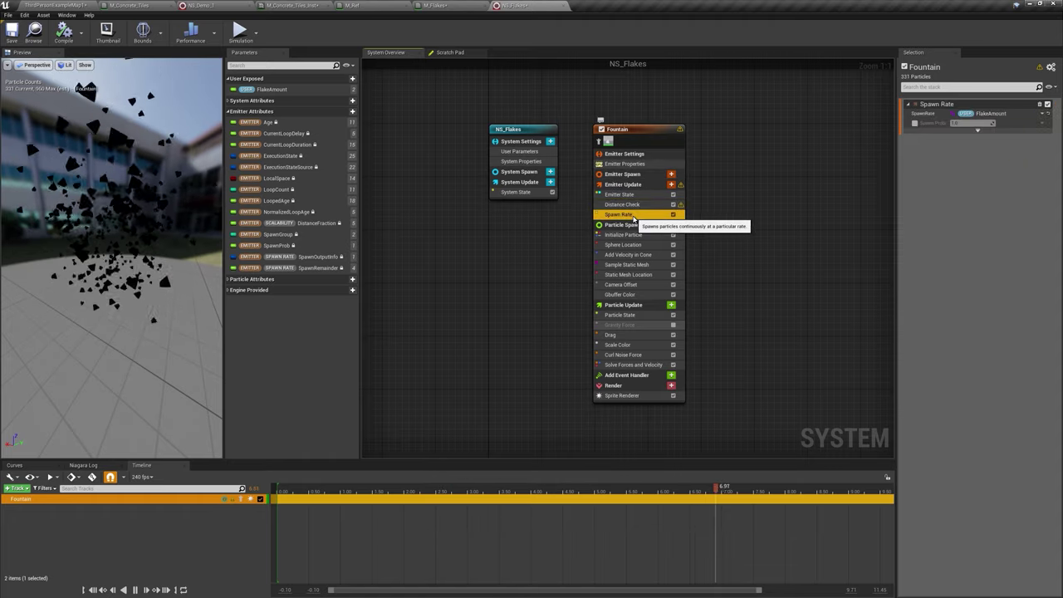
{"action": "left_click", "coordinate": [914, 123]}
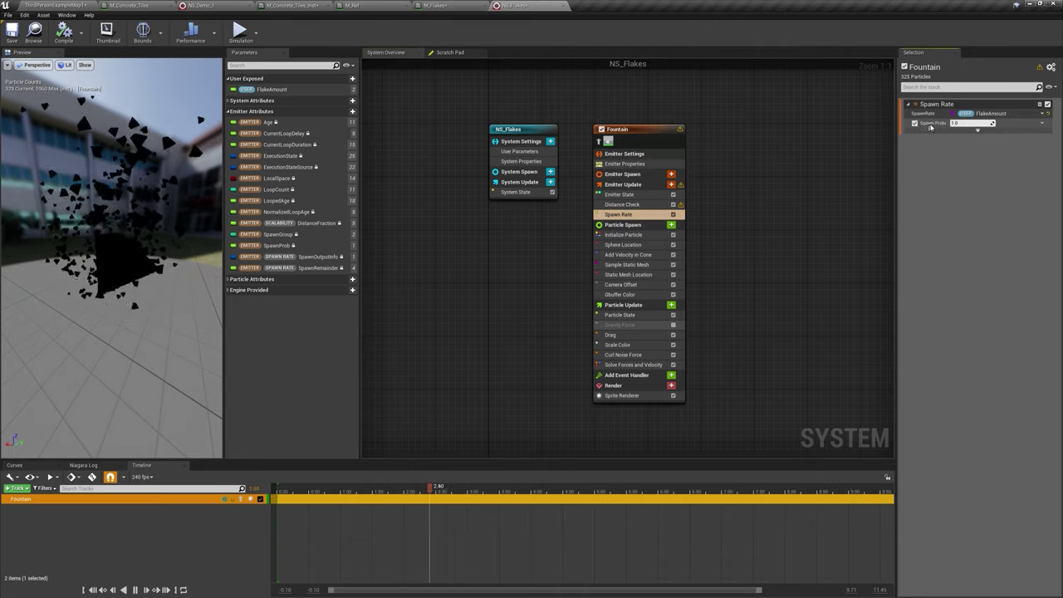
{"action": "left_click", "coordinate": [949, 122]}
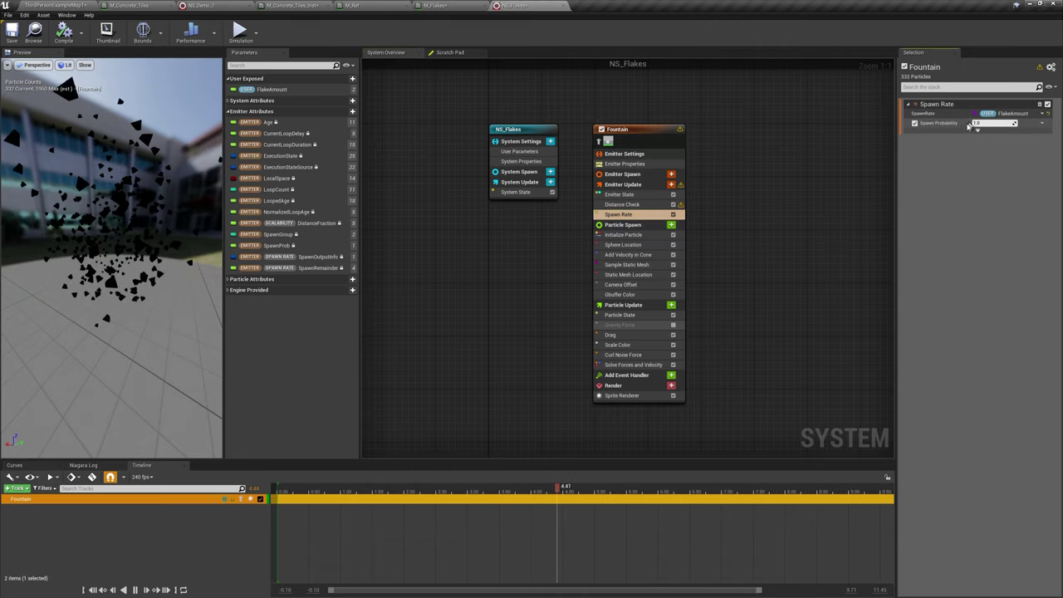
{"action": "left_click_drag", "start_coordinate": [278, 245], "coordinate": [285, 249]}
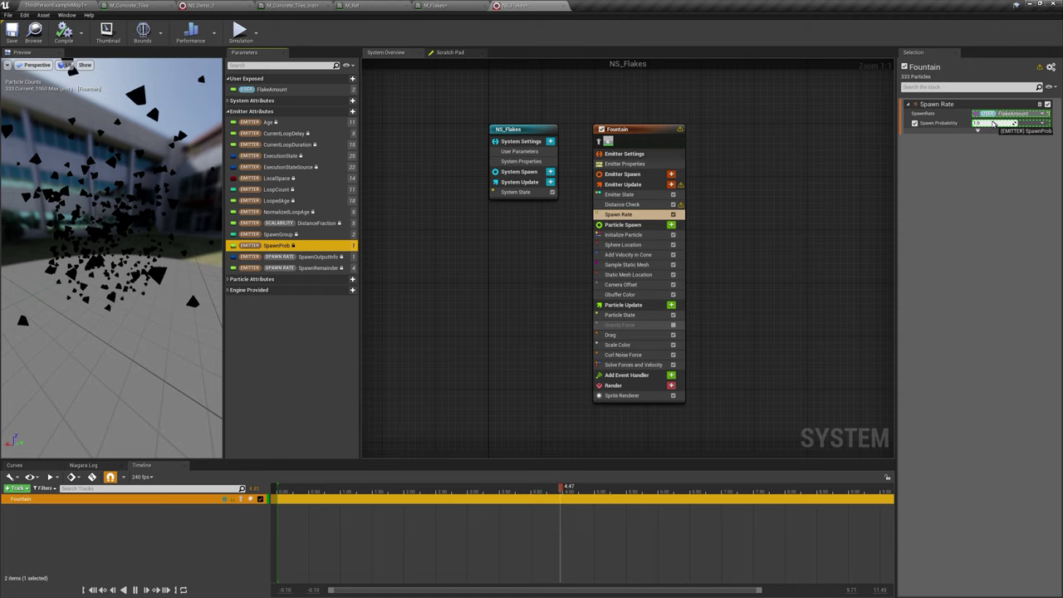
{"action": "left_click_drag", "start_coordinate": [974, 127], "coordinate": [974, 127]}
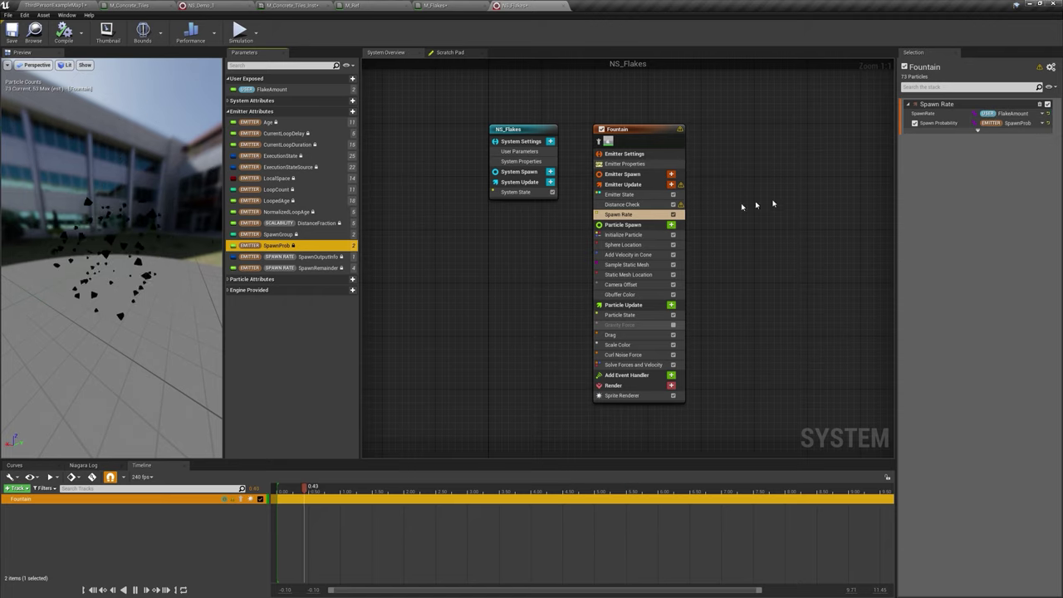
Step: Set the Distance Check module's Distance to 5000
{"action": "double_click", "coordinate": [630, 206]}
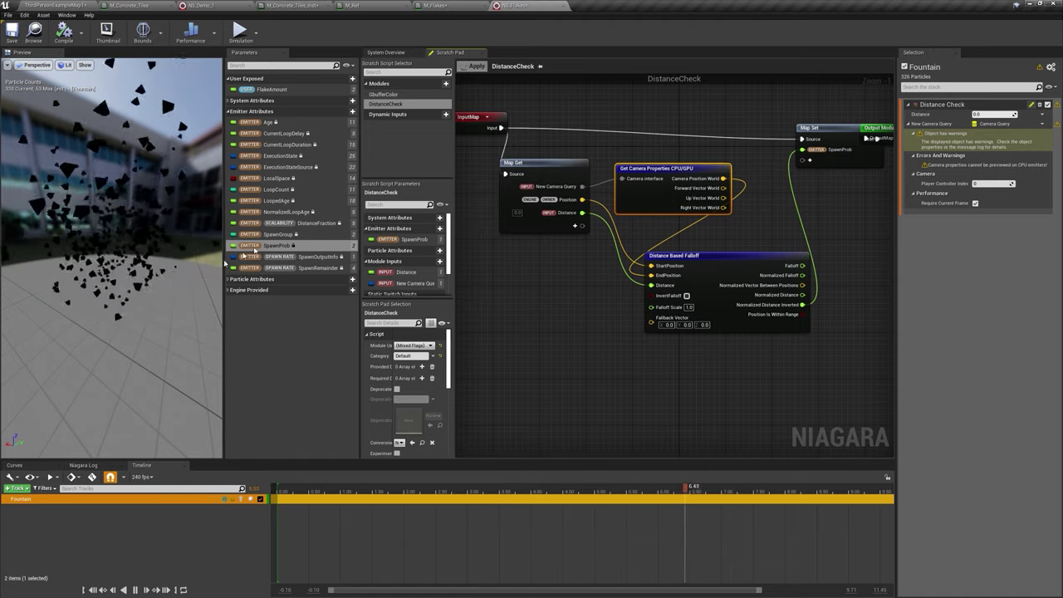
{"action": "right_click_drag", "start_coordinate": [743, 156], "coordinate": [681, 163]}
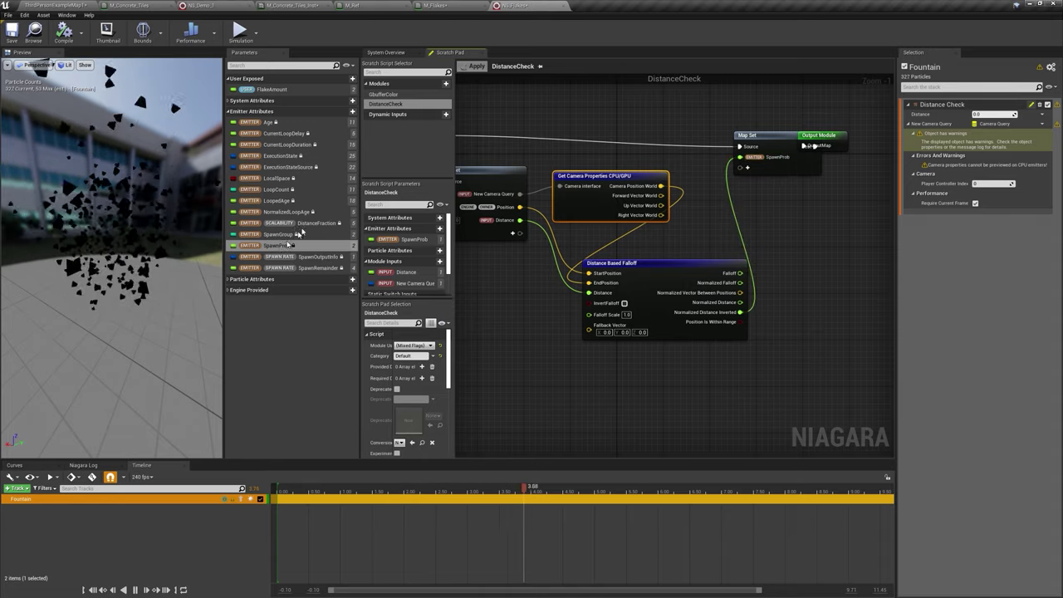
{"action": "left_click", "coordinate": [391, 53]}
{"action": "left_click", "coordinate": [619, 214]}
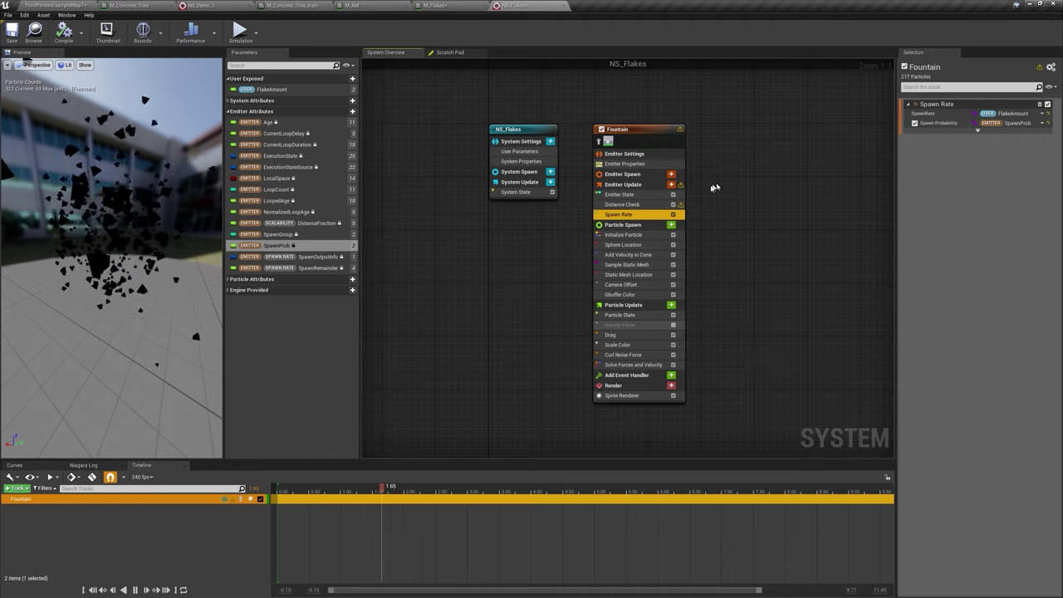
{"action": "left_click", "coordinate": [635, 204]}
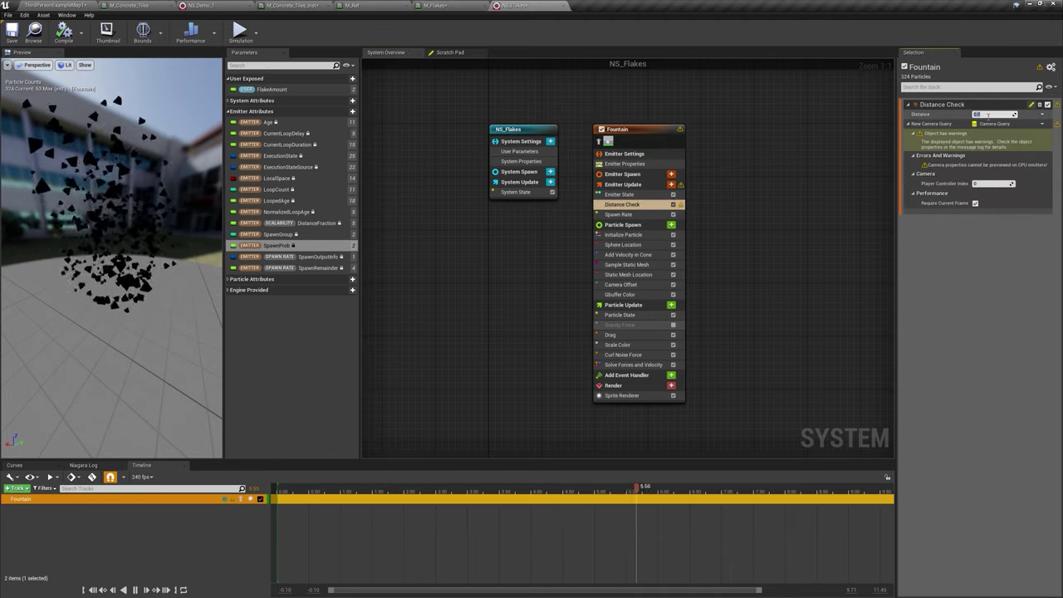
{"action": "type", "text": "5000"}
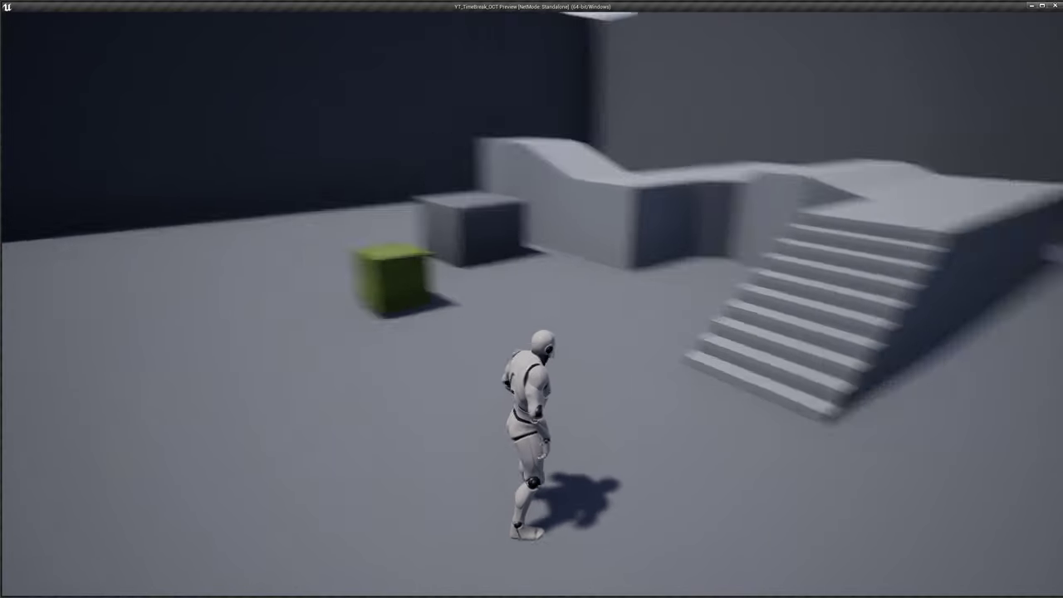
Step: Walk the character toward and away from the grass cube, then fly the level camera around it
{"action": "key", "text": "w"}
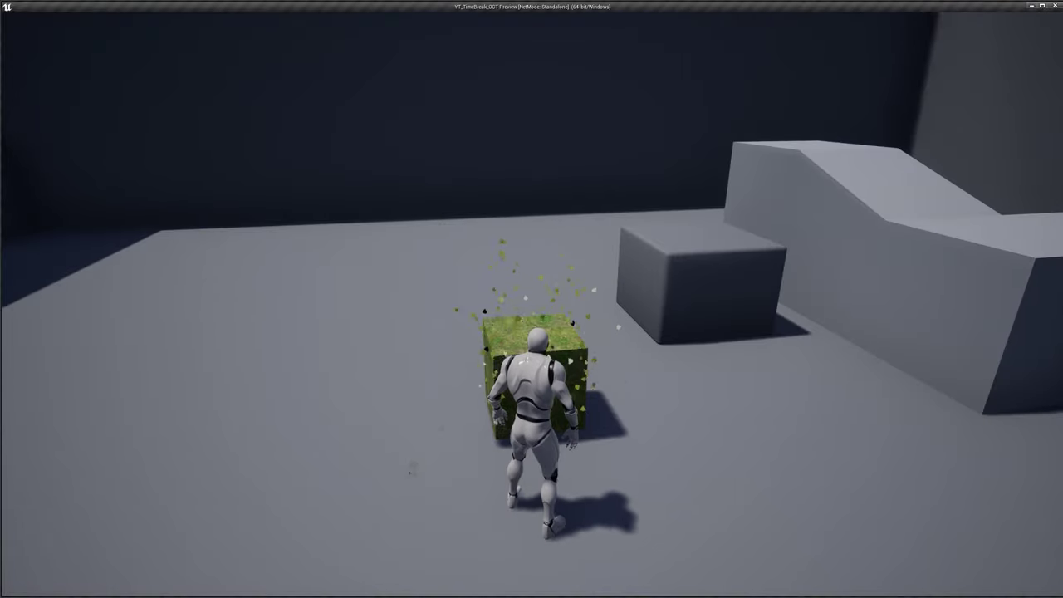
{"action": "key", "text": "s"}
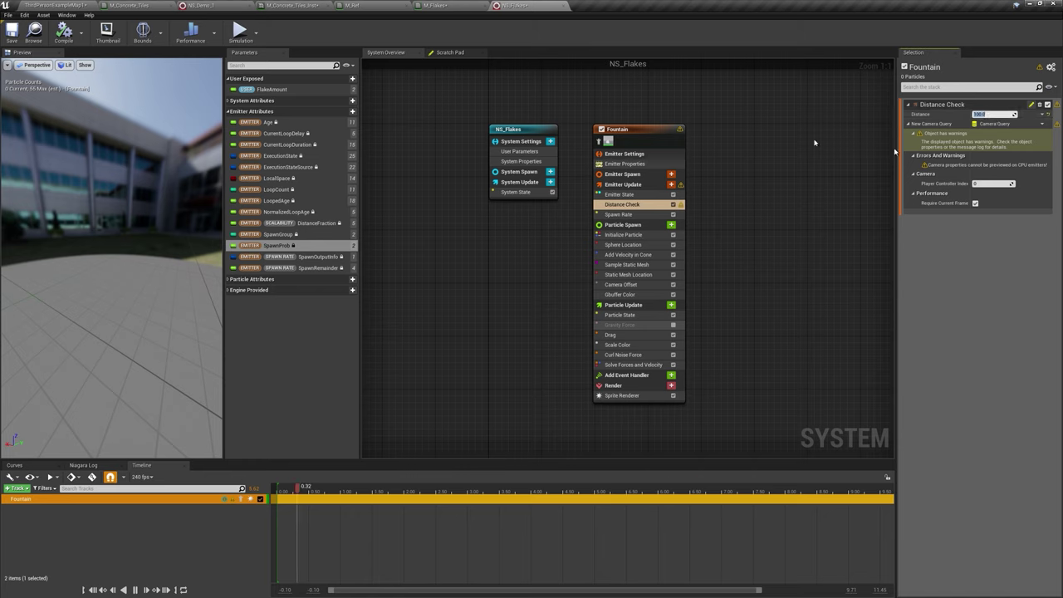
{"action": "left_click", "coordinate": [52, 4]}
{"action": "mouse_move", "coordinate": [513, 221]}
{"action": "right_mouse_down"}
{"action": "mouse_move", "coordinate": [465, 225]}
{"action": "mouse_move", "coordinate": [498, 224]}
{"action": "mouse_move", "coordinate": [506, 249]}
{"action": "right_mouse_up"}
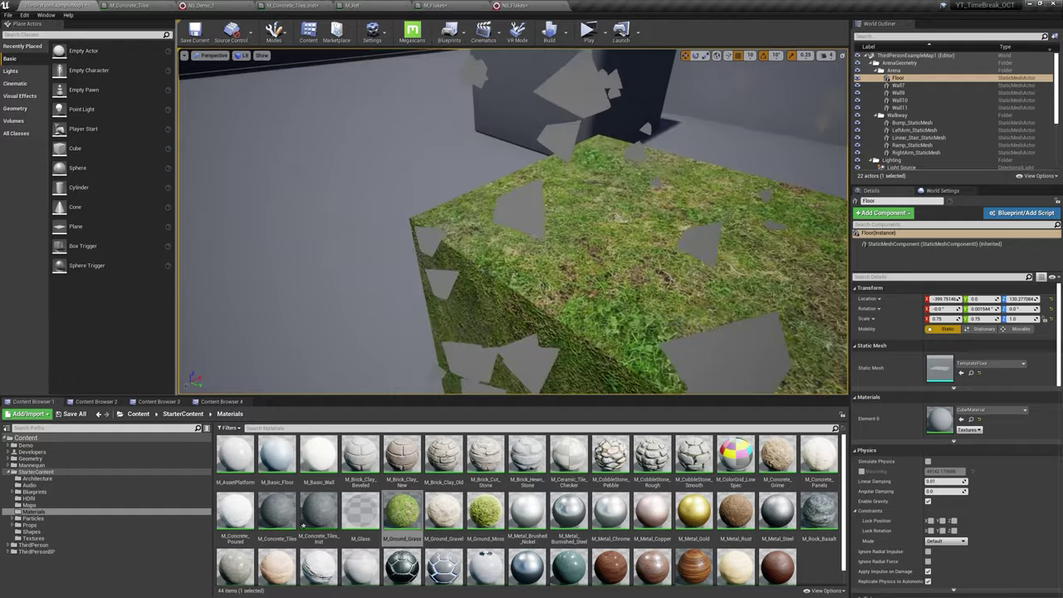
{"action": "right_click_drag", "start_coordinate": [506, 249], "coordinate": [507, 249]}
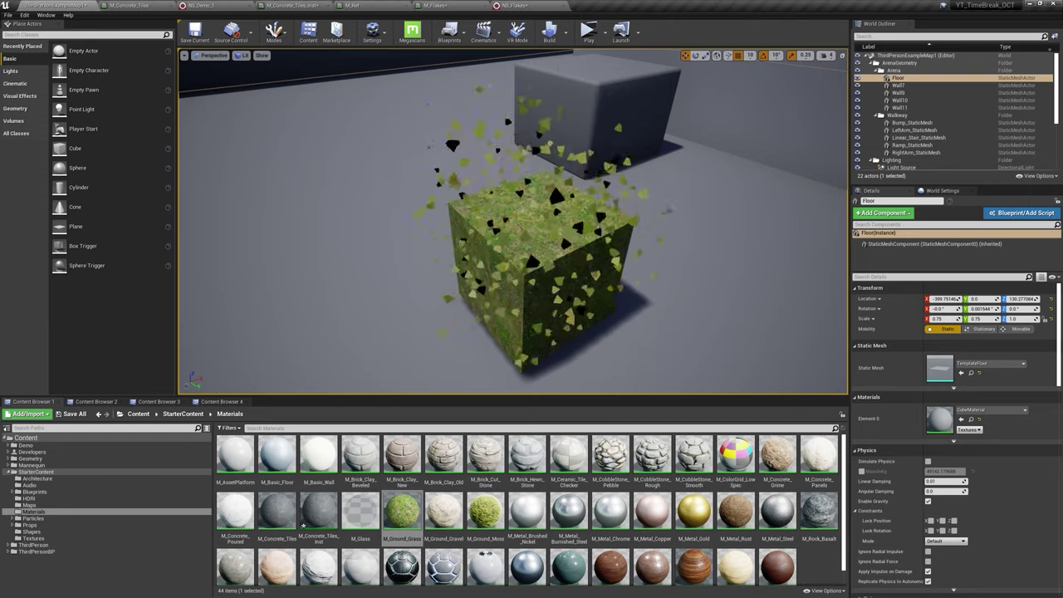
{"action": "scroll", "coordinate": [513, 221], "scroll_direction": "down", "scroll_amount": 8}
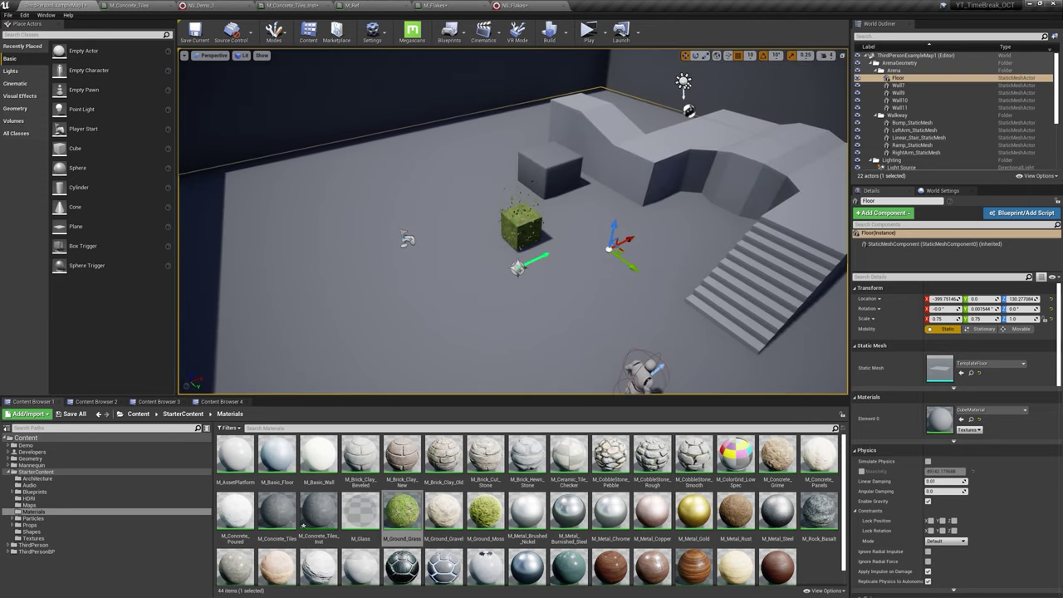
{"action": "scroll", "coordinate": [513, 221], "scroll_direction": "down", "scroll_amount": 3}
{"action": "scroll", "coordinate": [513, 221], "scroll_direction": "down", "scroll_amount": 3}
{"action": "scroll", "coordinate": [513, 221], "scroll_direction": "down", "scroll_amount": 3}
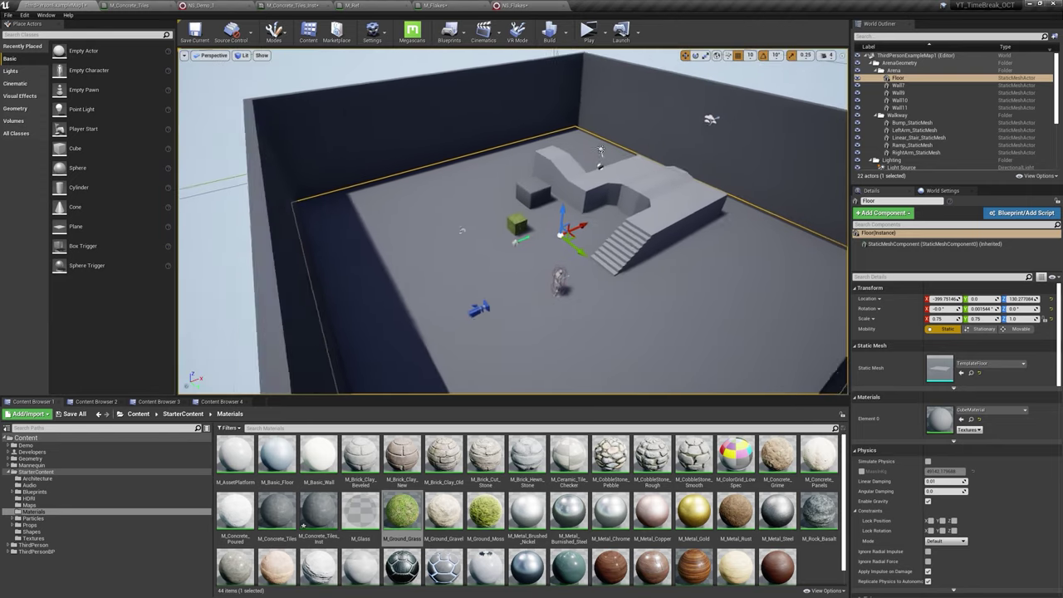
{"action": "scroll", "coordinate": [513, 221], "scroll_direction": "down", "scroll_amount": 2}
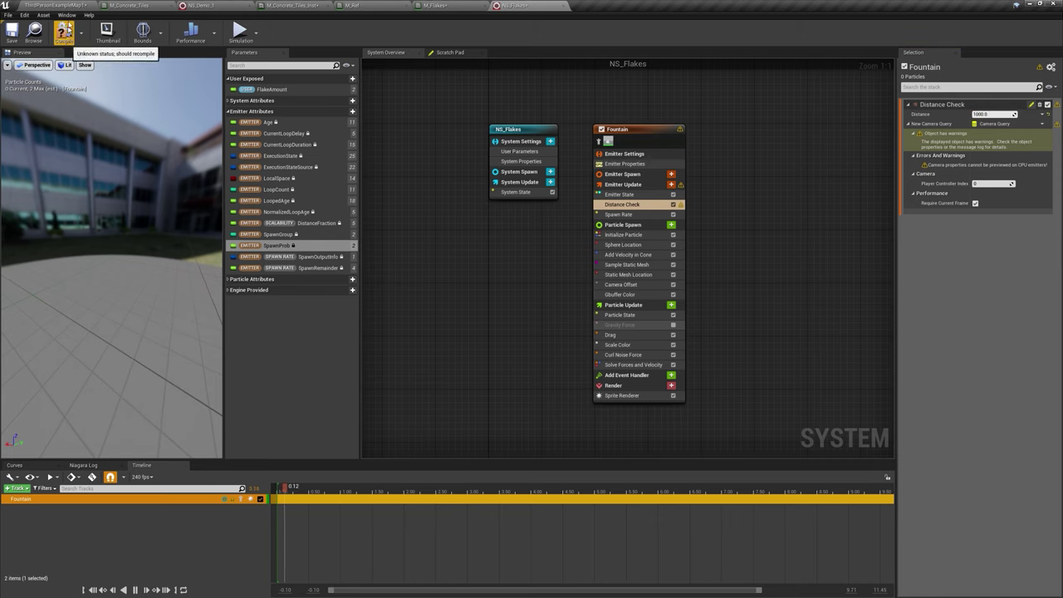
Step: Recompile NS_Flakes and set the level cube's FlakesAmount to 90
{"action": "left_click", "coordinate": [65, 32]}
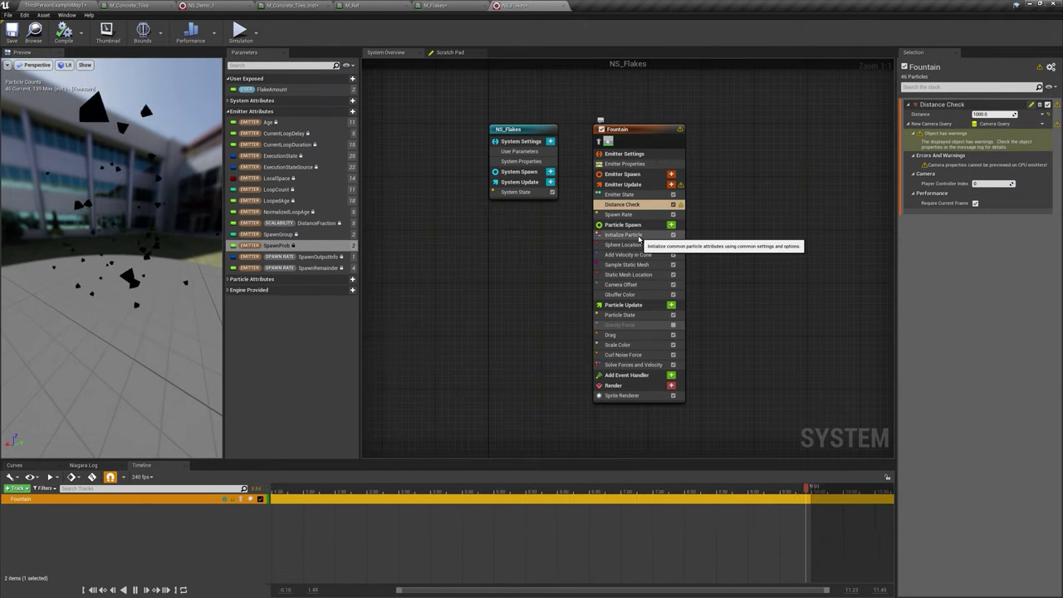
{"action": "left_click", "coordinate": [638, 236]}
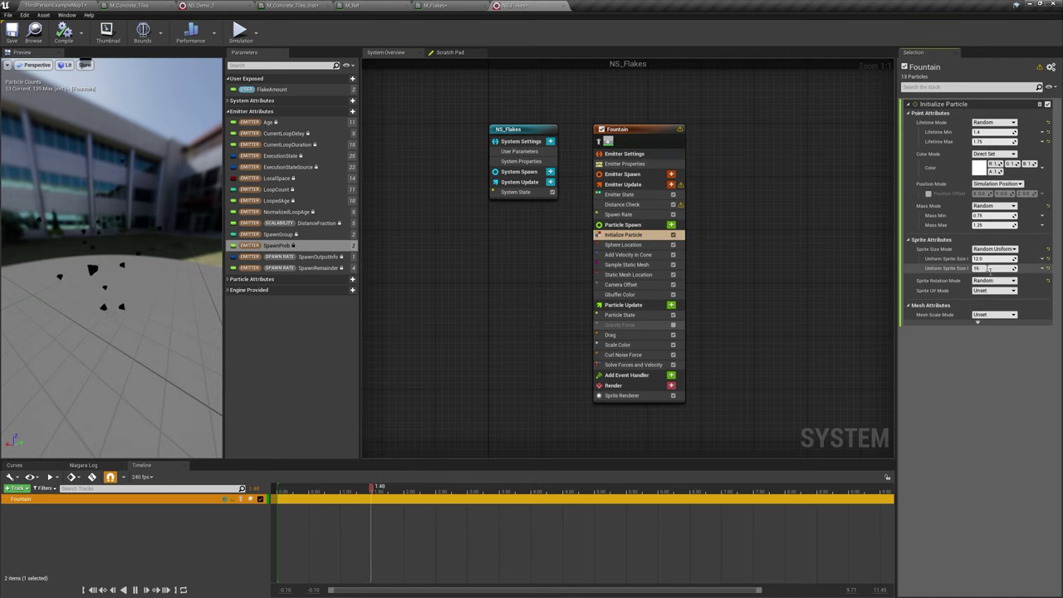
{"action": "left_click", "coordinate": [83, 3]}
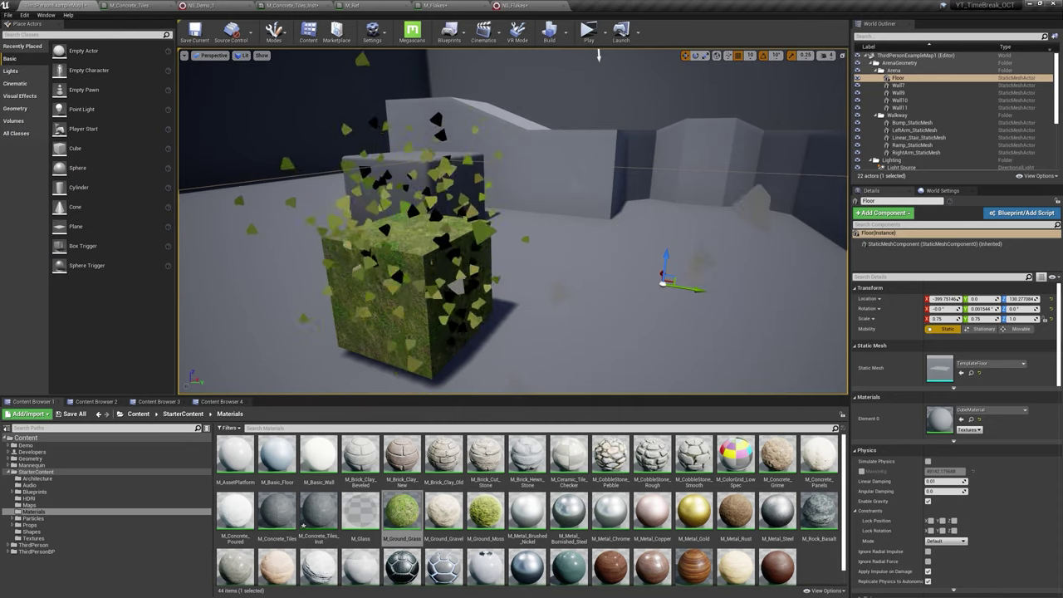
{"action": "left_click", "coordinate": [448, 299]}
{"action": "left_click", "coordinate": [941, 416]}
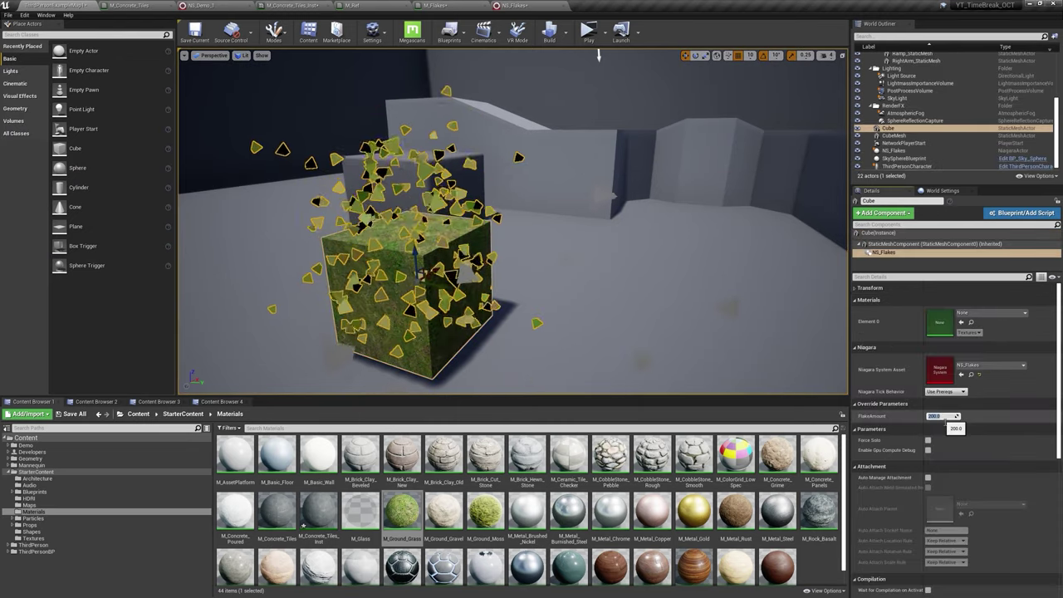
{"action": "type", "text": "90"}
{"action": "key", "text": "Return"}
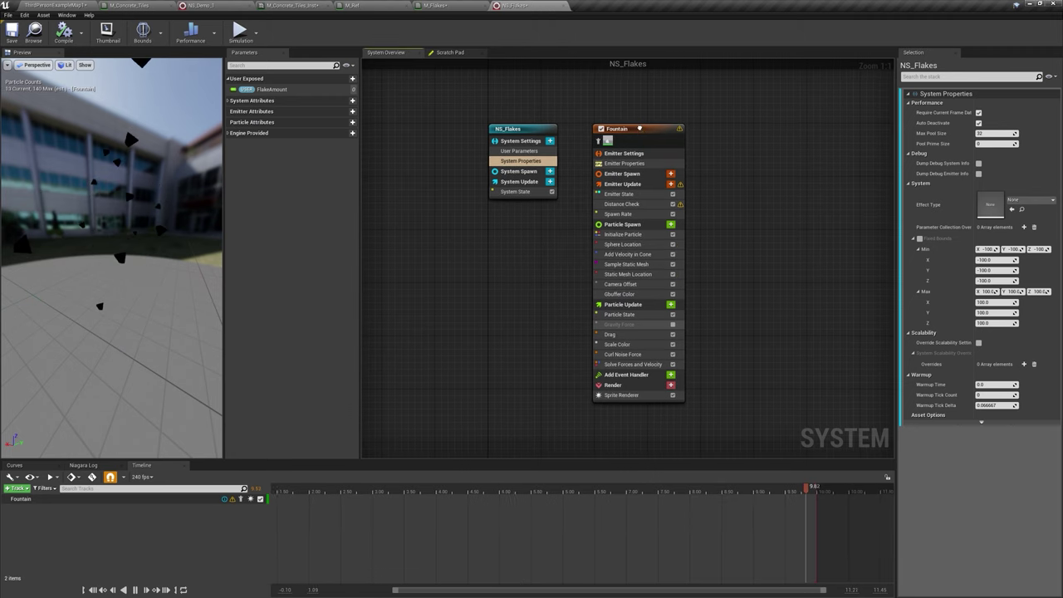
Step: Duplicate the Fountain emitter as Fountain001 and show its Initialize Particle settings
{"action": "right_click", "coordinate": [642, 130]}
{"action": "left_click", "coordinate": [681, 222]}
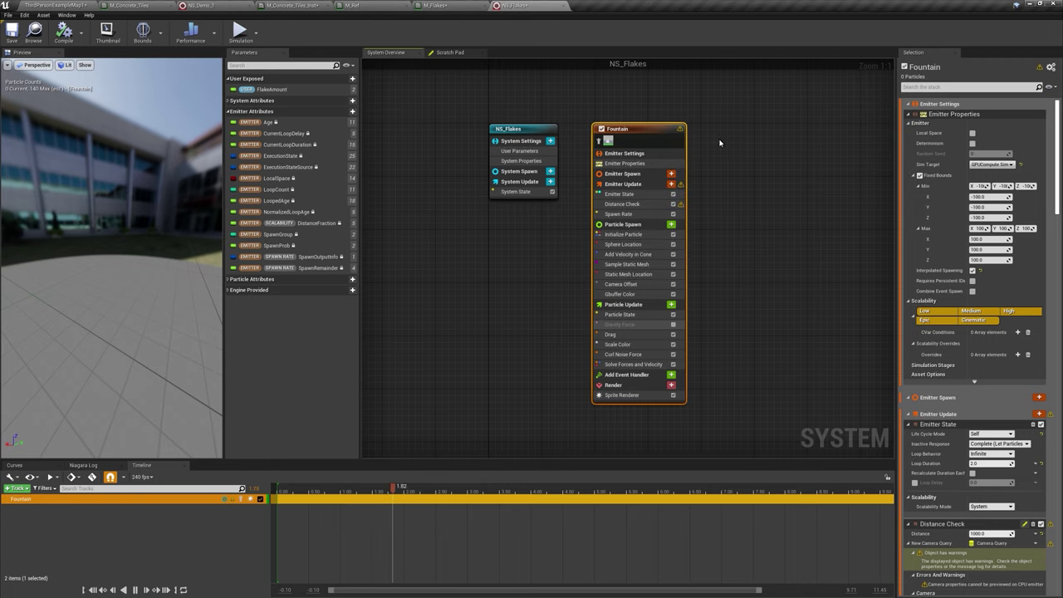
{"action": "left_click", "coordinate": [719, 142]}
{"action": "right_click", "coordinate": [732, 172]}
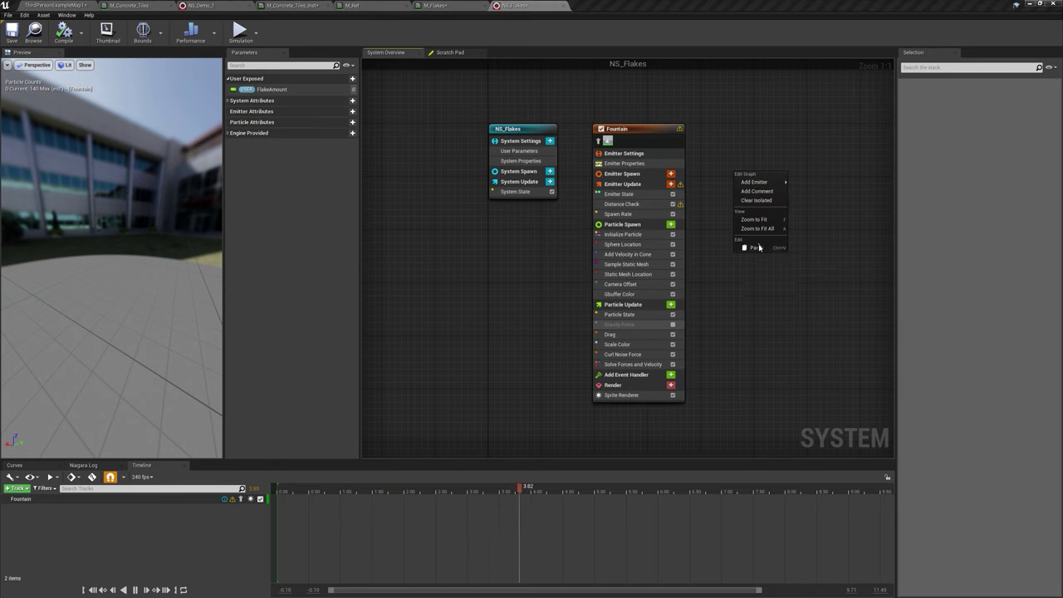
{"action": "left_click", "coordinate": [758, 248]}
{"action": "left_click", "coordinate": [597, 197]}
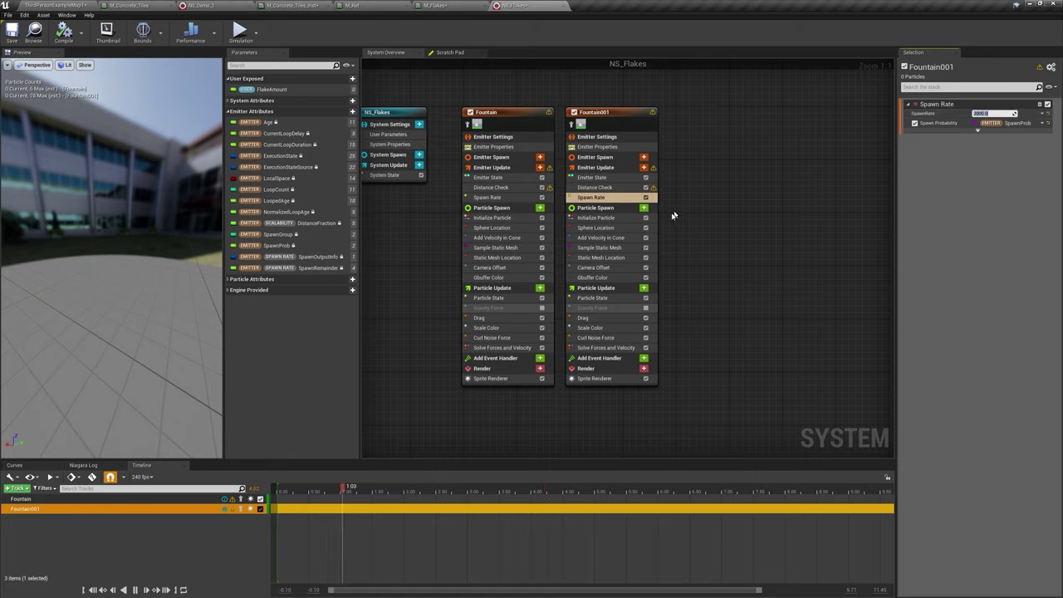
{"action": "left_click", "coordinate": [596, 217]}
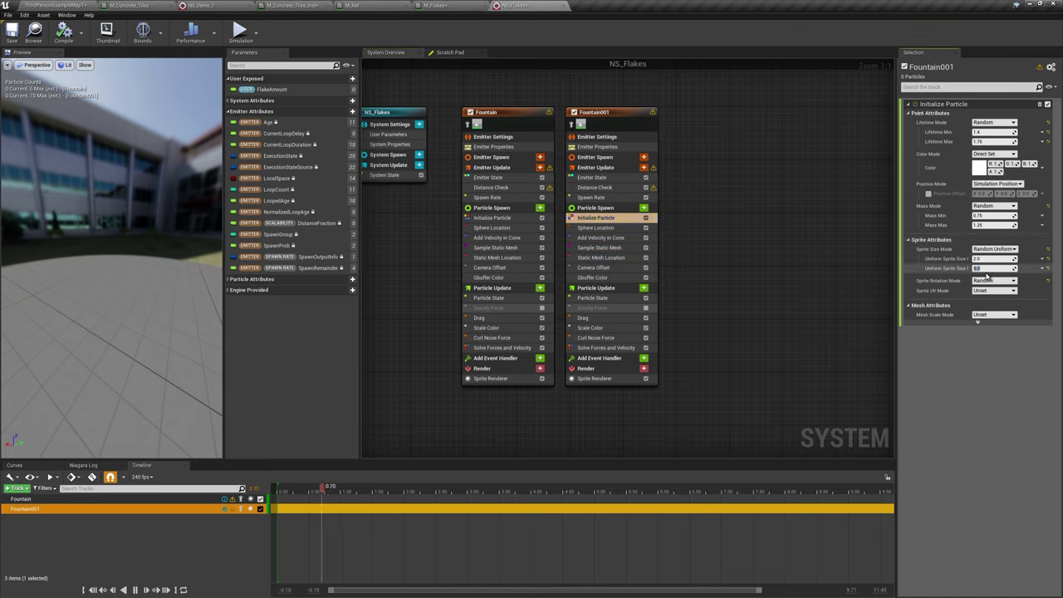
Step: Delete the standalone NS_Flakes effect from the level
{"action": "left_click", "coordinate": [97, 10]}
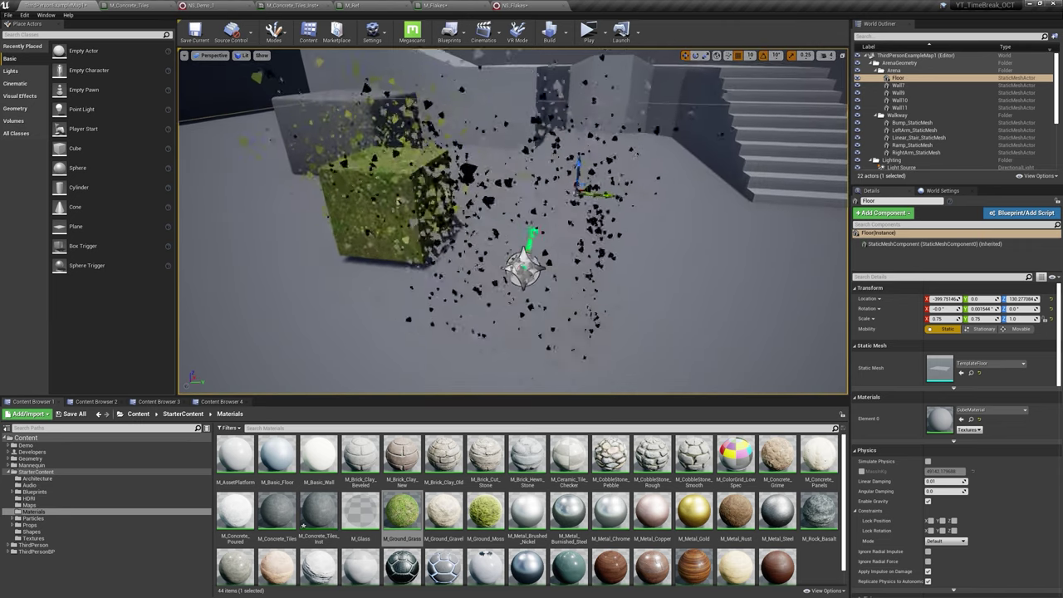
{"action": "right_click_drag", "start_coordinate": [512, 220], "coordinate": [564, 220]}
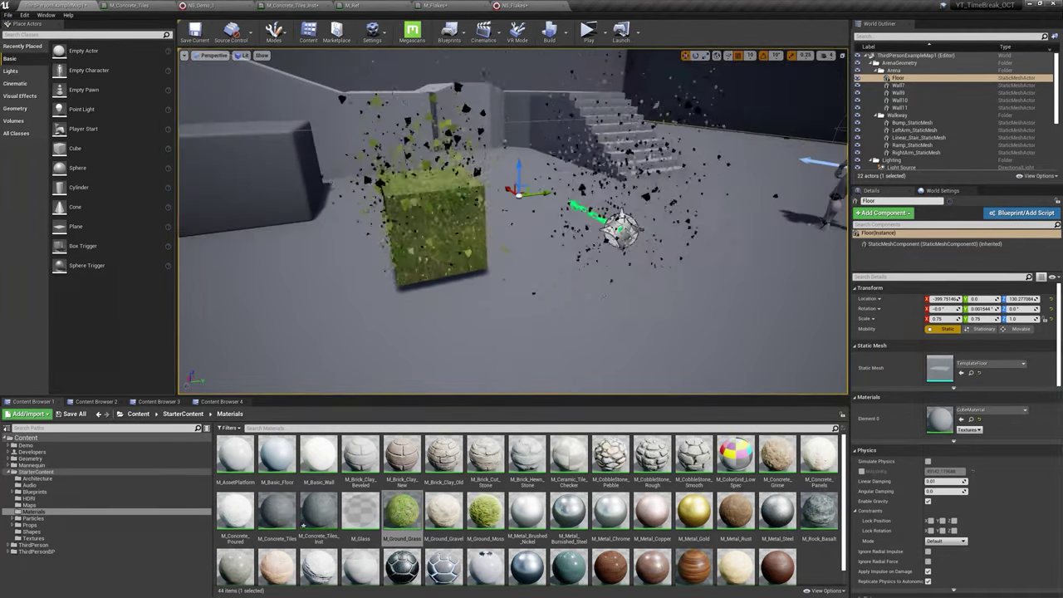
{"action": "left_click", "coordinate": [619, 228]}
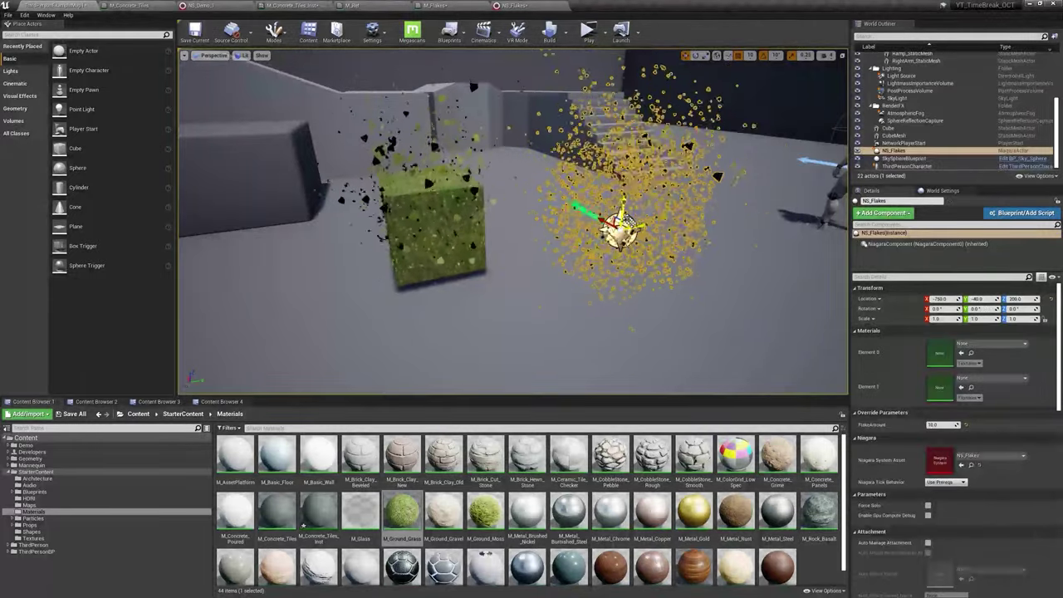
{"action": "key", "text": "Delete"}
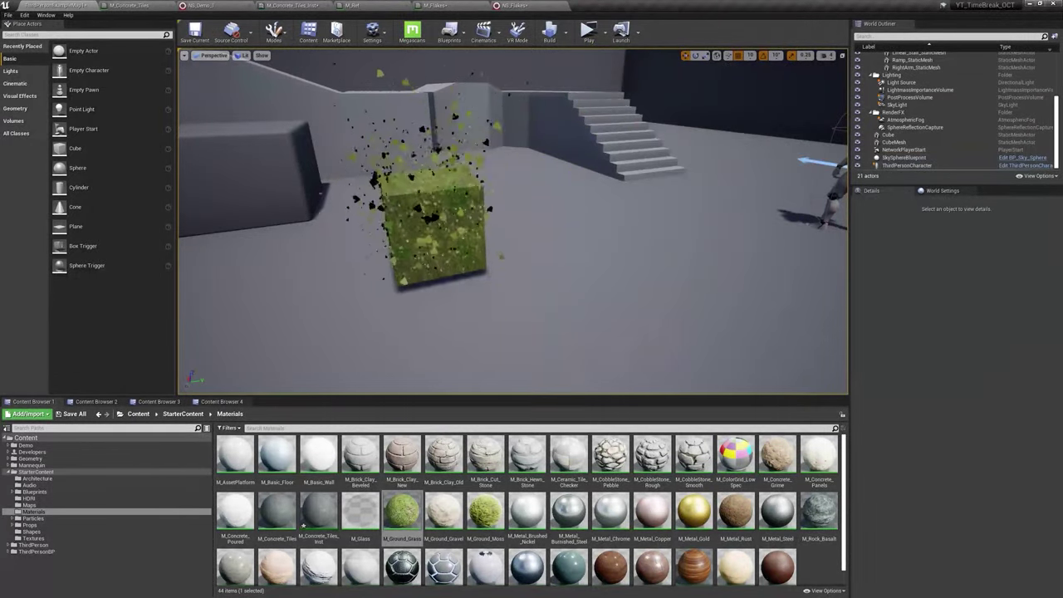
{"action": "right_click_drag", "start_coordinate": [514, 166], "coordinate": [514, 49]}
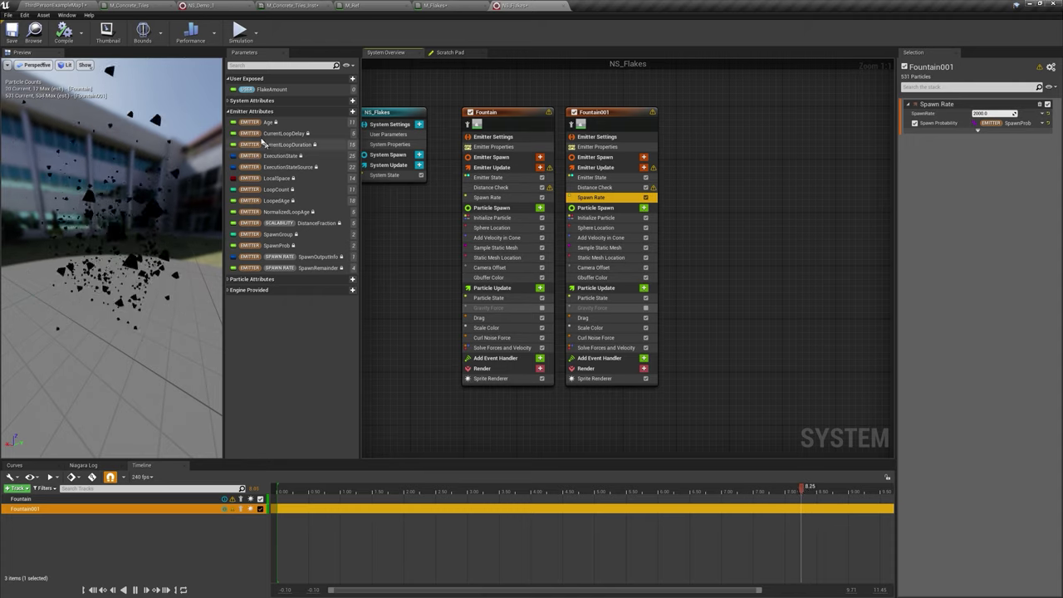
Step: Start adding a user-exposed parameter, then dismiss the type list without adding one
{"action": "left_click", "coordinate": [352, 78]}
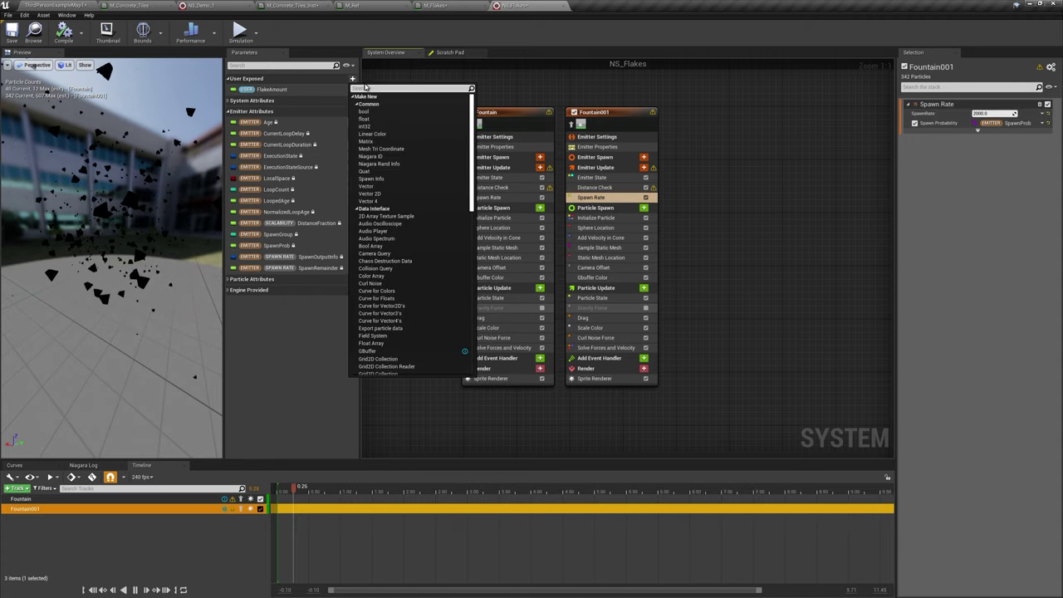
{"action": "type", "text": "f"}
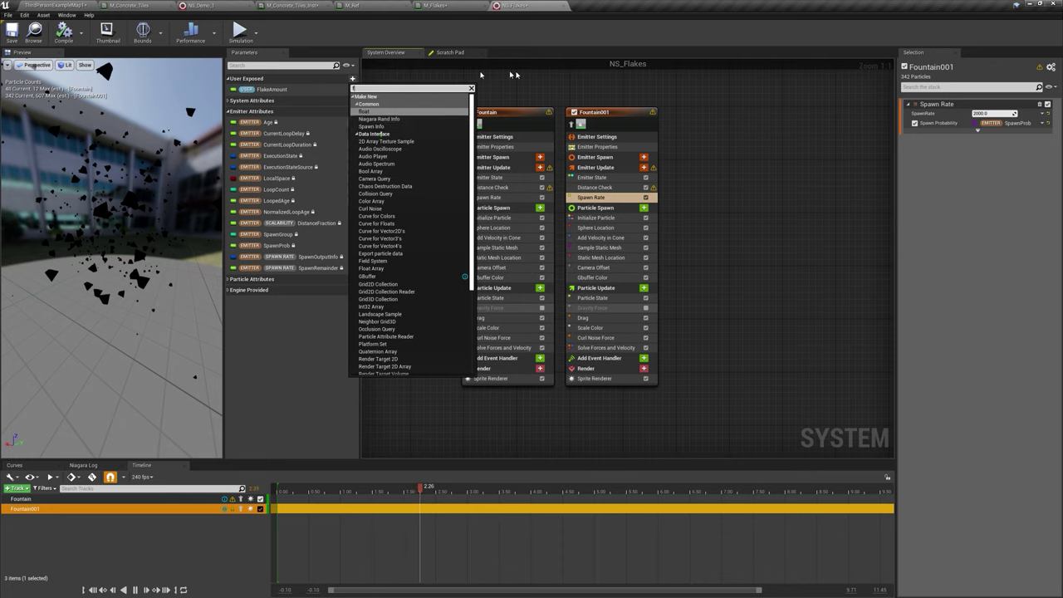
{"action": "left_click", "coordinate": [514, 74]}
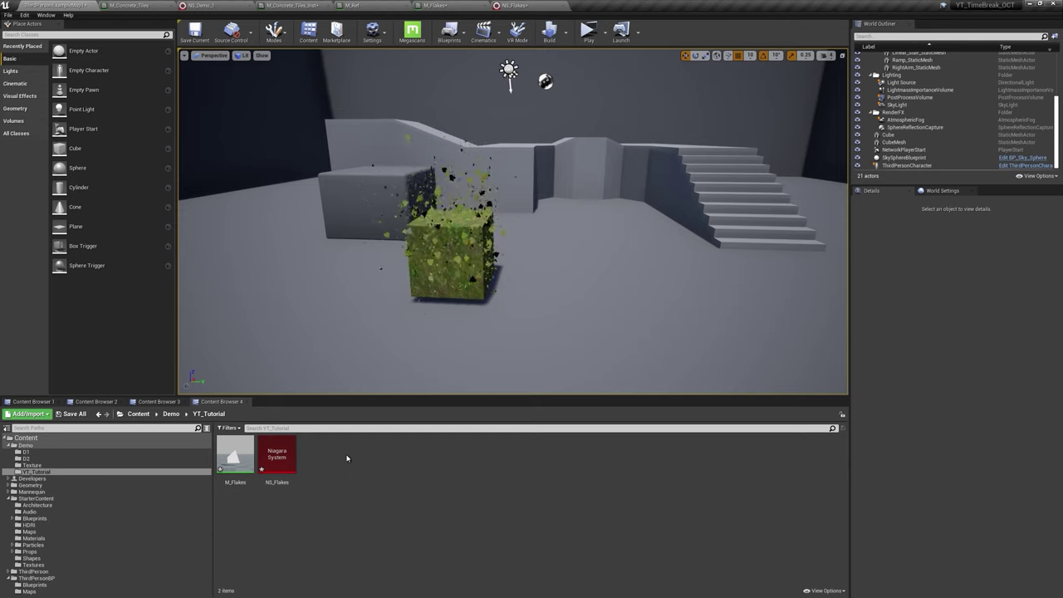
Step: Create a new material named M_Prism and open it for editing
{"action": "right_click", "coordinate": [347, 458]}
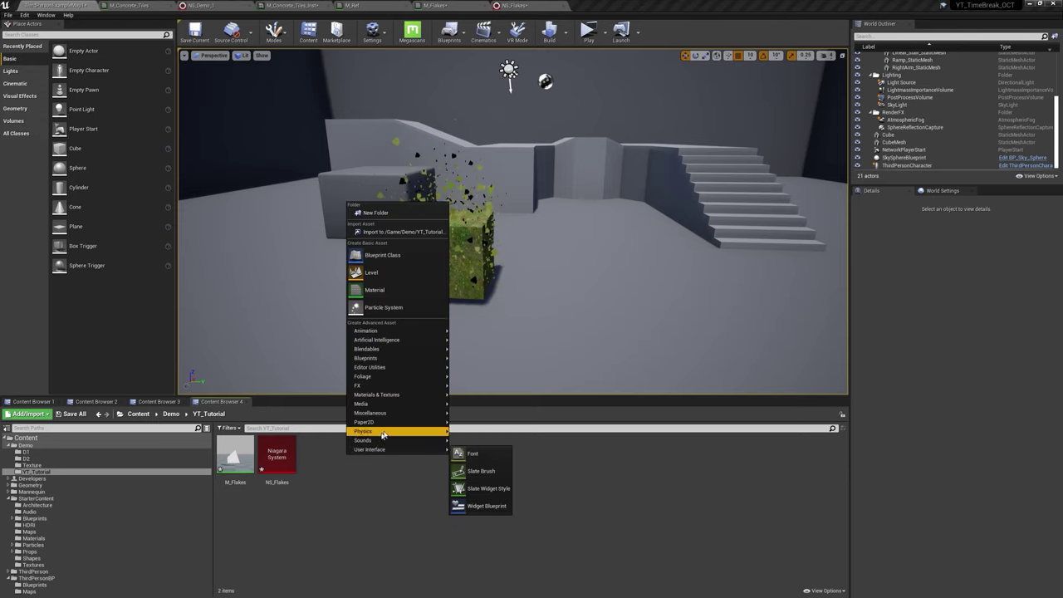
{"action": "left_click", "coordinate": [401, 288]}
{"action": "type", "text": "M_Prism"}
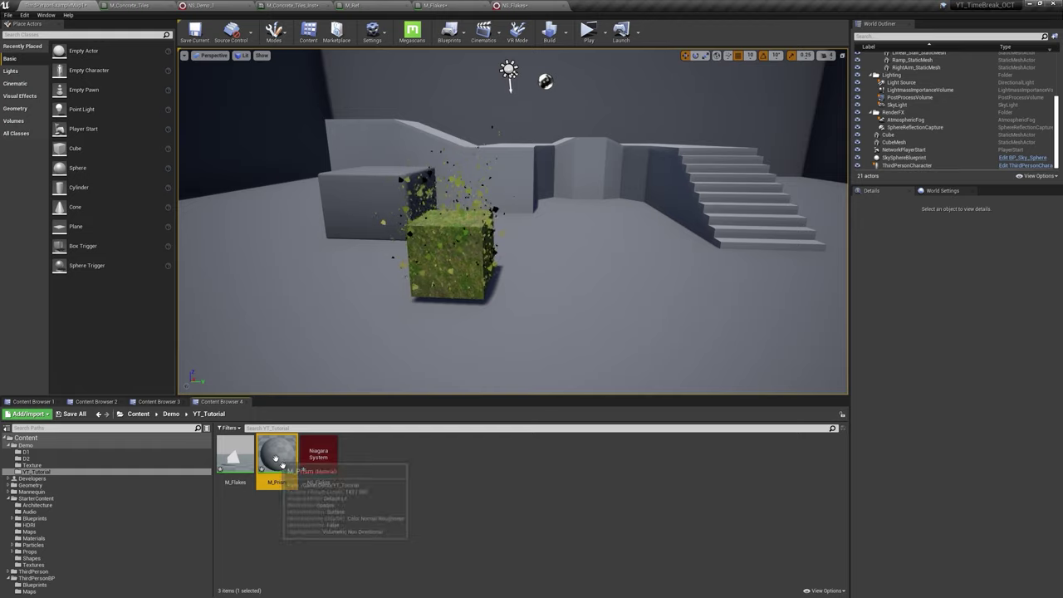
{"action": "double_click", "coordinate": [276, 455]}
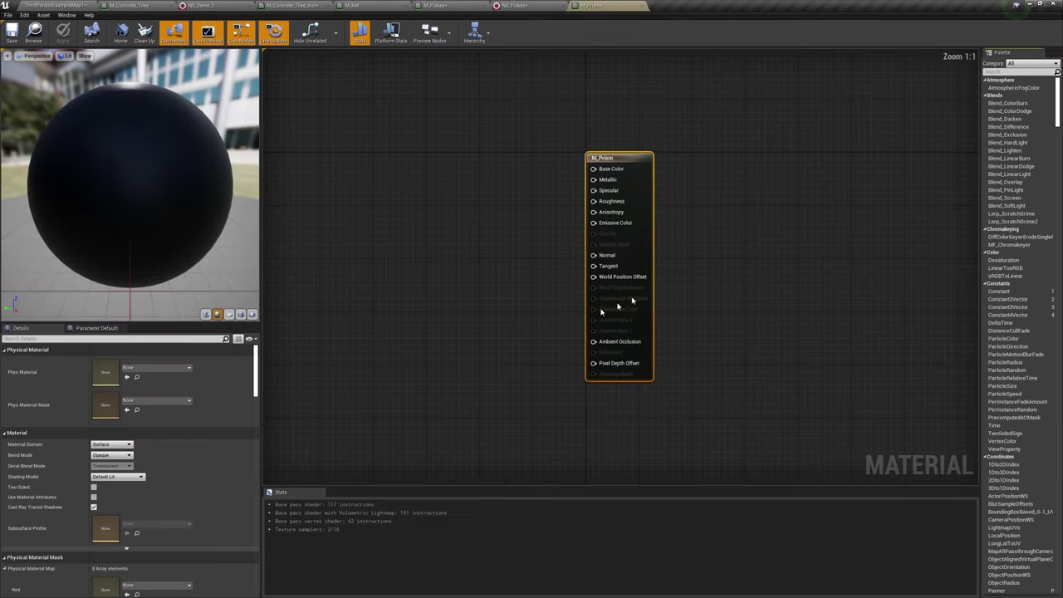
Step: Set M_Prism's Blend Mode to Translucent and Shading Model to Unlit
{"action": "left_click", "coordinate": [114, 455]}
{"action": "left_click", "coordinate": [124, 477]}
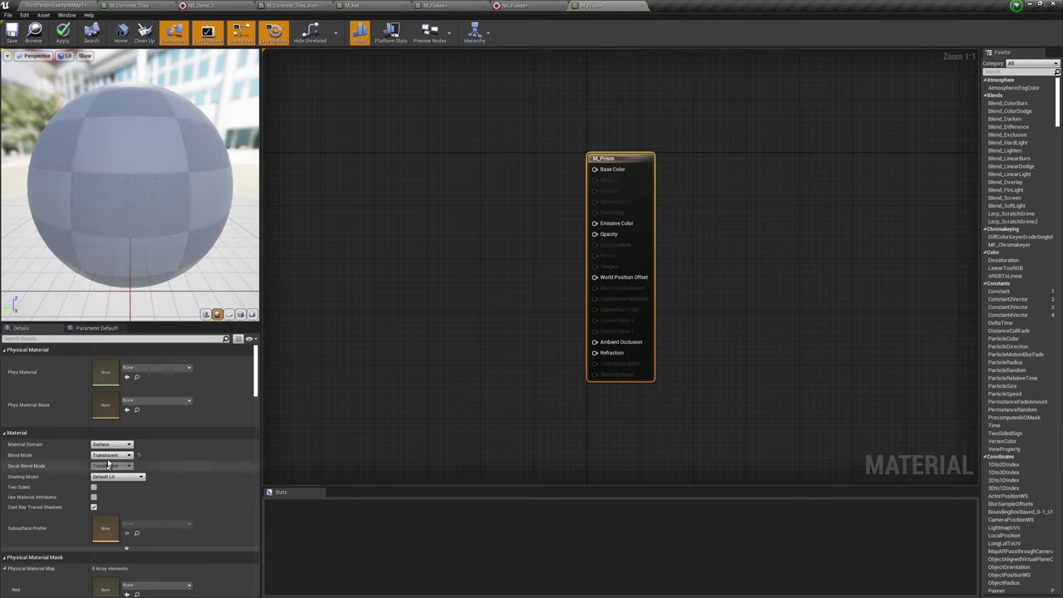
{"action": "left_click", "coordinate": [123, 477]}
{"action": "left_click", "coordinate": [104, 488]}
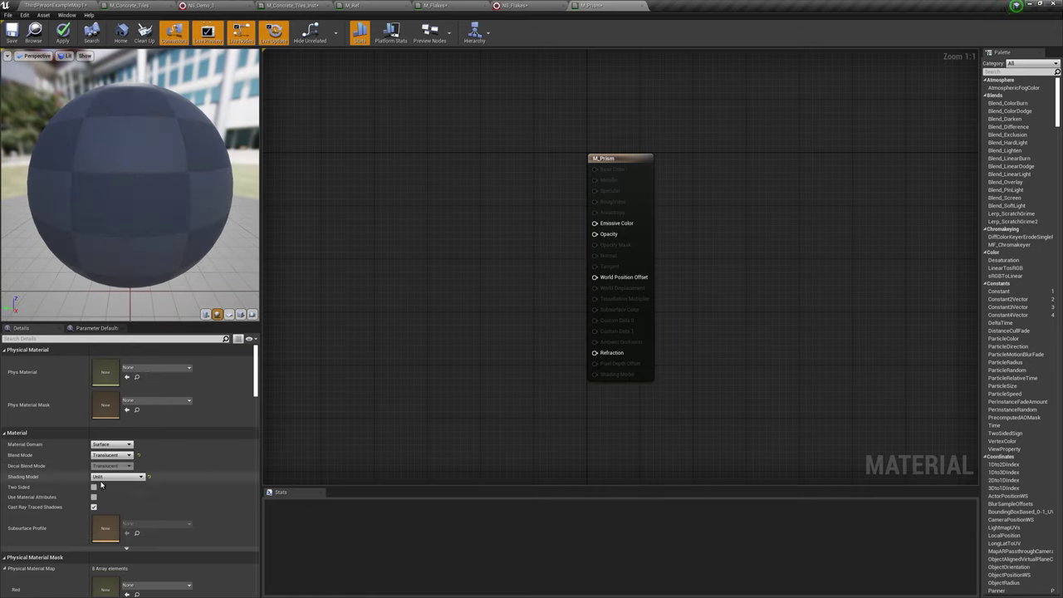
{"action": "right_click_drag", "start_coordinate": [400, 323], "coordinate": [537, 285]}
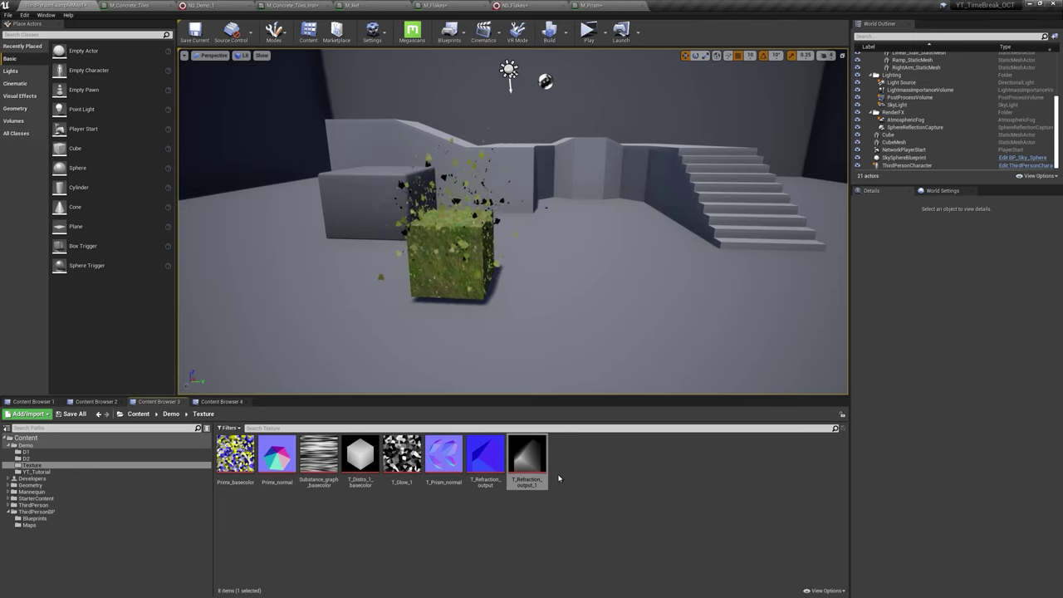
Step: Add T_Prism_normal and T_Refraction_output_1, feeding both UVs from a TexCoord through a Rotator
{"action": "left_click", "coordinate": [438, 460], "text": "ctrl"}
{"action": "mouse_move", "coordinate": [431, 454]}
{"action": "left_mouse_down"}
{"action": "mouse_move", "coordinate": [591, 4]}
{"action": "mouse_move", "coordinate": [373, 234]}
{"action": "left_mouse_up"}
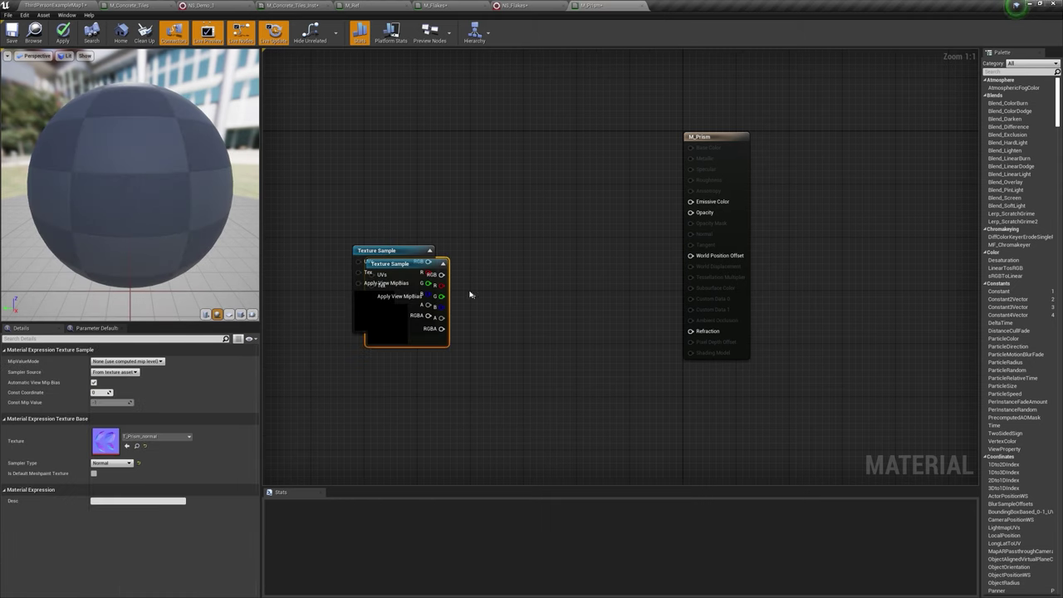
{"action": "left_click", "coordinate": [374, 197]}
{"action": "left_click_drag", "start_coordinate": [381, 201], "coordinate": [407, 188]}
{"action": "type", "text": "ro"}
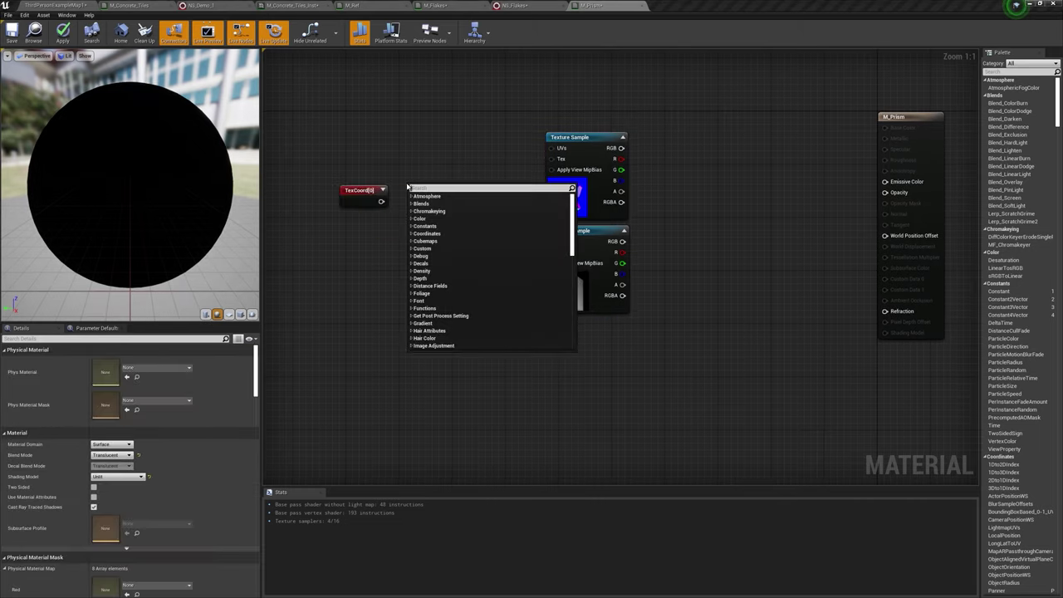
{"action": "type", "text": "t"}
{"action": "key", "text": "Return"}
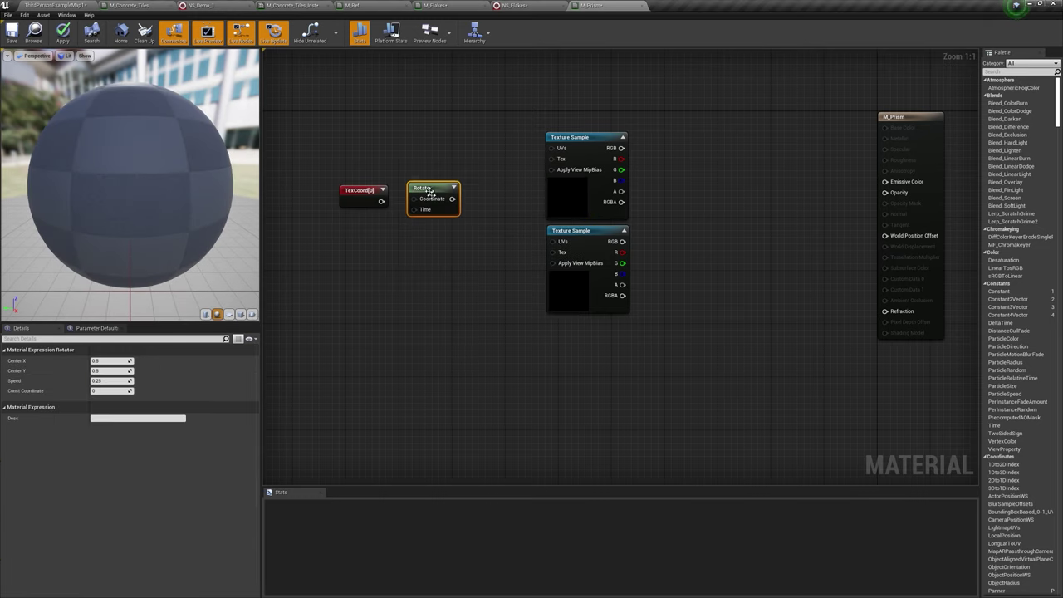
{"action": "left_click_drag", "start_coordinate": [452, 199], "coordinate": [488, 187]}
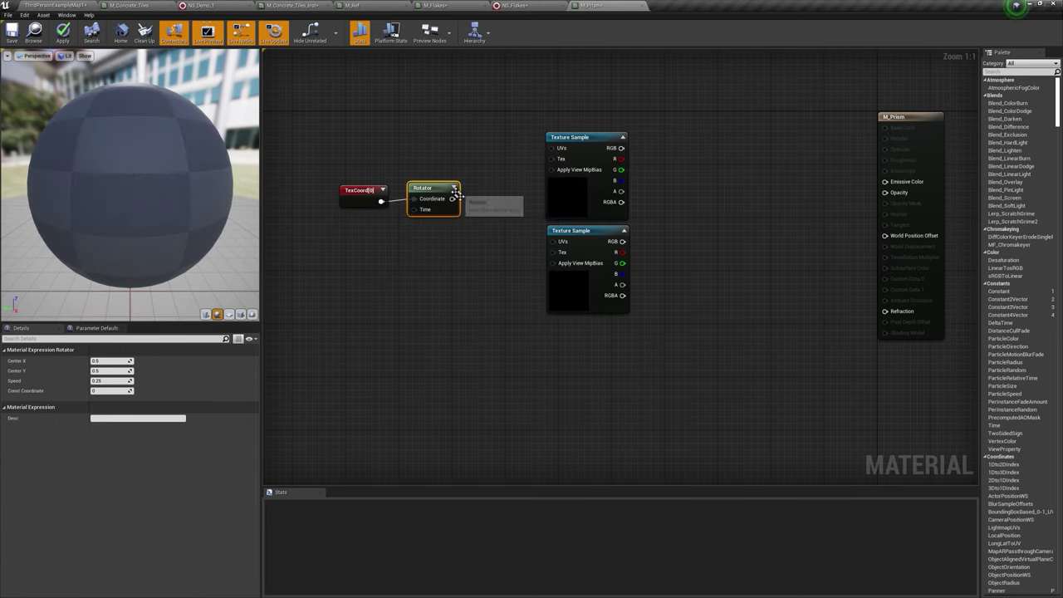
{"action": "left_click_drag", "start_coordinate": [557, 151], "coordinate": [556, 149]}
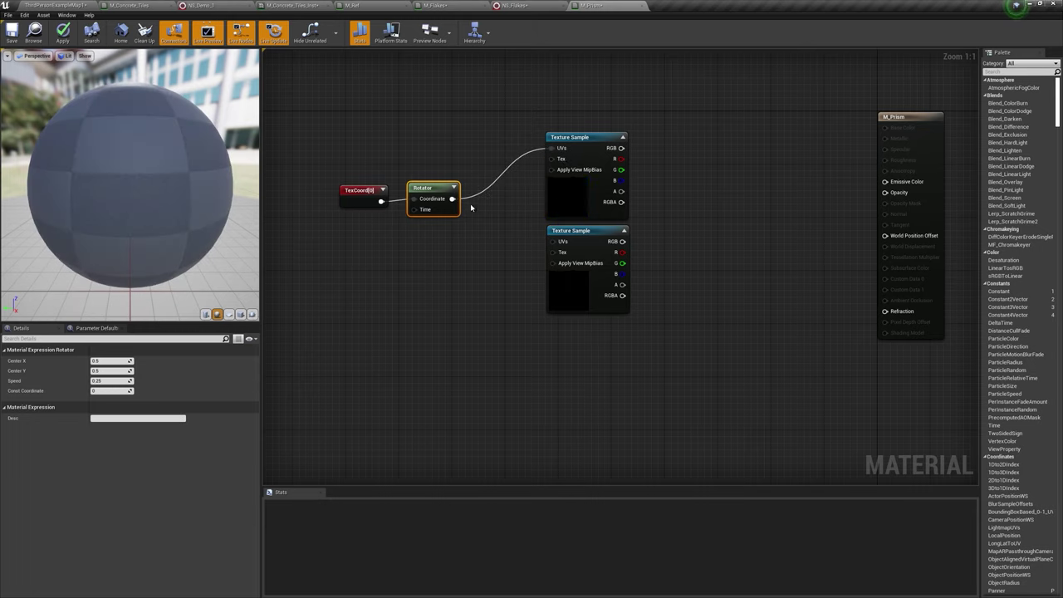
{"action": "mouse_move", "coordinate": [451, 199]}
{"action": "left_mouse_down"}
{"action": "mouse_move", "coordinate": [518, 218]}
{"action": "mouse_move", "coordinate": [552, 241]}
{"action": "left_mouse_up"}
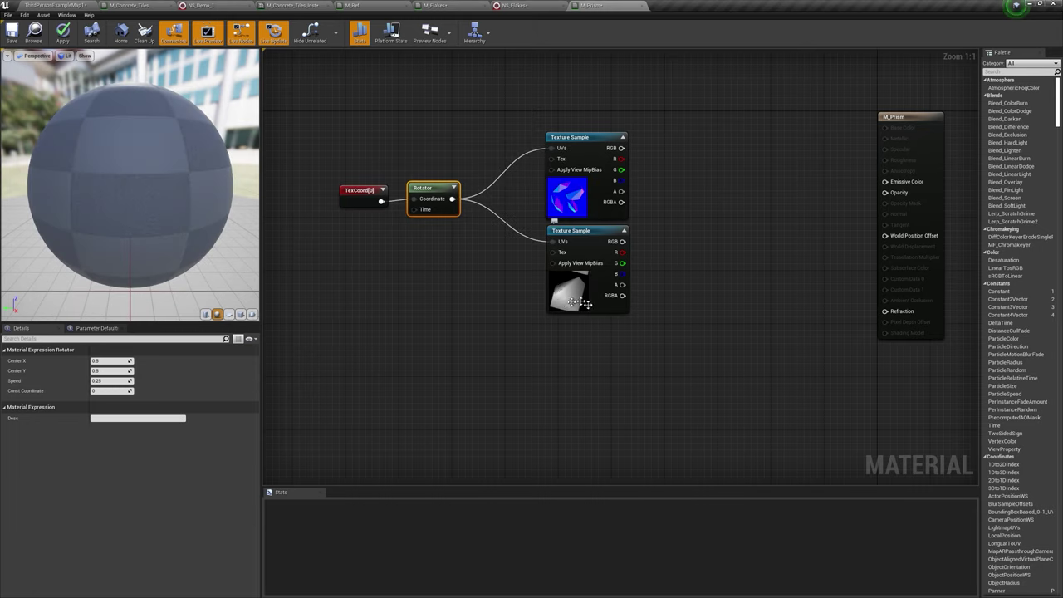
Step: Set the second Texture Sample's Sampler Source to Shared: Clamp
{"action": "left_click", "coordinate": [585, 241]}
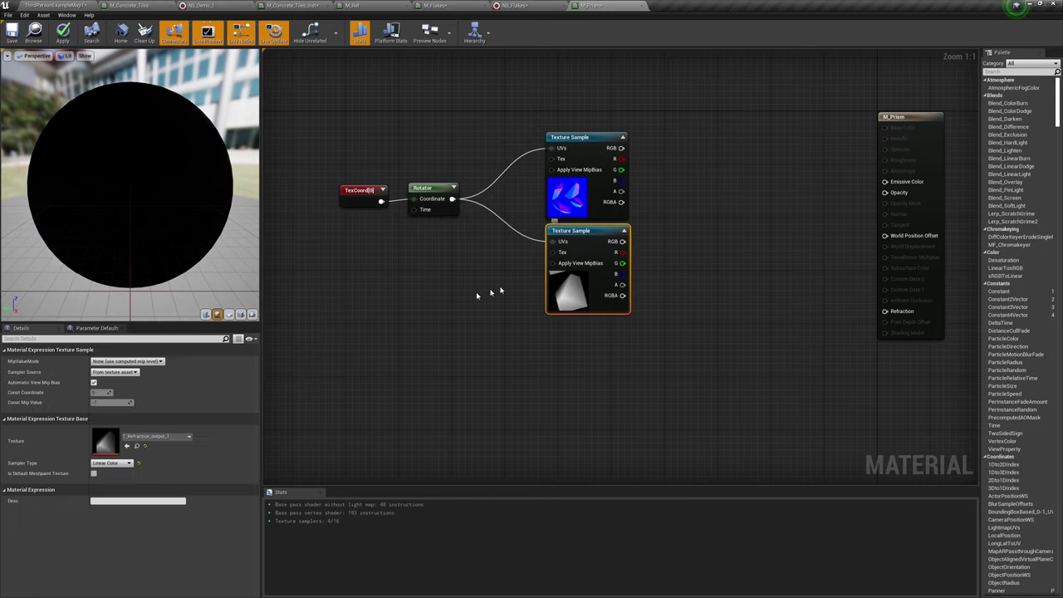
{"action": "left_click", "coordinate": [113, 372]}
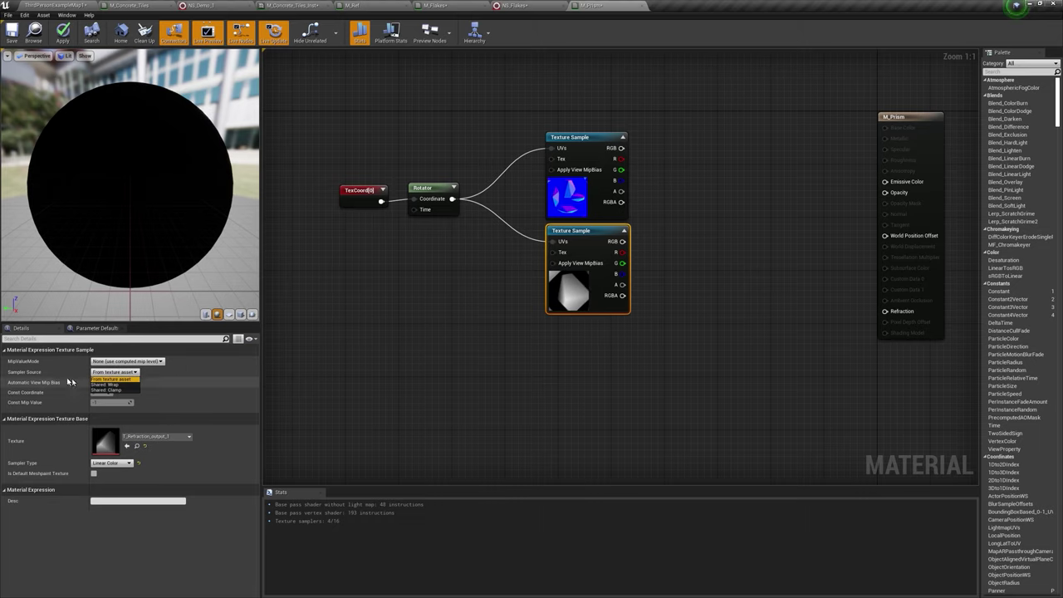
{"action": "left_click", "coordinate": [137, 390]}
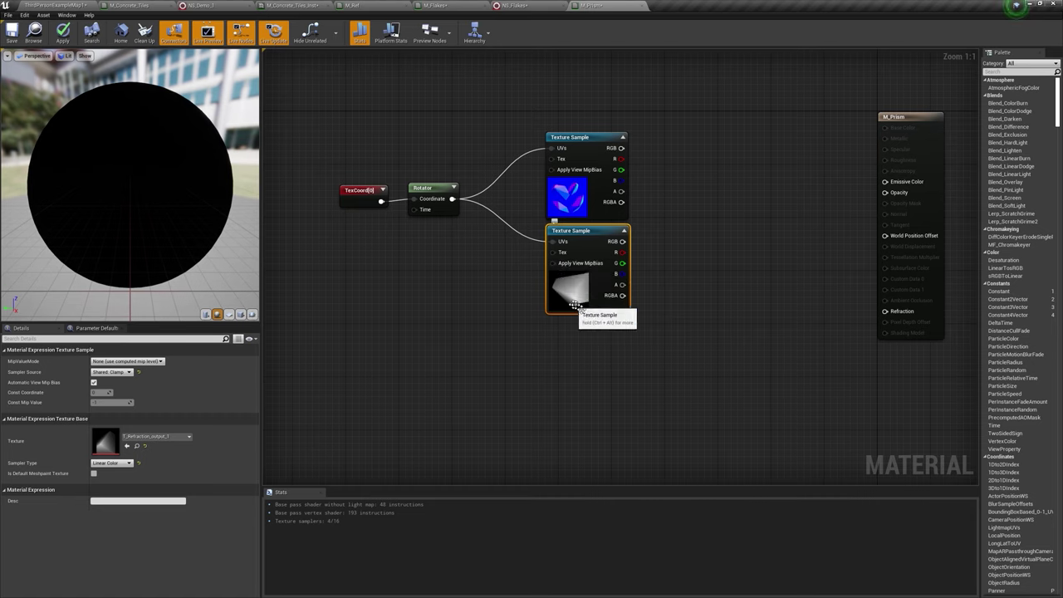
Step: Add a Particle Color node and a Lerp, driving the Lerp's Alpha from Particle Color
{"action": "right_click", "coordinate": [553, 249]}
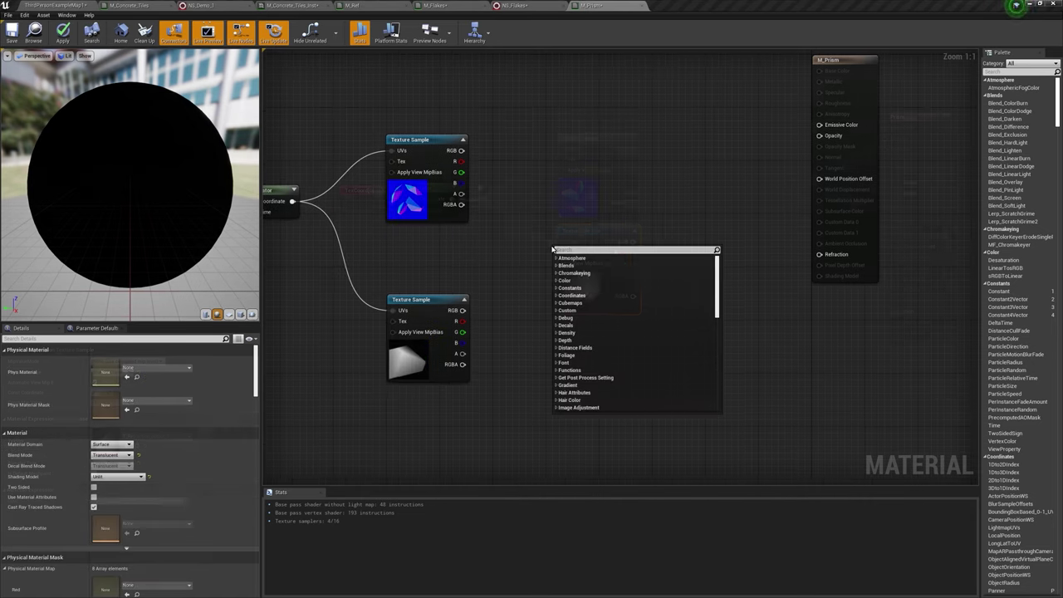
{"action": "type", "text": "particl"}
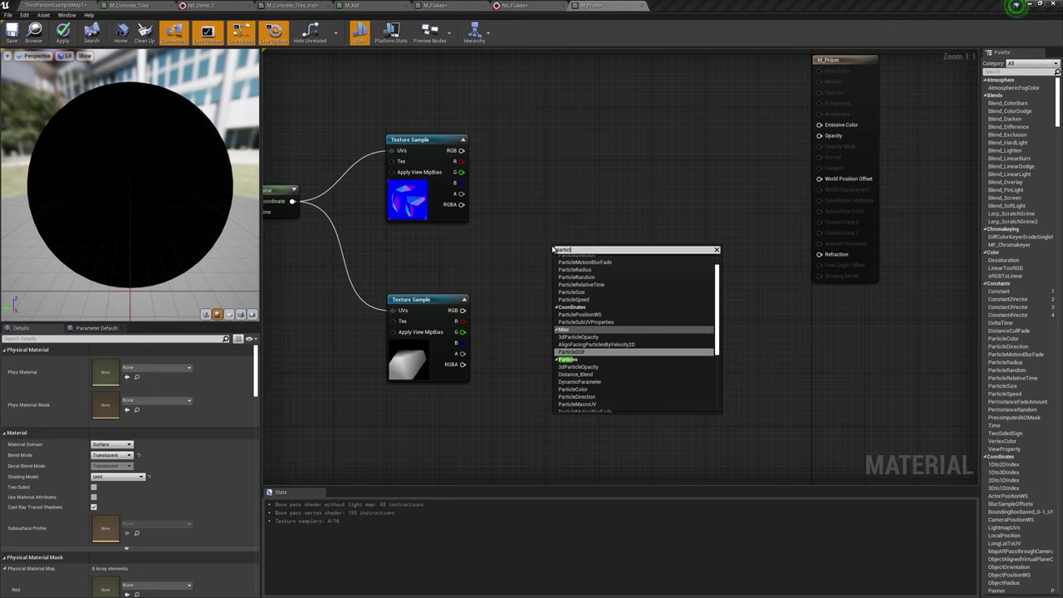
{"action": "left_click", "coordinate": [572, 388]}
{"action": "left_click", "coordinate": [640, 242]}
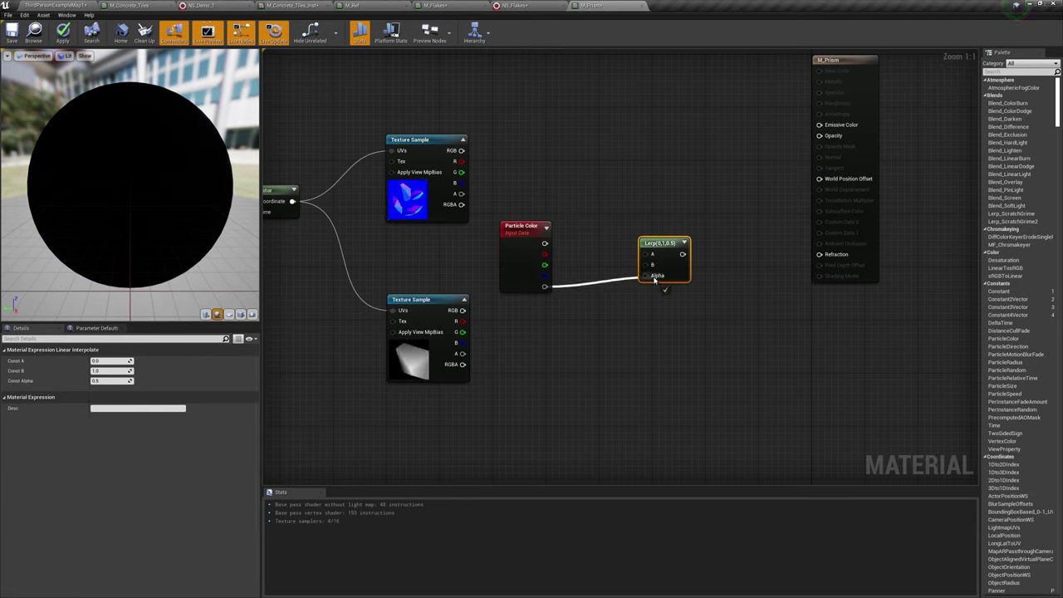
{"action": "left_click_drag", "start_coordinate": [654, 281], "coordinate": [654, 277]}
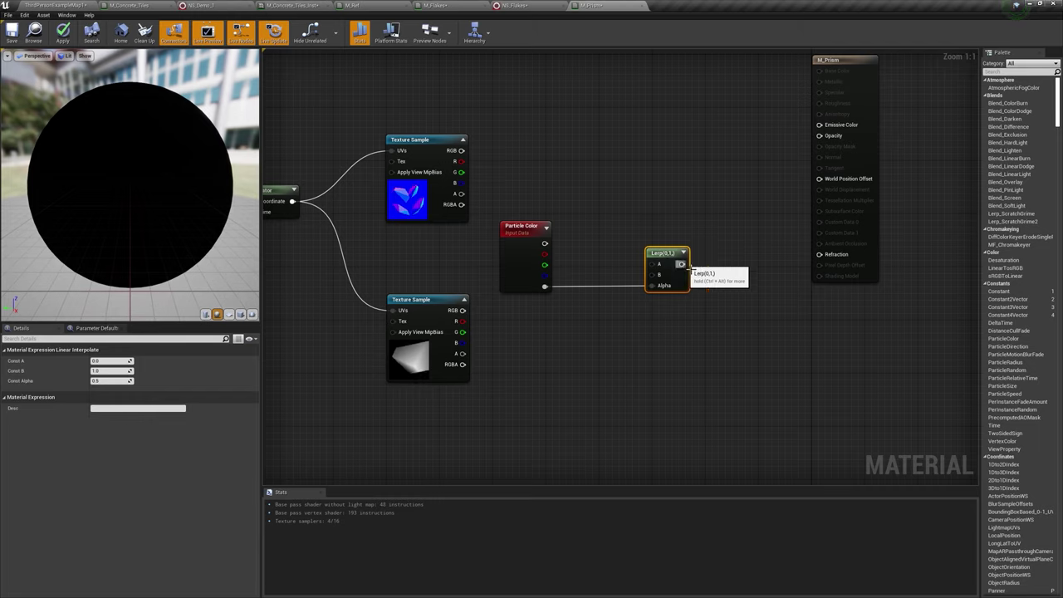
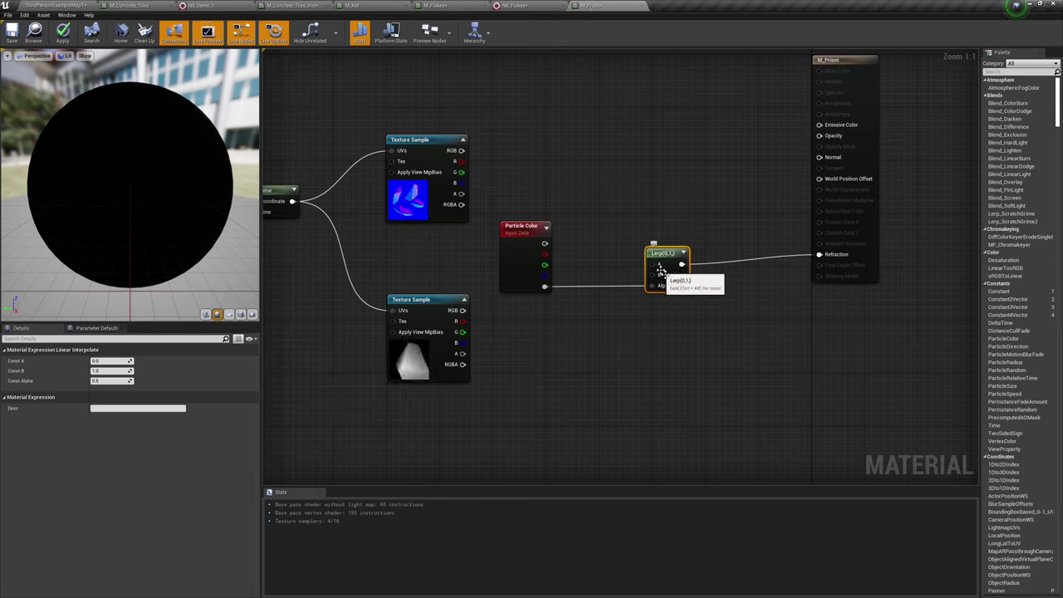
Step: Wire a 0.2 constant into the Lerp's A input, then shift it with the Particle Color and Lerp nodes
{"action": "left_click", "coordinate": [609, 246]}
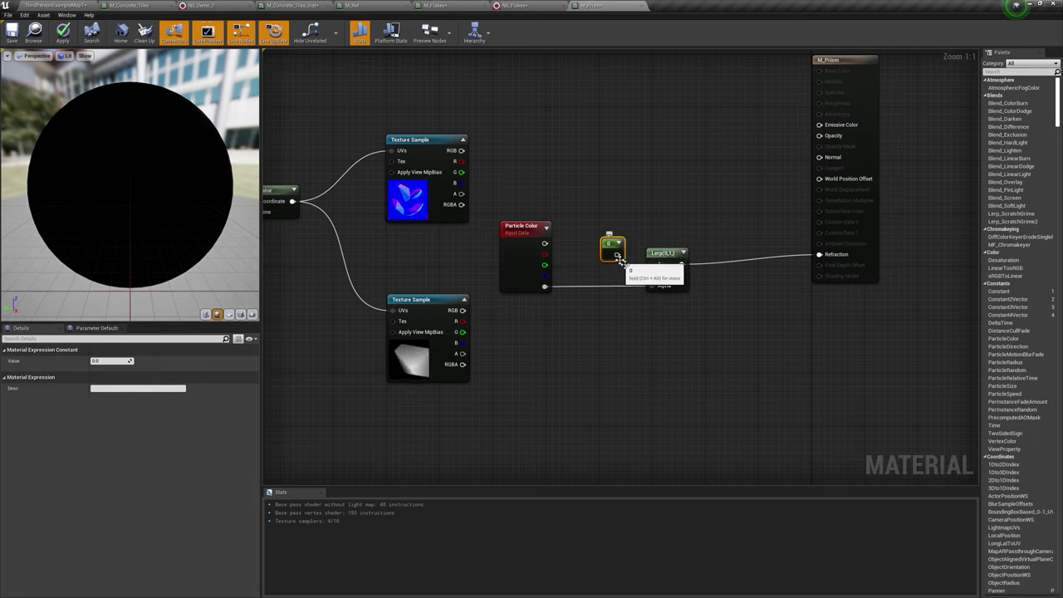
{"action": "left_click_drag", "start_coordinate": [618, 258], "coordinate": [654, 264]}
{"action": "left_click_drag", "start_coordinate": [103, 361], "coordinate": [106, 361]}
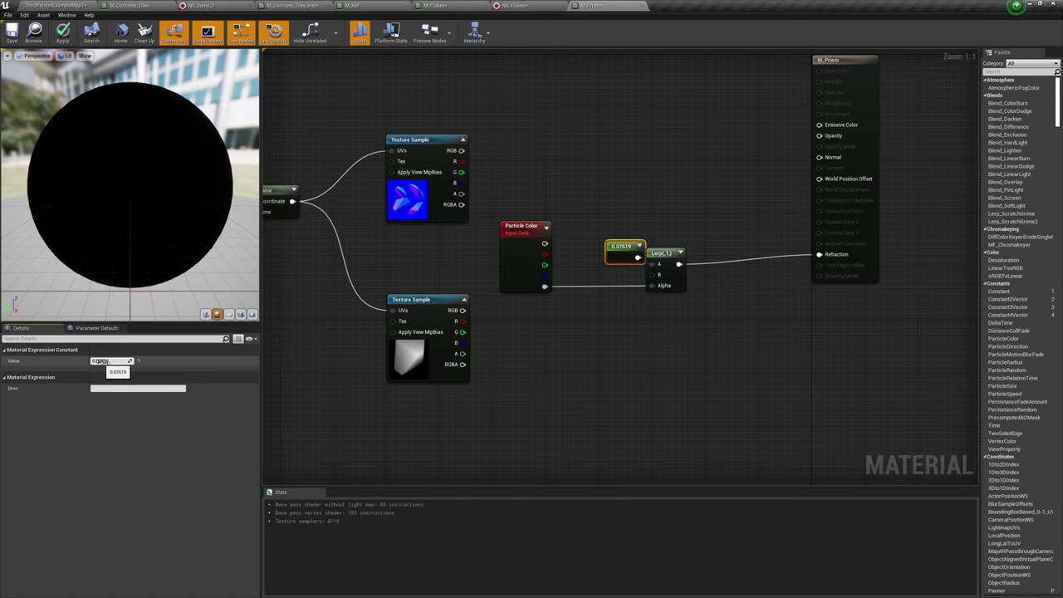
{"action": "left_click", "coordinate": [103, 362]}
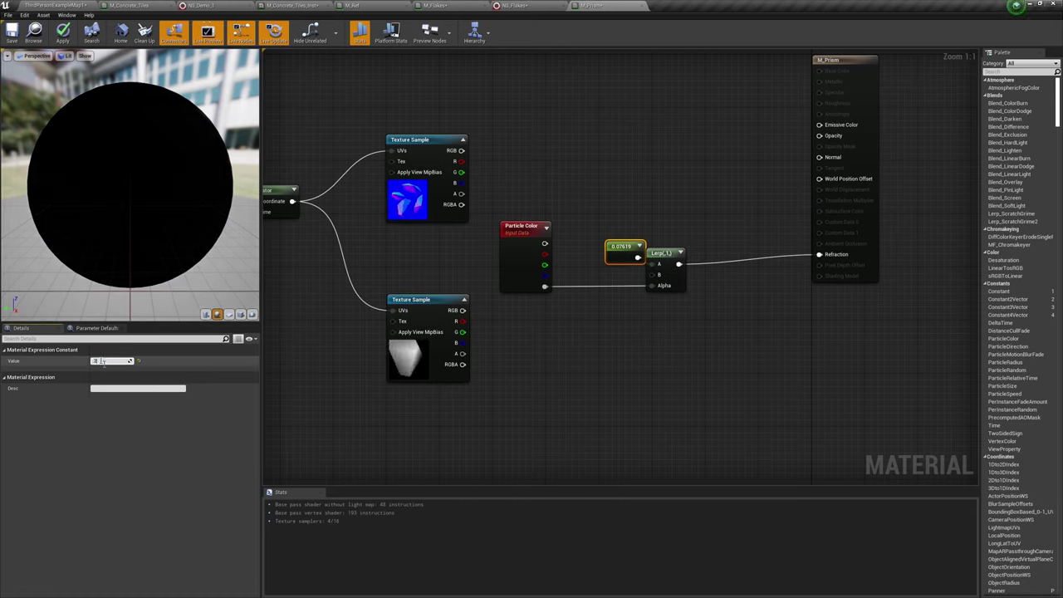
{"action": "type", "text": "0.2"}
{"action": "key", "text": "Return"}
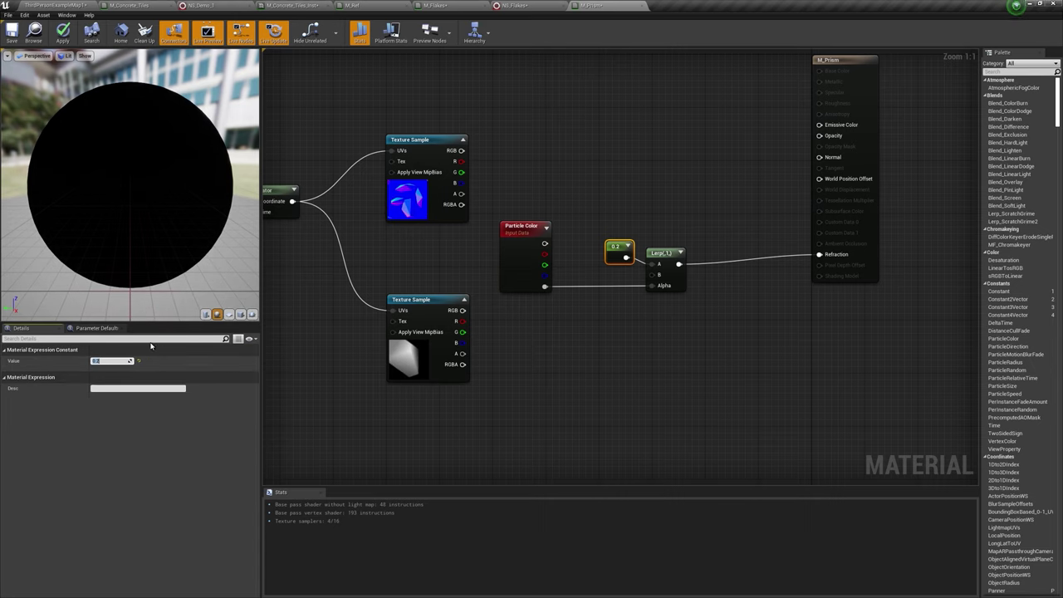
{"action": "left_click_drag", "start_coordinate": [727, 350], "coordinate": [494, 217]}
{"action": "left_click_drag", "start_coordinate": [664, 252], "coordinate": [743, 362]}
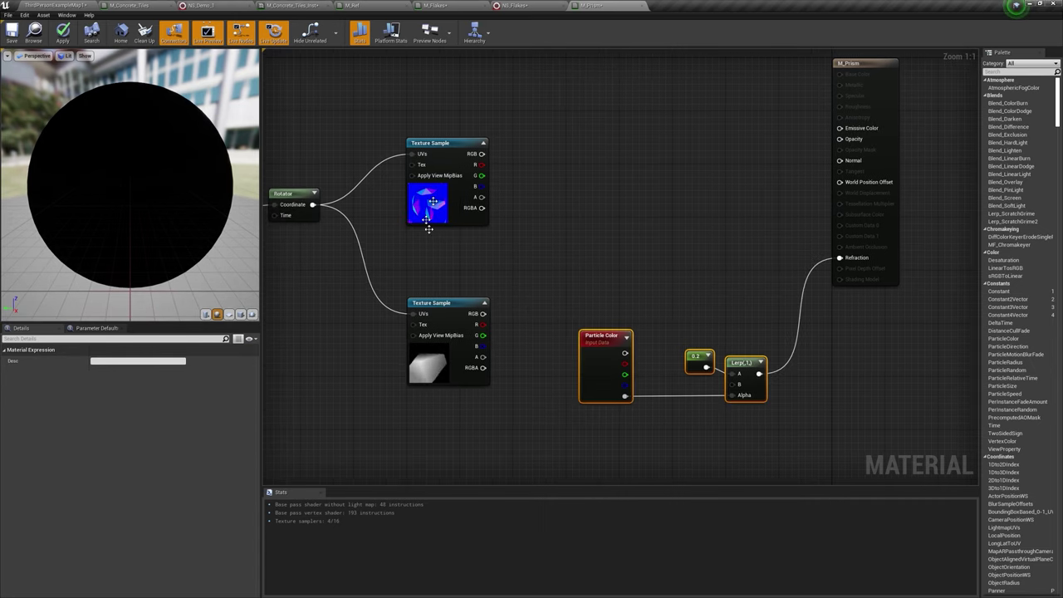
Step: Multiply the upper texture's RGB by the lower texture's red and feed the result into Normal
{"action": "left_click_drag", "start_coordinate": [461, 311], "coordinate": [452, 275]}
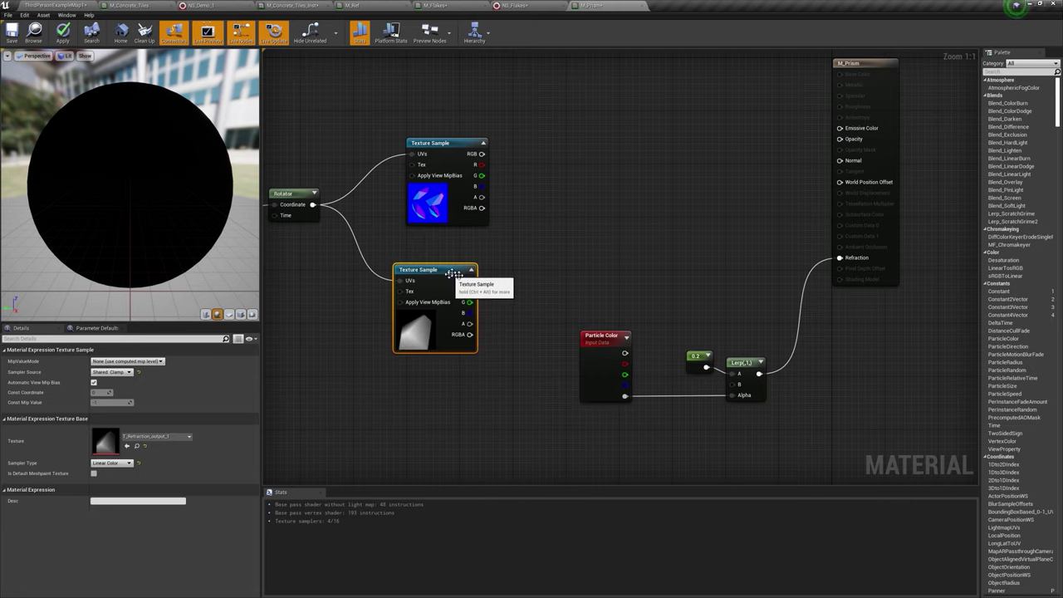
{"action": "left_click", "coordinate": [553, 164]}
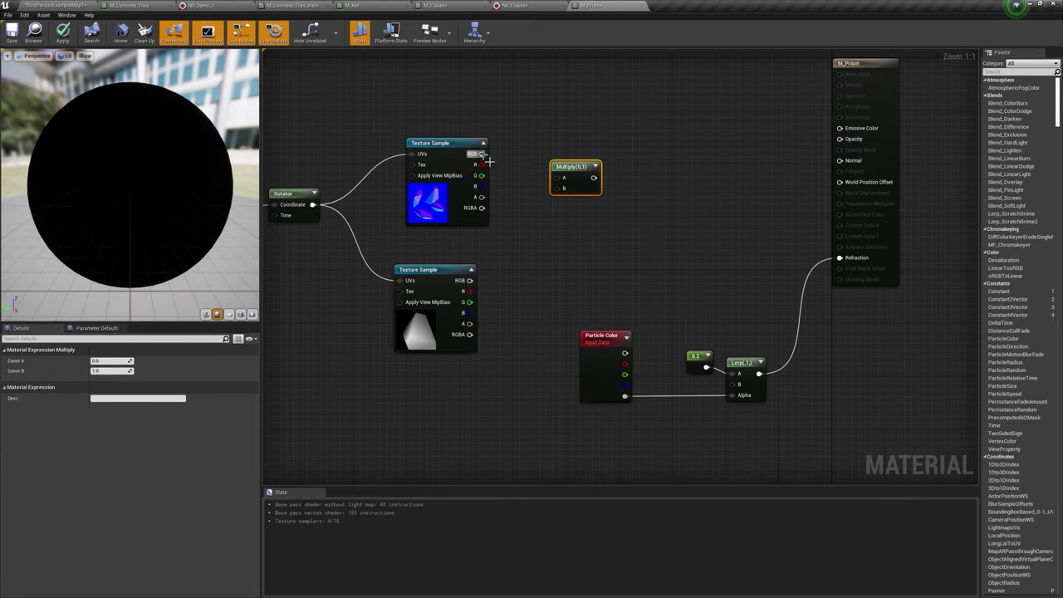
{"action": "left_click_drag", "start_coordinate": [561, 184], "coordinate": [558, 178]}
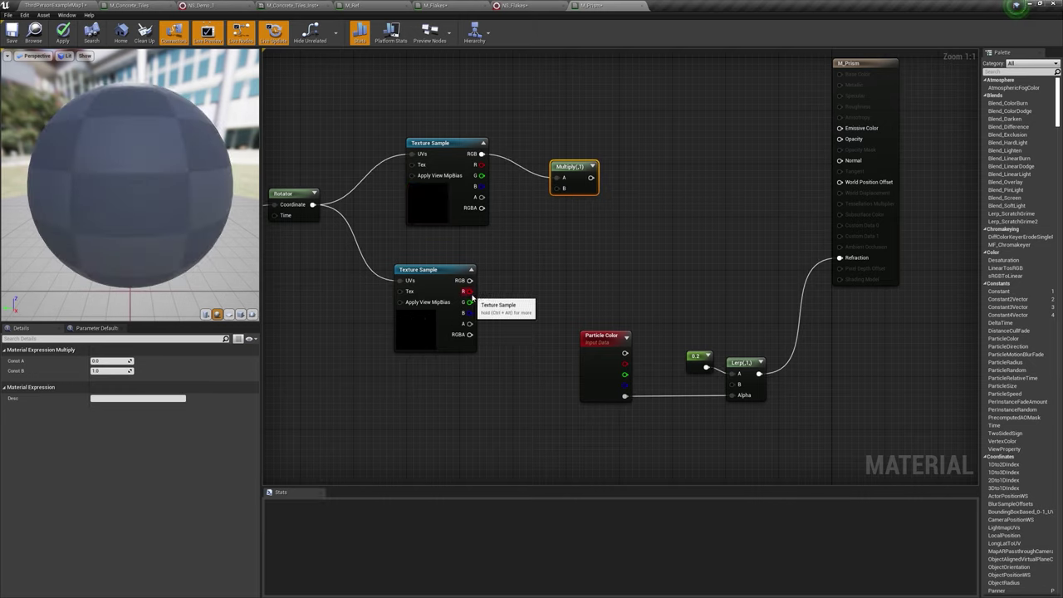
{"action": "mouse_move", "coordinate": [471, 297]}
{"action": "left_mouse_down"}
{"action": "mouse_move", "coordinate": [559, 176]}
{"action": "mouse_move", "coordinate": [562, 191]}
{"action": "mouse_move", "coordinate": [571, 150]}
{"action": "mouse_move", "coordinate": [757, 157]}
{"action": "left_mouse_up"}
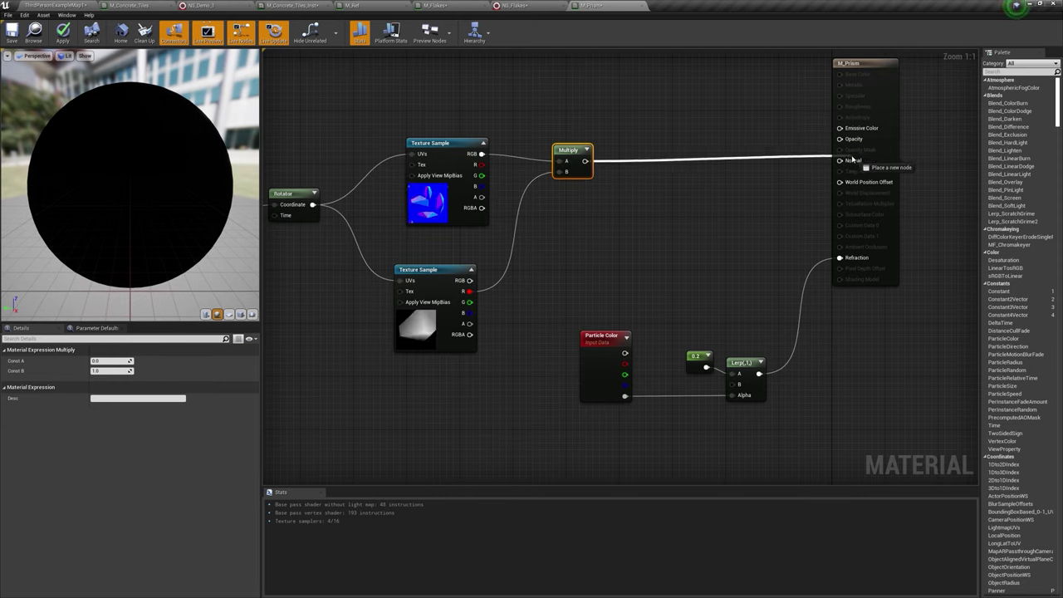
{"action": "left_click_drag", "start_coordinate": [849, 161], "coordinate": [847, 160]}
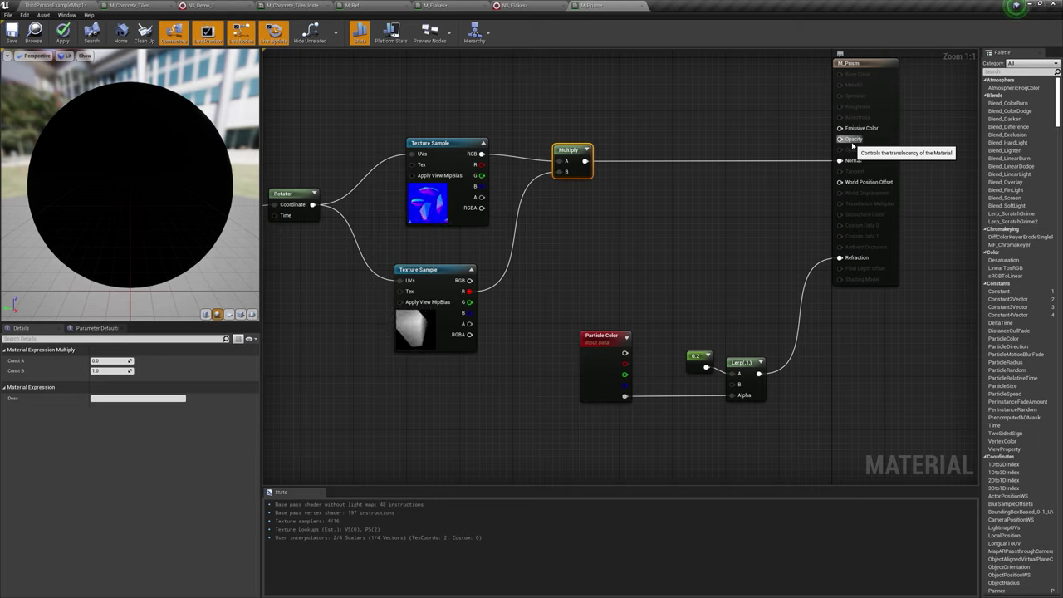
Step: Connect a 0 constant to Opacity and apply the material
{"action": "left_click", "coordinate": [749, 138]}
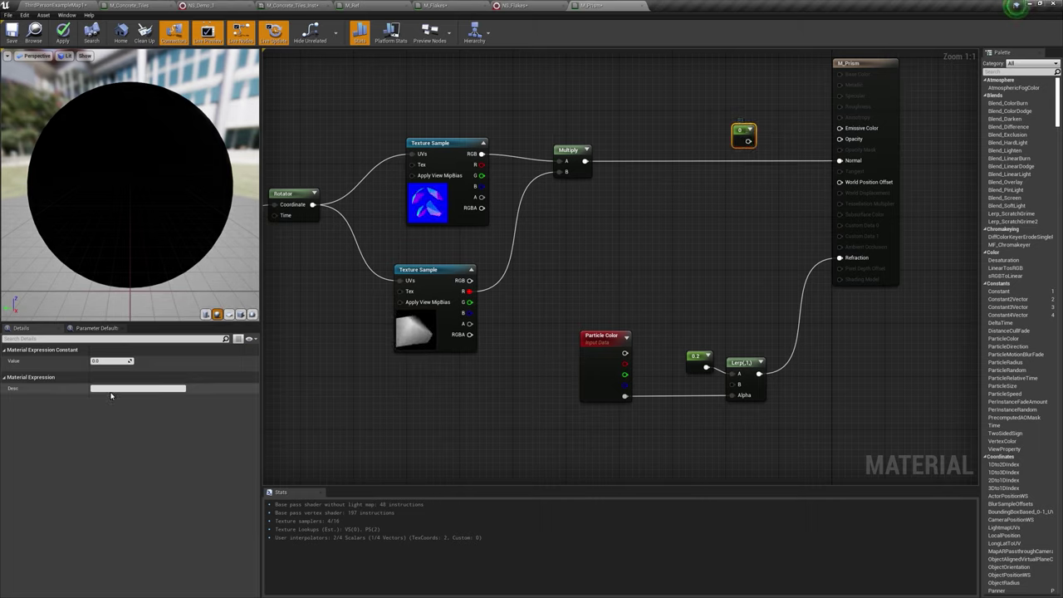
{"action": "left_click_drag", "start_coordinate": [748, 141], "coordinate": [841, 140]}
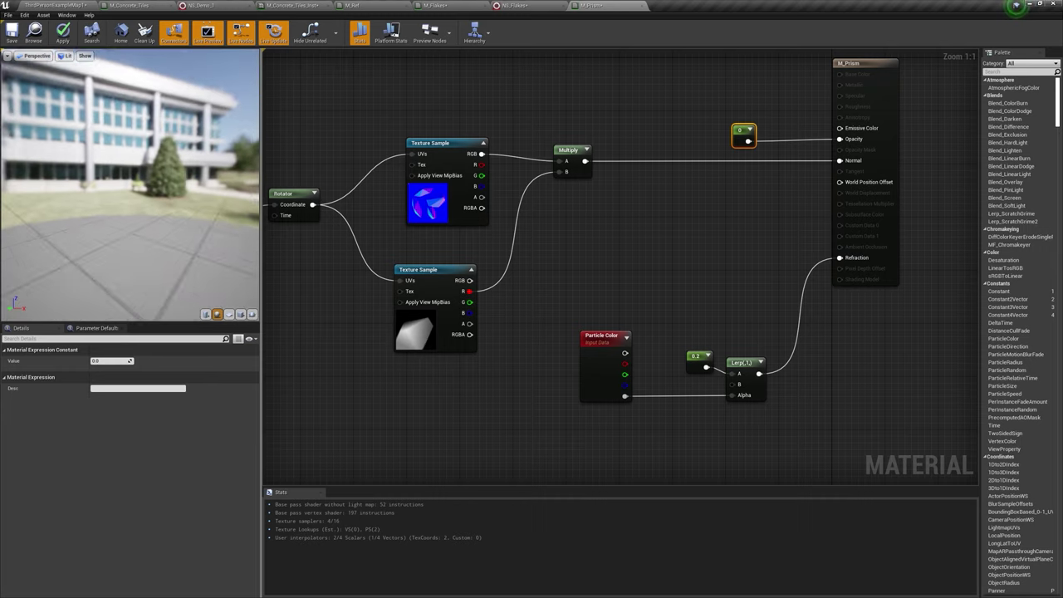
{"action": "left_click_drag", "start_coordinate": [125, 182], "coordinate": [133, 186]}
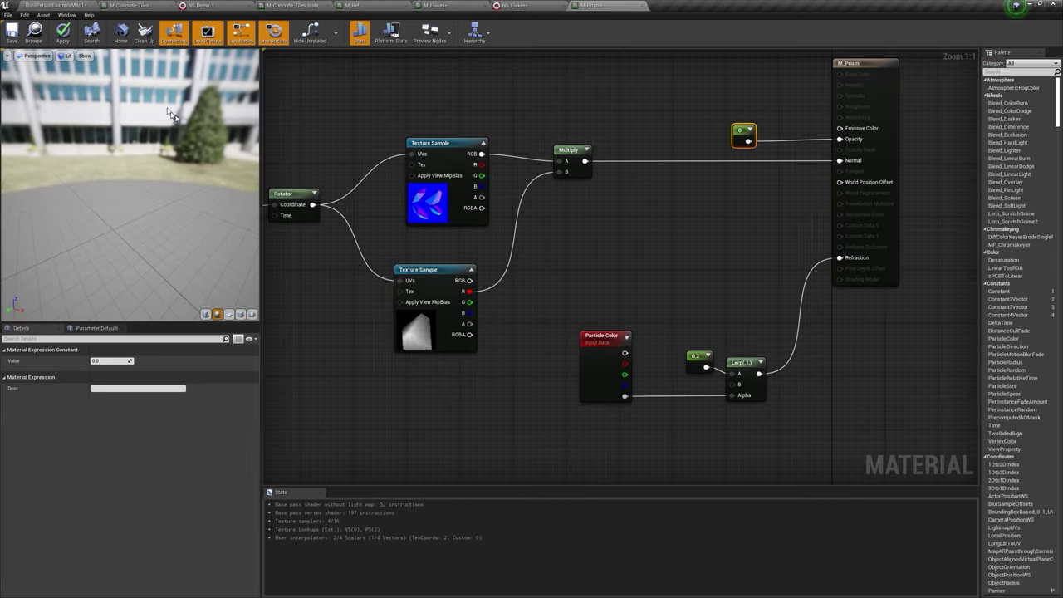
{"action": "left_click", "coordinate": [67, 35]}
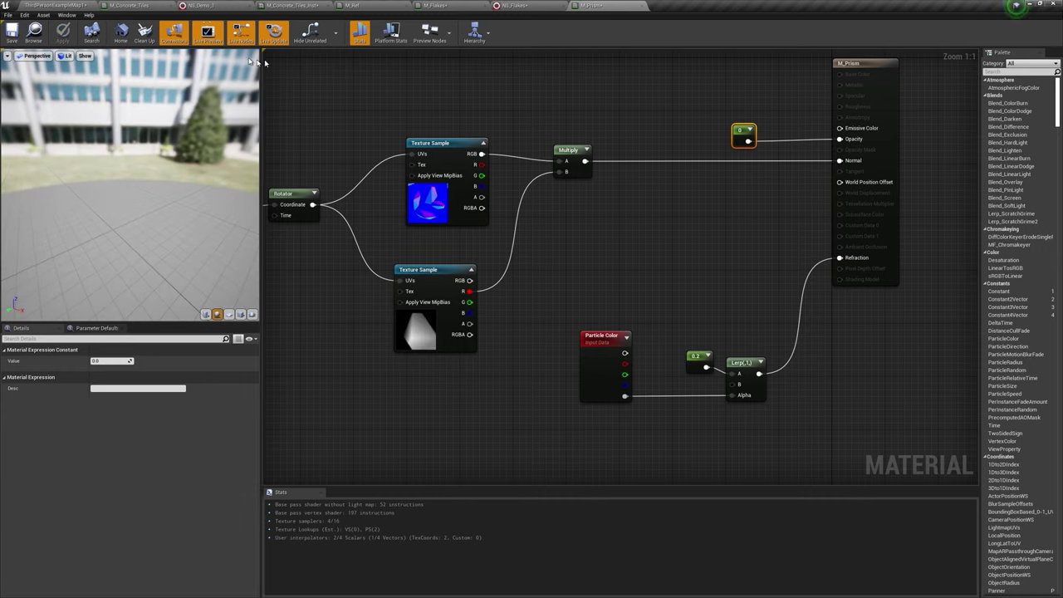
{"action": "left_click_drag", "start_coordinate": [229, 191], "coordinate": [166, 193]}
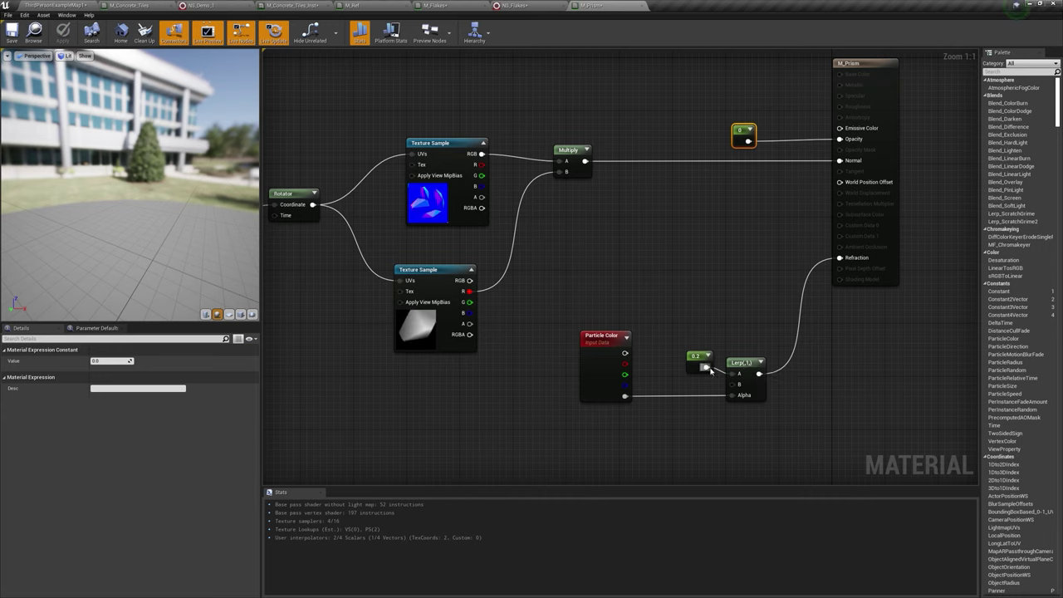
Step: Preview M_Prism on a cube and reconnect the Lerp output to Refraction
{"action": "left_click_drag", "start_coordinate": [708, 368], "coordinate": [840, 258]}
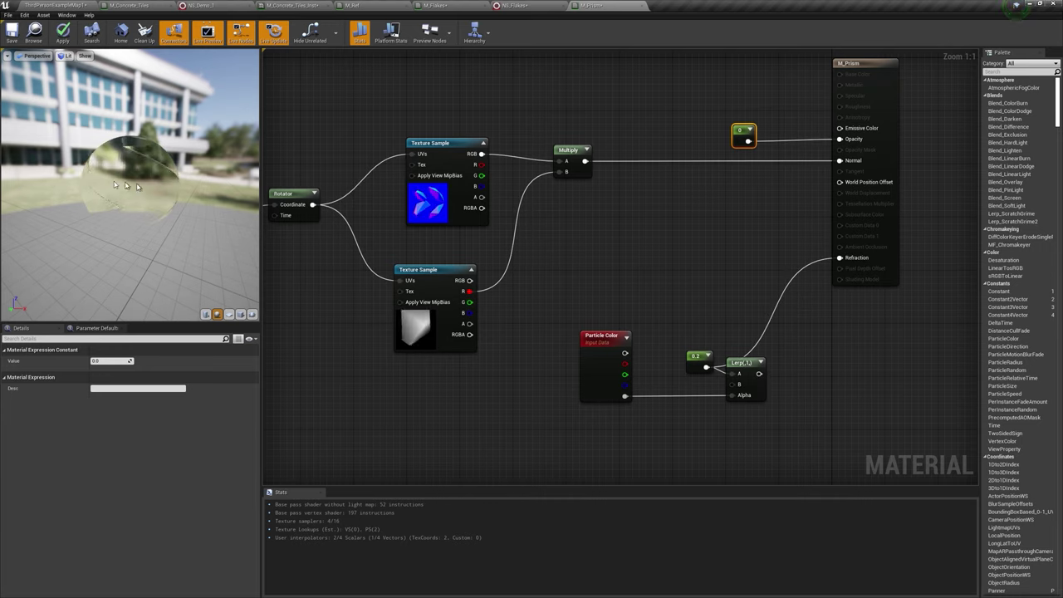
{"action": "left_click", "coordinate": [229, 314]}
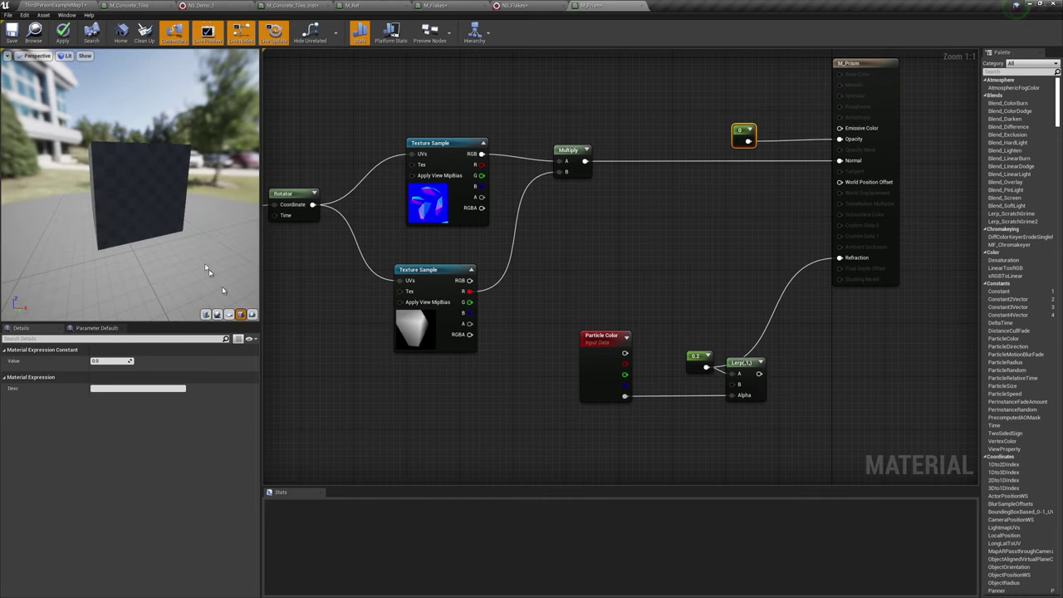
{"action": "left_click", "coordinate": [239, 313]}
{"action": "mouse_move", "coordinate": [165, 190]}
{"action": "left_mouse_down"}
{"action": "mouse_move", "coordinate": [133, 189]}
{"action": "mouse_move", "coordinate": [150, 192]}
{"action": "left_mouse_up"}
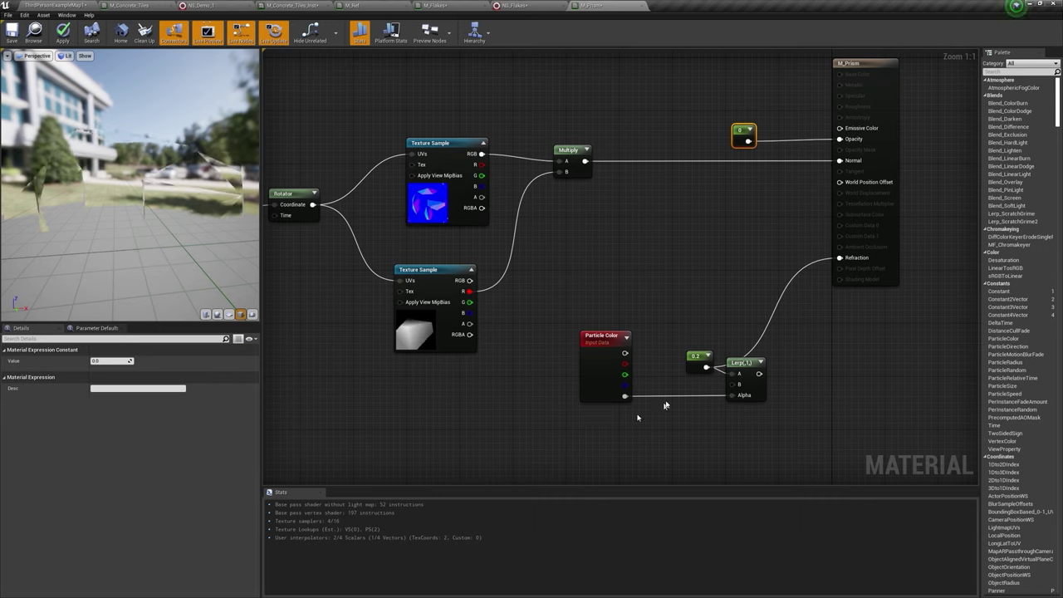
{"action": "left_click_drag", "start_coordinate": [758, 373], "coordinate": [750, 319]}
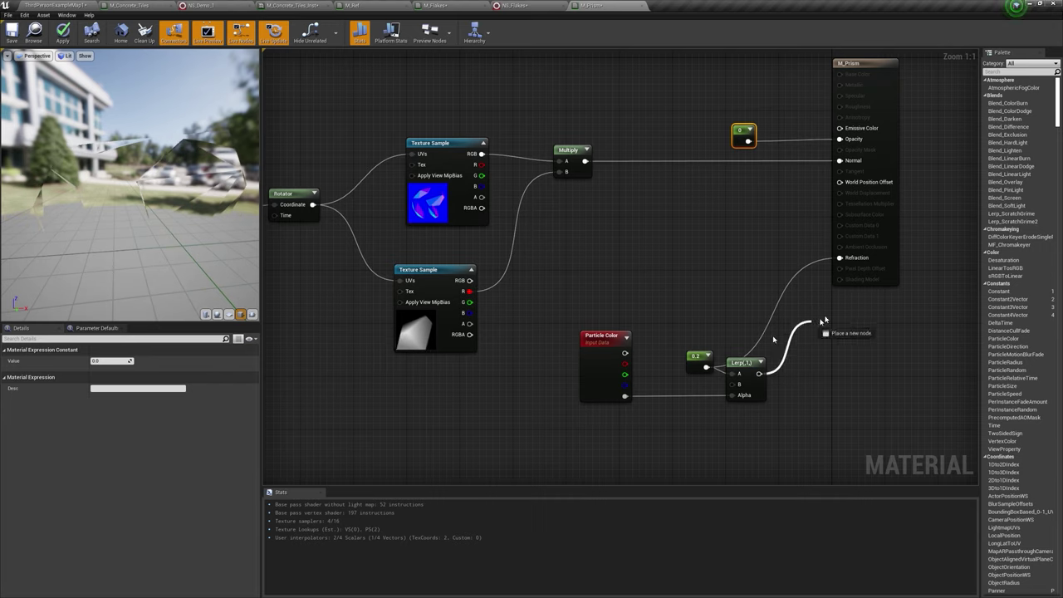
{"action": "left_click_drag", "start_coordinate": [851, 259], "coordinate": [852, 258]}
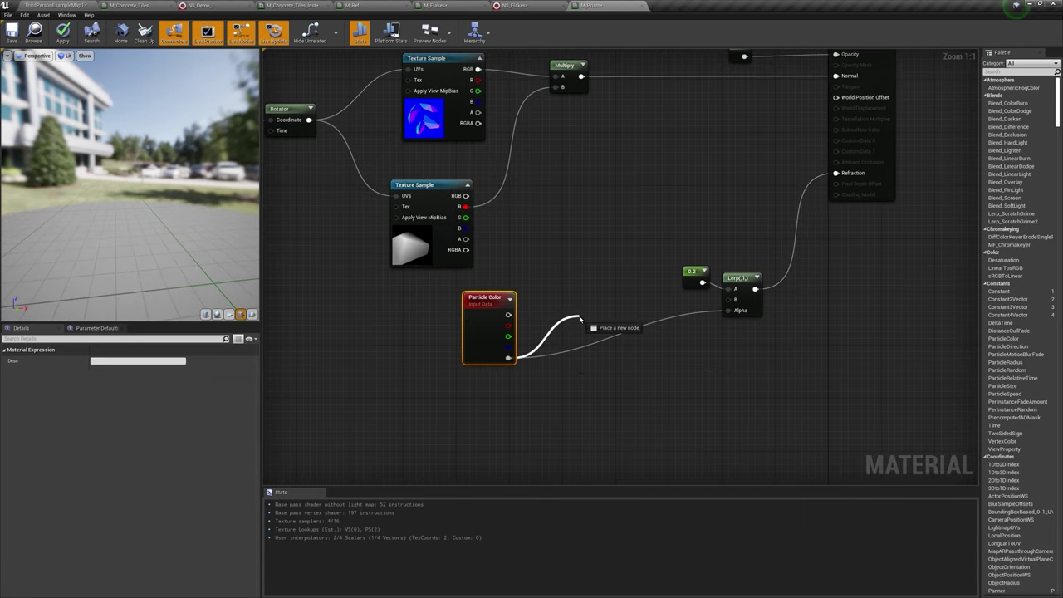
Step: Insert a 1-x node between Particle Color alpha and Lerp Alpha, apply, and go to NS_Flakes
{"action": "mouse_move", "coordinate": [613, 313]}
{"action": "left_mouse_down"}
{"action": "mouse_move", "coordinate": [597, 340]}
{"action": "mouse_move", "coordinate": [731, 311]}
{"action": "left_mouse_up"}
{"action": "type", "text": "1-x"}
{"action": "key", "text": "Return"}
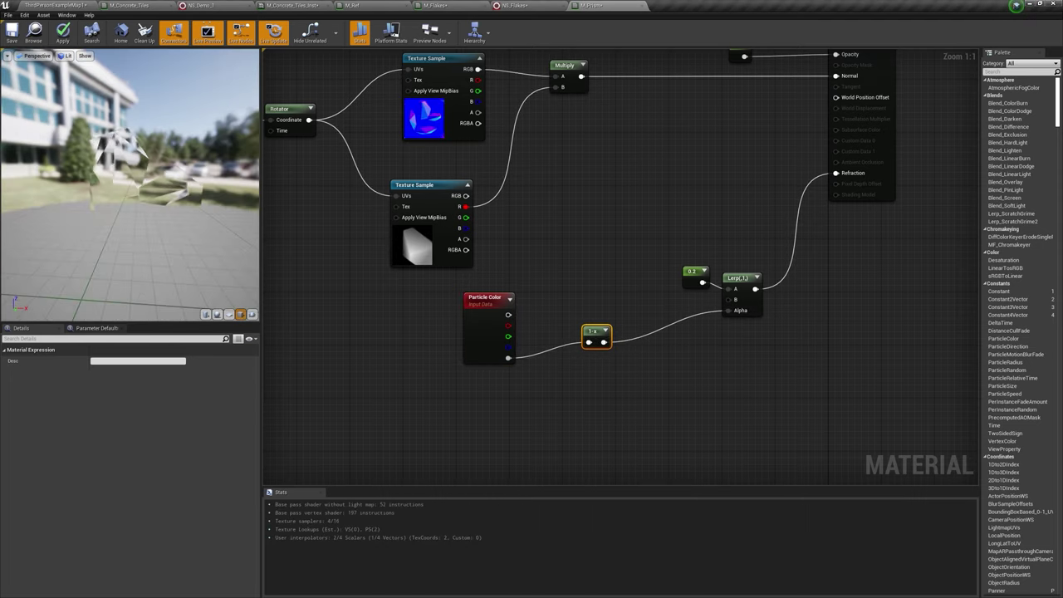
{"action": "left_click", "coordinate": [62, 33]}
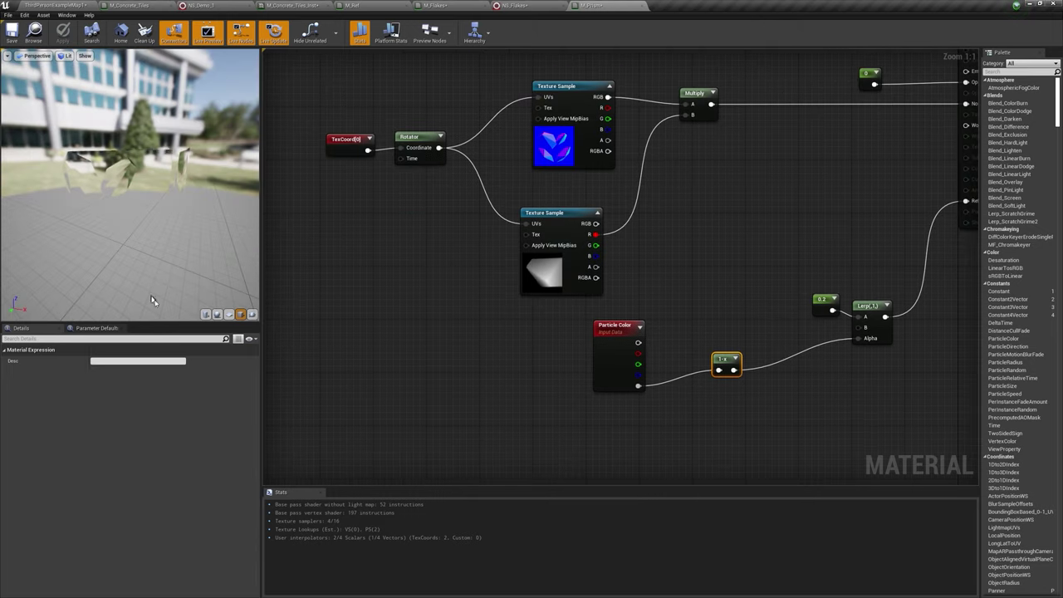
{"action": "left_click", "coordinate": [517, 5]}
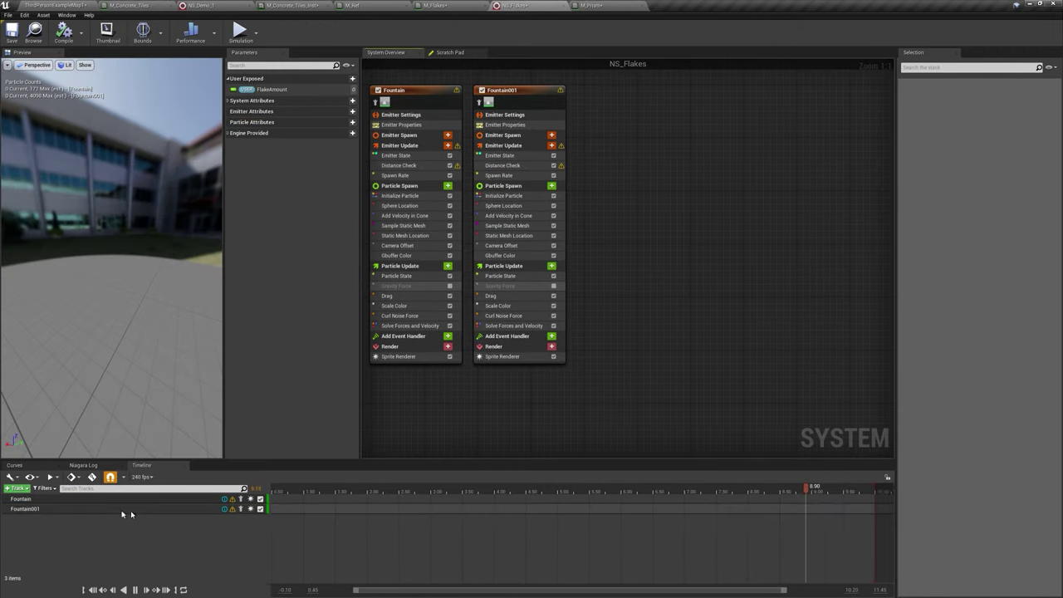
Step: Duplicate the Fountain001 emitter and rename the copy to refraction
{"action": "left_click", "coordinate": [111, 509]}
{"action": "right_click", "coordinate": [112, 510]}
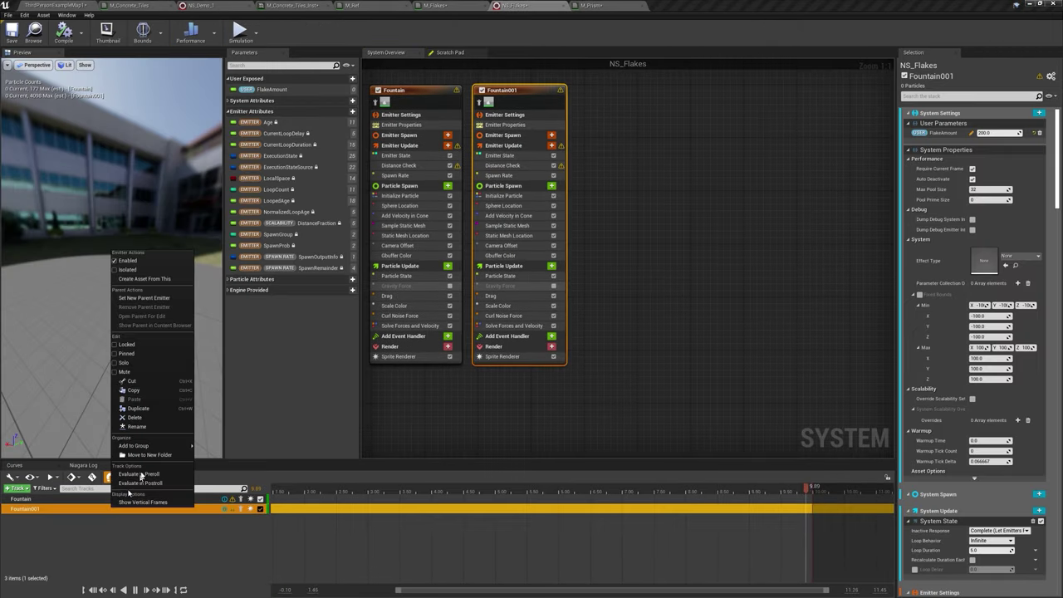
{"action": "left_click", "coordinate": [149, 408]}
{"action": "left_click", "coordinate": [54, 520]}
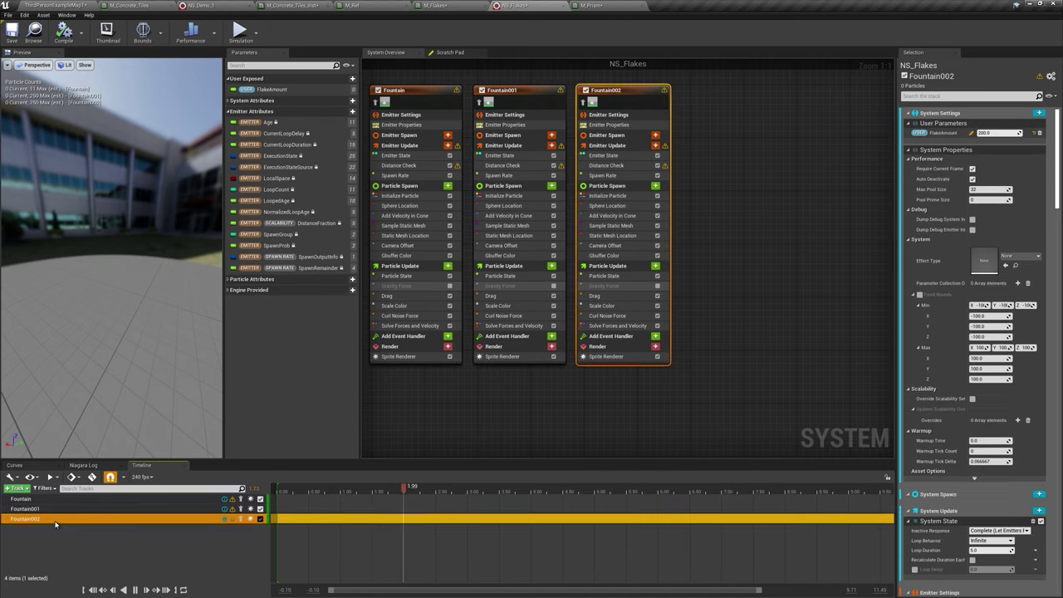
{"action": "right_click", "coordinate": [56, 523]}
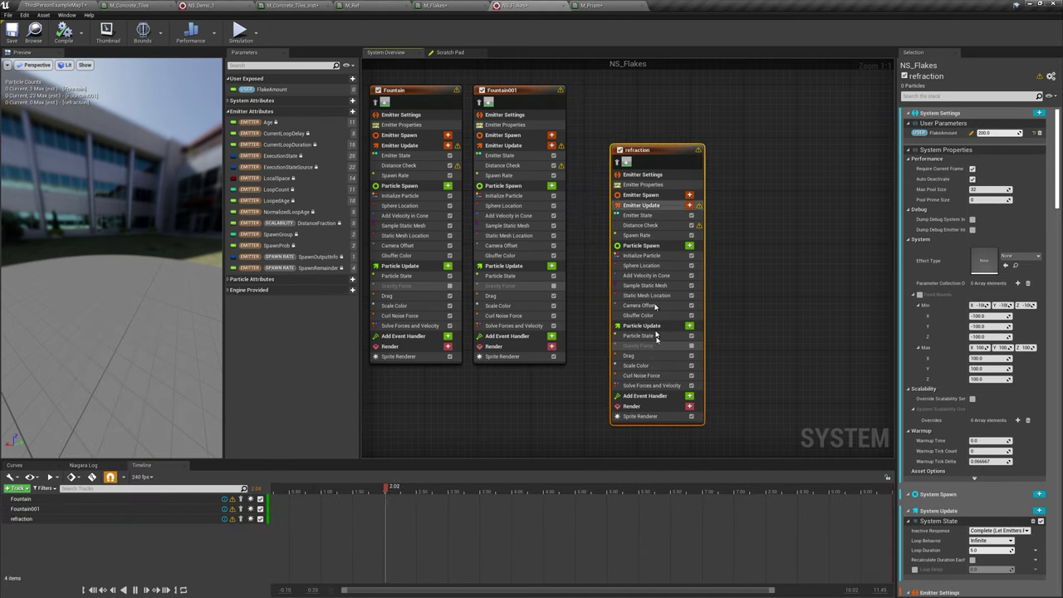
{"action": "left_click", "coordinate": [660, 415]}
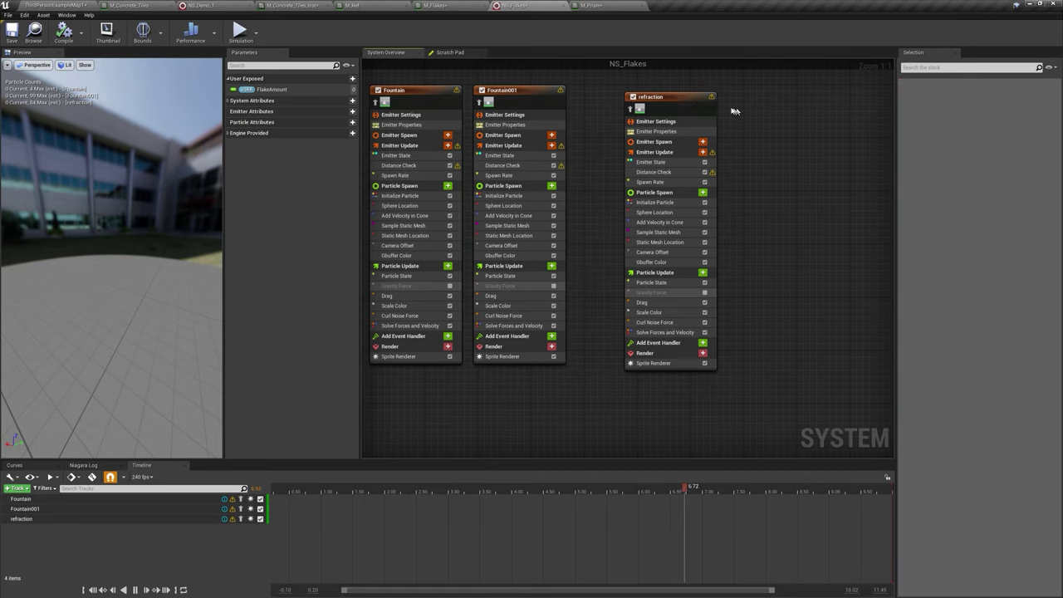
{"action": "left_click", "coordinate": [600, 6]}
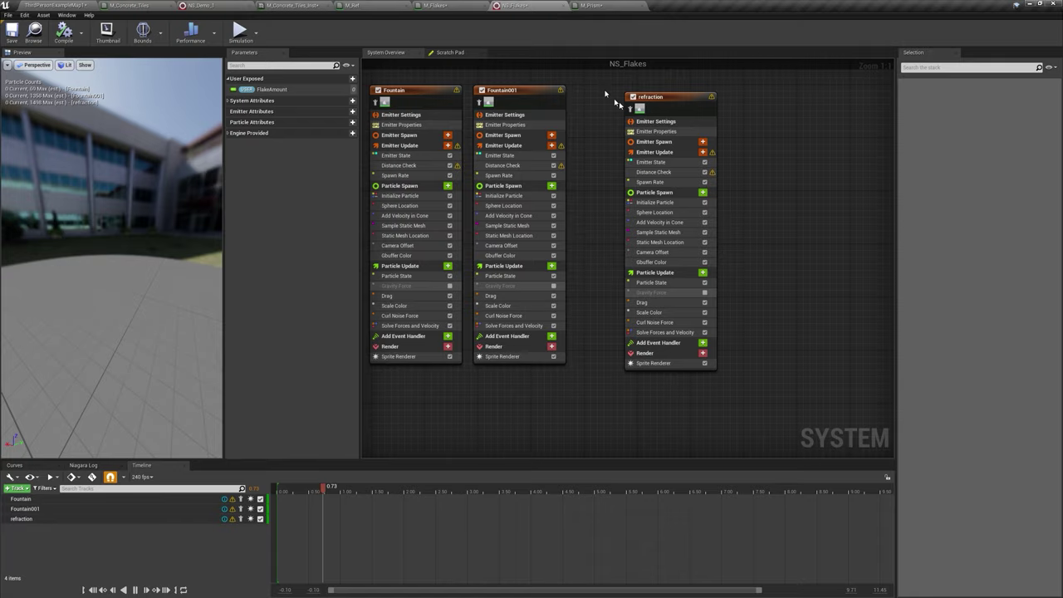
Step: Set the refraction emitter's Uniform Sprite Size Min to 40 in Initialize Particle
{"action": "left_click", "coordinate": [656, 363]}
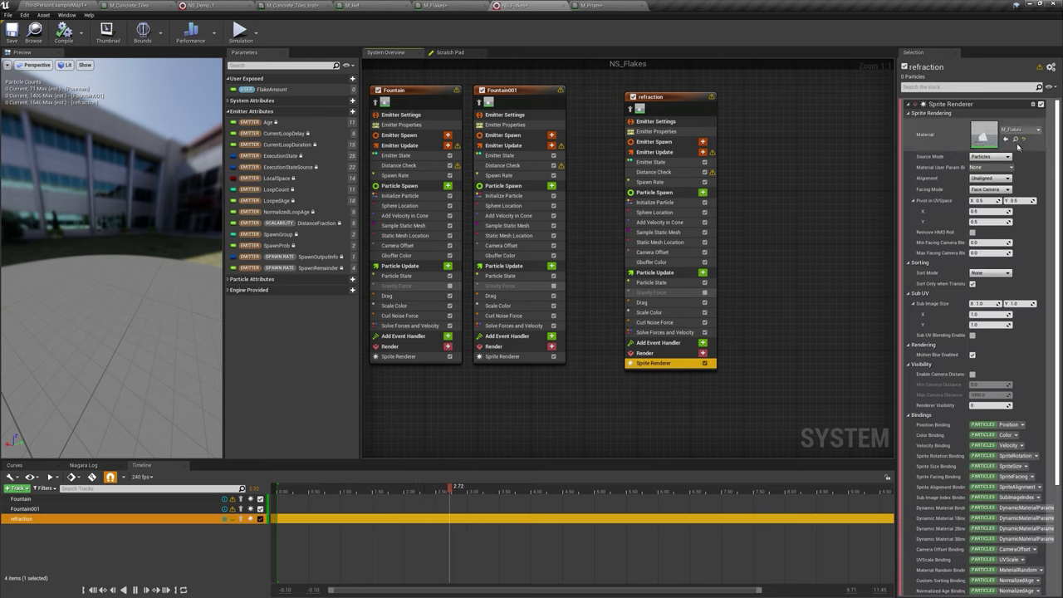
{"action": "left_click", "coordinate": [664, 181]}
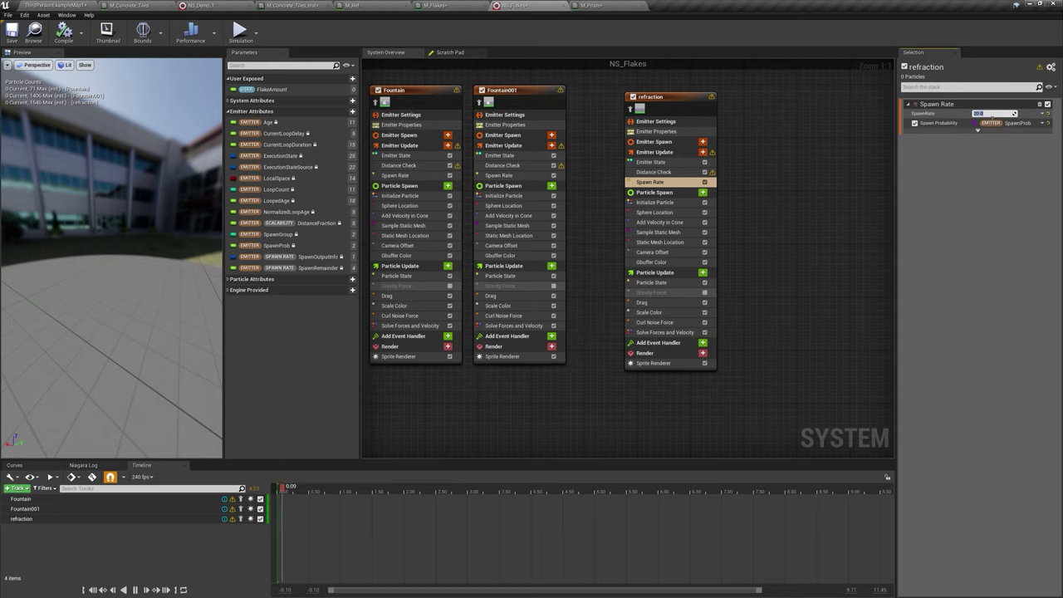
{"action": "left_click", "coordinate": [656, 202]}
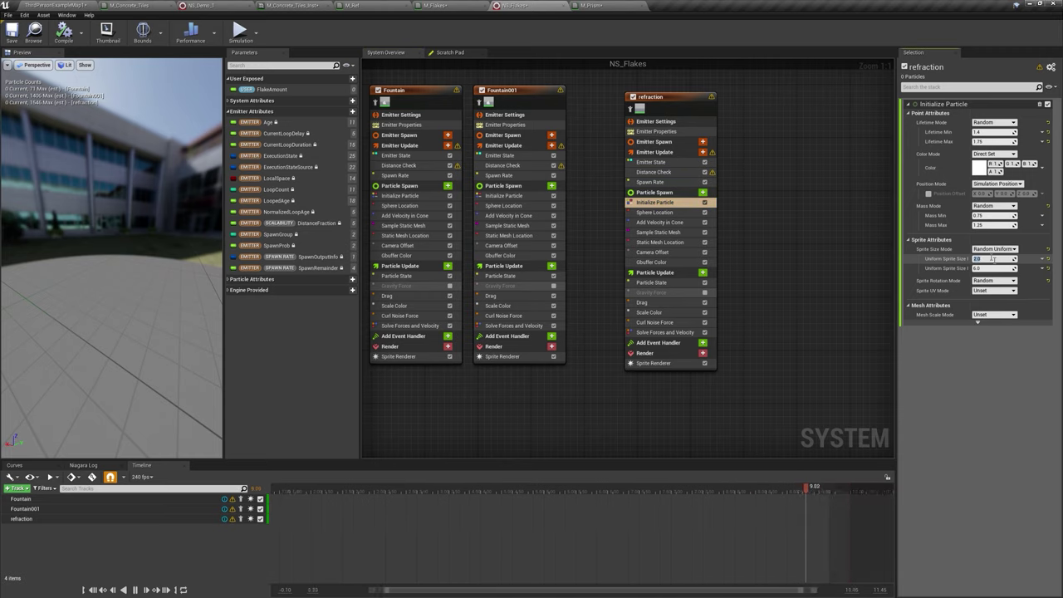
{"action": "type", "text": "40"}
{"action": "key", "text": "Return"}
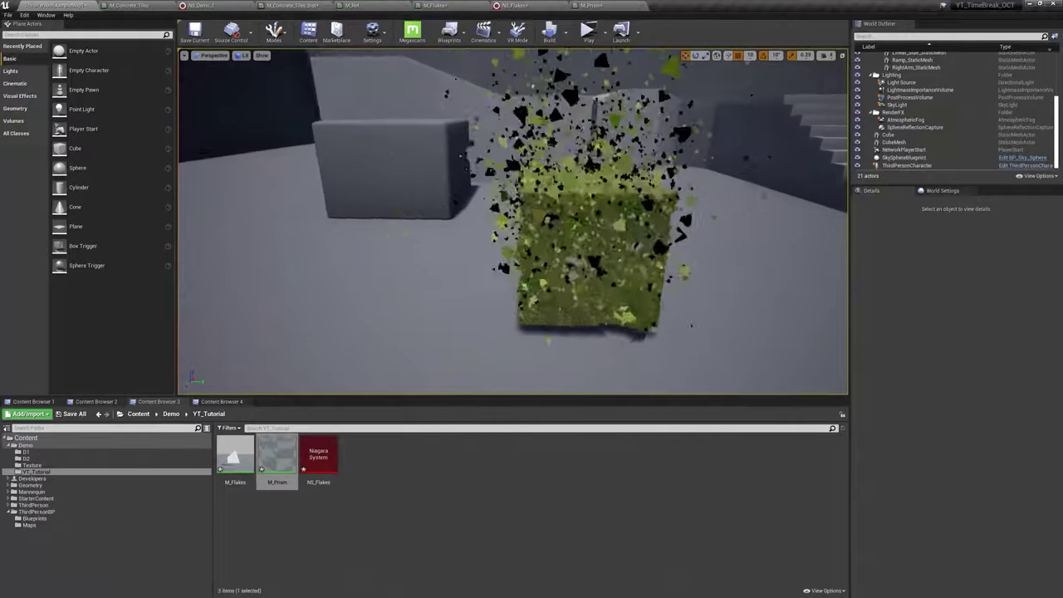
Step: Fly the viewport closer to the flake-covered grass cube and return to NS_Flakes
{"action": "mouse_move", "coordinate": [566, 210]}
{"action": "right_mouse_down"}
{"action": "mouse_move", "coordinate": [581, 216]}
{"action": "mouse_move", "coordinate": [531, 220]}
{"action": "mouse_move", "coordinate": [605, 102]}
{"action": "right_mouse_up"}
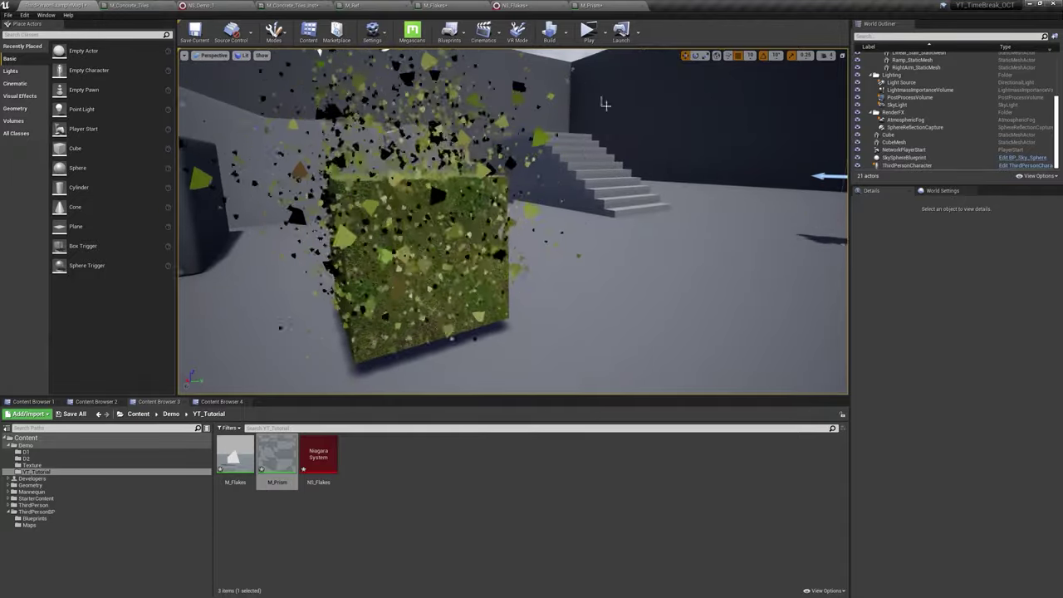
{"action": "left_click", "coordinate": [523, 5]}
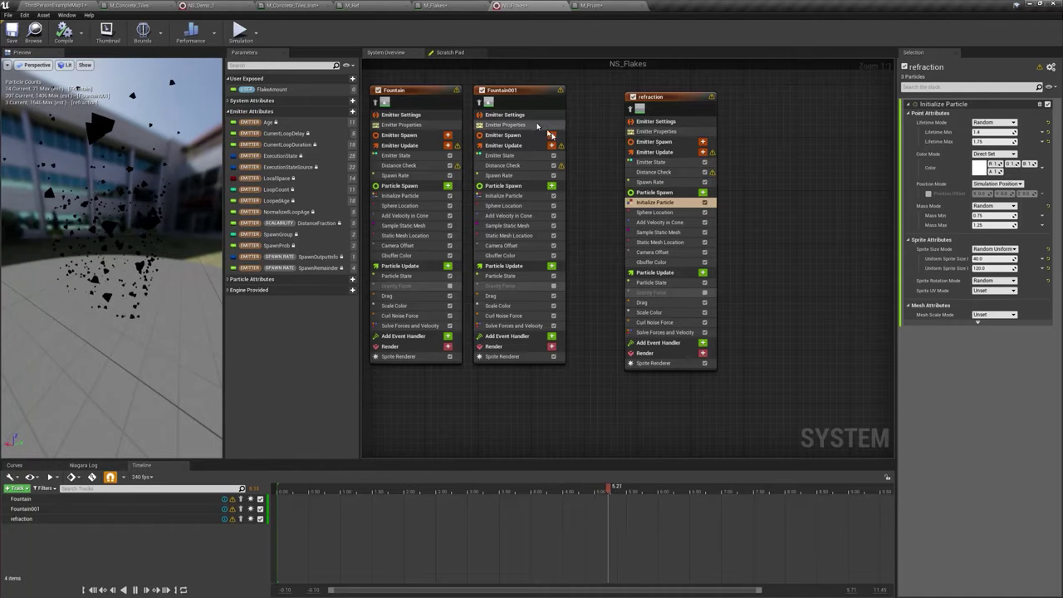
Step: Disable the Fountain001 emitter
{"action": "left_click", "coordinate": [539, 162]}
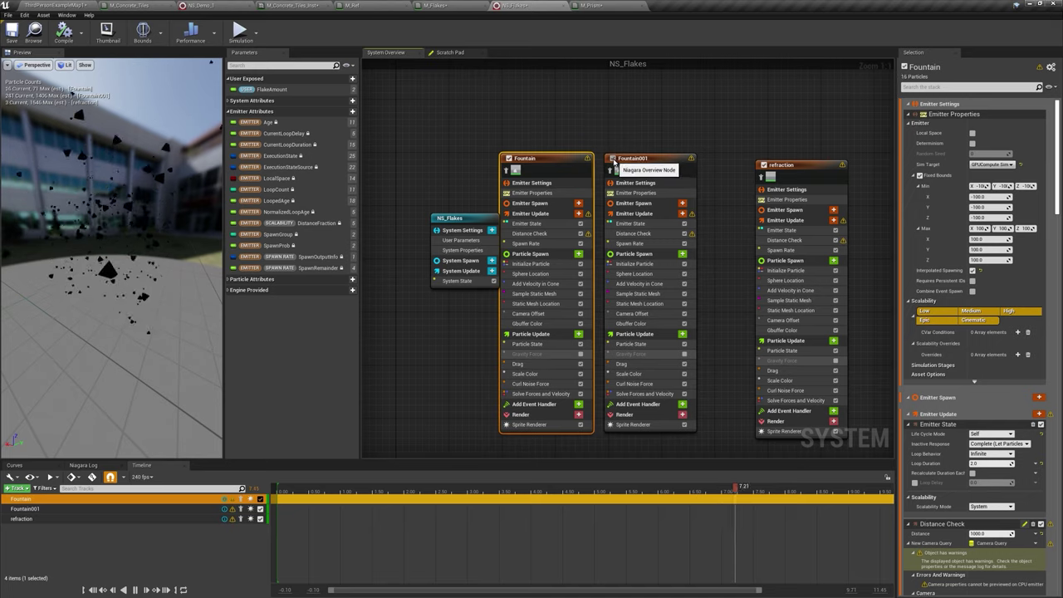
{"action": "left_click", "coordinate": [611, 158]}
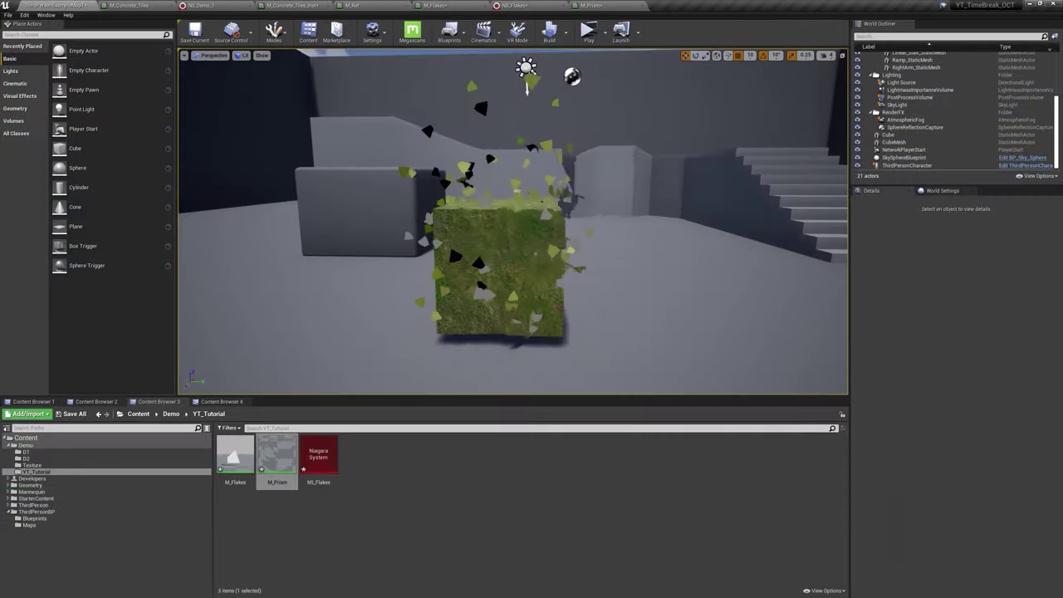
{"action": "scroll", "coordinate": [529, 63], "scroll_direction": "up", "scroll_amount": 10}
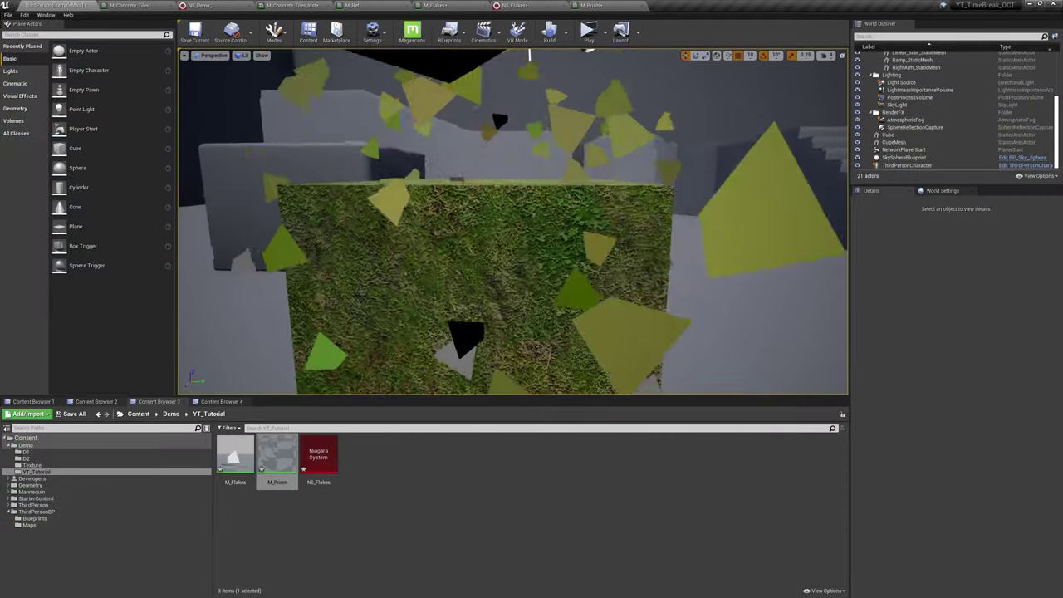
{"action": "left_click", "coordinate": [517, 5]}
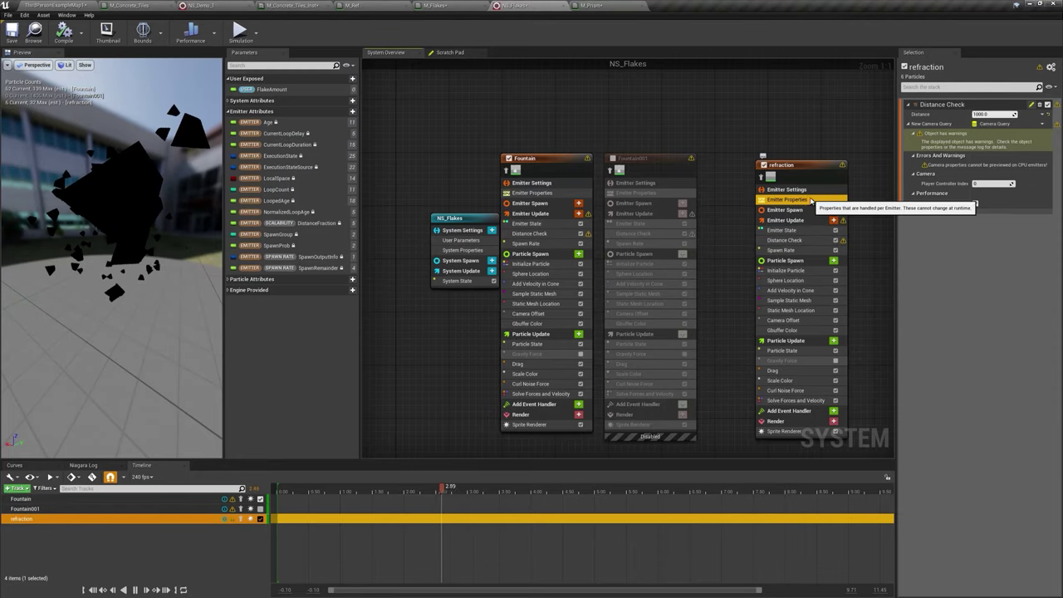
Step: Set refraction's Sim Target to CPUSim and delete its erroring Gbuffer Color module
{"action": "left_click", "coordinate": [786, 199]}
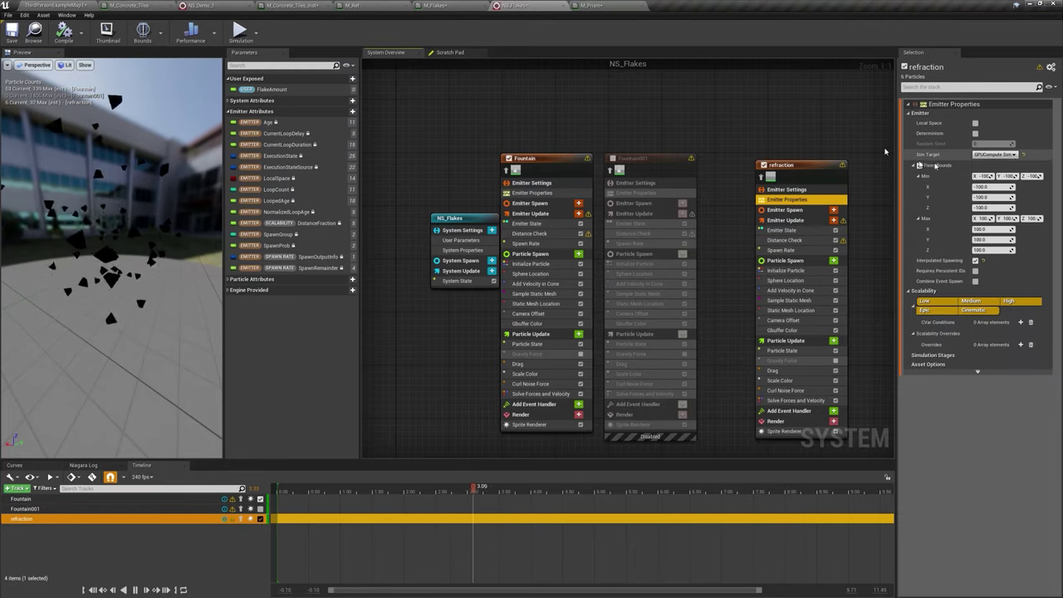
{"action": "left_click", "coordinate": [993, 154]}
{"action": "left_click", "coordinate": [984, 162]}
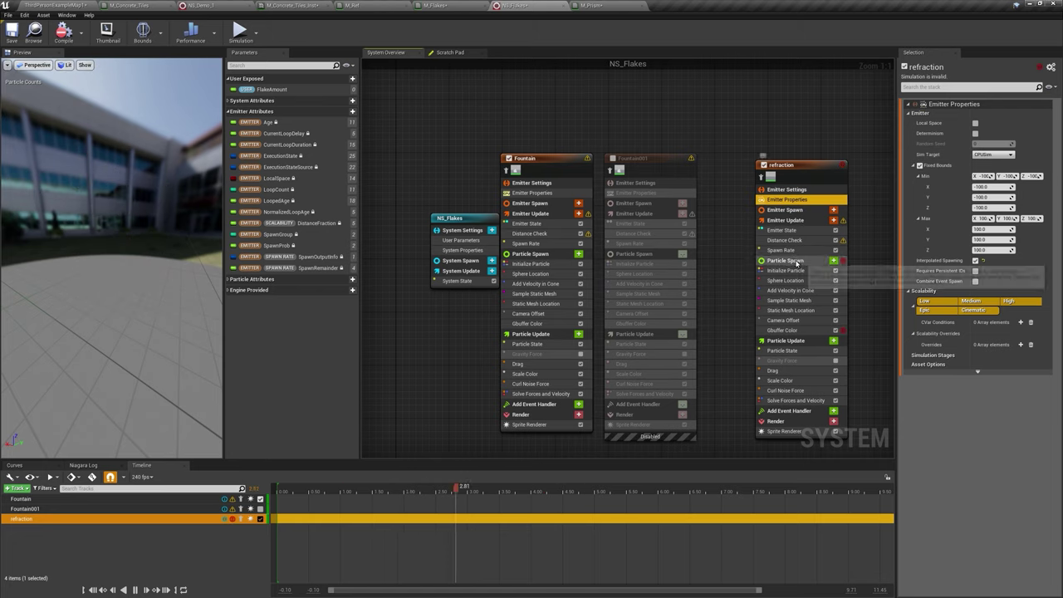
{"action": "left_click", "coordinate": [788, 330]}
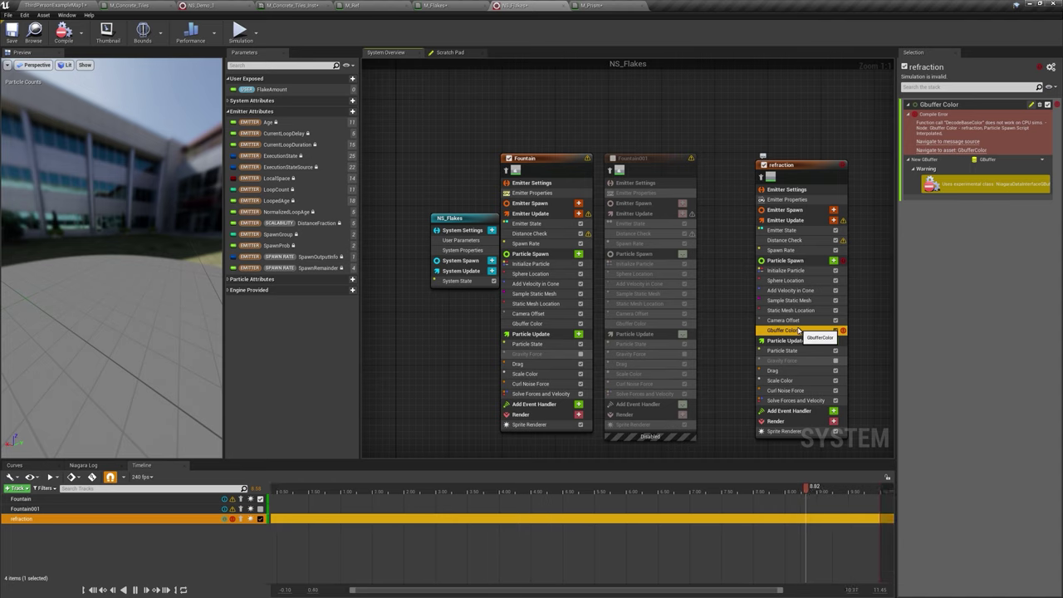
{"action": "key", "text": "Delete"}
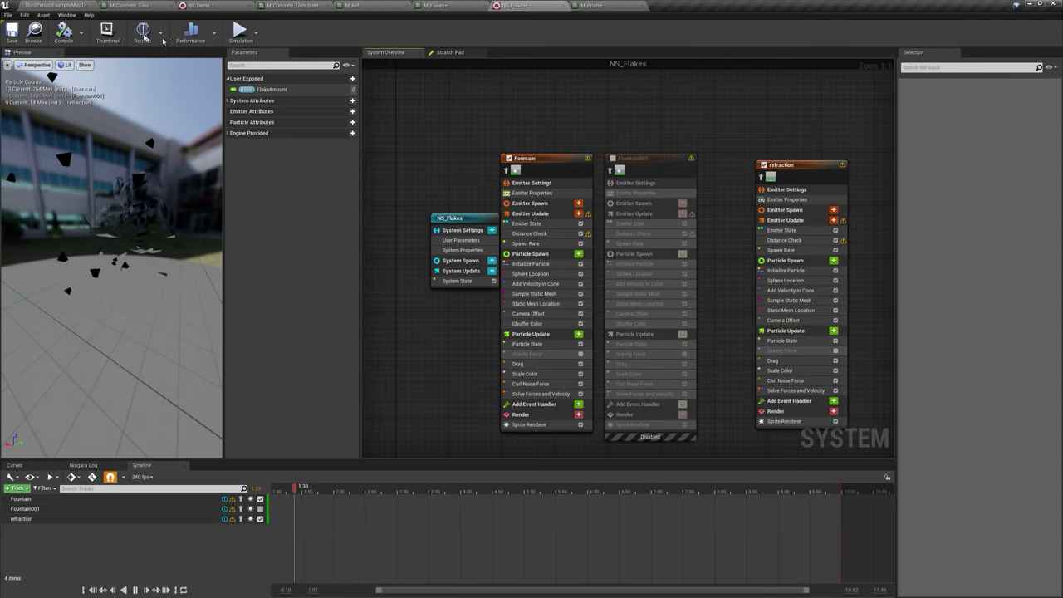
{"action": "left_click", "coordinate": [54, 5]}
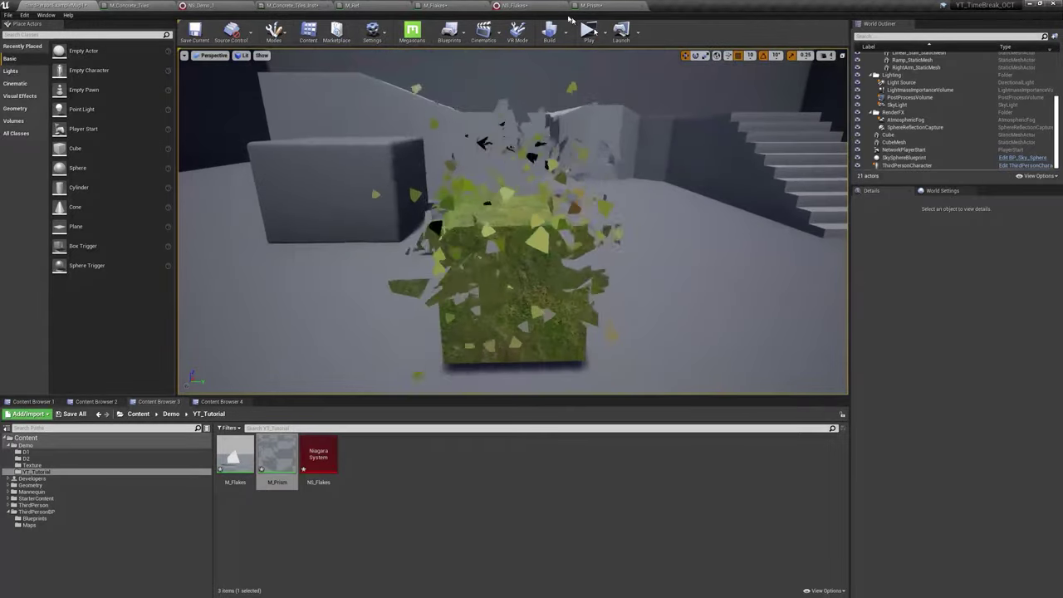
Step: Set refraction's cone velocity minimum to 10 and sprite size range to 100–300
{"action": "left_click", "coordinate": [515, 5]}
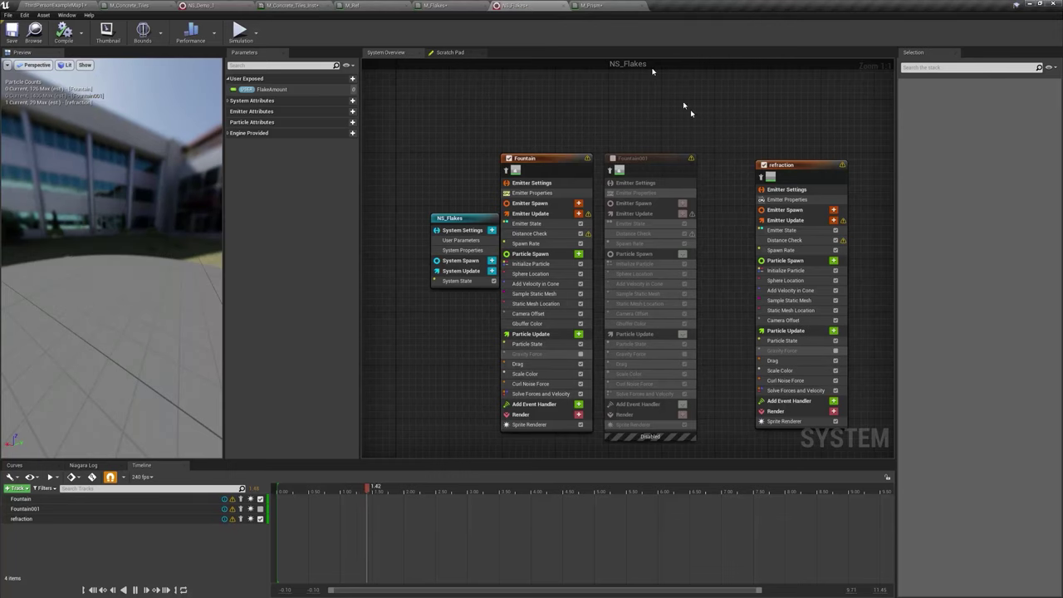
{"action": "left_click", "coordinate": [793, 291]}
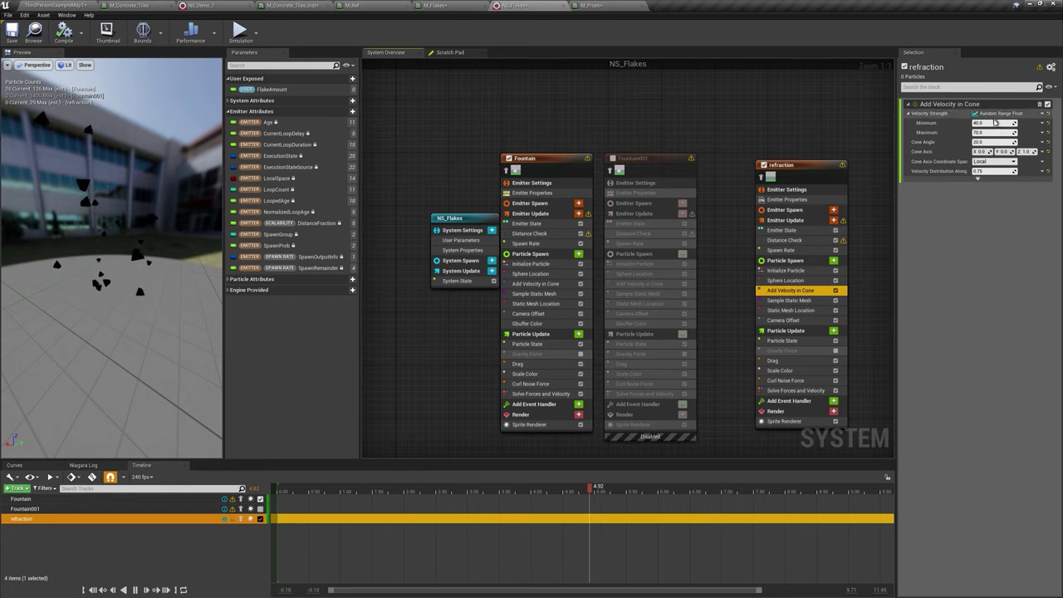
{"action": "left_click", "coordinate": [993, 132]}
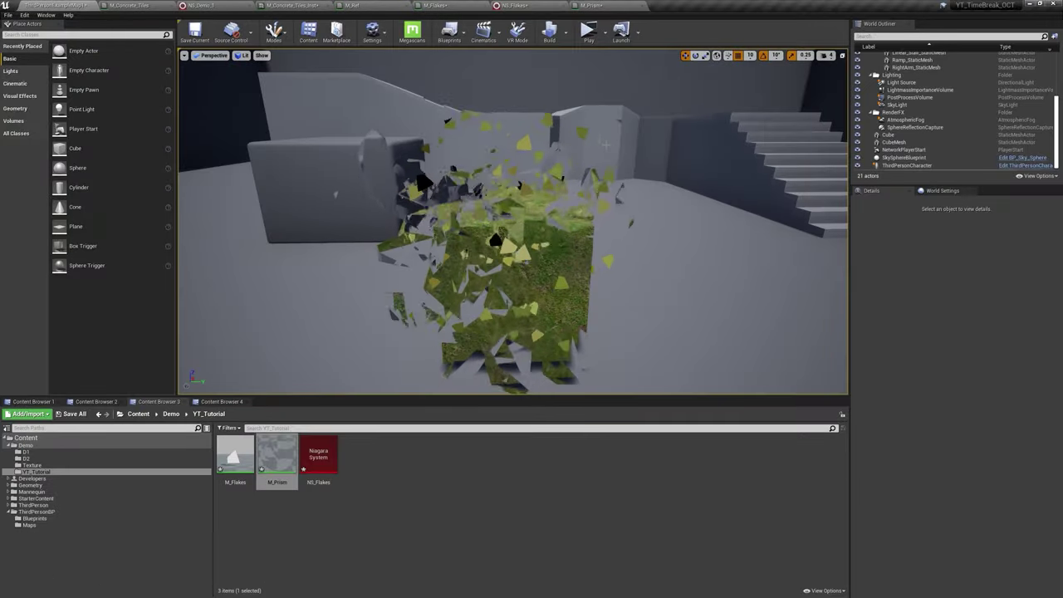
{"action": "left_click", "coordinate": [532, 5]}
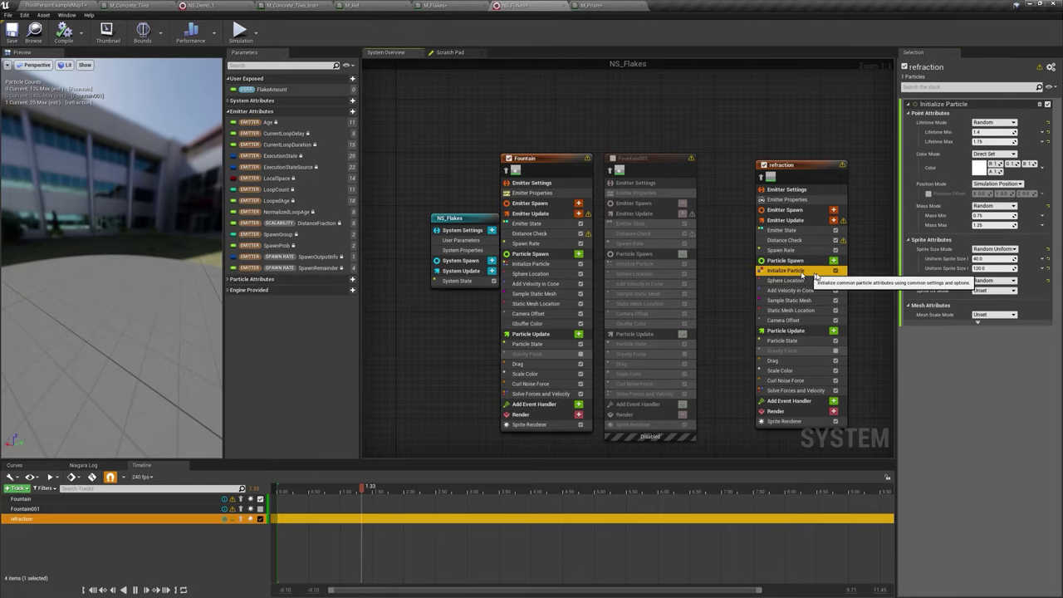
{"action": "type", "text": "00"}
{"action": "left_click", "coordinate": [994, 268]}
{"action": "type", "text": "50"}
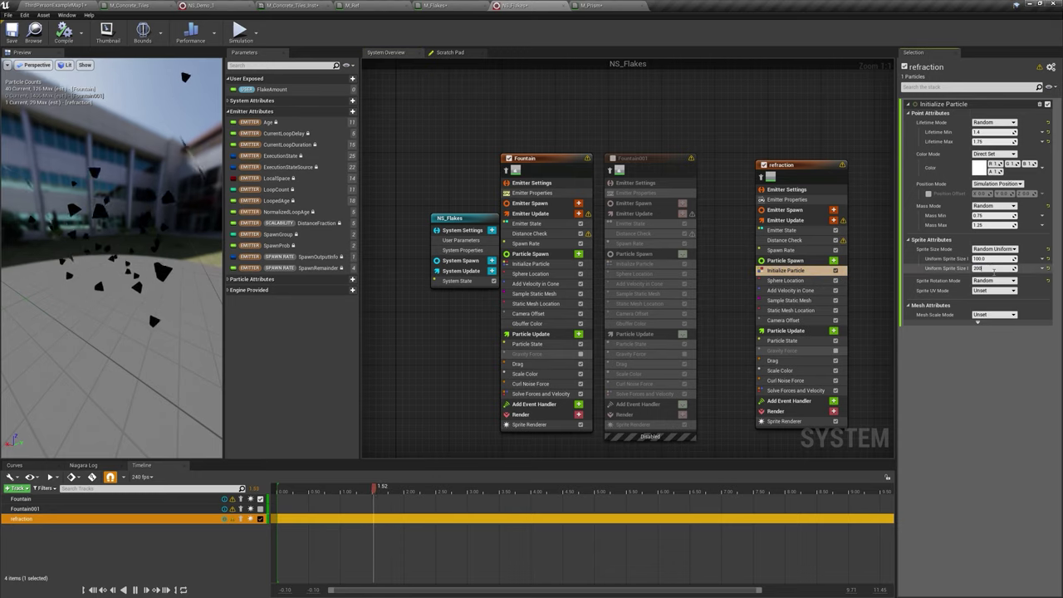
{"action": "type", "text": "0"}
{"action": "key", "text": "Return"}
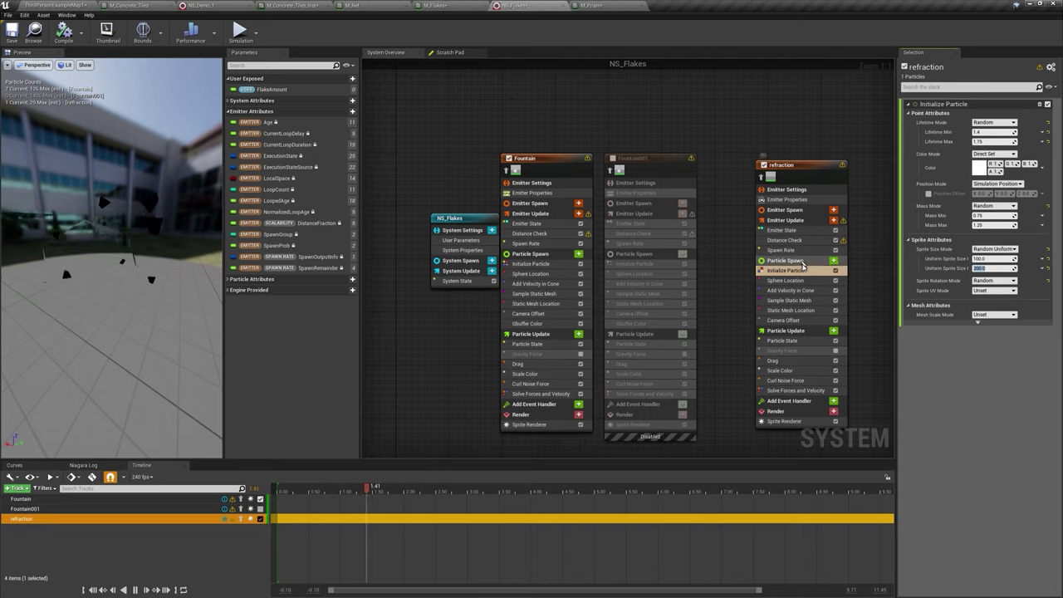
Step: Raise the refraction spawn rate and play-test by running into the grass cube
{"action": "left_click", "coordinate": [788, 250]}
{"action": "left_click", "coordinate": [988, 112]}
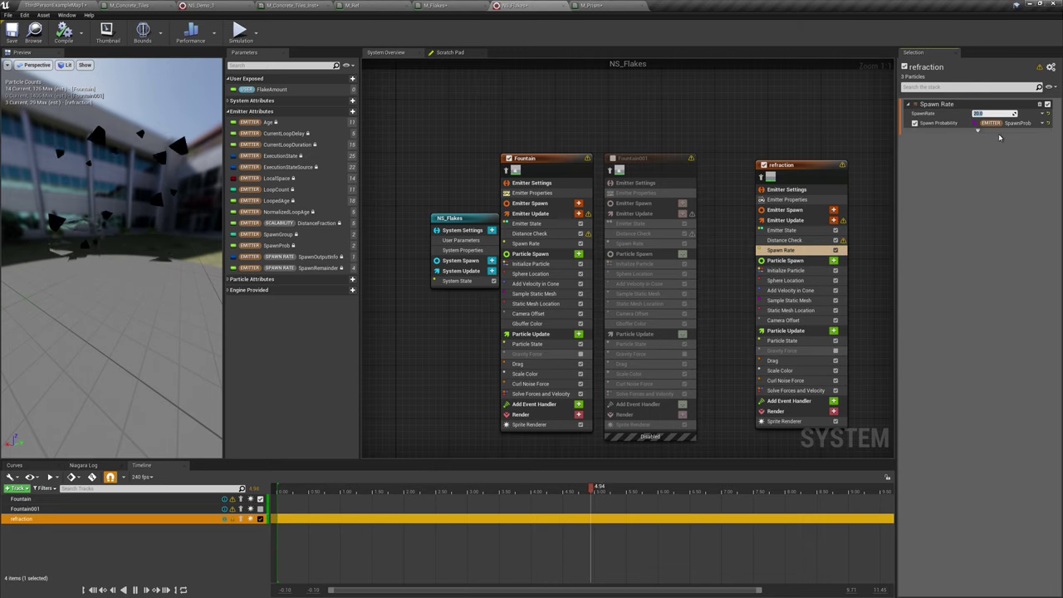
{"action": "left_click", "coordinate": [12, 4]}
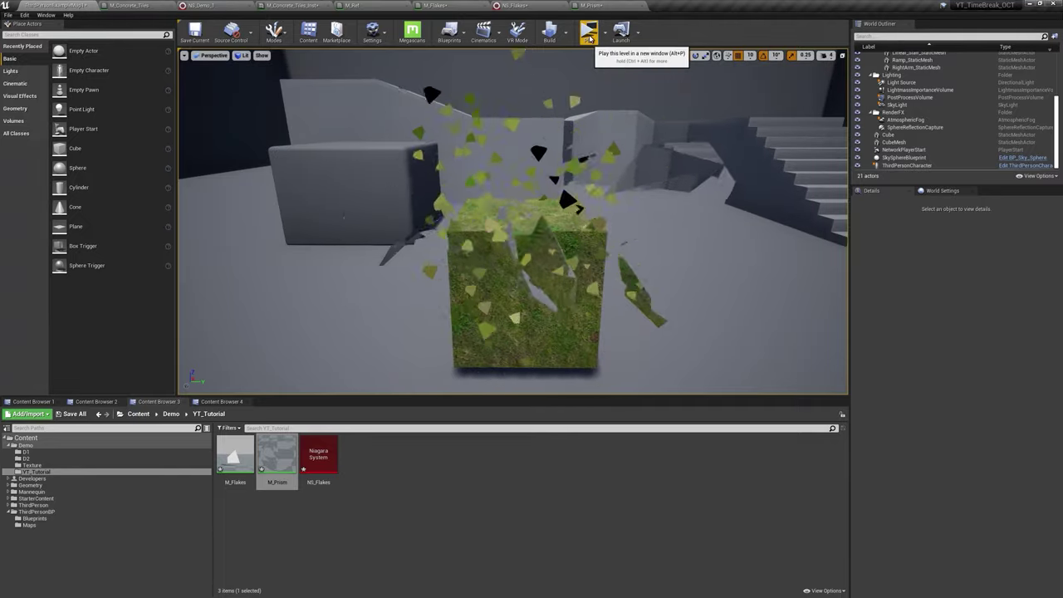
{"action": "left_click", "coordinate": [588, 37]}
{"action": "key", "text": "w"}
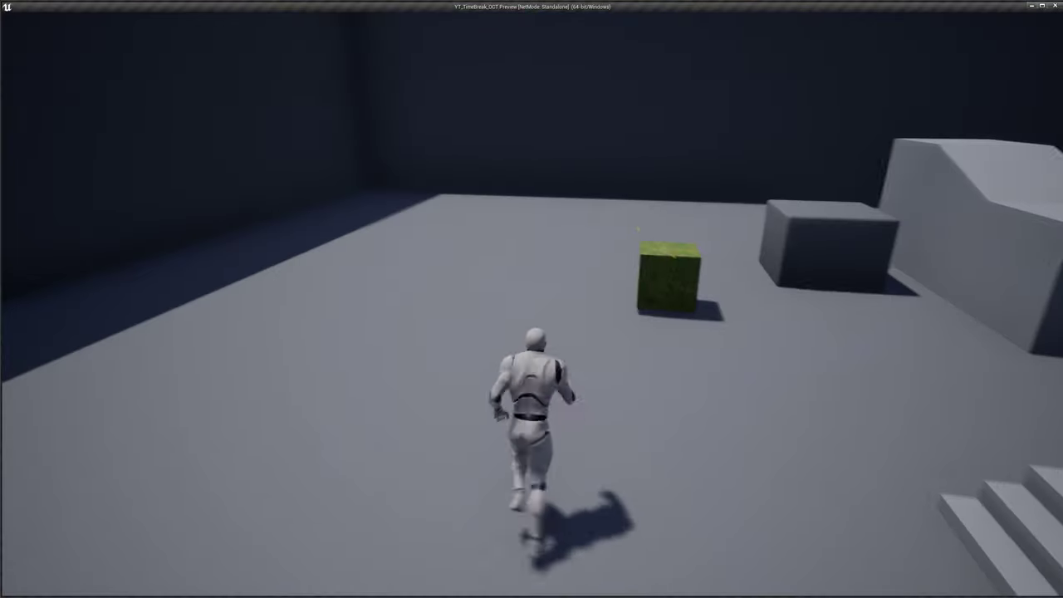
{"action": "key", "text": "r"}
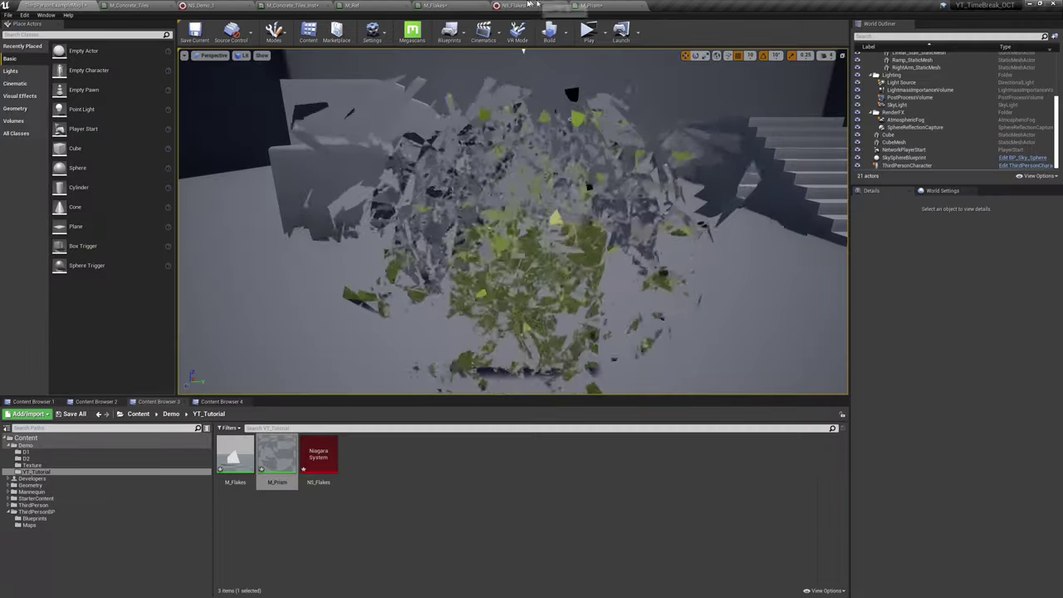
Step: Lower the refraction emitter's spawn rate in NS_Flakes
{"action": "left_click", "coordinate": [555, 8]}
{"action": "left_click", "coordinate": [986, 114]}
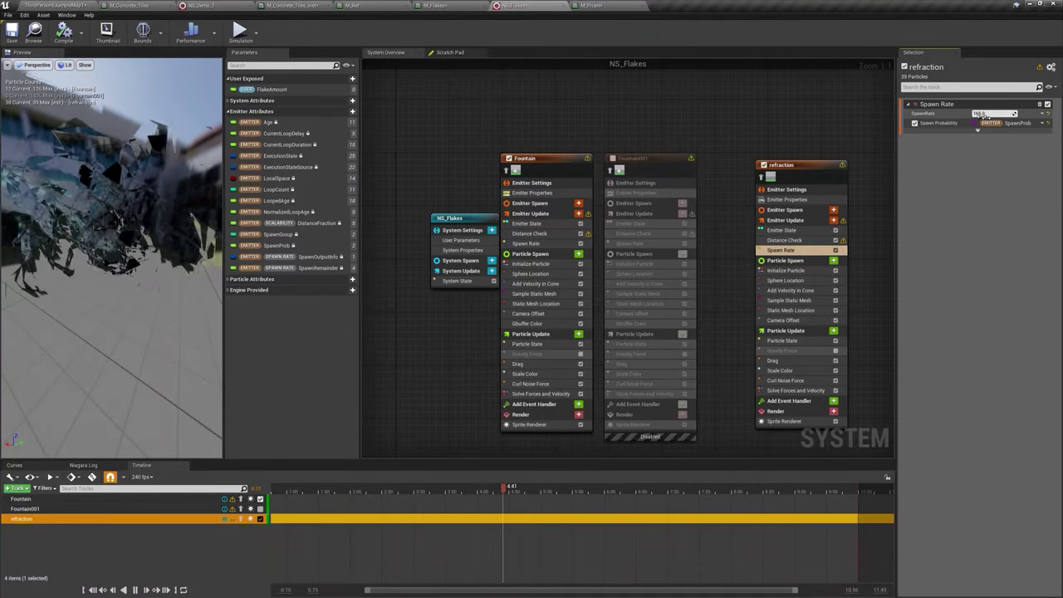
{"action": "type", "text": "50"}
{"action": "key", "text": "Return"}
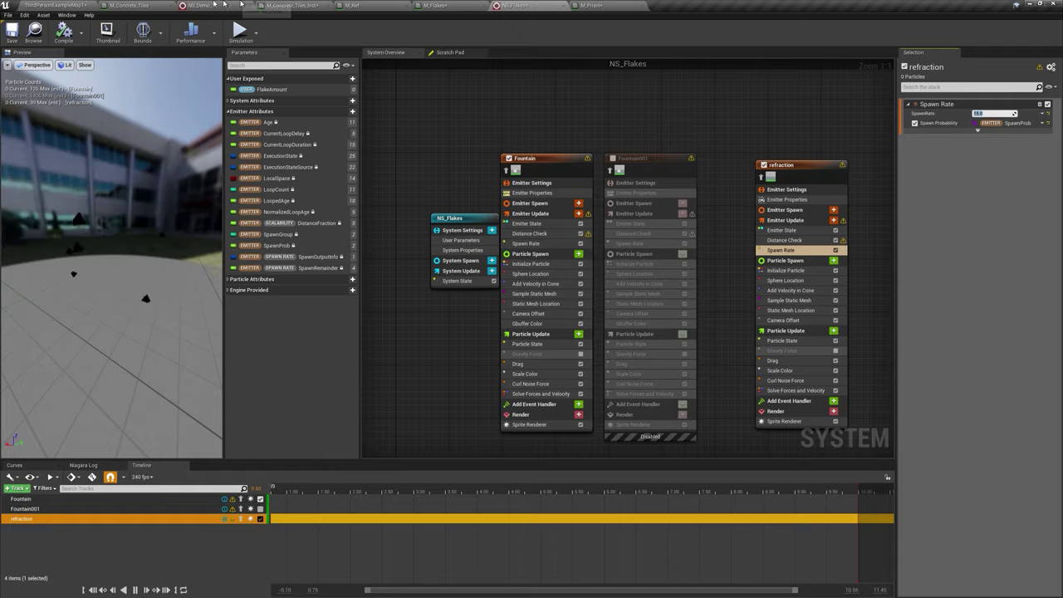
Step: Play-test the cube shatter and re-enable the Fountain001 emitter
{"action": "left_click", "coordinate": [50, 5]}
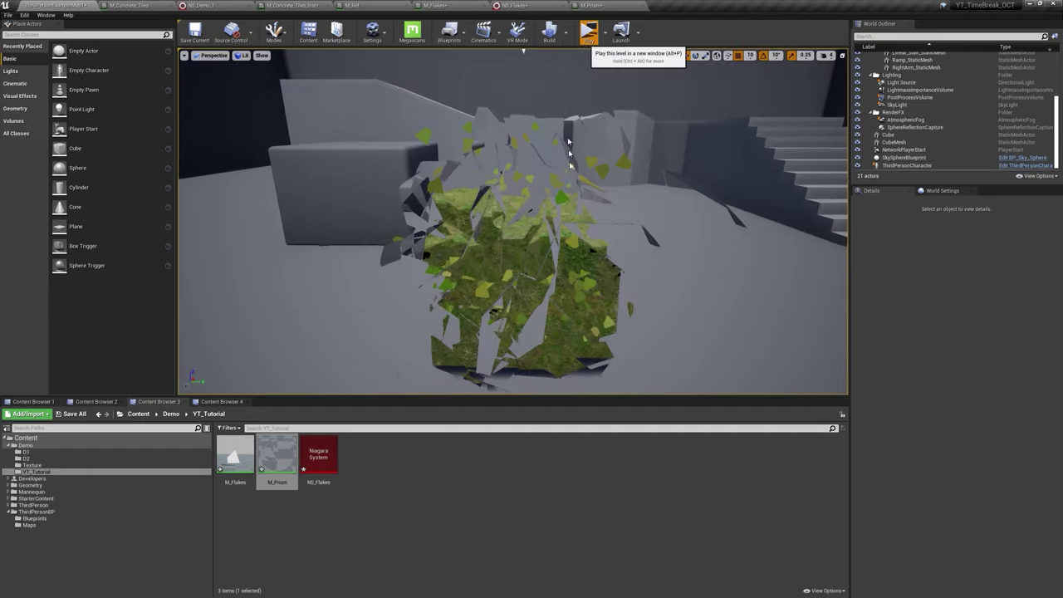
{"action": "key", "text": "w"}
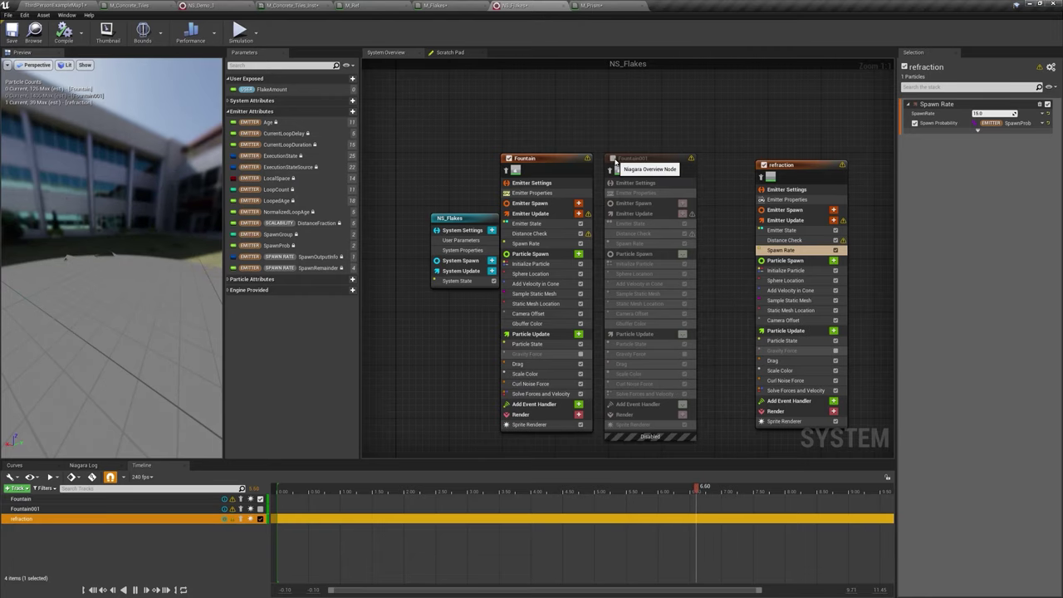
{"action": "left_click", "coordinate": [612, 158]}
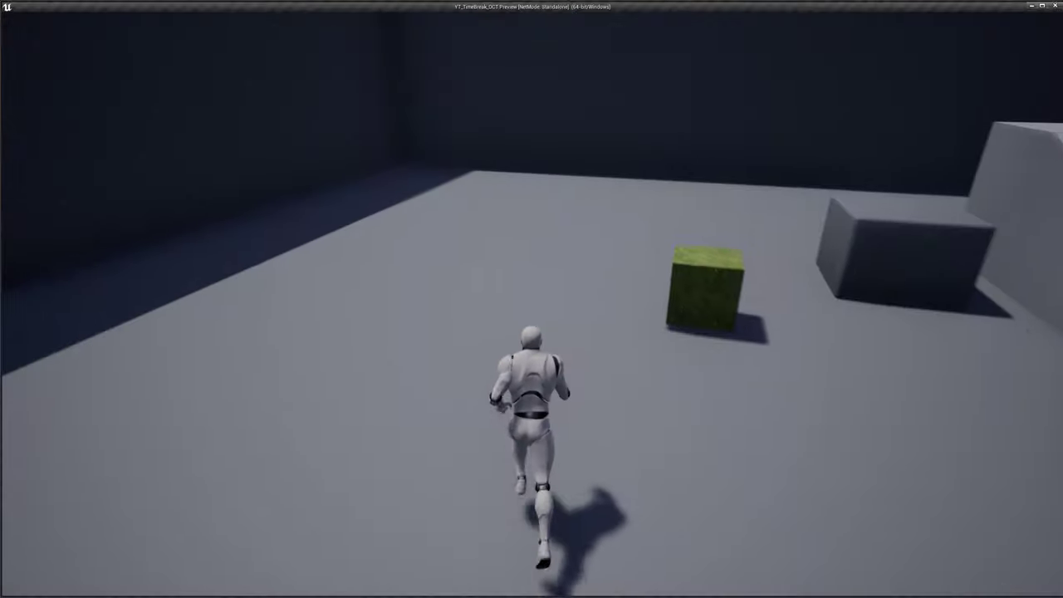
{"action": "key", "text": "w"}
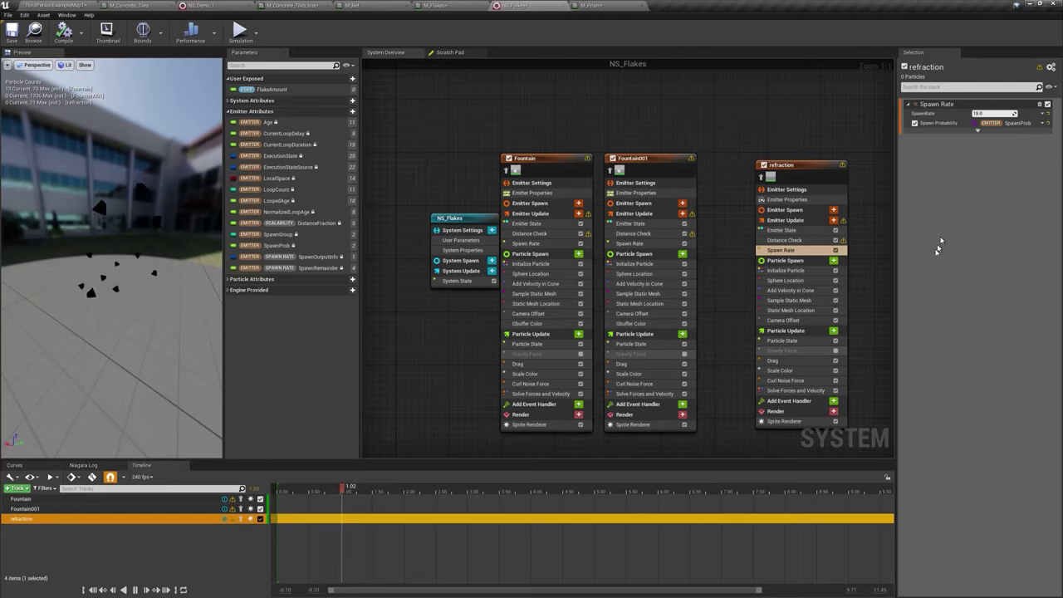
Step: Set refraction's Curl Noise Force frequency to 20 and play-test in a new window
{"action": "left_click", "coordinate": [794, 380]}
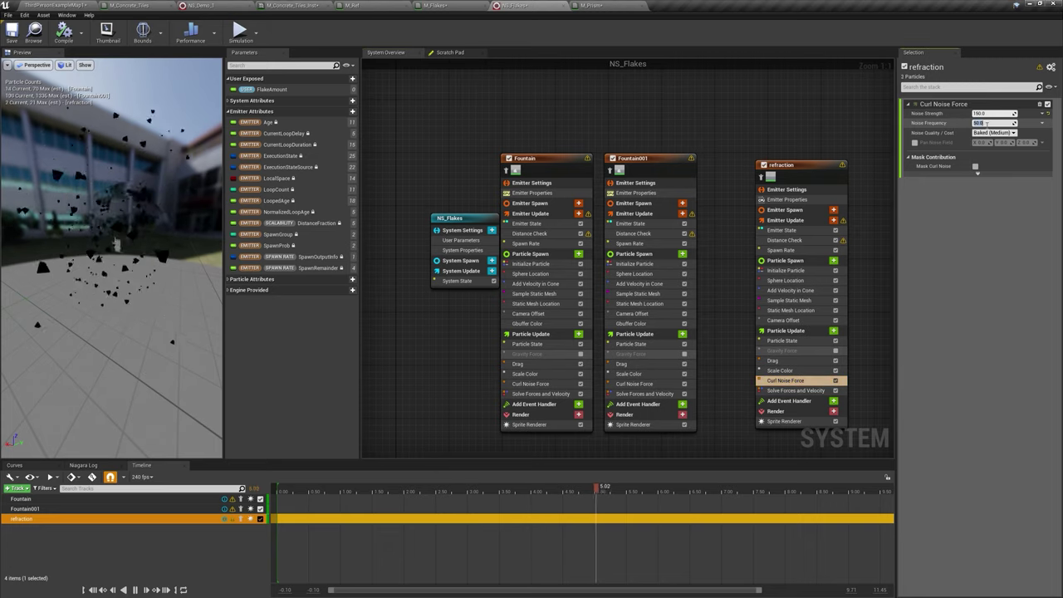
{"action": "type", "text": "0"}
{"action": "key", "text": "Return"}
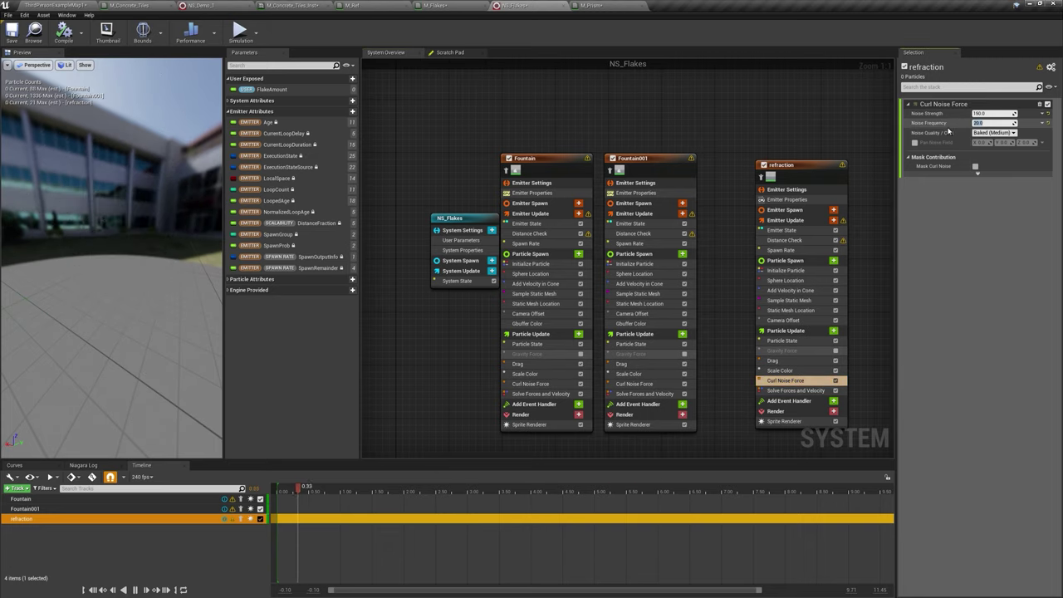
{"action": "left_click", "coordinate": [54, 5]}
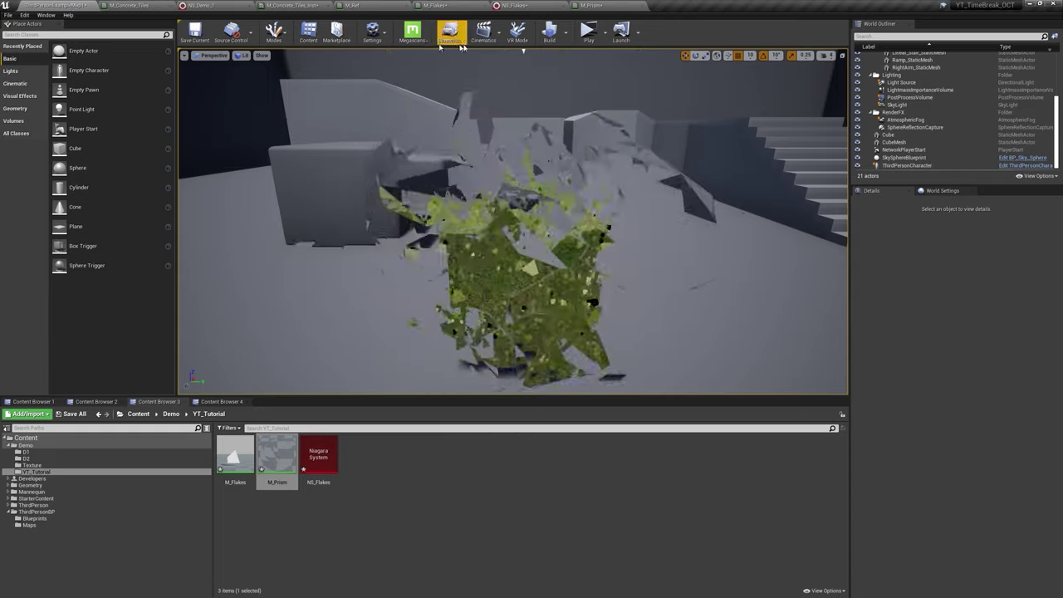
{"action": "left_click", "coordinate": [587, 32]}
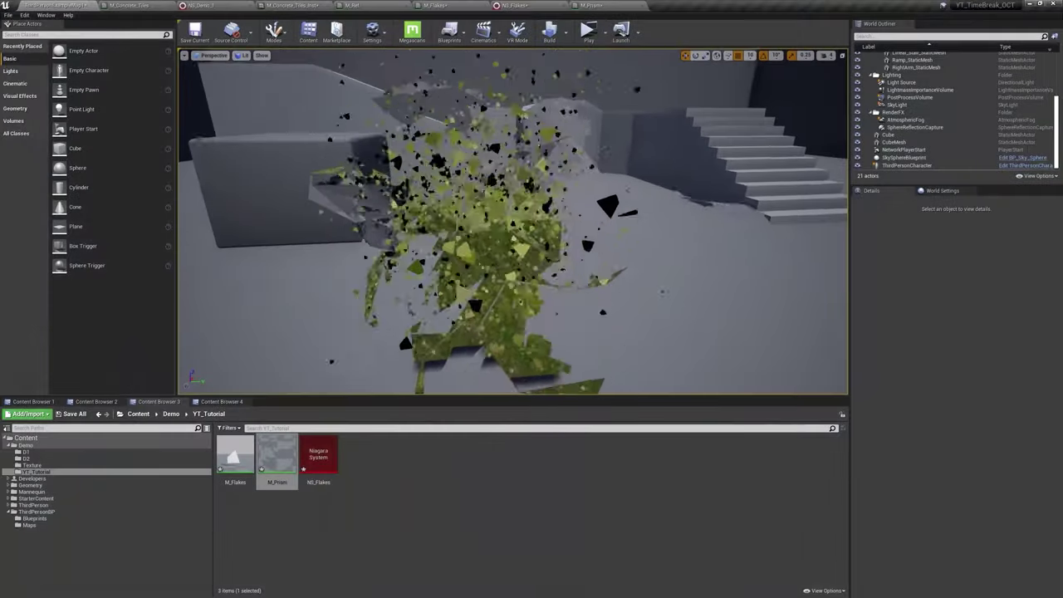
Step: Attach NS_Flakes as a component of Linear_Stair_StaticMesh and play-test the level
{"action": "left_click", "coordinate": [645, 140]}
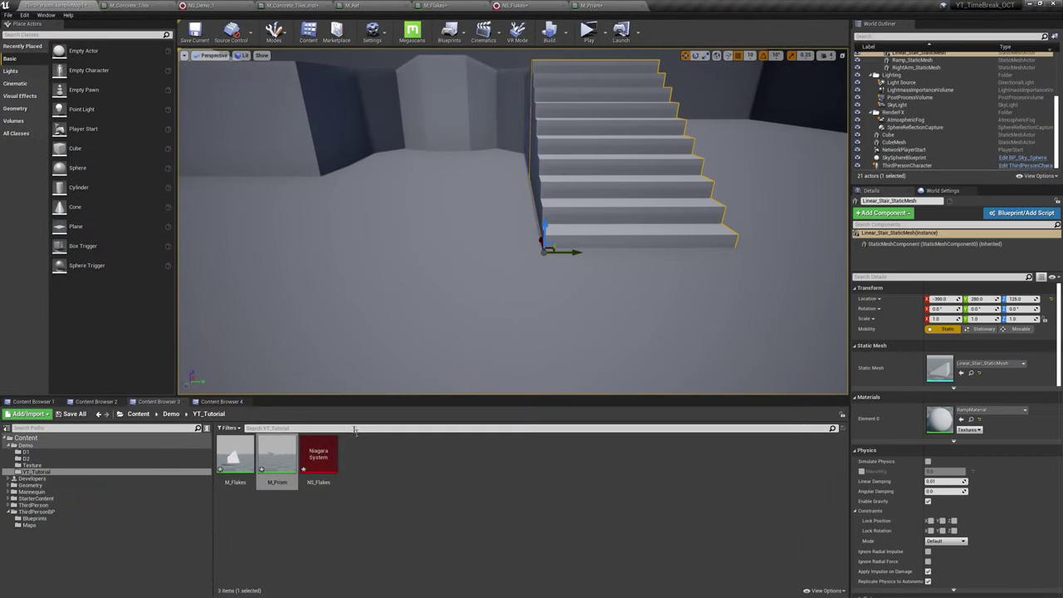
{"action": "left_click_drag", "start_coordinate": [319, 481], "coordinate": [954, 249]}
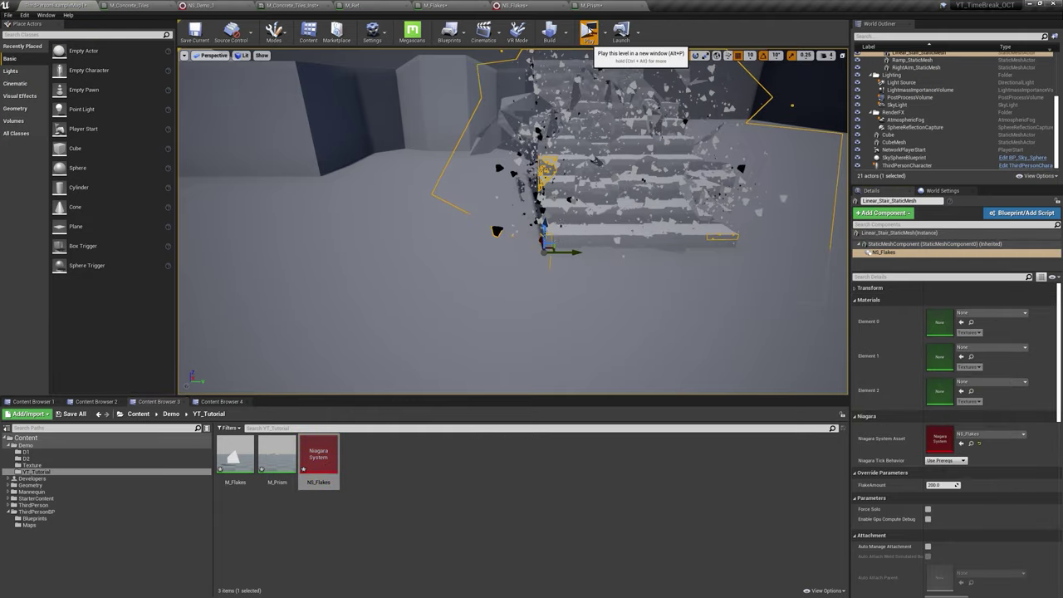
{"action": "left_click", "coordinate": [588, 31]}
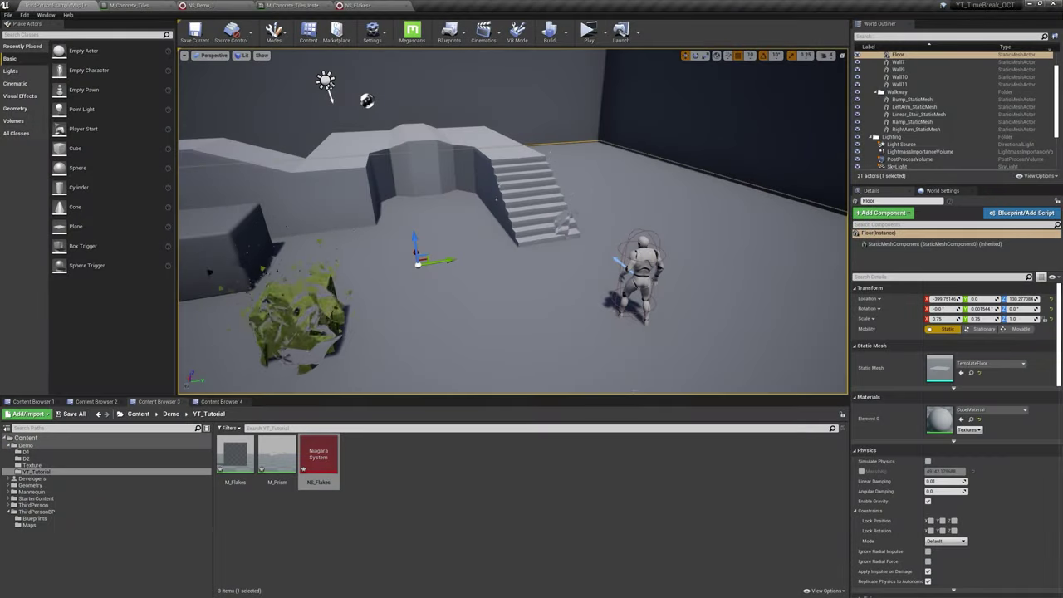
Step: Create a new material named M_Floor in the Content Browser and open it
{"action": "right_click", "coordinate": [397, 455]}
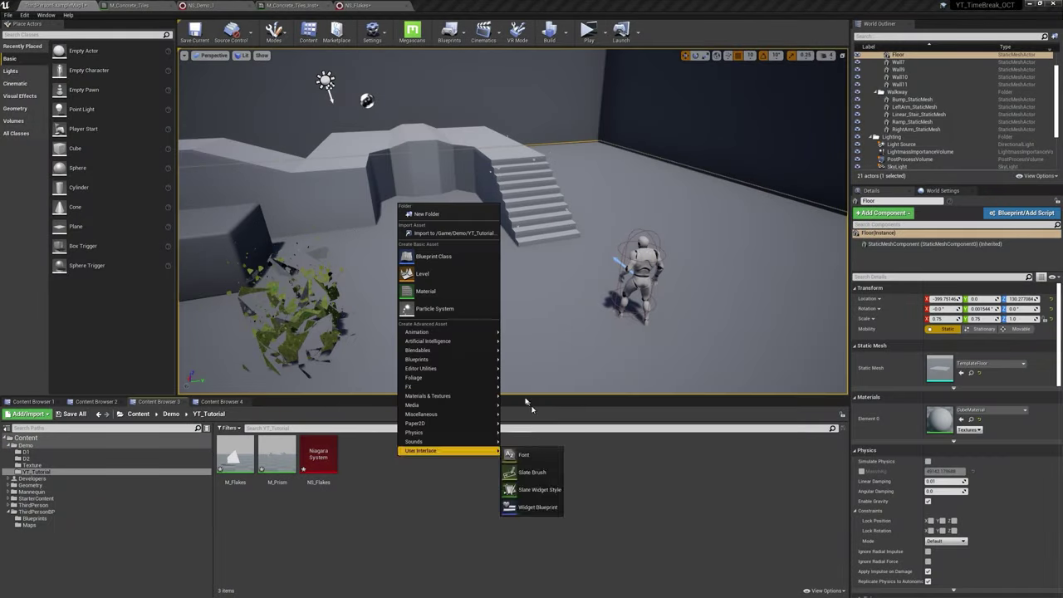
{"action": "left_click", "coordinate": [451, 294]}
{"action": "type", "text": "M_Floor"}
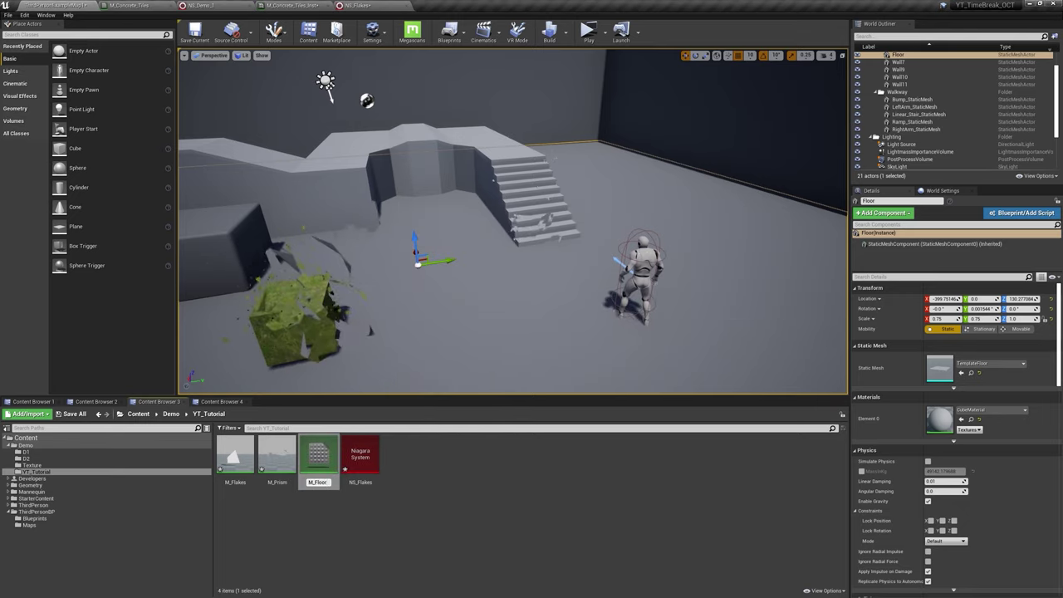
{"action": "key", "text": "Return"}
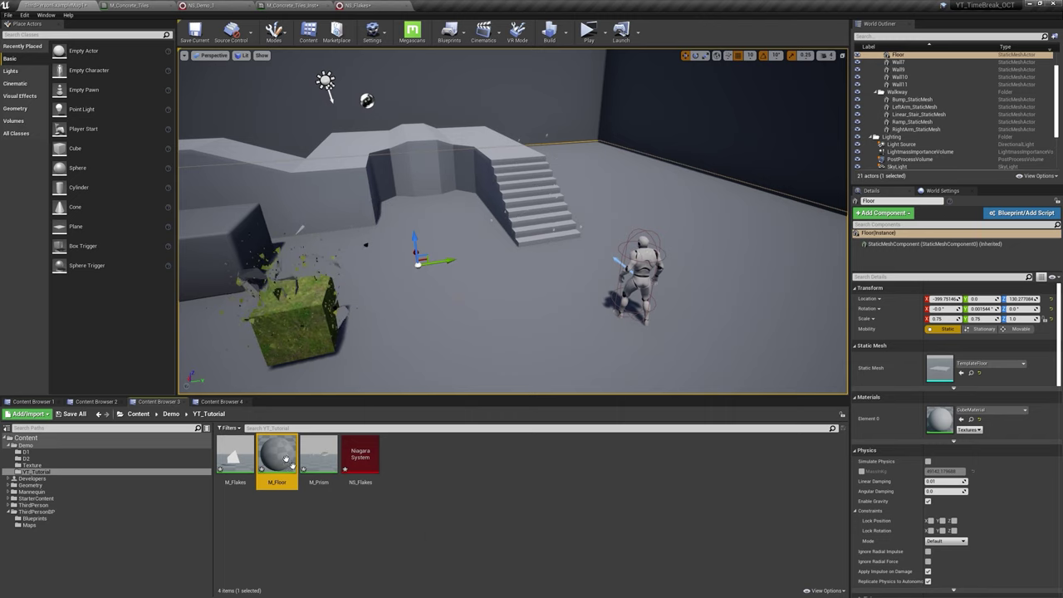
{"action": "double_click", "coordinate": [288, 461]}
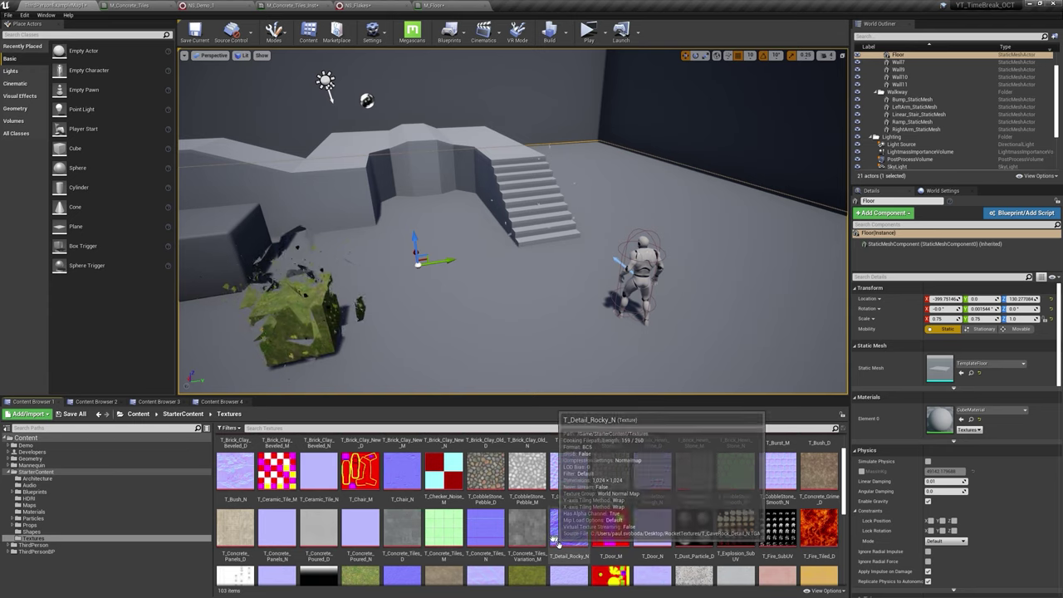
Step: Drag T_Concrete_Tiles_D and T_Concrete_Tiles_N into the M_Floor material graph
{"action": "left_click", "coordinate": [402, 528]}
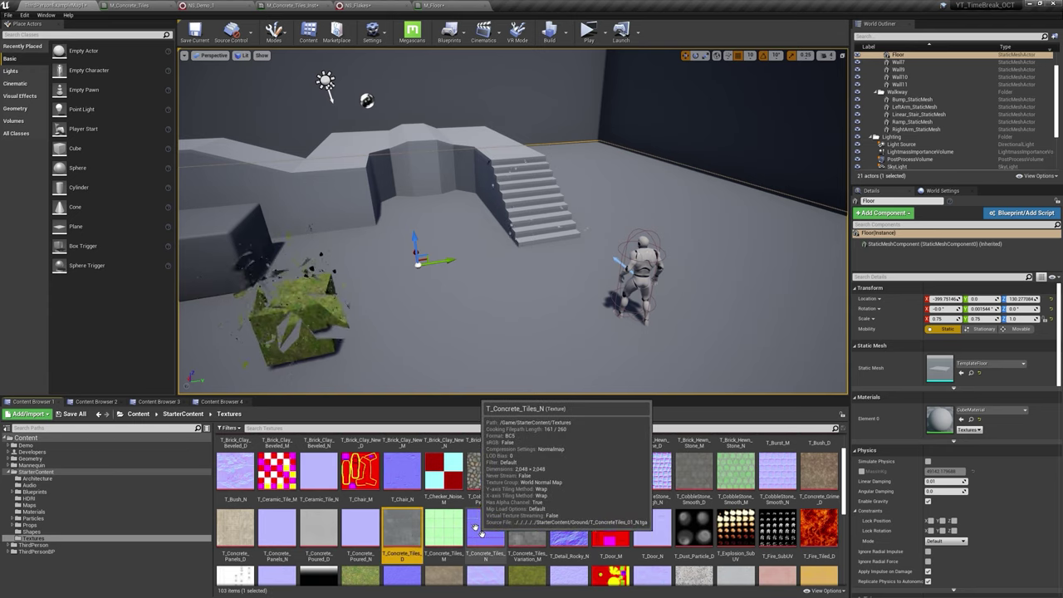
{"action": "left_click", "coordinate": [476, 528], "text": "ctrl"}
{"action": "mouse_move", "coordinate": [476, 528]}
{"action": "left_mouse_down"}
{"action": "mouse_move", "coordinate": [461, 3]}
{"action": "mouse_move", "coordinate": [449, 176]}
{"action": "left_mouse_up"}
Step: Arrange the concrete texture samples and wire them into Base Color and Normal
{"action": "left_click_drag", "start_coordinate": [514, 183], "coordinate": [451, 85]}
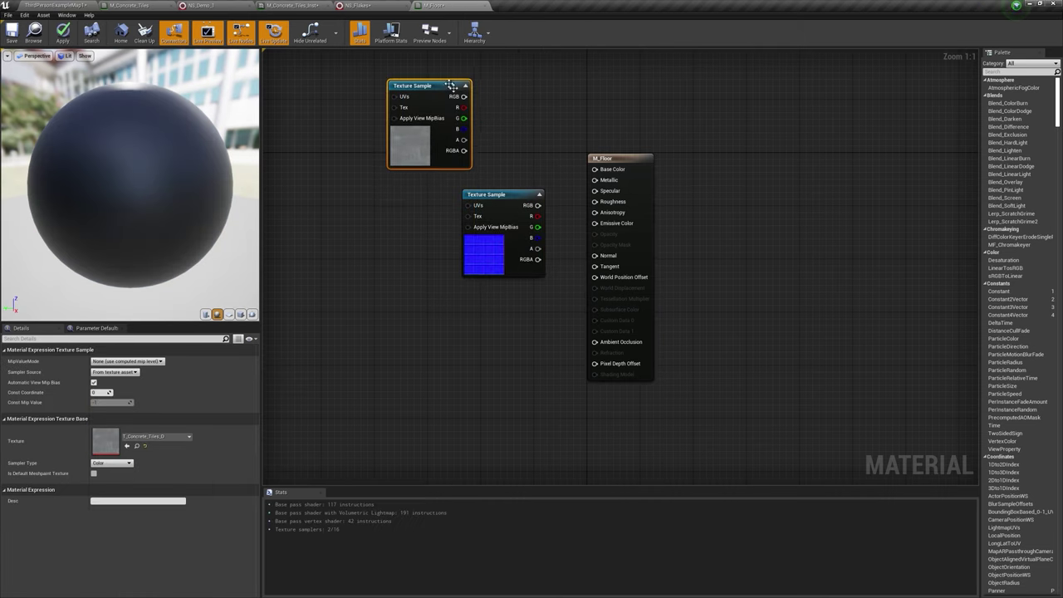
{"action": "right_click_drag", "start_coordinate": [451, 85], "coordinate": [551, 179]}
{"action": "left_click_drag", "start_coordinate": [611, 296], "coordinate": [545, 287]}
{"action": "mouse_move", "coordinate": [457, 169]}
{"action": "left_mouse_down"}
{"action": "mouse_move", "coordinate": [565, 315]}
{"action": "mouse_move", "coordinate": [480, 225]}
{"action": "left_mouse_up"}
{"action": "left_click_drag", "start_coordinate": [506, 119], "coordinate": [491, 93]}
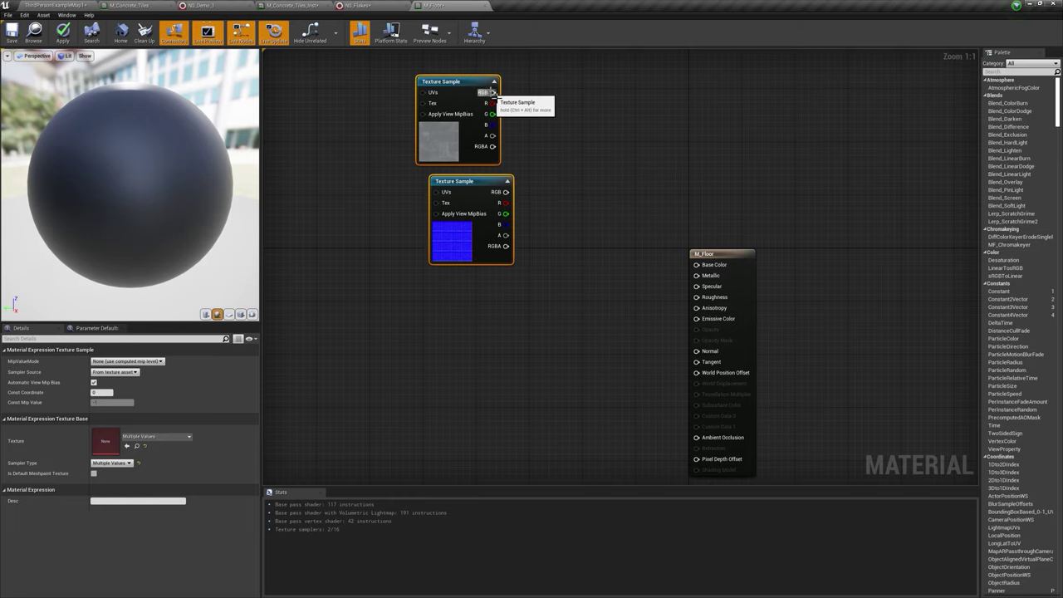
{"action": "left_click_drag", "start_coordinate": [711, 267], "coordinate": [712, 265]}
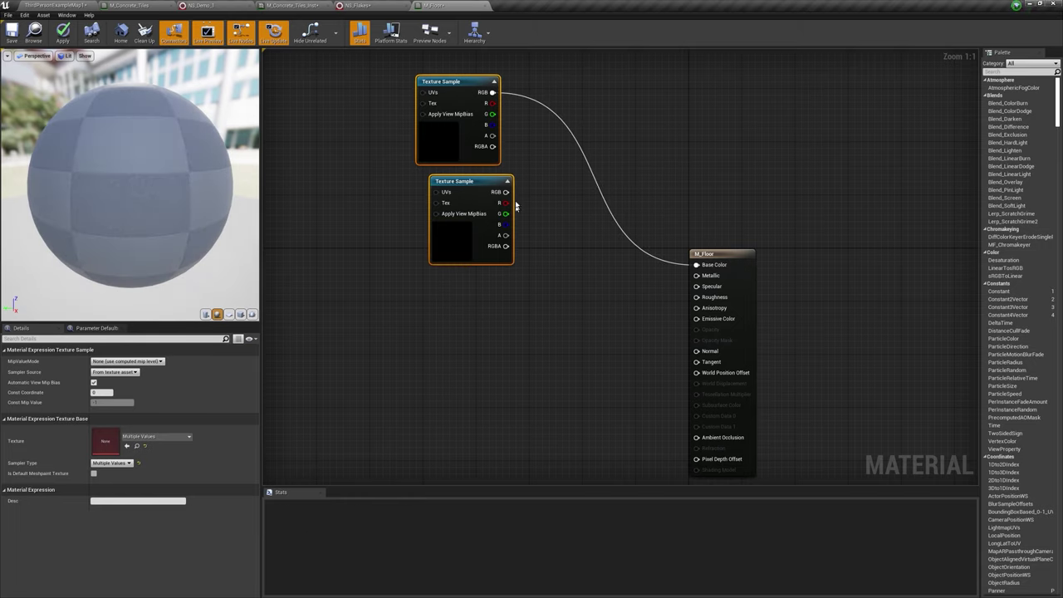
{"action": "left_click_drag", "start_coordinate": [506, 192], "coordinate": [632, 267]}
{"action": "left_click_drag", "start_coordinate": [691, 351], "coordinate": [702, 355]}
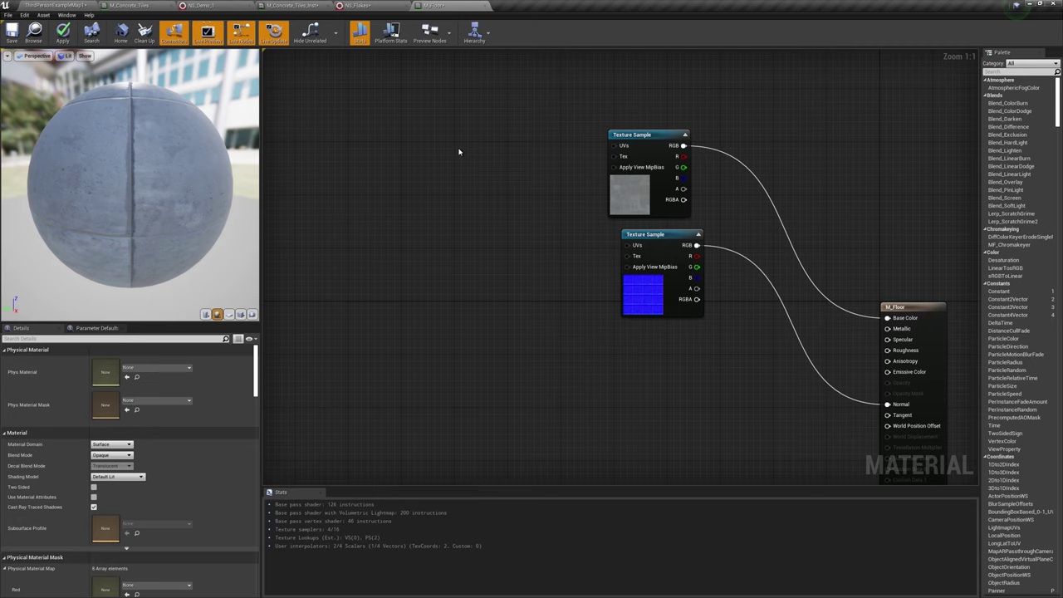
Step: Tile both concrete textures 10 times using TexCoord multiplied by 10 into their UVs
{"action": "left_click", "coordinate": [458, 151]}
{"action": "mouse_move", "coordinate": [485, 152]}
{"action": "left_mouse_down"}
{"action": "mouse_move", "coordinate": [432, 143]}
{"action": "mouse_move", "coordinate": [497, 167]}
{"action": "mouse_move", "coordinate": [496, 141]}
{"action": "left_mouse_up"}
{"action": "left_click", "coordinate": [486, 152]}
{"action": "left_click", "coordinate": [111, 371]}
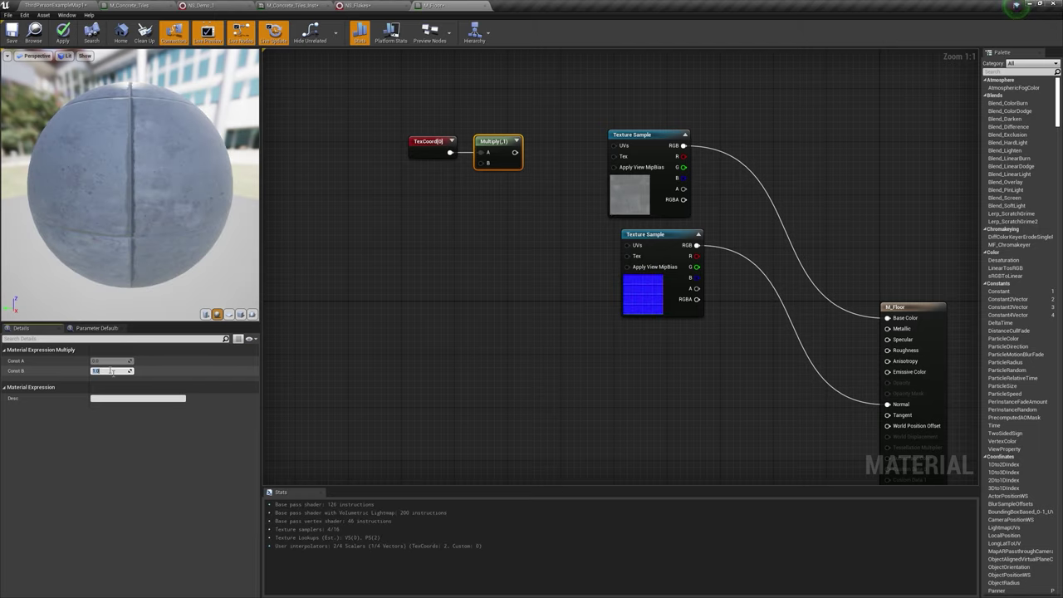
{"action": "type", "text": "10"}
{"action": "key", "text": "Return"}
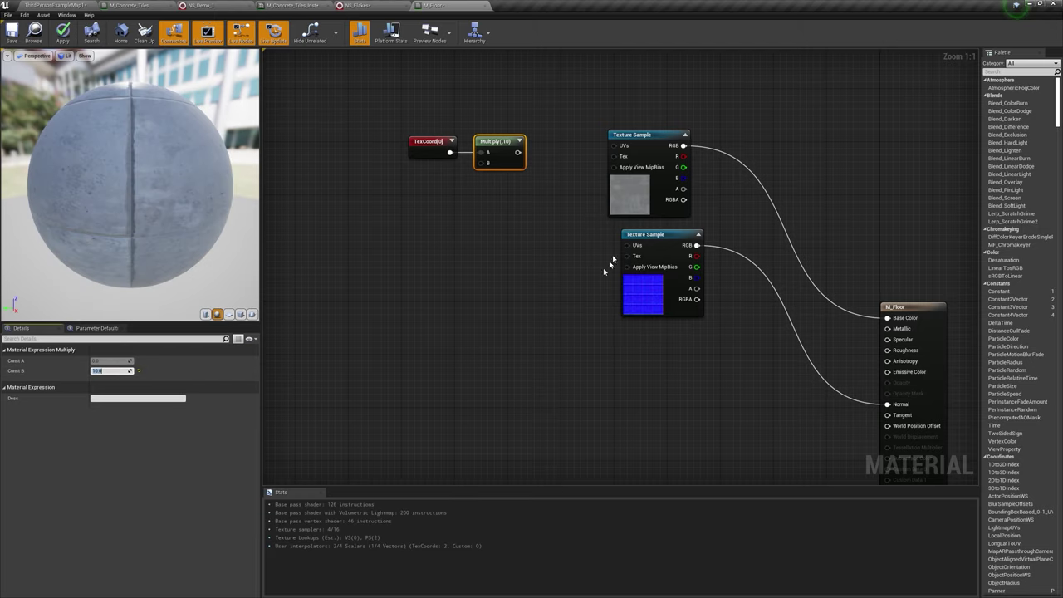
{"action": "left_click_drag", "start_coordinate": [623, 146], "coordinate": [622, 146]}
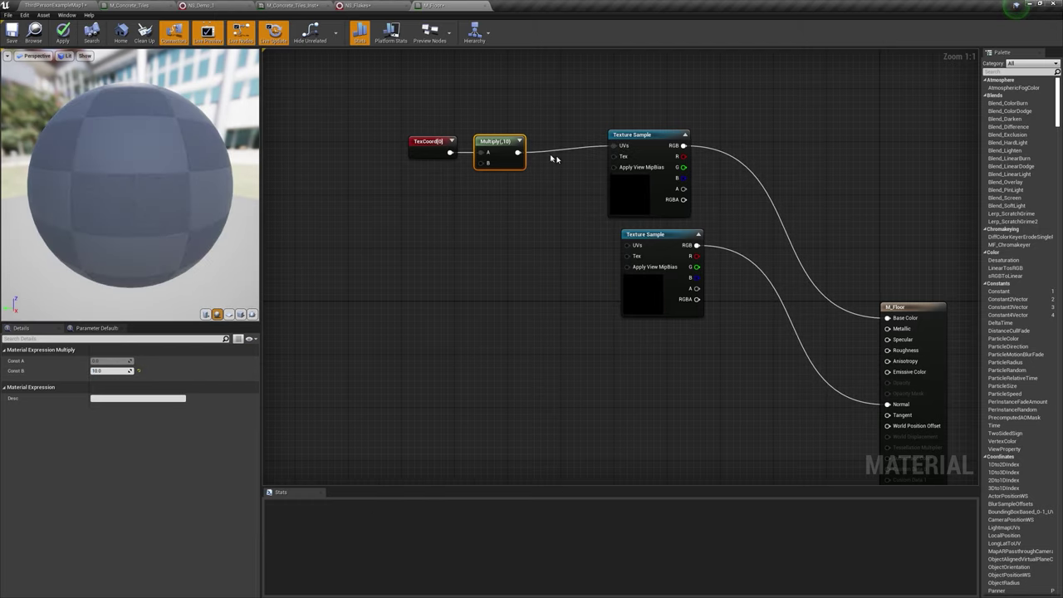
{"action": "left_click_drag", "start_coordinate": [621, 244], "coordinate": [629, 246]}
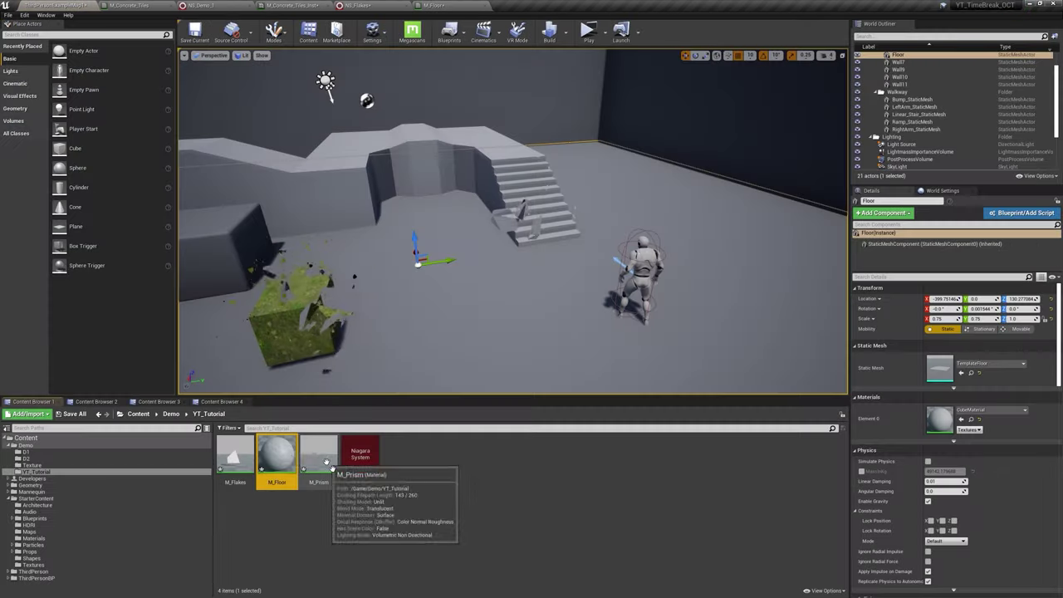
Step: Create the M_Floor_Inst material instance and apply it to the floor
{"action": "right_click", "coordinate": [280, 455]}
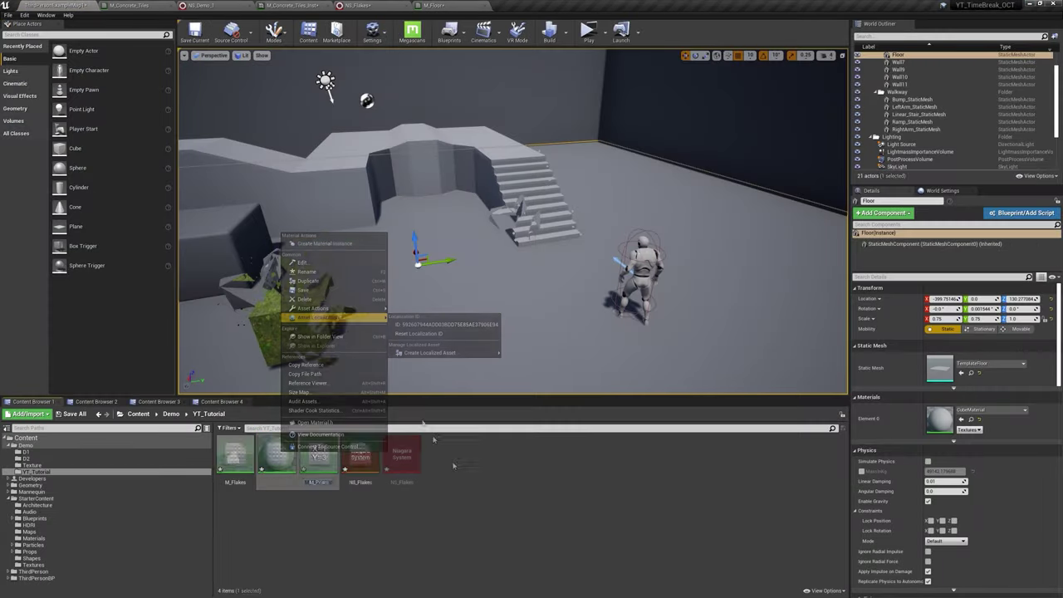
{"action": "left_click_drag", "start_coordinate": [319, 455], "coordinate": [470, 341]}
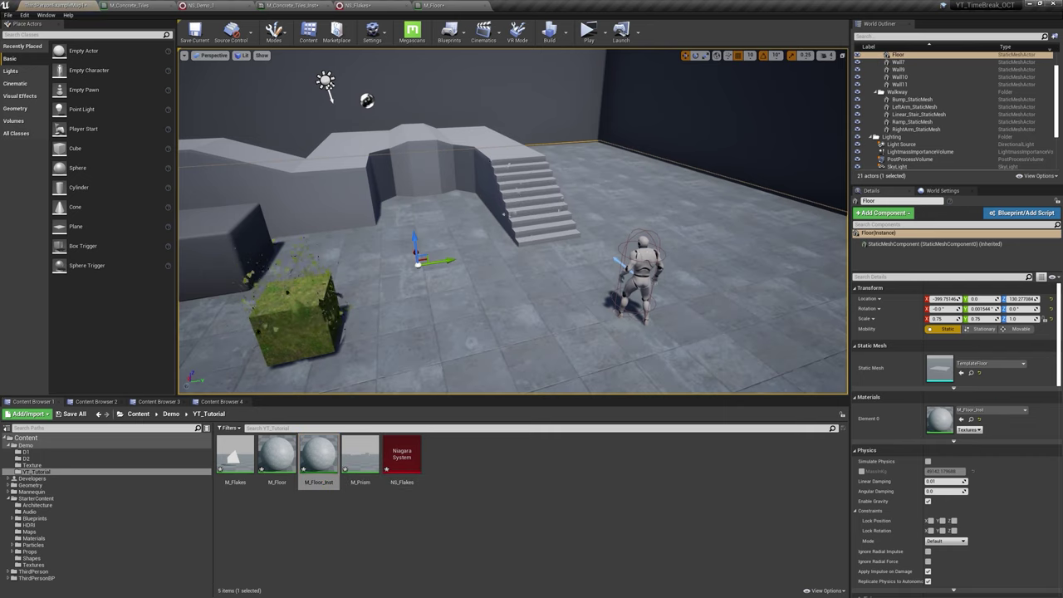
{"action": "key", "text": "f"}
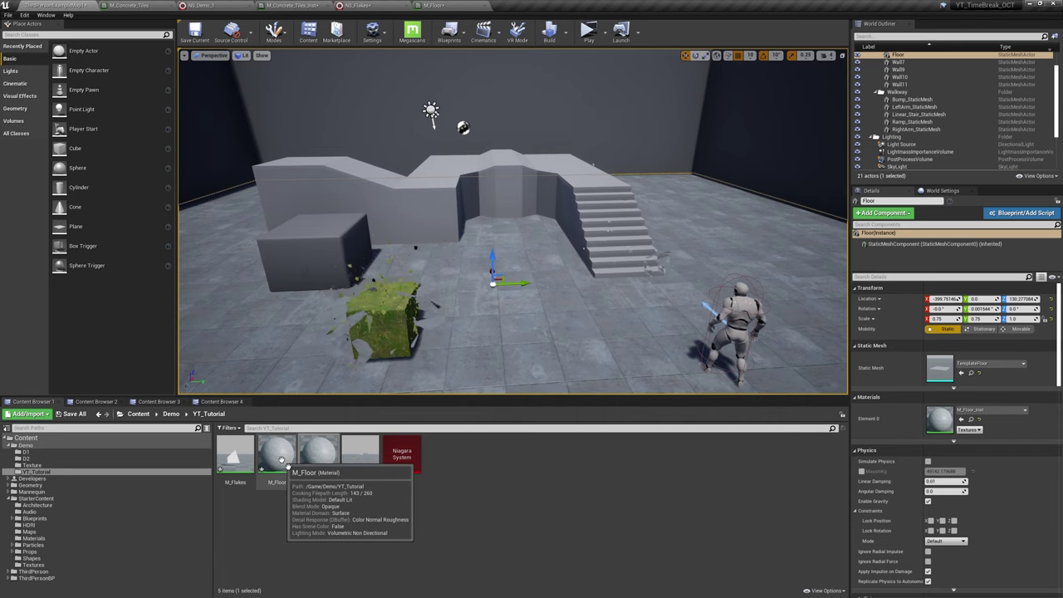
{"action": "double_click", "coordinate": [280, 461]}
Step: Add a SphereMask node to the M_Floor graph
{"action": "scroll", "coordinate": [496, 152], "scroll_direction": "up", "scroll_amount": 2}
{"action": "scroll", "coordinate": [459, 254], "scroll_direction": "up", "scroll_amount": 2}
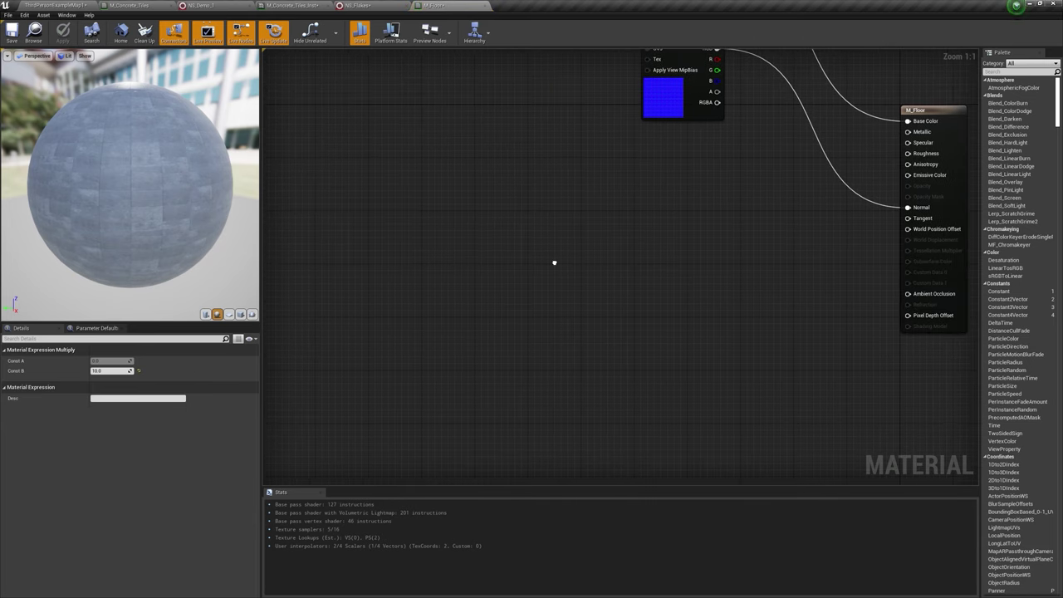
{"action": "right_click", "coordinate": [447, 253]}
{"action": "type", "text": "sphere mas"}
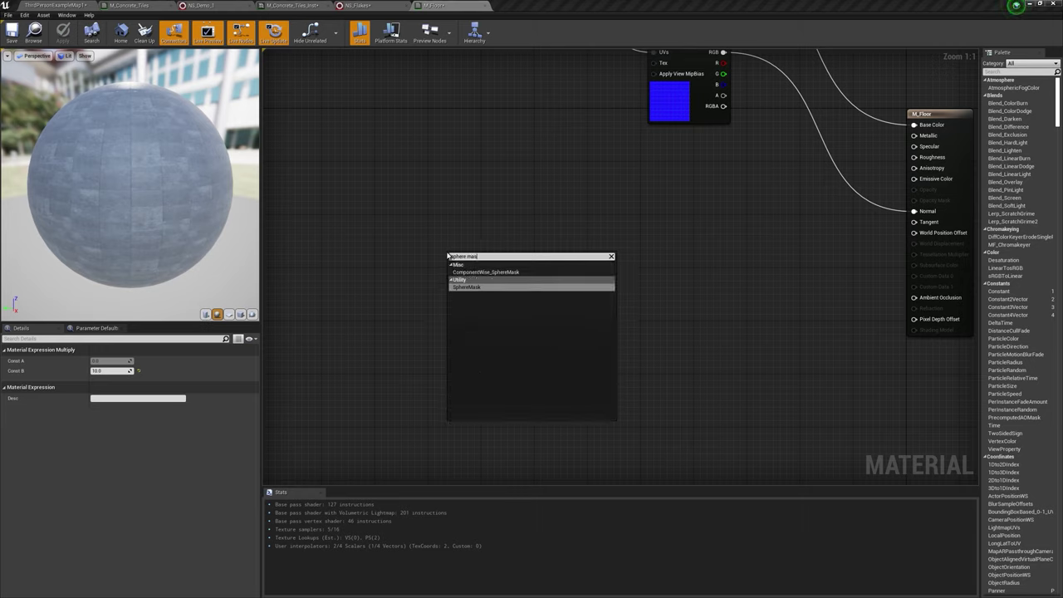
{"action": "key", "text": "Return"}
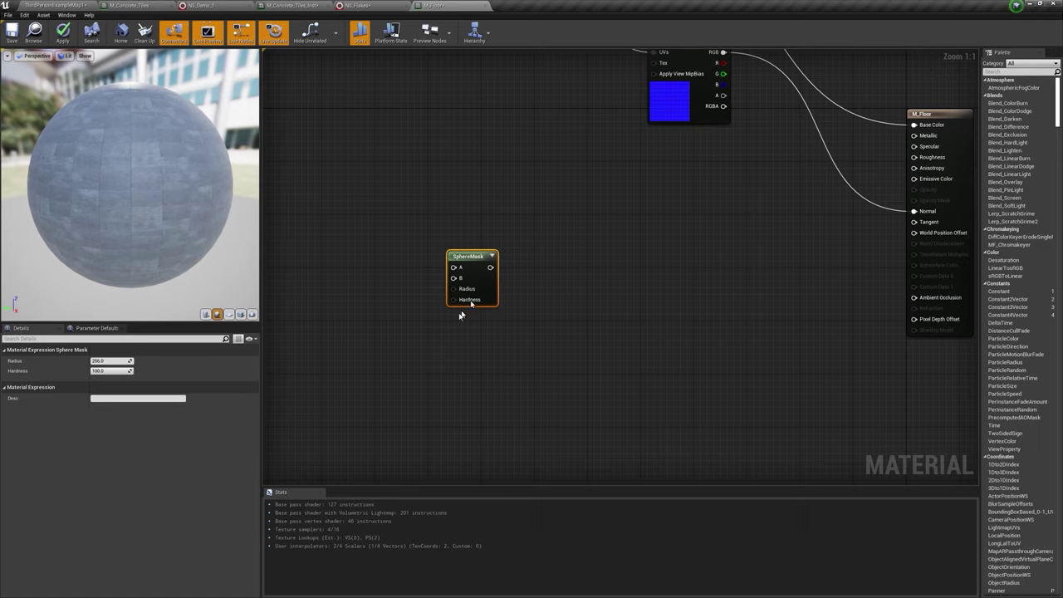
{"action": "right_click_drag", "start_coordinate": [461, 313], "coordinate": [537, 321]}
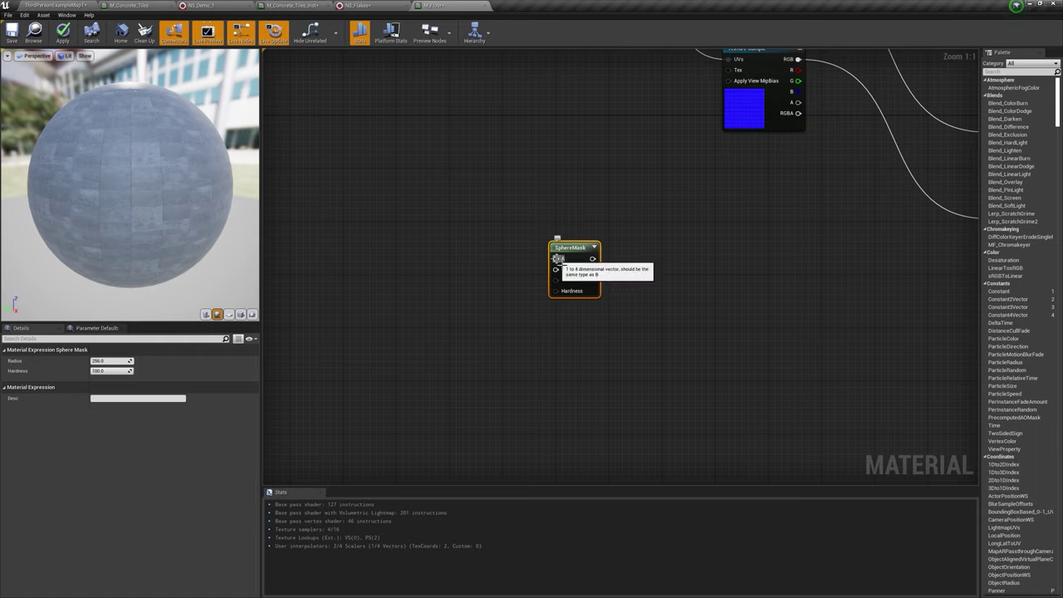
Step: Feed Absolute World Position into SphereMask A and Actor Position into B
{"action": "right_click", "coordinate": [428, 220]}
{"action": "type", "text": "world"}
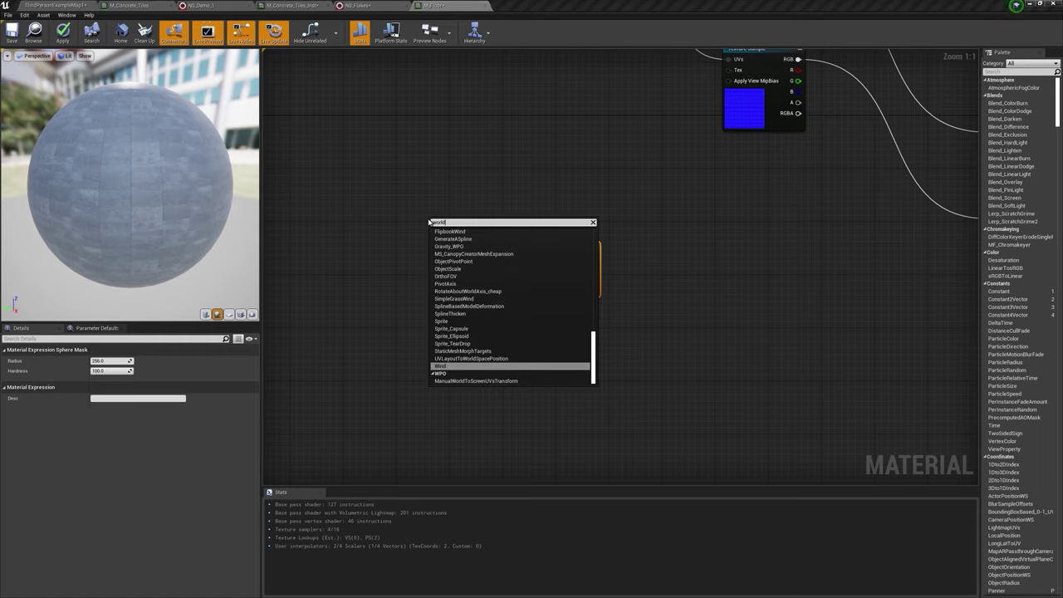
{"action": "key", "text": "BackSpace"}
{"action": "key", "text": "BackSpace"}
{"action": "key", "text": "BackSpace"}
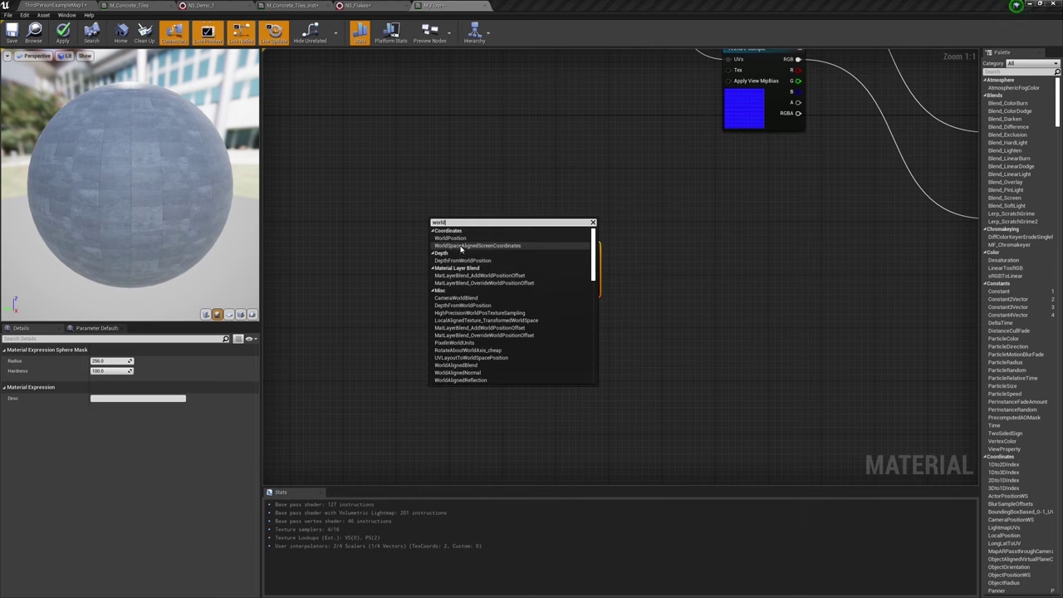
{"action": "key", "text": "Escape"}
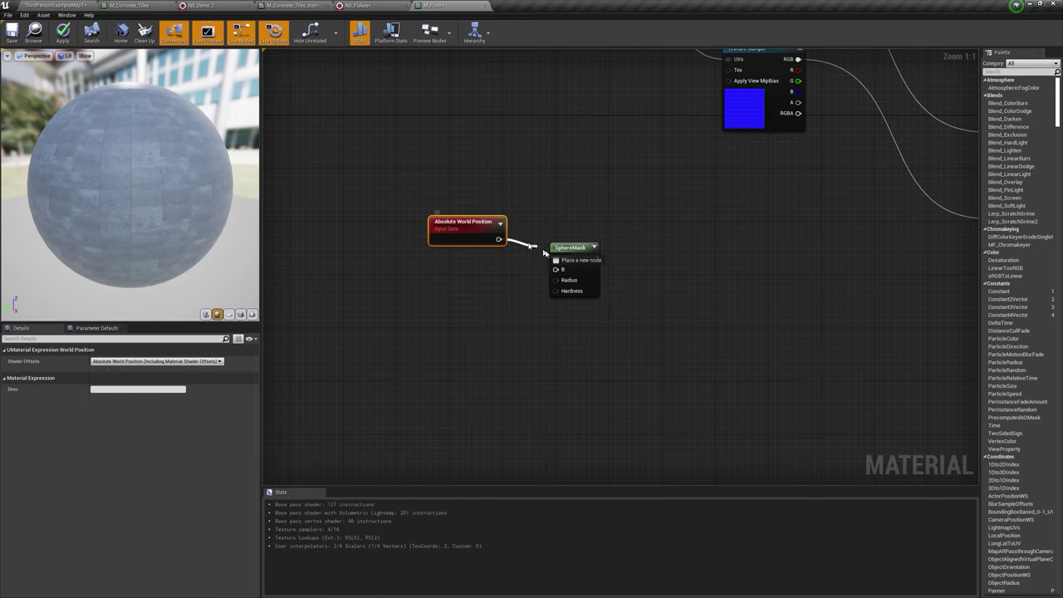
{"action": "left_click_drag", "start_coordinate": [565, 262], "coordinate": [556, 259]}
{"action": "left_click", "coordinate": [416, 282]}
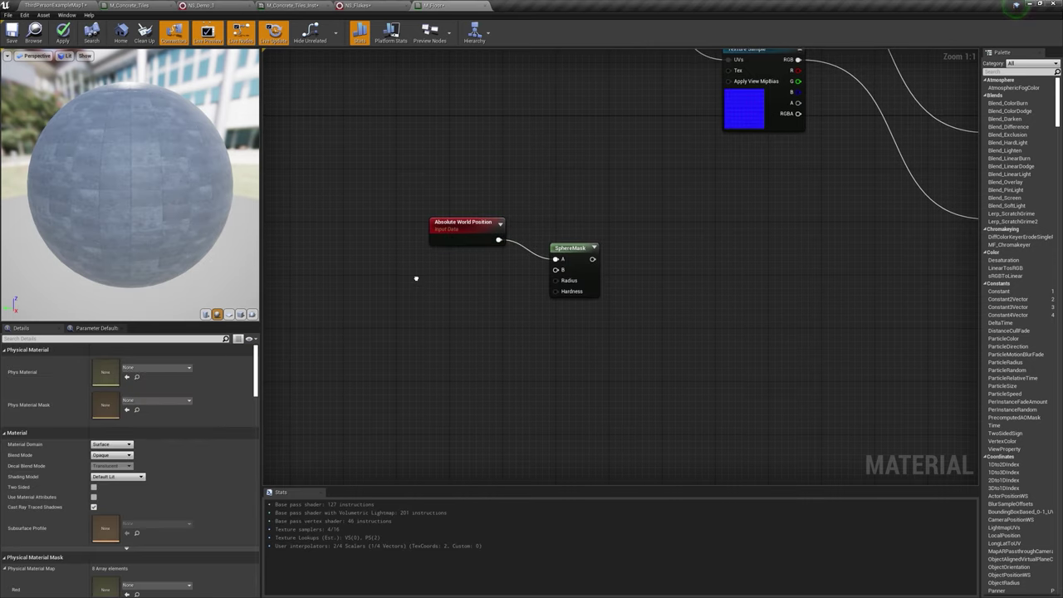
{"action": "right_click", "coordinate": [416, 278]}
{"action": "type", "text": "actor"}
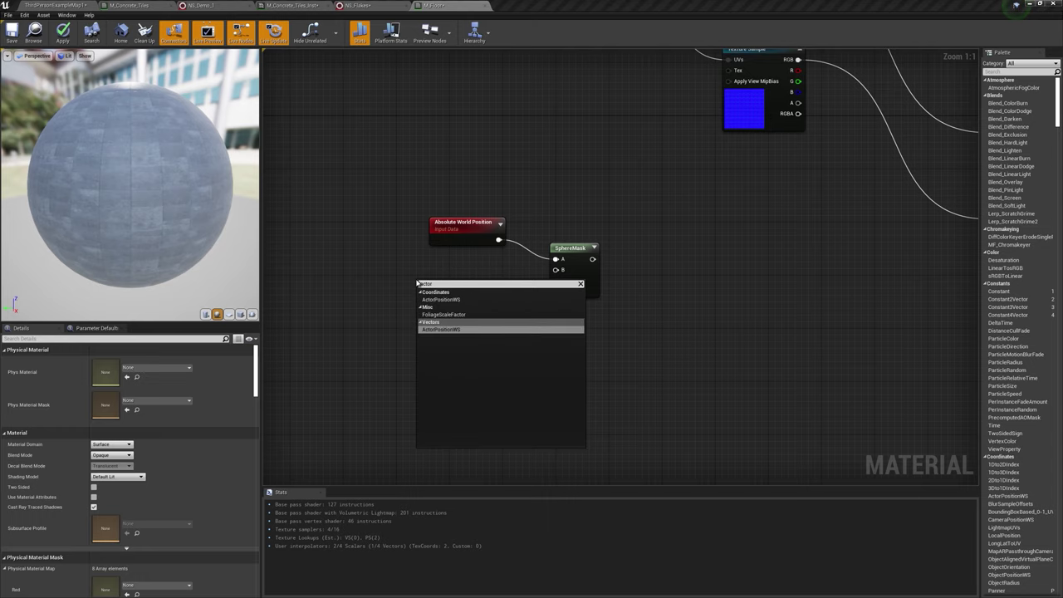
{"action": "key", "text": "Return"}
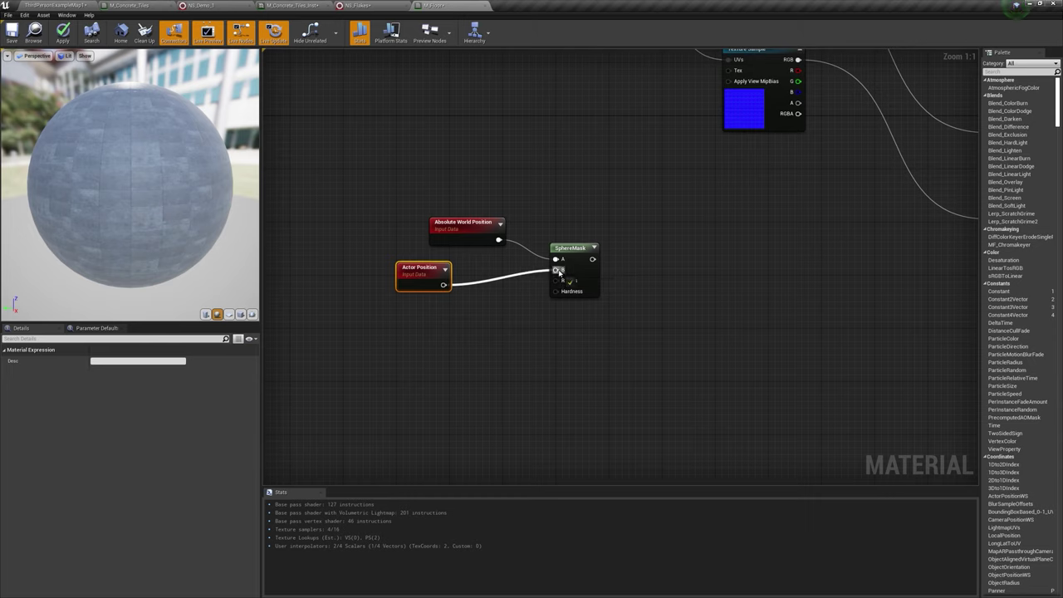
{"action": "left_click_drag", "start_coordinate": [559, 272], "coordinate": [557, 270]}
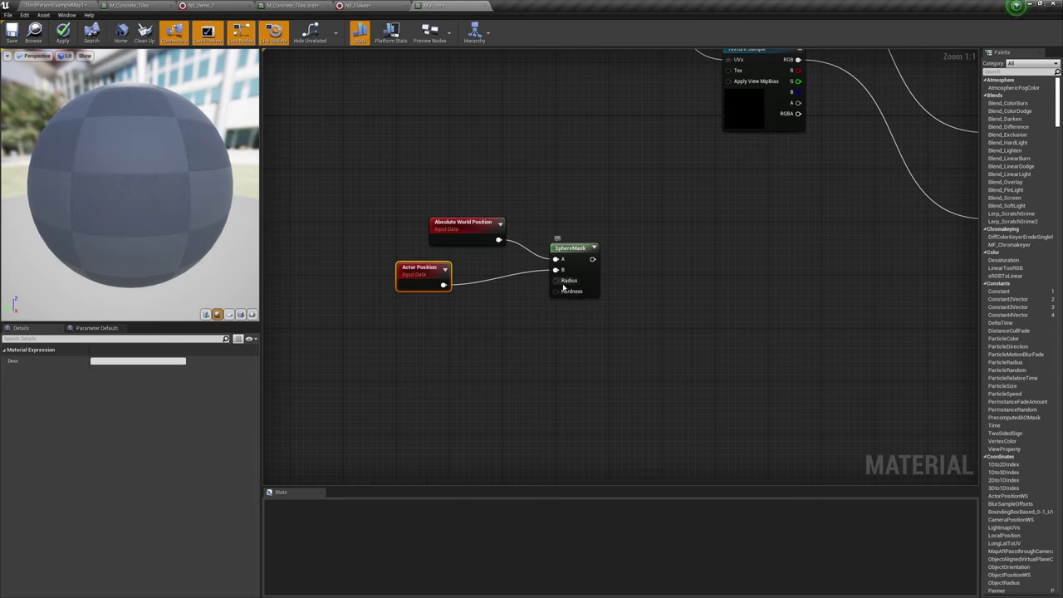
Step: Connect a Radius parameter of 1000 and a 0.1 constant to SphereMask radius and hardness
{"action": "left_click", "coordinate": [412, 314]}
{"action": "type", "text": "Radius"}
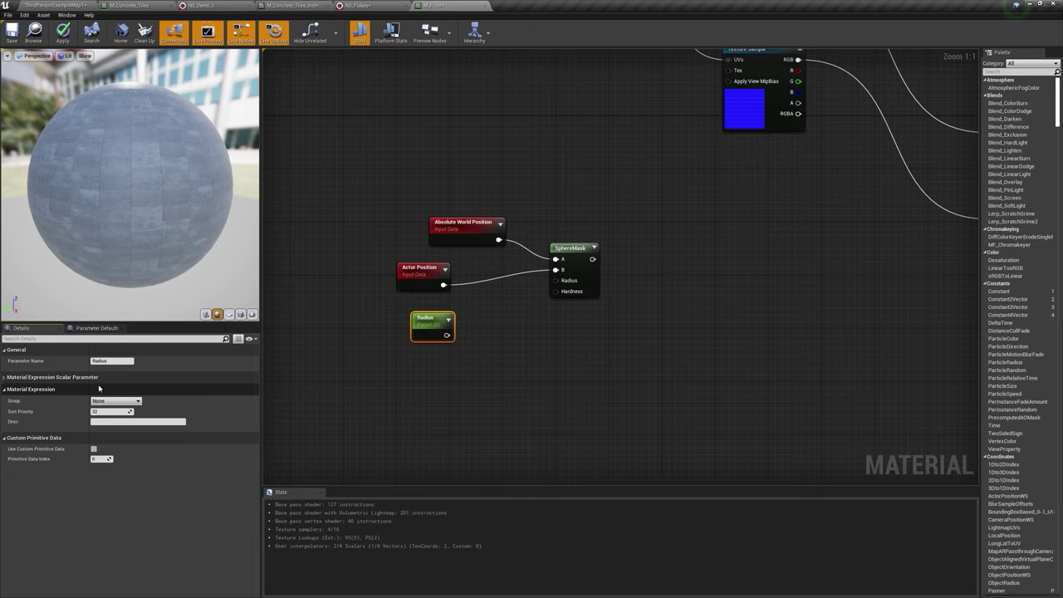
{"action": "left_click", "coordinate": [109, 389]}
{"action": "type", "text": "1000"}
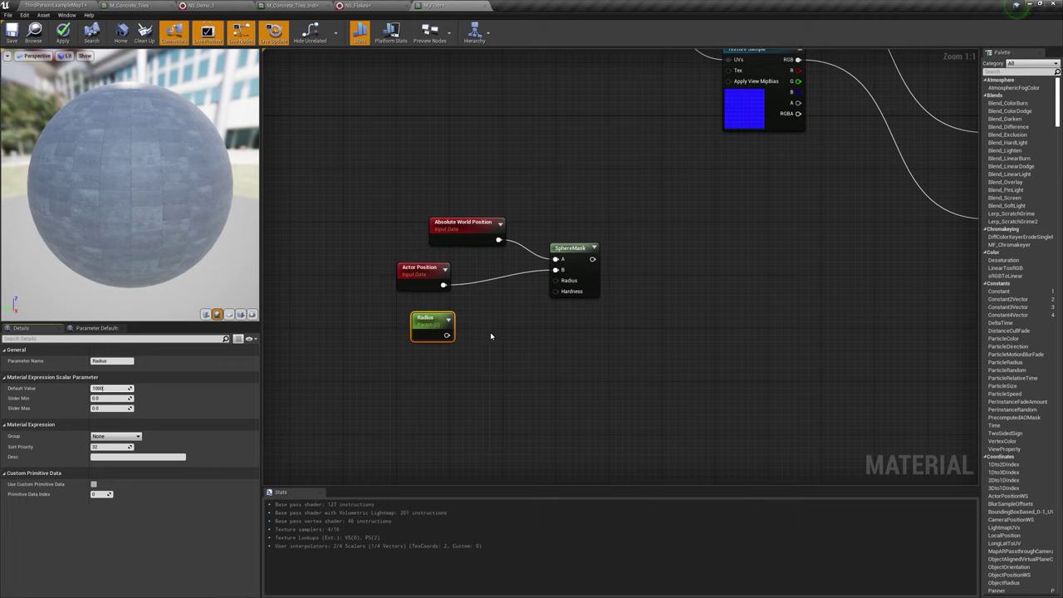
{"action": "left_click_drag", "start_coordinate": [450, 336], "coordinate": [428, 333]}
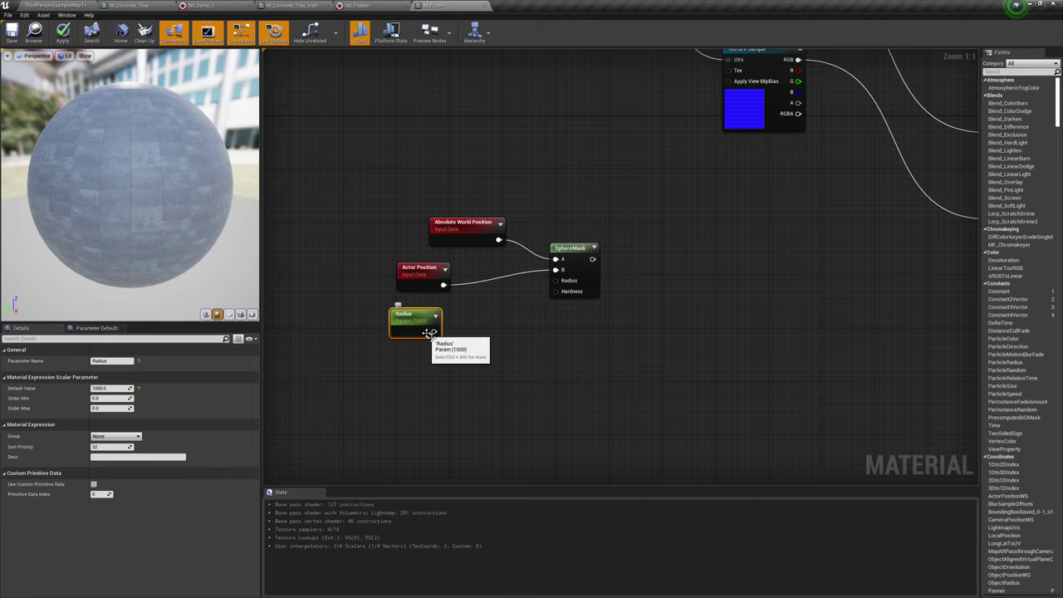
{"action": "left_click_drag", "start_coordinate": [552, 289], "coordinate": [556, 281]}
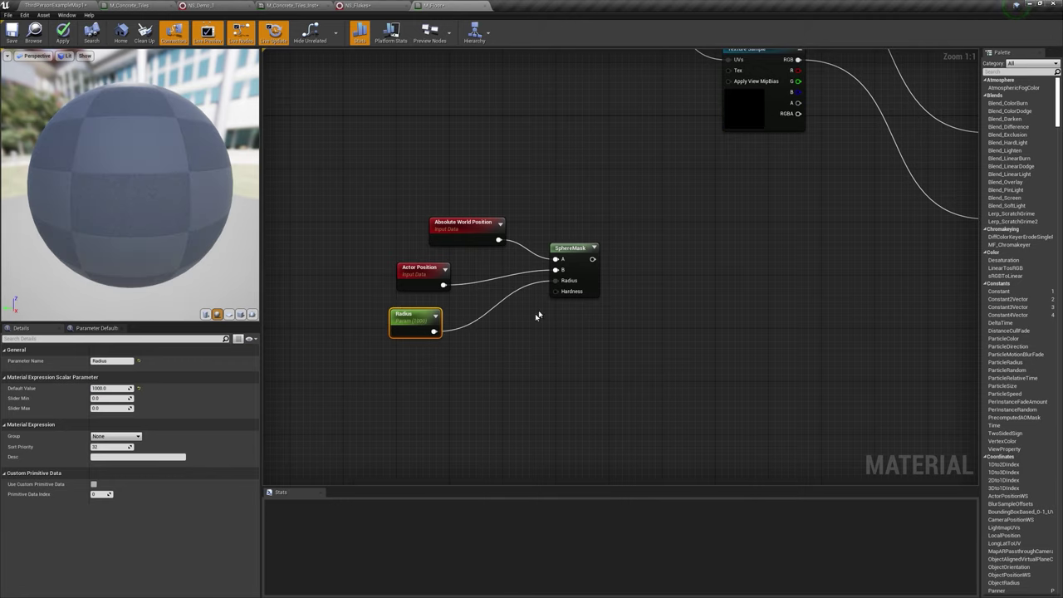
{"action": "left_click", "coordinate": [443, 354]}
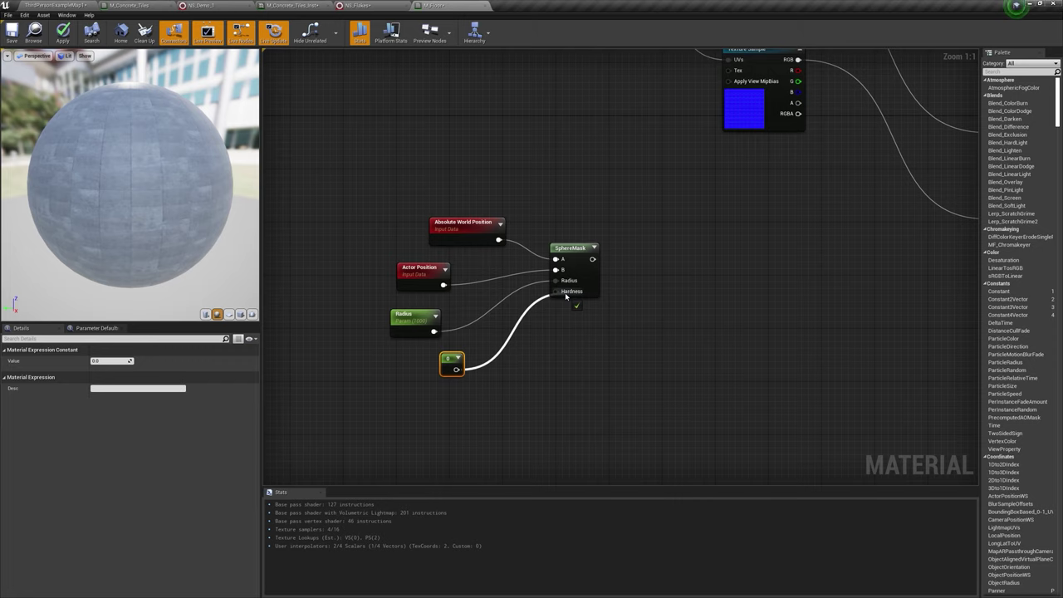
{"action": "left_click_drag", "start_coordinate": [565, 296], "coordinate": [565, 293]}
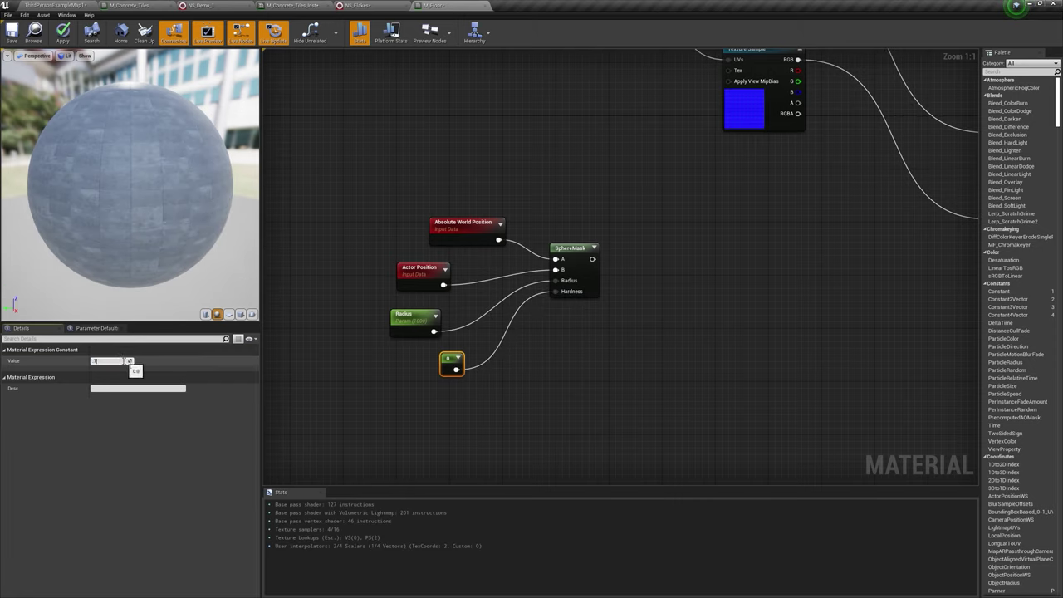
Step: Plug the SphereMask into Emissive Color, tidy the nodes, and check the level floor
{"action": "scroll", "coordinate": [537, 278], "scroll_direction": "down", "scroll_amount": 2}
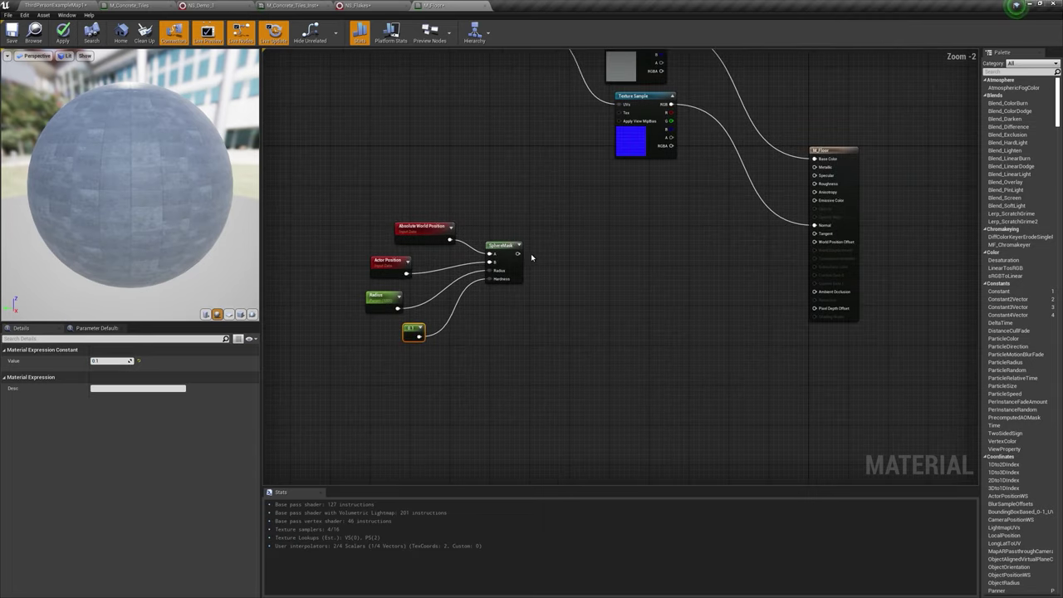
{"action": "scroll", "coordinate": [531, 257], "scroll_direction": "up", "scroll_amount": 1}
{"action": "left_click_drag", "start_coordinate": [824, 185], "coordinate": [861, 190]}
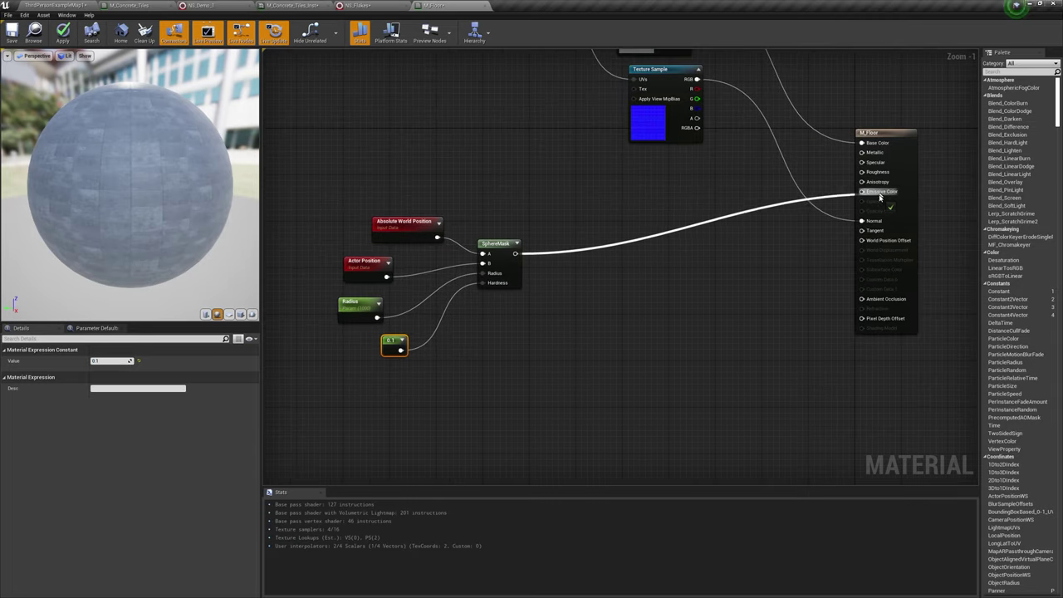
{"action": "scroll", "coordinate": [588, 366], "scroll_direction": "down", "scroll_amount": 2}
{"action": "left_click_drag", "start_coordinate": [547, 168], "coordinate": [725, 272]}
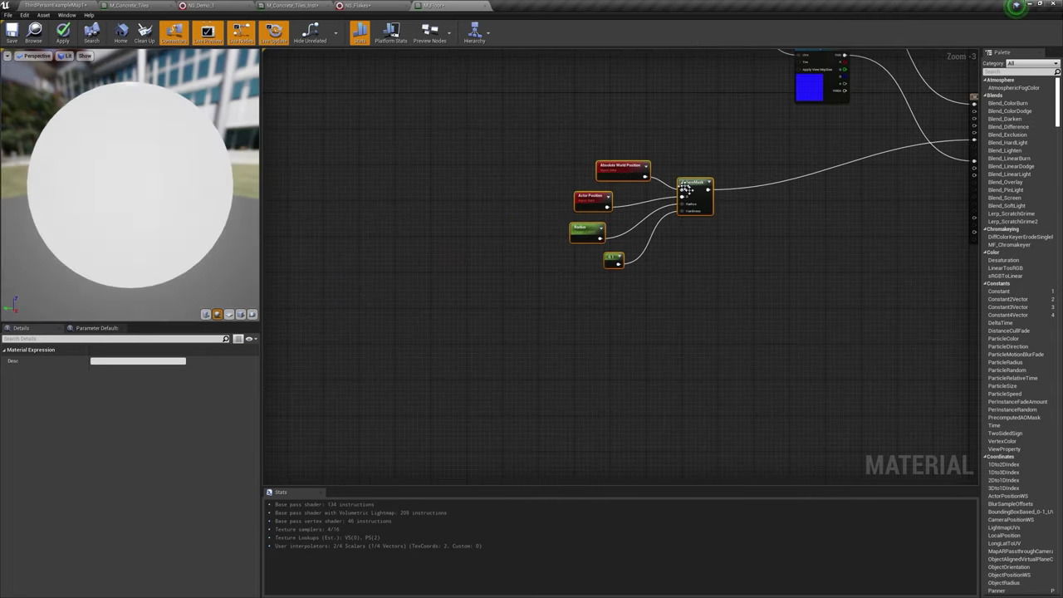
{"action": "left_click_drag", "start_coordinate": [691, 191], "coordinate": [497, 236]}
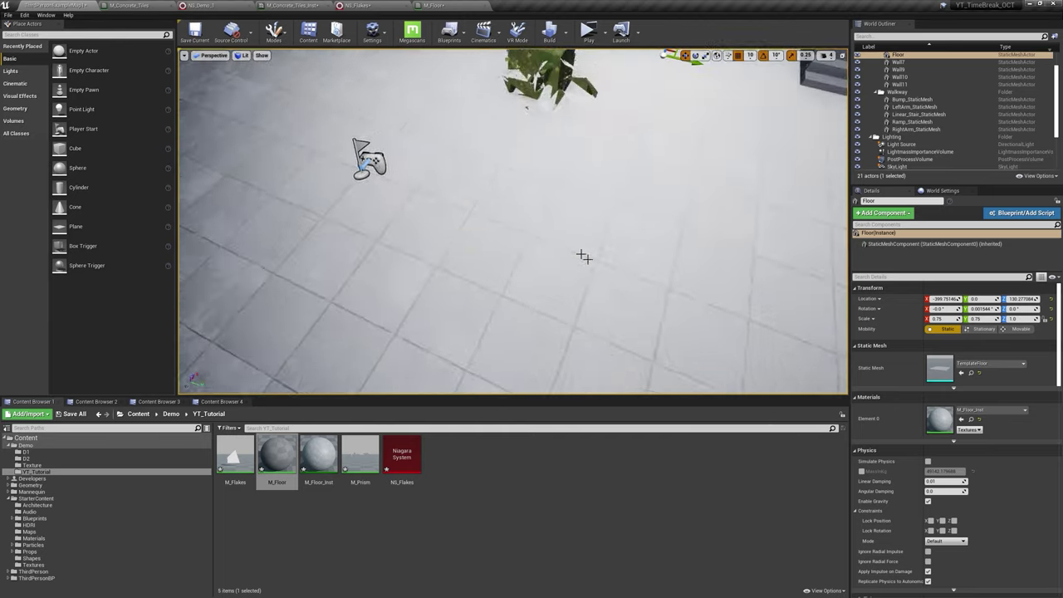
{"action": "right_click_drag", "start_coordinate": [583, 256], "coordinate": [582, 240]}
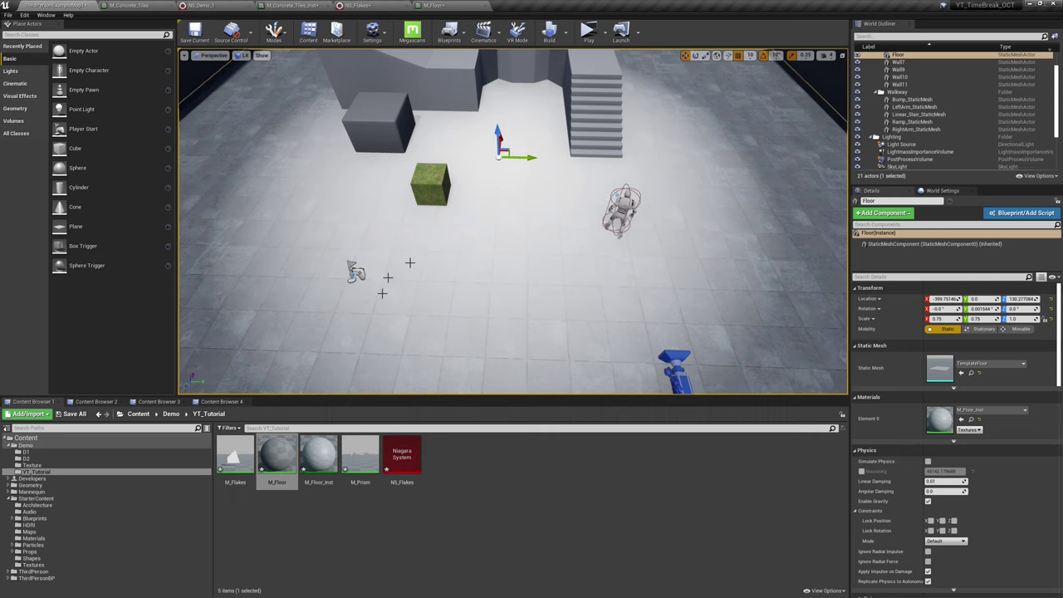
{"action": "left_click", "coordinate": [464, 5]}
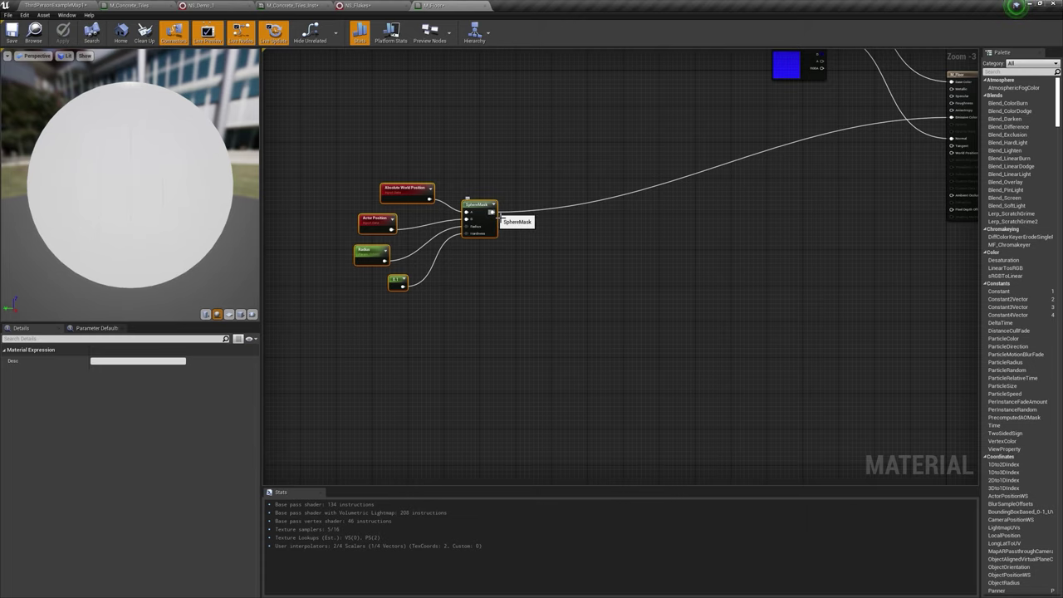
Step: Add a Sine node to the M_Floor graph
{"action": "scroll", "coordinate": [497, 214], "scroll_direction": "up", "scroll_amount": 3}
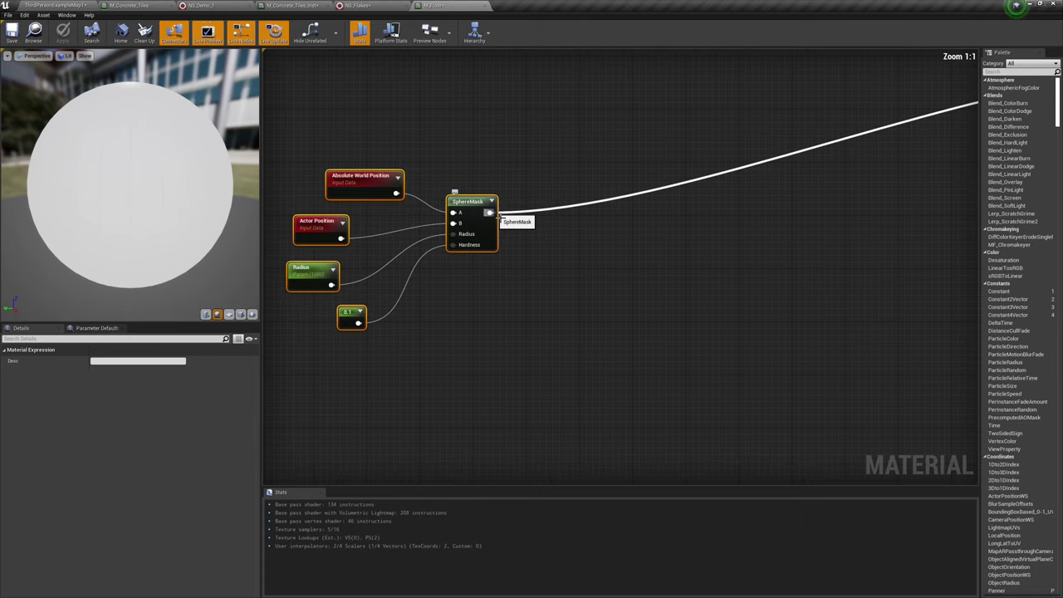
{"action": "right_click", "coordinate": [604, 223]}
{"action": "type", "text": "sine"}
{"action": "key", "text": "Return"}
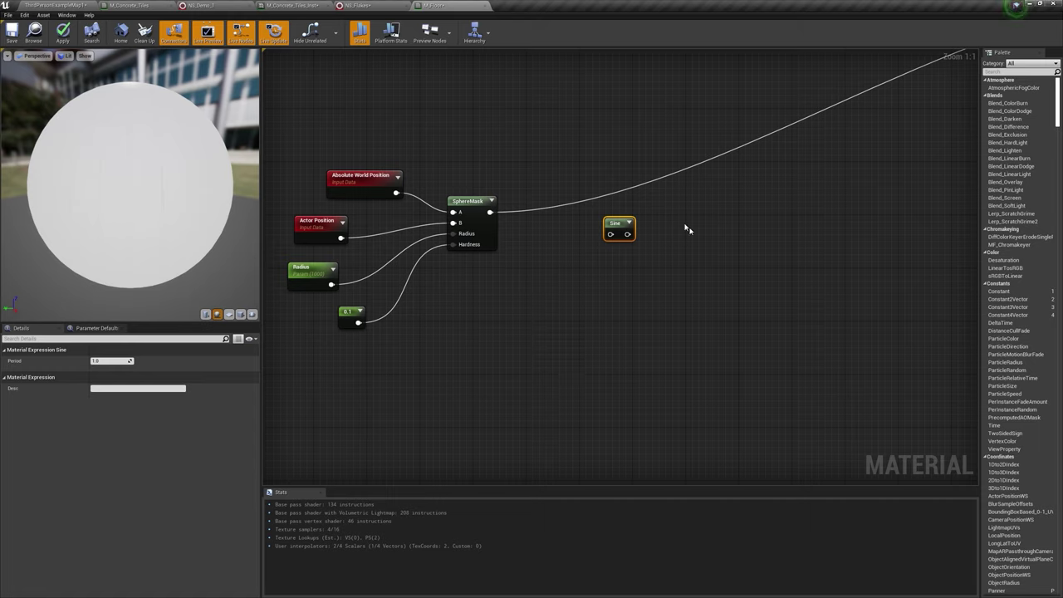
{"action": "left_click_drag", "start_coordinate": [627, 223], "coordinate": [666, 215]}
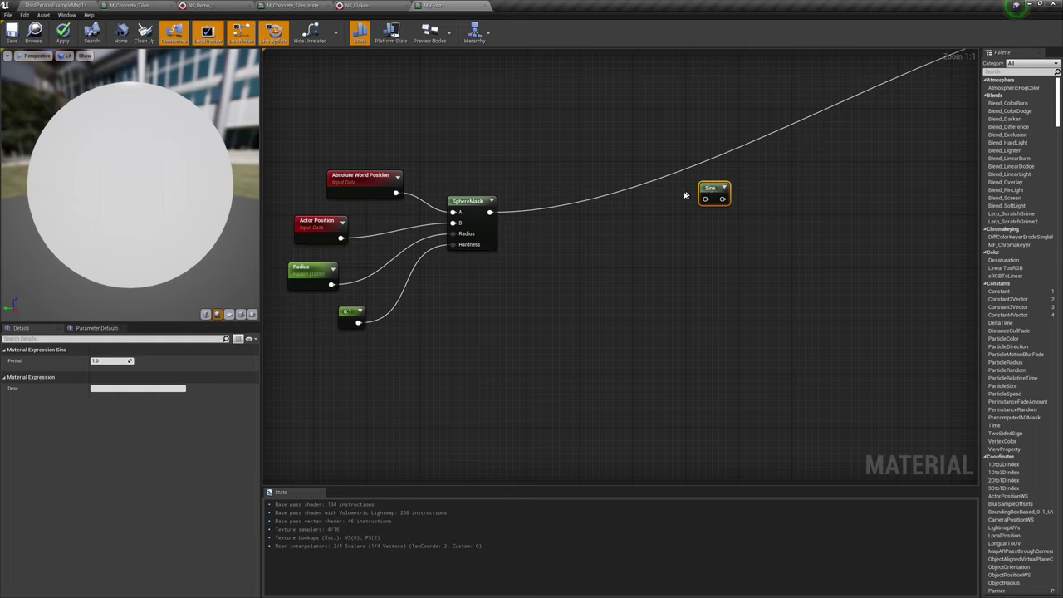
Step: Multiply the SphereMask by a Lines parameter of 2 and feed it into an Add node
{"action": "left_click", "coordinate": [559, 247]}
{"action": "mouse_move", "coordinate": [564, 241]}
{"action": "left_mouse_down"}
{"action": "mouse_move", "coordinate": [536, 209]}
{"action": "mouse_move", "coordinate": [557, 216]}
{"action": "left_mouse_up"}
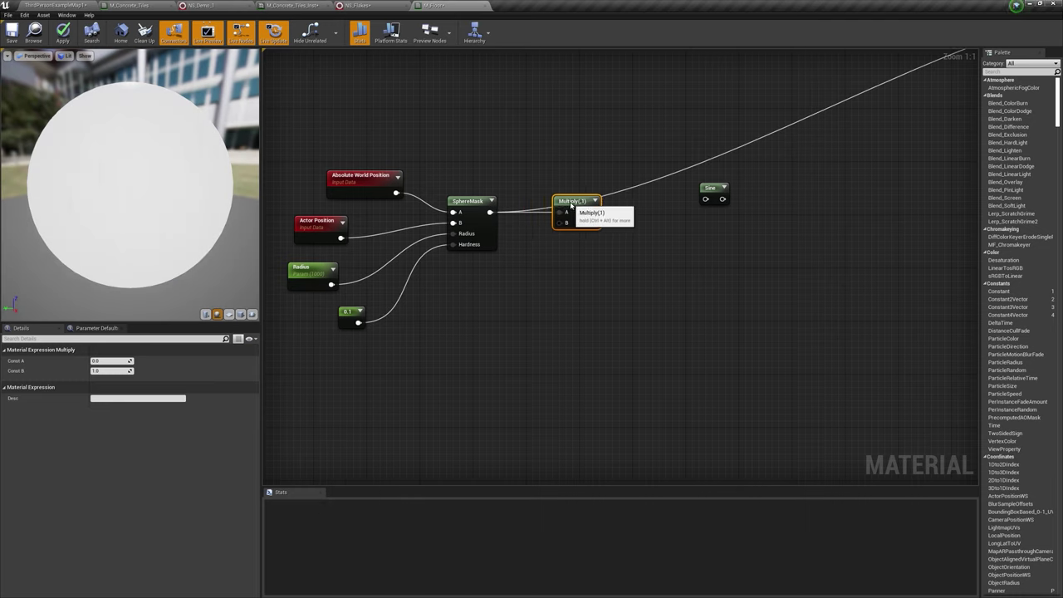
{"action": "left_click", "coordinate": [487, 291]}
{"action": "type", "text": "Lines"}
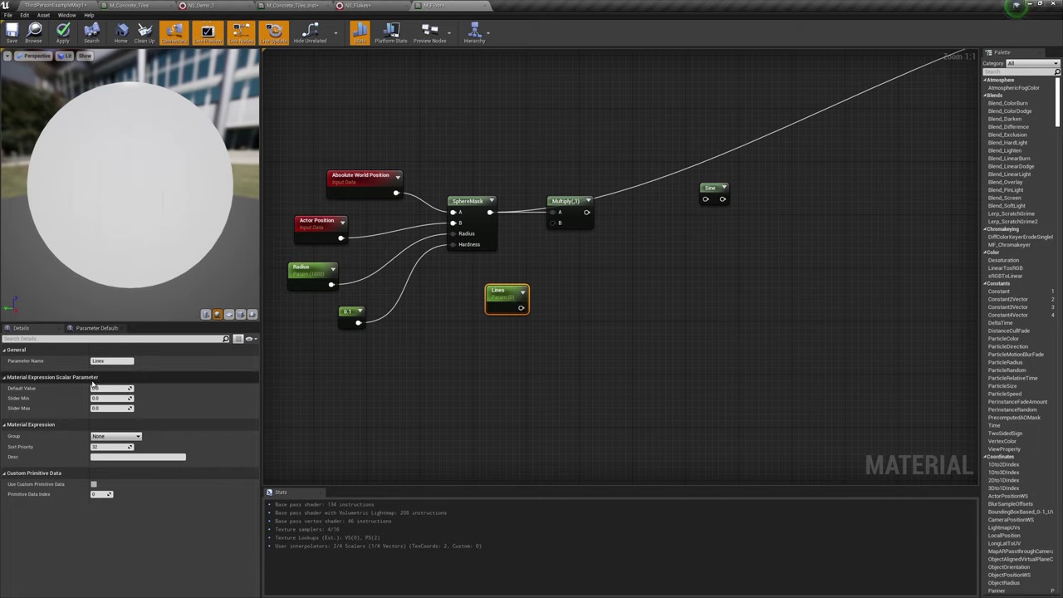
{"action": "key", "text": "Return"}
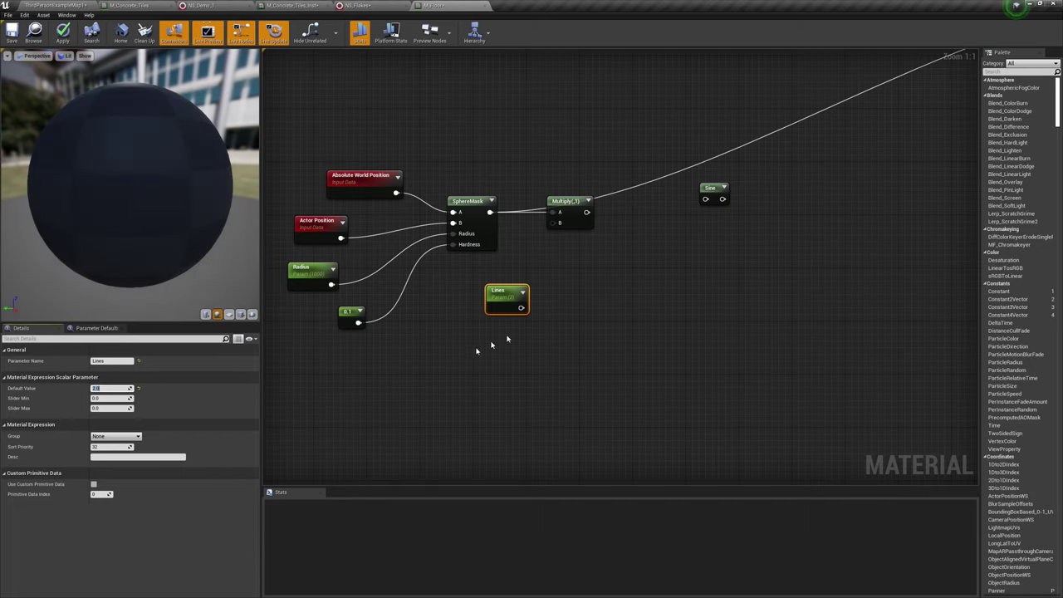
{"action": "mouse_move", "coordinate": [515, 309]}
{"action": "left_mouse_down"}
{"action": "mouse_move", "coordinate": [536, 246]}
{"action": "mouse_move", "coordinate": [495, 288]}
{"action": "mouse_move", "coordinate": [557, 223]}
{"action": "left_mouse_up"}
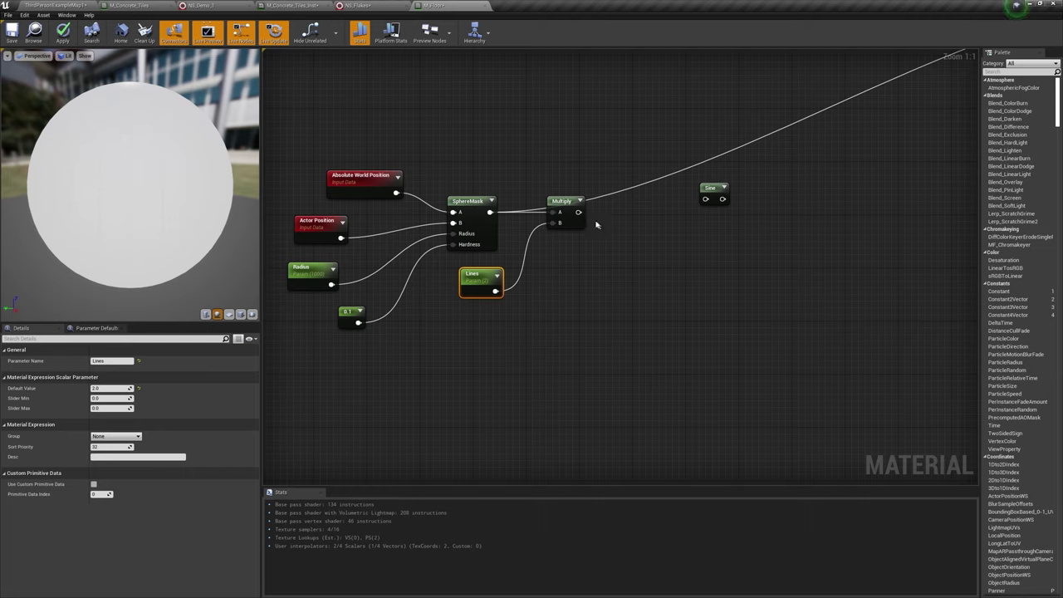
{"action": "left_click_drag", "start_coordinate": [579, 212], "coordinate": [624, 214]}
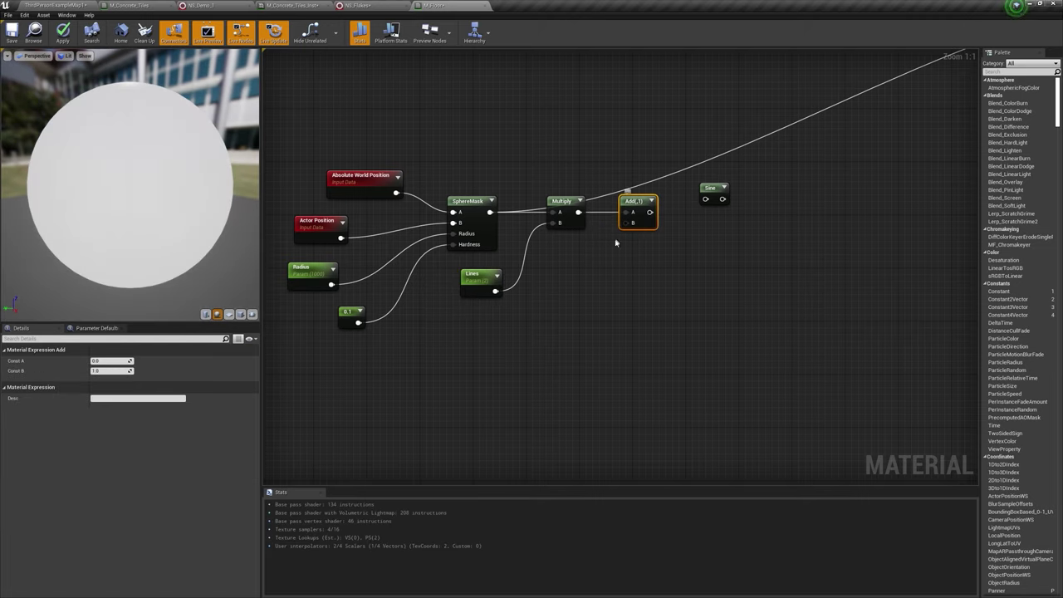
Step: Add a Time node multiplied by a Speed scalar parameter
{"action": "right_click", "coordinate": [566, 278]}
{"action": "type", "text": "time"}
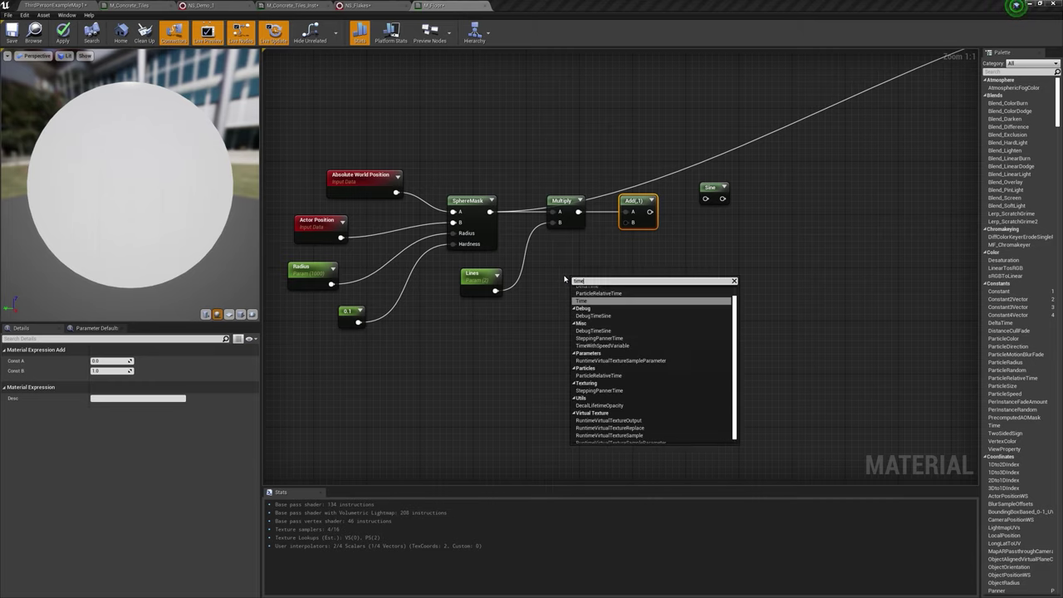
{"action": "key", "text": "Return"}
{"action": "left_click_drag", "start_coordinate": [585, 282], "coordinate": [491, 344]}
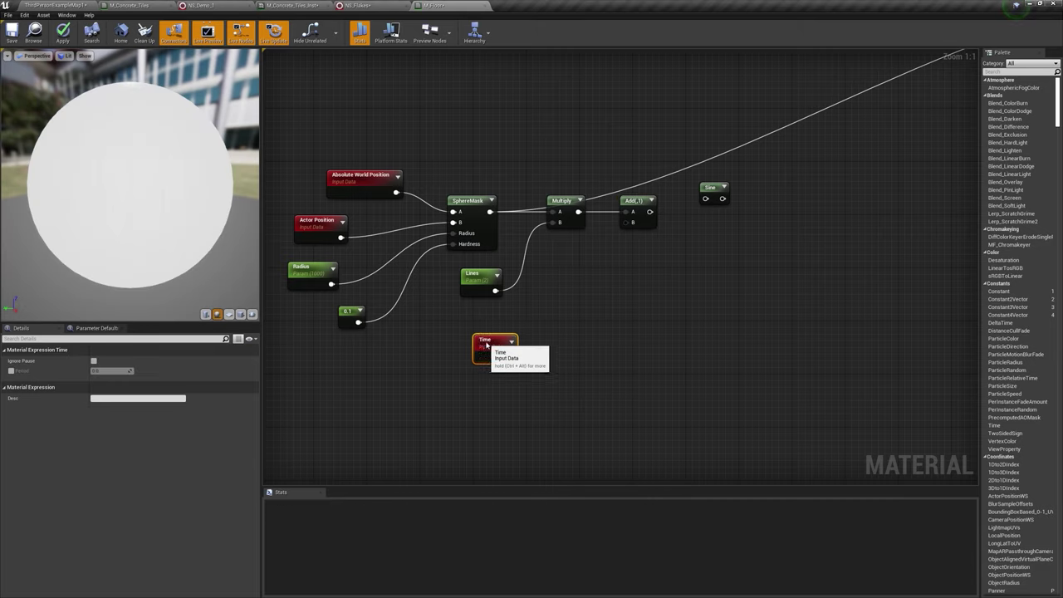
{"action": "left_click", "coordinate": [598, 355]}
{"action": "mouse_move", "coordinate": [599, 357]}
{"action": "left_mouse_down"}
{"action": "mouse_move", "coordinate": [562, 345]}
{"action": "mouse_move", "coordinate": [574, 347]}
{"action": "left_mouse_up"}
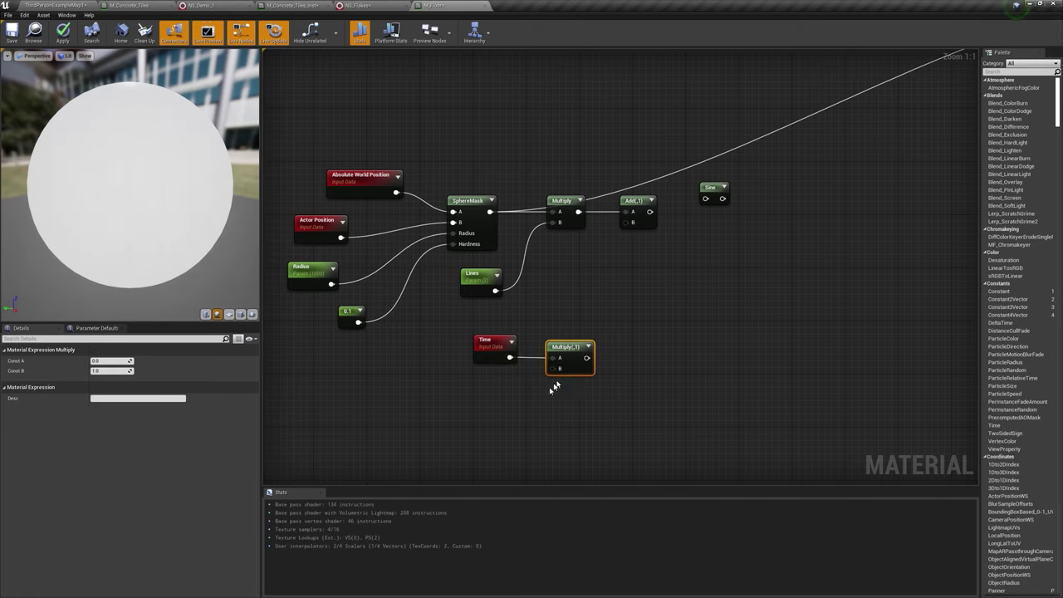
{"action": "left_click", "coordinate": [502, 385]}
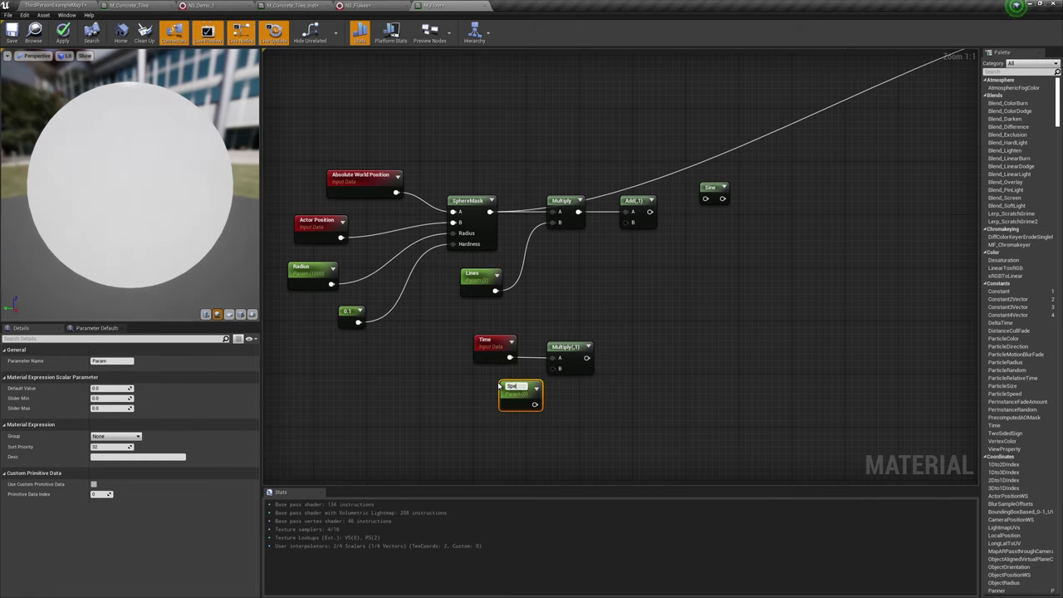
{"action": "mouse_move", "coordinate": [512, 389]}
{"action": "left_mouse_down"}
{"action": "mouse_move", "coordinate": [473, 382]}
{"action": "mouse_move", "coordinate": [511, 410]}
{"action": "mouse_move", "coordinate": [554, 369]}
{"action": "left_mouse_up"}
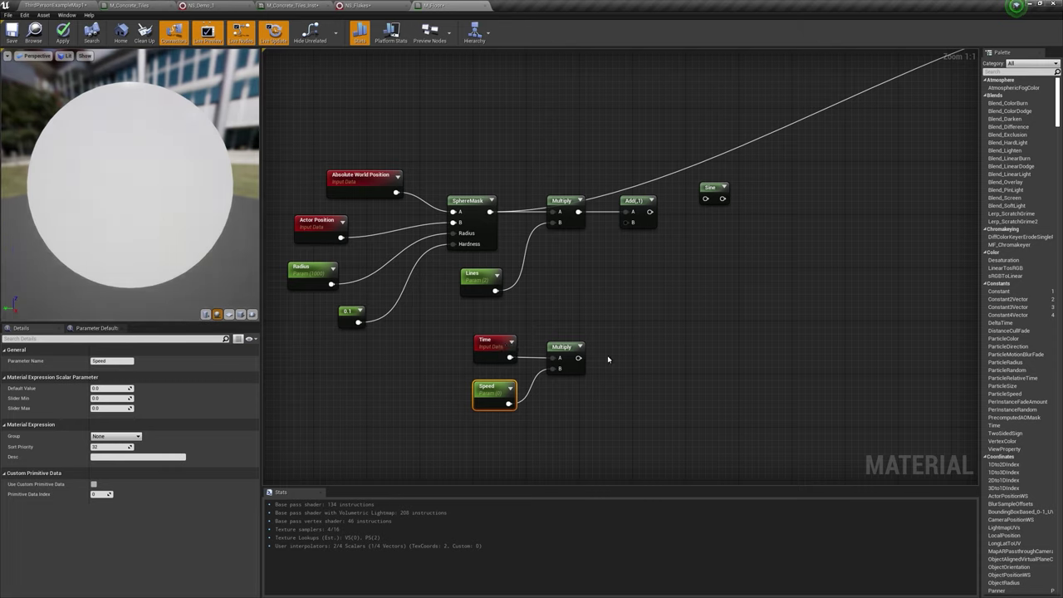
Step: Wire the Time × Speed result into Add's B input and the Add into Sine
{"action": "left_click_drag", "start_coordinate": [579, 357], "coordinate": [598, 314]}
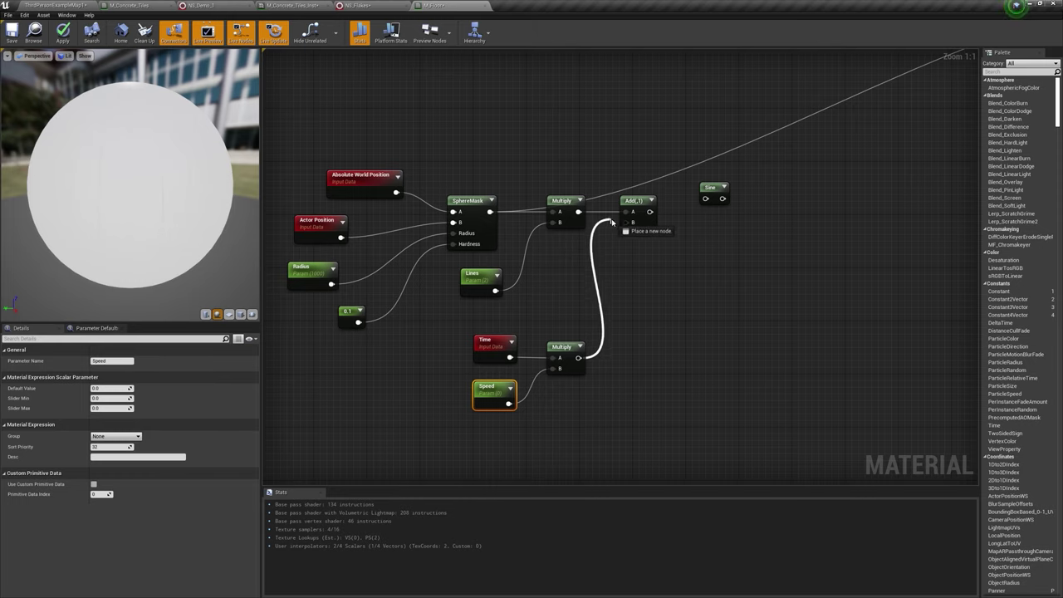
{"action": "left_click_drag", "start_coordinate": [632, 225], "coordinate": [632, 223]}
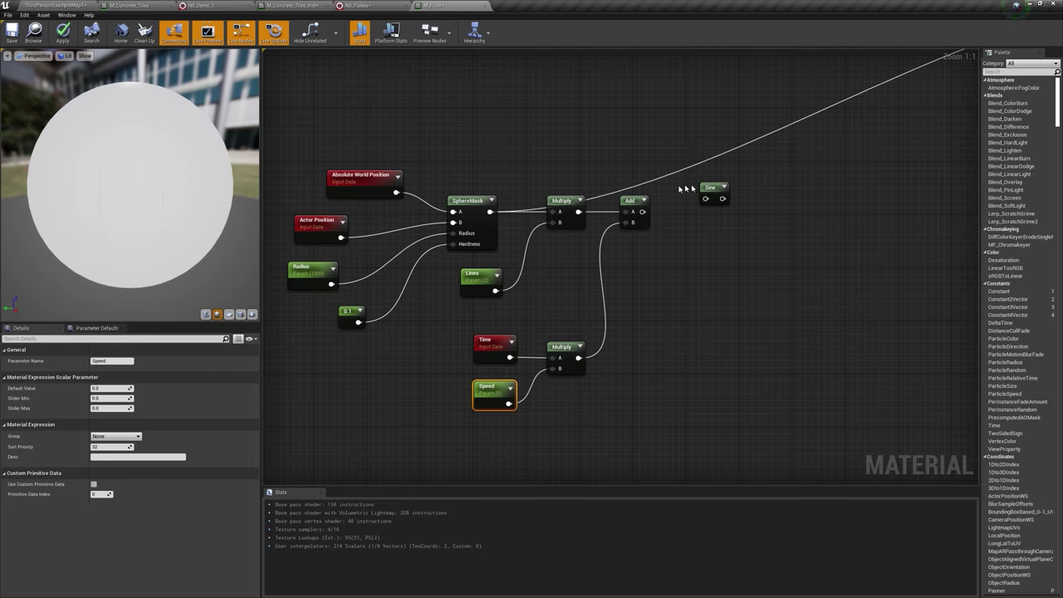
{"action": "left_click_drag", "start_coordinate": [642, 212], "coordinate": [706, 201]}
{"action": "right_click_drag", "start_coordinate": [722, 200], "coordinate": [653, 233]}
Step: Connect the Sine output to Emissive Color and set Speed's default to 1
{"action": "right_click", "coordinate": [653, 233]}
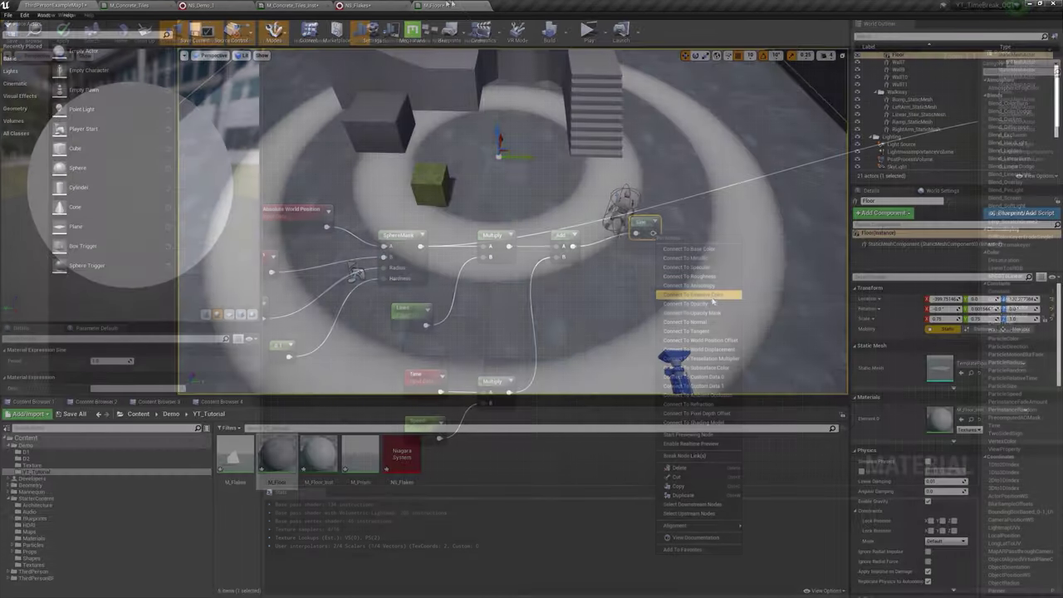
{"action": "left_click", "coordinate": [692, 293]}
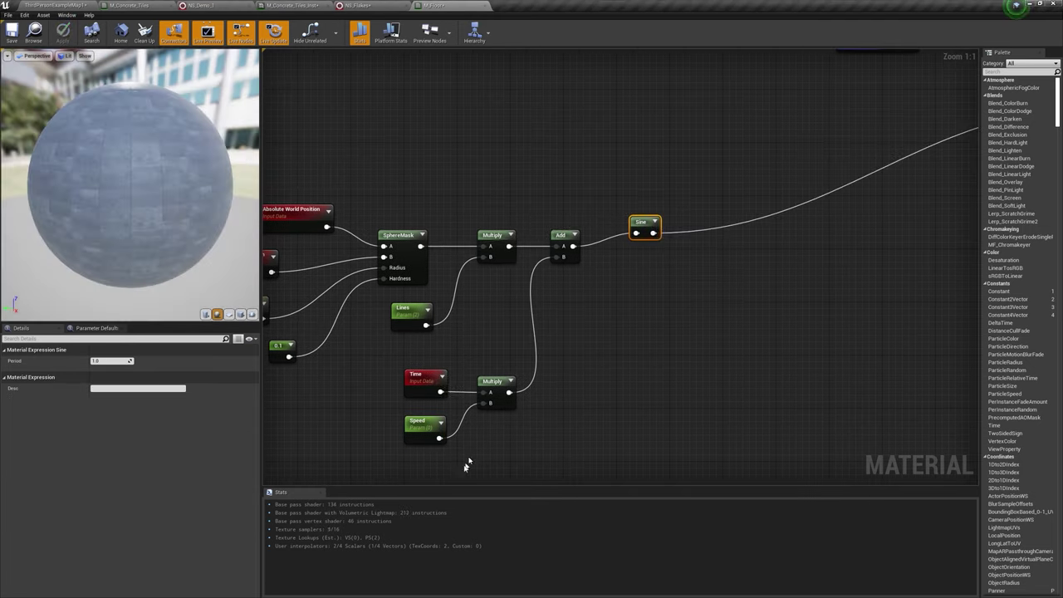
{"action": "left_click", "coordinate": [414, 439]}
{"action": "left_click_drag", "start_coordinate": [109, 391], "coordinate": [112, 390]}
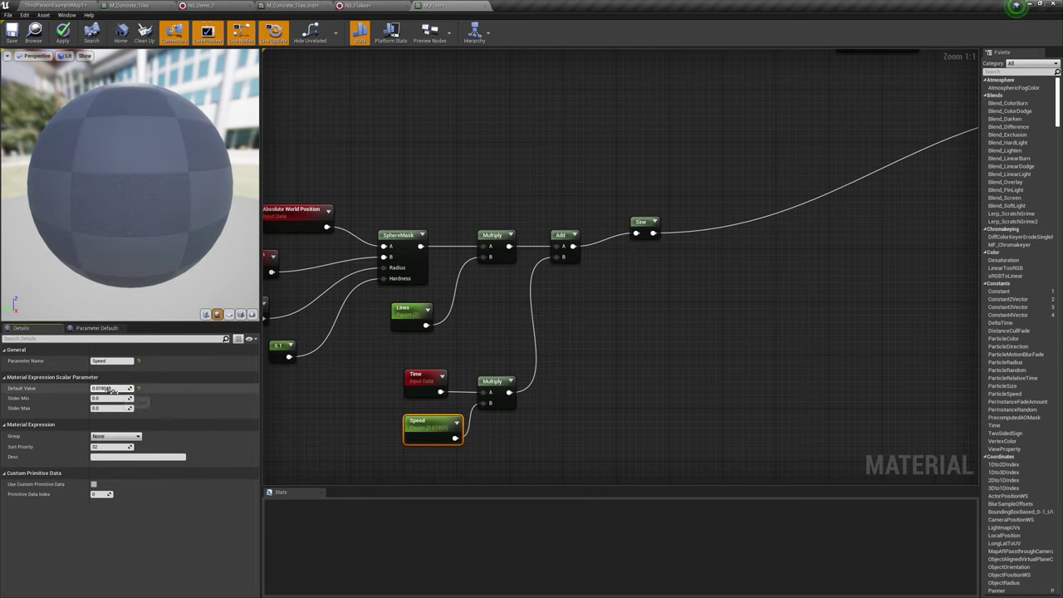
{"action": "left_click", "coordinate": [111, 389]}
{"action": "type", "text": "1"}
{"action": "key", "text": "Return"}
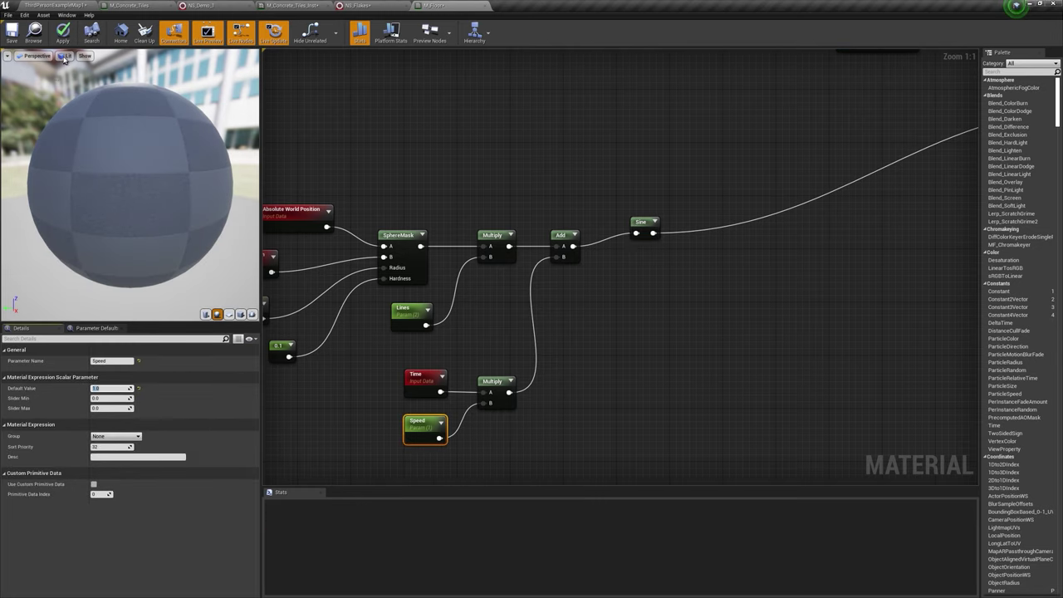
Step: Apply the material, check the white rings on the level floor, and return to M_Floor
{"action": "left_click", "coordinate": [66, 38]}
{"action": "left_click", "coordinate": [52, 5]}
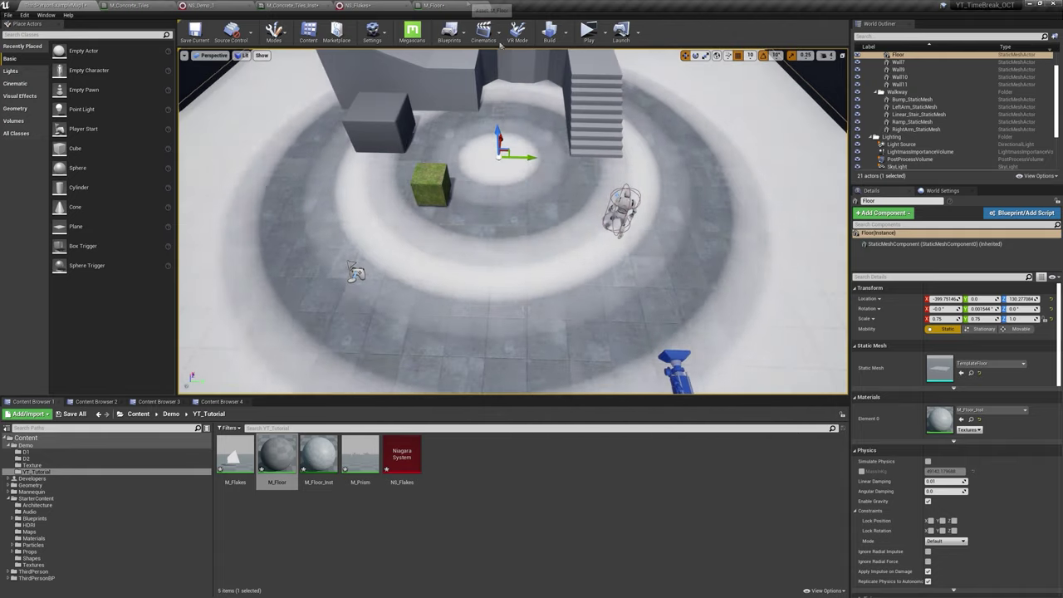
{"action": "left_click", "coordinate": [434, 5]}
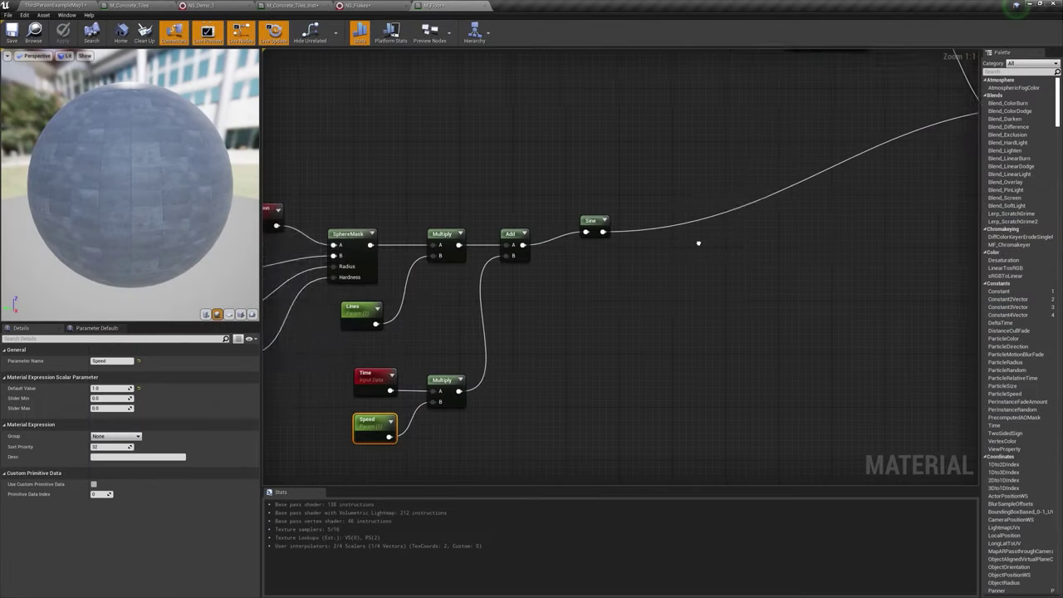
{"action": "left_click_drag", "start_coordinate": [509, 220], "coordinate": [502, 233]}
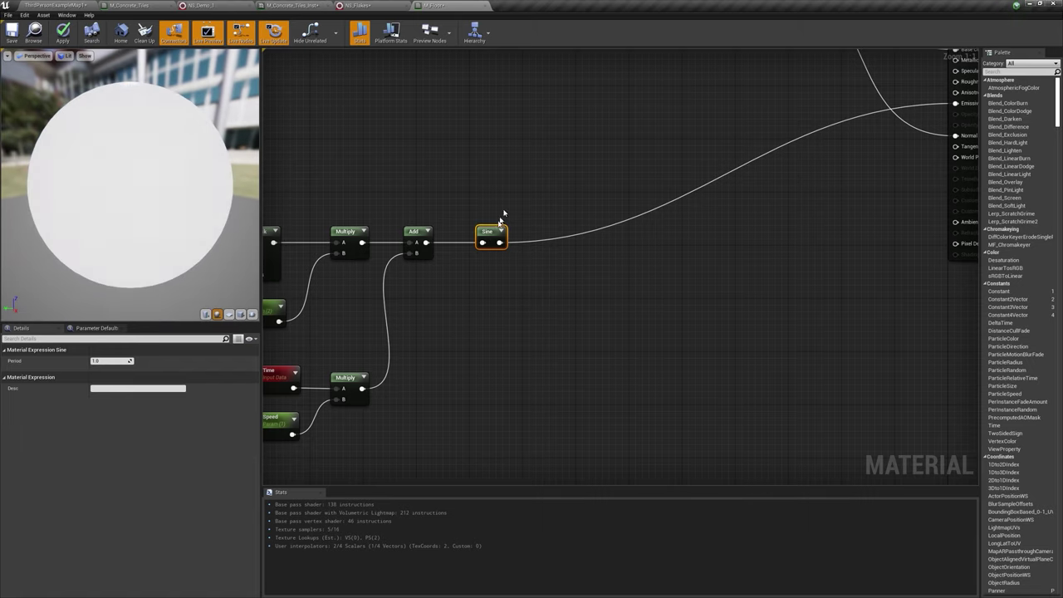
Step: Add an Add node after the Sine, followed by a Multiply with B set to 0.5
{"action": "mouse_move", "coordinate": [499, 243]}
{"action": "left_mouse_down"}
{"action": "mouse_move", "coordinate": [549, 252]}
{"action": "mouse_move", "coordinate": [561, 236]}
{"action": "mouse_move", "coordinate": [615, 232]}
{"action": "left_mouse_up"}
{"action": "type", "text": "multi"}
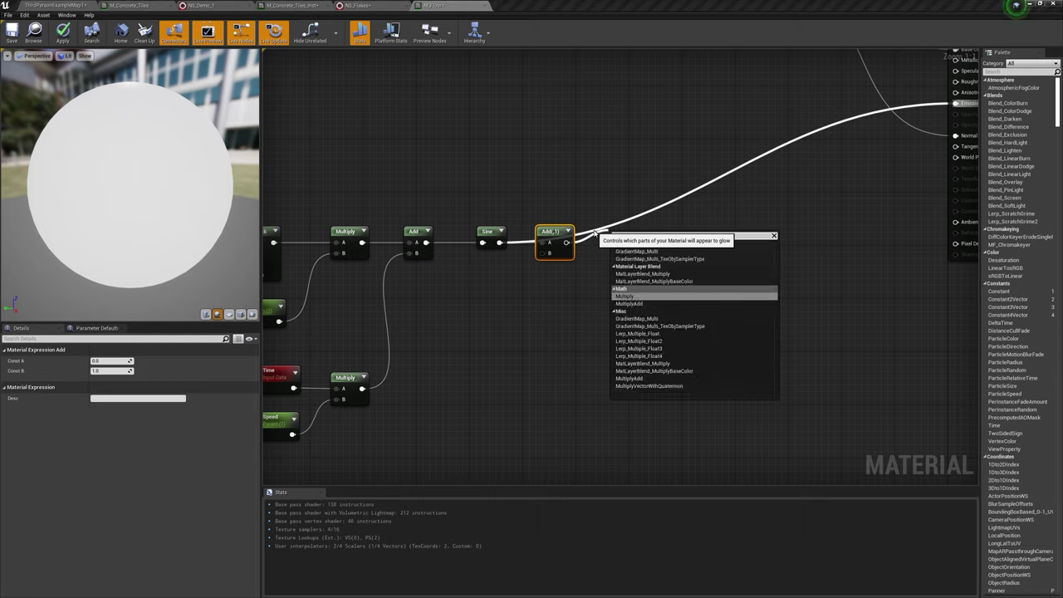
{"action": "key", "text": "Return"}
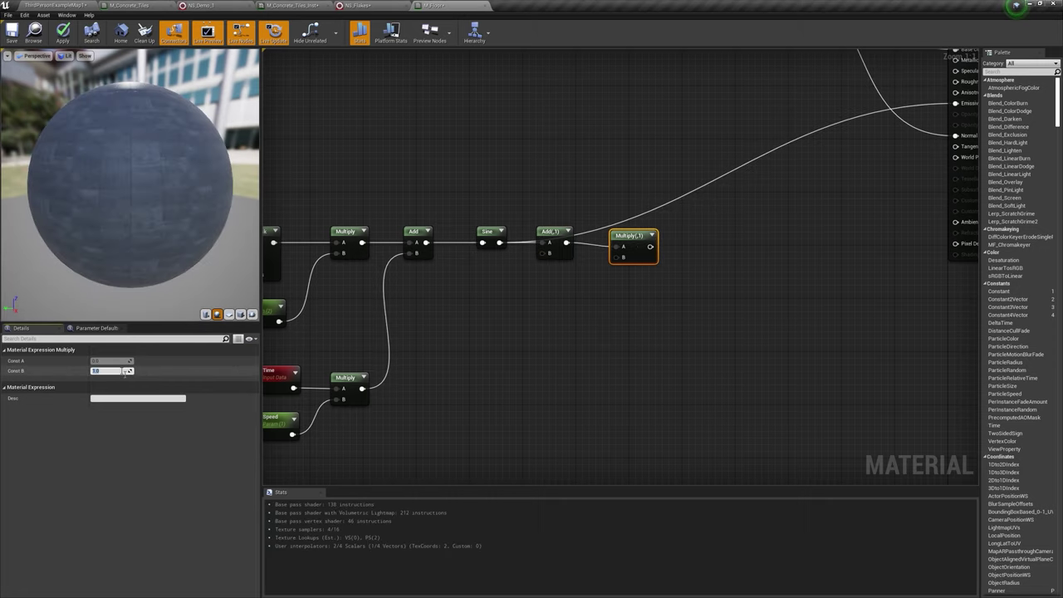
{"action": "type", "text": "0.5"}
{"action": "key", "text": "Return"}
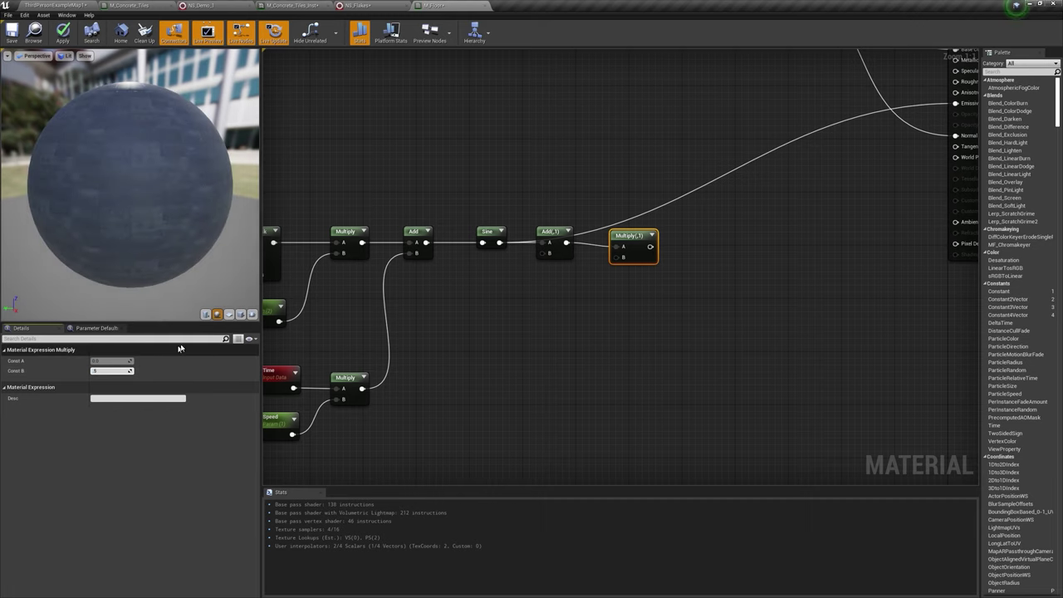
Step: Add a Power node into a Lerp's Alpha and plug the Lerp into Emissive Color
{"action": "right_click_drag", "start_coordinate": [668, 241], "coordinate": [579, 241]}
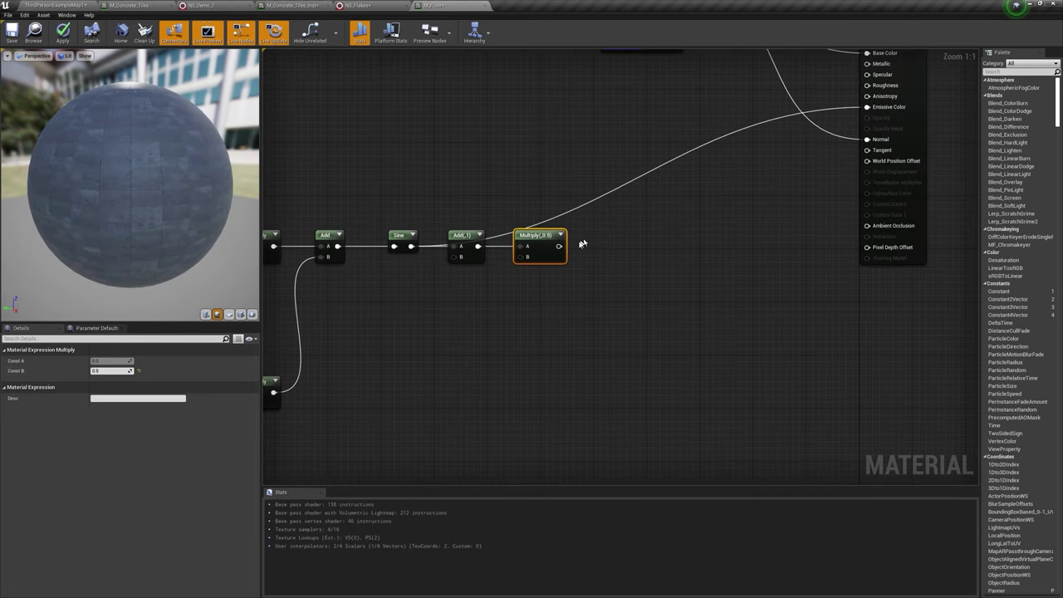
{"action": "left_click_drag", "start_coordinate": [559, 246], "coordinate": [664, 230]}
{"action": "type", "text": "power"}
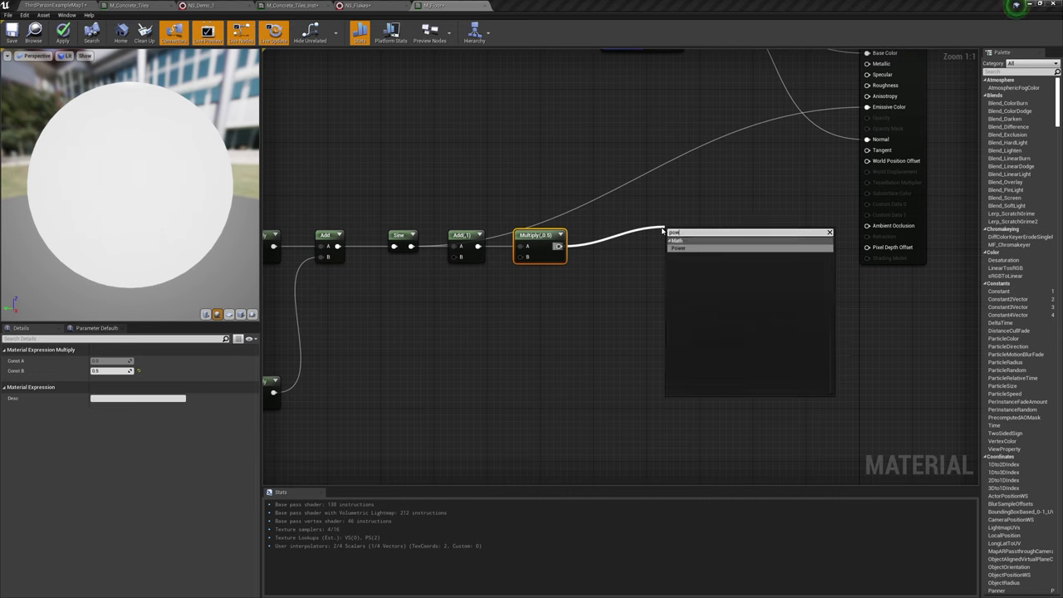
{"action": "key", "text": "Return"}
{"action": "right_click_drag", "start_coordinate": [737, 231], "coordinate": [597, 235]}
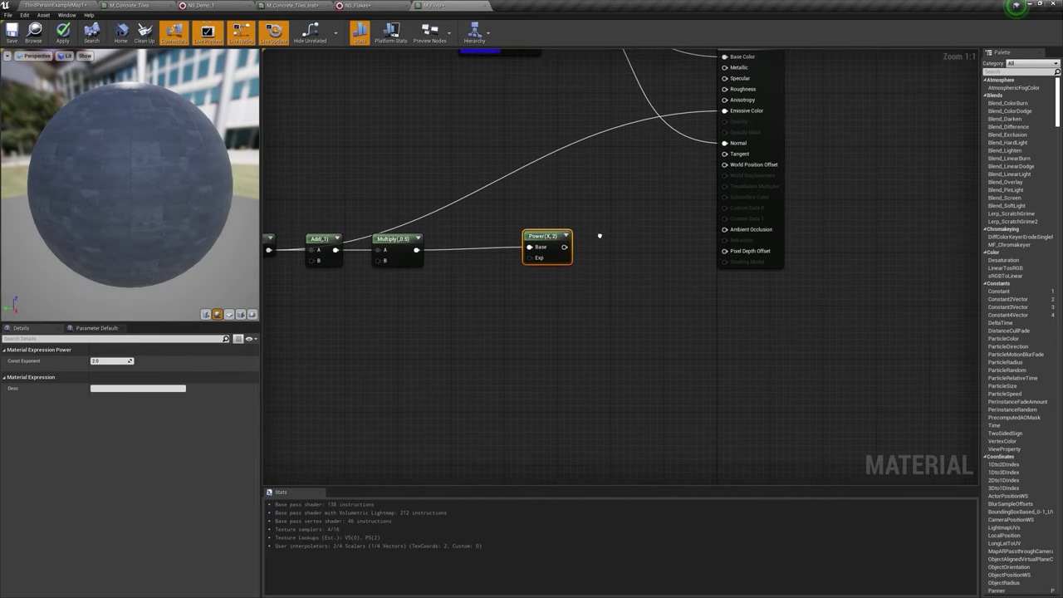
{"action": "left_click", "coordinate": [601, 176]}
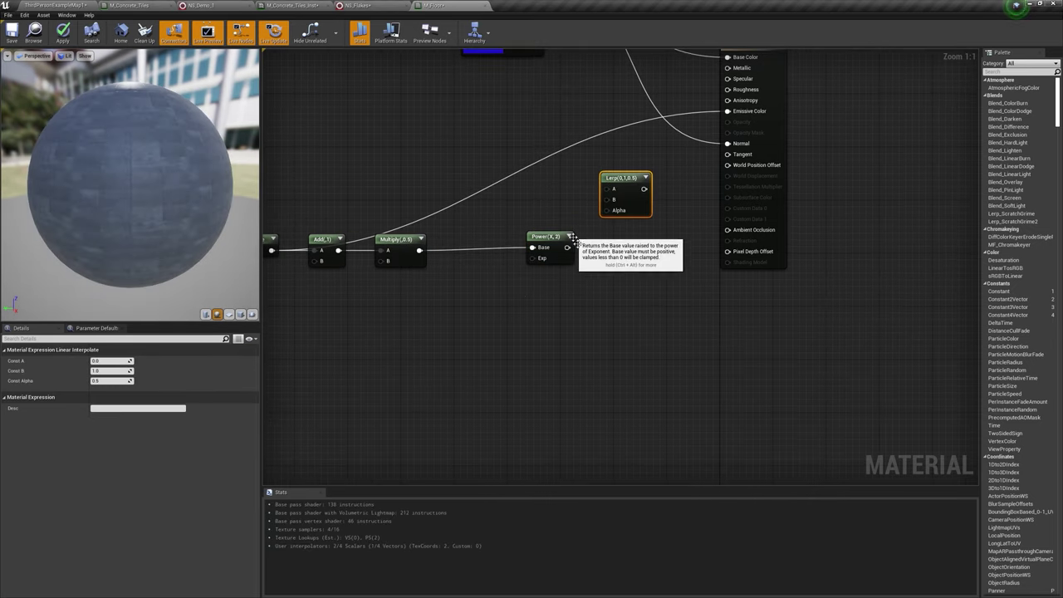
{"action": "left_click_drag", "start_coordinate": [567, 247], "coordinate": [605, 217]}
{"action": "mouse_move", "coordinate": [621, 178]}
{"action": "left_mouse_down"}
{"action": "mouse_move", "coordinate": [610, 146]}
{"action": "mouse_move", "coordinate": [730, 118]}
{"action": "left_mouse_up"}
{"action": "left_click_drag", "start_coordinate": [755, 199], "coordinate": [861, 220]}
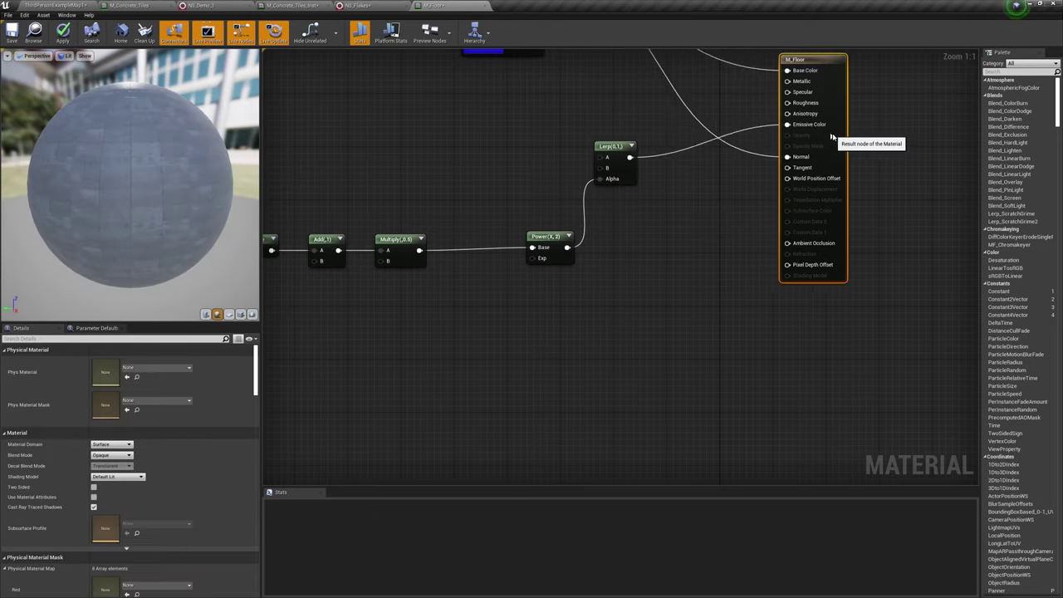
{"action": "right_click_drag", "start_coordinate": [453, 126], "coordinate": [544, 134]}
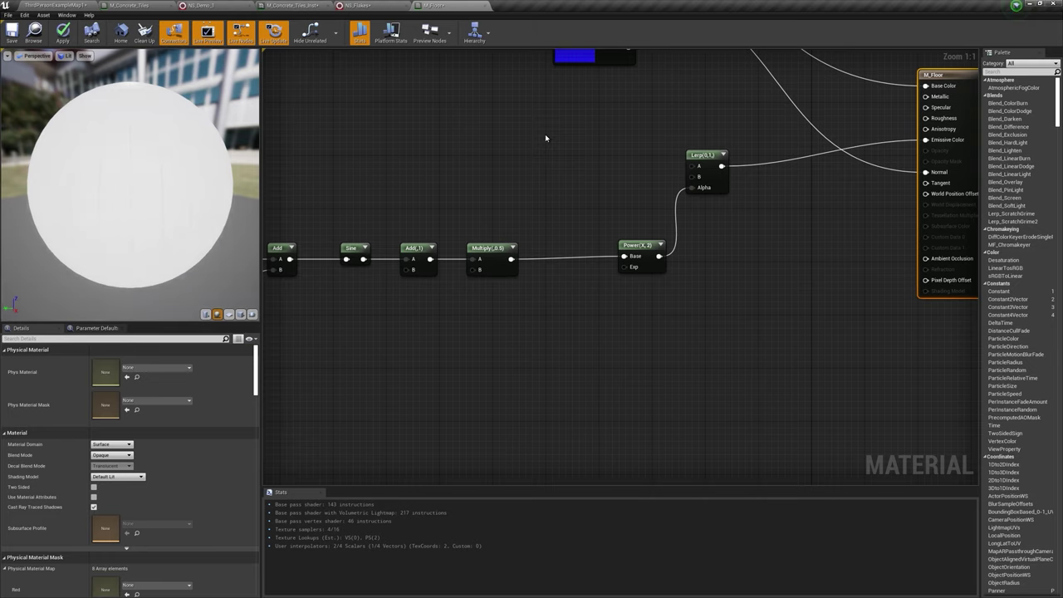
Step: Add a cyan vector parameter named Color and wire it into the Lerp's B input
{"action": "left_click", "coordinate": [545, 133]}
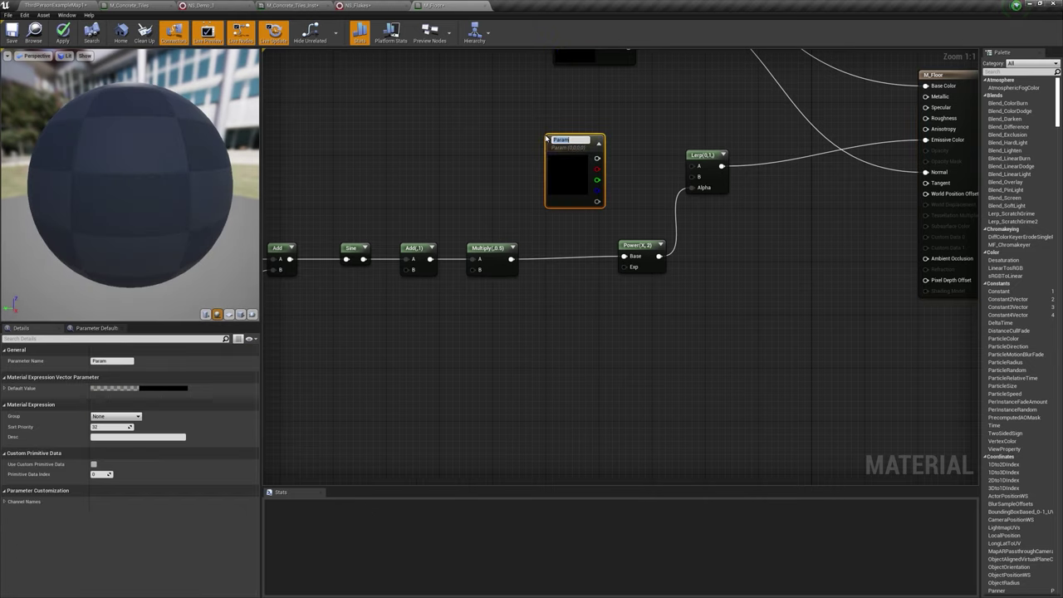
{"action": "type", "text": "Color"}
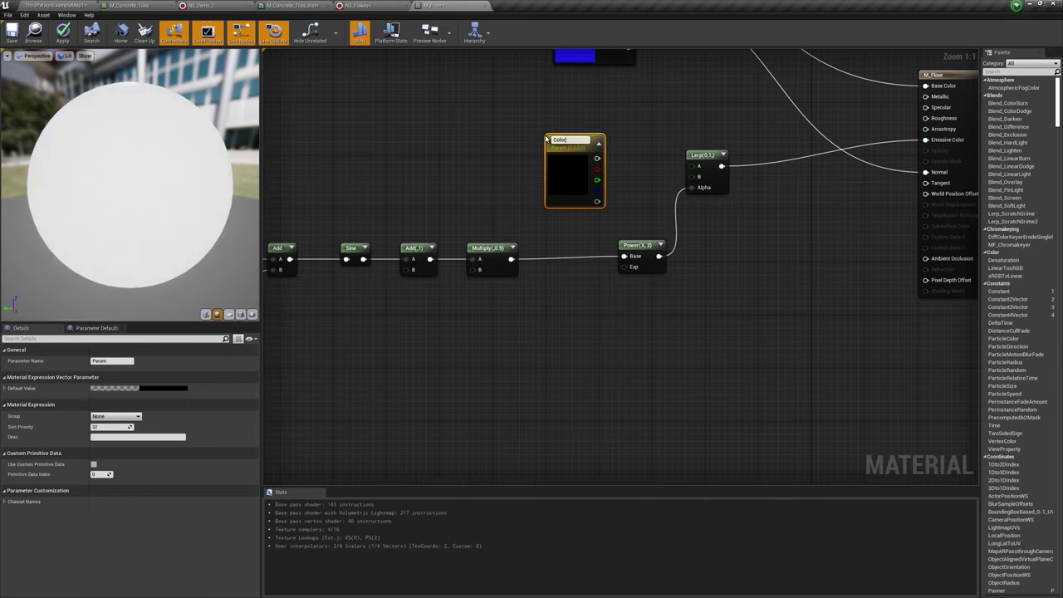
{"action": "key", "text": "Return"}
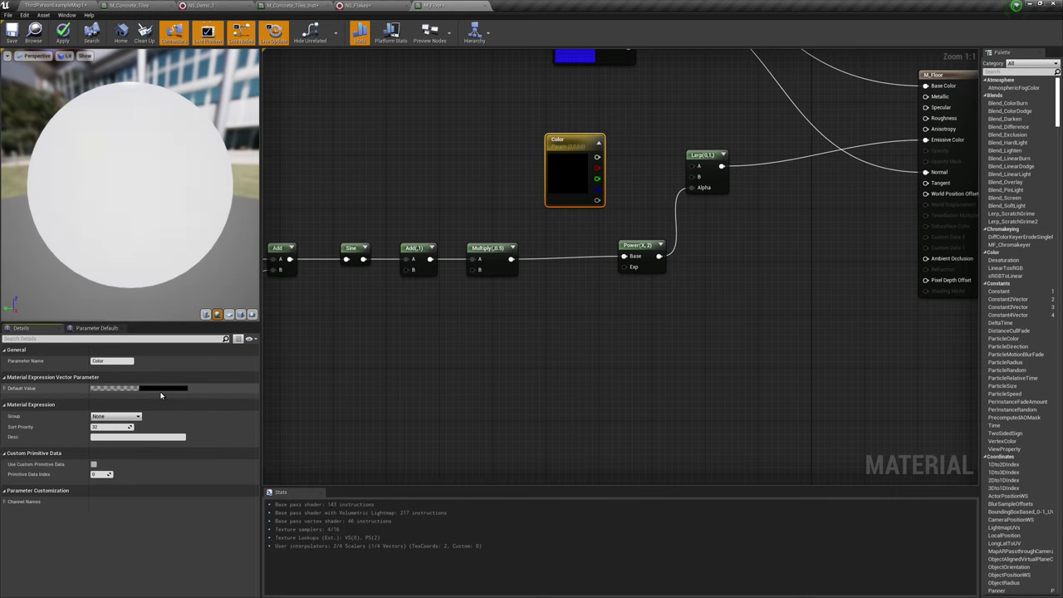
{"action": "left_click", "coordinate": [5, 388]}
{"action": "left_click", "coordinate": [145, 388]}
{"action": "left_click_drag", "start_coordinate": [208, 446], "coordinate": [168, 446]}
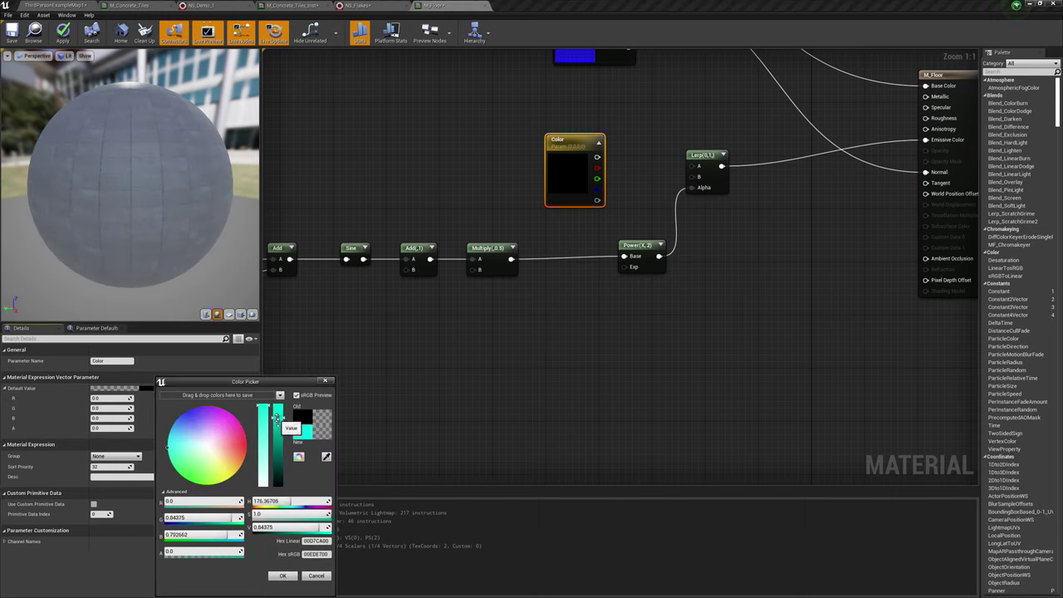
{"action": "left_click", "coordinate": [281, 576]}
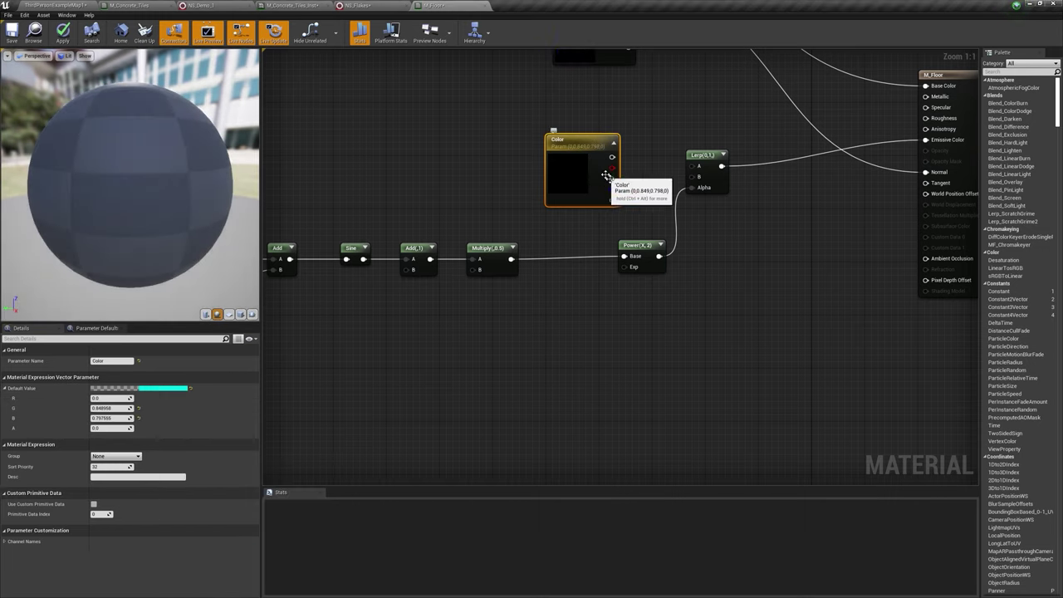
{"action": "left_click_drag", "start_coordinate": [692, 184], "coordinate": [692, 177]}
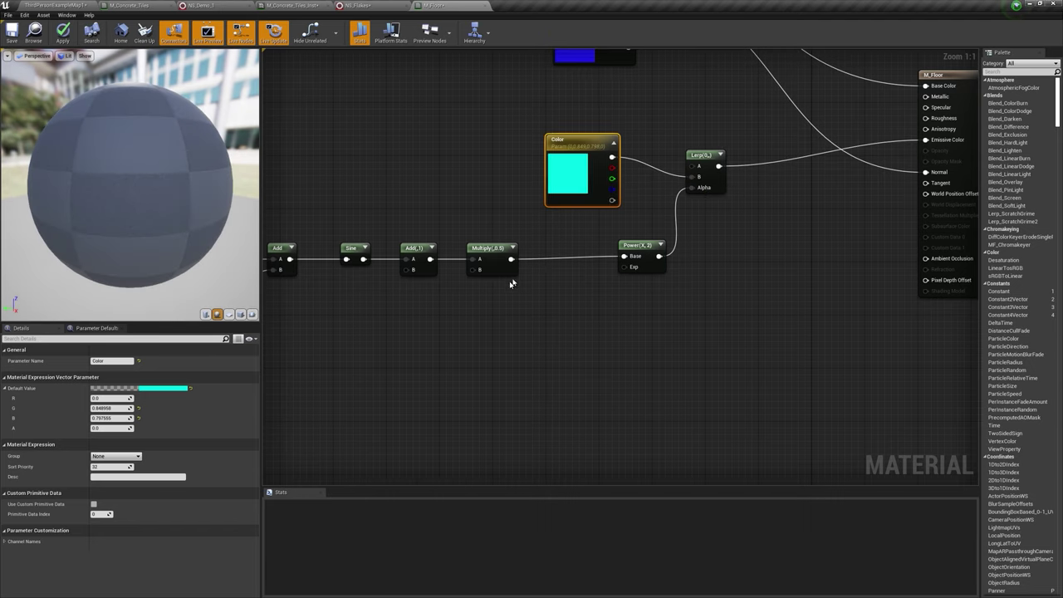
{"action": "right_click_drag", "start_coordinate": [510, 283], "coordinate": [689, 262]}
{"action": "right_click_drag", "start_coordinate": [612, 235], "coordinate": [458, 294]}
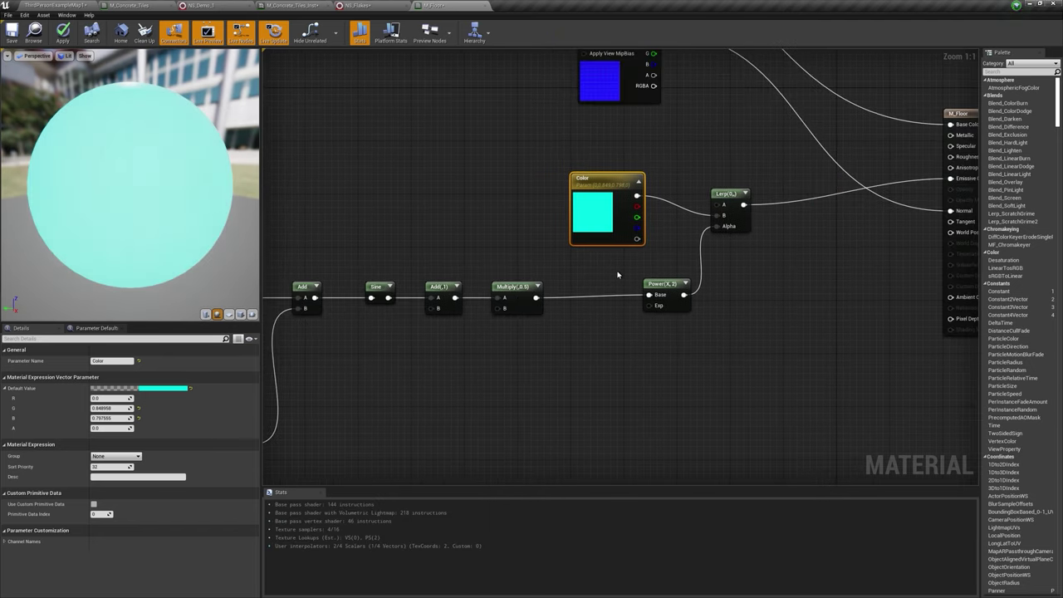
Step: Preview the material on a cube, check the Power node, and add a scalar parameter
{"action": "left_click", "coordinate": [240, 314]}
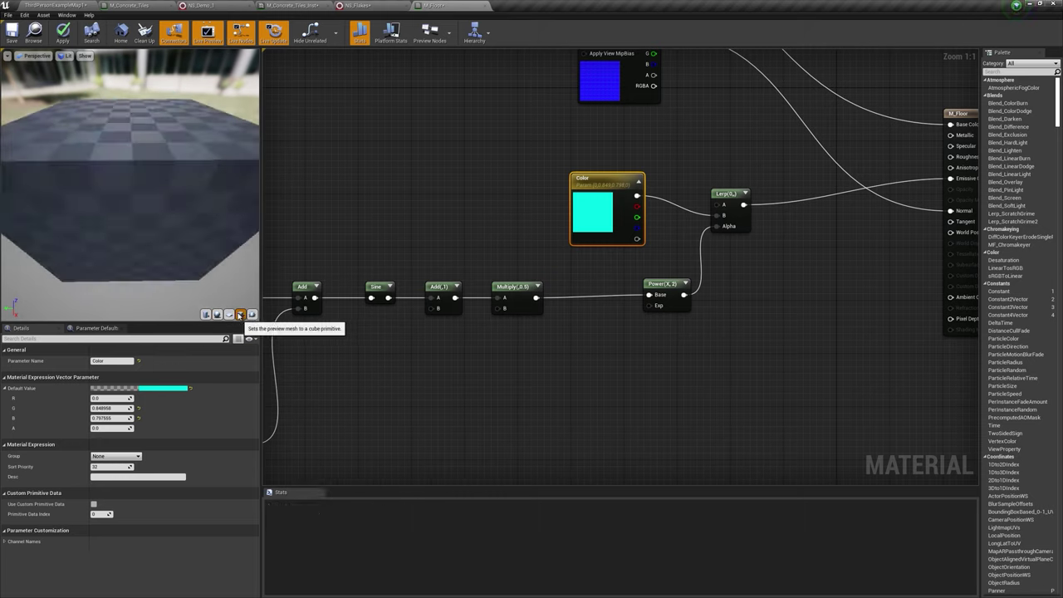
{"action": "left_click_drag", "start_coordinate": [177, 214], "coordinate": [111, 185]}
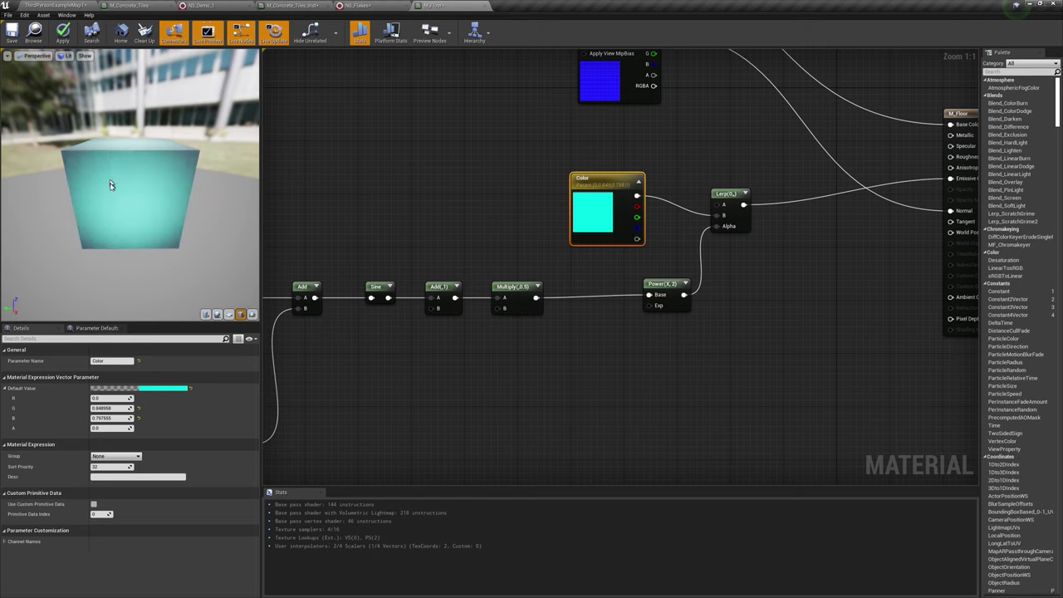
{"action": "right_click_drag", "start_coordinate": [682, 276], "coordinate": [674, 248]}
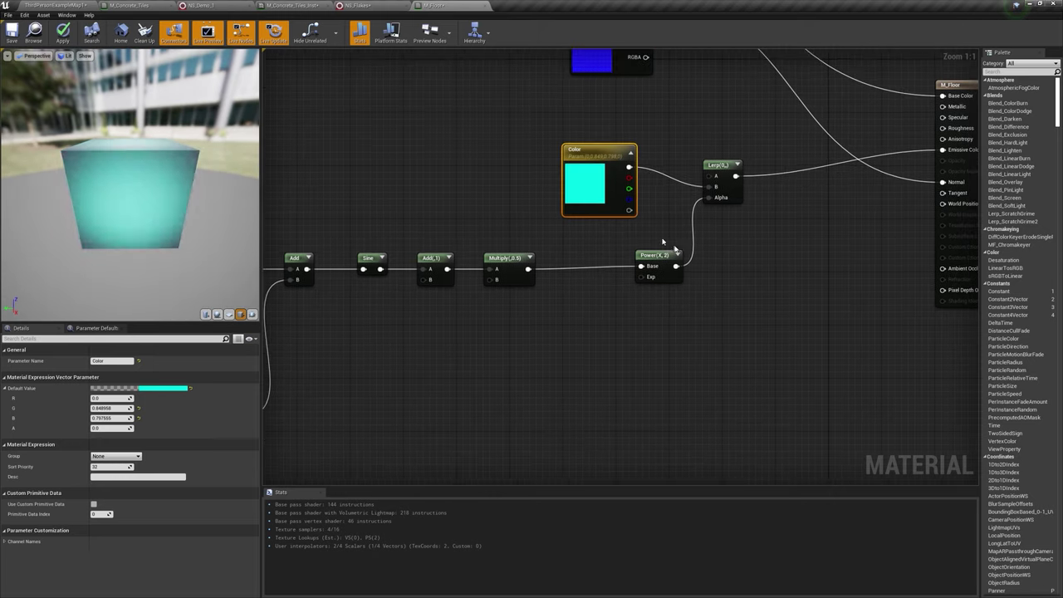
{"action": "left_click", "coordinate": [658, 254]}
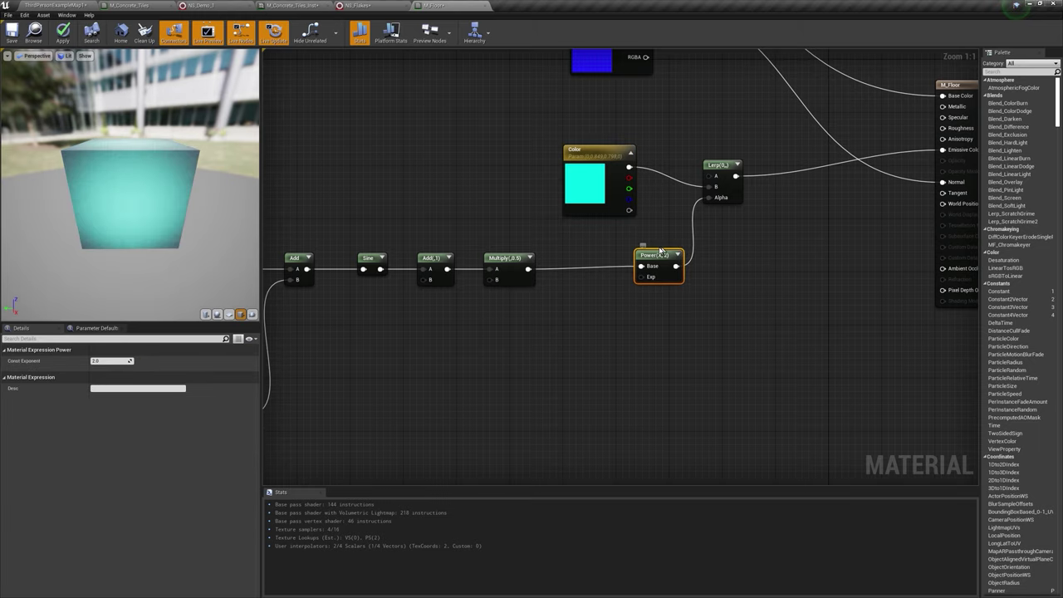
{"action": "left_click", "coordinate": [529, 320]}
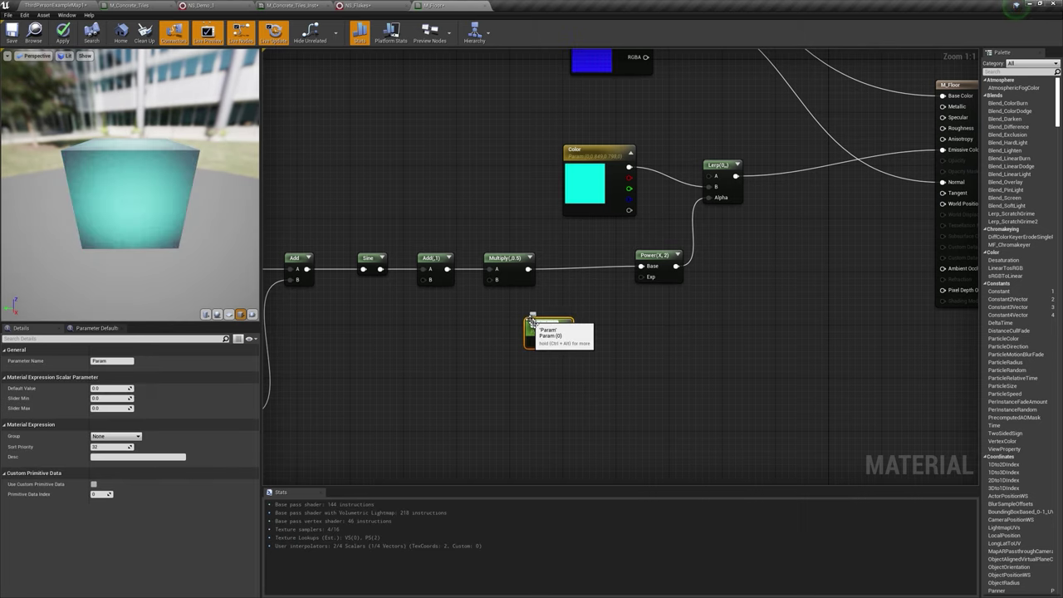
Step: Name the scalar parameter Emissive Width, default 10, wire it to Power's Exp, and apply
{"action": "type", "text": "Emissive Width"}
{"action": "left_click_drag", "start_coordinate": [573, 340], "coordinate": [603, 324]}
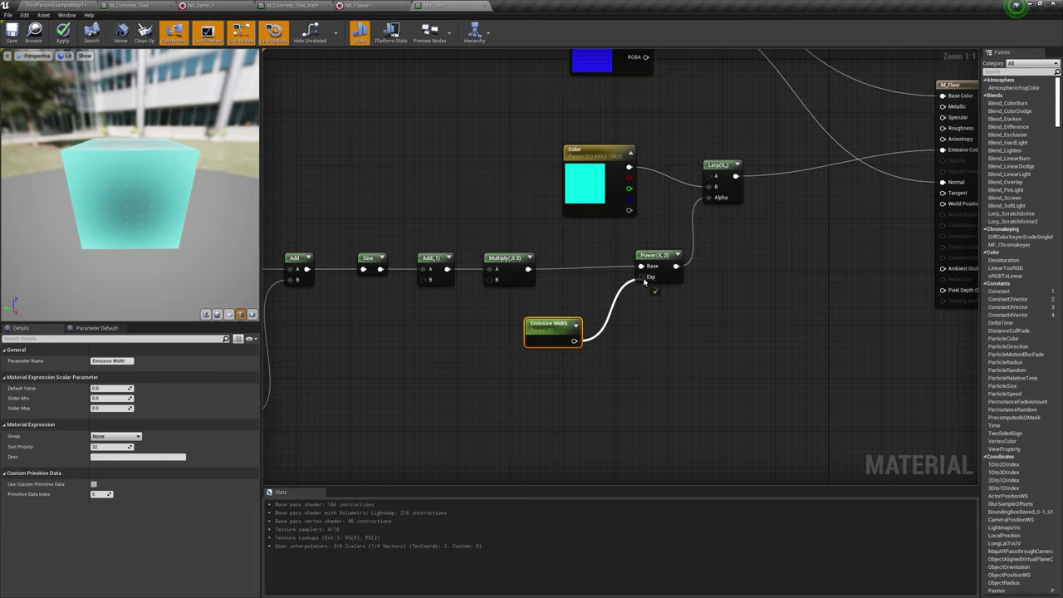
{"action": "left_click_drag", "start_coordinate": [644, 283], "coordinate": [649, 277]}
{"action": "type", "text": "10"}
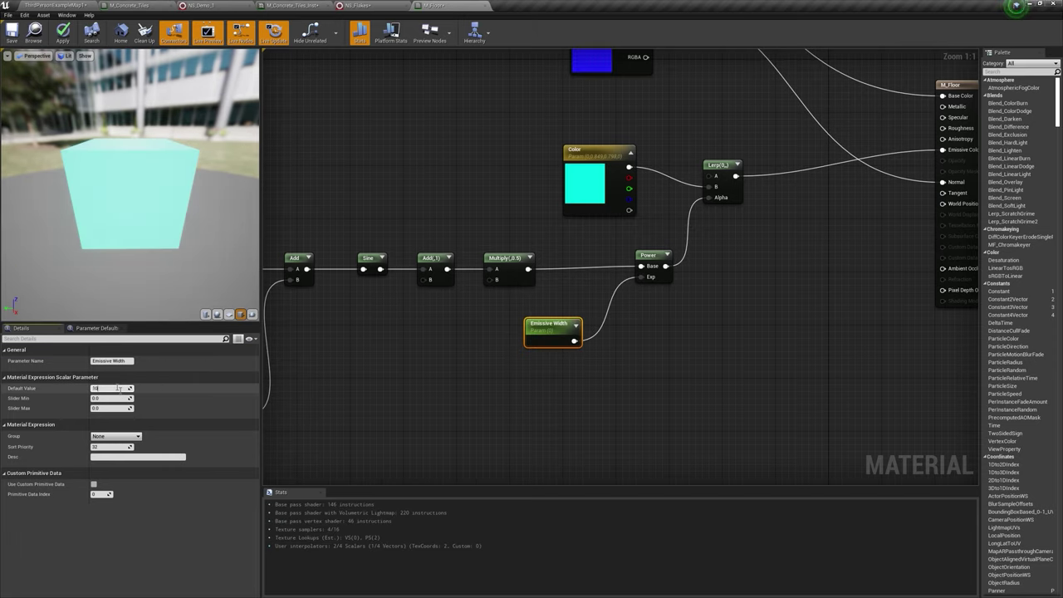
{"action": "key", "text": "Return"}
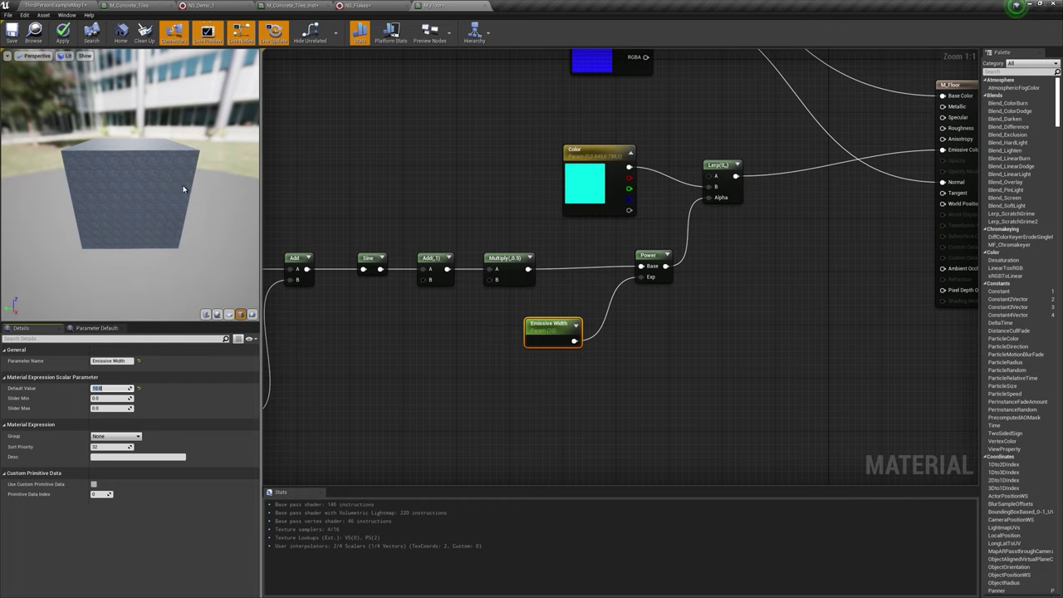
{"action": "left_click", "coordinate": [62, 33]}
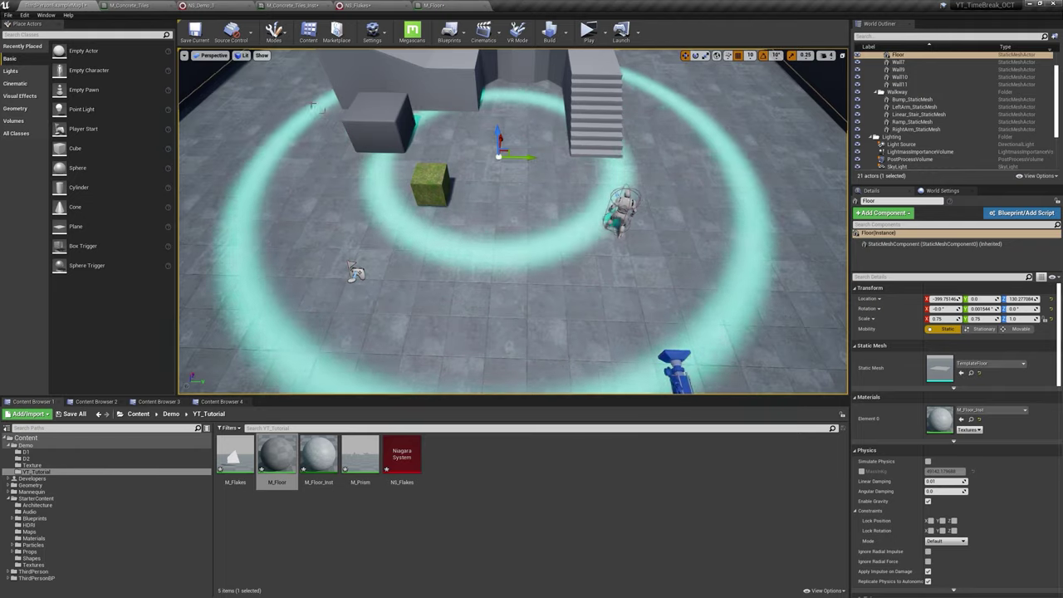
Step: Fly around the level to inspect the cyan rings, then rearrange Power and Emissive Width in M_Floor
{"action": "scroll", "coordinate": [471, 152], "scroll_direction": "down", "scroll_amount": 5}
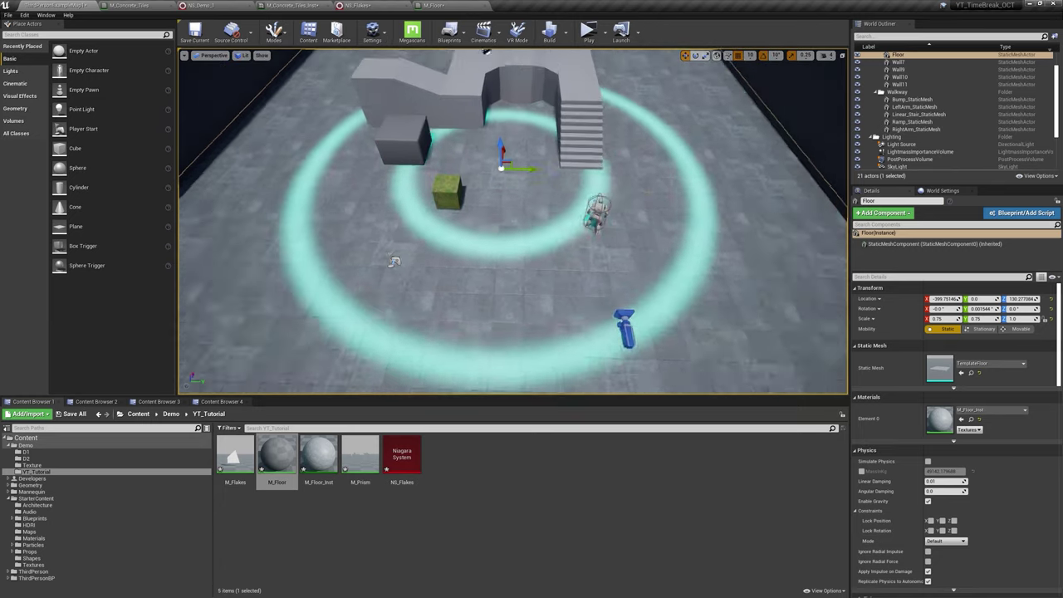
{"action": "scroll", "coordinate": [471, 152], "scroll_direction": "up", "scroll_amount": 3}
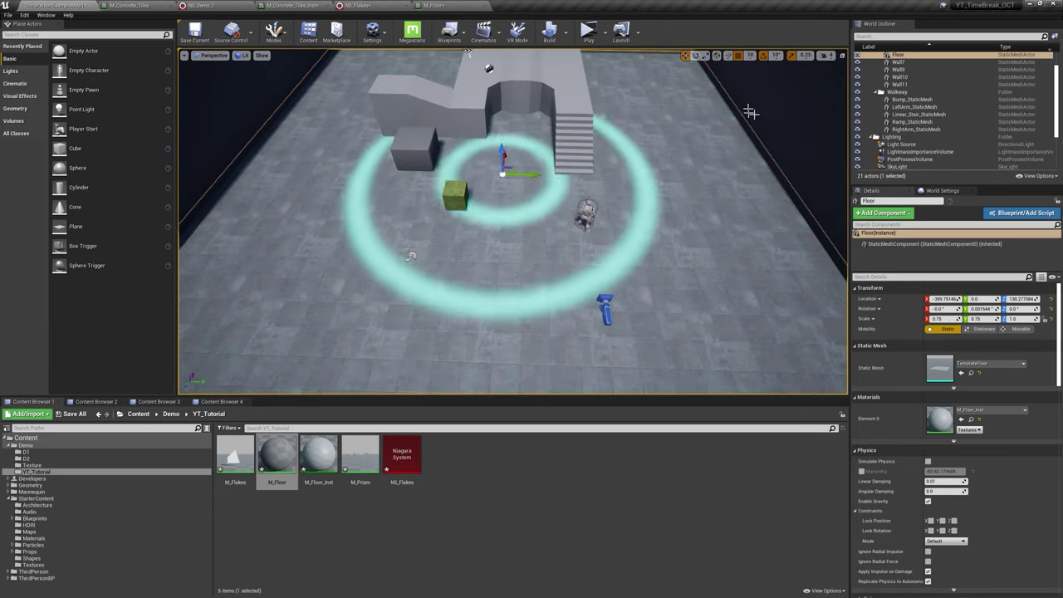
{"action": "scroll", "coordinate": [471, 152], "scroll_direction": "down", "scroll_amount": 3}
{"action": "scroll", "coordinate": [471, 152], "scroll_direction": "up", "scroll_amount": 3}
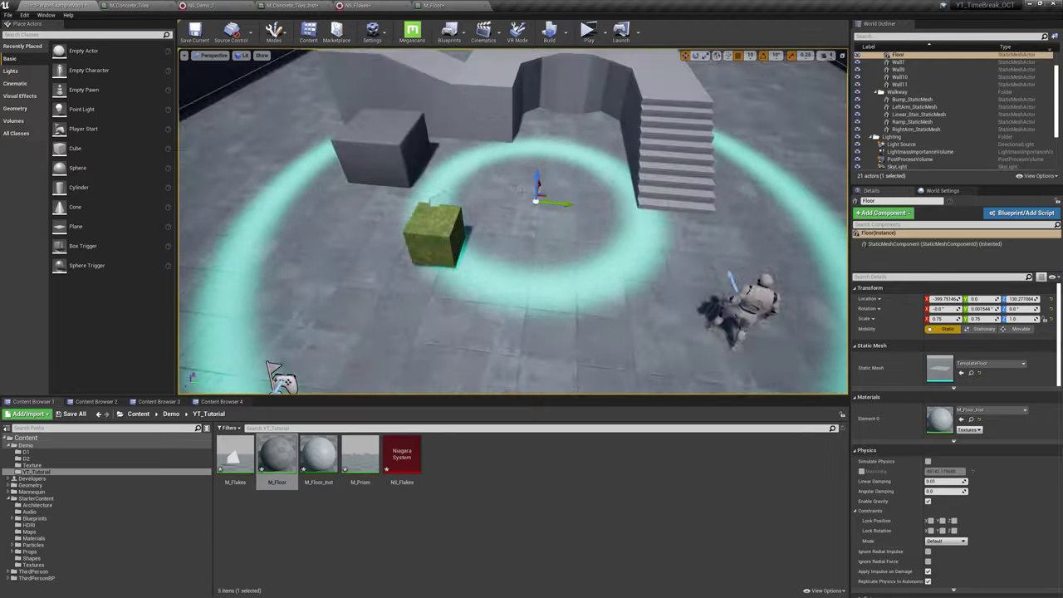
{"action": "scroll", "coordinate": [471, 152], "scroll_direction": "up", "scroll_amount": 4}
{"action": "scroll", "coordinate": [471, 152], "scroll_direction": "up", "scroll_amount": 3}
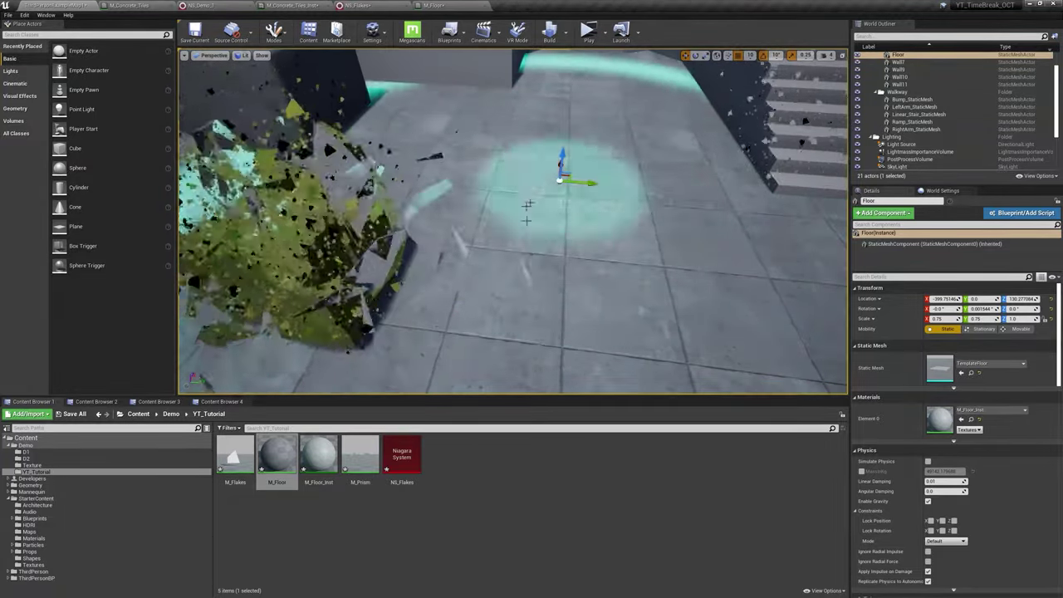
{"action": "right_click_drag", "start_coordinate": [513, 221], "coordinate": [498, 249]}
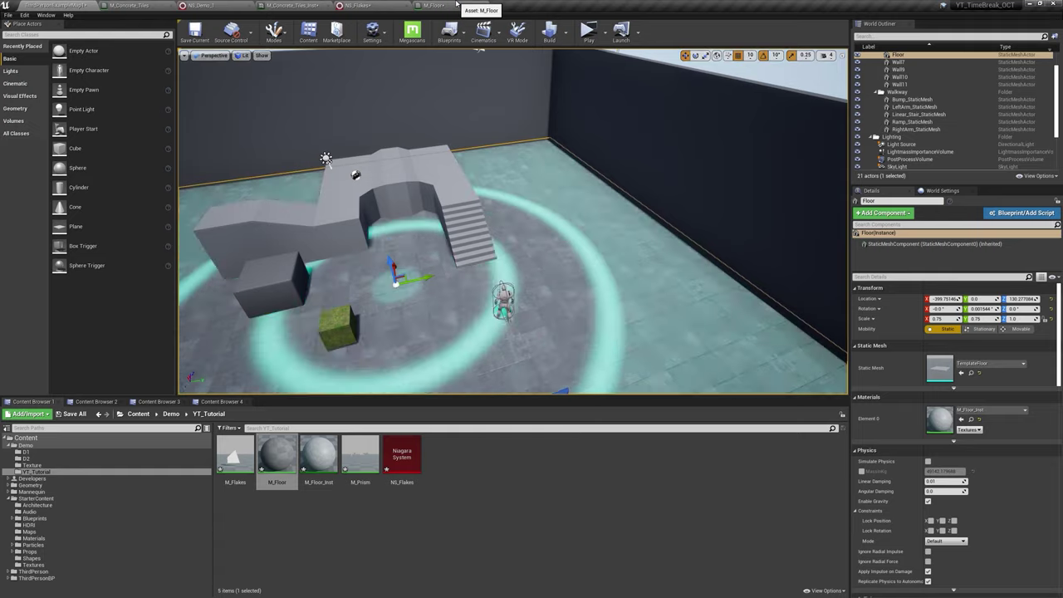
{"action": "left_click", "coordinate": [456, 4]}
{"action": "mouse_move", "coordinate": [563, 239]}
{"action": "left_mouse_down"}
{"action": "mouse_move", "coordinate": [640, 203]}
{"action": "mouse_move", "coordinate": [717, 201]}
{"action": "left_mouse_up"}
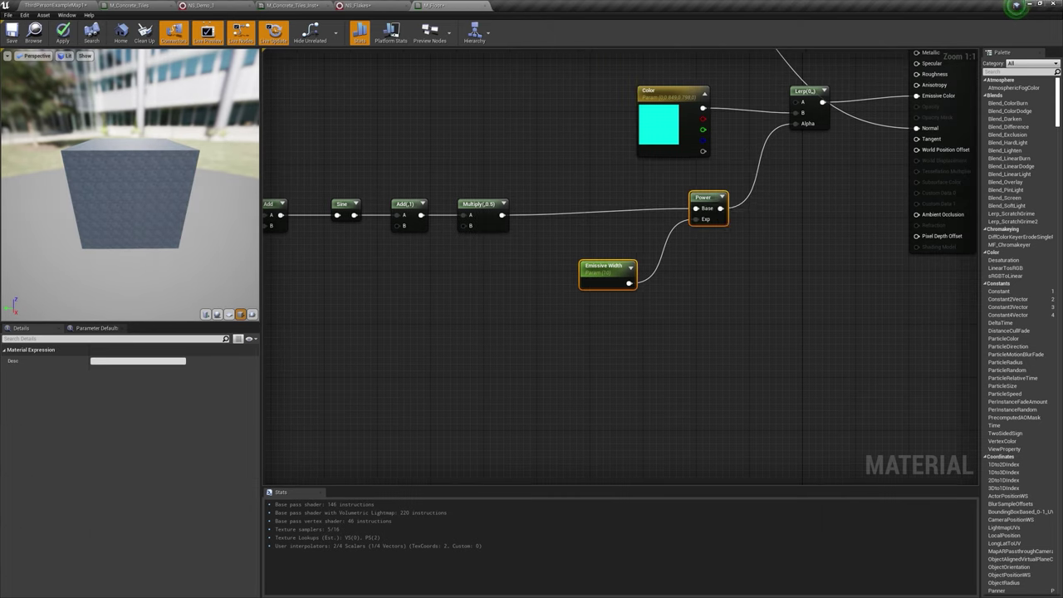
Step: Raise the SphereMask output to the power 5 and invert it with a 1-x node
{"action": "right_click_drag", "start_coordinate": [717, 201], "coordinate": [1060, 122]}
{"action": "left_click_drag", "start_coordinate": [472, 132], "coordinate": [501, 233]}
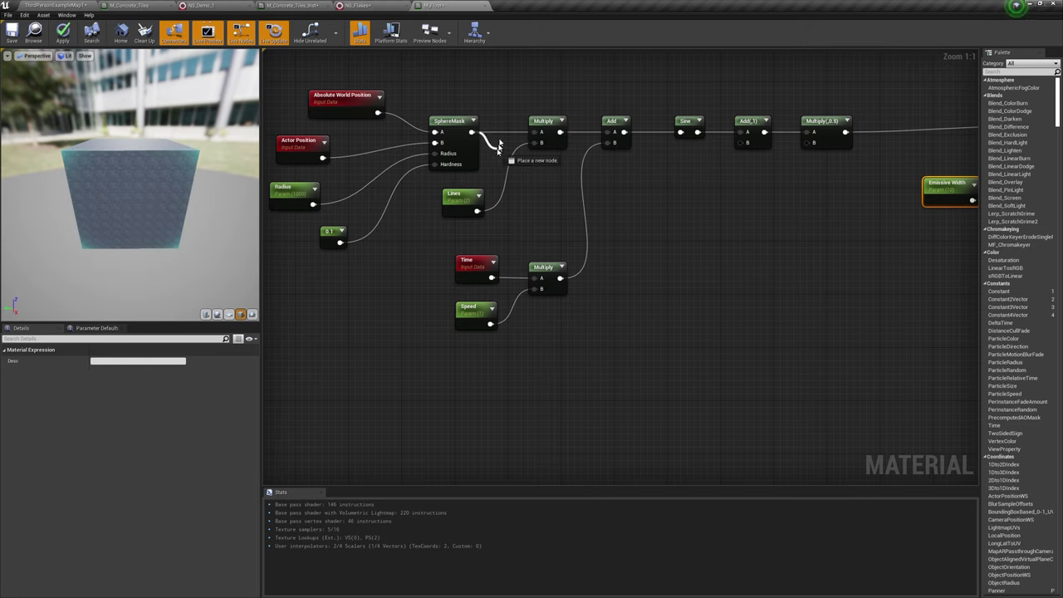
{"action": "left_click_drag", "start_coordinate": [499, 146], "coordinate": [657, 262]}
{"action": "type", "text": "power"}
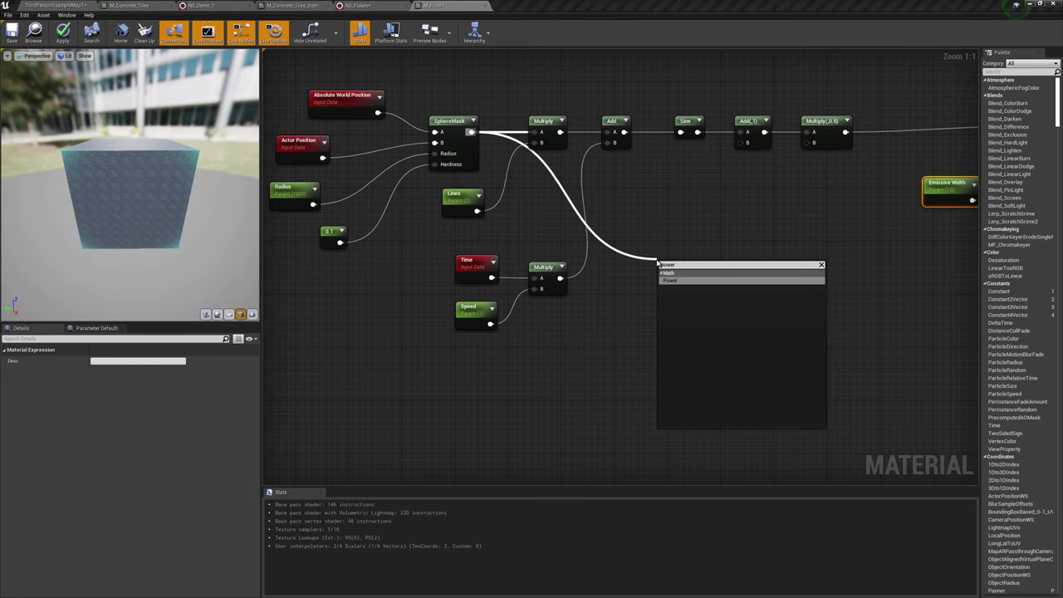
{"action": "key", "text": "Return"}
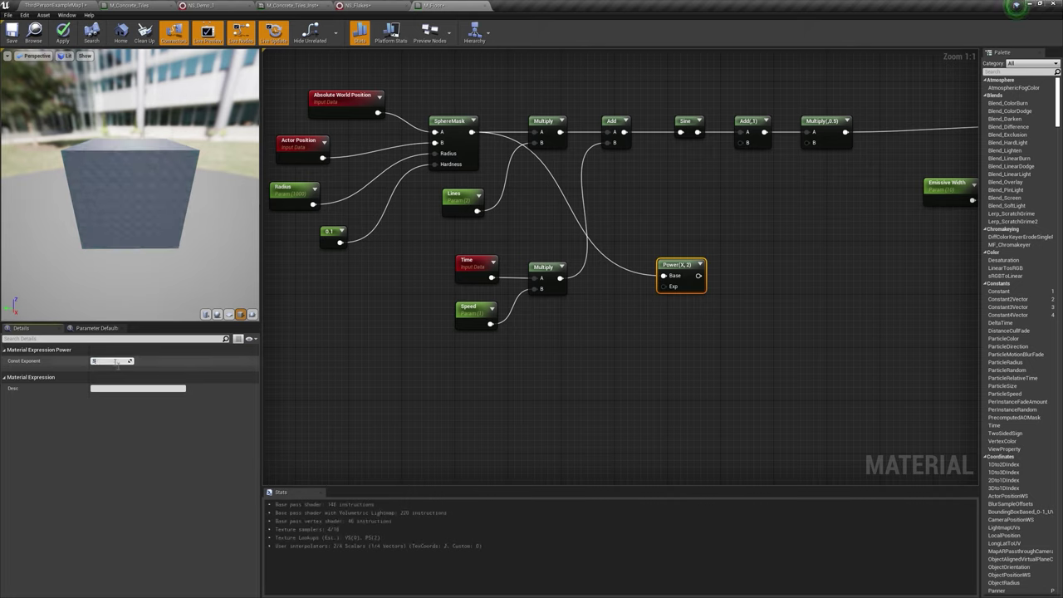
{"action": "key", "text": "Return"}
{"action": "mouse_move", "coordinate": [677, 264]}
{"action": "left_mouse_down"}
{"action": "mouse_move", "coordinate": [667, 226]}
{"action": "mouse_move", "coordinate": [760, 238]}
{"action": "left_mouse_up"}
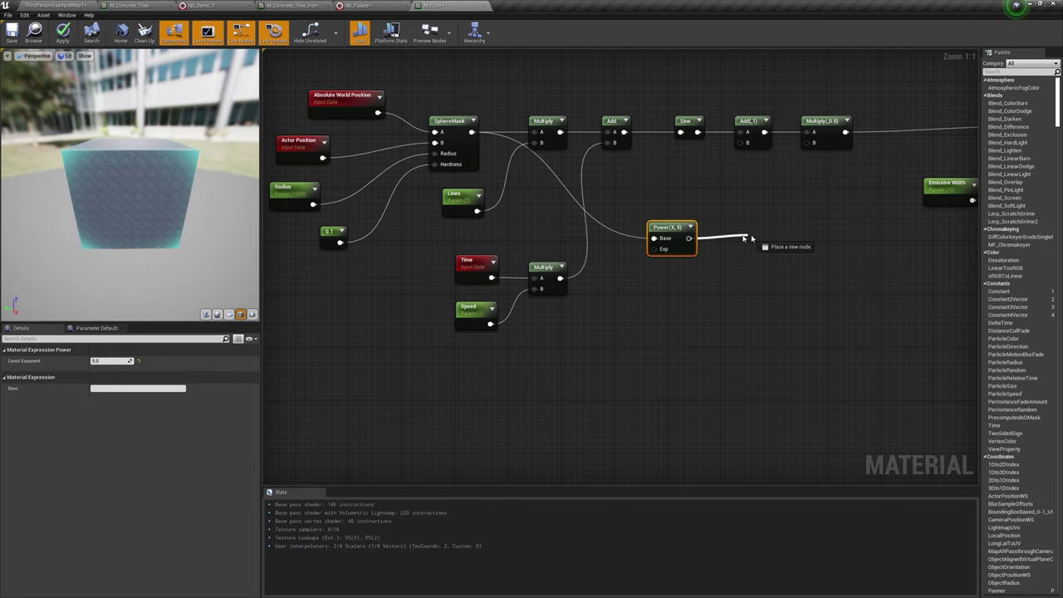
{"action": "type", "text": "1-x"}
{"action": "key", "text": "Return"}
Step: Insert a Multiply before the final Power with 1-x in its B input, and apply
{"action": "right_click_drag", "start_coordinate": [855, 133], "coordinate": [768, 158]}
{"action": "left_click", "coordinate": [824, 163]}
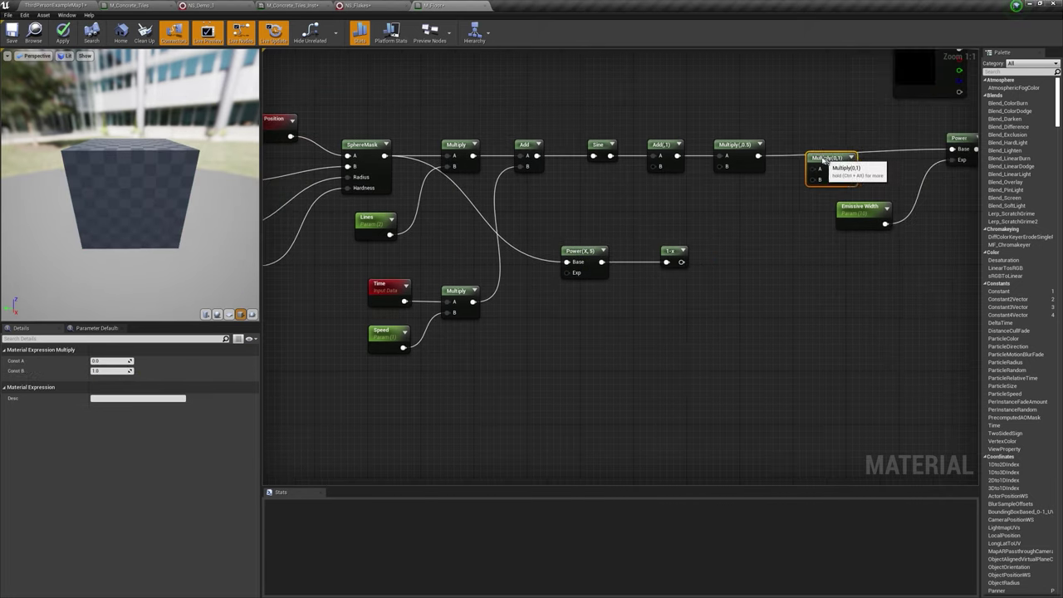
{"action": "mouse_move", "coordinate": [758, 155]}
{"action": "left_mouse_down"}
{"action": "mouse_move", "coordinate": [804, 168]}
{"action": "mouse_move", "coordinate": [951, 149]}
{"action": "left_mouse_up"}
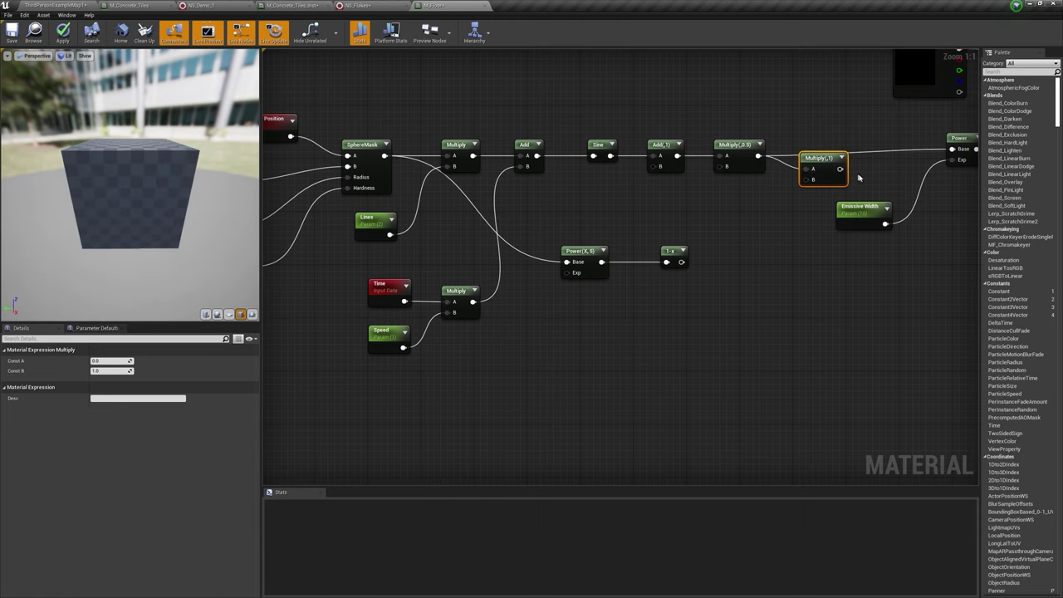
{"action": "right_click_drag", "start_coordinate": [844, 174], "coordinate": [763, 185]}
{"action": "left_click_drag", "start_coordinate": [762, 184], "coordinate": [755, 171]}
{"action": "left_click_drag", "start_coordinate": [601, 272], "coordinate": [602, 275]}
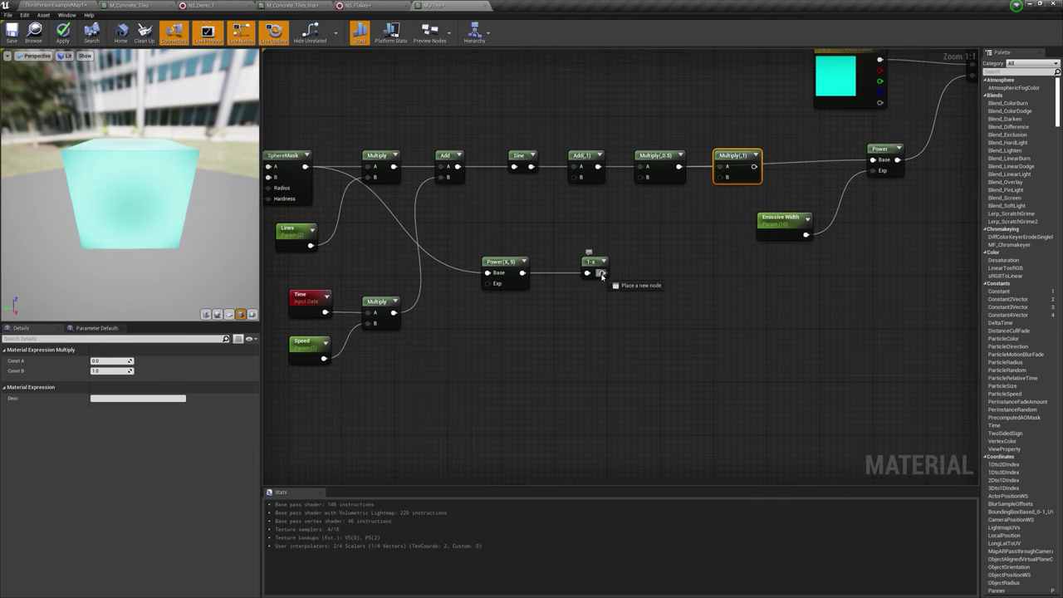
{"action": "left_click_drag", "start_coordinate": [722, 181], "coordinate": [873, 159]}
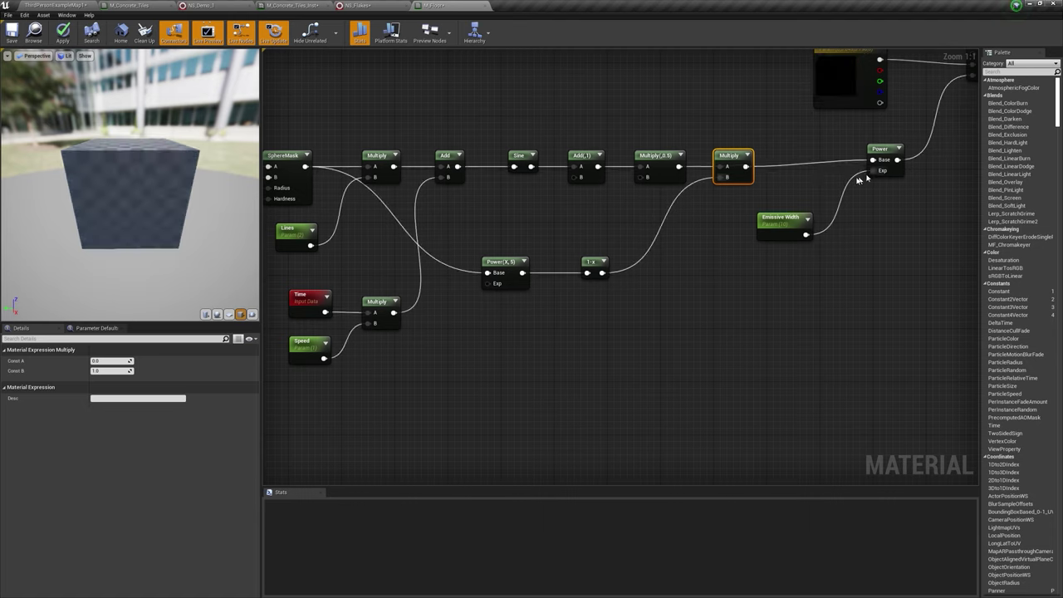
{"action": "left_click", "coordinate": [62, 33]}
{"action": "left_click", "coordinate": [78, 4]}
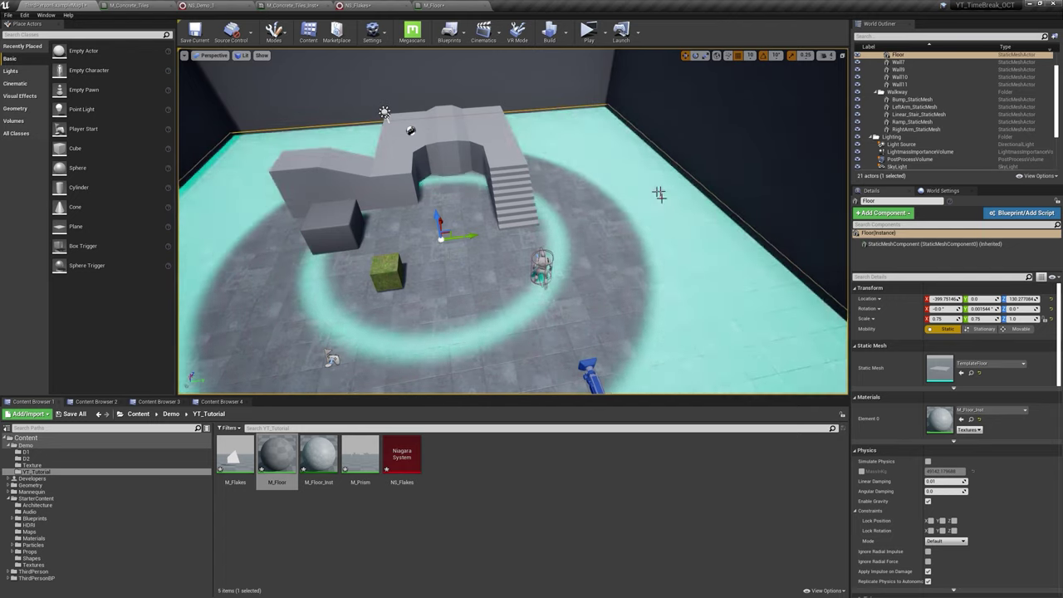
{"action": "left_click", "coordinate": [444, 5]}
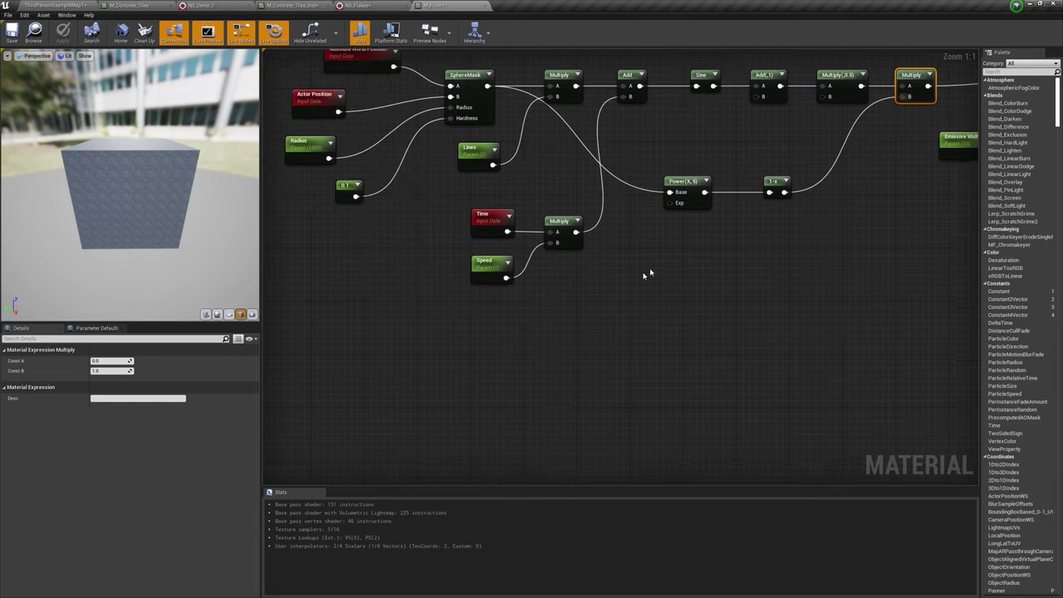
Step: Shift Power and Emissive Width right and add a Multiply fed by the previous Multiply
{"action": "left_click_drag", "start_coordinate": [669, 266], "coordinate": [440, 153]}
{"action": "left_click_drag", "start_coordinate": [452, 207], "coordinate": [705, 216]}
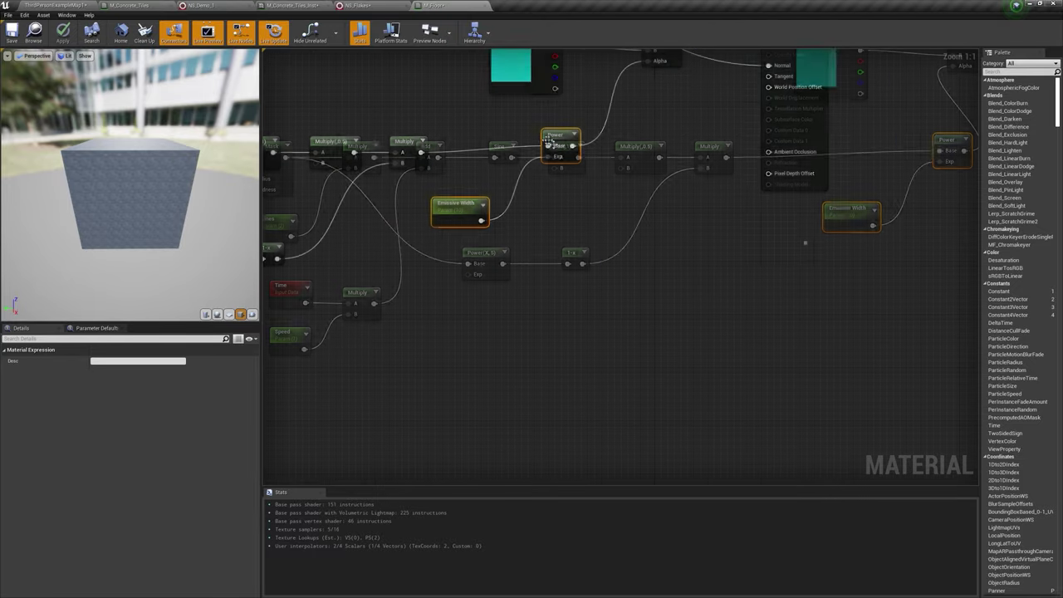
{"action": "left_click", "coordinate": [774, 169]}
{"action": "left_click_drag", "start_coordinate": [793, 171], "coordinate": [795, 155]}
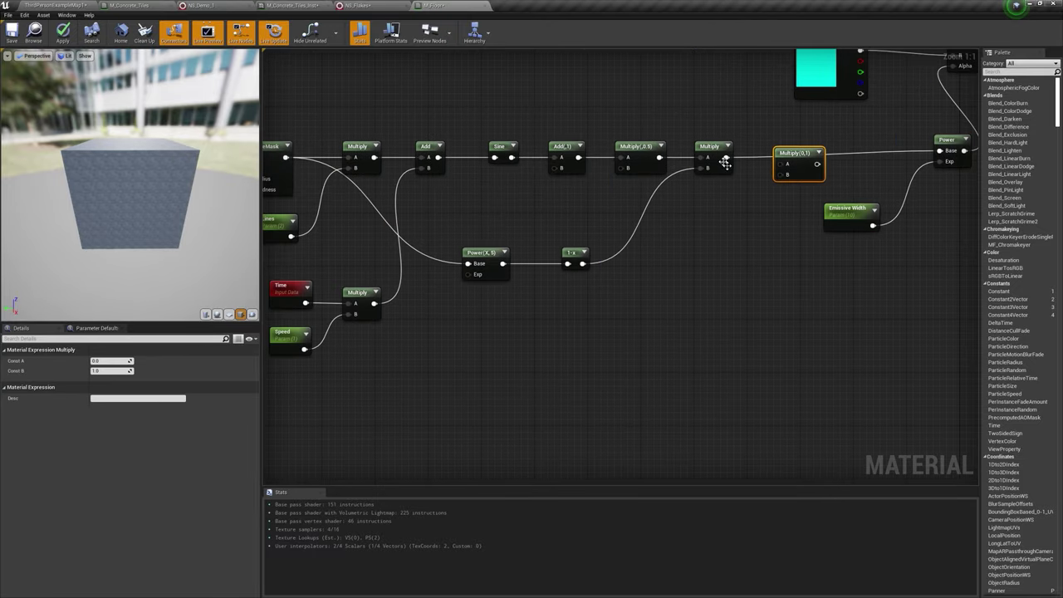
{"action": "left_click_drag", "start_coordinate": [727, 157], "coordinate": [787, 166]}
{"action": "right_click_drag", "start_coordinate": [295, 180], "coordinate": [468, 176]}
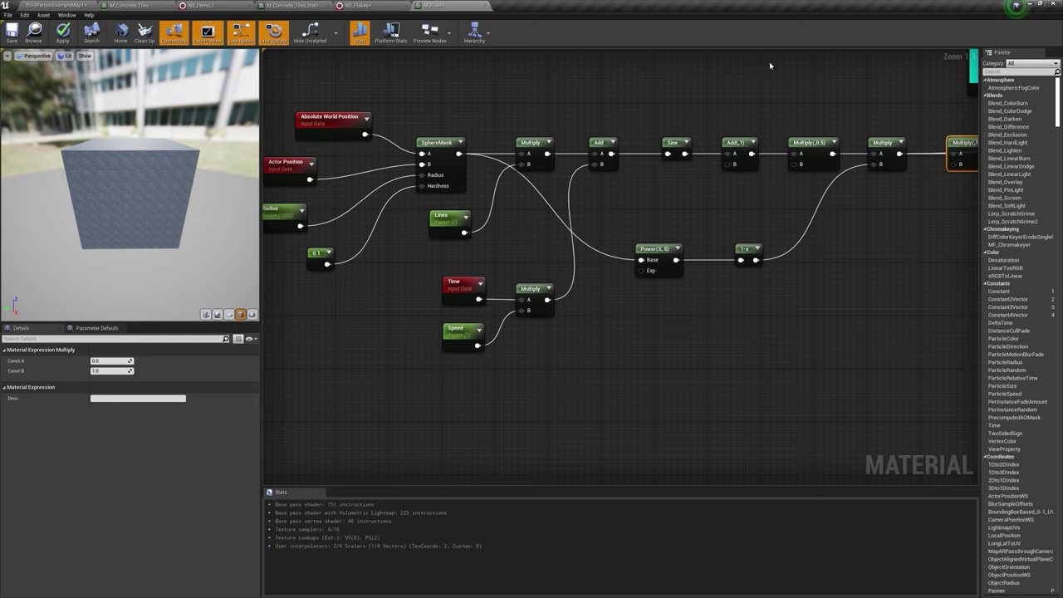
Step: Wire SphereMask into the new Multiply's B input via two reroute points below the graph
{"action": "right_click_drag", "start_coordinate": [783, 125], "coordinate": [727, 101]}
{"action": "left_click_drag", "start_coordinate": [399, 126], "coordinate": [897, 140]}
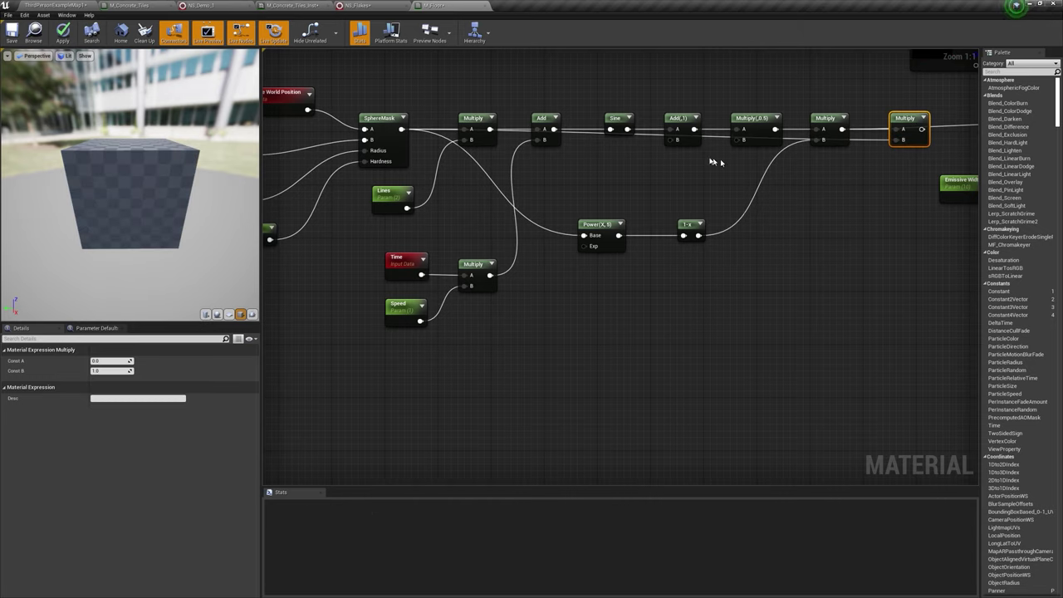
{"action": "double_click", "coordinate": [650, 134]}
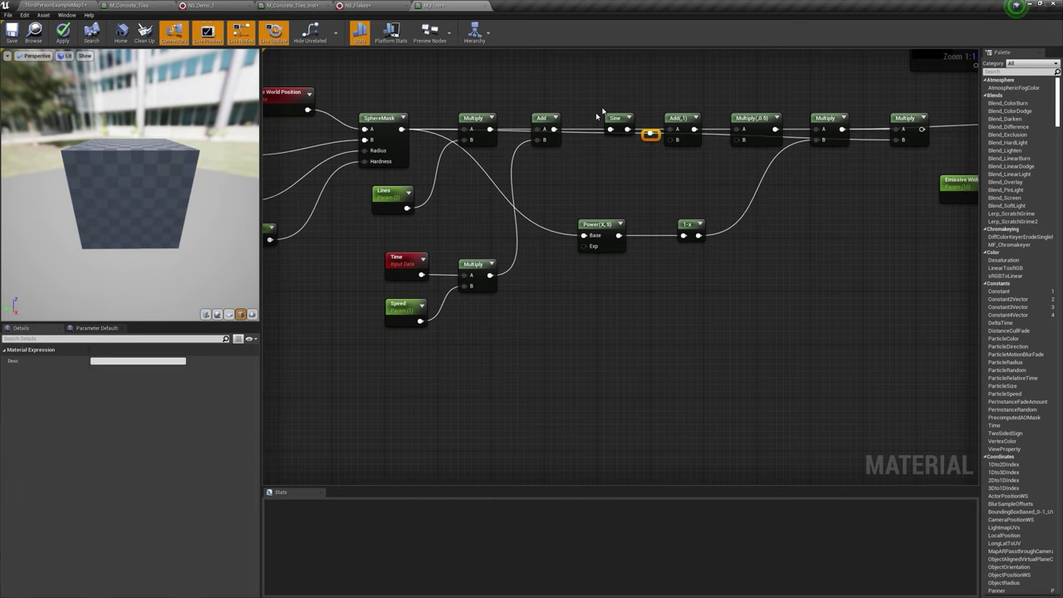
{"action": "left_click_drag", "start_coordinate": [655, 141], "coordinate": [571, 301]}
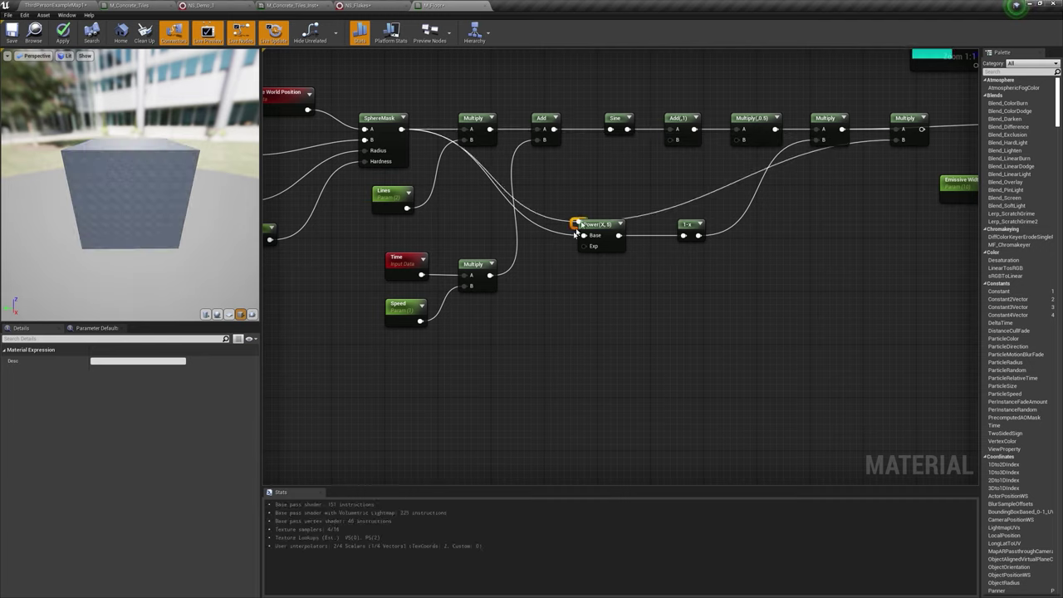
{"action": "left_click", "coordinate": [865, 145]}
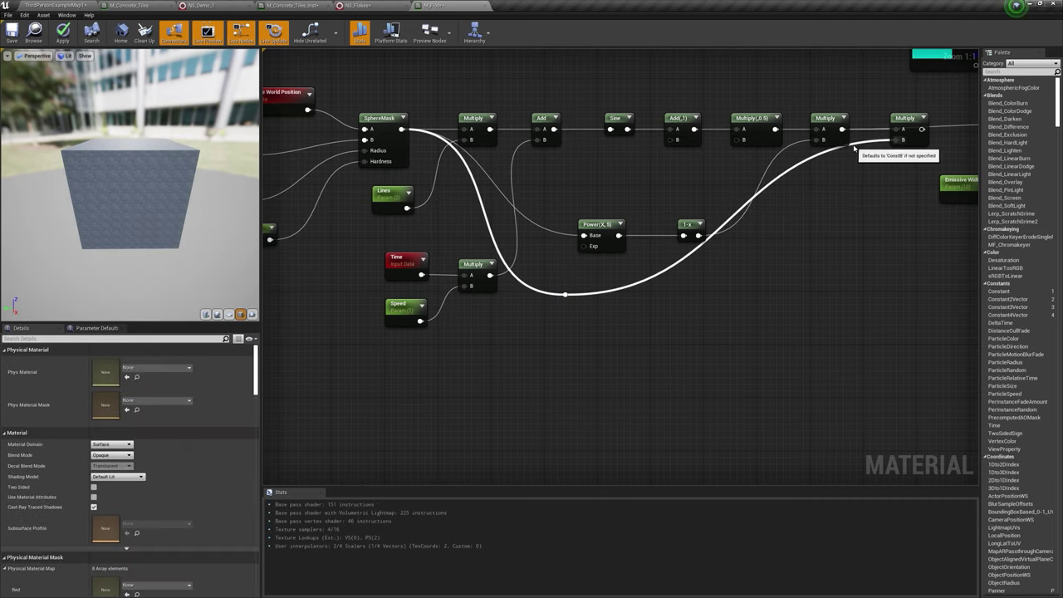
{"action": "double_click", "coordinate": [853, 142]}
{"action": "left_click_drag", "start_coordinate": [849, 139], "coordinate": [806, 302]}
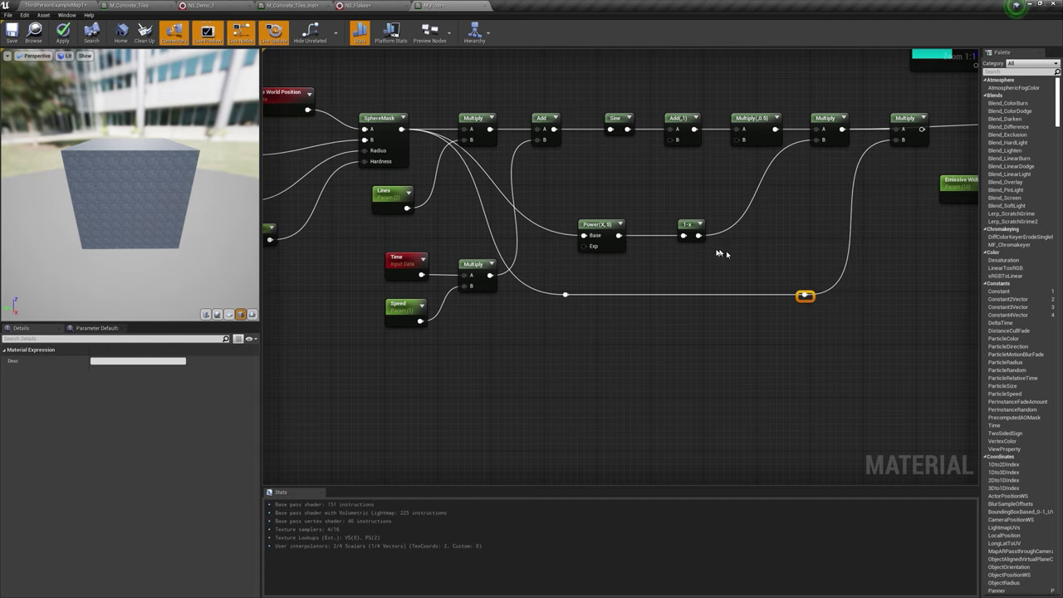
Step: Apply the material and check the floor in the level
{"action": "left_click", "coordinate": [63, 33]}
{"action": "mouse_move", "coordinate": [921, 129]}
{"action": "left_mouse_down"}
{"action": "mouse_move", "coordinate": [809, 141]}
{"action": "mouse_move", "coordinate": [827, 145]}
{"action": "left_mouse_up"}
{"action": "right_click_drag", "start_coordinate": [581, 183], "coordinate": [764, 188]}
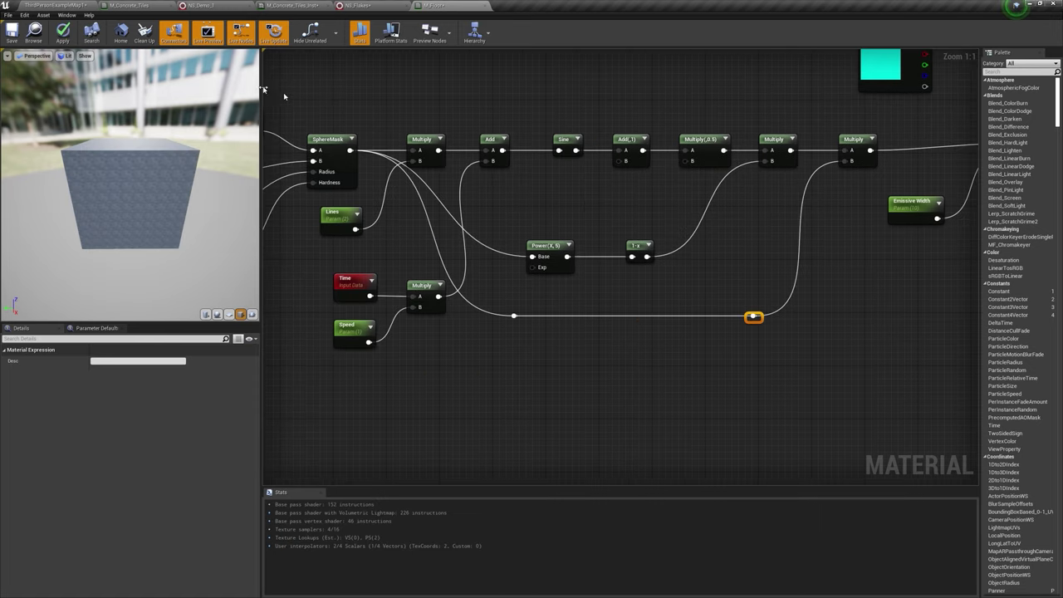
{"action": "left_click", "coordinate": [62, 33]}
{"action": "left_click", "coordinate": [67, 5]}
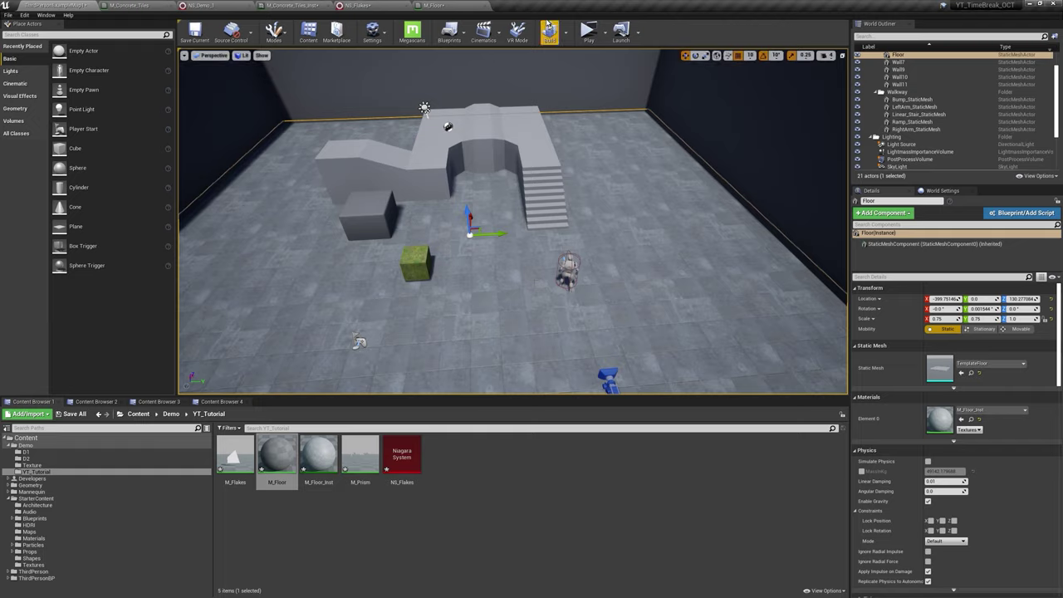
{"action": "left_click", "coordinate": [440, 5]}
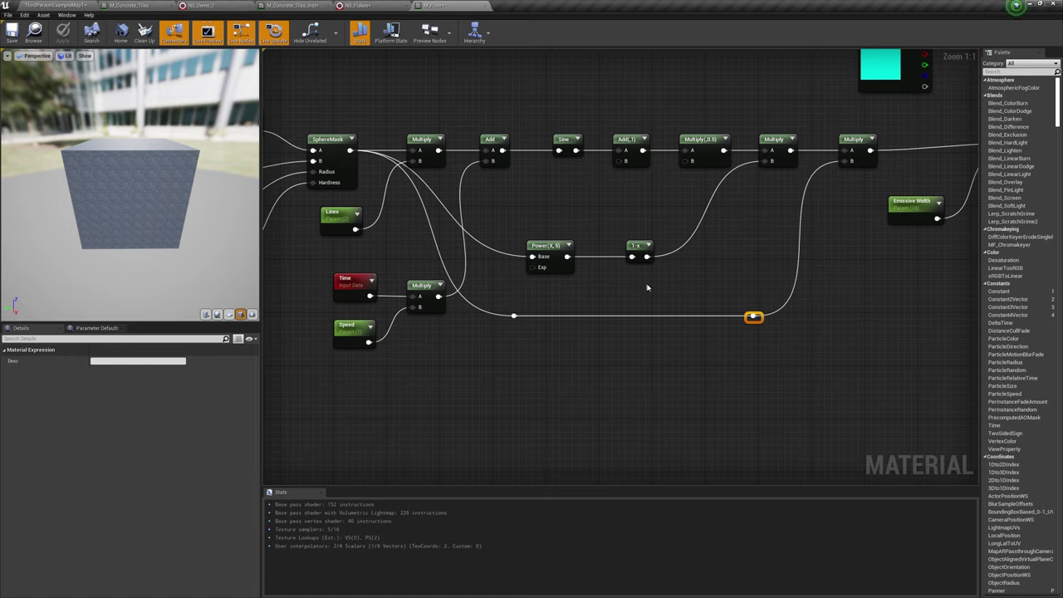
Step: Put a Multiply and a Saturate on the rerouted SphereMask wire into Multiply B
{"action": "left_click", "coordinate": [607, 323]}
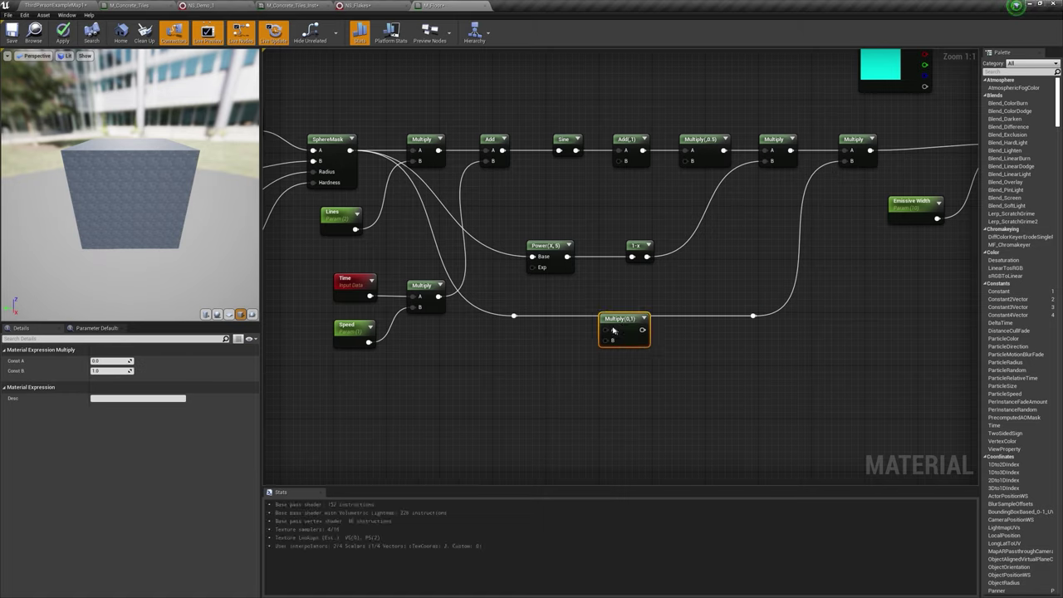
{"action": "mouse_move", "coordinate": [515, 316]}
{"action": "left_mouse_down"}
{"action": "mouse_move", "coordinate": [606, 329]}
{"action": "mouse_move", "coordinate": [627, 316]}
{"action": "left_mouse_up"}
{"action": "left_click_drag", "start_coordinate": [646, 316], "coordinate": [752, 316]}
{"action": "right_click", "coordinate": [800, 317]}
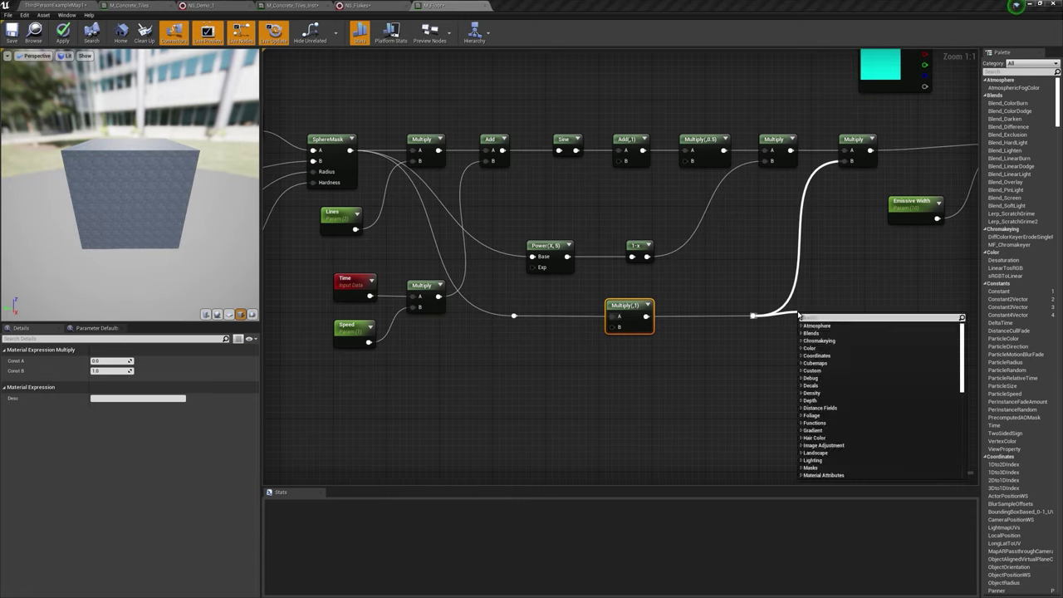
{"action": "type", "text": "sa"}
{"action": "key", "text": "Return"}
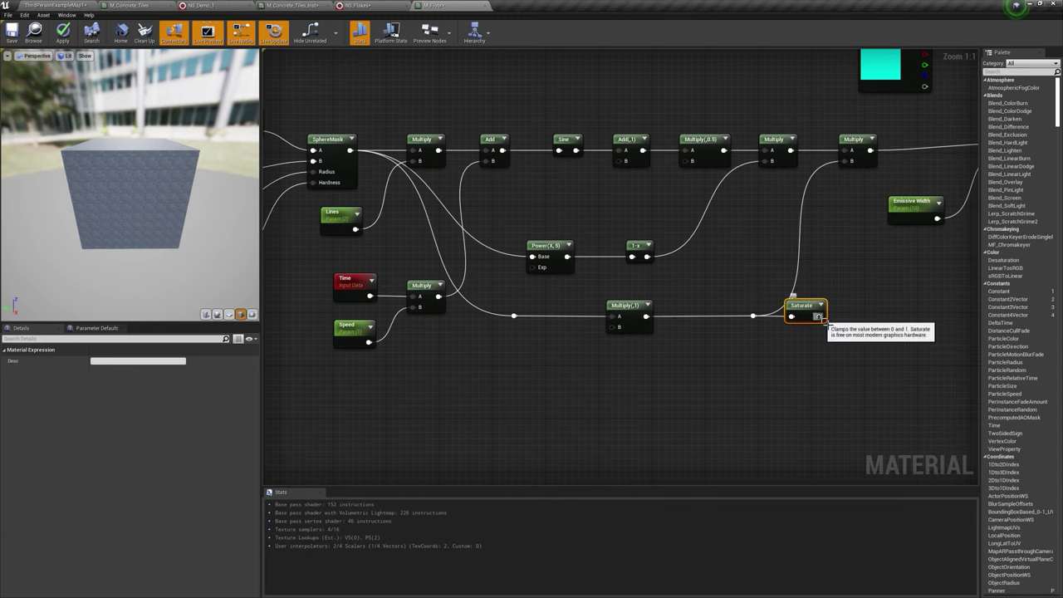
{"action": "left_click_drag", "start_coordinate": [819, 316], "coordinate": [851, 162]}
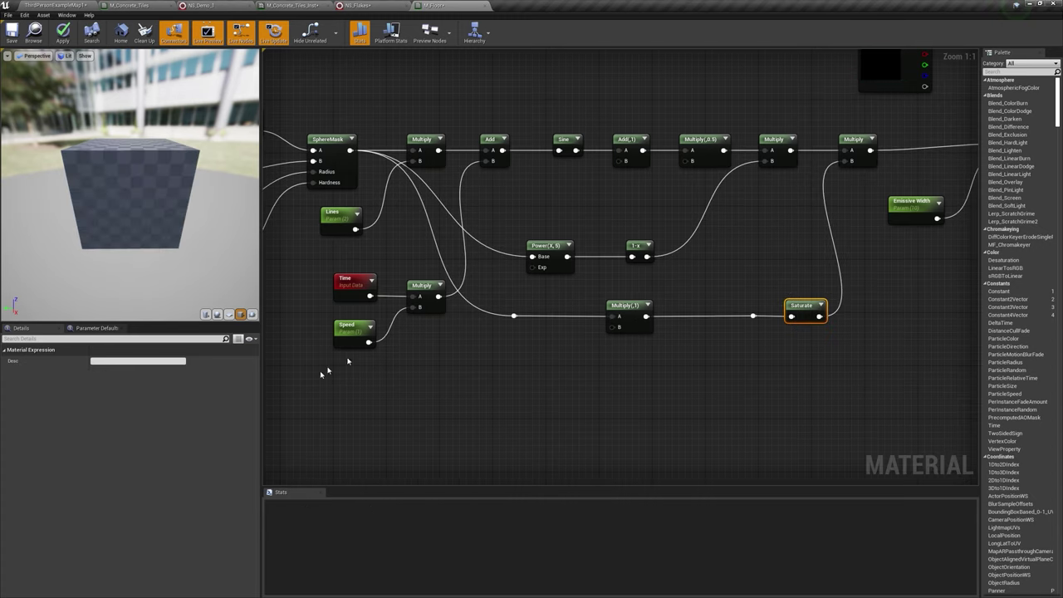
Step: Set the multiplier to 10, apply, and inspect the cyan ring close to the floor
{"action": "left_click", "coordinate": [624, 306]}
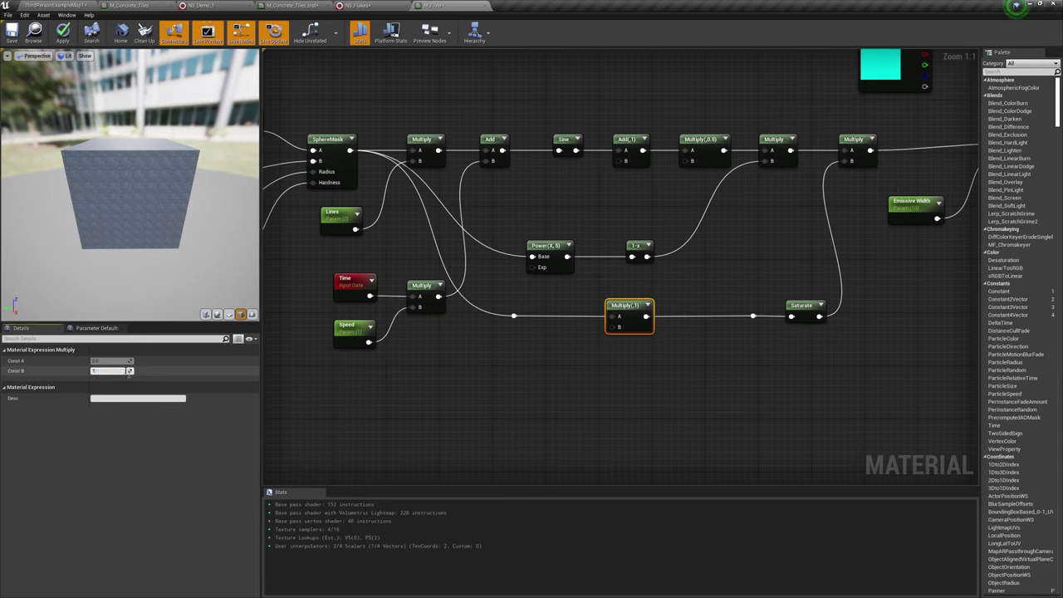
{"action": "key", "text": "Return"}
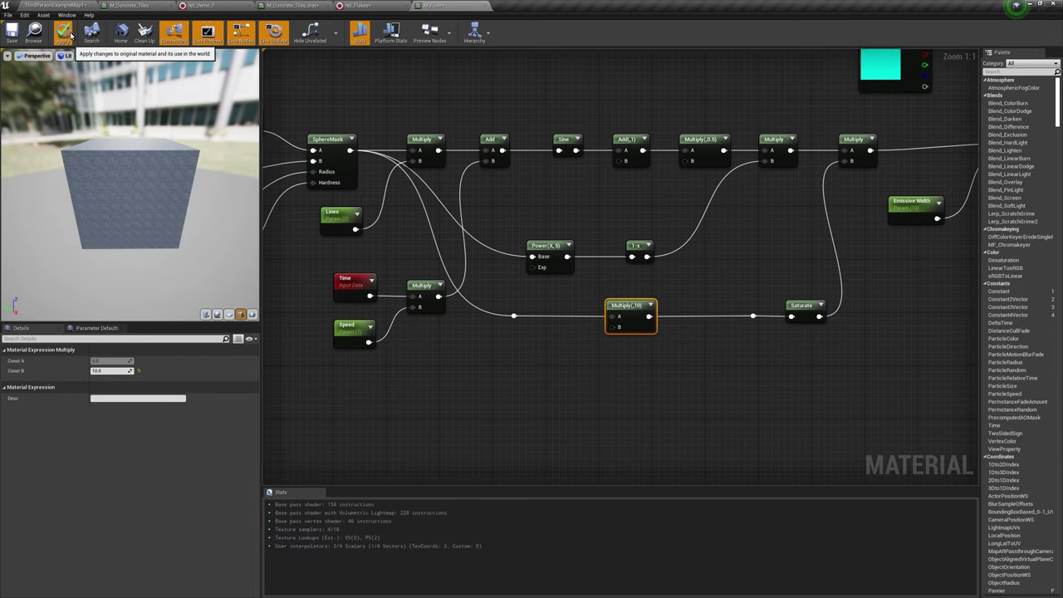
{"action": "left_click", "coordinate": [71, 37]}
{"action": "left_click", "coordinate": [71, 4]}
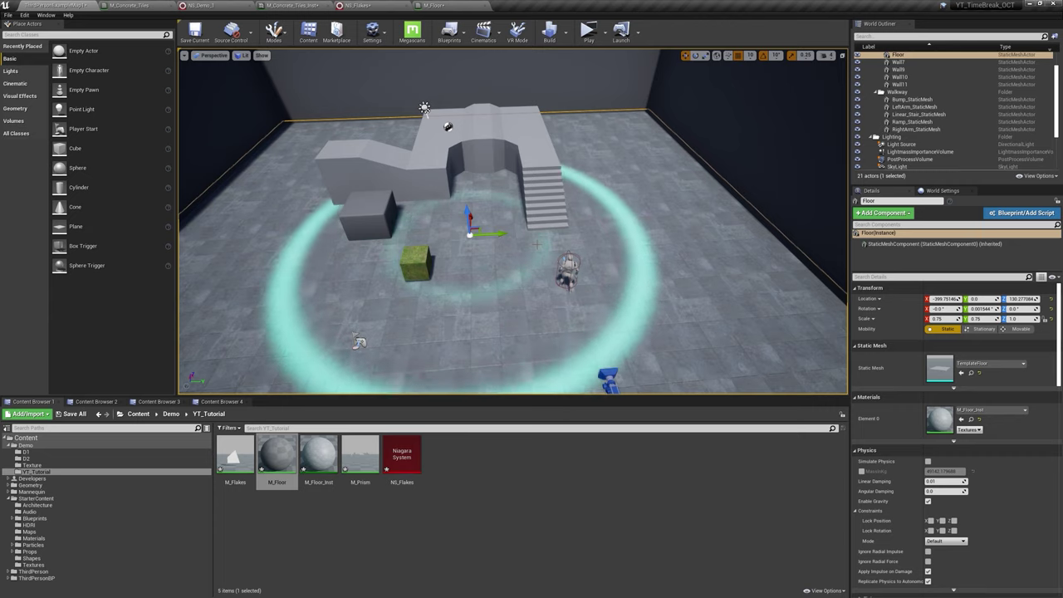
{"action": "scroll", "coordinate": [513, 221], "scroll_direction": "up", "scroll_amount": 3}
{"action": "right_click_drag", "start_coordinate": [513, 221], "coordinate": [513, 221]}
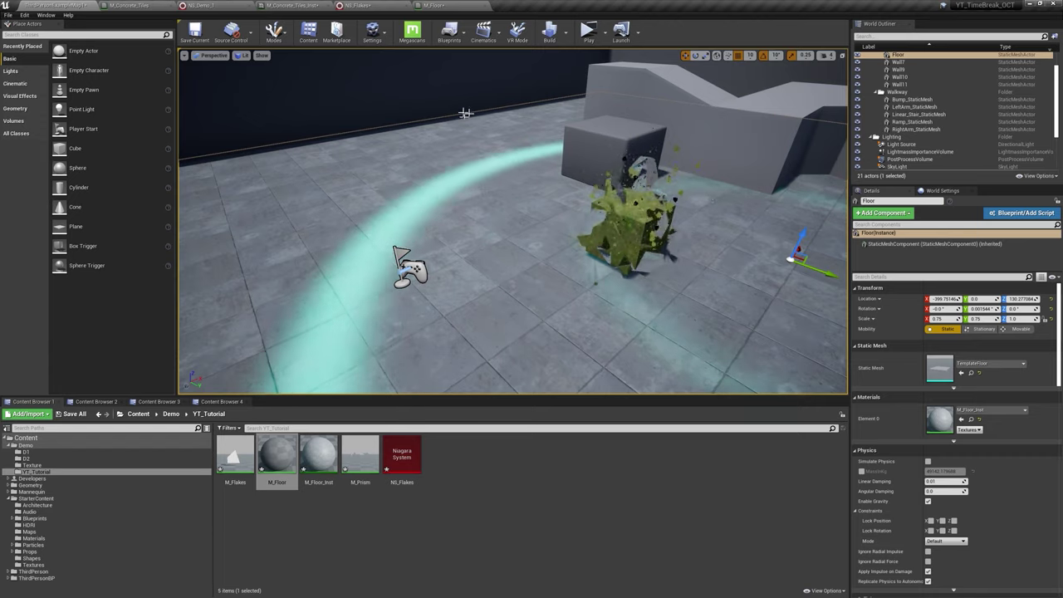
{"action": "left_click", "coordinate": [448, 5]}
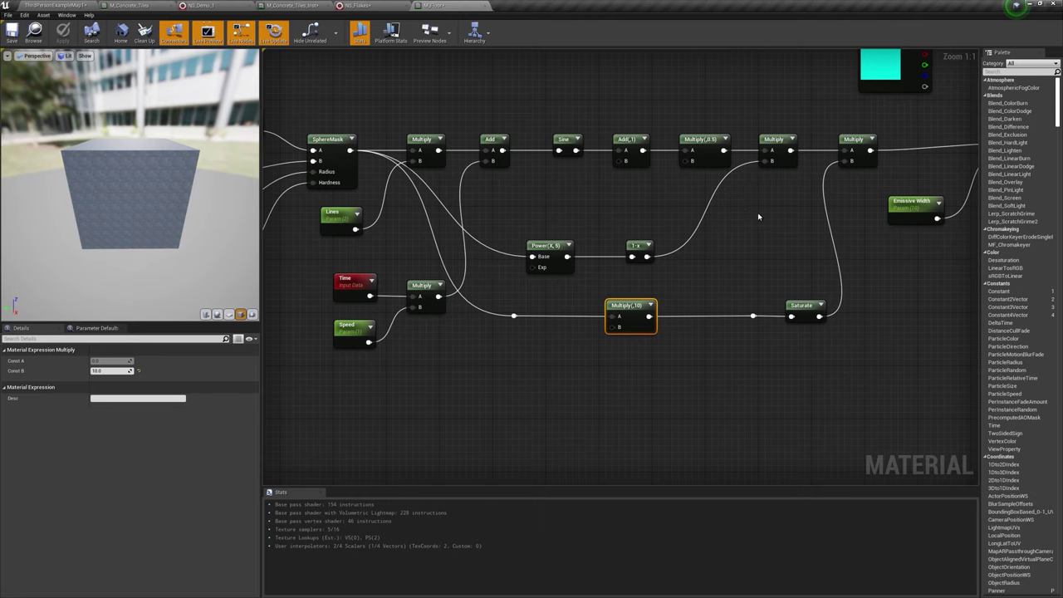
{"action": "right_click_drag", "start_coordinate": [963, 191], "coordinate": [689, 280]}
{"action": "left_click", "coordinate": [716, 158]}
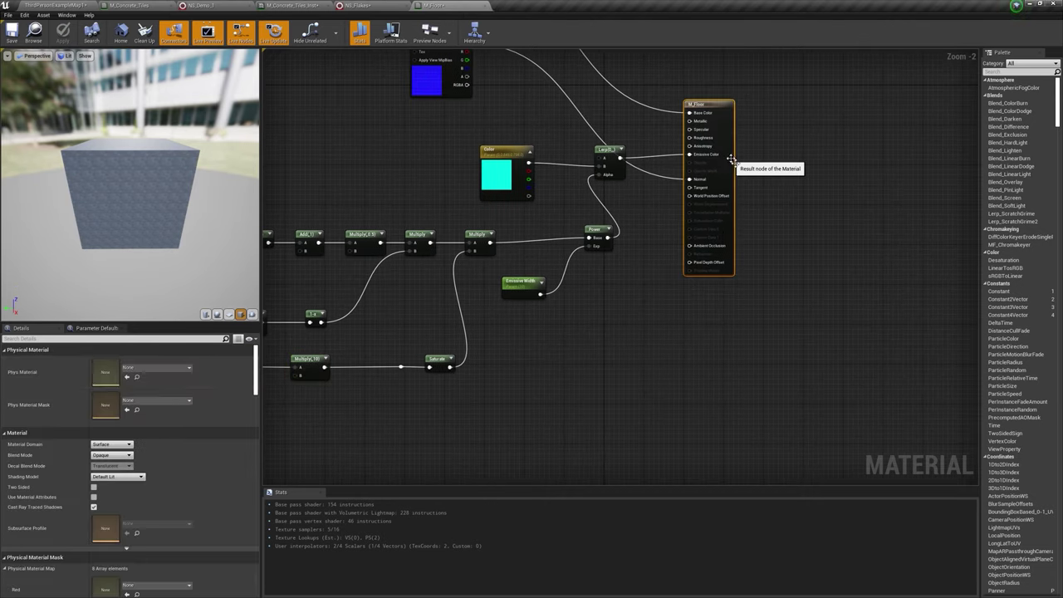
{"action": "left_click", "coordinate": [129, 340]}
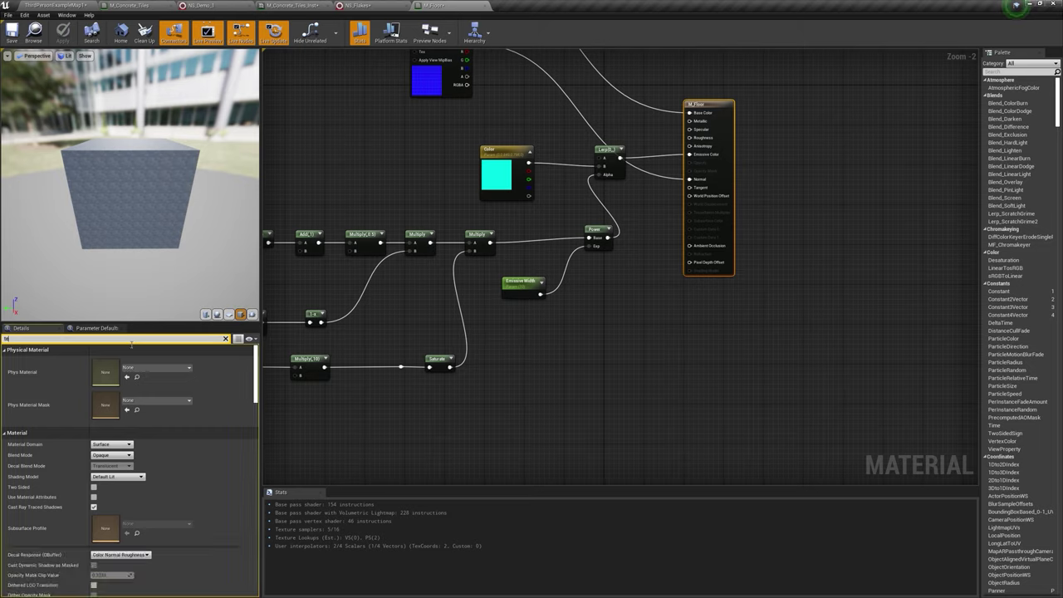
{"action": "type", "text": "tess"}
{"action": "left_click", "coordinate": [111, 361]}
{"action": "left_click", "coordinate": [105, 379]}
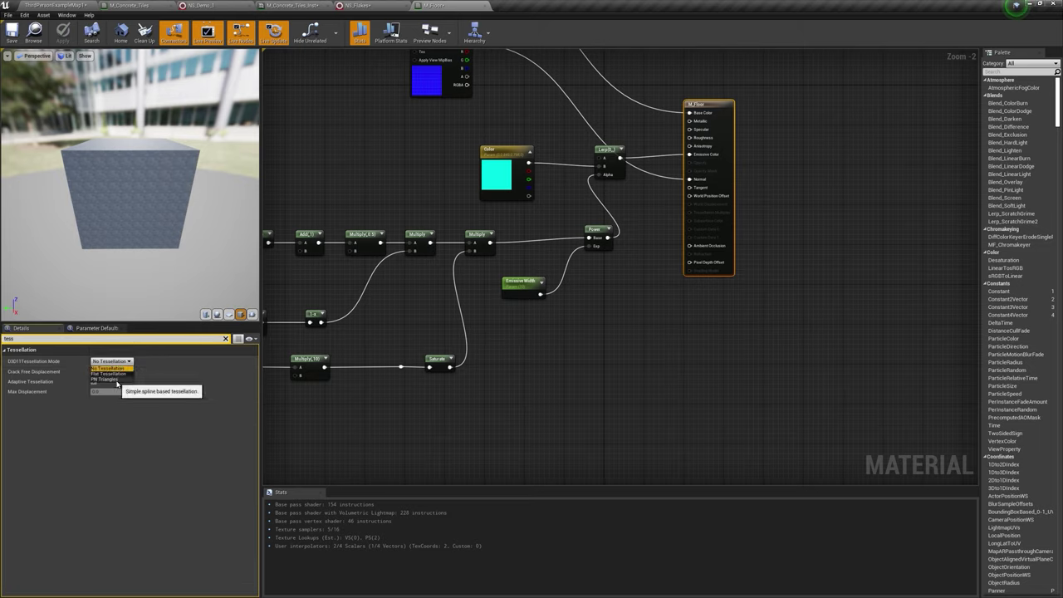
{"action": "left_click", "coordinate": [94, 371]}
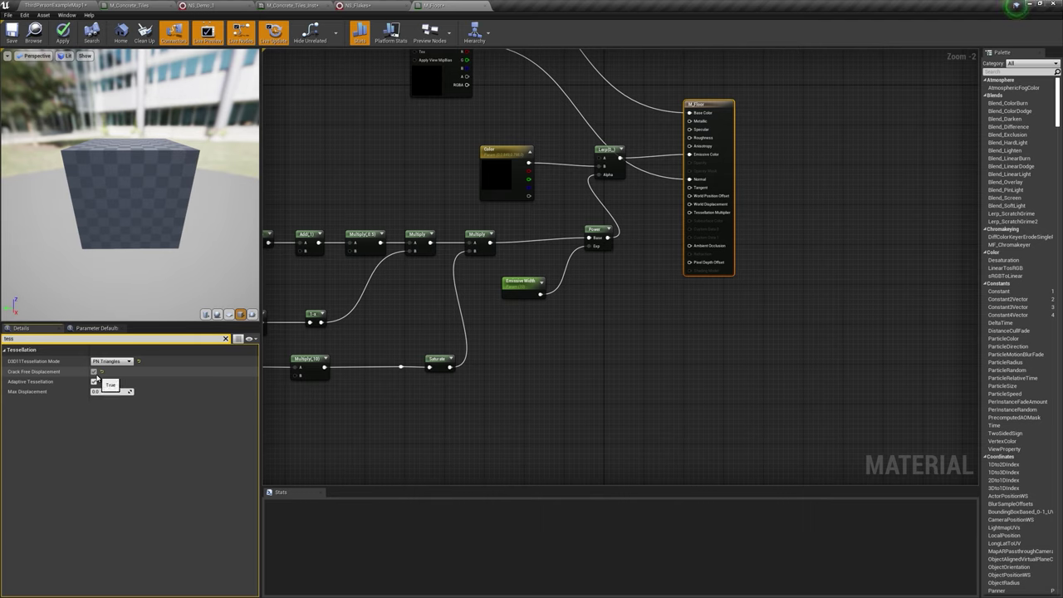
{"action": "left_click", "coordinate": [58, 7]}
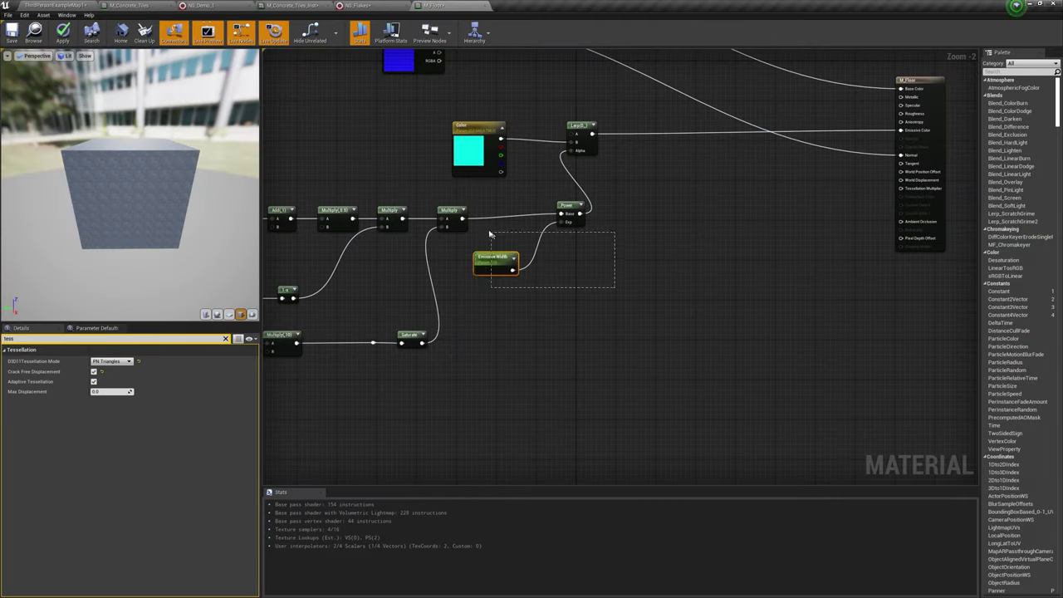
Step: Duplicate the Power and Emissive Width nodes and place the copies below the originals
{"action": "left_click_drag", "start_coordinate": [490, 235], "coordinate": [490, 221]}
{"action": "left_click_drag", "start_coordinate": [576, 215], "coordinate": [630, 206]}
{"action": "right_click", "coordinate": [585, 139]}
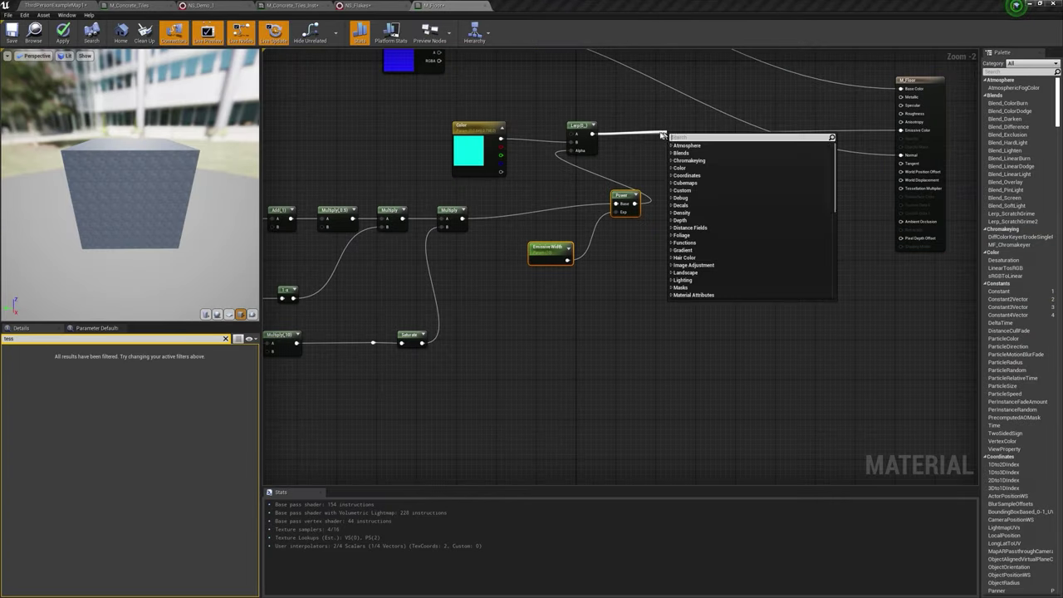
{"action": "key", "text": "Escape"}
{"action": "left_click_drag", "start_coordinate": [585, 139], "coordinate": [652, 134]}
{"action": "scroll", "coordinate": [573, 400], "scroll_direction": "up", "scroll_amount": 2}
{"action": "left_click", "coordinate": [662, 268]}
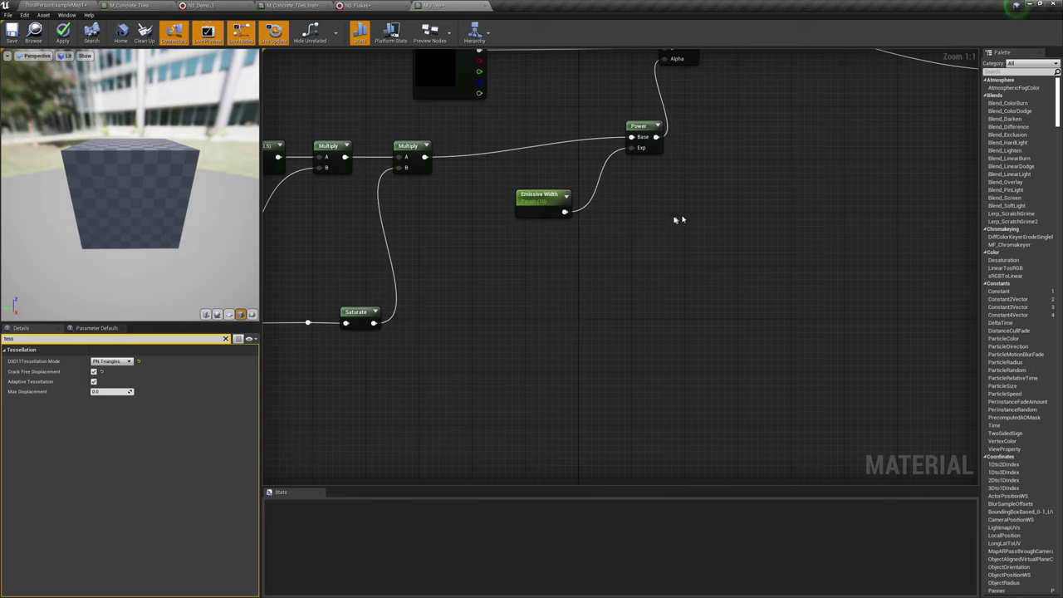
{"action": "left_click_drag", "start_coordinate": [677, 219], "coordinate": [569, 125]}
{"action": "right_click", "coordinate": [652, 130]}
{"action": "left_click", "coordinate": [695, 218]}
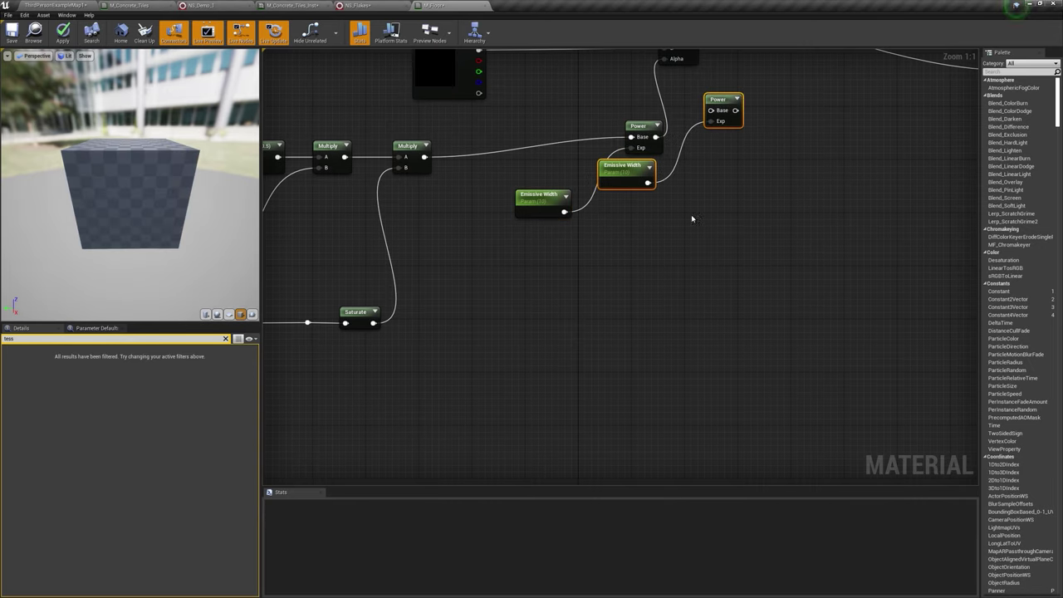
{"action": "left_click_drag", "start_coordinate": [704, 116], "coordinate": [651, 235]}
{"action": "left_click", "coordinate": [489, 359]}
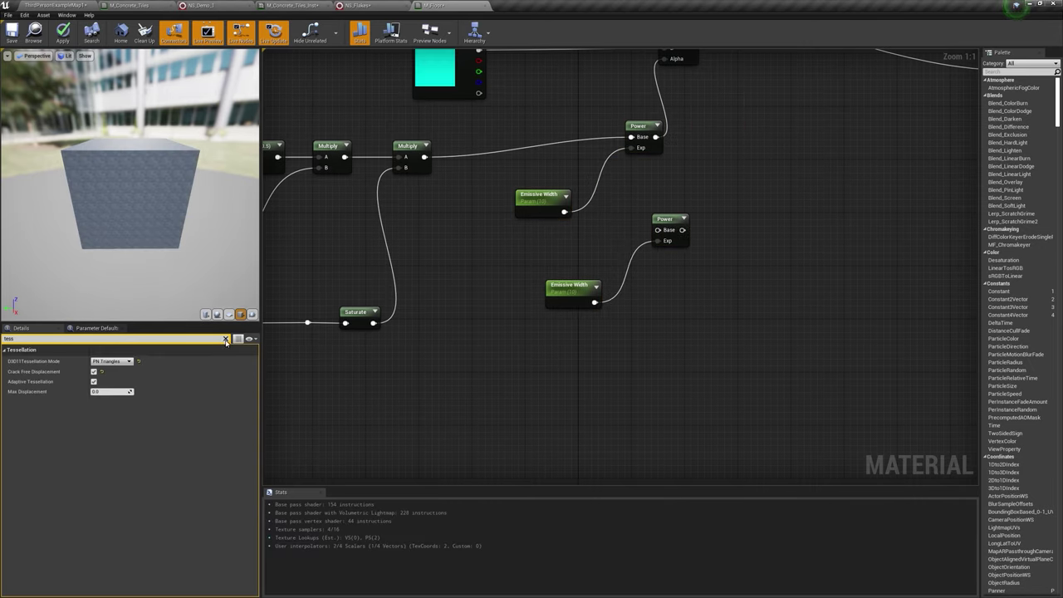
Step: Rename the copied parameter Tess Width with a default value of 2.0
{"action": "left_click", "coordinate": [586, 296]}
{"action": "type", "text": "Tess Width"}
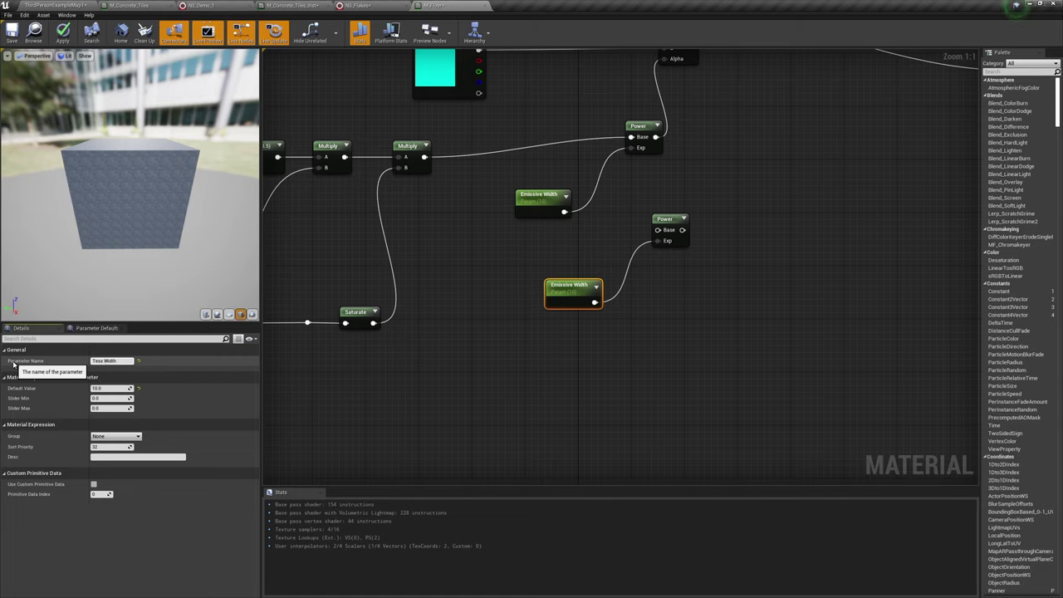
{"action": "key", "text": "Tab"}
{"action": "type", "text": "2."}
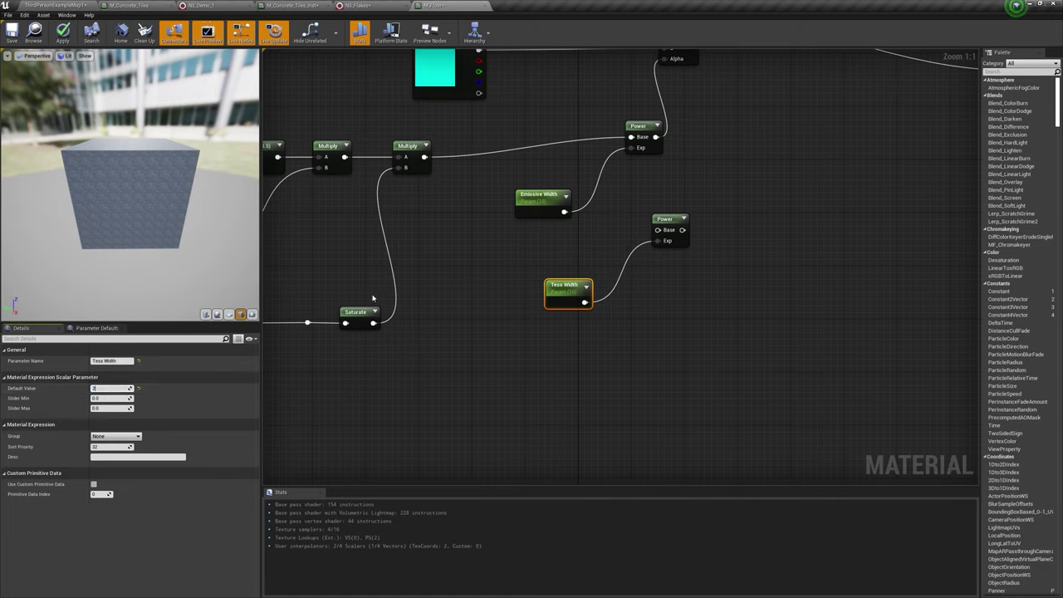
{"action": "key", "text": "Return"}
{"action": "left_click_drag", "start_coordinate": [664, 221], "coordinate": [624, 262]}
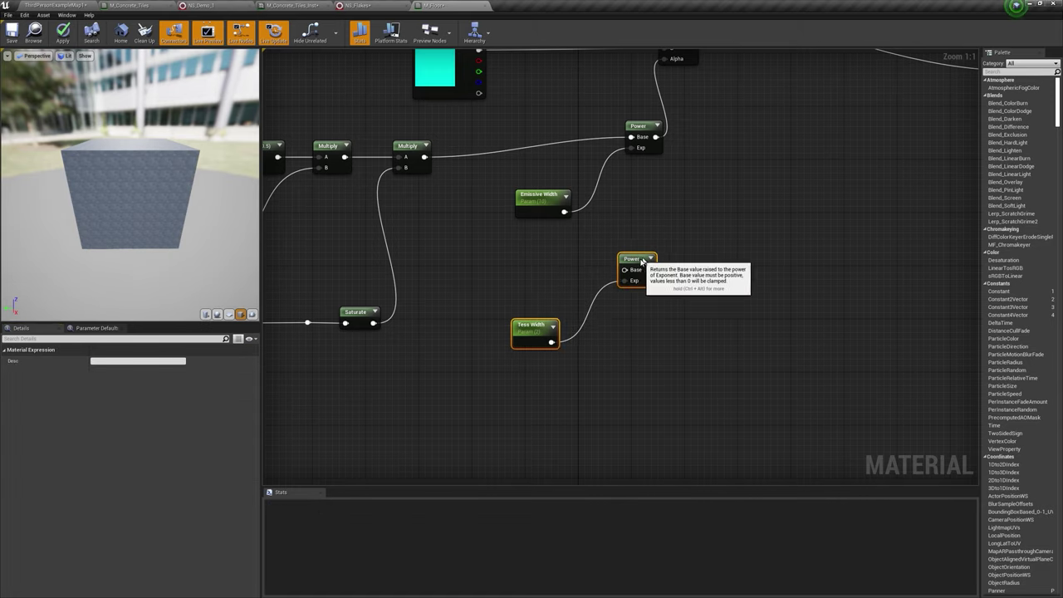
Step: Feed the Multiply chain into the new Power's Base and send its result into a new Multiply
{"action": "left_click", "coordinate": [423, 155]}
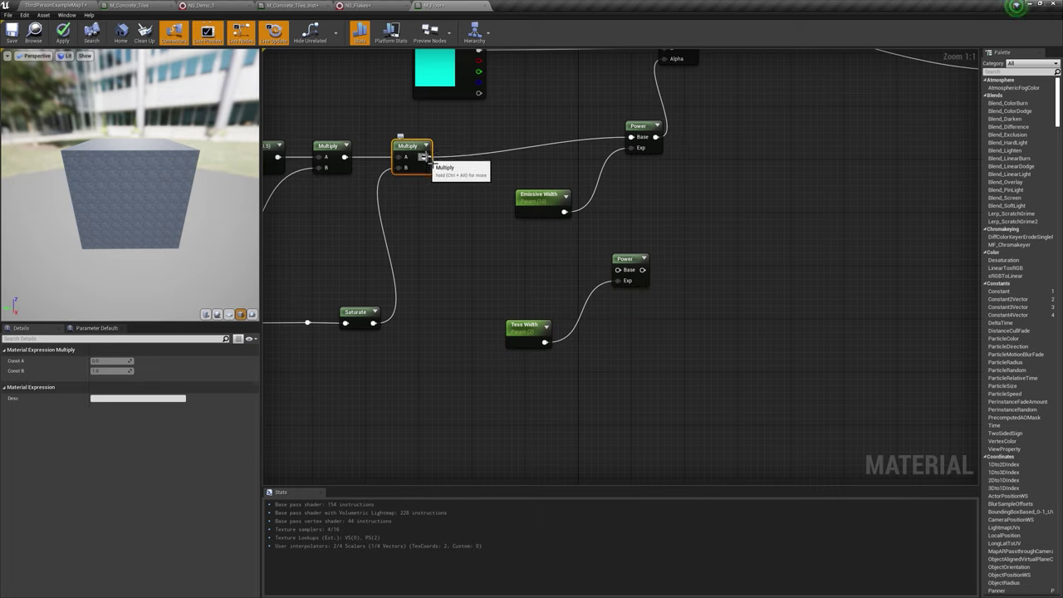
{"action": "left_click_drag", "start_coordinate": [424, 157], "coordinate": [618, 269]}
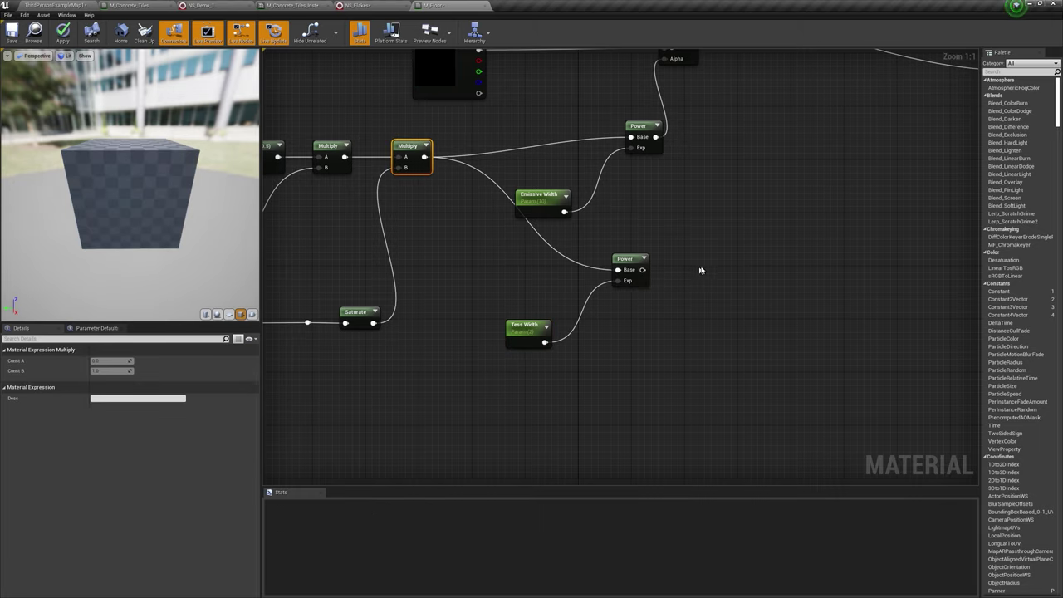
{"action": "left_click", "coordinate": [759, 271]}
{"action": "left_click_drag", "start_coordinate": [641, 270], "coordinate": [763, 284]}
{"action": "right_click_drag", "start_coordinate": [721, 330], "coordinate": [681, 281]}
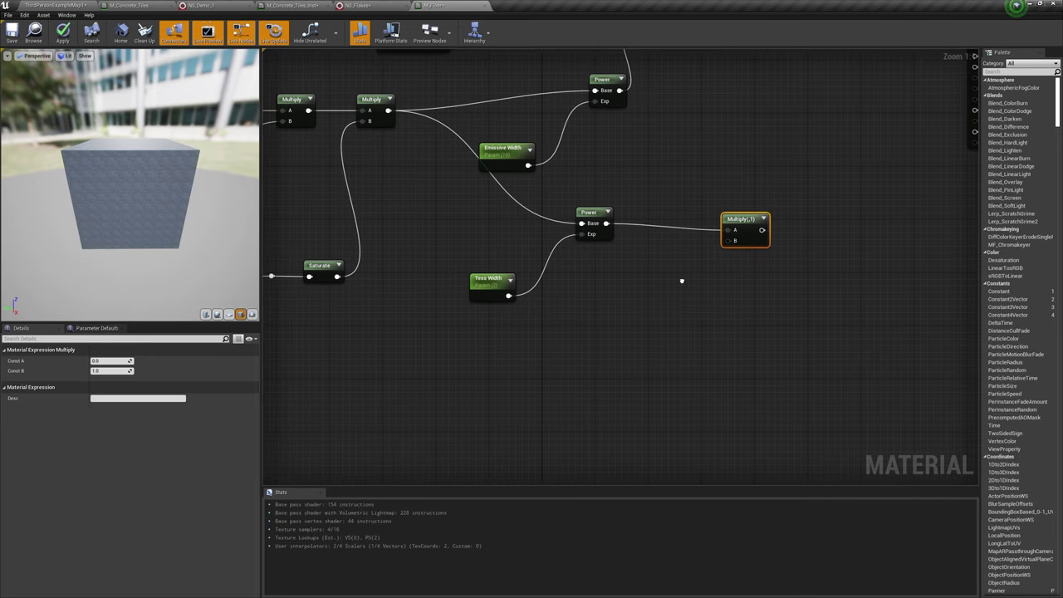
Step: Add a 0,0,1 Constant3Vector feeding a new Multiply
{"action": "left_click", "coordinate": [596, 309]}
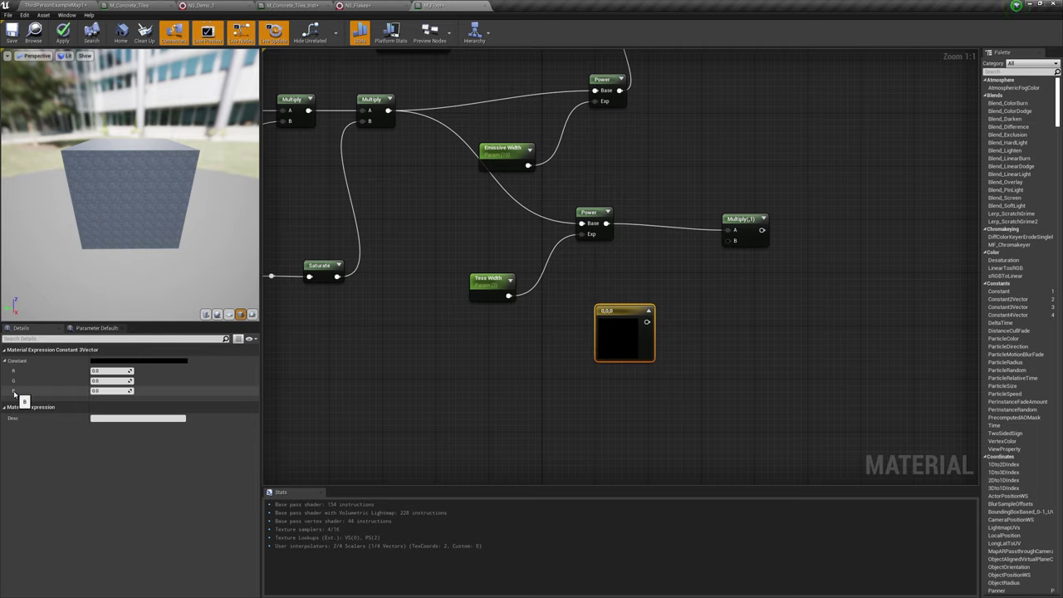
{"action": "type", "text": "1"}
{"action": "key", "text": "Return"}
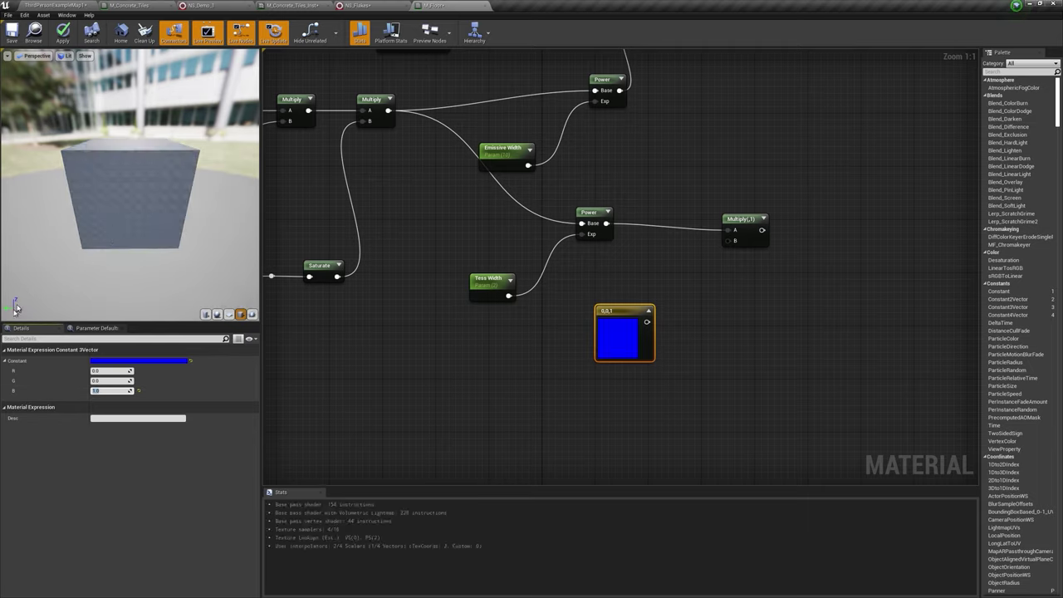
{"action": "left_click_drag", "start_coordinate": [15, 307], "coordinate": [24, 323]}
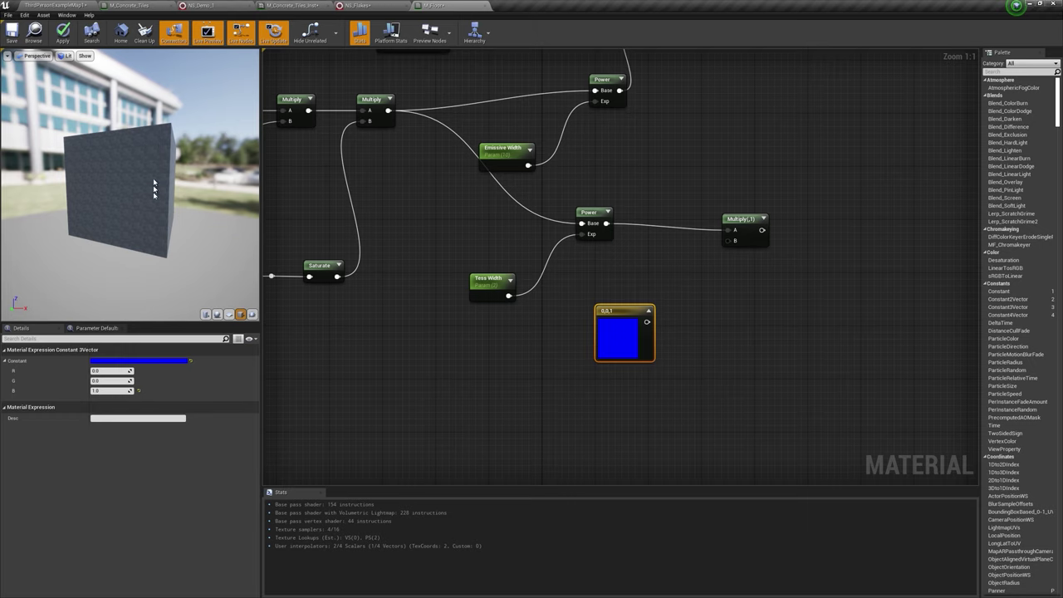
{"action": "mouse_move", "coordinate": [624, 324]}
{"action": "left_mouse_down"}
{"action": "mouse_move", "coordinate": [532, 352]}
{"action": "mouse_move", "coordinate": [619, 363]}
{"action": "mouse_move", "coordinate": [734, 237]}
{"action": "left_mouse_up"}
{"action": "left_click", "coordinate": [612, 346]}
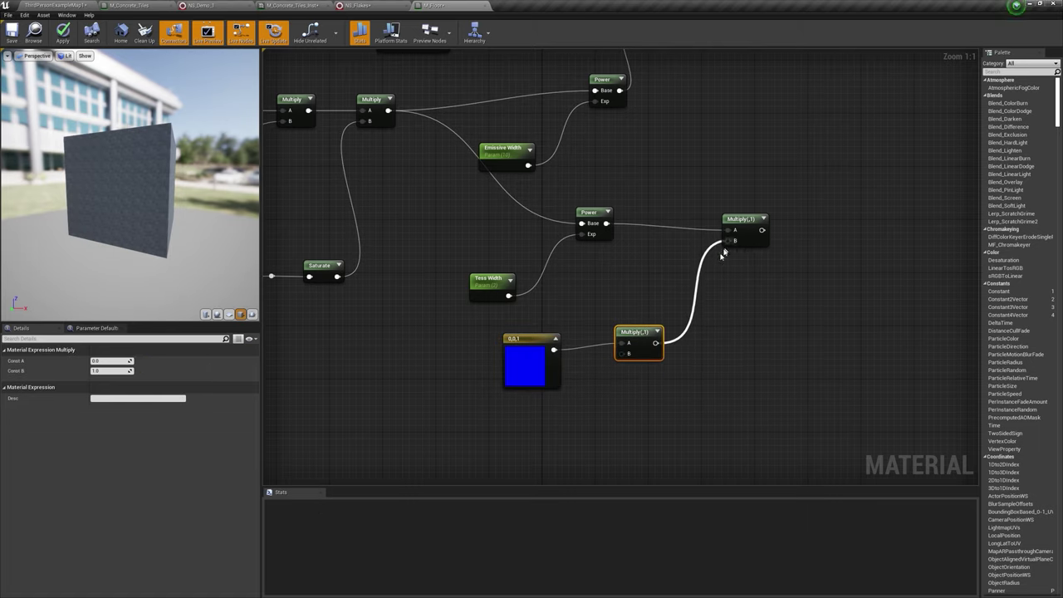
Step: Add a Height scalar parameter of 120 into that Multiply's B input
{"action": "left_click", "coordinate": [571, 391]}
{"action": "type", "text": "Height"}
{"action": "key", "text": "Return"}
{"action": "mouse_move", "coordinate": [598, 401]}
{"action": "left_mouse_down"}
{"action": "mouse_move", "coordinate": [563, 415]}
{"action": "mouse_move", "coordinate": [623, 380]}
{"action": "mouse_move", "coordinate": [623, 355]}
{"action": "left_mouse_up"}
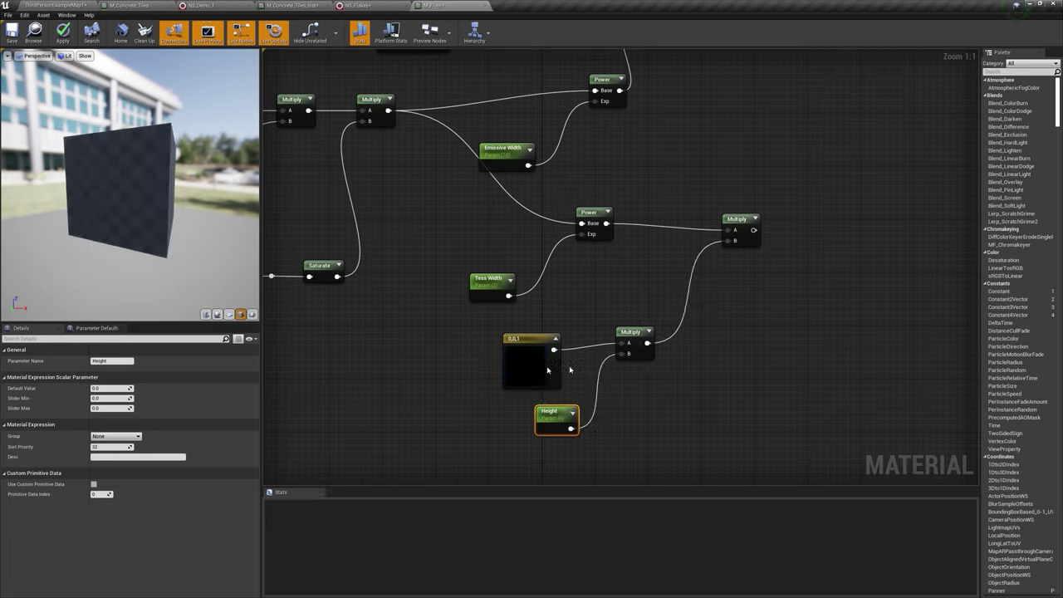
{"action": "left_click", "coordinate": [113, 388]}
{"action": "type", "text": "120"}
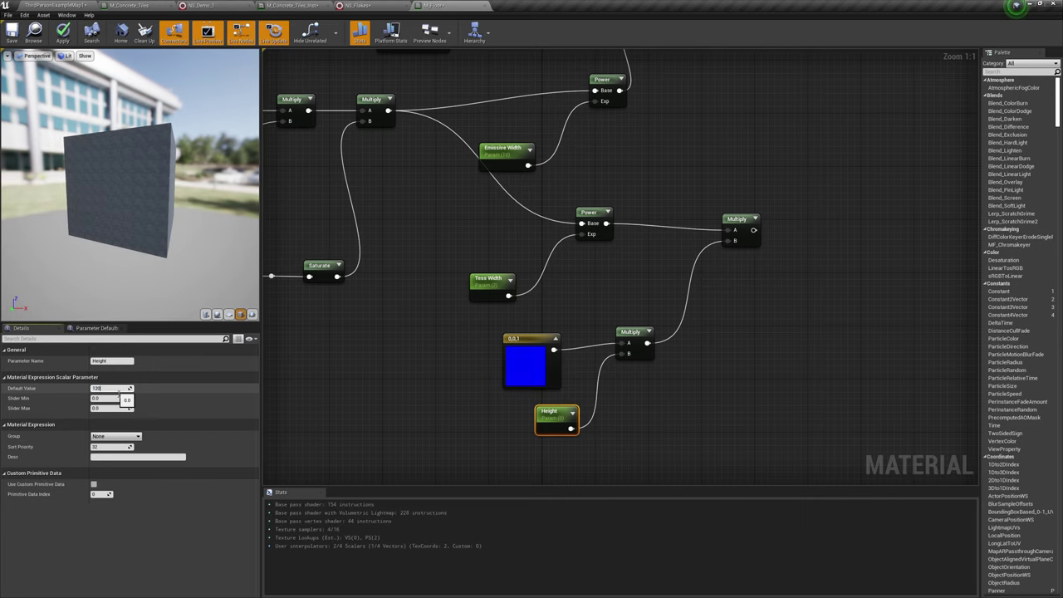
Step: Connect the combined mask to World Displacement, apply, check the floor, and adjust Tess Width
{"action": "scroll", "coordinate": [673, 276], "scroll_direction": "down", "scroll_amount": 1}
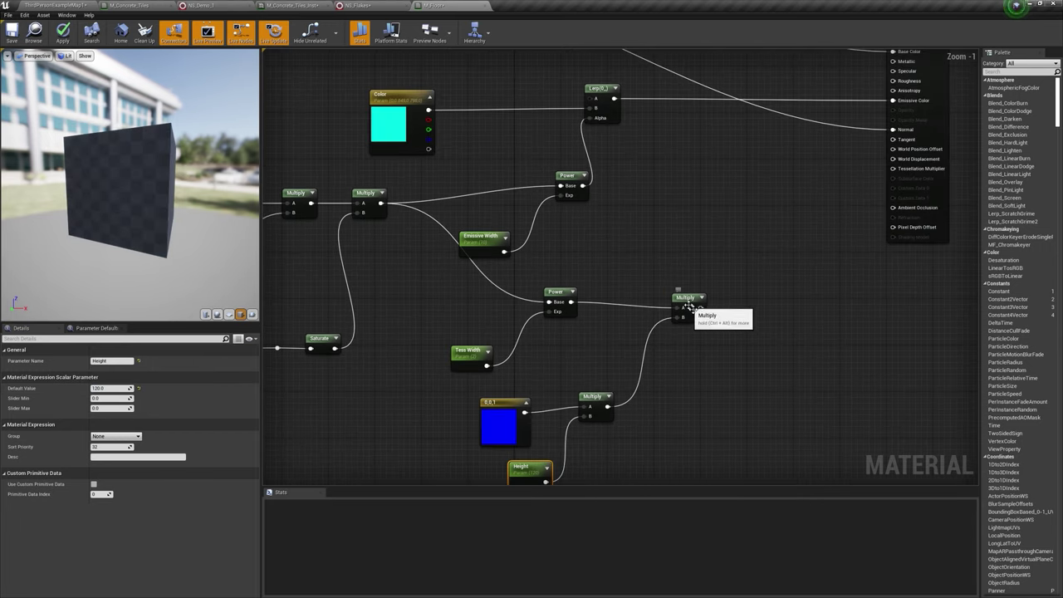
{"action": "left_click", "coordinate": [694, 301]}
{"action": "left_click_drag", "start_coordinate": [693, 301], "coordinate": [913, 162]}
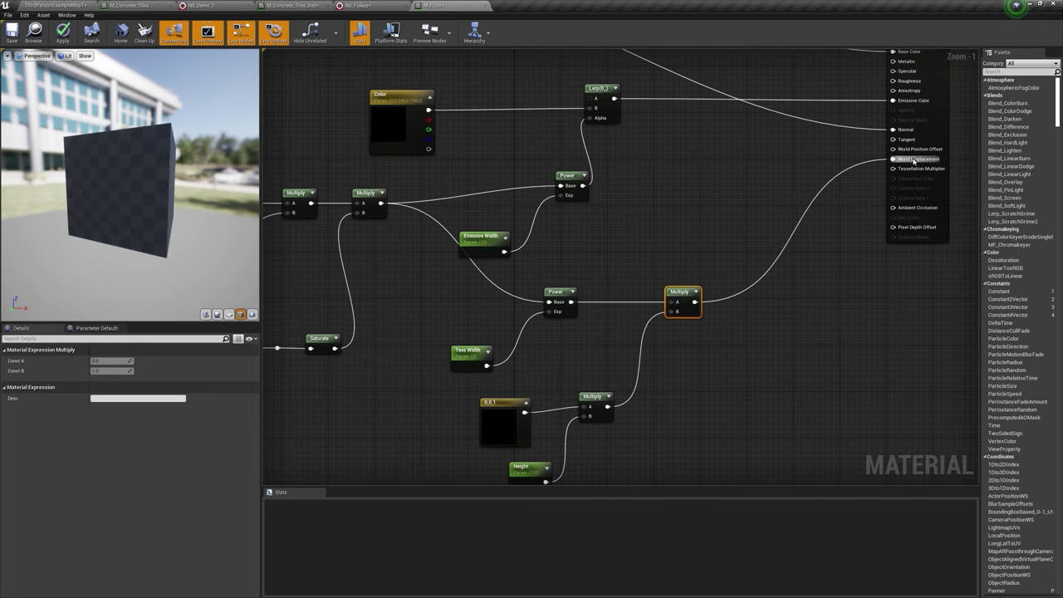
{"action": "left_click", "coordinate": [63, 37]}
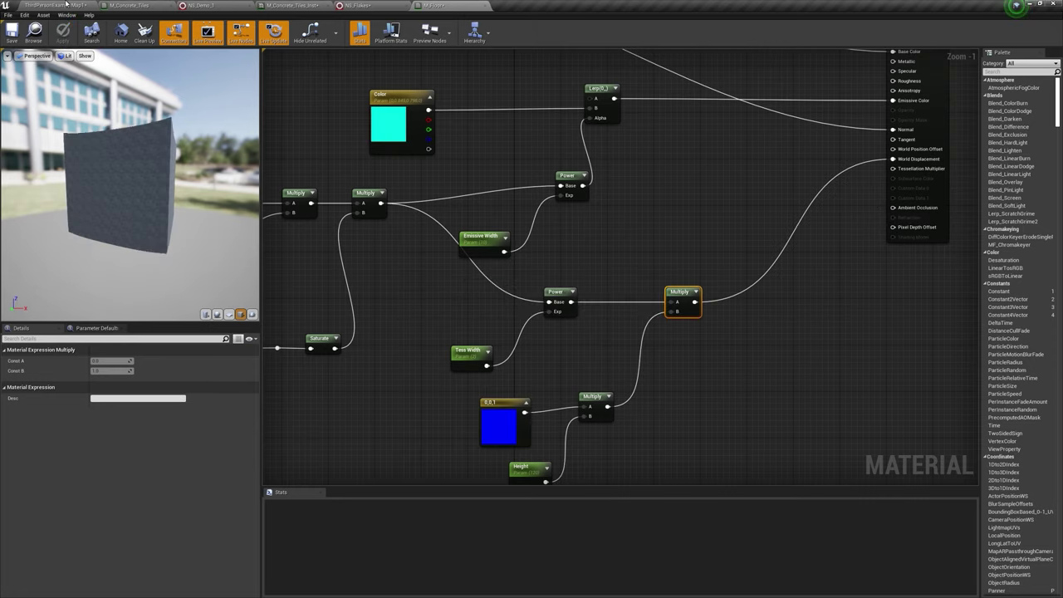
{"action": "left_click", "coordinate": [66, 4]}
{"action": "right_click_drag", "start_coordinate": [395, 247], "coordinate": [215, 265]}
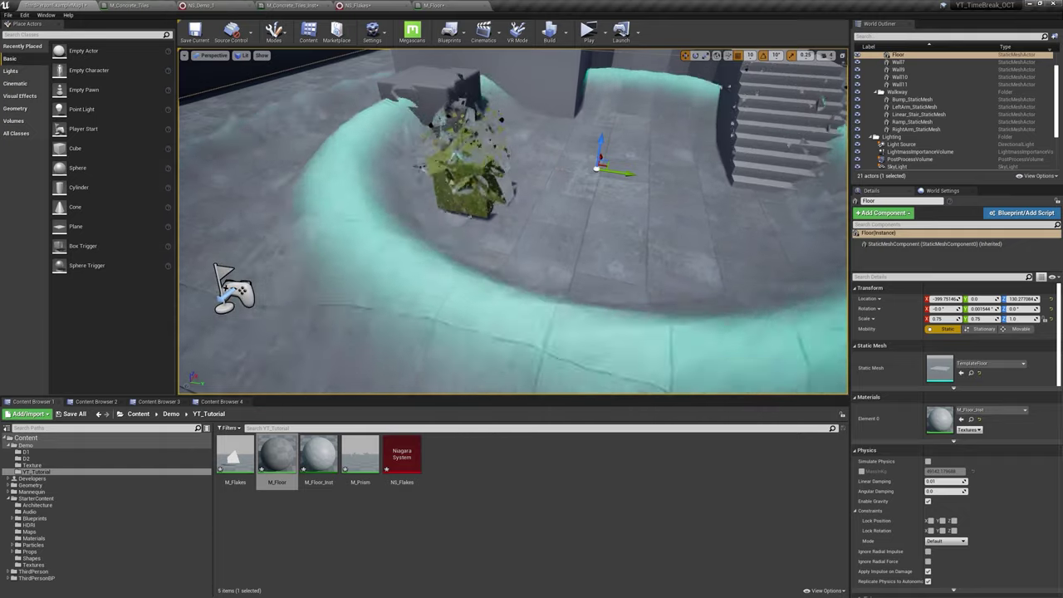
{"action": "left_click", "coordinate": [448, 8]}
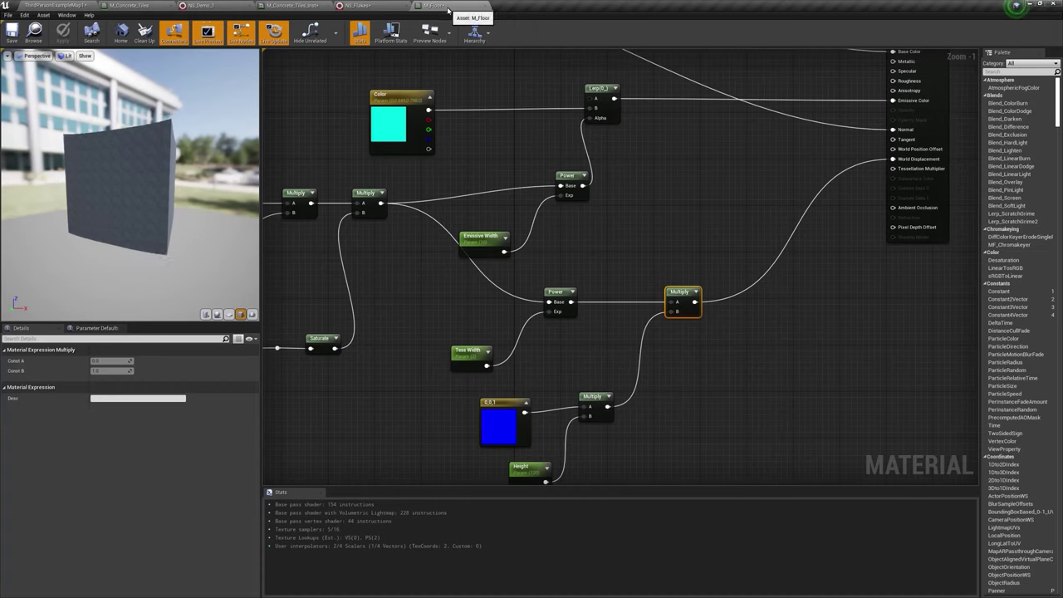
{"action": "left_click", "coordinate": [461, 357]}
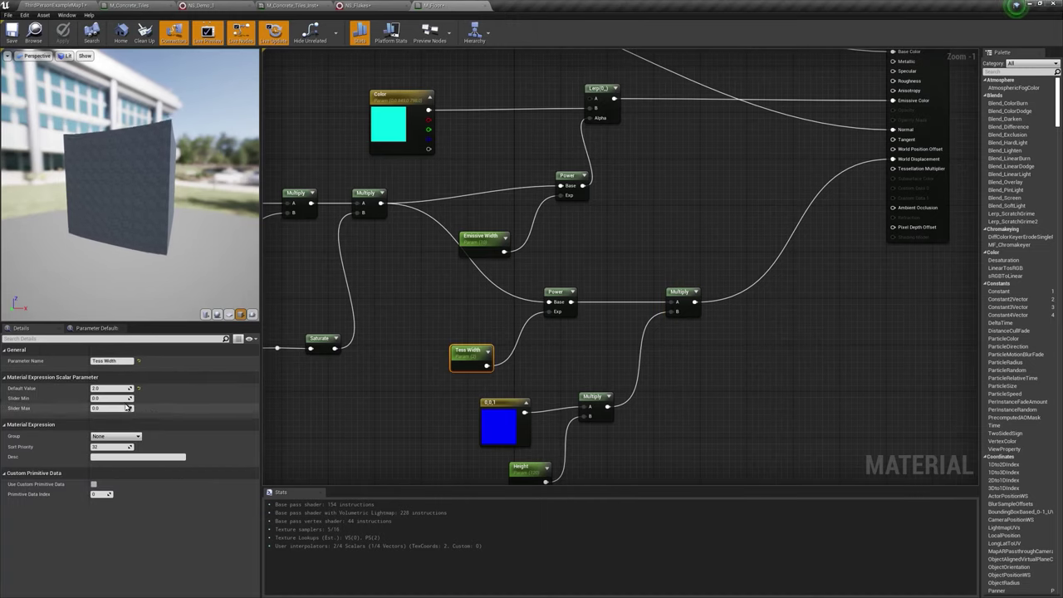
{"action": "type", "text": "1"}
{"action": "key", "text": "Return"}
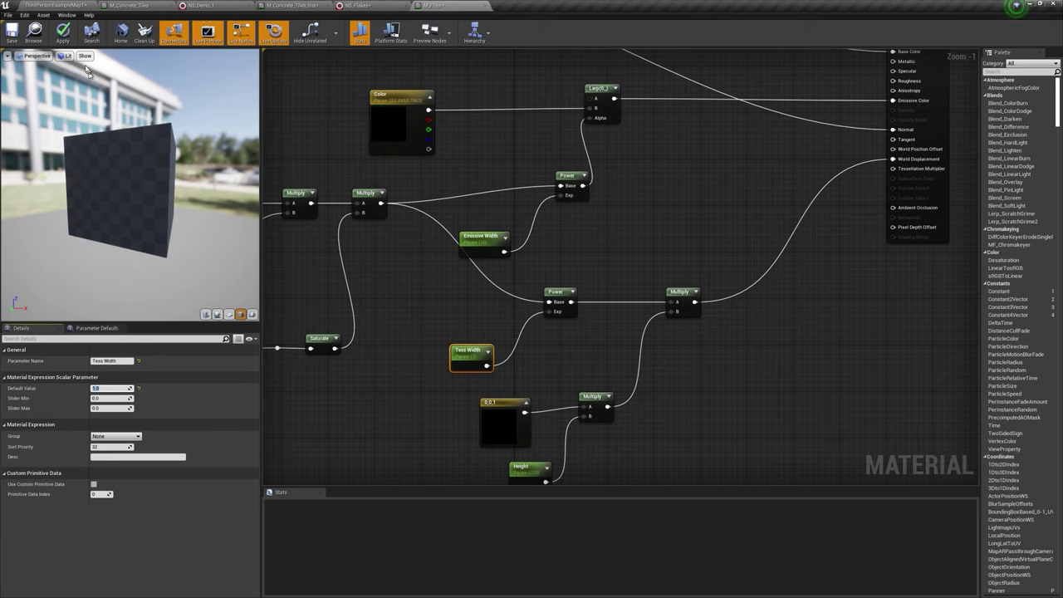
Step: Apply M_Floor_Inst to the floor and centre wall block, and delete the cube block
{"action": "left_click", "coordinate": [70, 42]}
{"action": "left_click", "coordinate": [89, 7]}
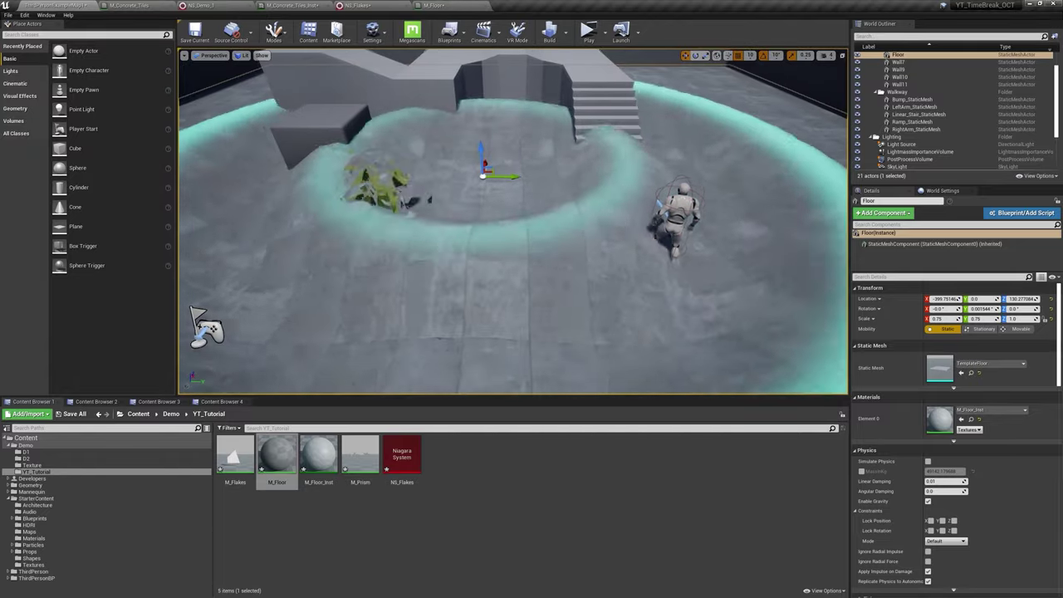
{"action": "left_click_drag", "start_coordinate": [319, 455], "coordinate": [475, 378]}
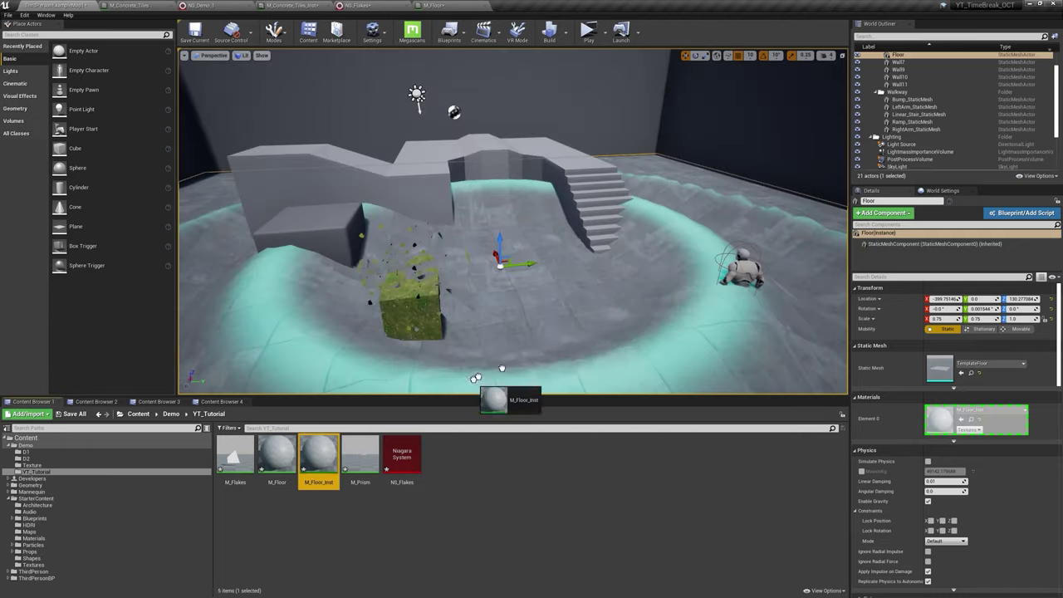
{"action": "left_click_drag", "start_coordinate": [589, 213], "coordinate": [595, 218]}
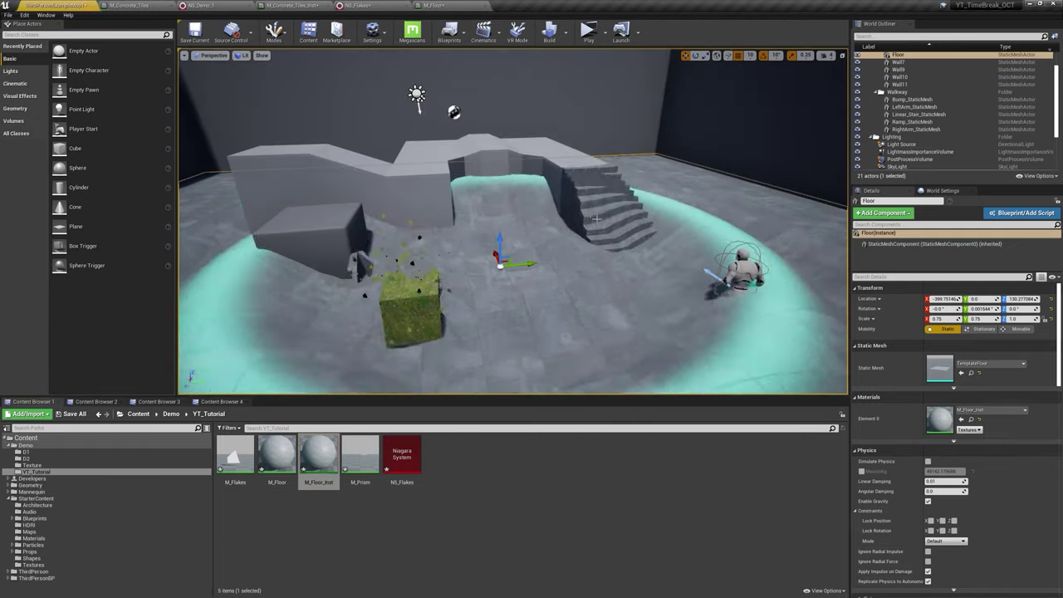
{"action": "left_click_drag", "start_coordinate": [314, 477], "coordinate": [484, 175]}
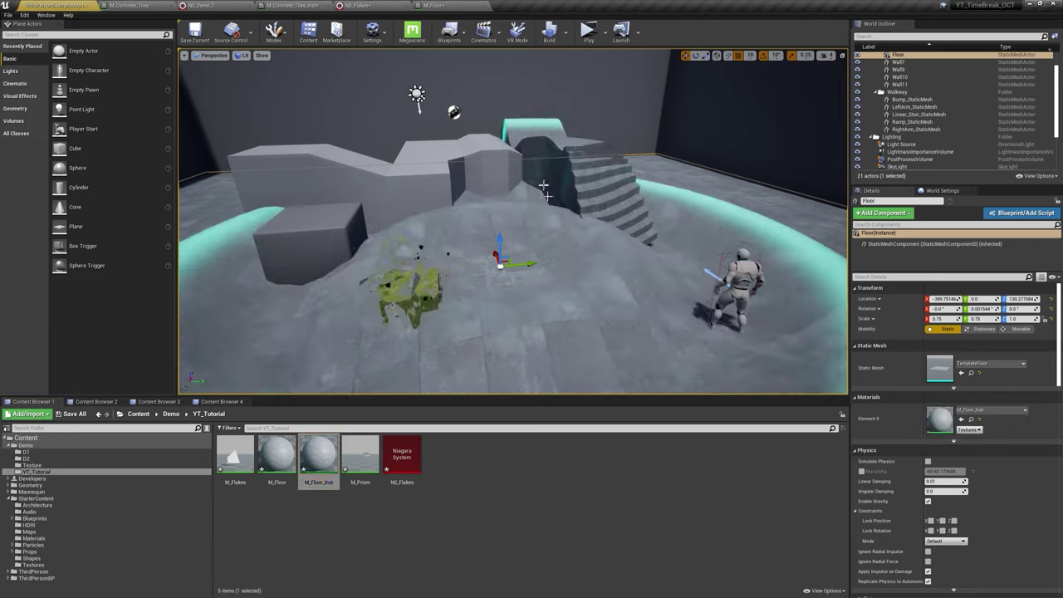
{"action": "left_click", "coordinate": [342, 236]}
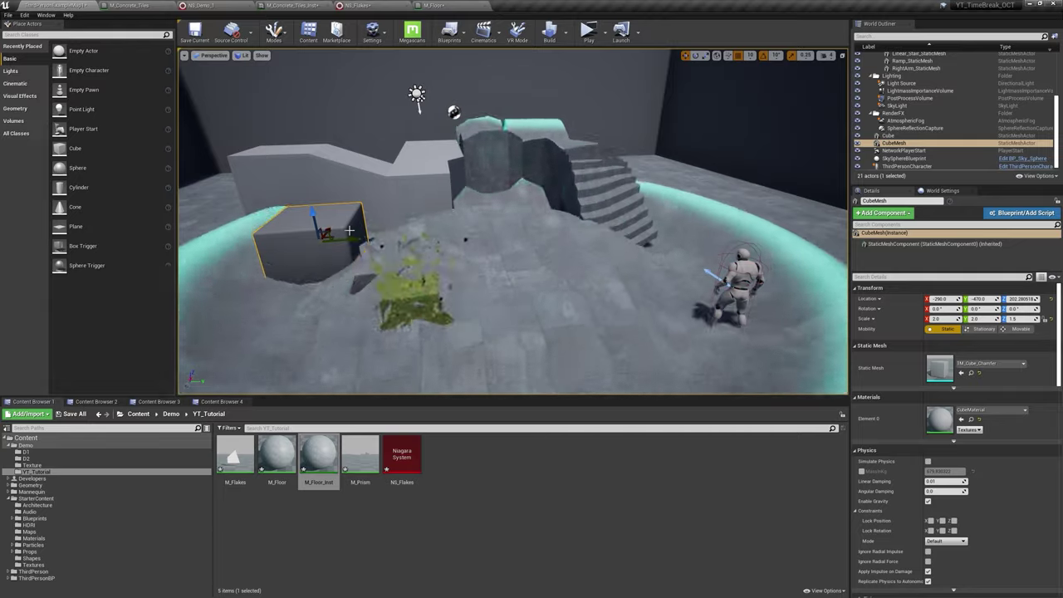
{"action": "key", "text": "Delete"}
Step: Play-test standalone, running the character toward the stairs, then stop with Esc
{"action": "left_click_drag", "start_coordinate": [349, 230], "coordinate": [357, 167]}
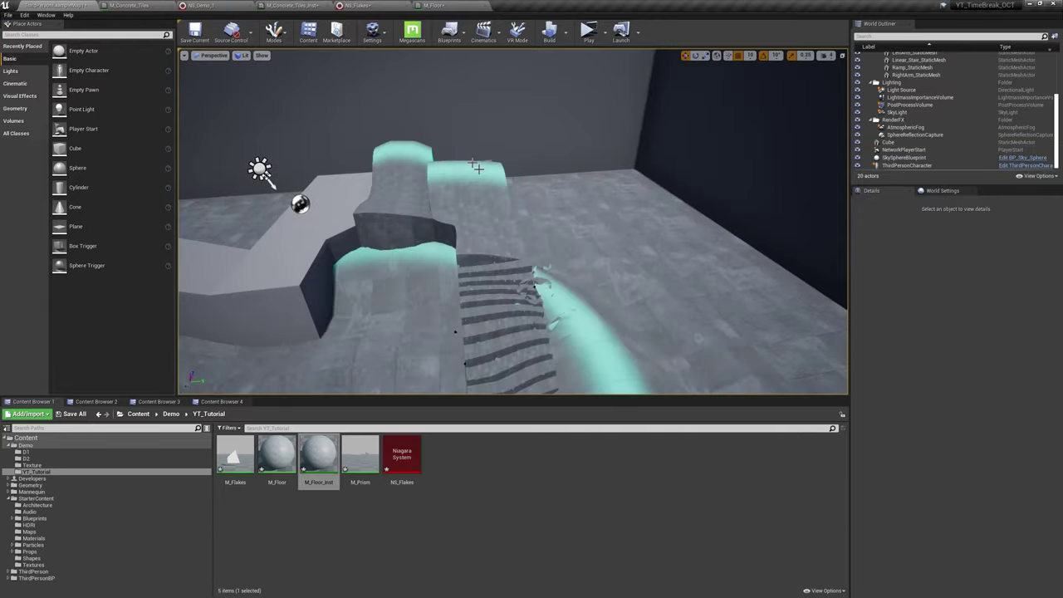
{"action": "left_click", "coordinate": [589, 34]}
{"action": "key", "text": "w"}
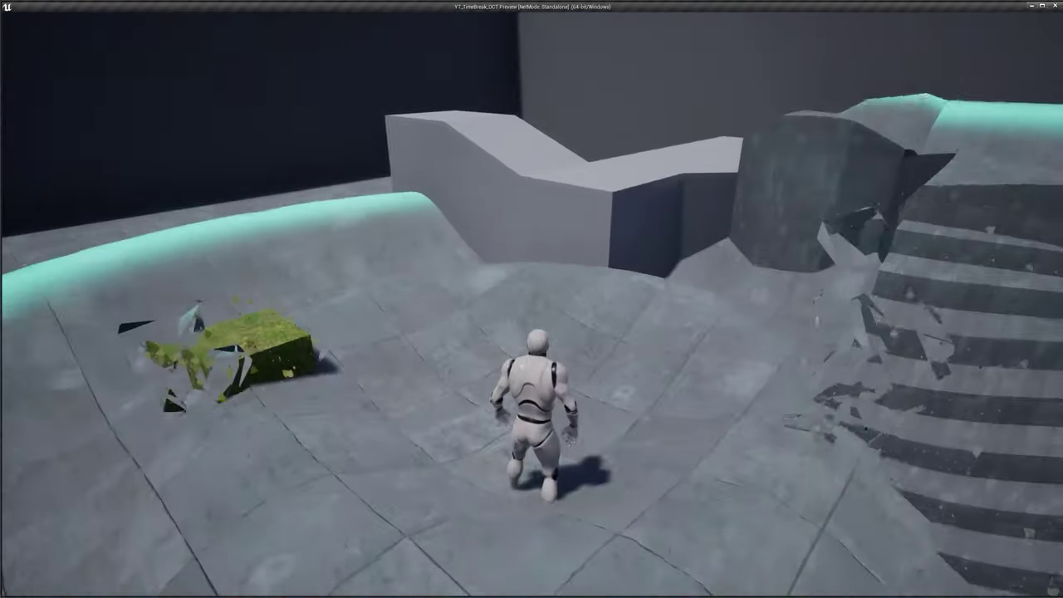
{"action": "key", "text": "Escape"}
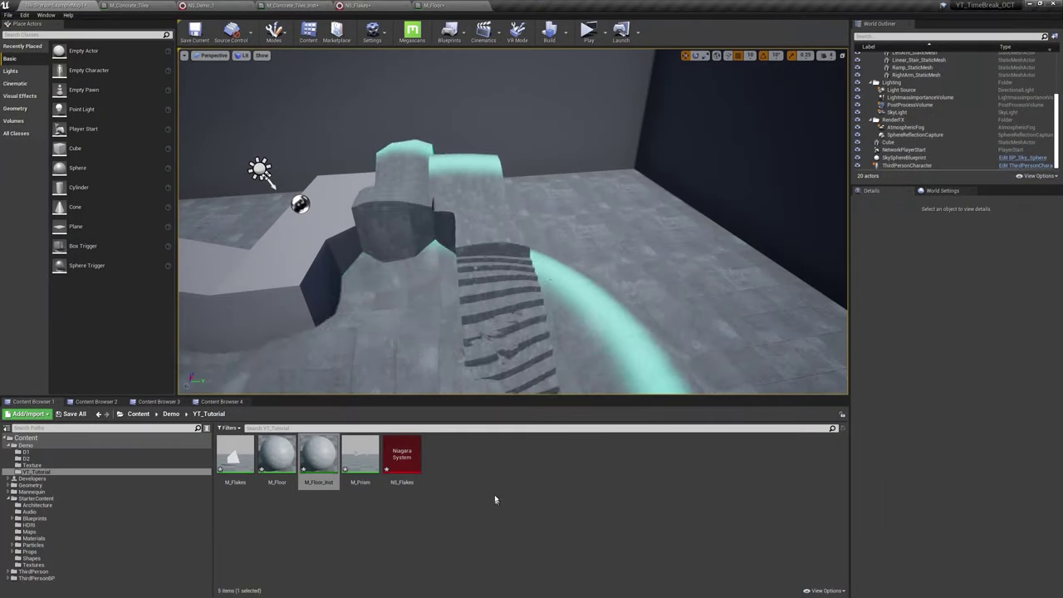
Step: Create a Material Parameter Collection named PC_Data and add a vector parameter
{"action": "right_click", "coordinate": [505, 466]}
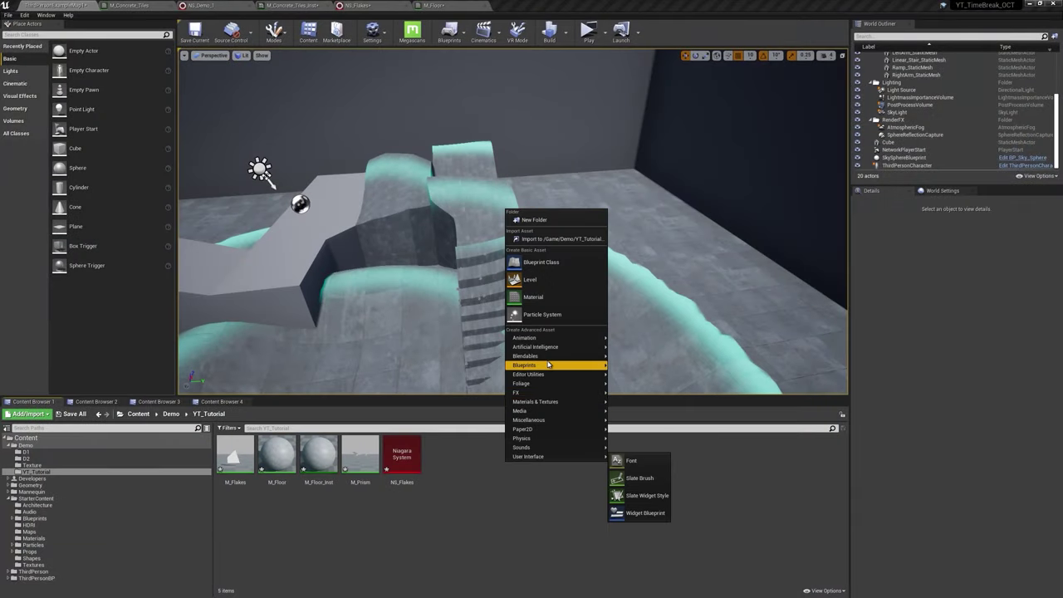
{"action": "mouse_move", "coordinate": [543, 402]}
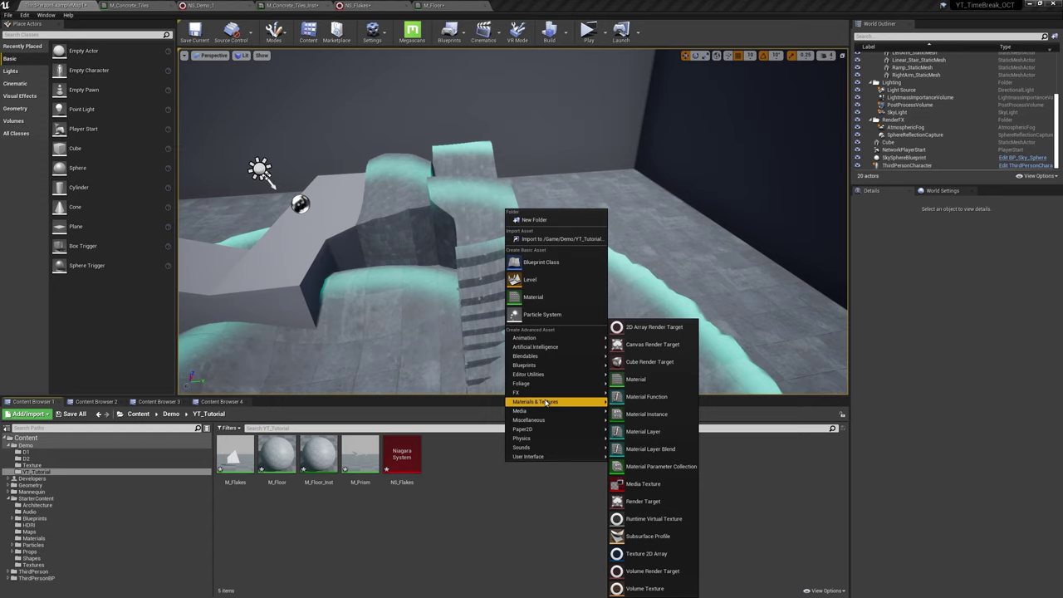
{"action": "left_click", "coordinate": [664, 466]}
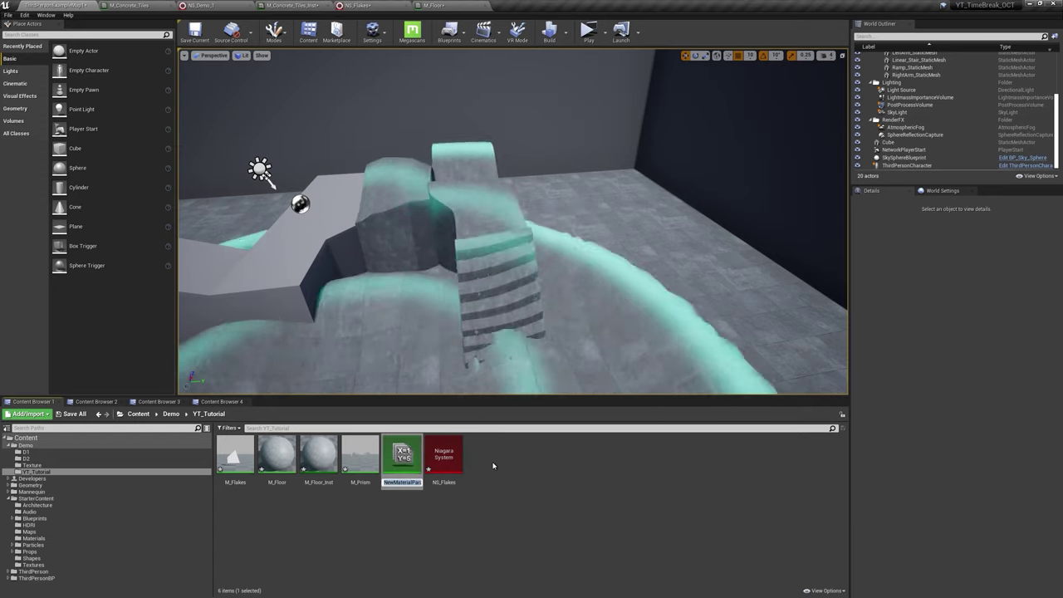
{"action": "type", "text": "PC_Data"}
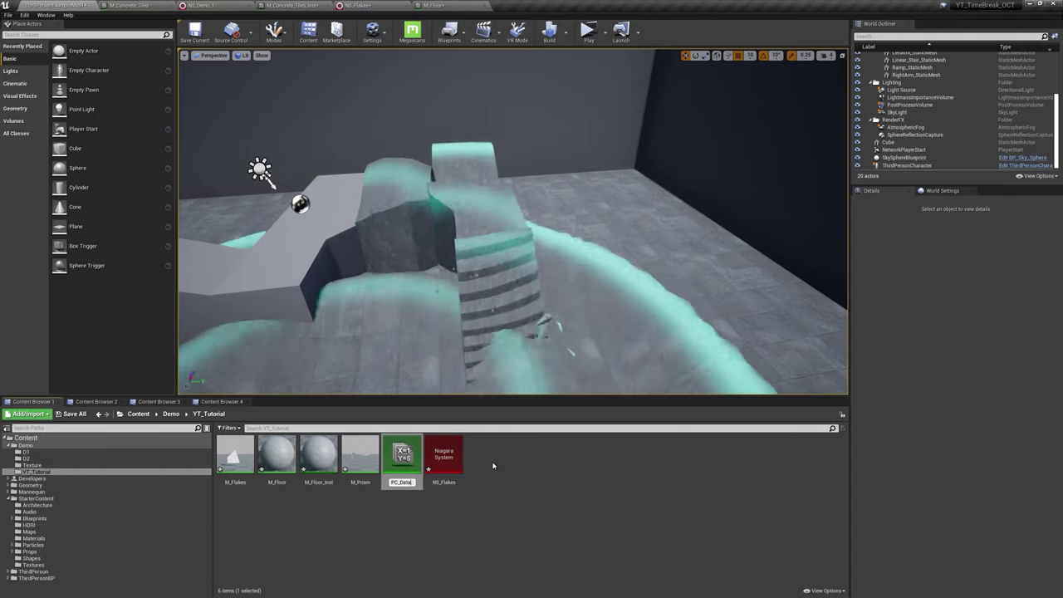
{"action": "key", "text": "Return"}
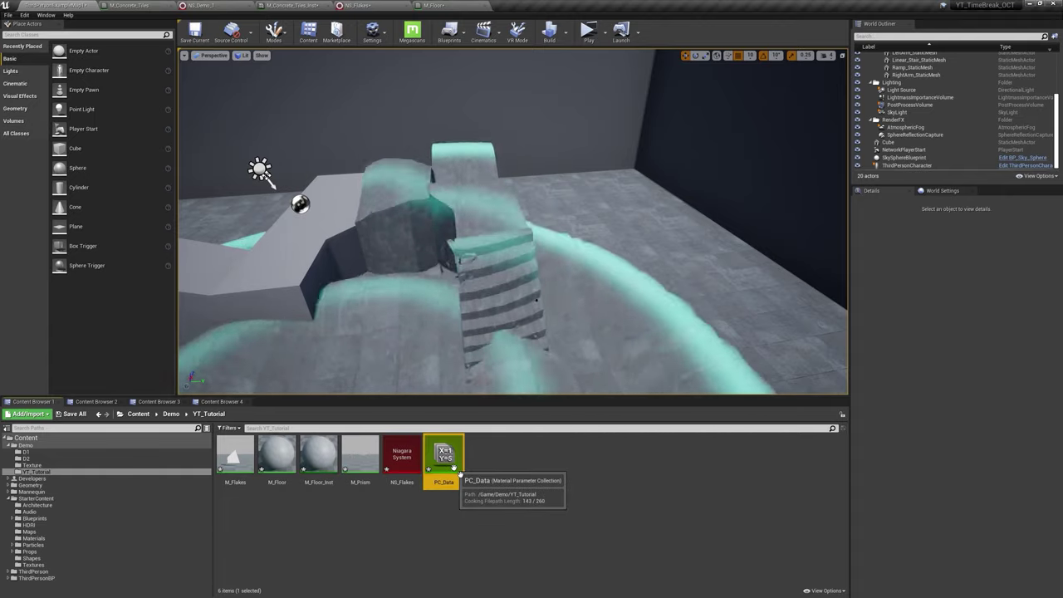
{"action": "double_click", "coordinate": [457, 471]}
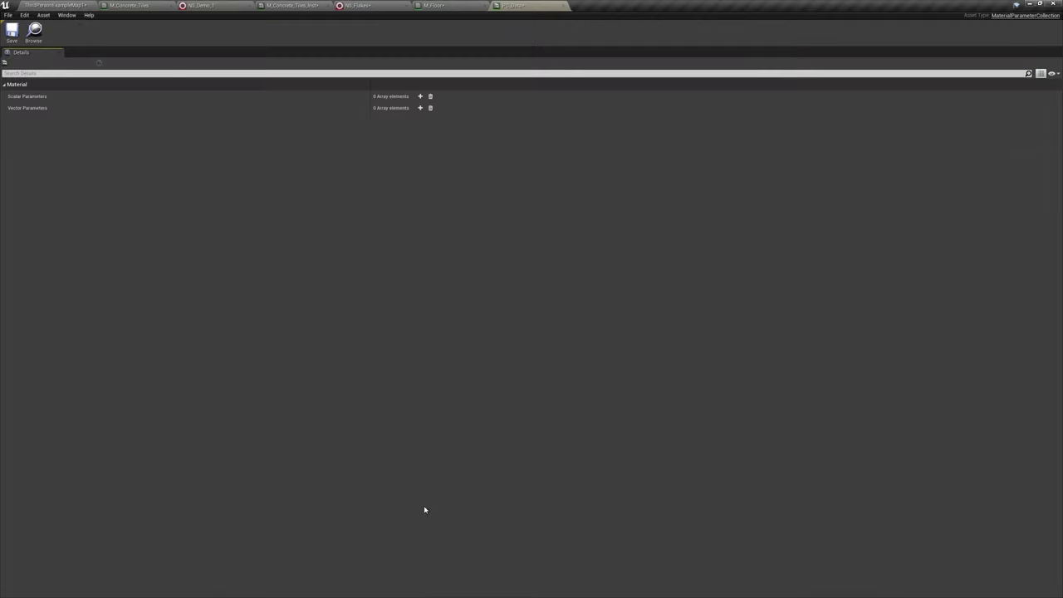
{"action": "left_click", "coordinate": [421, 108]}
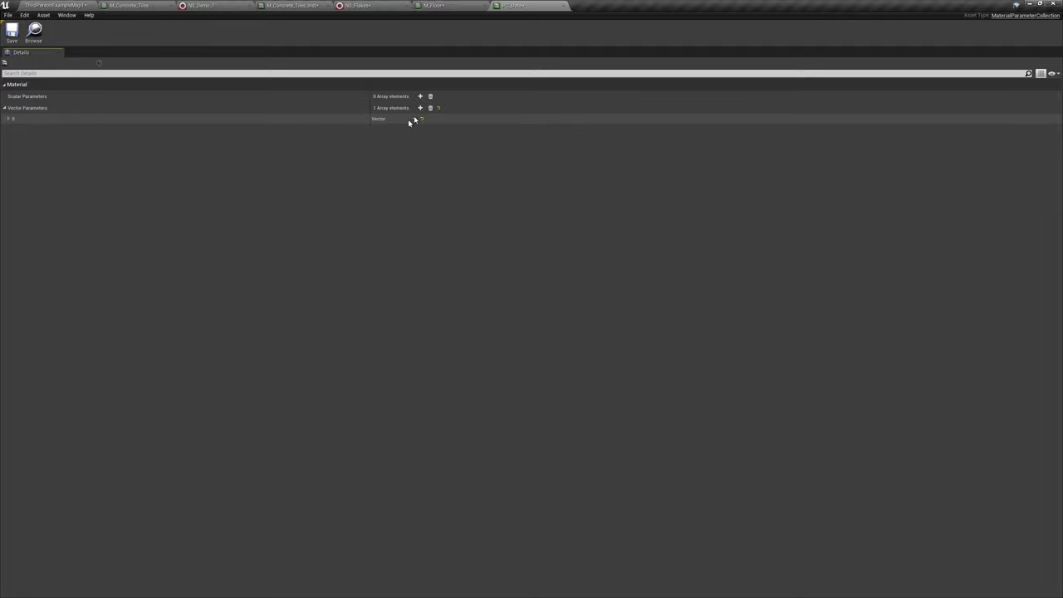
{"action": "left_click", "coordinate": [8, 119]}
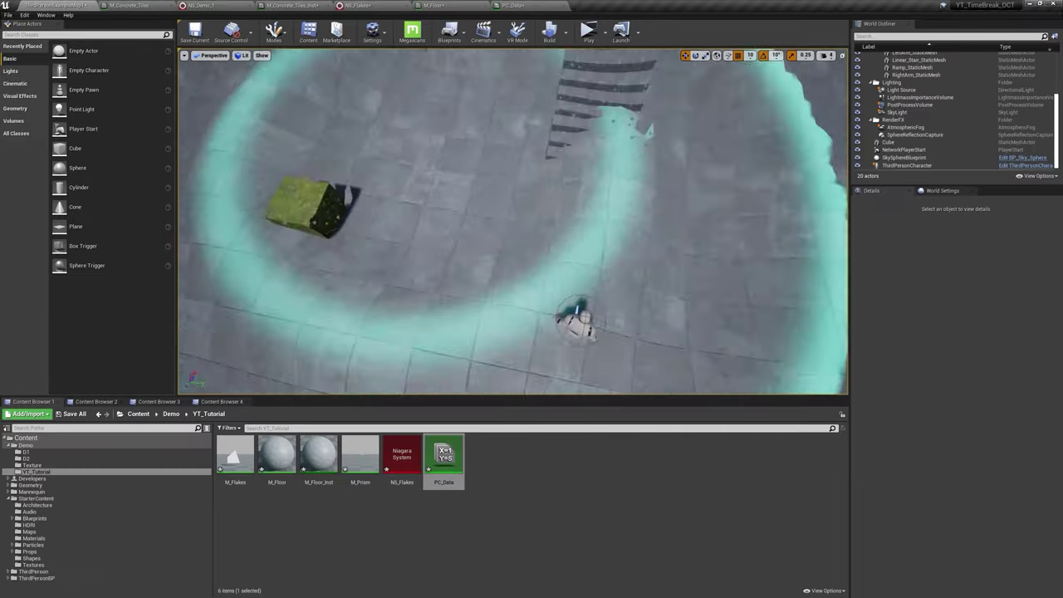
Step: Open the ThirdPersonCharacter Blueprint from the level
{"action": "left_click", "coordinate": [579, 320]}
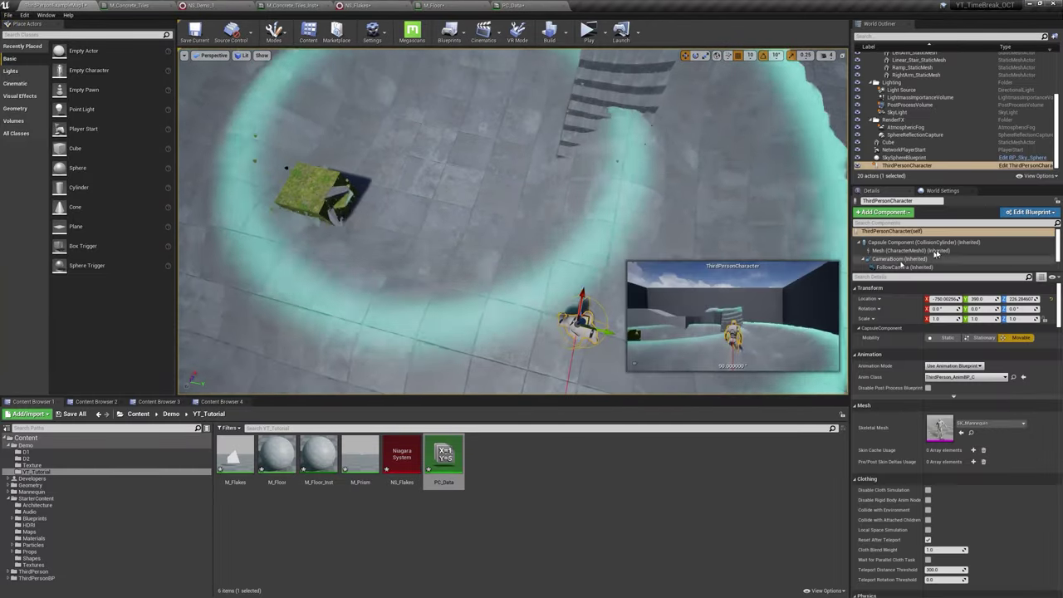
{"action": "left_click", "coordinate": [1029, 212]}
{"action": "left_click", "coordinate": [1000, 238]}
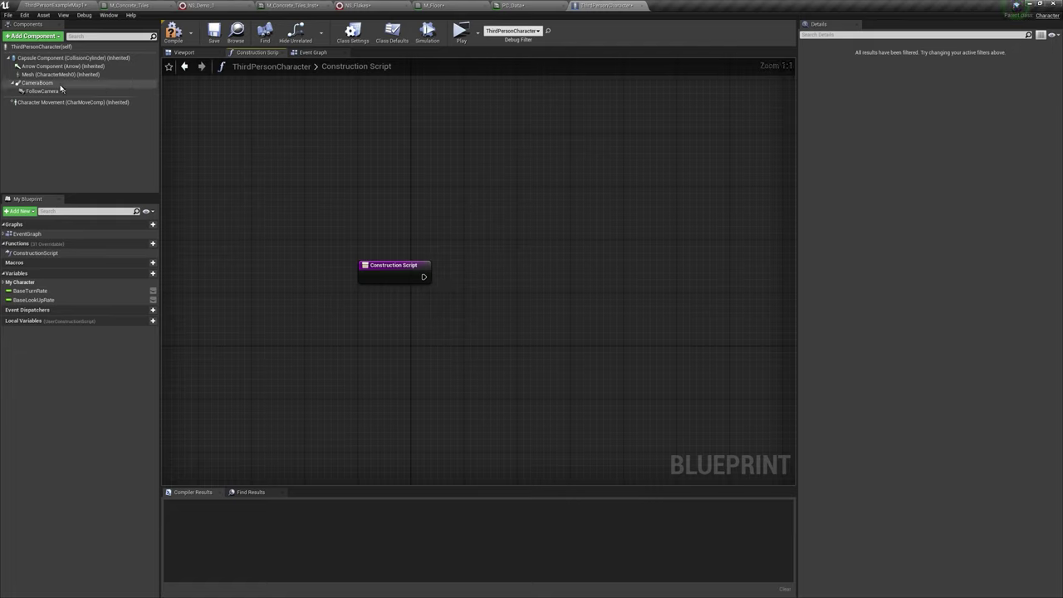
Step: Add a Capsule Component reference and a Set Vector Parameter Value node targeting PC_Data
{"action": "left_click_drag", "start_coordinate": [50, 57], "coordinate": [313, 322]}
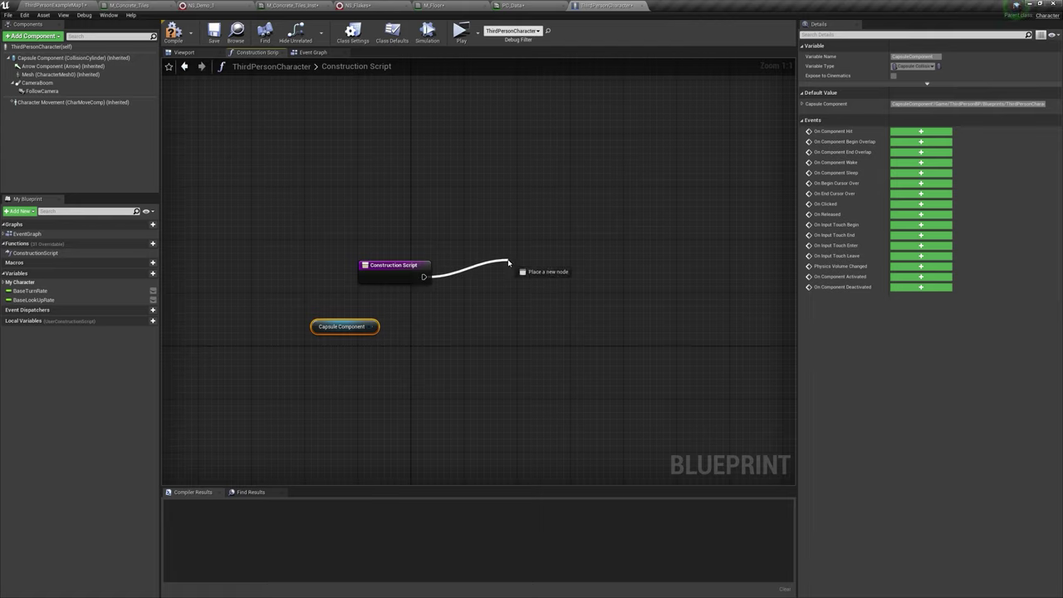
{"action": "left_click_drag", "start_coordinate": [508, 263], "coordinate": [508, 262]}
{"action": "type", "text": "set vect"}
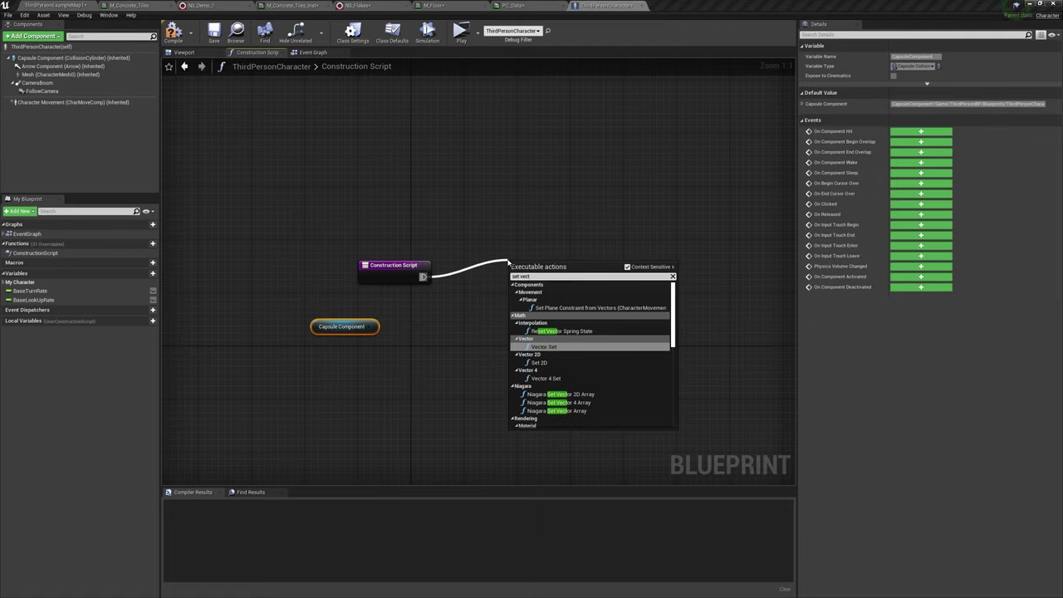
{"action": "type", "text": " para"}
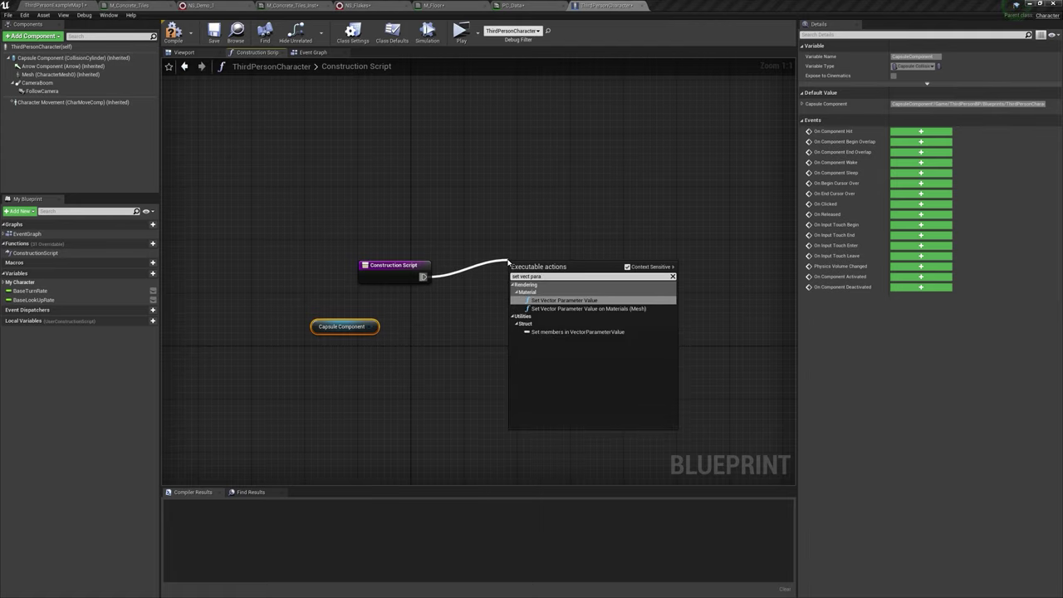
{"action": "key", "text": "Return"}
{"action": "left_click", "coordinate": [545, 295]}
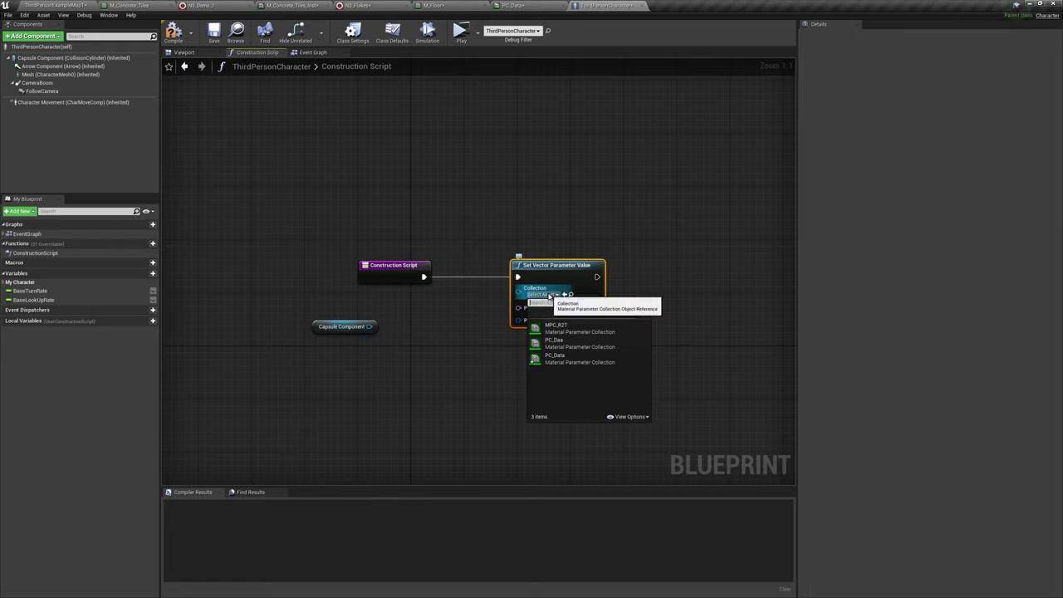
{"action": "left_click", "coordinate": [576, 366]}
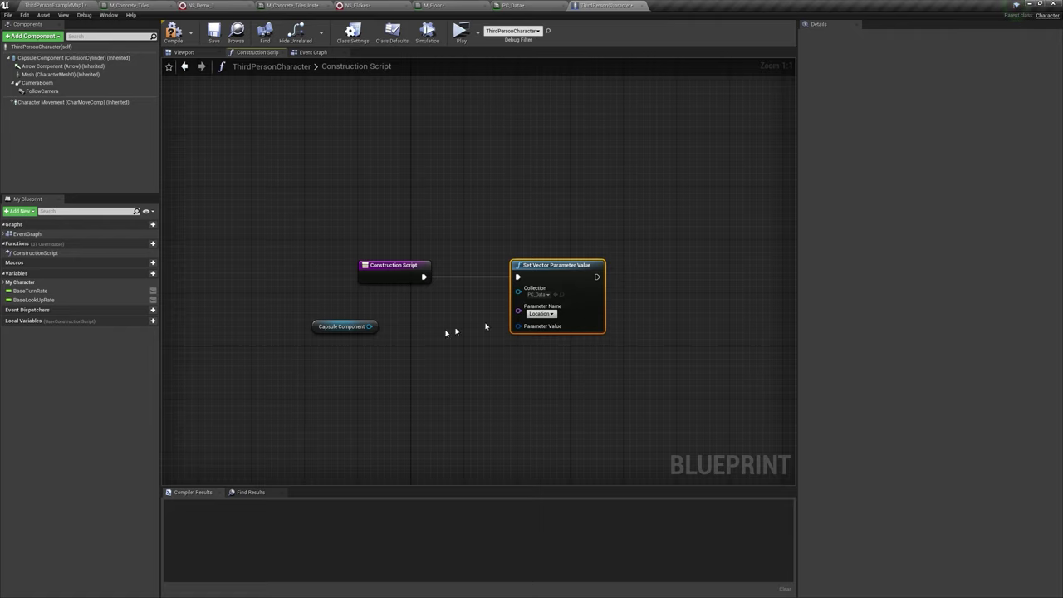
Step: Feed the capsule's GetWorldLocation into the node's Parameter Value
{"action": "left_click_drag", "start_coordinate": [370, 326], "coordinate": [446, 444]}
{"action": "mouse_move", "coordinate": [365, 330]}
{"action": "left_mouse_down"}
{"action": "mouse_move", "coordinate": [345, 384]}
{"action": "mouse_move", "coordinate": [384, 368]}
{"action": "left_mouse_up"}
{"action": "type", "text": "get world"}
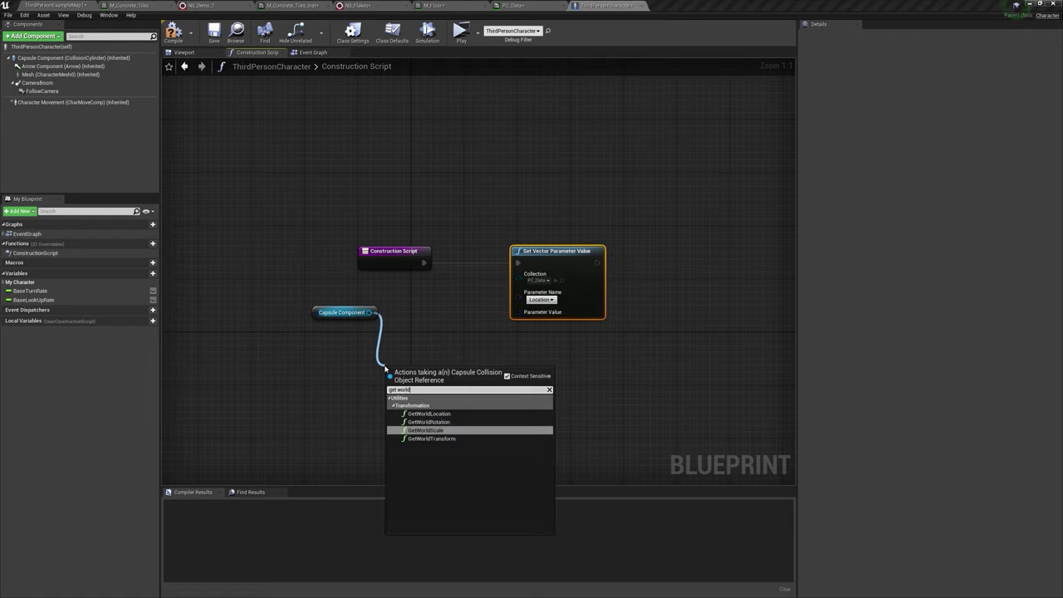
{"action": "left_click", "coordinate": [428, 414]}
{"action": "left_click_drag", "start_coordinate": [464, 387], "coordinate": [534, 318]}
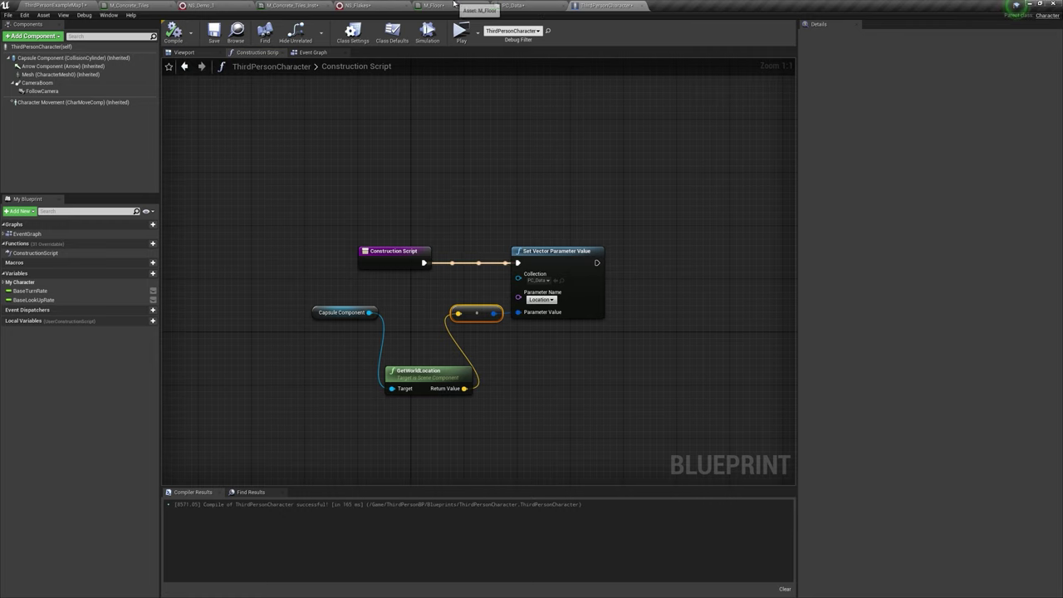
{"action": "left_click", "coordinate": [450, 5]}
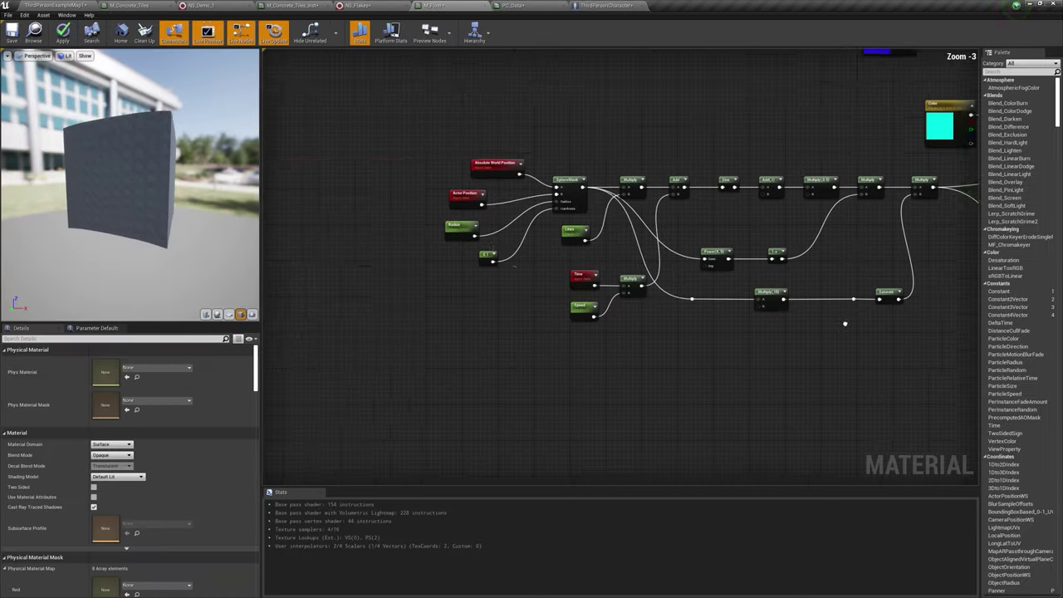
Step: Add a Collection Parameter node reading PC_Data's Location parameter in M_Floor
{"action": "left_click_drag", "start_coordinate": [560, 214], "coordinate": [447, 220]}
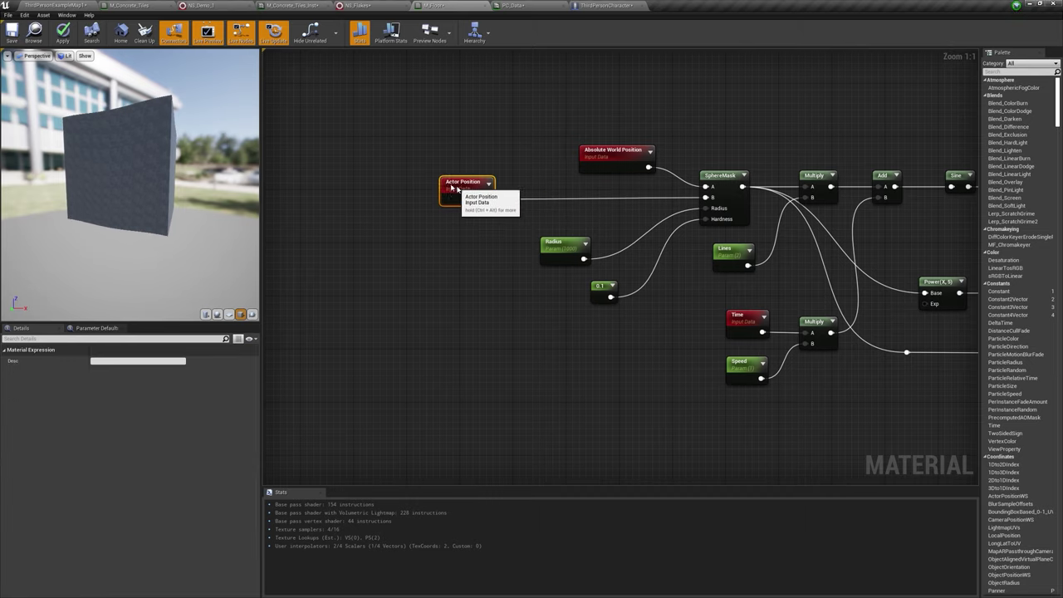
{"action": "left_click", "coordinate": [492, 5]}
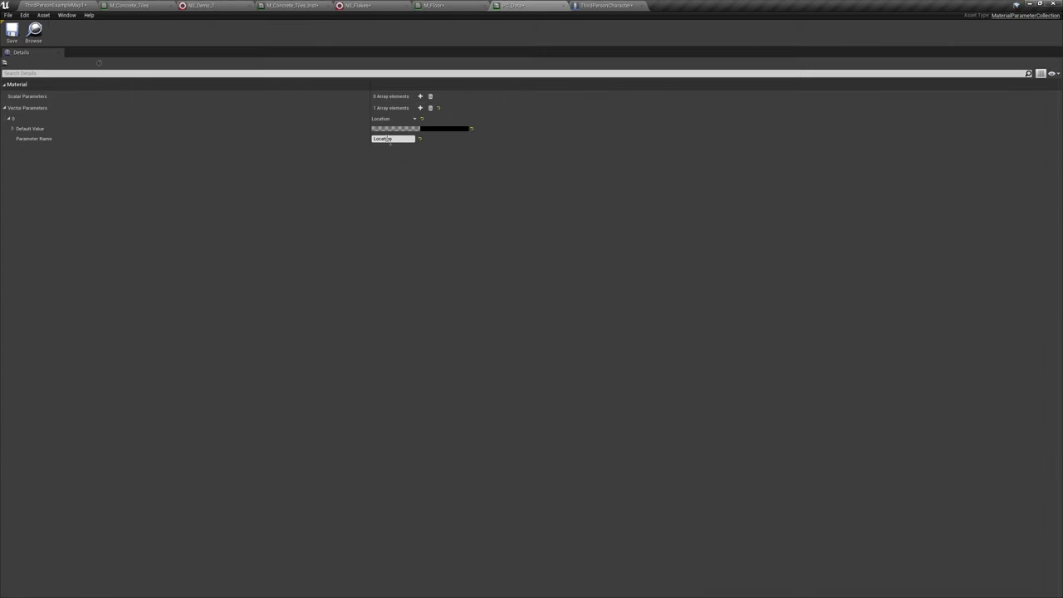
{"action": "left_click", "coordinate": [432, 5]}
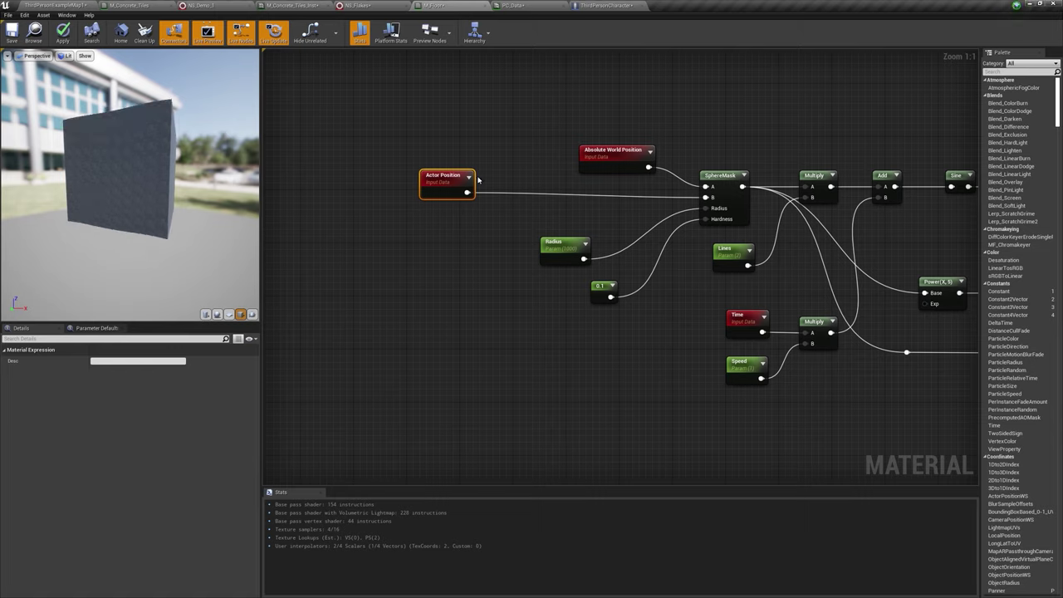
{"action": "right_click", "coordinate": [422, 235]}
{"action": "type", "text": "collec"}
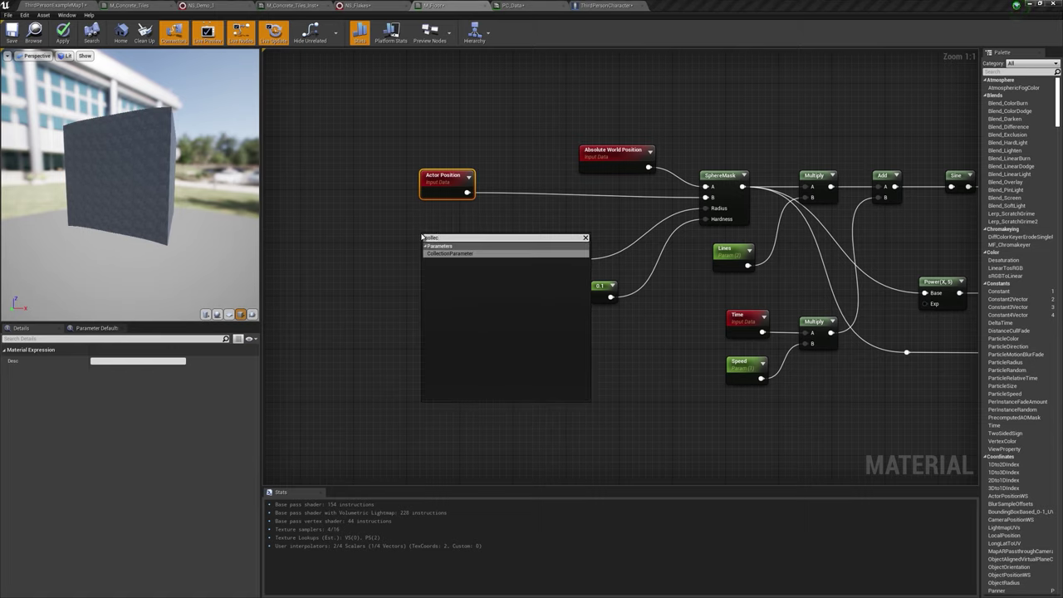
{"action": "key", "text": "Return"}
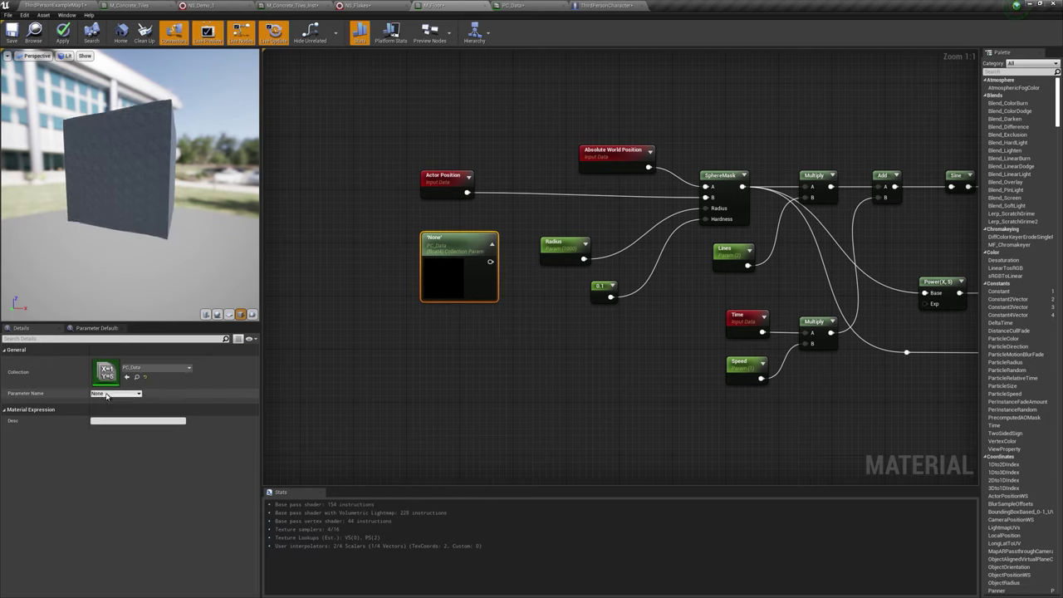
{"action": "left_click", "coordinate": [117, 393]}
{"action": "left_click", "coordinate": [108, 401]}
Step: Feed Location into a Component Mask with the R, G and B channels enabled
{"action": "left_click_drag", "start_coordinate": [487, 254], "coordinate": [368, 238]}
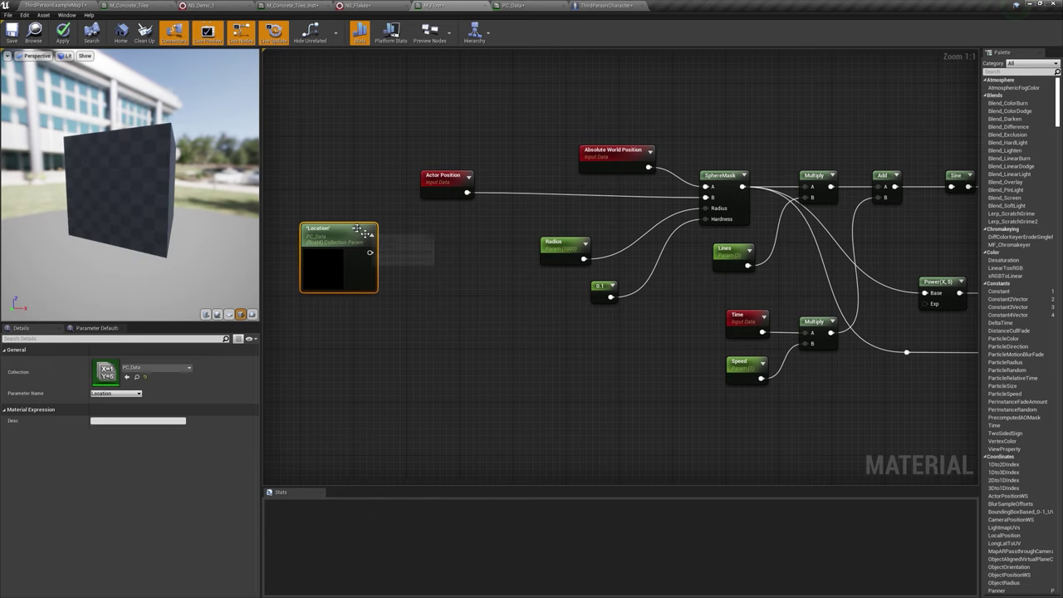
{"action": "right_click_drag", "start_coordinate": [368, 237], "coordinate": [406, 235]}
{"action": "left_click_drag", "start_coordinate": [408, 242], "coordinate": [417, 243]}
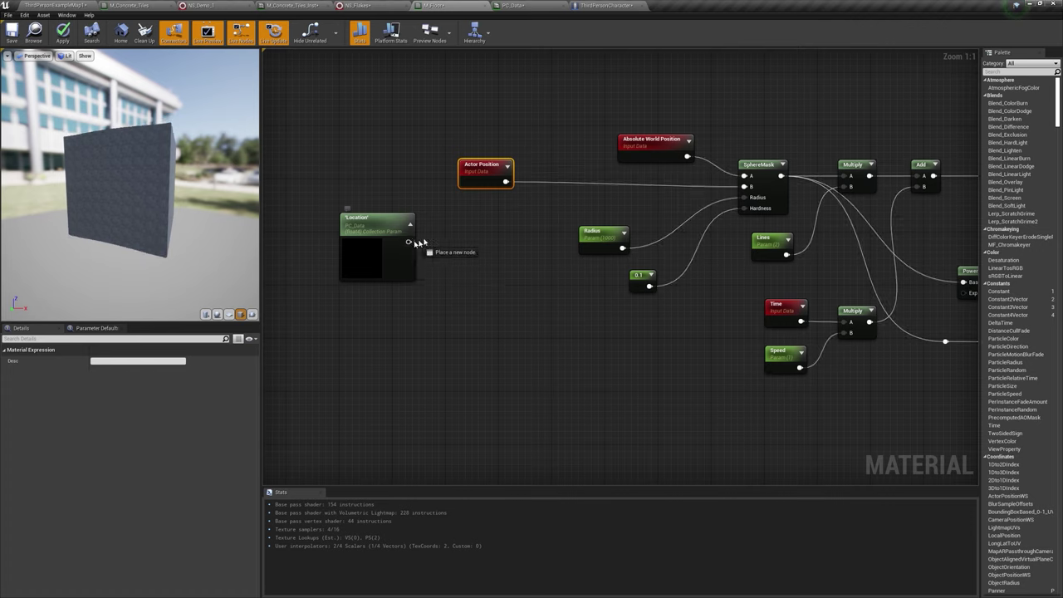
{"action": "left_click_drag", "start_coordinate": [480, 234], "coordinate": [475, 235]}
{"action": "type", "text": "mask"}
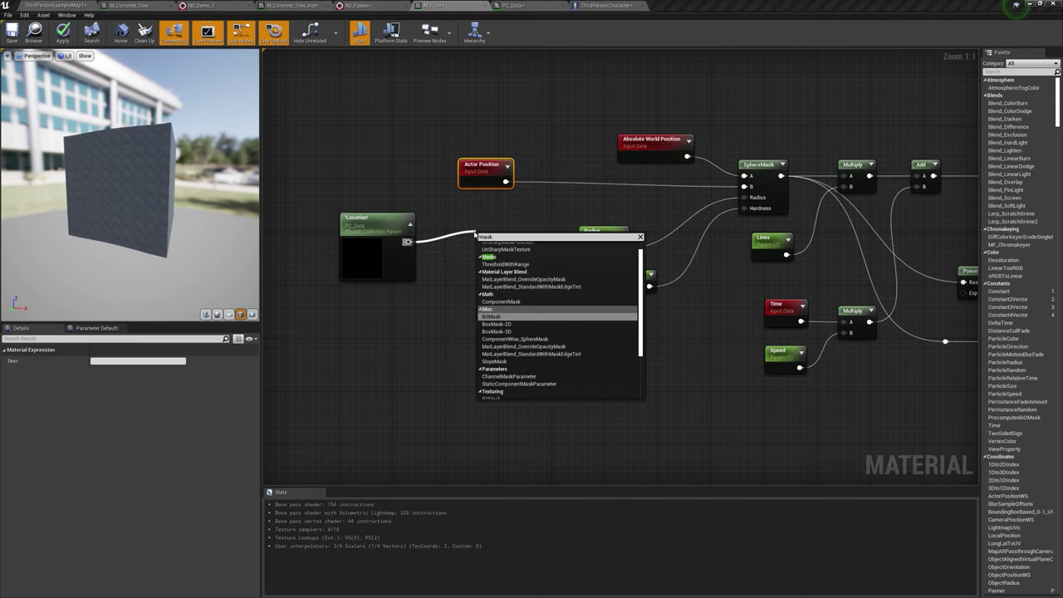
{"action": "left_click", "coordinate": [501, 301]}
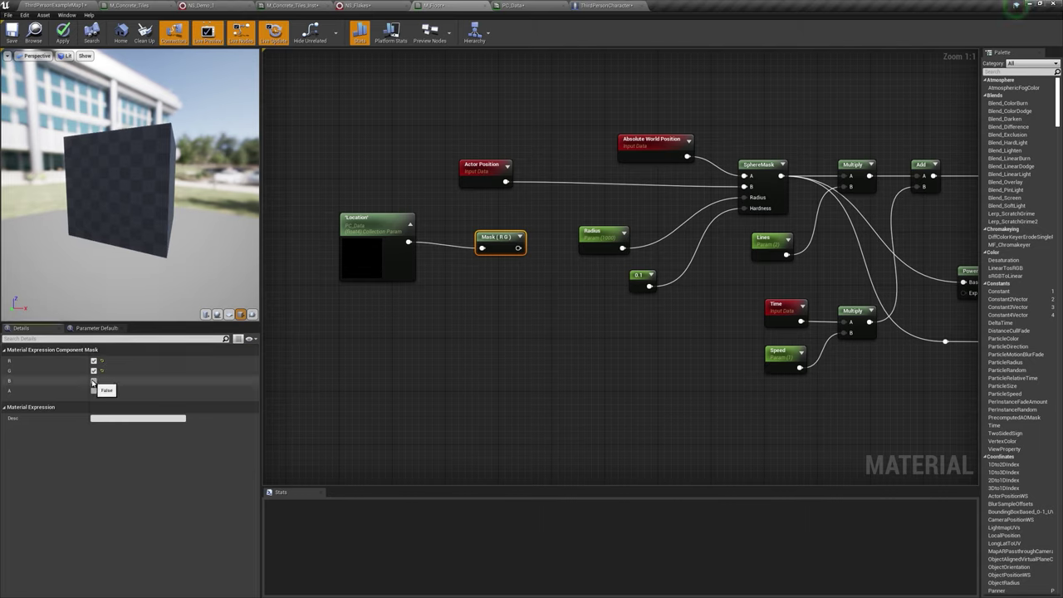
{"action": "left_click", "coordinate": [93, 381]}
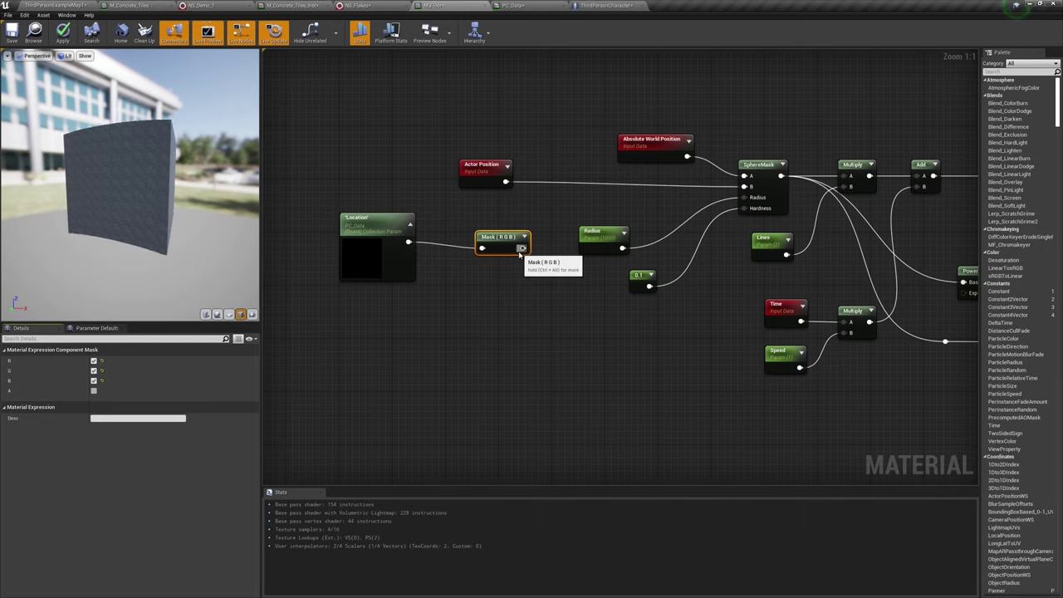
Step: Wire the RGB-masked Location into SphereMask's B input, replacing Actor Position, and apply M_Floor
{"action": "left_click_drag", "start_coordinate": [406, 242], "coordinate": [411, 245]}
{"action": "left_click_drag", "start_coordinate": [737, 194], "coordinate": [743, 187]}
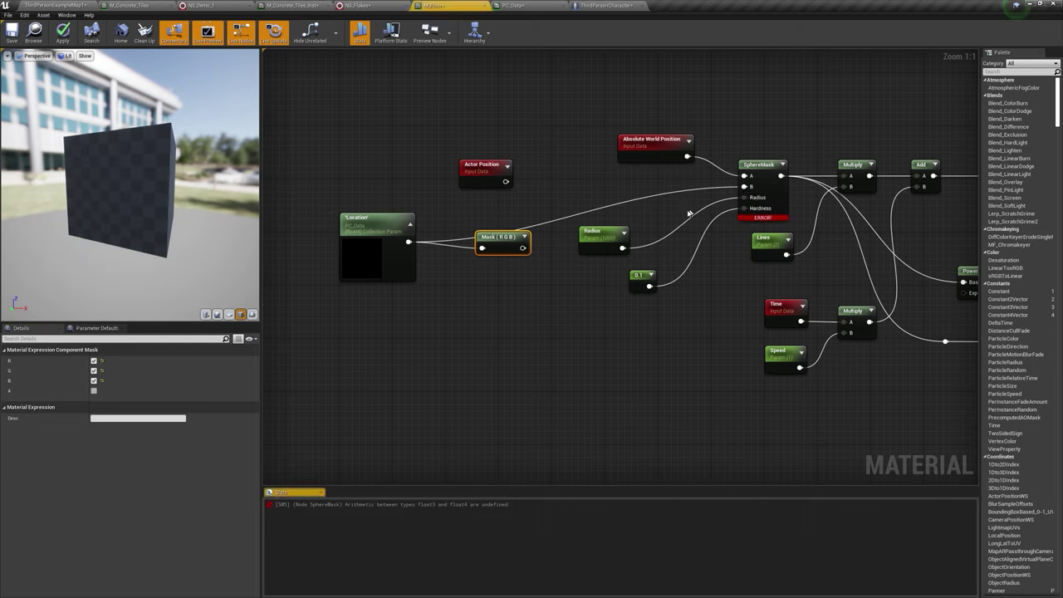
{"action": "mouse_move", "coordinate": [521, 247]}
{"action": "left_mouse_down"}
{"action": "mouse_move", "coordinate": [729, 177]}
{"action": "mouse_move", "coordinate": [745, 187]}
{"action": "left_mouse_up"}
{"action": "left_click_drag", "start_coordinate": [502, 237], "coordinate": [493, 217]}
{"action": "left_click", "coordinate": [74, 29]}
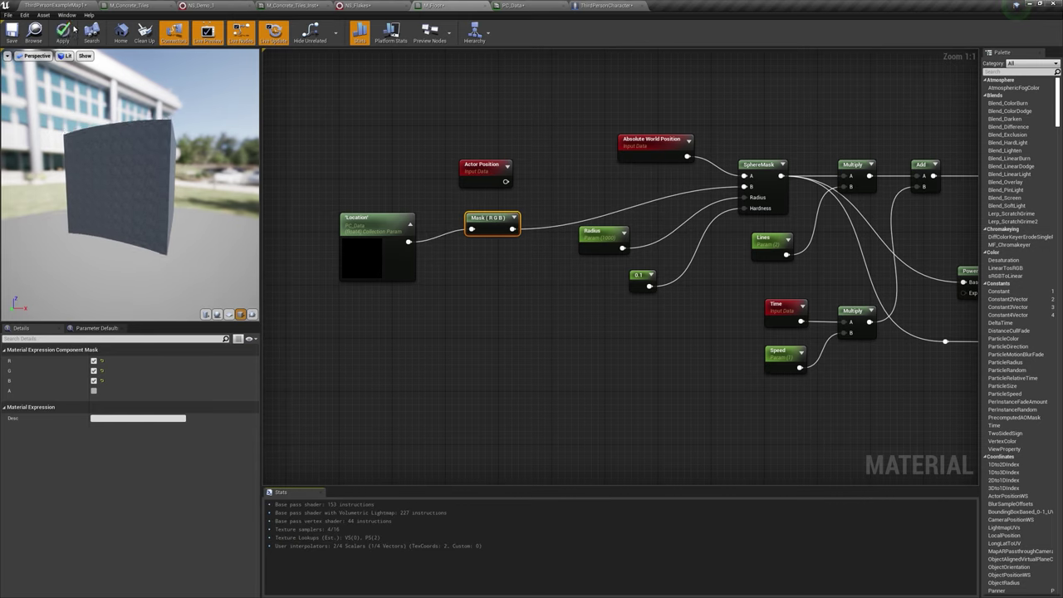
{"action": "left_click", "coordinate": [74, 30]}
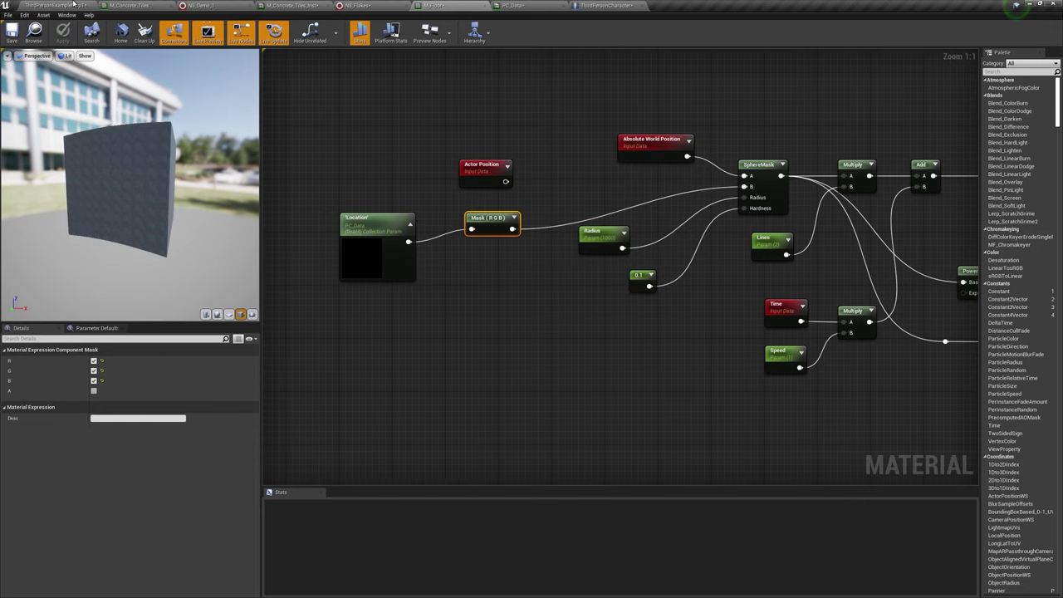
Step: Play-test the level by running the character forward, then bring up the ThirdPersonCharacter Blueprint
{"action": "left_click", "coordinate": [75, 4]}
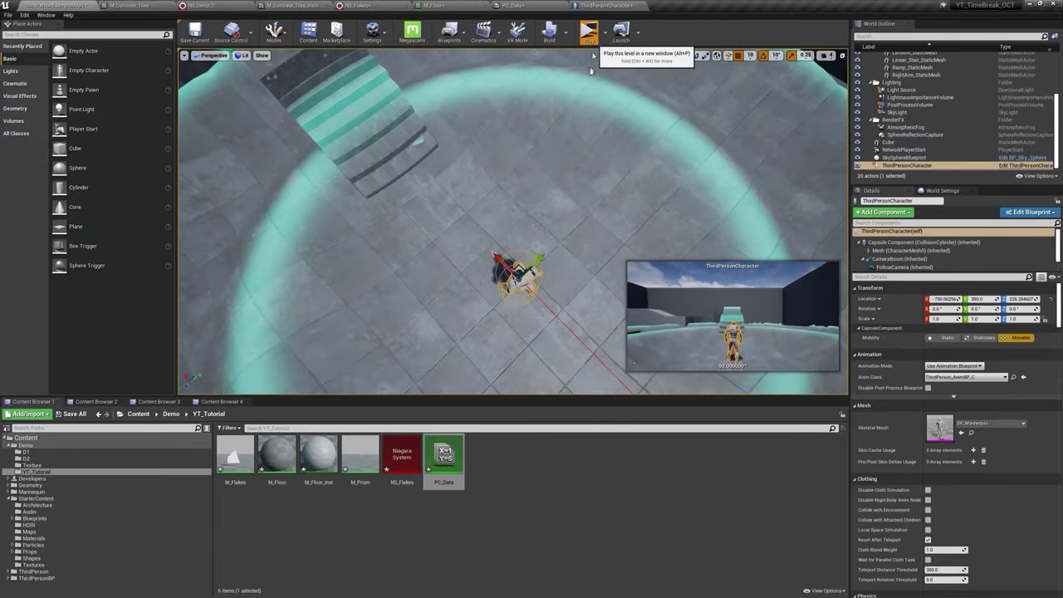
{"action": "left_click", "coordinate": [590, 34]}
{"action": "key", "text": "w"}
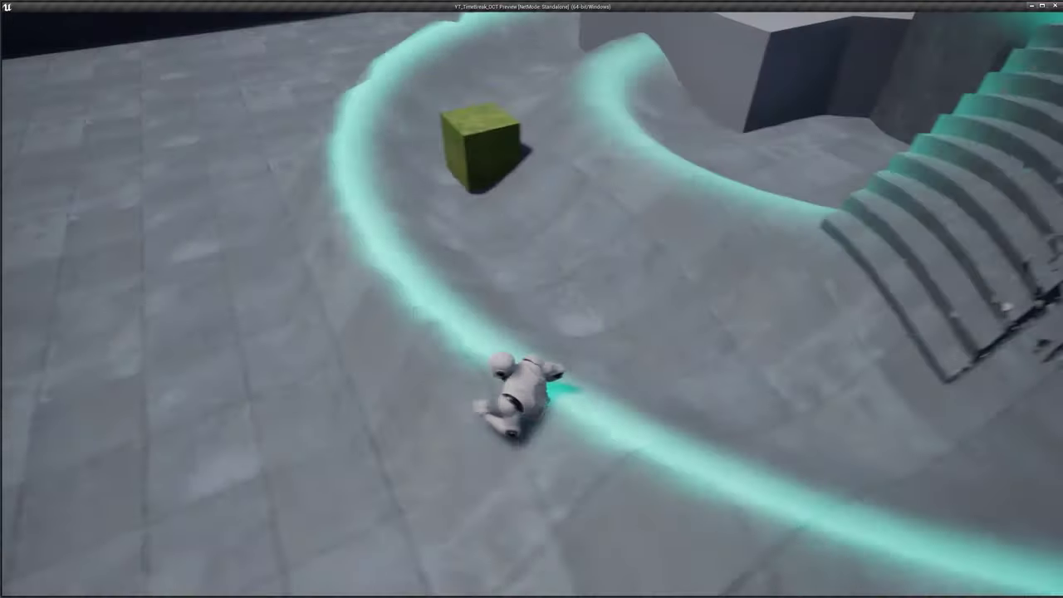
{"action": "key", "text": "Escape"}
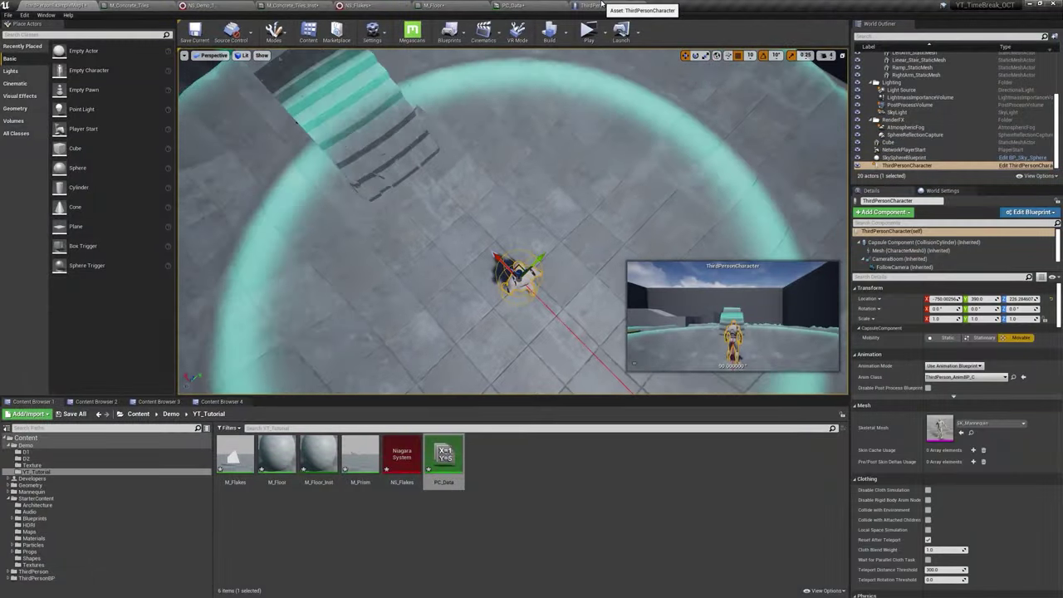
{"action": "left_click", "coordinate": [590, 7]}
Step: Place an Event Tick node in the character's Event Graph
{"action": "left_click", "coordinate": [313, 52]}
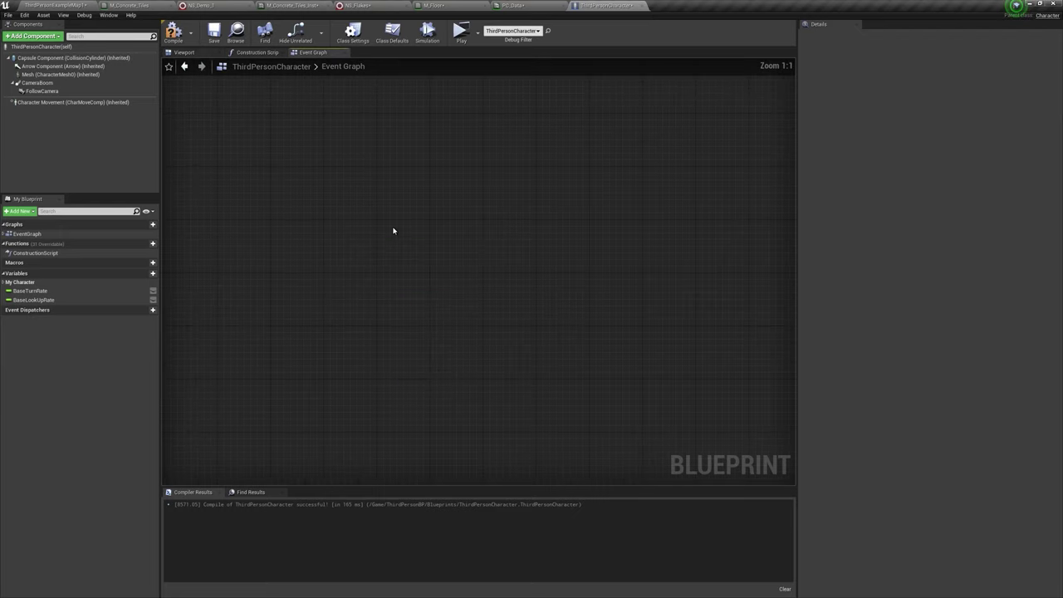
{"action": "right_click", "coordinate": [394, 231]}
{"action": "type", "text": "tick"}
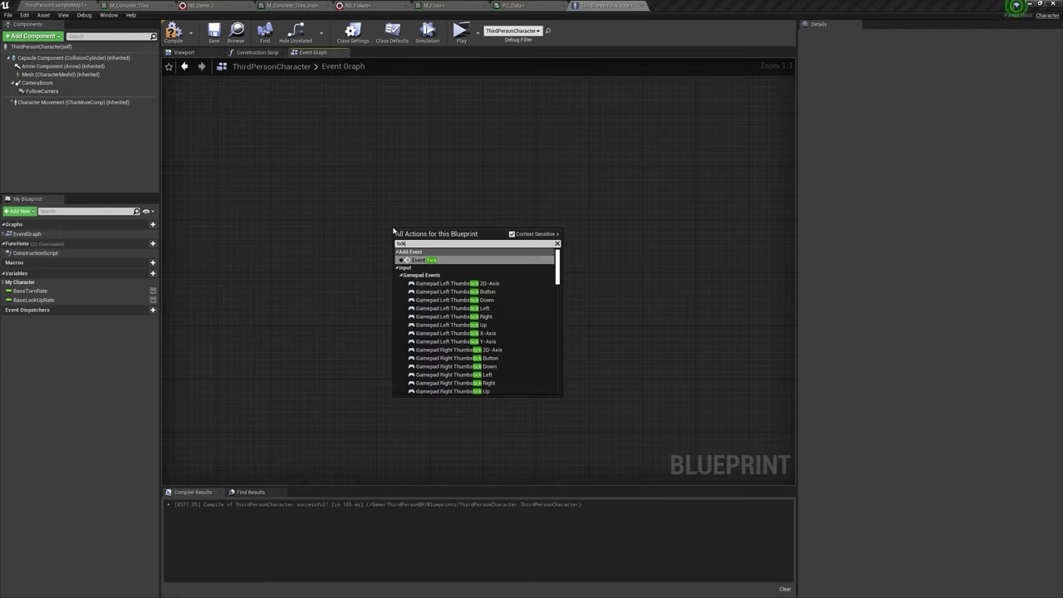
{"action": "left_click", "coordinate": [438, 260]}
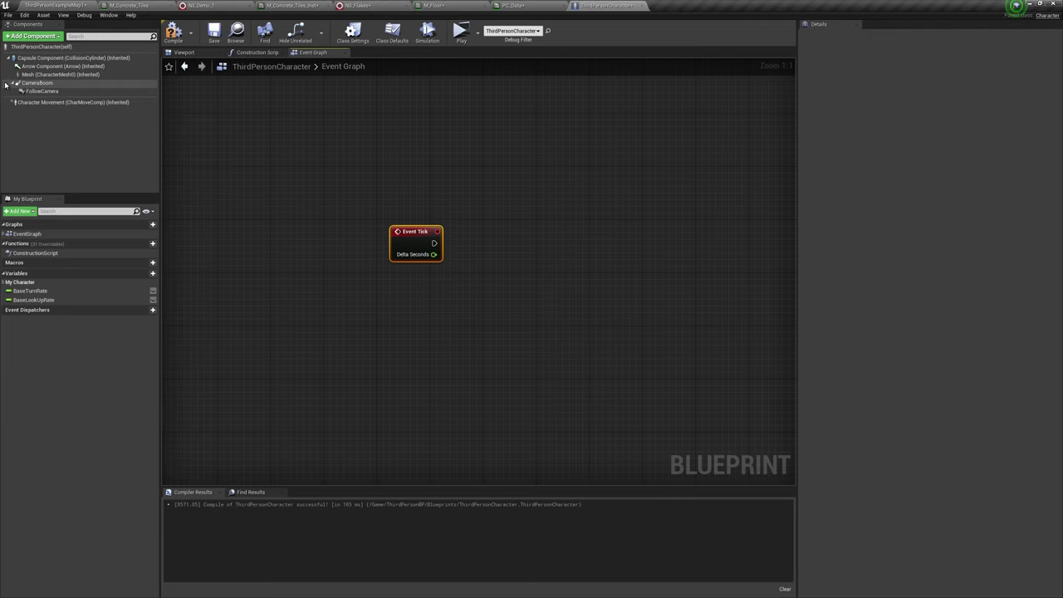
Step: Copy the Construction Script's Set Vector Parameter Value location nodes
{"action": "left_click", "coordinate": [258, 53]}
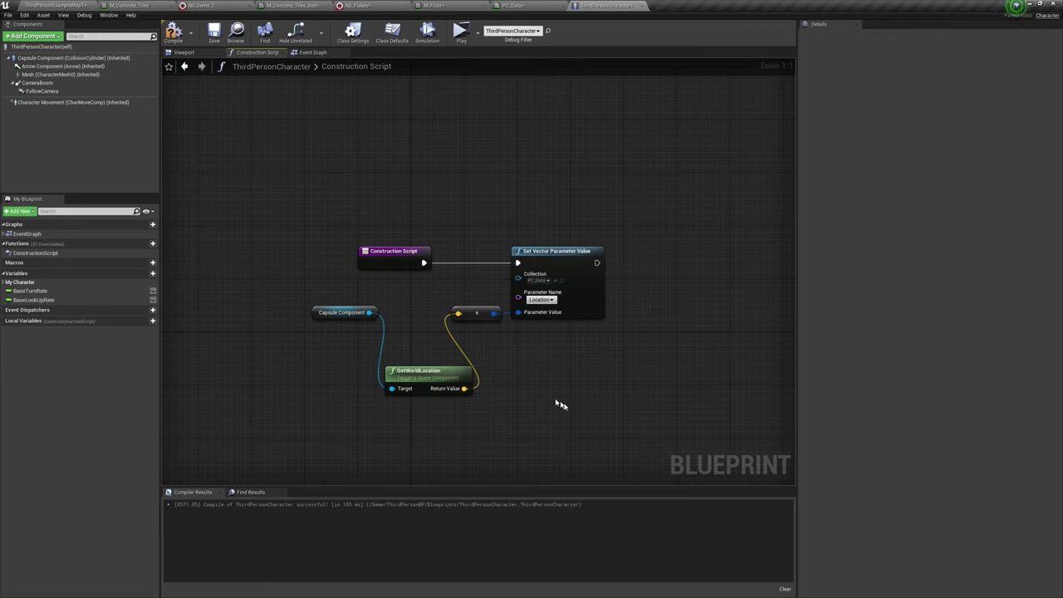
{"action": "left_click_drag", "start_coordinate": [352, 307], "coordinate": [352, 306]}
{"action": "right_click", "coordinate": [551, 264]}
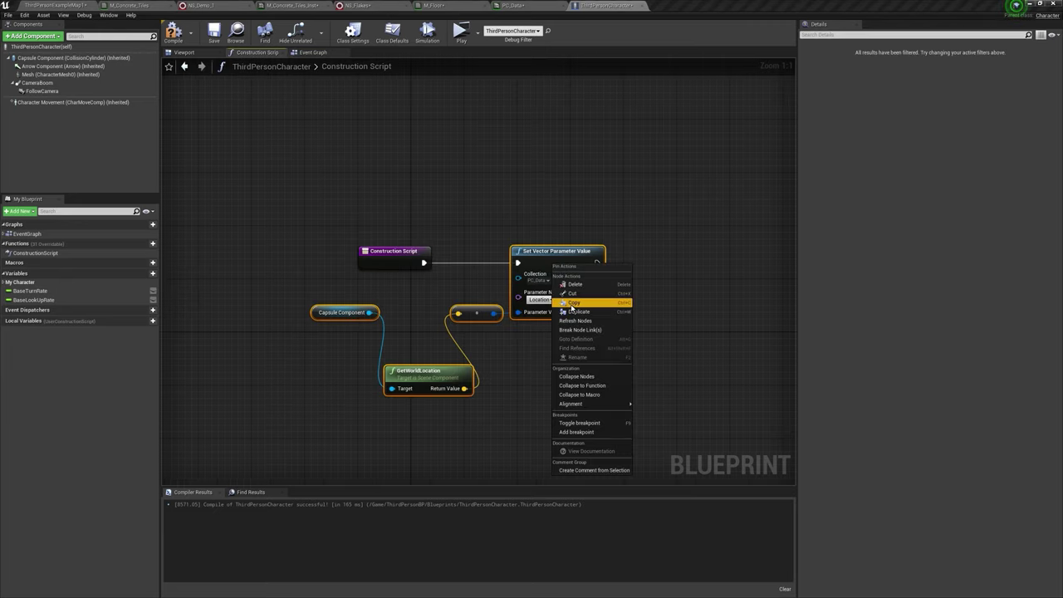
{"action": "left_click", "coordinate": [573, 303]}
{"action": "left_click", "coordinate": [313, 53]}
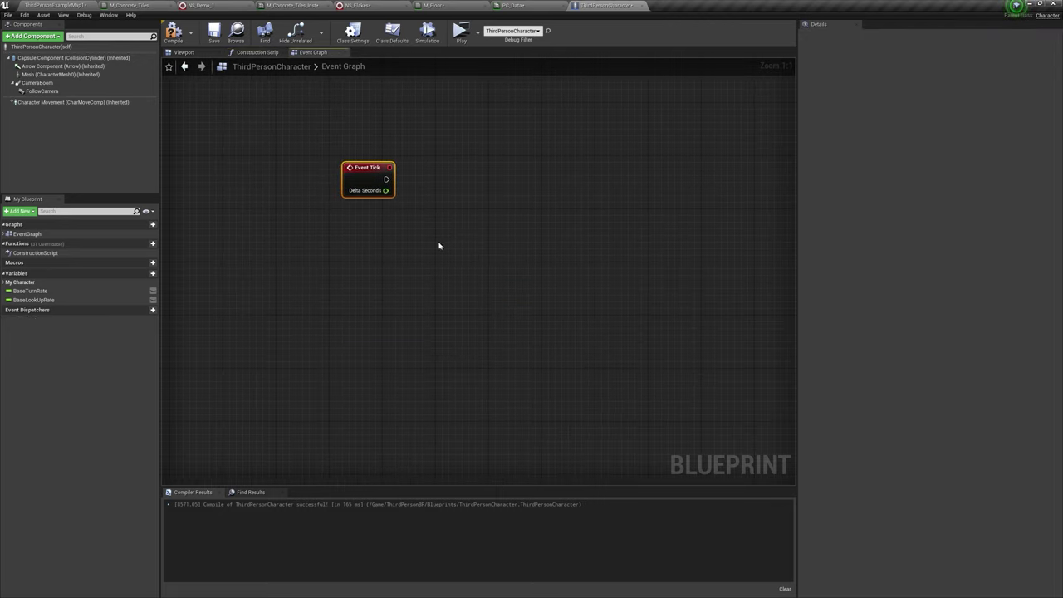
Step: Paste a Branch after Event Tick and the location nodes, wiring Branch True to Set Vector Parameter Value
{"action": "key", "text": "ctrl+v"}
{"action": "mouse_move", "coordinate": [431, 206]}
{"action": "left_mouse_down"}
{"action": "mouse_move", "coordinate": [423, 174]}
{"action": "mouse_move", "coordinate": [378, 180]}
{"action": "left_mouse_up"}
{"action": "left_click_drag", "start_coordinate": [444, 185], "coordinate": [451, 178]}
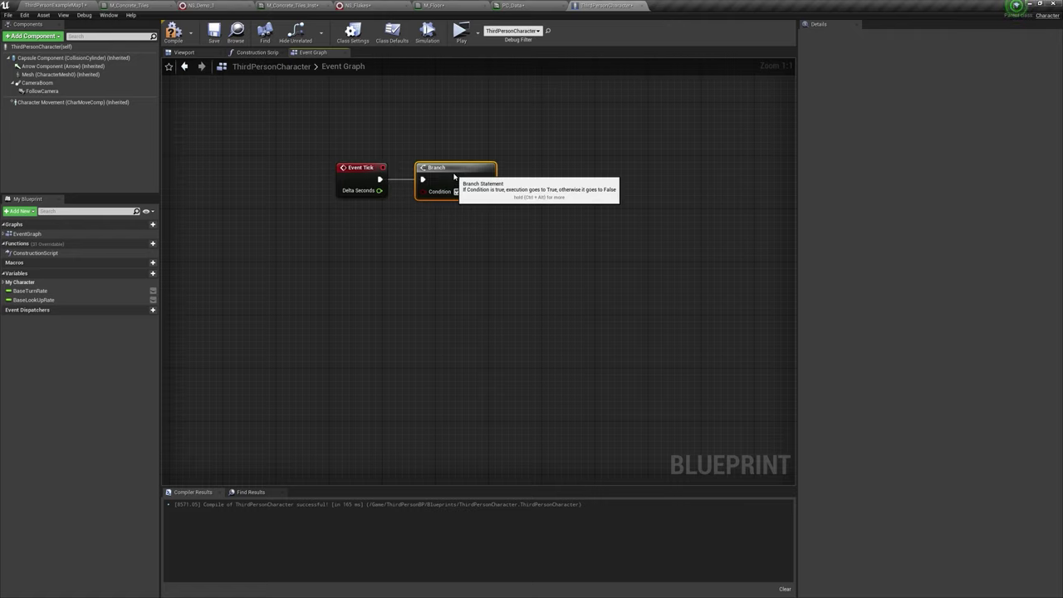
{"action": "key", "text": "ctrl+v"}
{"action": "left_click_drag", "start_coordinate": [679, 237], "coordinate": [553, 224]}
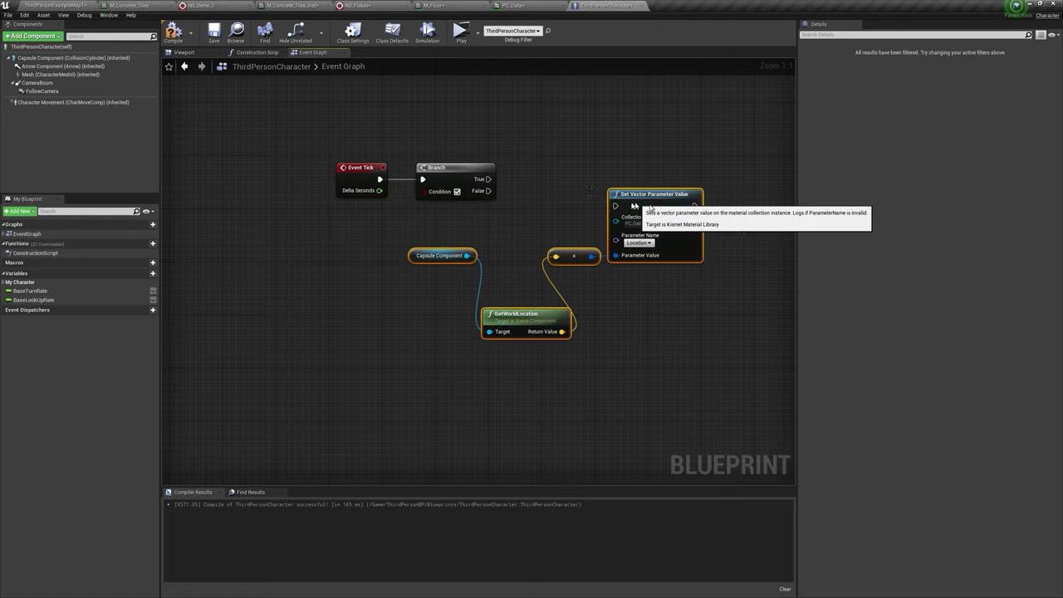
{"action": "mouse_move", "coordinate": [489, 179]}
{"action": "left_mouse_down"}
{"action": "mouse_move", "coordinate": [533, 204]}
{"action": "mouse_move", "coordinate": [606, 190]}
{"action": "left_mouse_up"}
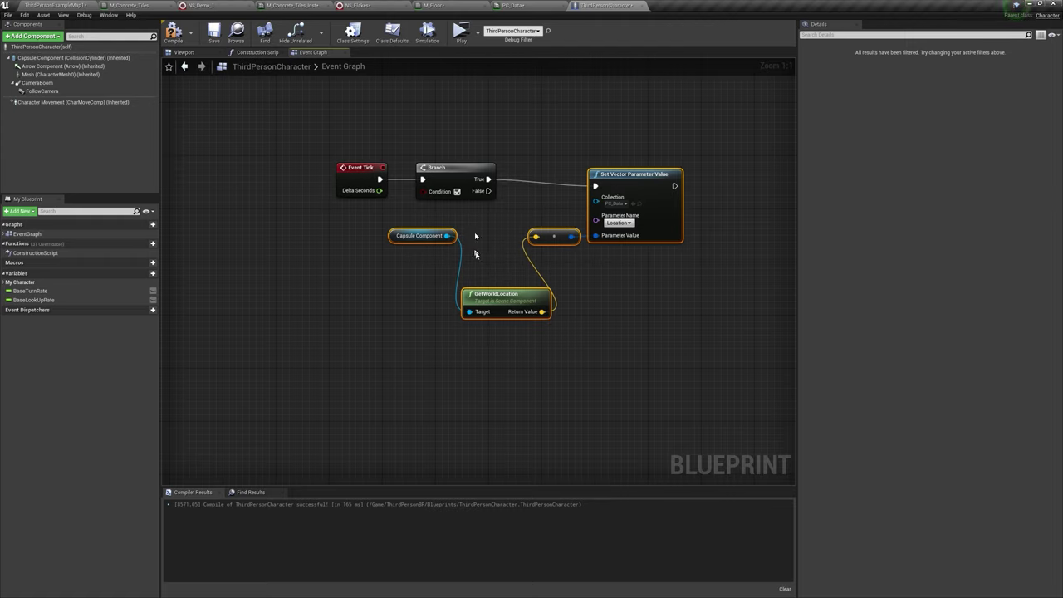
{"action": "left_click_drag", "start_coordinate": [440, 153], "coordinate": [442, 257]}
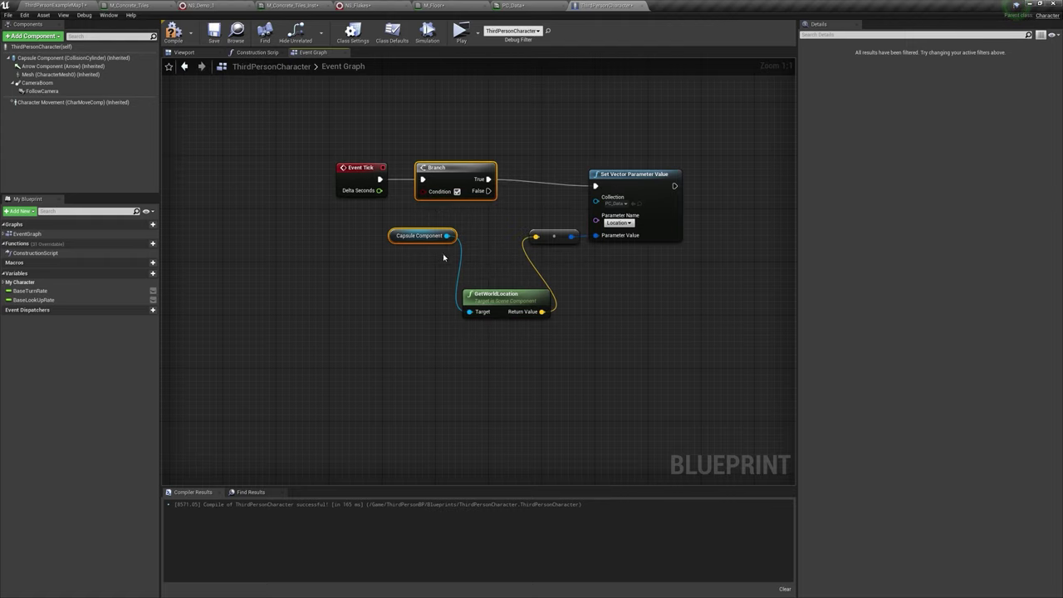
{"action": "left_click", "coordinate": [491, 248]}
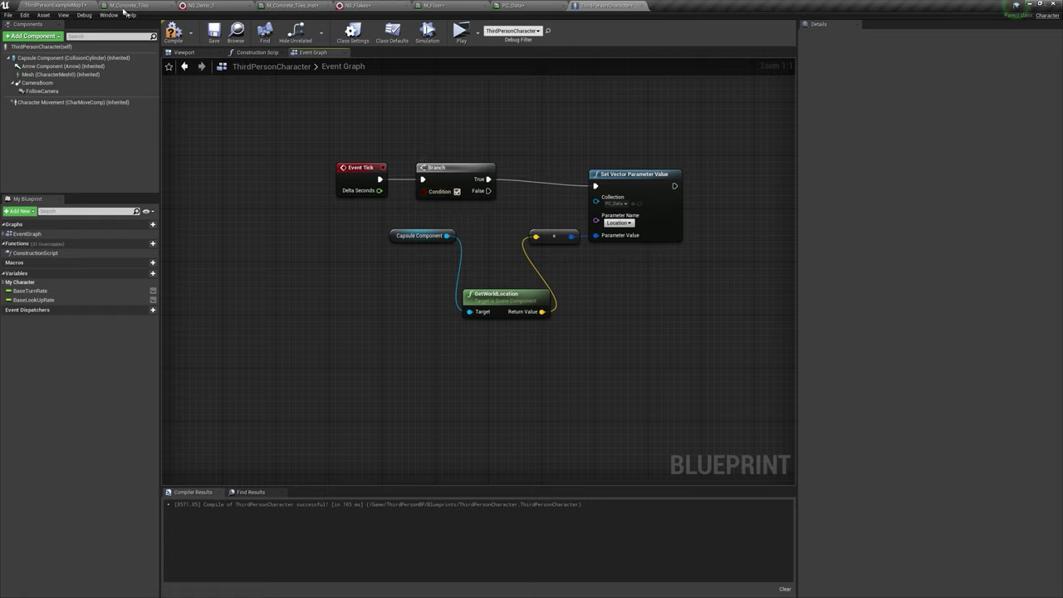
Step: Uncheck the Branch condition, play-test the level, then select the Cube
{"action": "left_click", "coordinate": [457, 193]}
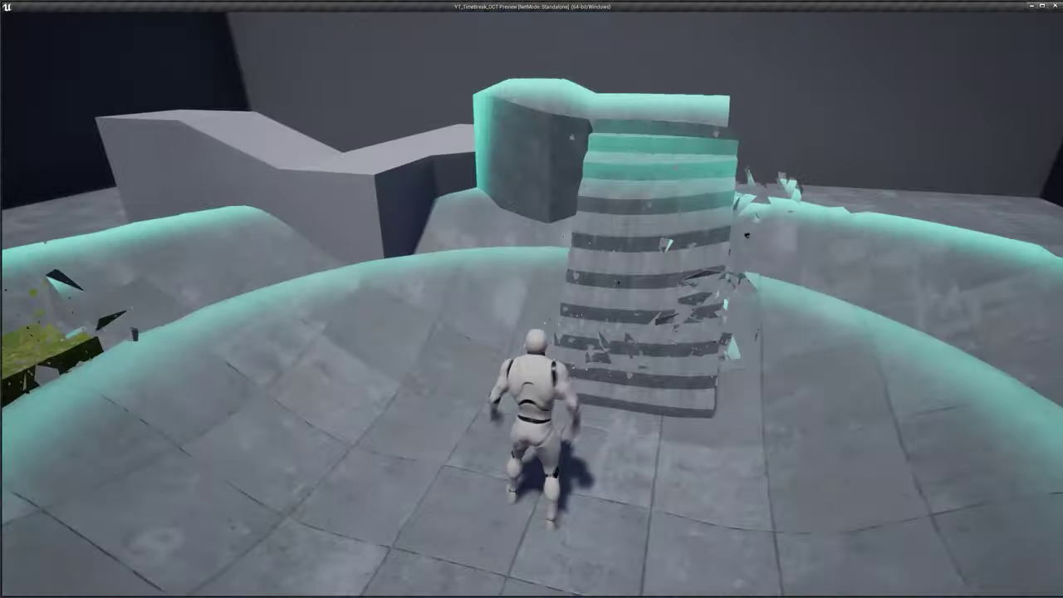
{"action": "key", "text": "Escape"}
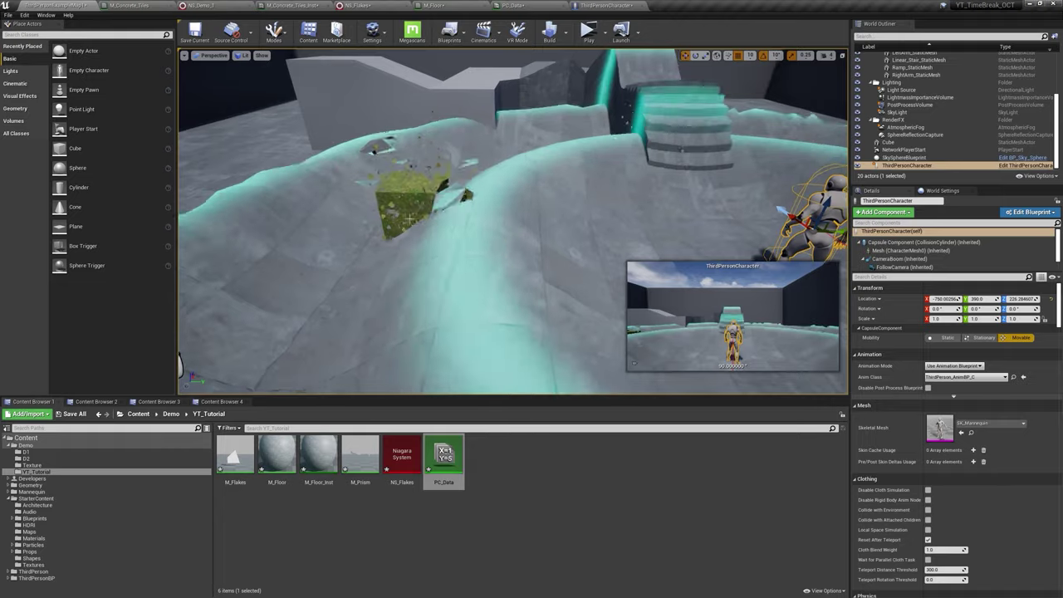
{"action": "left_click", "coordinate": [415, 195]}
Step: Open the Cube's M_Ground_Grass material and set D3D11 Tessellation Mode to PN Triangles
{"action": "double_click", "coordinate": [940, 420]}
{"action": "type", "text": "tess"}
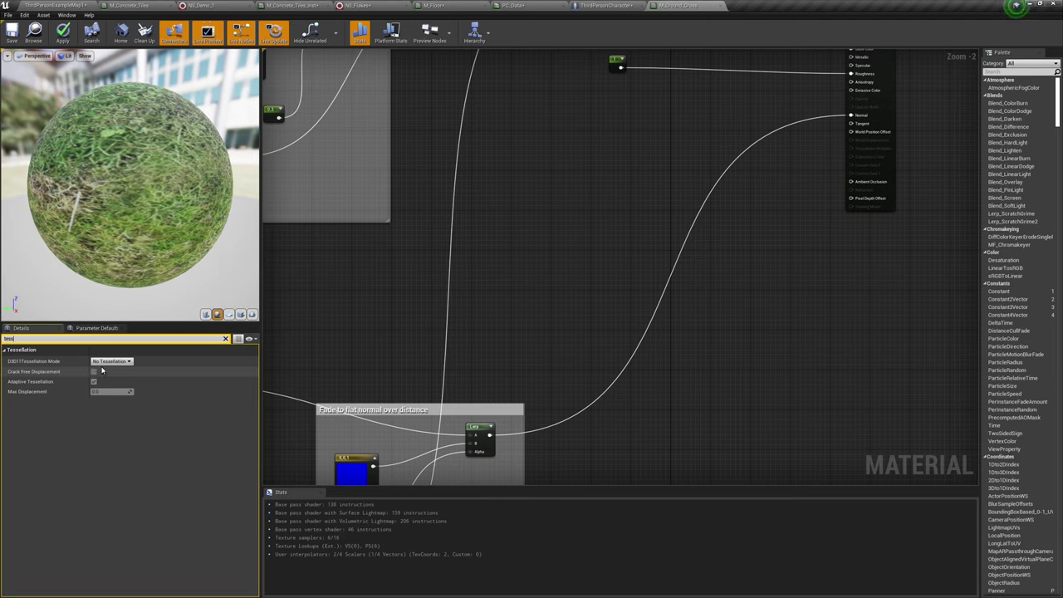
{"action": "left_click", "coordinate": [108, 361]}
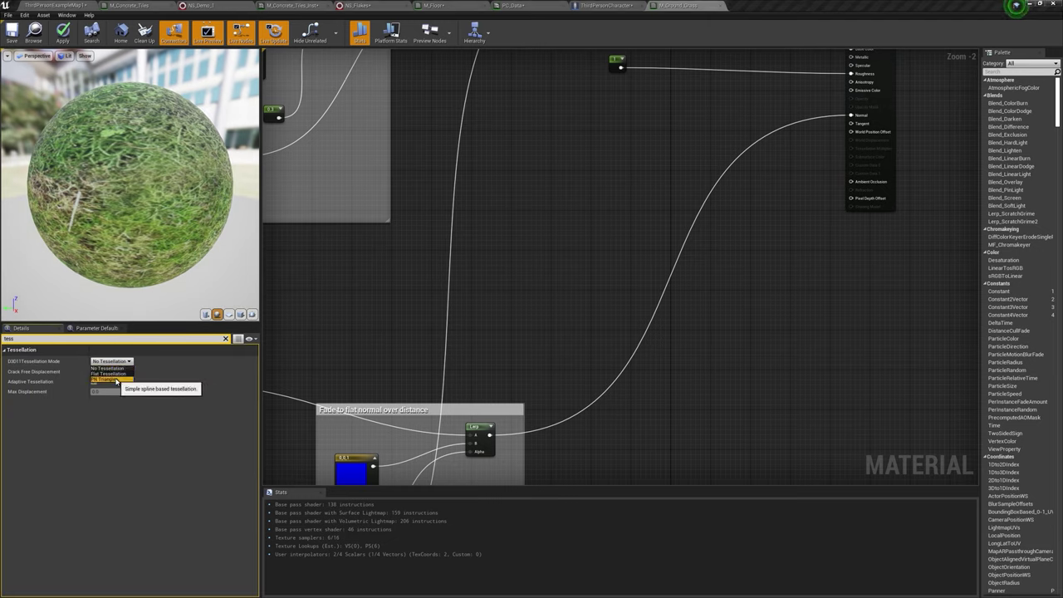
{"action": "left_click", "coordinate": [114, 379]}
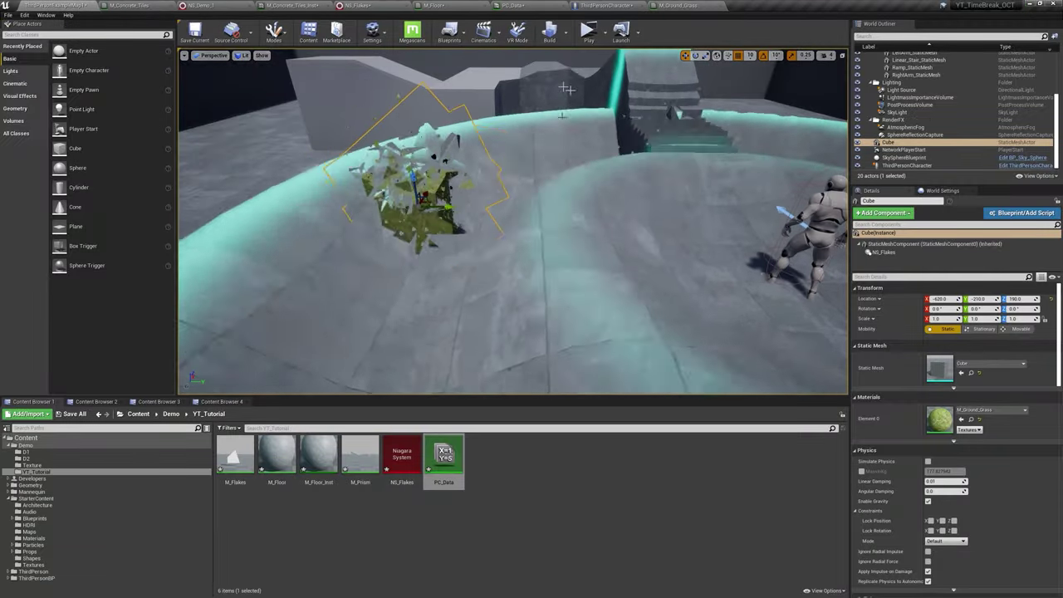
Step: Copy M_Floor's Tess Width, Height and Power/Multiply displacement nodes
{"action": "left_click", "coordinate": [448, 5]}
{"action": "scroll", "coordinate": [686, 266], "scroll_direction": "down", "scroll_amount": 2}
{"action": "scroll", "coordinate": [476, 268], "scroll_direction": "down", "scroll_amount": 2}
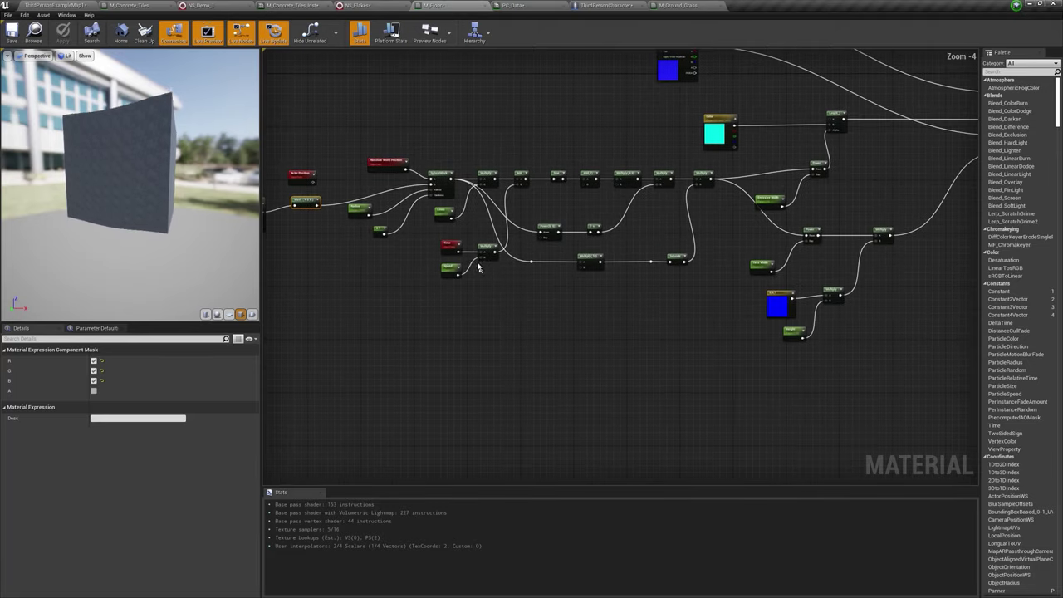
{"action": "scroll", "coordinate": [421, 206], "scroll_direction": "down", "scroll_amount": 1}
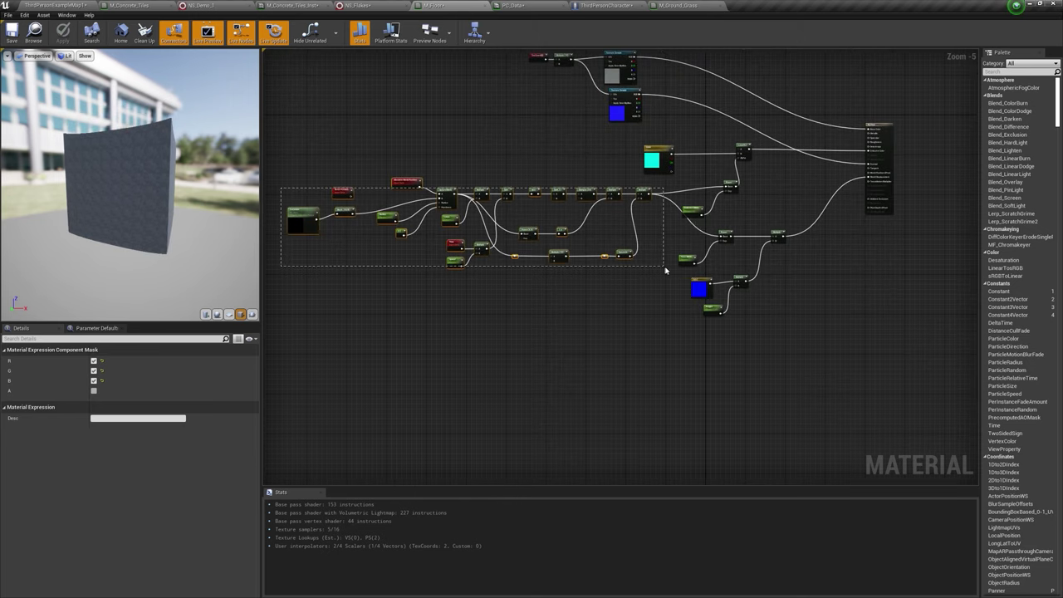
{"action": "left_click_drag", "start_coordinate": [280, 188], "coordinate": [652, 281]}
{"action": "scroll", "coordinate": [686, 259], "scroll_direction": "up", "scroll_amount": 3}
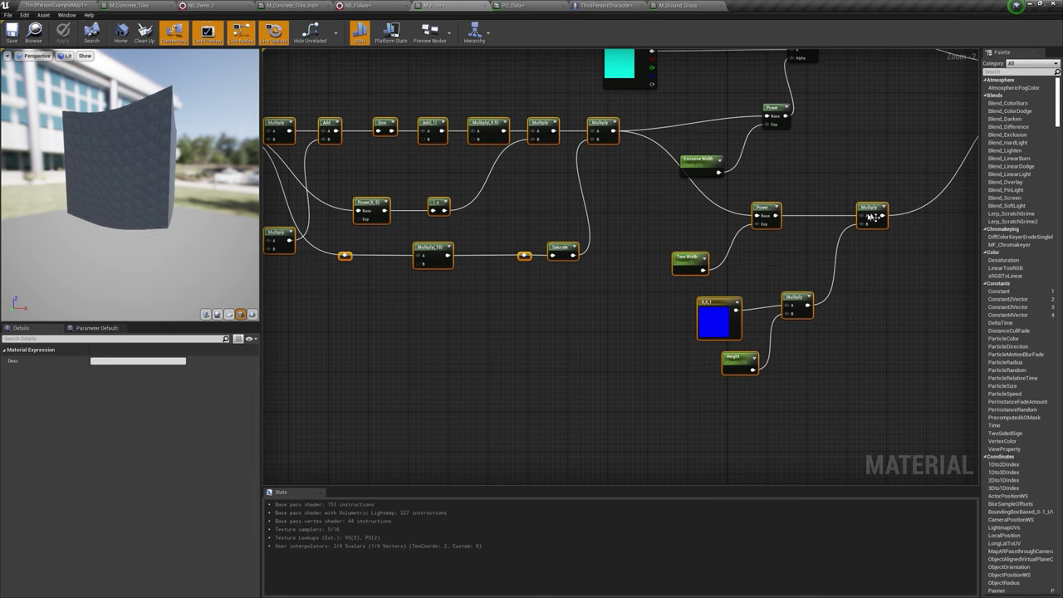
{"action": "right_click_drag", "start_coordinate": [870, 216], "coordinate": [781, 313]}
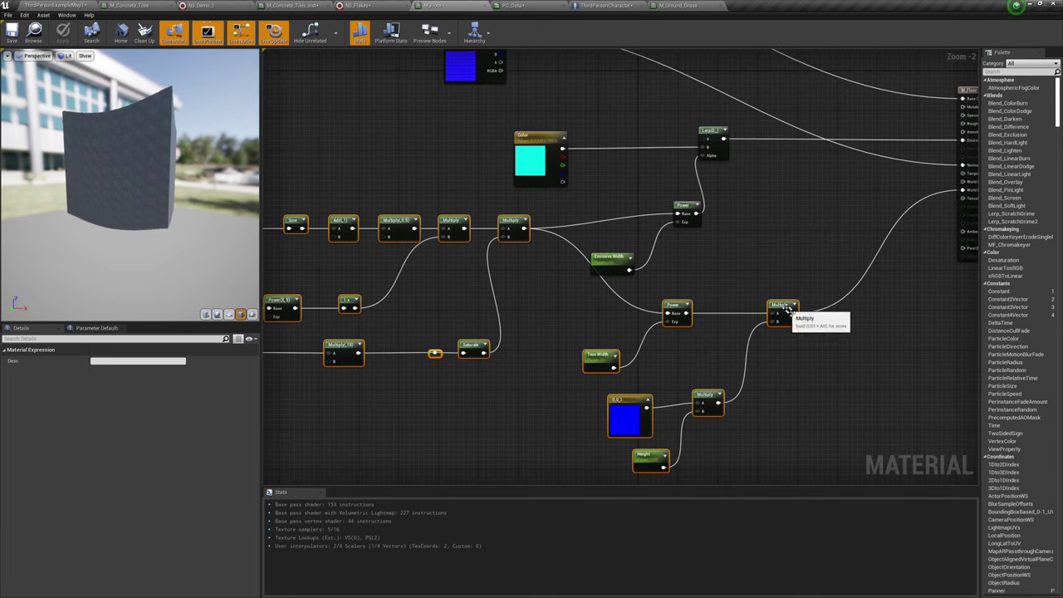
{"action": "right_click", "coordinate": [787, 309]}
{"action": "left_click", "coordinate": [826, 393]}
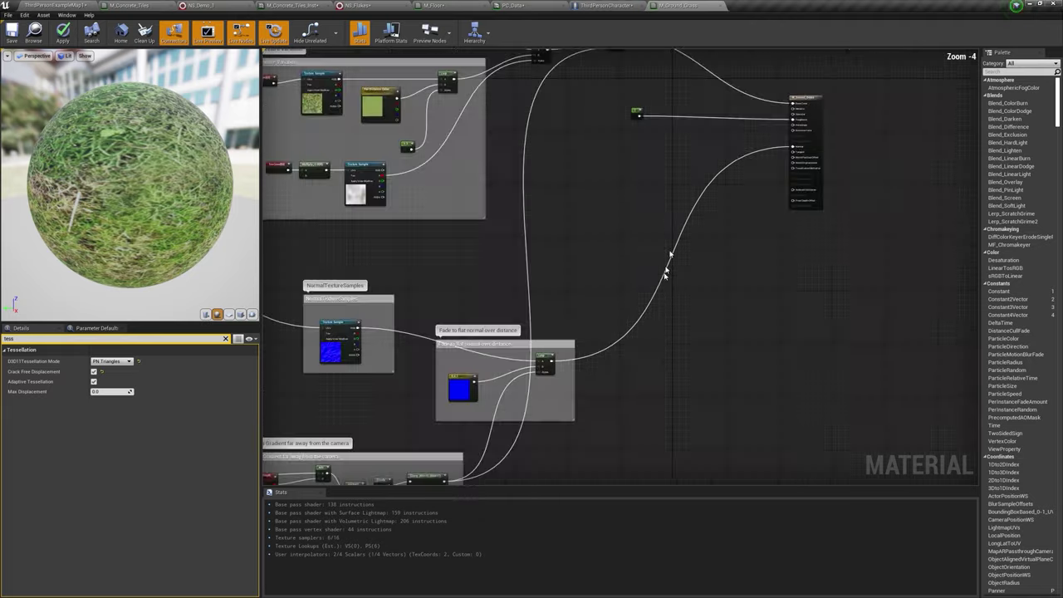
Step: Connect the pasted Multiply output to M_Ground_Grass's World Displacement
{"action": "scroll", "coordinate": [576, 202], "scroll_direction": "down", "scroll_amount": 2}
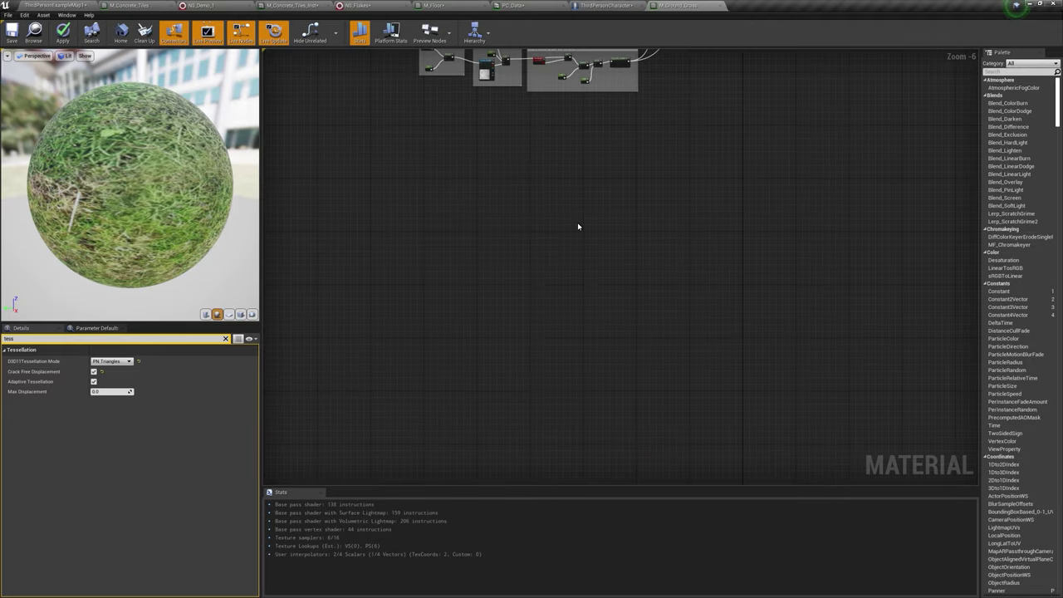
{"action": "scroll", "coordinate": [578, 225], "scroll_direction": "up", "scroll_amount": 7}
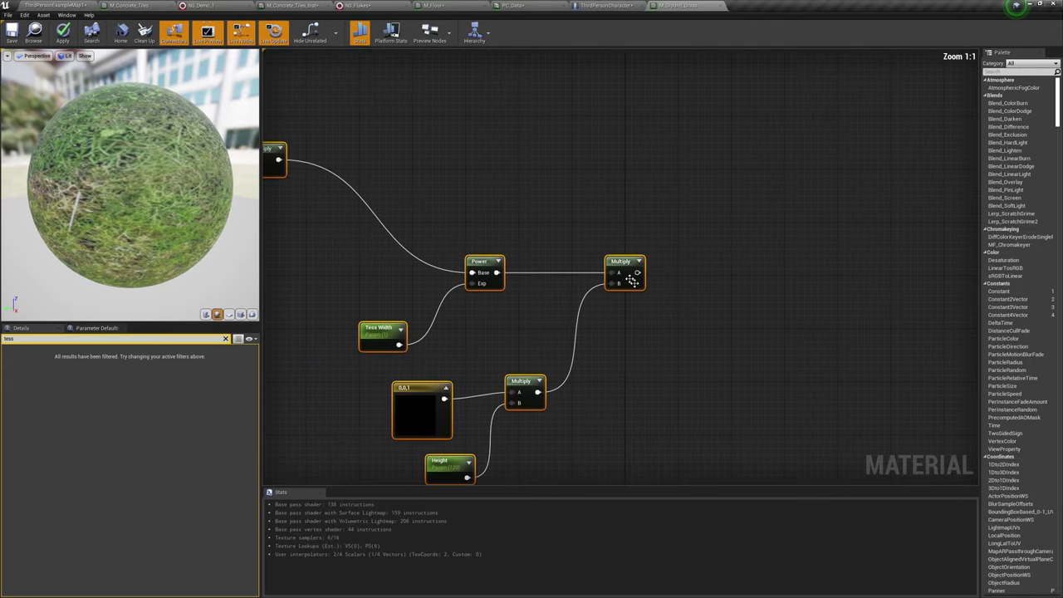
{"action": "right_click", "coordinate": [636, 275]}
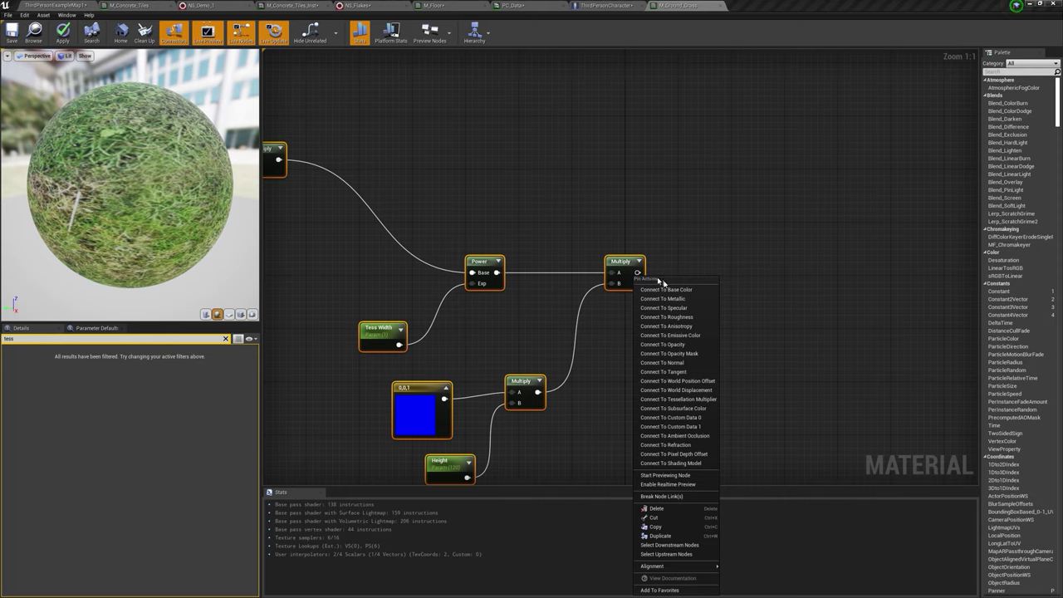
{"action": "left_click", "coordinate": [705, 391]}
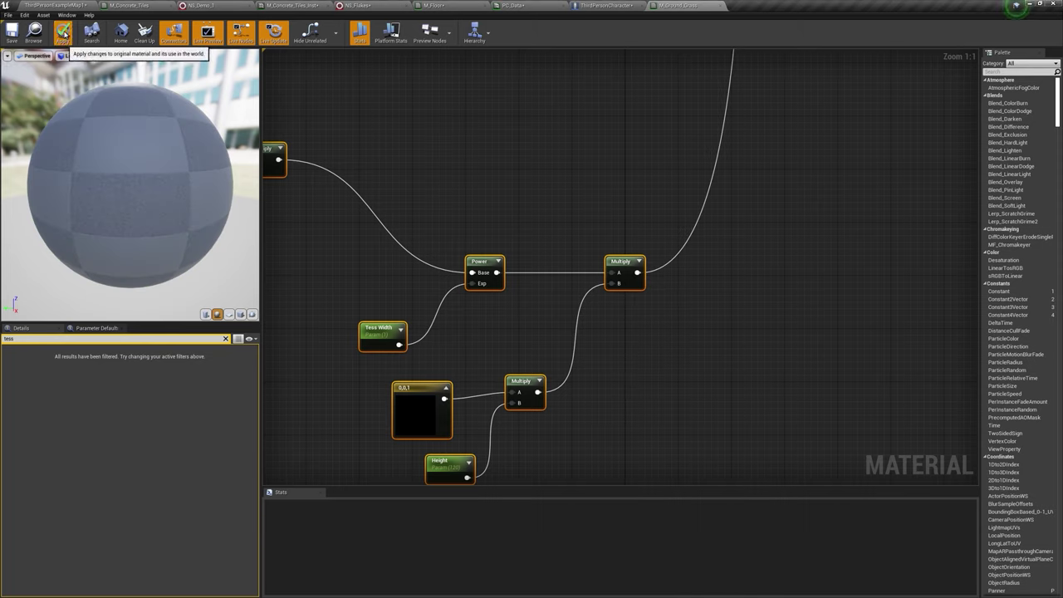
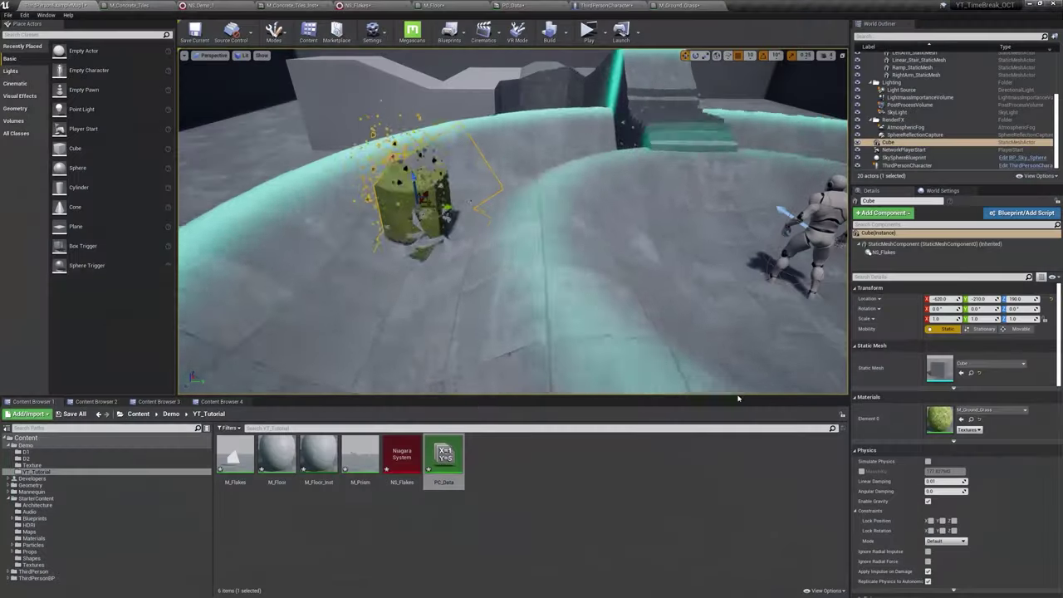
Step: Drop the Prism_basecolor texture into the M_Floor graph as a Texture Sample
{"action": "left_click", "coordinate": [158, 401]}
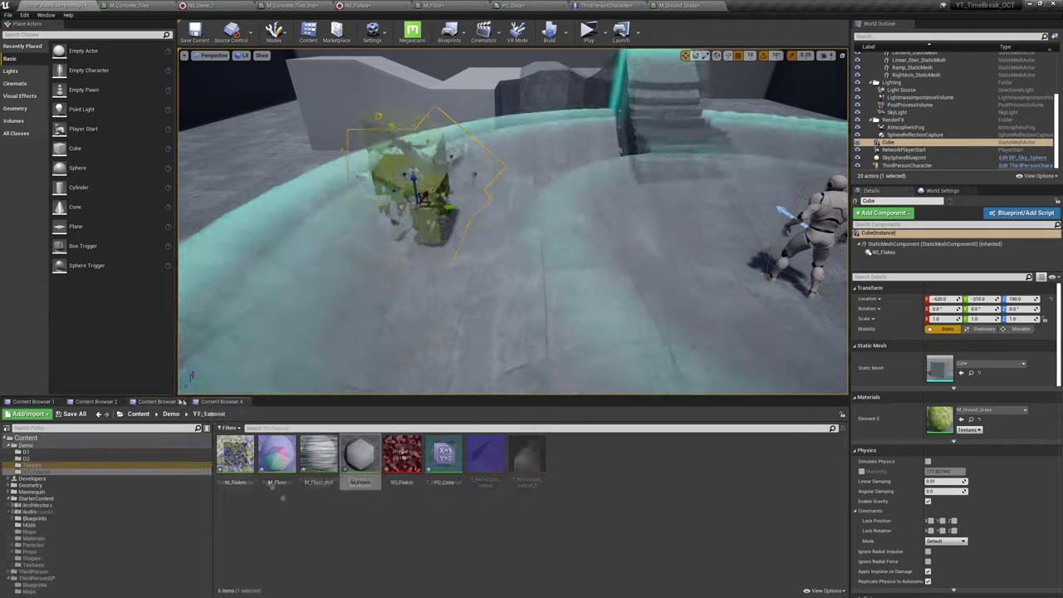
{"action": "left_click_drag", "start_coordinate": [235, 457], "coordinate": [532, 37]}
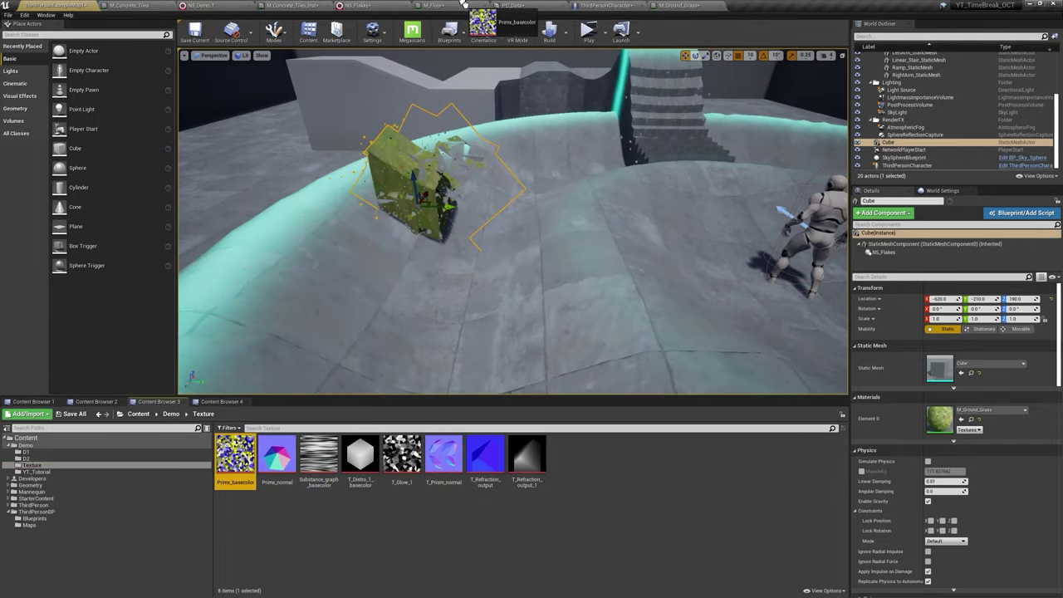
{"action": "left_click_drag", "start_coordinate": [460, 4], "coordinate": [547, 73]}
{"action": "left_click_drag", "start_coordinate": [428, 112], "coordinate": [430, 114]}
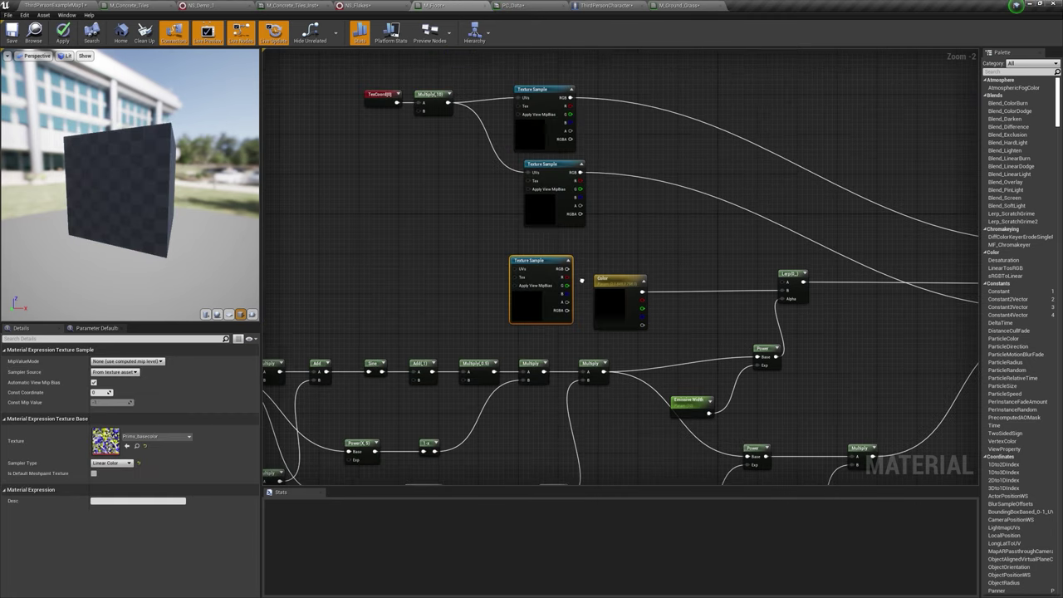
Step: Multiply the texture's R channel by the cyan Color parameter, feed it into the Lerp, and return to the level
{"action": "right_click_drag", "start_coordinate": [481, 116], "coordinate": [585, 228]}
{"action": "left_click_drag", "start_coordinate": [585, 226], "coordinate": [701, 52]}
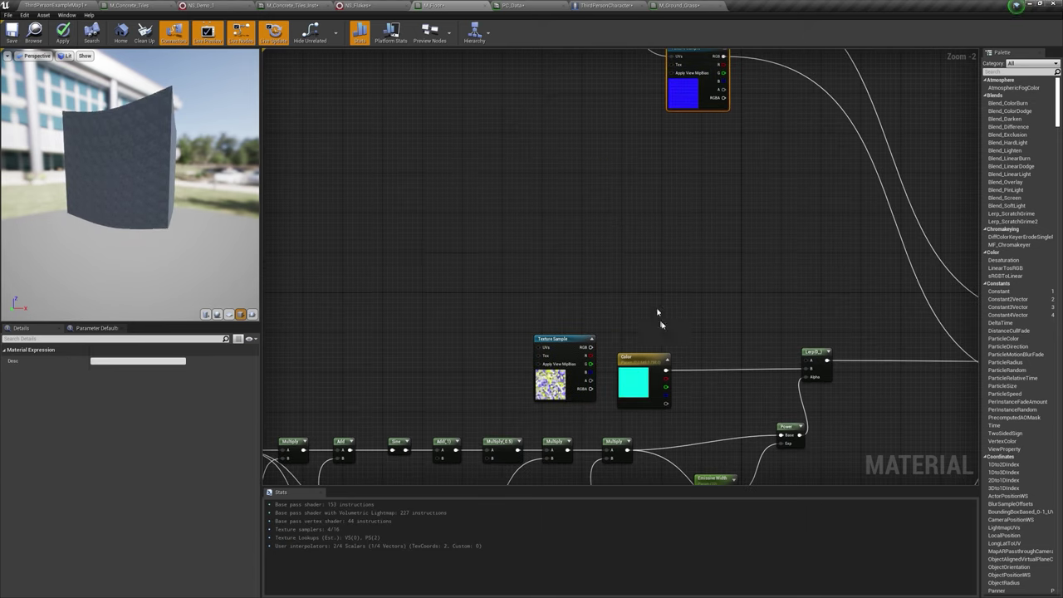
{"action": "left_click_drag", "start_coordinate": [643, 353], "coordinate": [568, 242]}
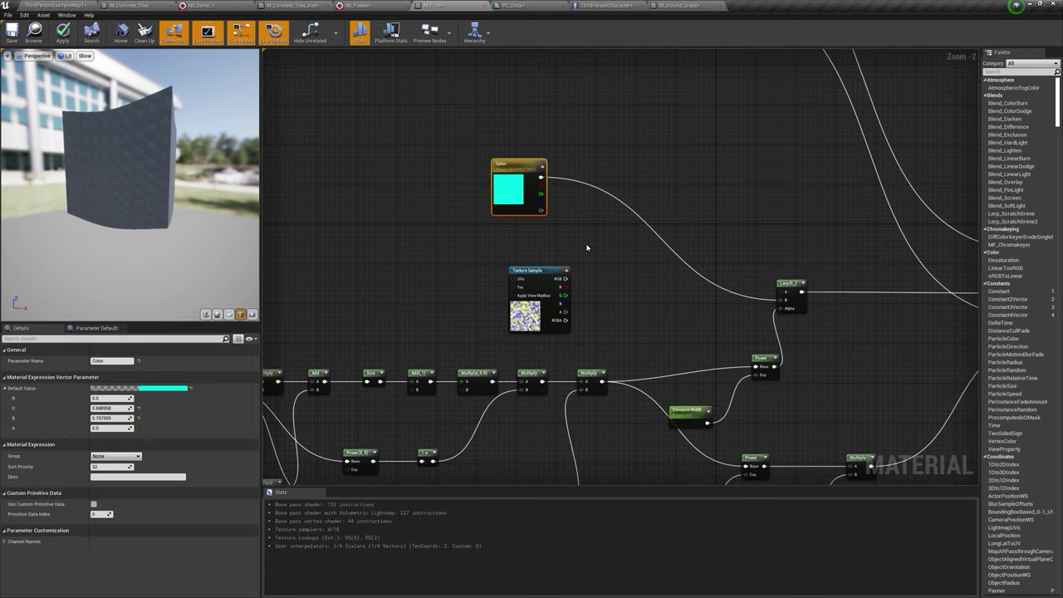
{"action": "left_click", "coordinate": [593, 239]}
{"action": "left_click_drag", "start_coordinate": [545, 173], "coordinate": [545, 123]}
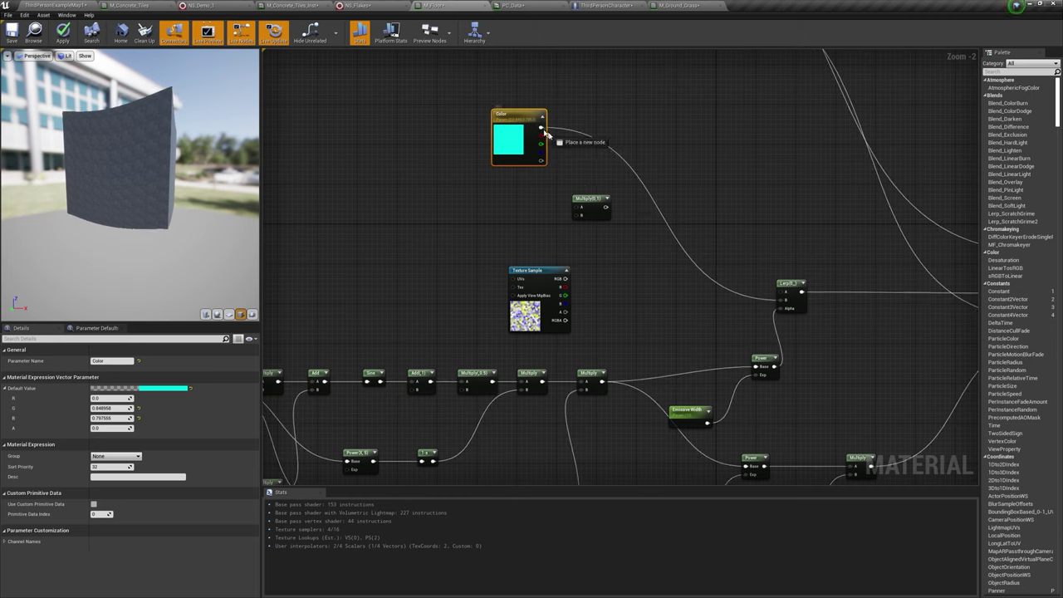
{"action": "left_click_drag", "start_coordinate": [612, 234], "coordinate": [614, 232]}
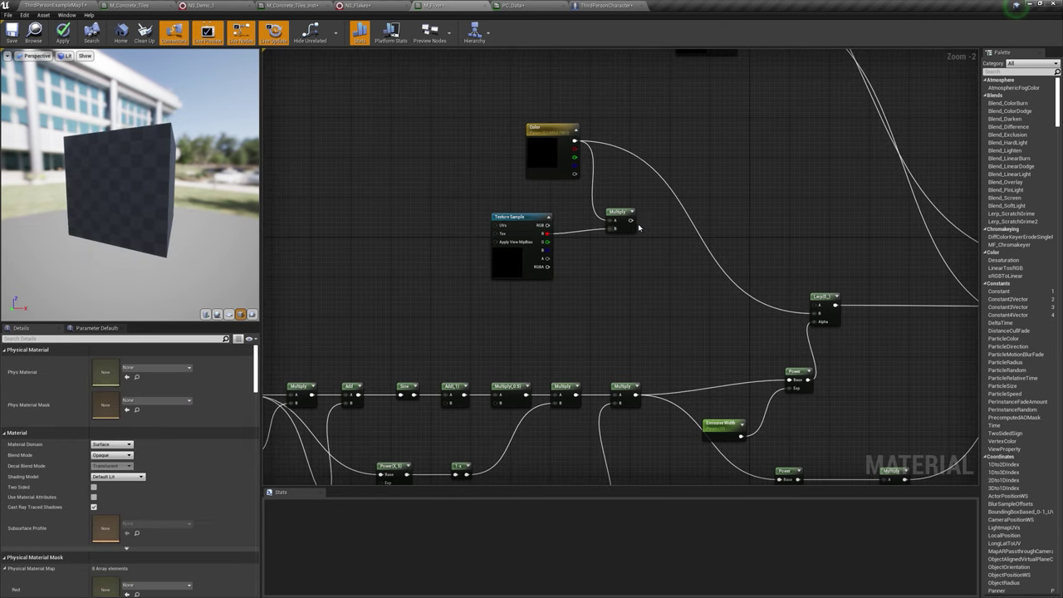
{"action": "left_click_drag", "start_coordinate": [822, 320], "coordinate": [821, 321]}
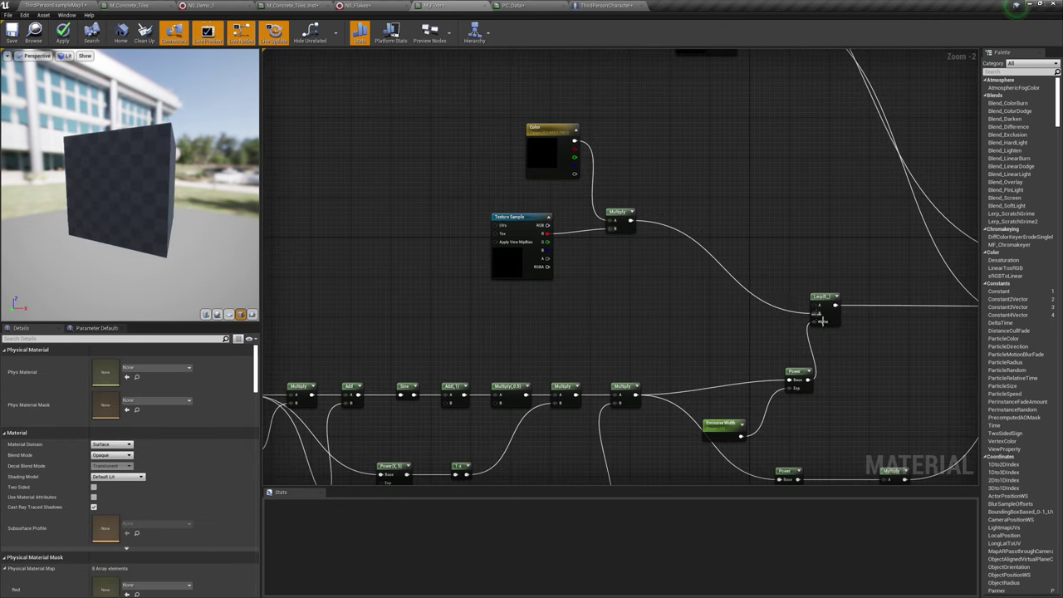
{"action": "left_click", "coordinate": [73, 4]}
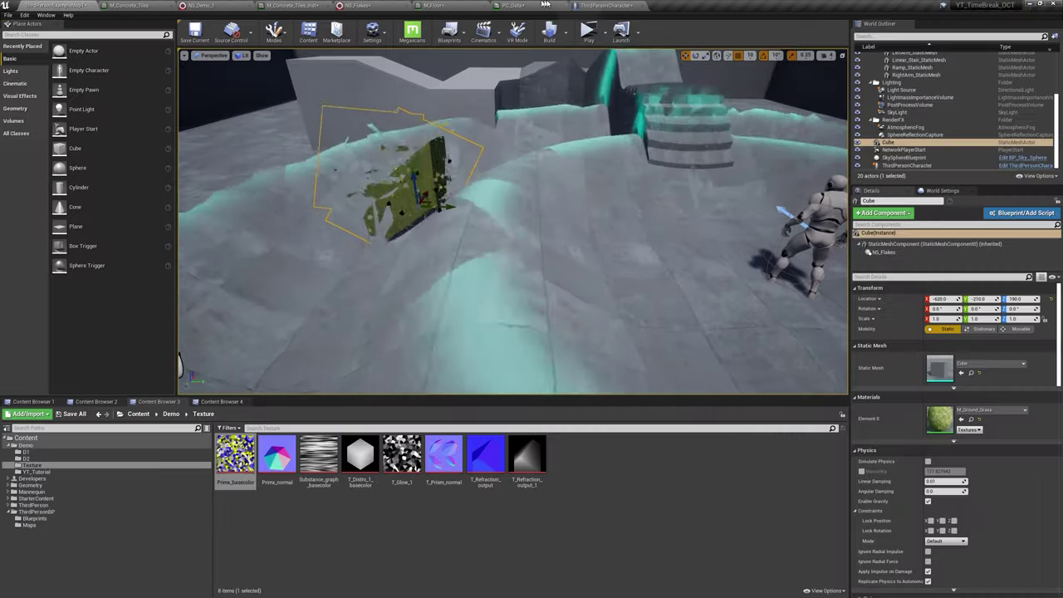
{"action": "left_click", "coordinate": [589, 31]}
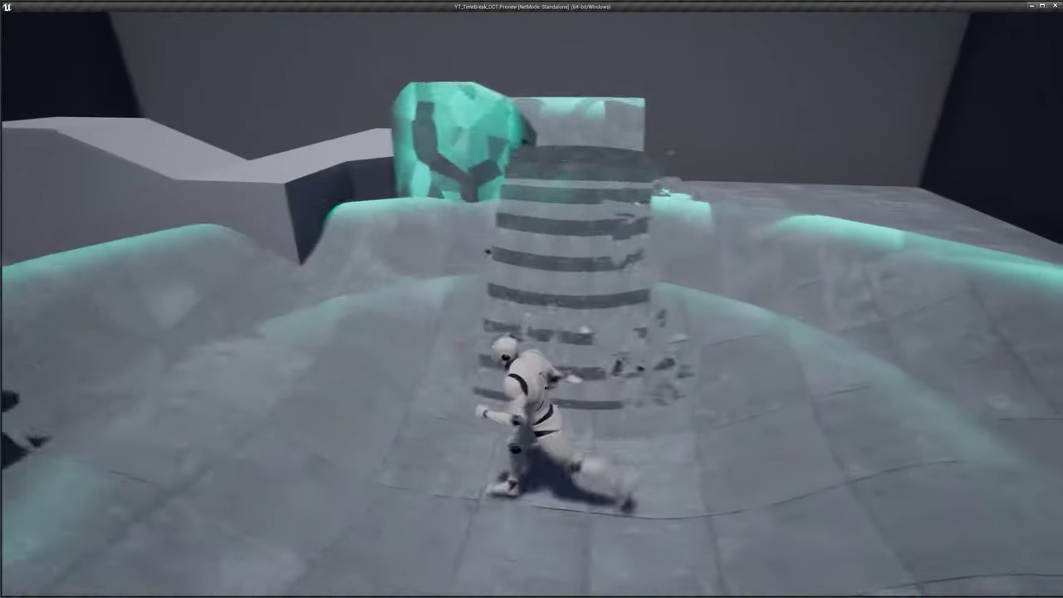
{"action": "key", "text": "w"}
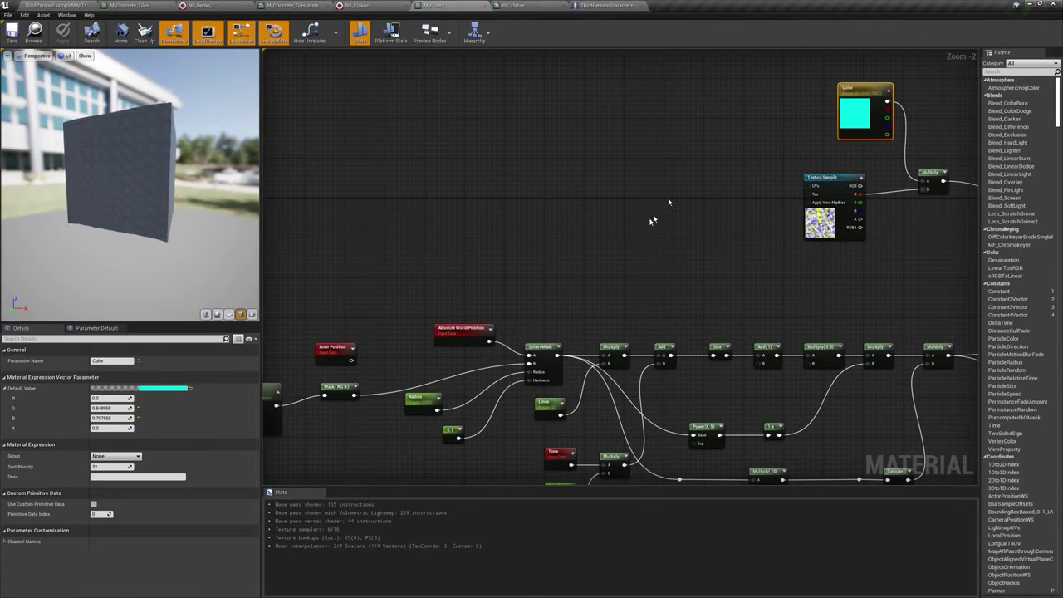
Step: Paste a copy of Absolute World Position and divide it by 1000
{"action": "scroll", "coordinate": [463, 336], "scroll_direction": "up", "scroll_amount": 2}
{"action": "right_click", "coordinate": [479, 333]}
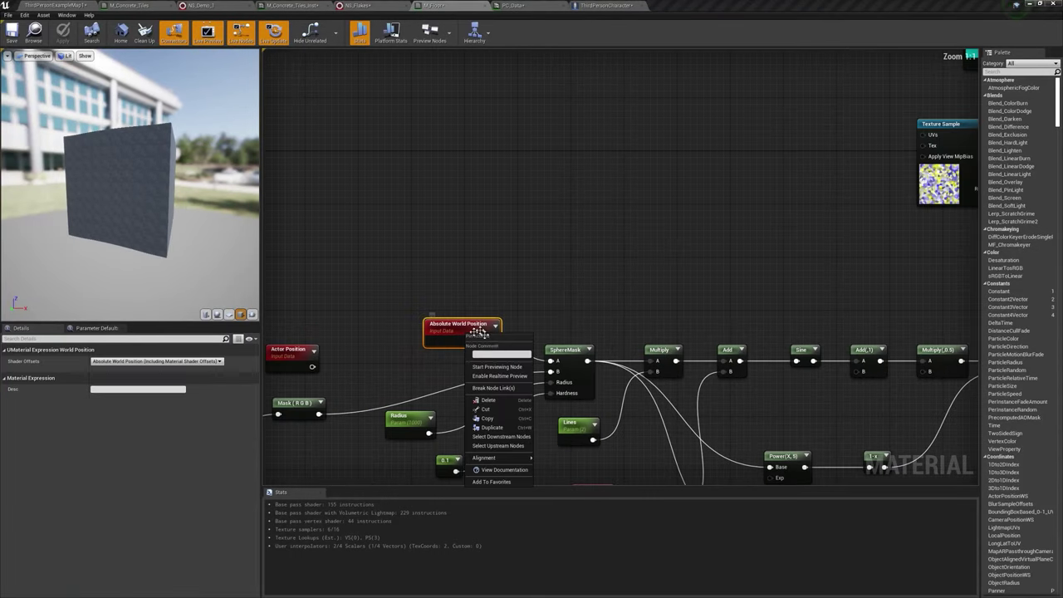
{"action": "right_click_drag", "start_coordinate": [776, 127], "coordinate": [623, 228]}
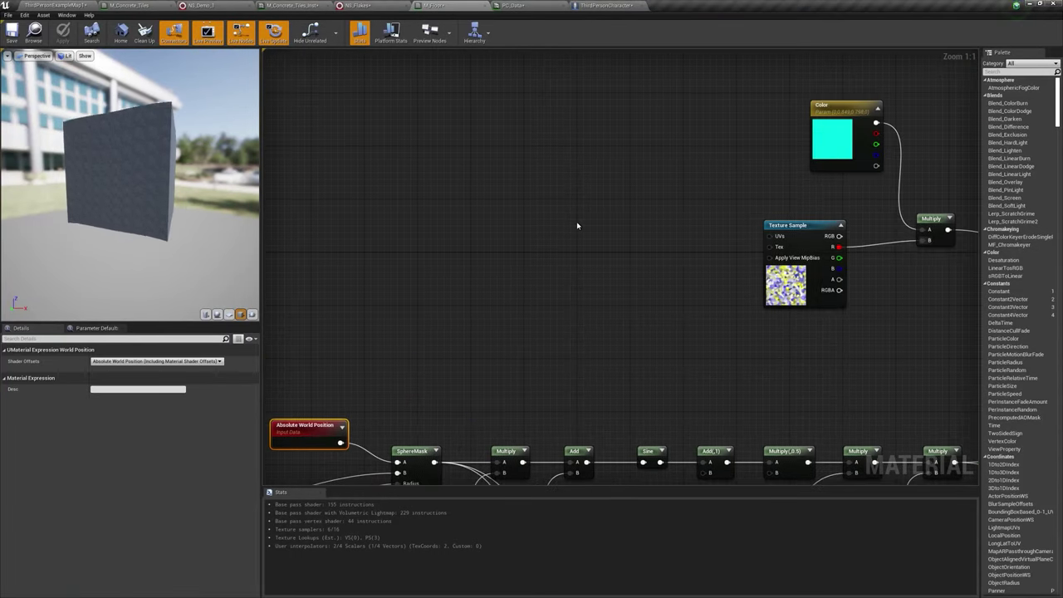
{"action": "key", "text": "ctrl+v"}
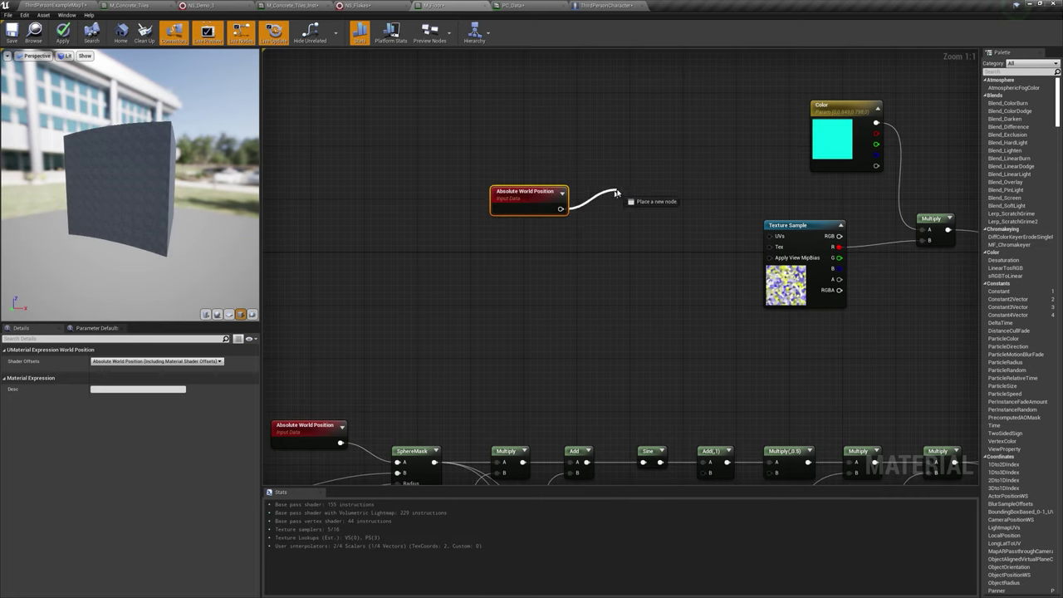
{"action": "left_click_drag", "start_coordinate": [616, 192], "coordinate": [616, 193]}
{"action": "type", "text": "divide"}
{"action": "key", "text": "Return"}
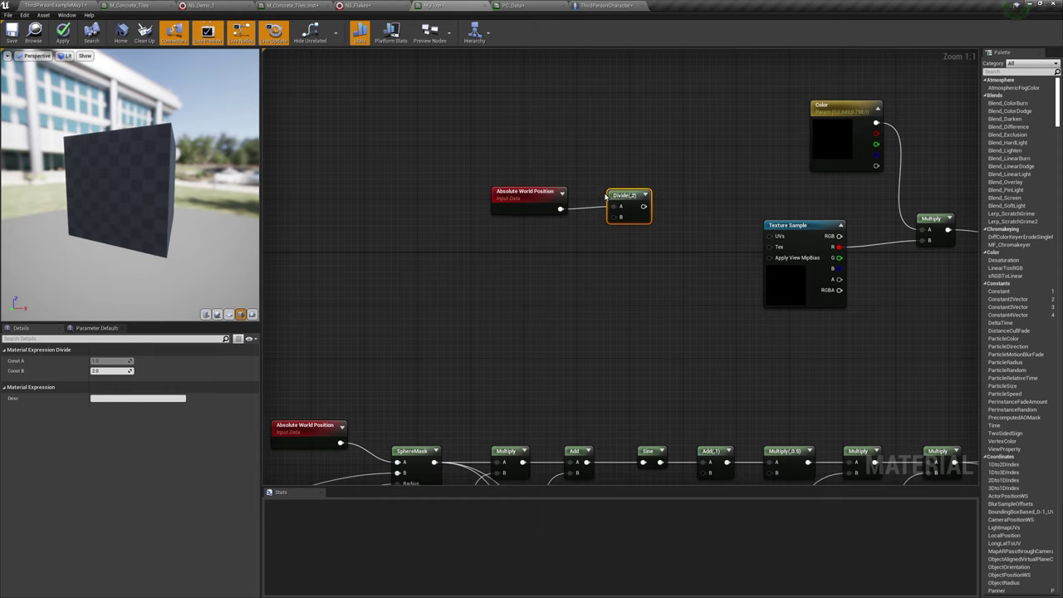
Step: Mask the divided position to R G, drive the Texture Sample UVs with it, and return to the level
{"action": "left_click_drag", "start_coordinate": [708, 160], "coordinate": [706, 160]}
{"action": "type", "text": "mask"}
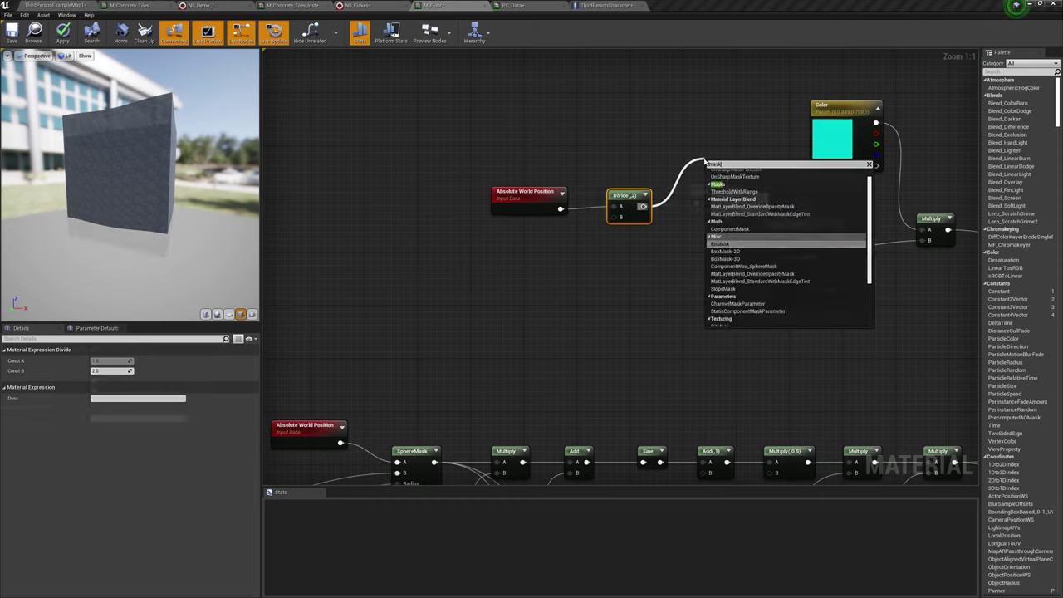
{"action": "left_click", "coordinate": [729, 228]}
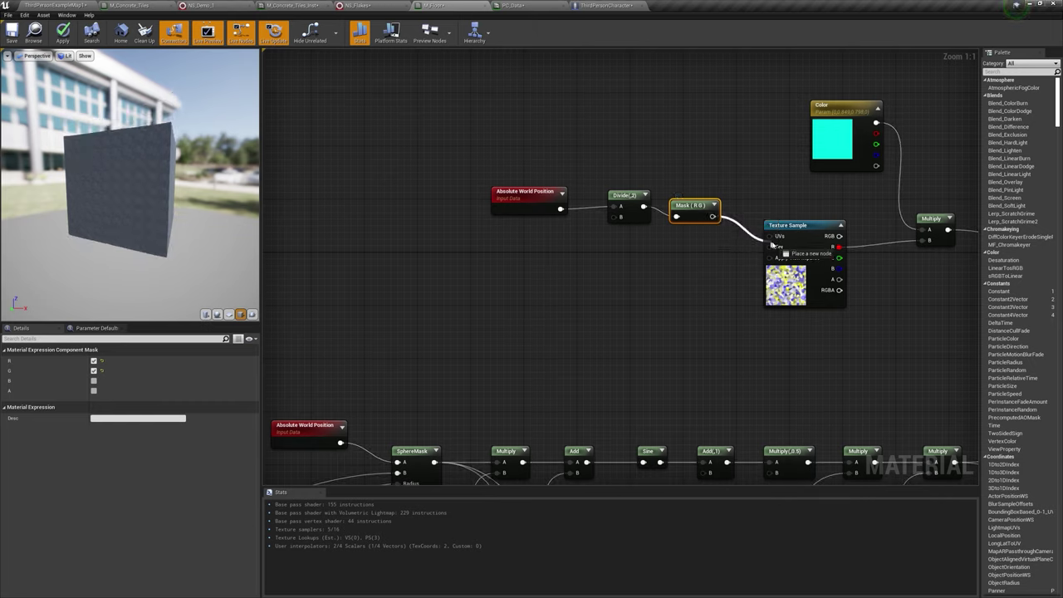
{"action": "left_click_drag", "start_coordinate": [768, 241], "coordinate": [775, 241]}
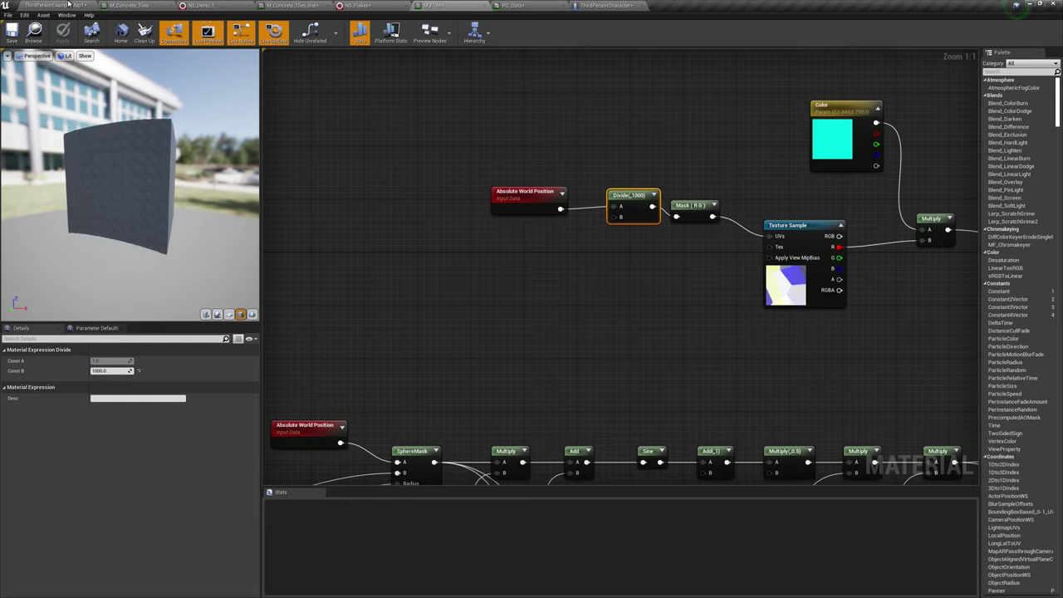
{"action": "left_click", "coordinate": [69, 5]}
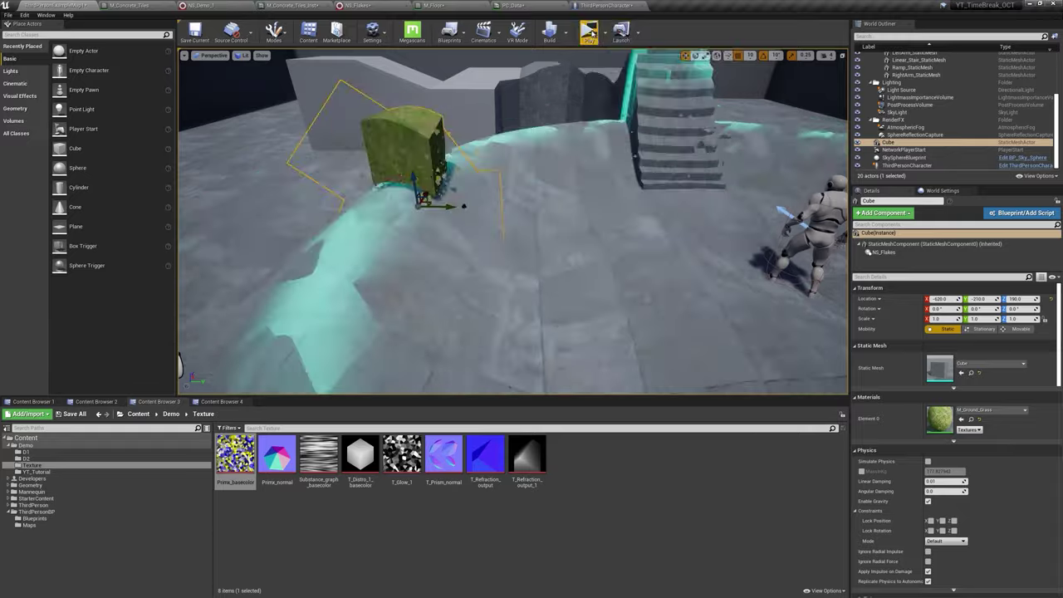
Step: After a quick playtest, set the world-position divisor to 100 and check the floor in the level
{"action": "key", "text": "w"}
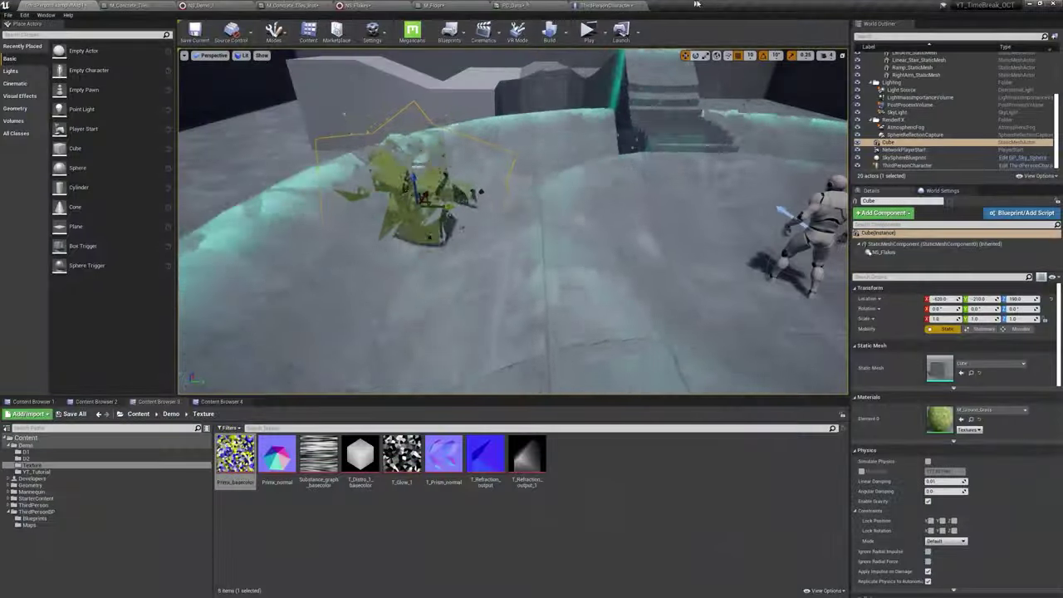
{"action": "left_click", "coordinate": [526, 5]}
{"action": "left_click", "coordinate": [449, 5]}
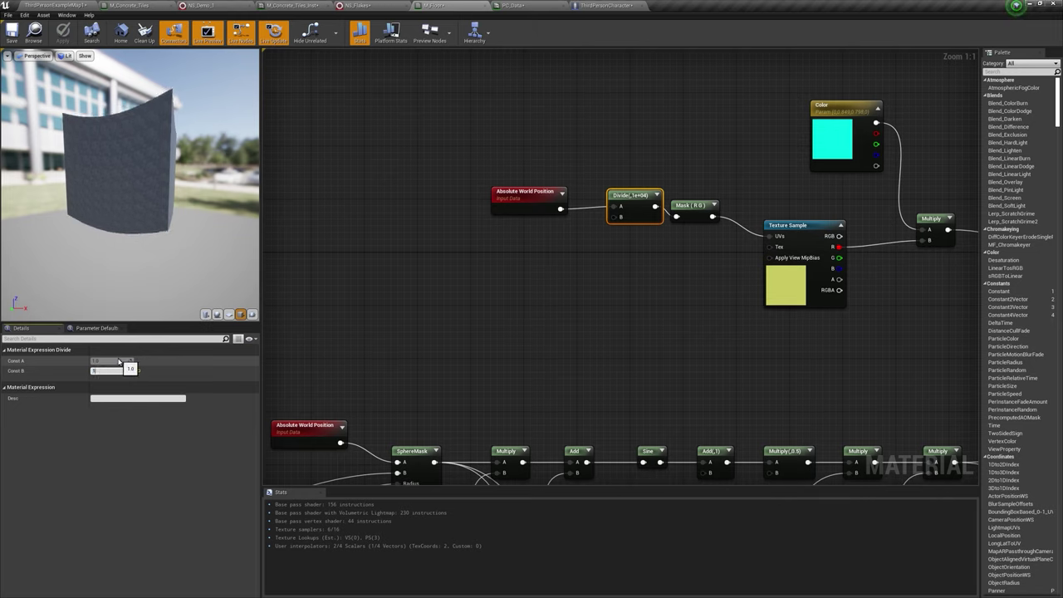
{"action": "key", "text": "Return"}
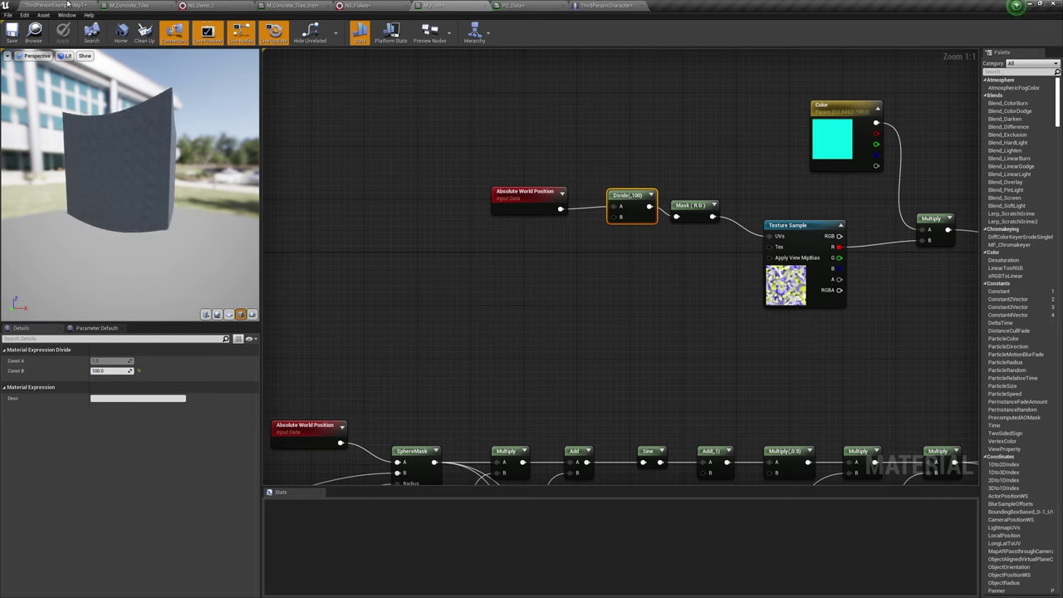
{"action": "left_click", "coordinate": [67, 5]}
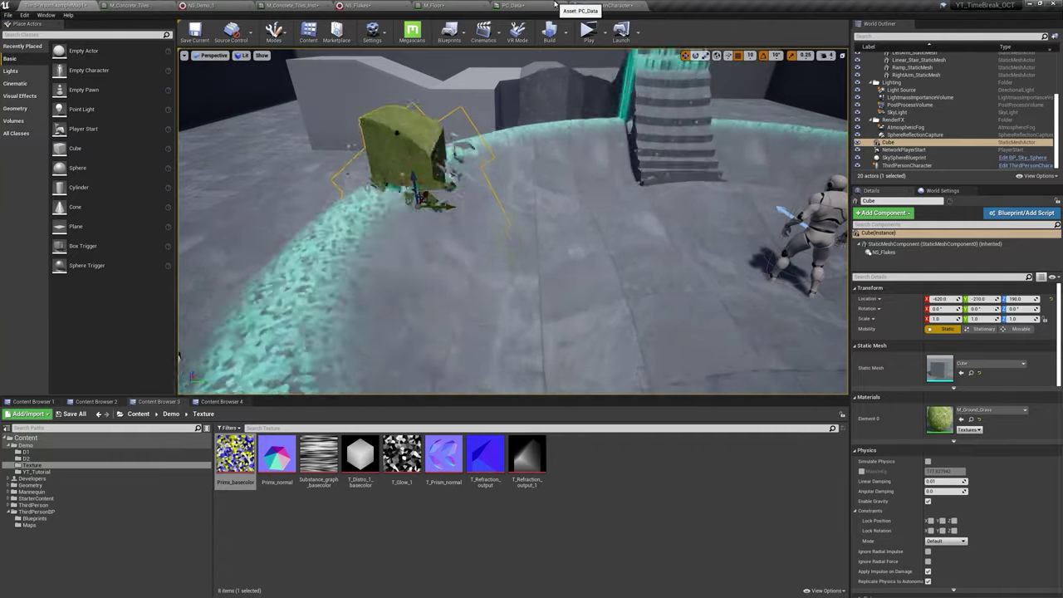
Step: Change the divisor to 600 and view the floor in the level again
{"action": "left_click", "coordinate": [425, 5]}
{"action": "type", "text": "600"}
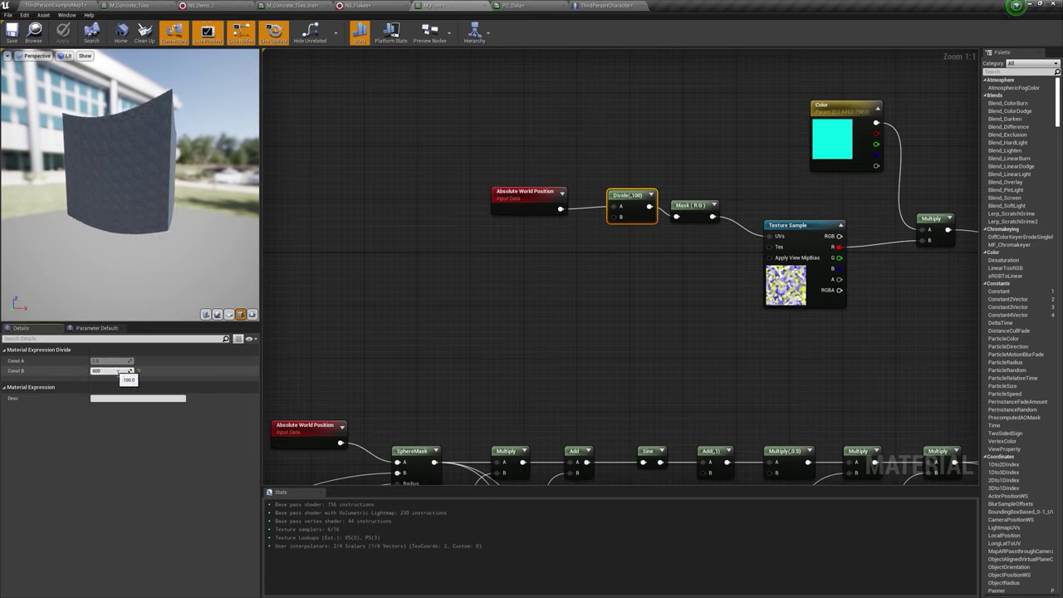
{"action": "key", "text": "Return"}
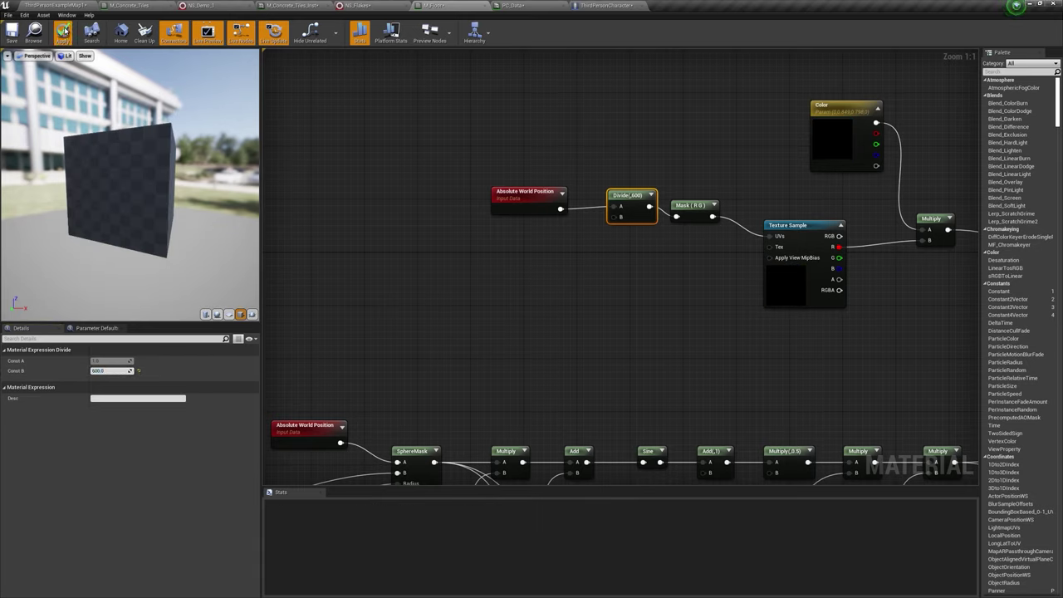
{"action": "left_click", "coordinate": [65, 4]}
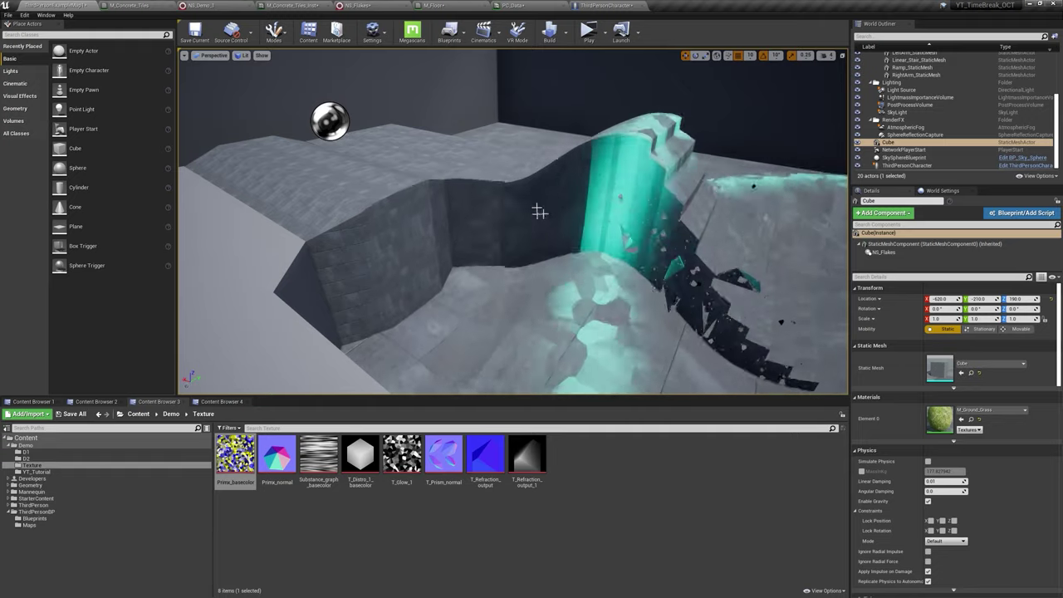
Step: Feed the tinted texture into Multiply(,1) and connect that Multiply into the Lerp
{"action": "left_click", "coordinate": [432, 5]}
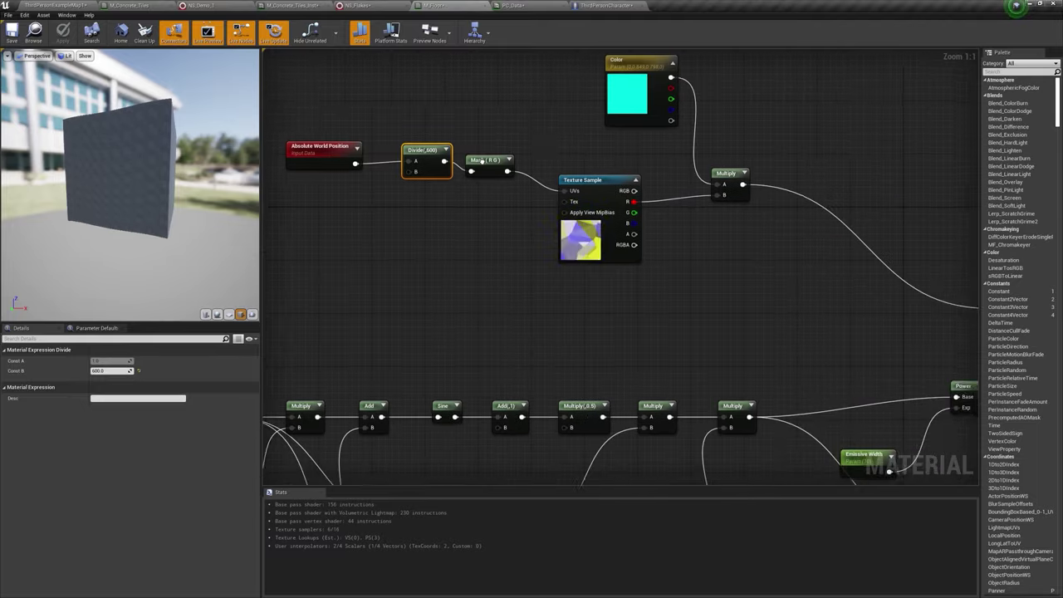
{"action": "right_click_drag", "start_coordinate": [730, 224], "coordinate": [585, 209]}
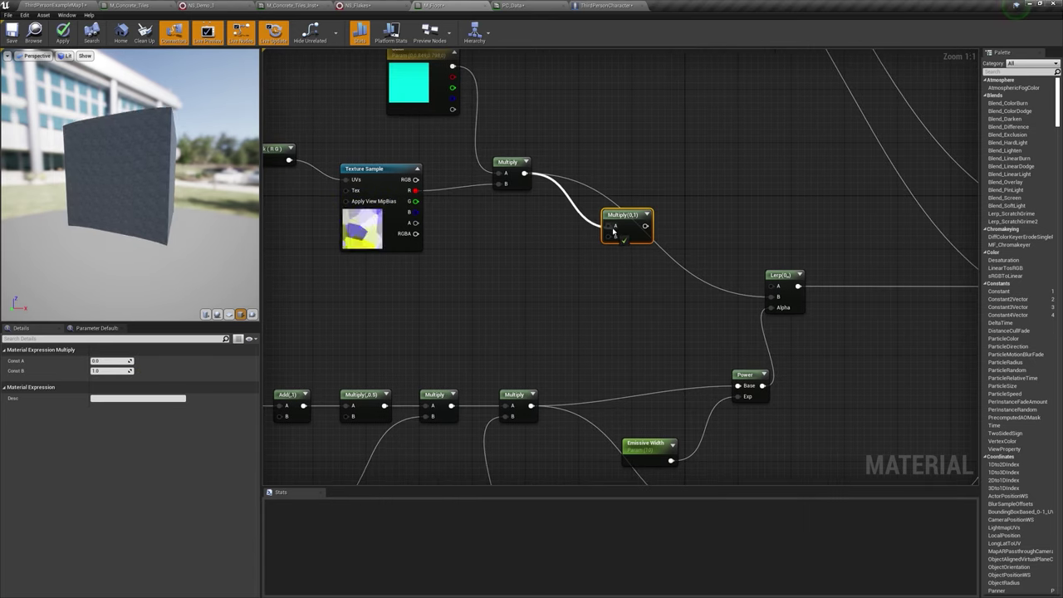
{"action": "left_click_drag", "start_coordinate": [525, 173], "coordinate": [640, 224]}
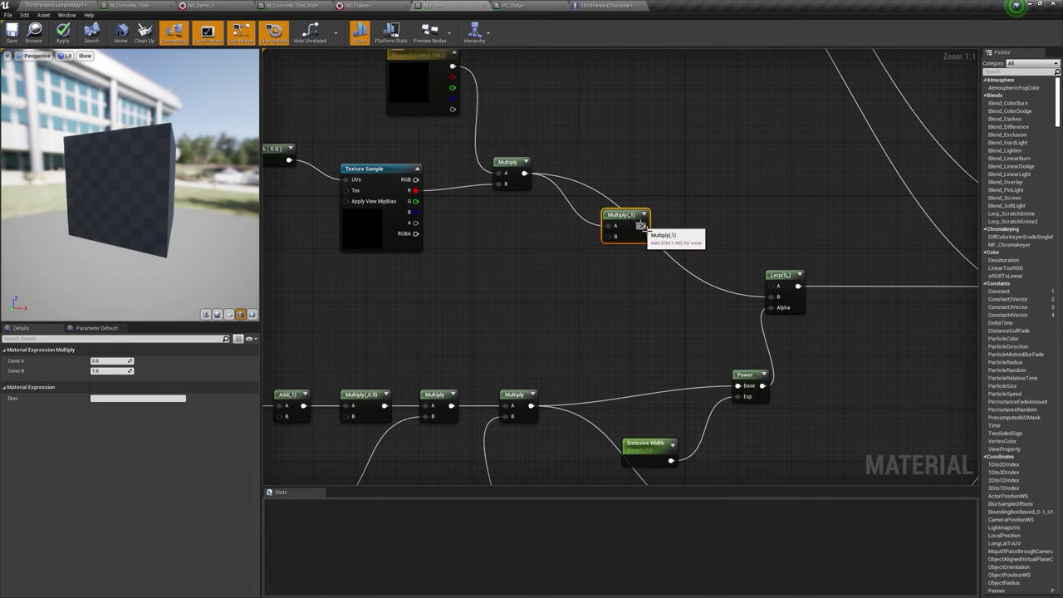
{"action": "left_click_drag", "start_coordinate": [774, 296], "coordinate": [775, 296]}
{"action": "right_click_drag", "start_coordinate": [467, 297], "coordinate": [616, 255]}
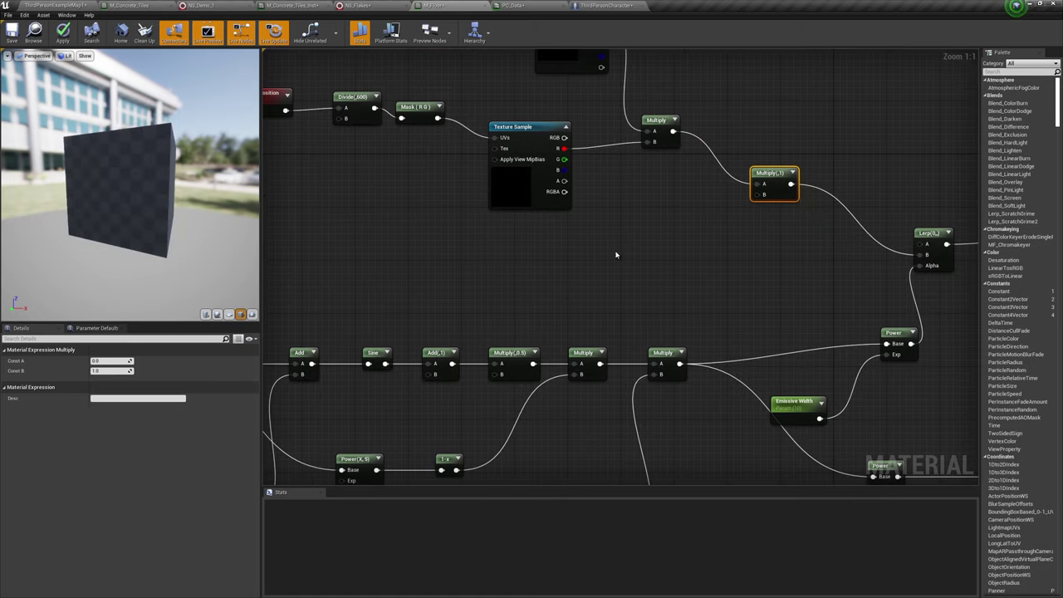
Step: Wire a VertexNormalWS node into Emissive Color and inspect the stairs in the level
{"action": "type", "text": "ver"}
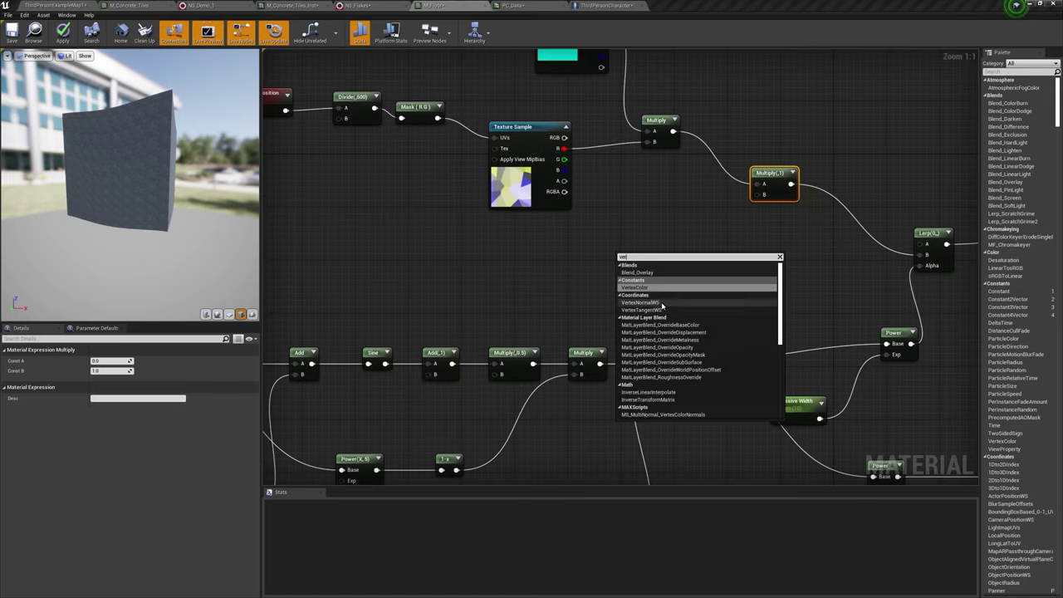
{"action": "left_click", "coordinate": [662, 306]}
{"action": "scroll", "coordinate": [510, 220], "scroll_direction": "down", "scroll_amount": 3}
{"action": "scroll", "coordinate": [845, 227], "scroll_direction": "up", "scroll_amount": 2}
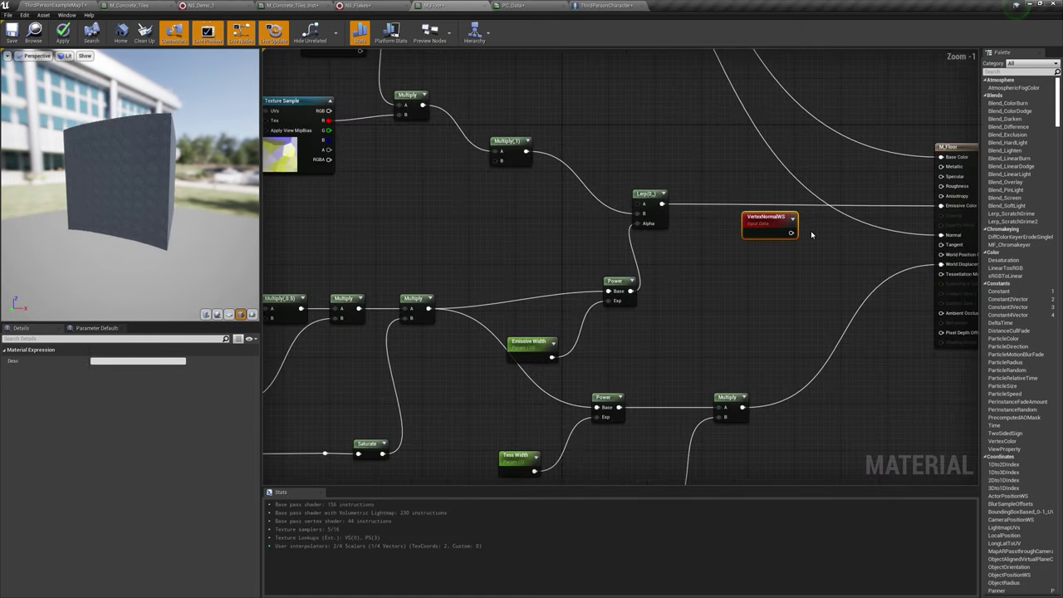
{"action": "left_click_drag", "start_coordinate": [957, 207], "coordinate": [942, 205]}
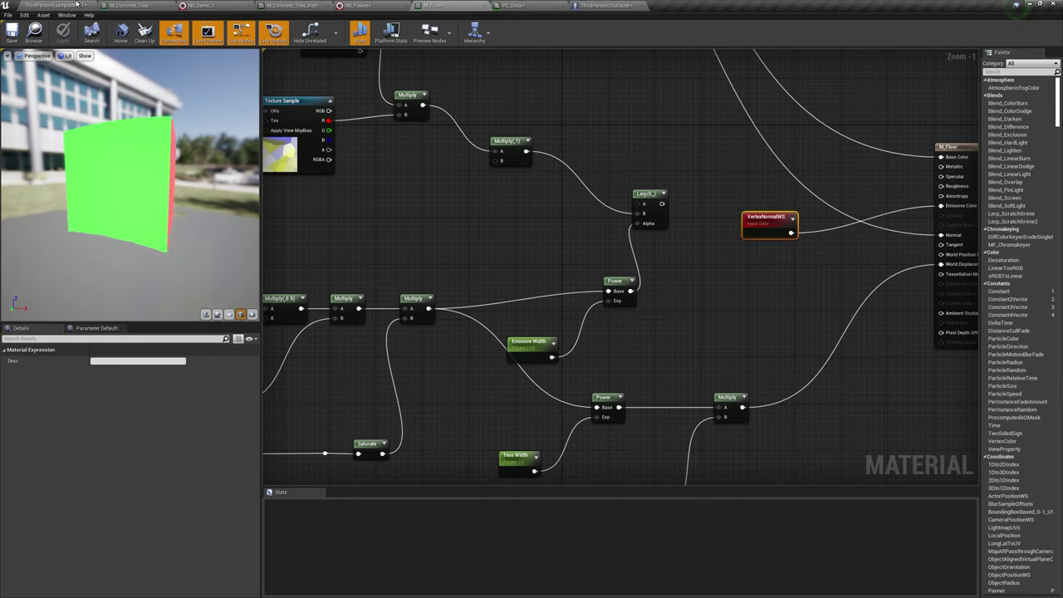
{"action": "left_click", "coordinate": [80, 4]}
{"action": "right_click_drag", "start_coordinate": [502, 266], "coordinate": [502, 265]}
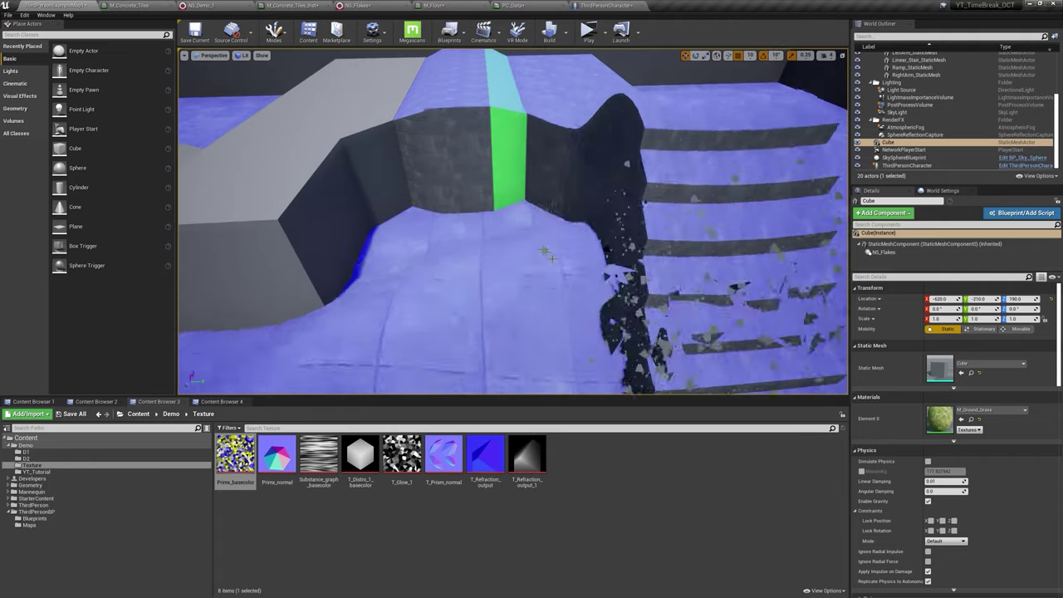
Step: Reconnect the Lerp to Emissive Color and move VertexNormalWS further left
{"action": "left_click", "coordinate": [448, 6]}
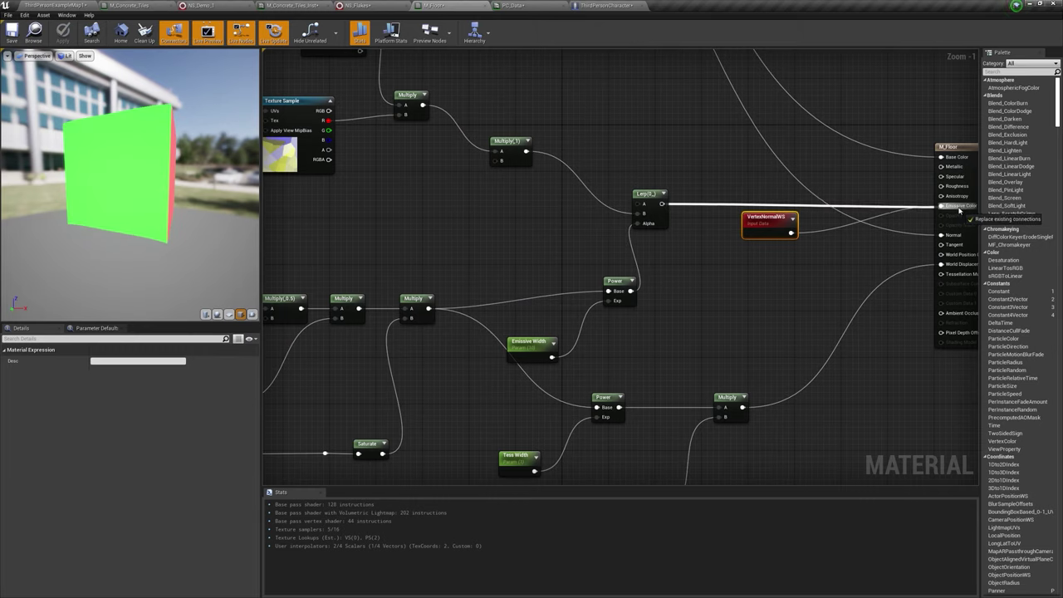
{"action": "left_click_drag", "start_coordinate": [959, 211], "coordinate": [959, 212]}
{"action": "right_click_drag", "start_coordinate": [691, 261], "coordinate": [813, 273]}
{"action": "mouse_move", "coordinate": [881, 248]}
{"action": "left_mouse_down"}
{"action": "mouse_move", "coordinate": [457, 224]}
{"action": "mouse_move", "coordinate": [470, 216]}
{"action": "left_mouse_up"}
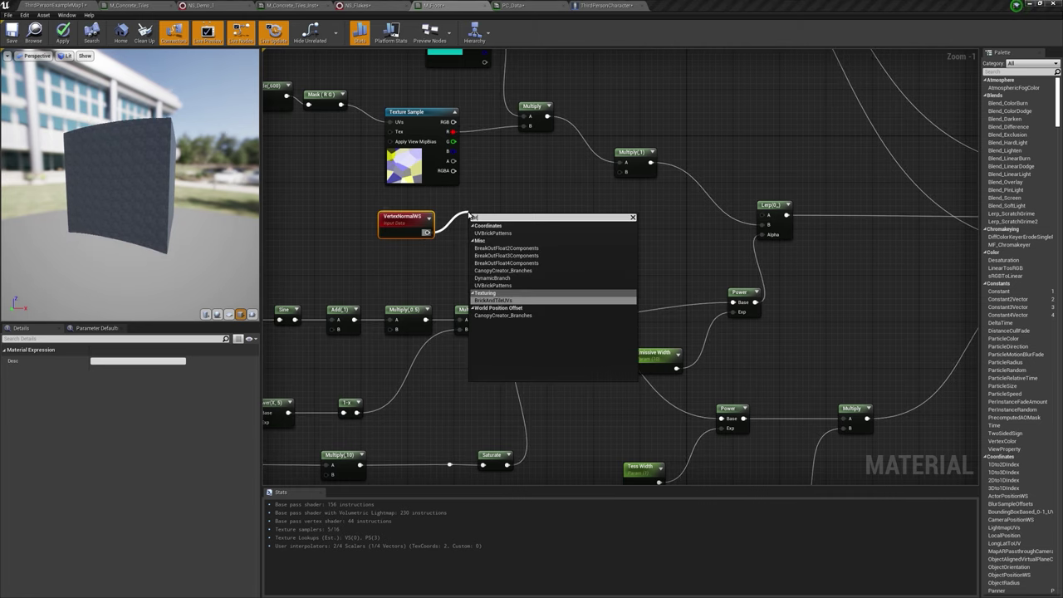
Step: Break the vertex normal into components, take Abs of B, and feed it into Multiply(,1)'s B
{"action": "left_click", "coordinate": [520, 240]}
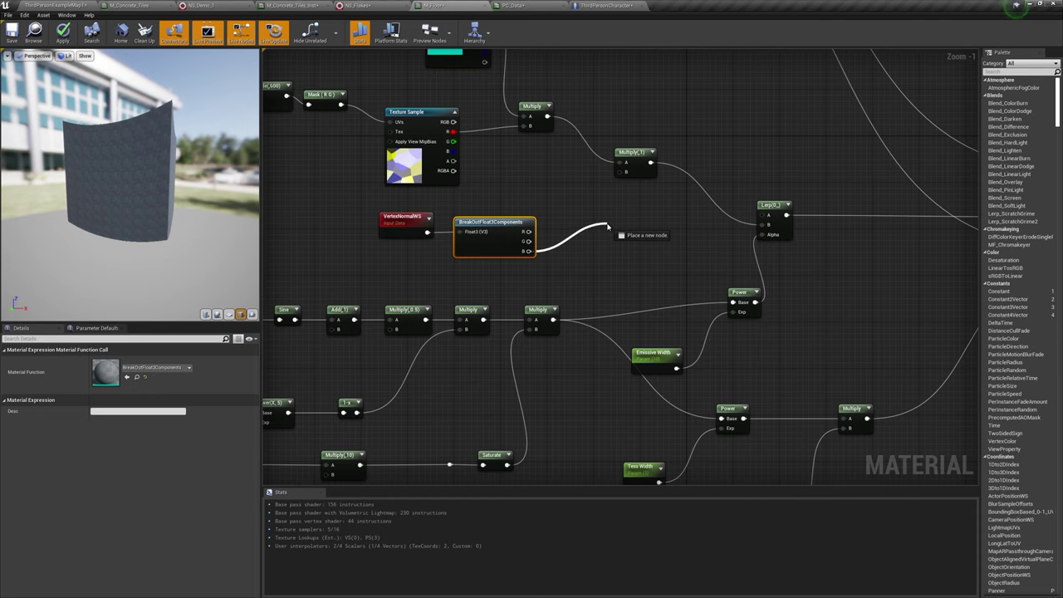
{"action": "left_click_drag", "start_coordinate": [607, 225], "coordinate": [607, 225]}
{"action": "type", "text": "bs"}
{"action": "key", "text": "Return"}
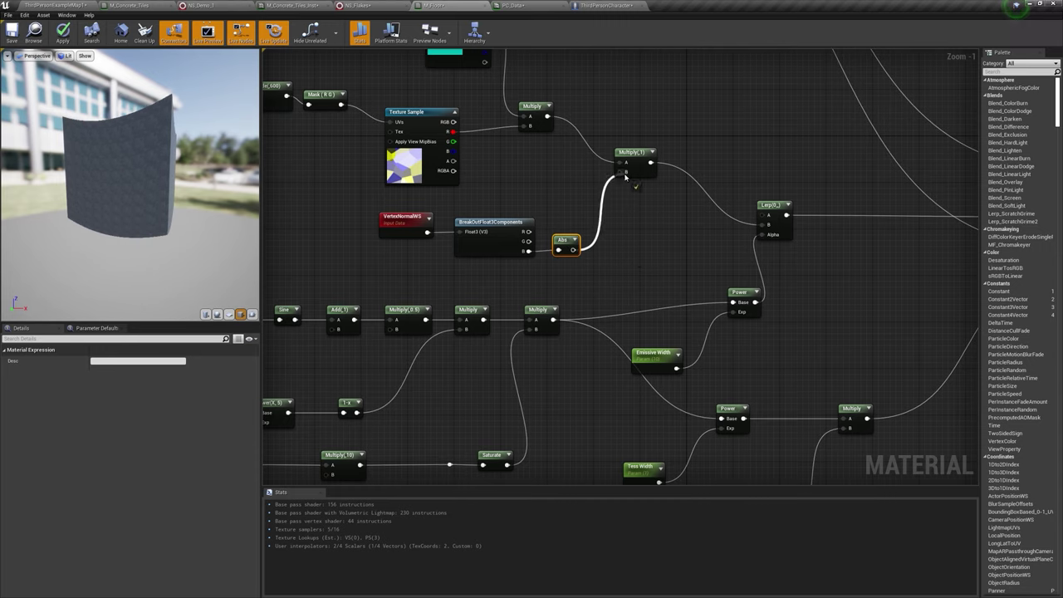
{"action": "left_click_drag", "start_coordinate": [624, 176], "coordinate": [625, 176]}
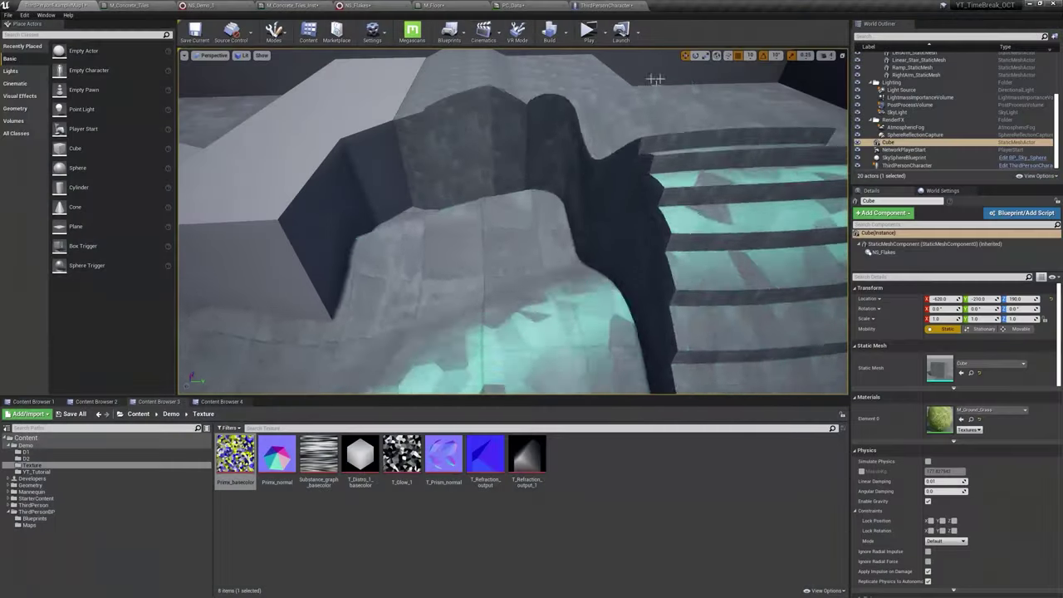
Step: Add NS_Flakes from the YT_Tutorial folder to the RightArm staircase mesh's components
{"action": "left_click", "coordinate": [655, 79]}
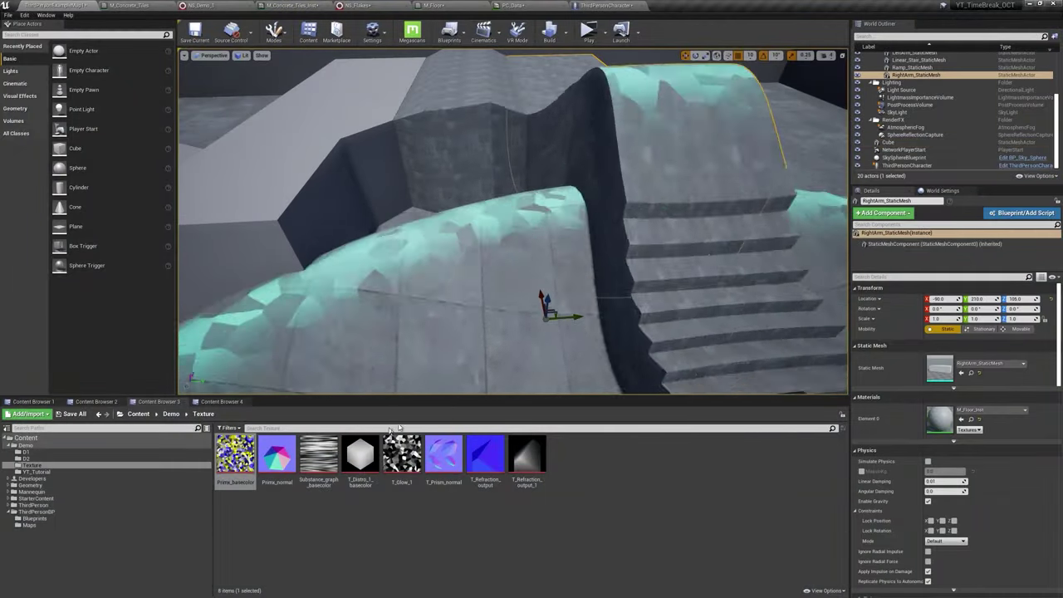
{"action": "left_click", "coordinate": [83, 470]}
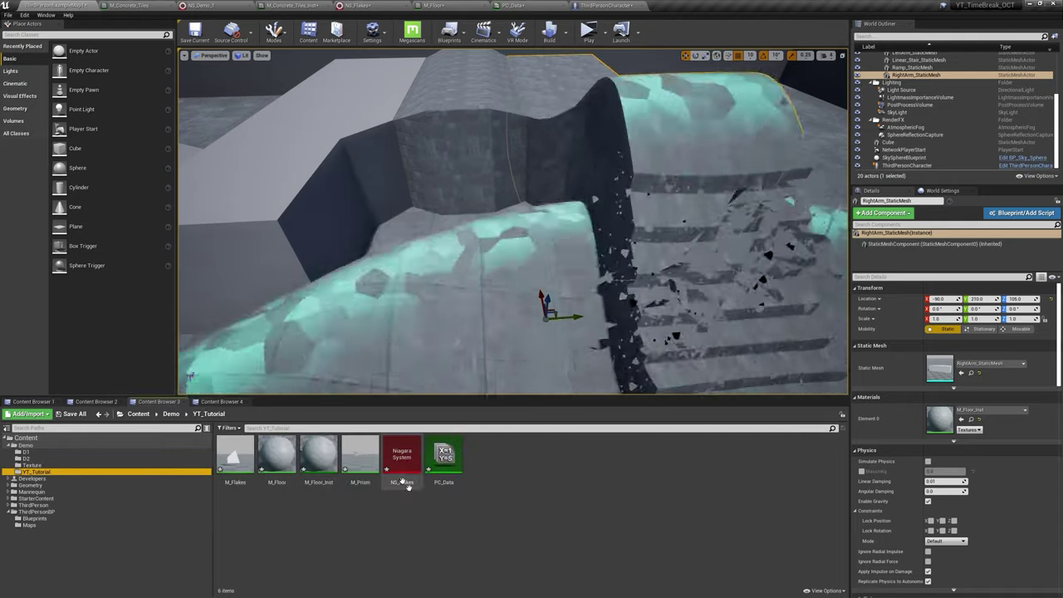
{"action": "mouse_move", "coordinate": [402, 458]}
{"action": "left_mouse_down"}
{"action": "mouse_move", "coordinate": [1007, 247]}
{"action": "mouse_move", "coordinate": [968, 249]}
{"action": "left_mouse_up"}
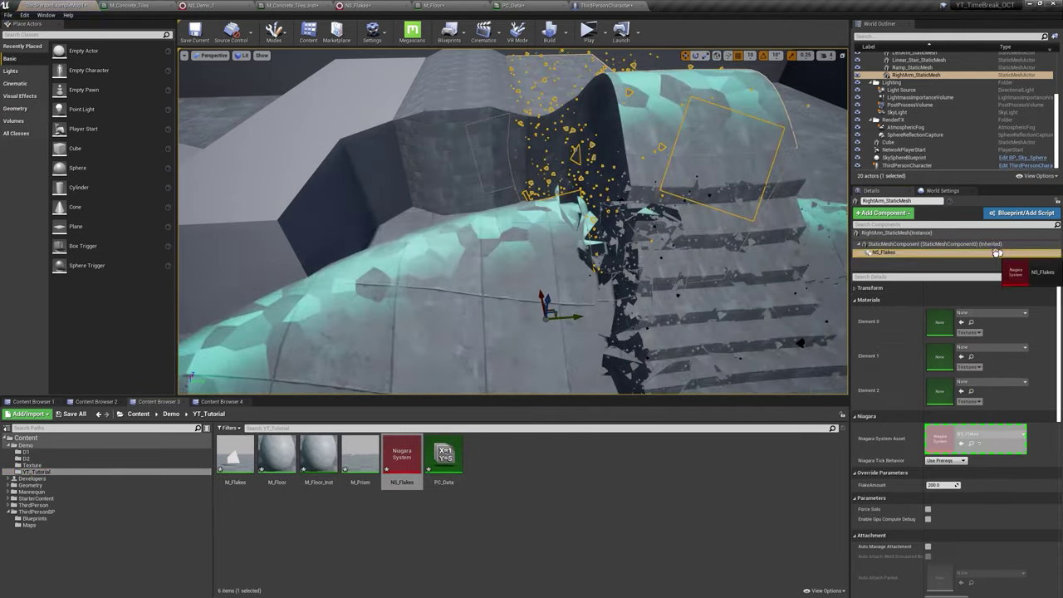
Step: Attach NS_Flakes under Bump_StaticMesh's StaticMeshComponent and test-play the level in a new window
{"action": "left_click", "coordinate": [504, 156]}
{"action": "key", "text": "f"}
{"action": "left_click_drag", "start_coordinate": [402, 458], "coordinate": [525, 433]}
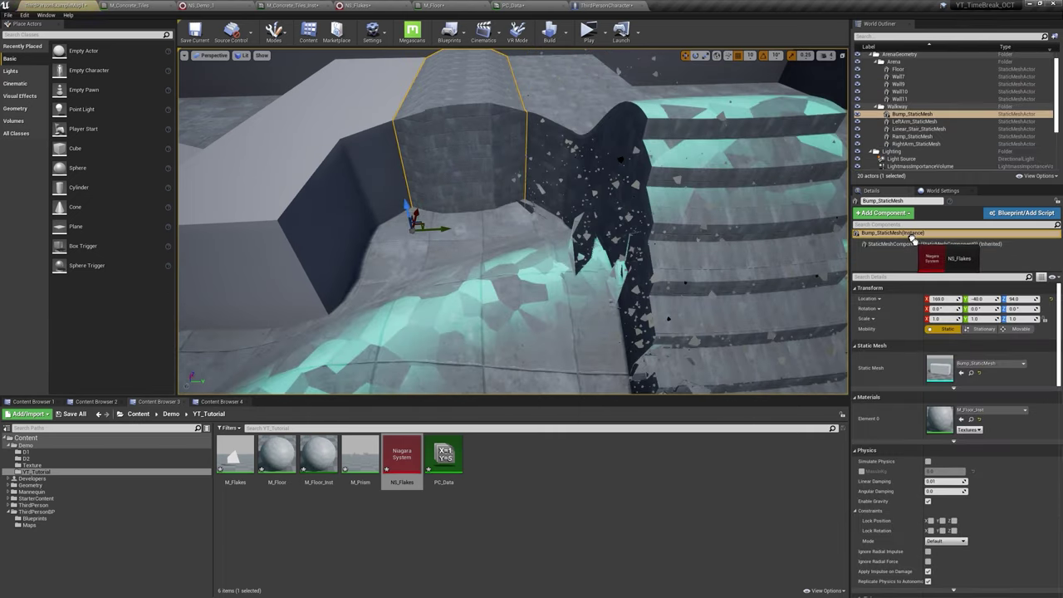
{"action": "left_click_drag", "start_coordinate": [918, 243], "coordinate": [917, 244]}
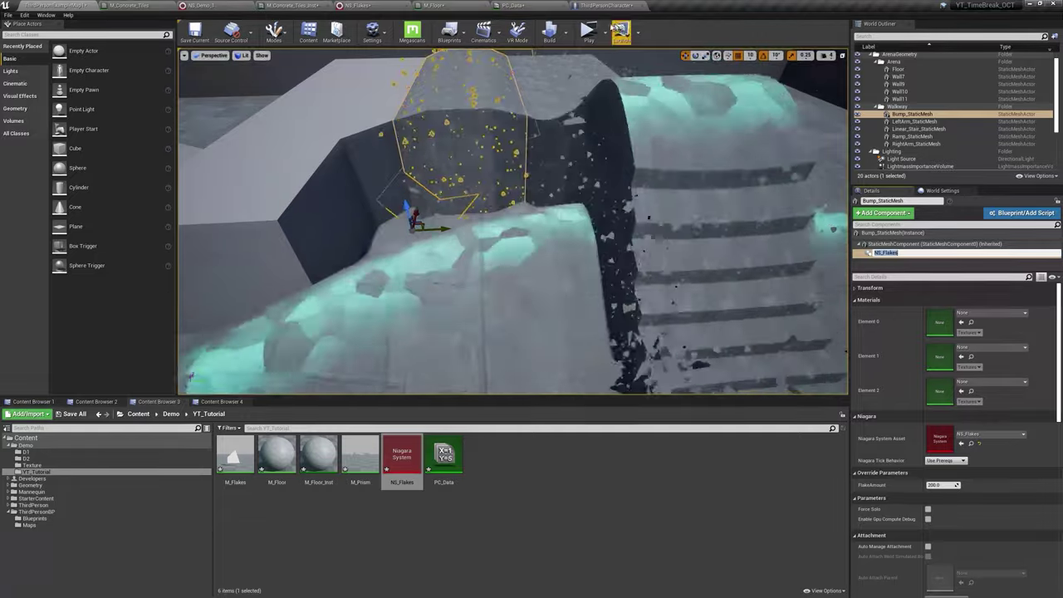
{"action": "left_click", "coordinate": [590, 35]}
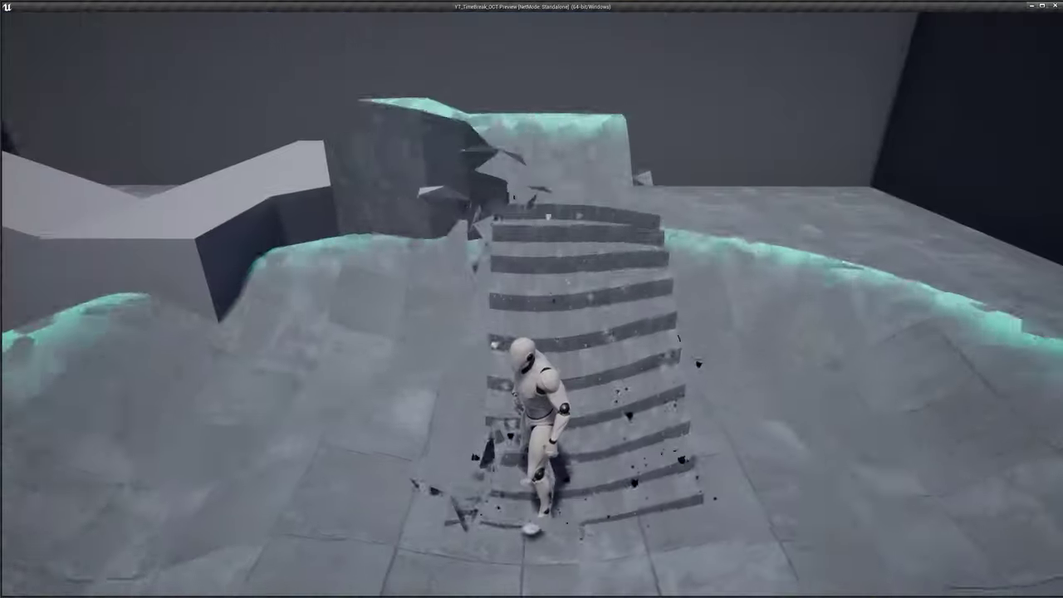
{"action": "key", "text": "Escape"}
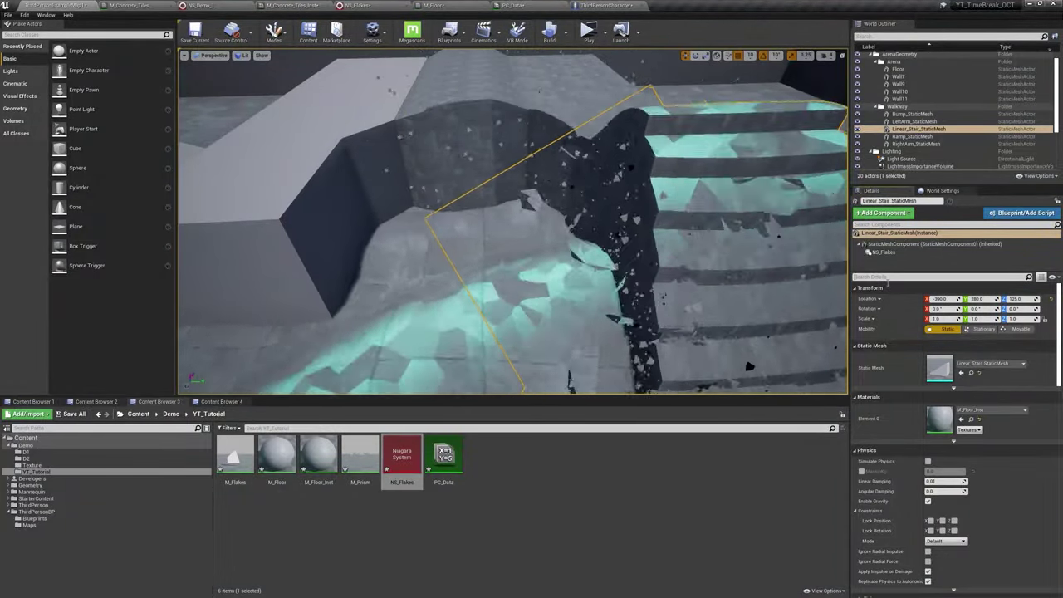
Step: Raise Linear_Stair_StaticMesh's Bounds Scale to 2.0 and run the character up the stairs in a playtest
{"action": "type", "text": "boun"}
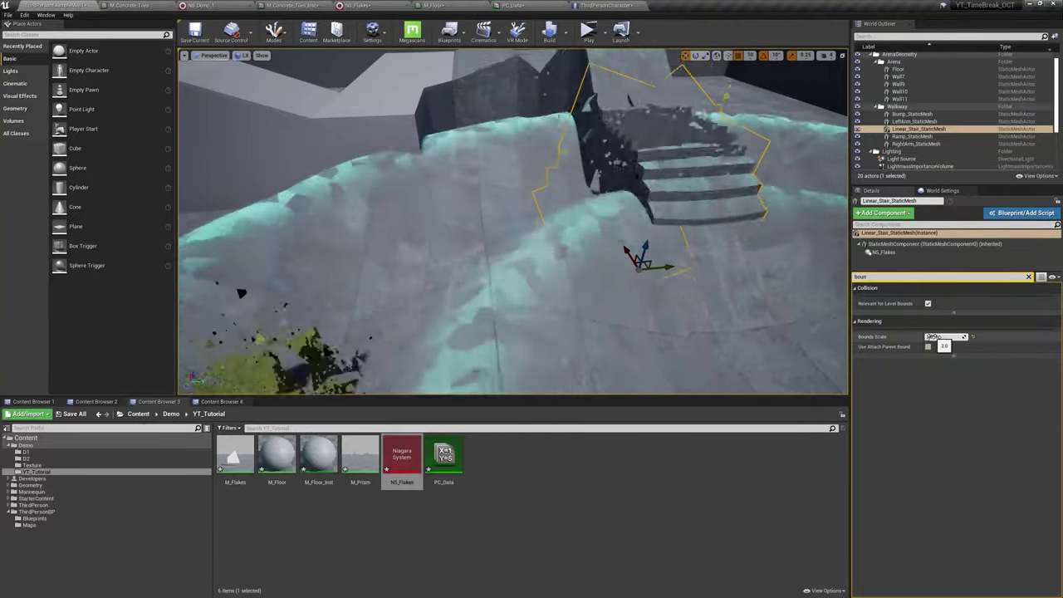
{"action": "left_click", "coordinate": [589, 34]}
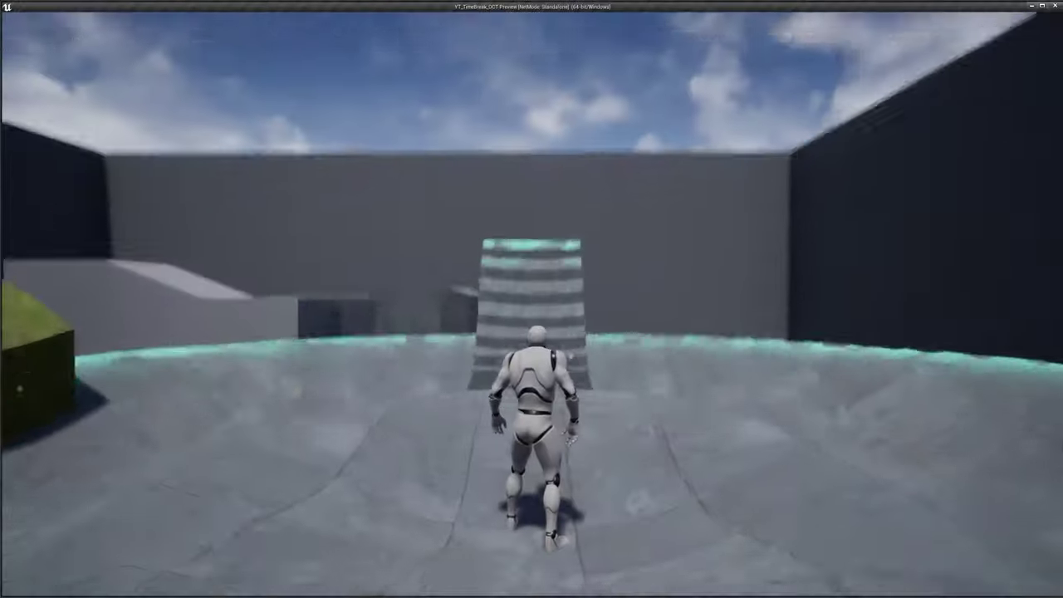
{"action": "key", "text": "w"}
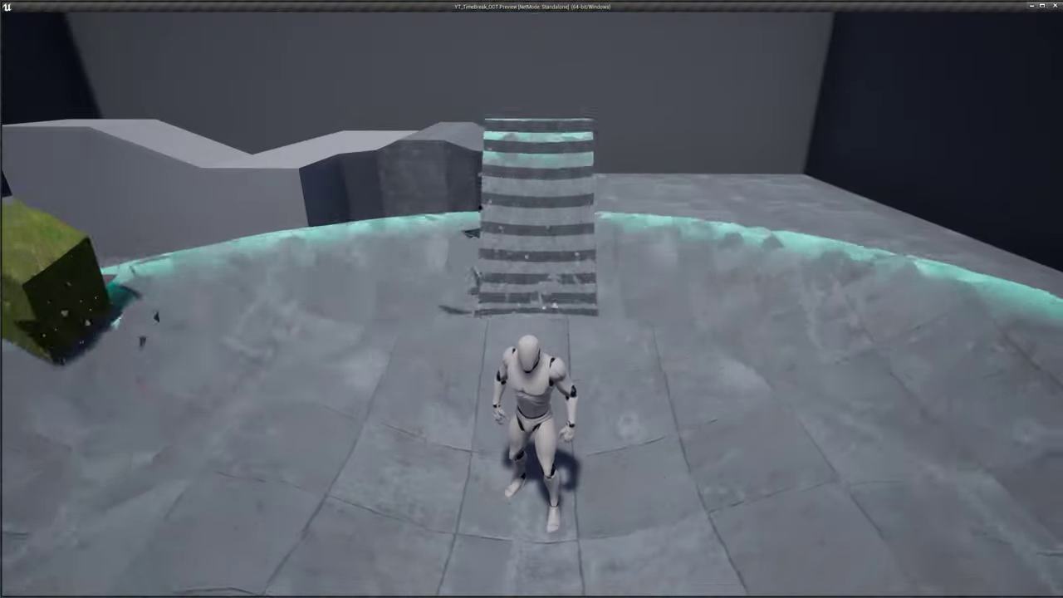
{"action": "key", "text": "w"}
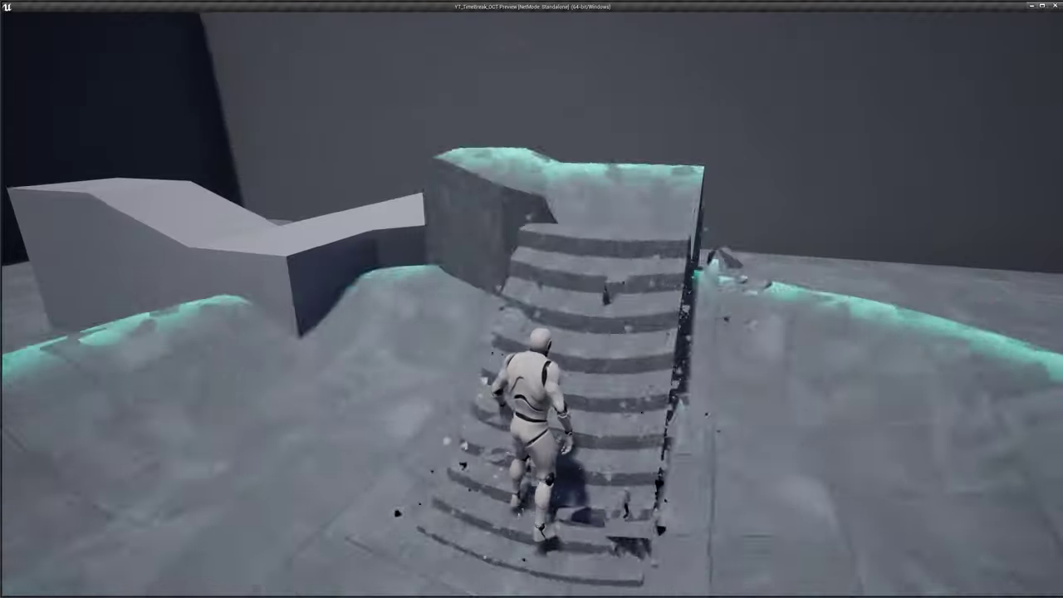
{"action": "key", "text": "w"}
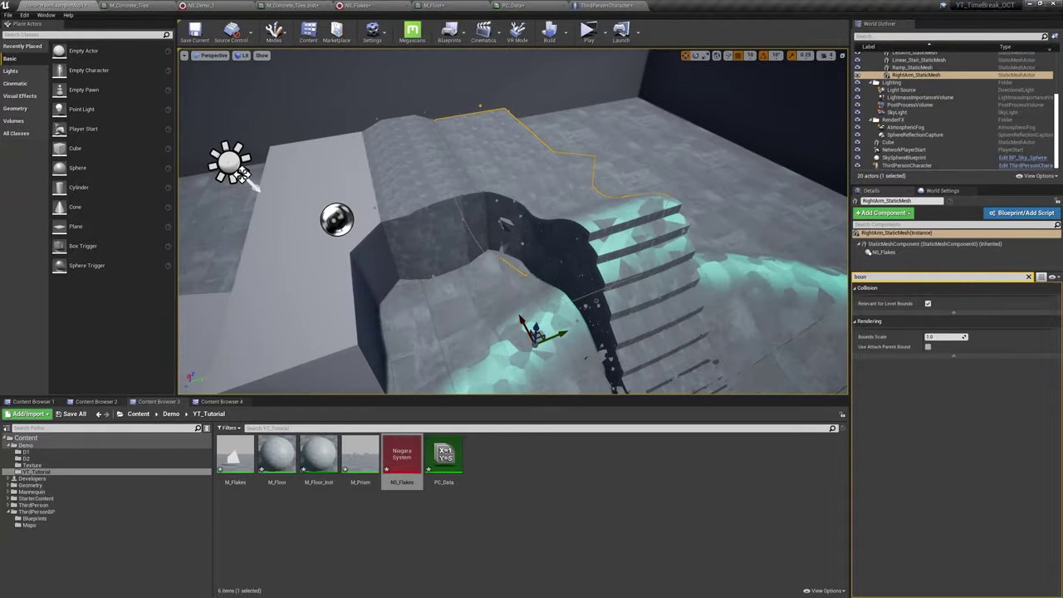
Step: Clear the Details filter and increase FlakeAmount on the RightArm and Bump NS_Flakes components
{"action": "left_click", "coordinate": [1030, 279]}
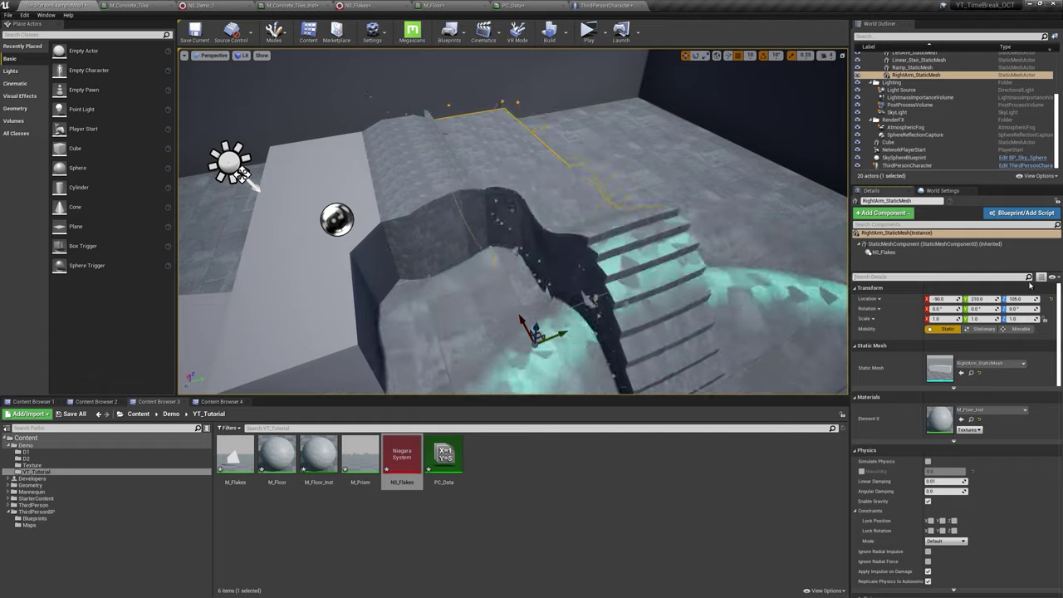
{"action": "left_click", "coordinate": [900, 252]}
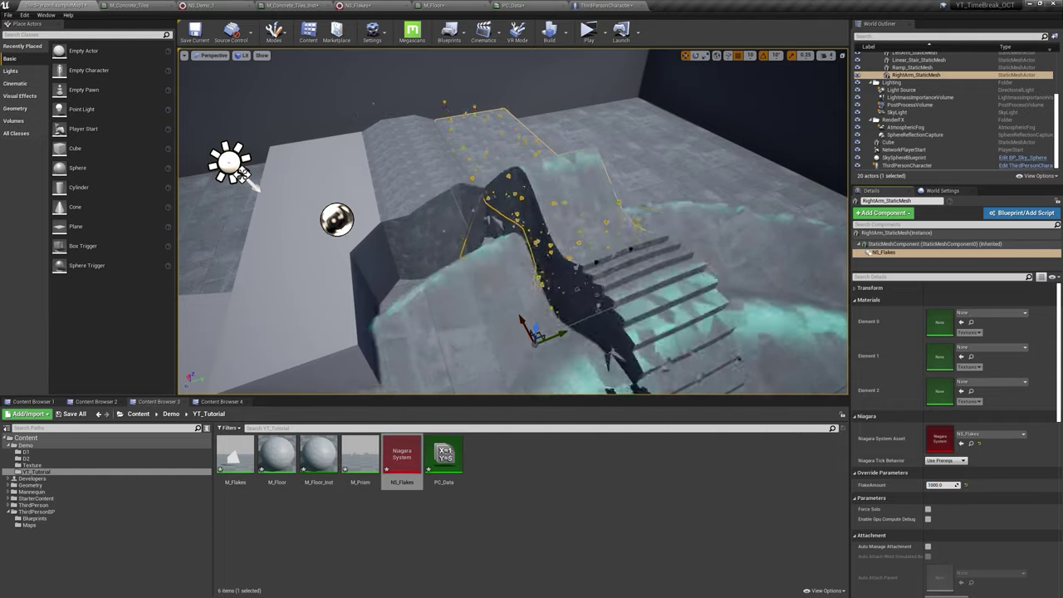
{"action": "left_click", "coordinate": [415, 183]}
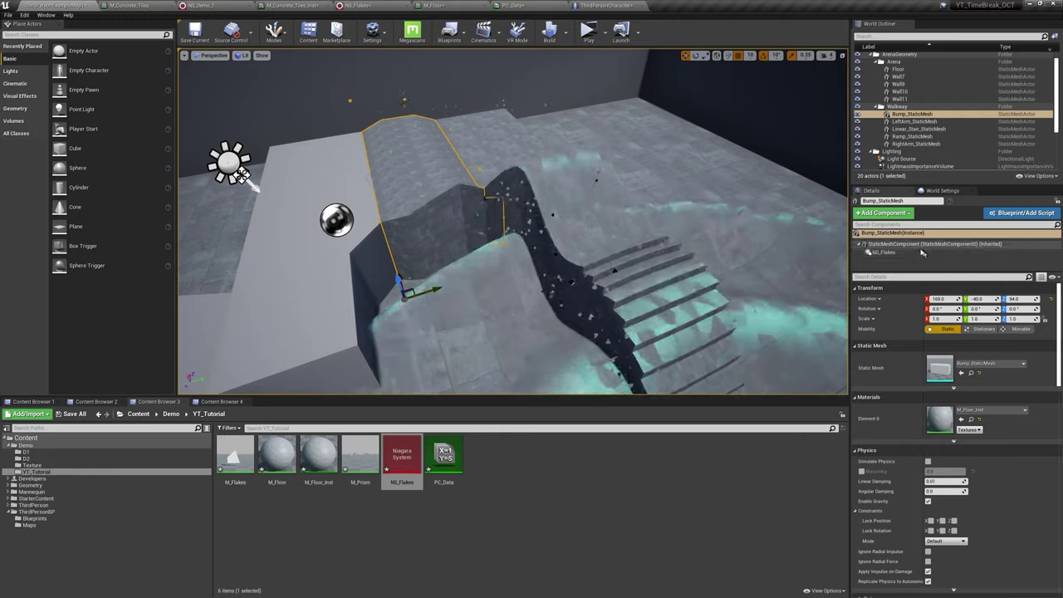
{"action": "left_click", "coordinate": [921, 244]}
{"action": "right_click_drag", "start_coordinate": [581, 249], "coordinate": [672, 232]}
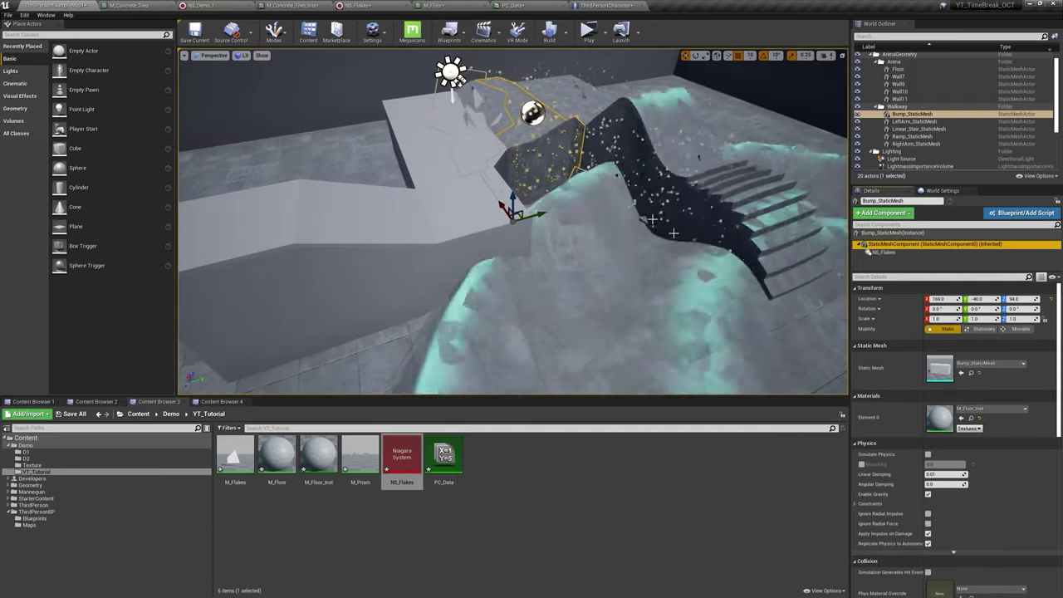
{"action": "left_click", "coordinate": [882, 252]}
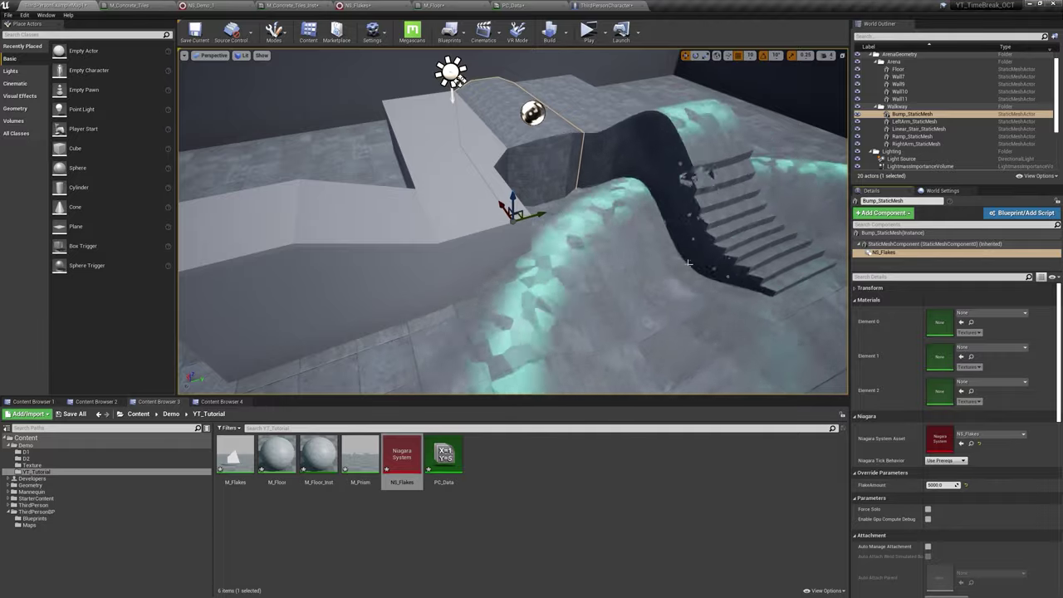
Step: Test-play the level, running the character around the stairs and arena
{"action": "left_click", "coordinate": [587, 32]}
{"action": "key", "text": "w"}
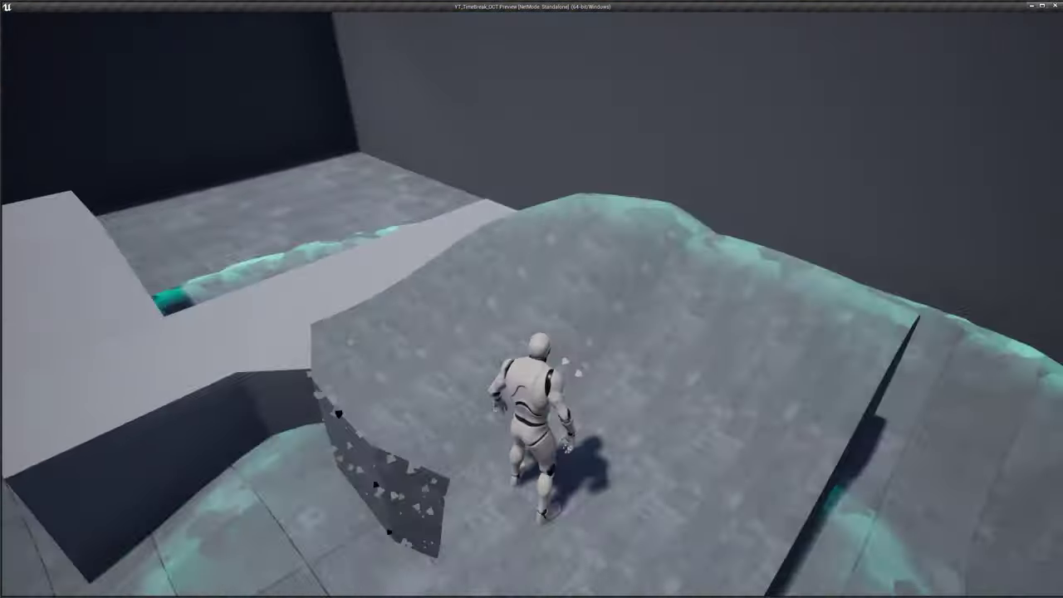
{"action": "key", "text": "d"}
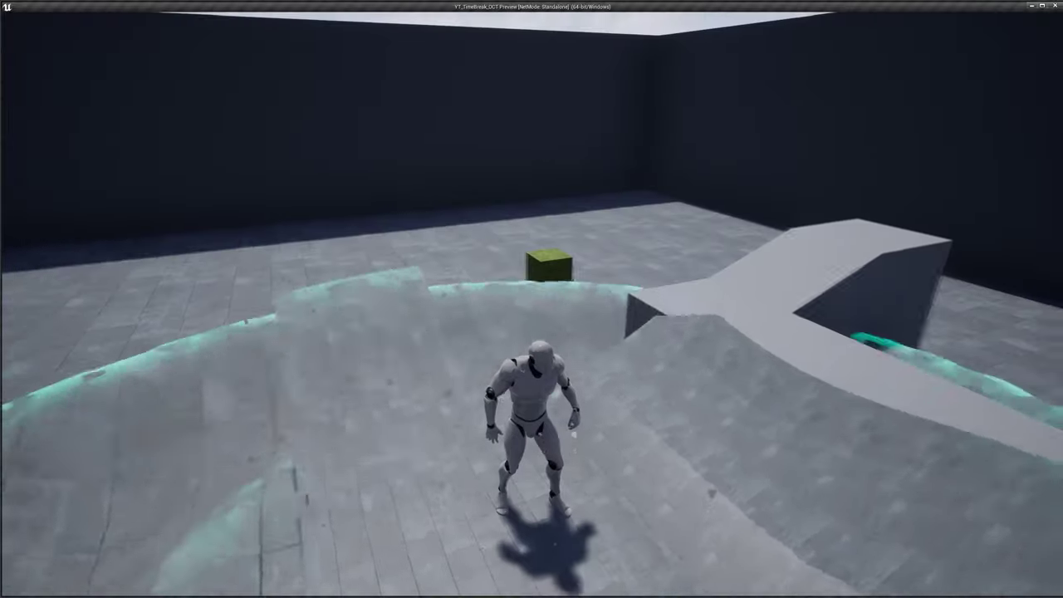
{"action": "key", "text": "a"}
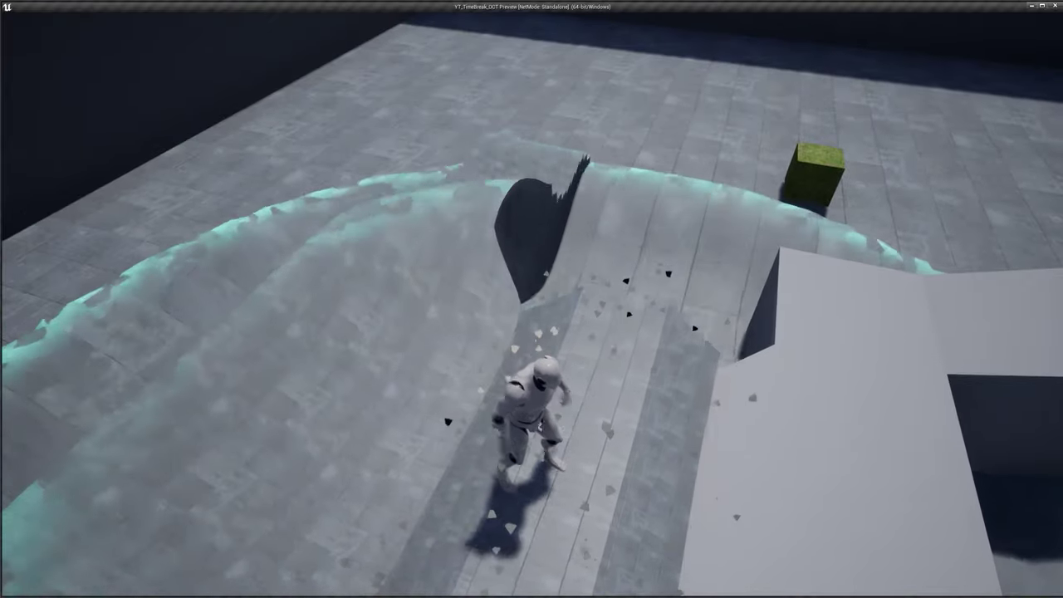
{"action": "key", "text": "d"}
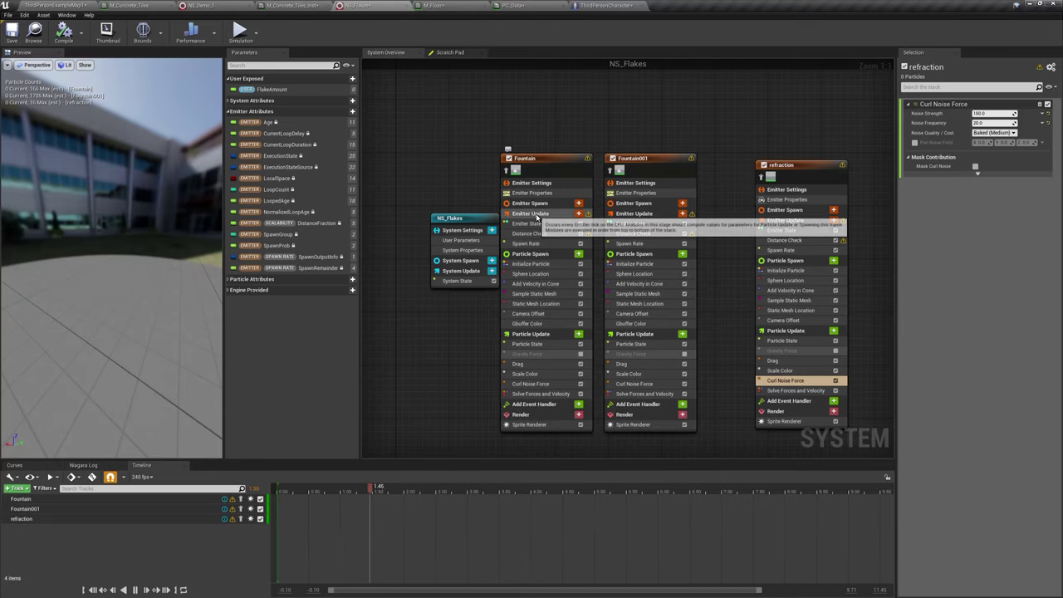
Step: Review the Fountain and Fountain001 emitter properties in NS_Flakes, then go back to ThirdPersonExampleMap
{"action": "left_click", "coordinate": [572, 193]}
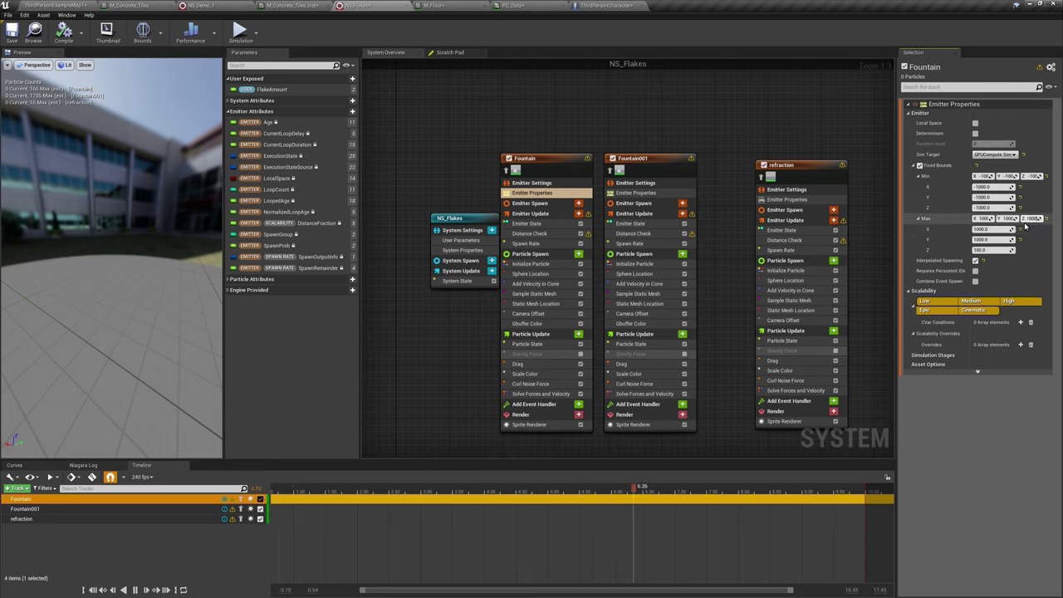
{"action": "left_click", "coordinate": [634, 193]}
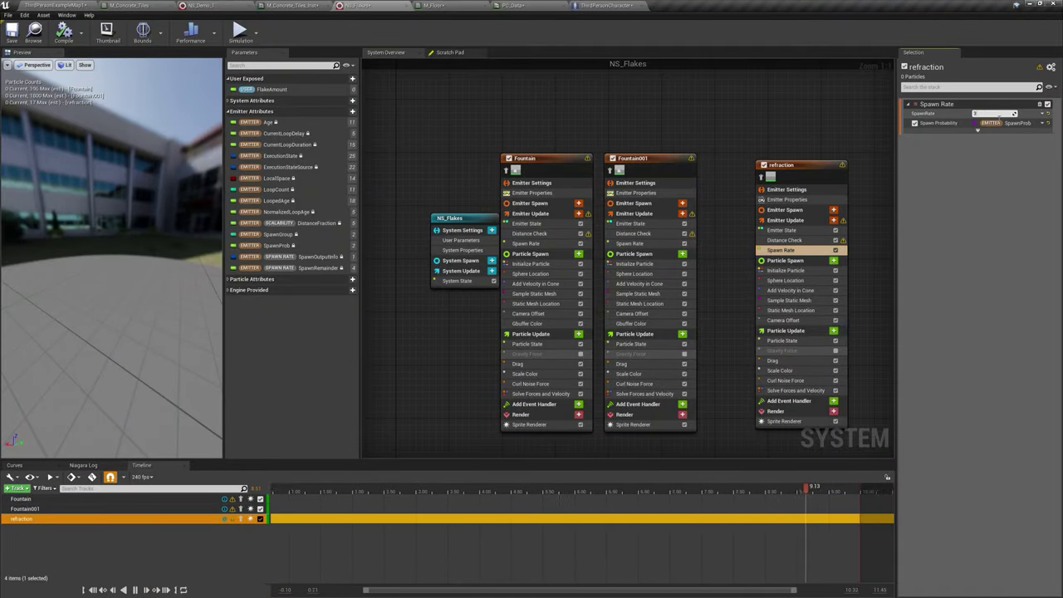
{"action": "left_click", "coordinate": [84, 4]}
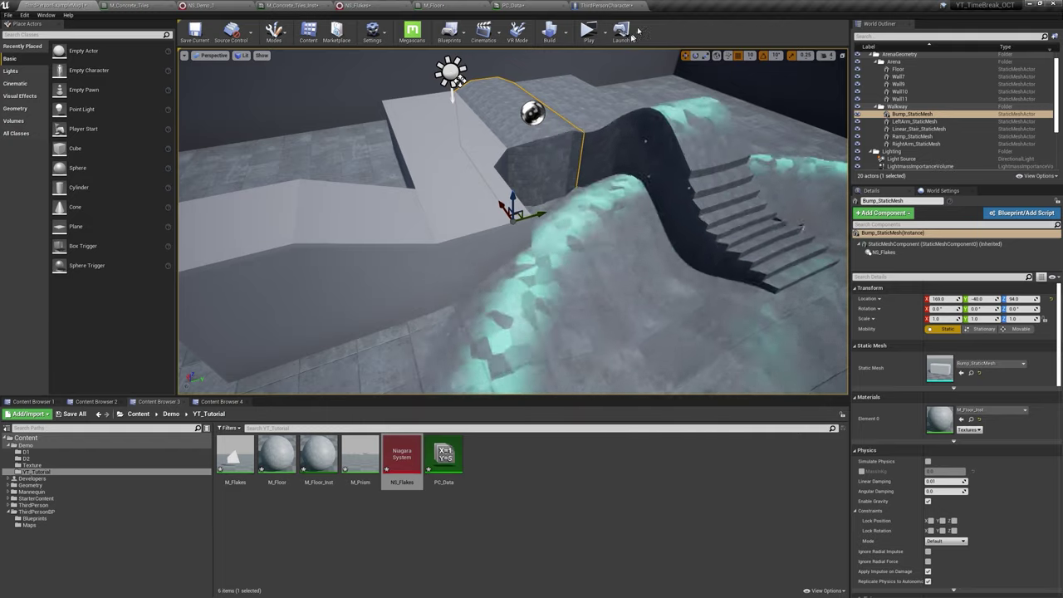
Step: Apply M_Floor_Inst to the bump mesh, add NS_Flakes to the ramp, and playtest toward the stairs
{"action": "left_click", "coordinate": [591, 32]}
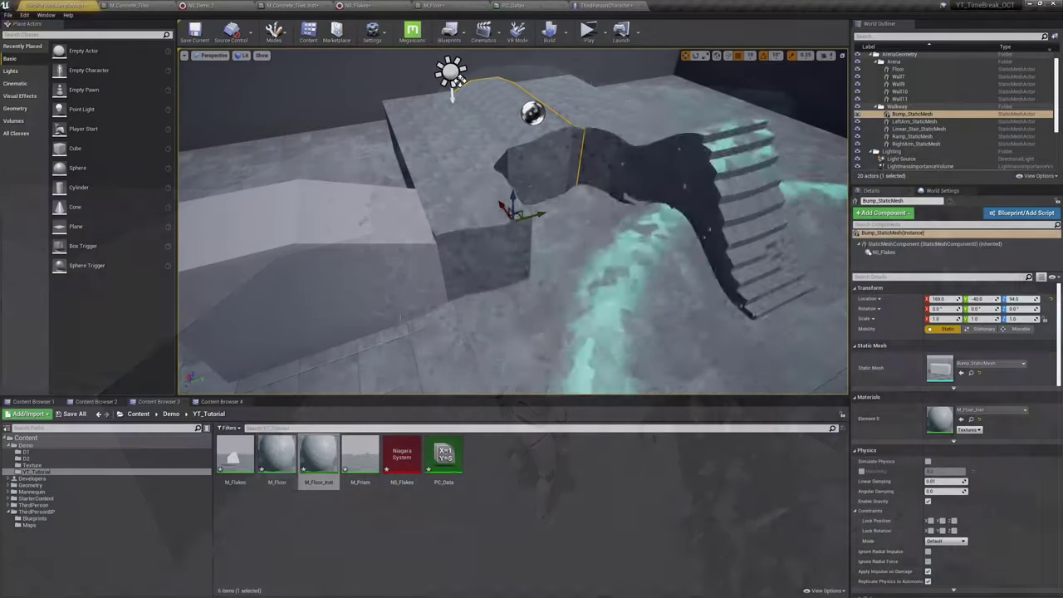
{"action": "left_click_drag", "start_coordinate": [344, 279], "coordinate": [345, 281]}
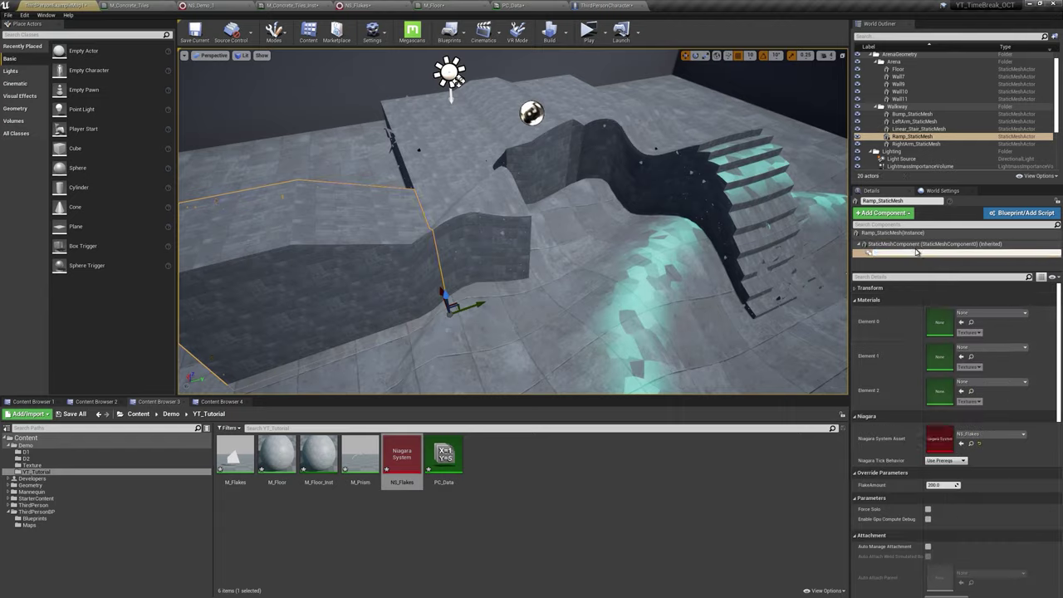
{"action": "left_click_drag", "start_coordinate": [916, 252], "coordinate": [916, 252]}
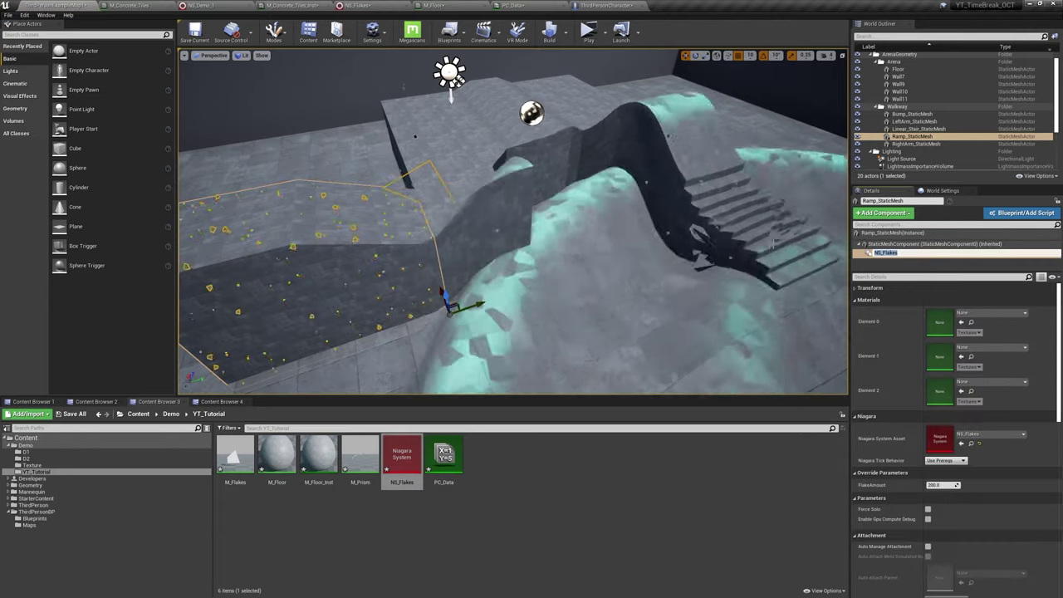
{"action": "left_click", "coordinate": [592, 37]}
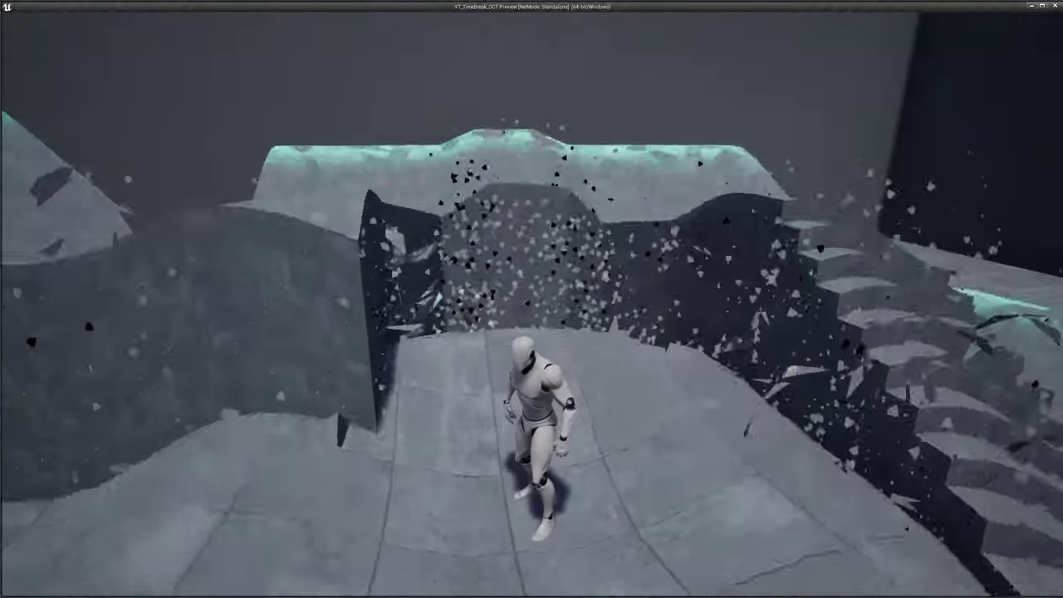
{"action": "key", "text": "w"}
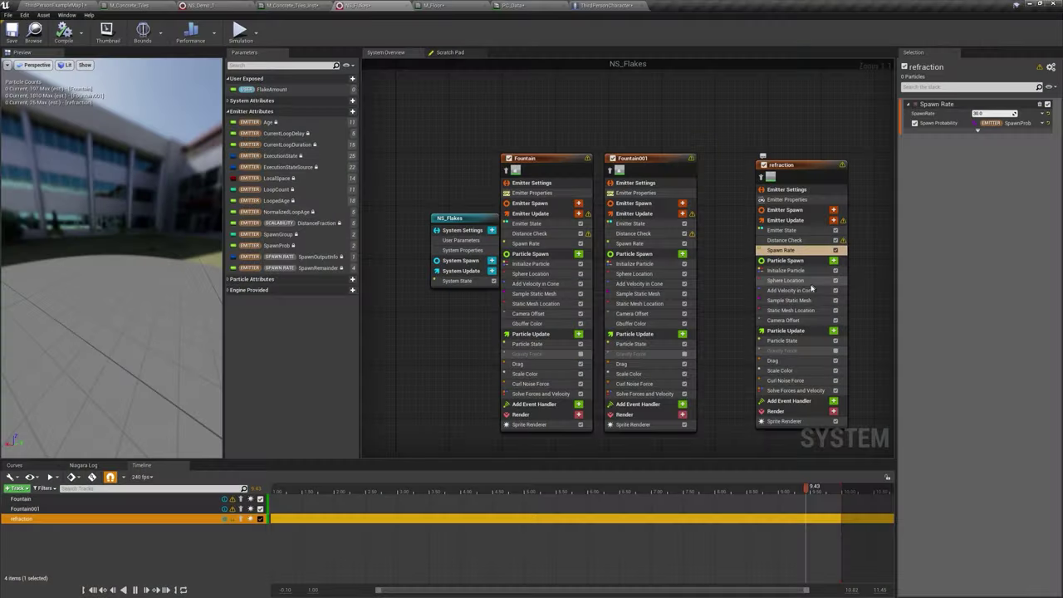
Step: Review the refraction emitter's Initialize Particle, Emitter State and Spawn Rate (now 10), then close the preview
{"action": "left_click", "coordinate": [801, 271]}
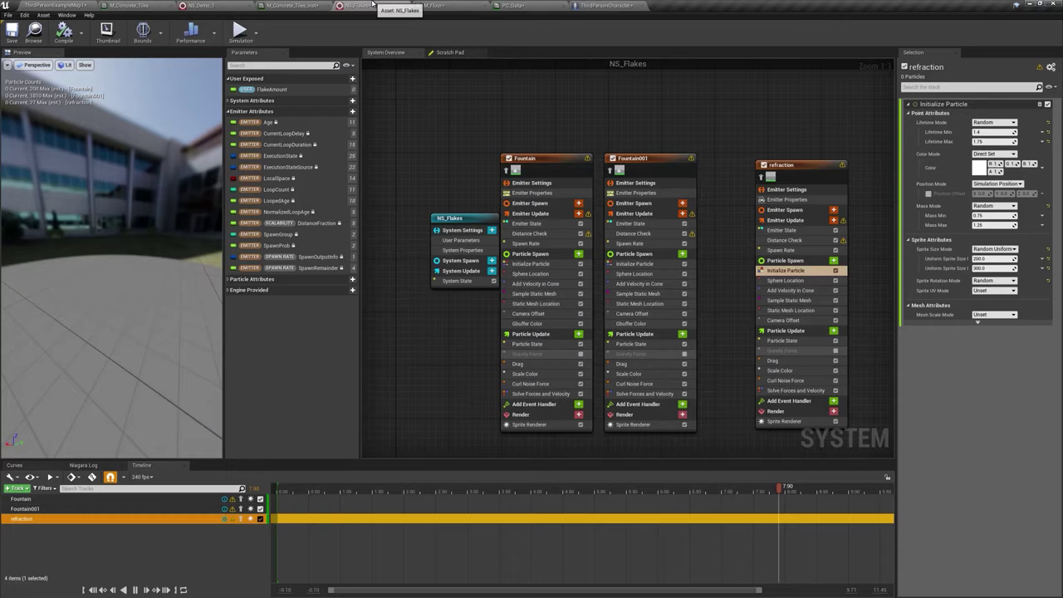
{"action": "left_click", "coordinate": [821, 229]}
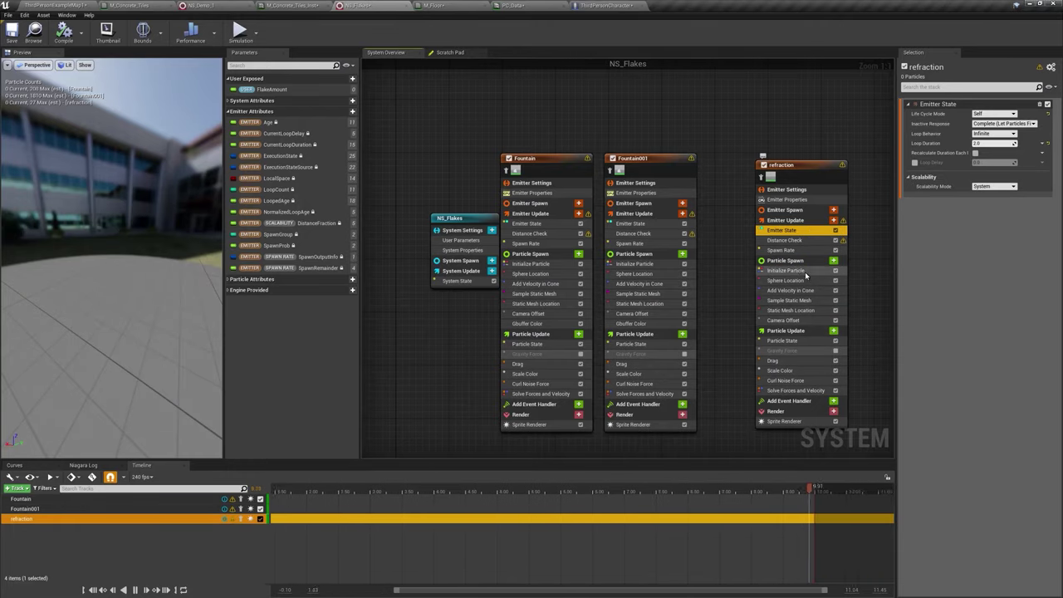
{"action": "left_click", "coordinate": [785, 250]}
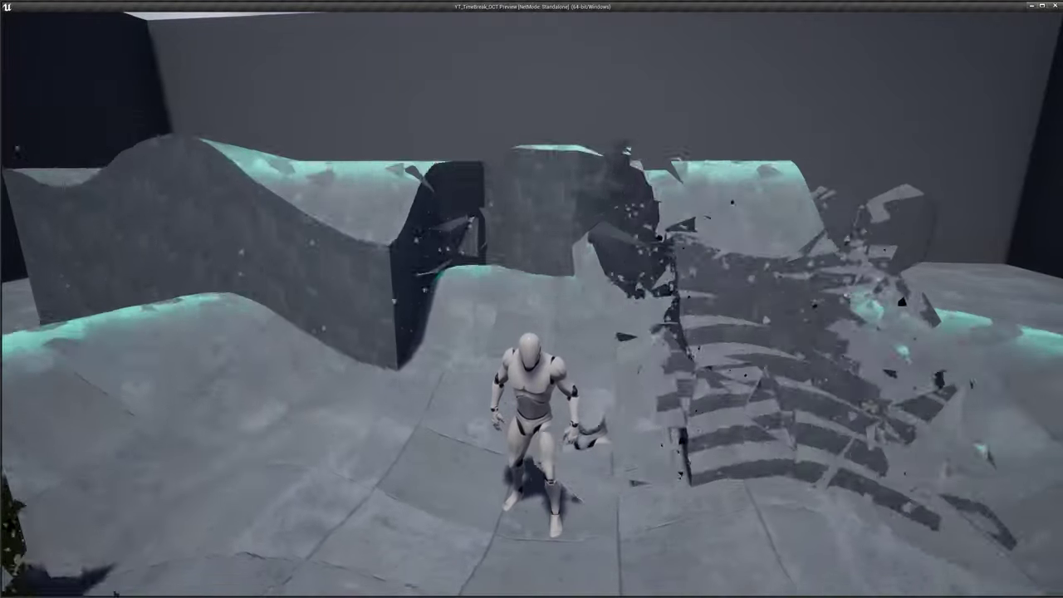
{"action": "key", "text": "Escape"}
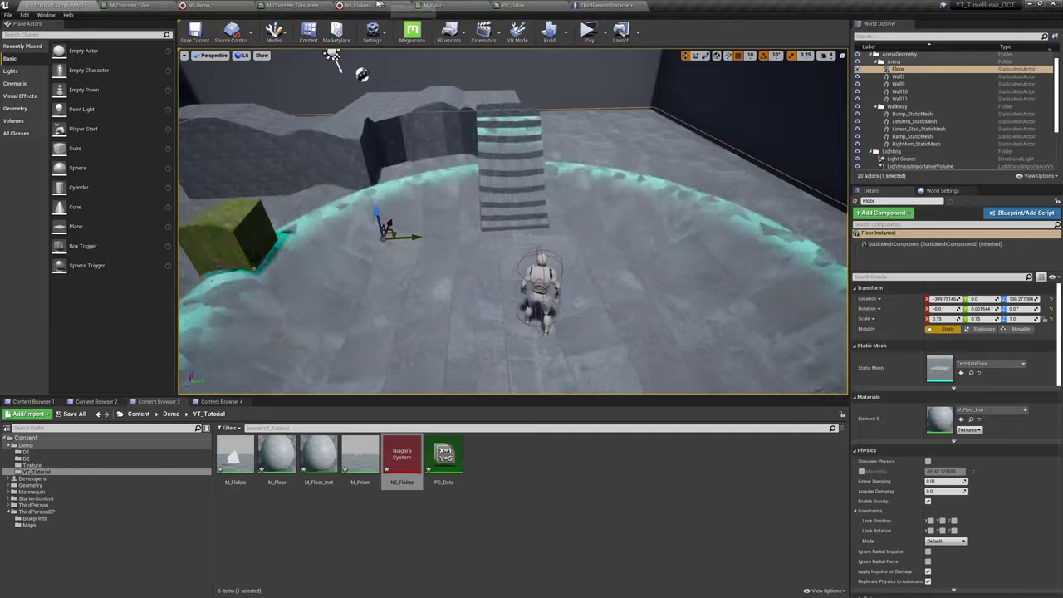
Step: Add a float user parameter RefSize and bind it to the refraction emitter's Uniform Sprite Size
{"action": "left_click", "coordinate": [362, 8]}
{"action": "left_click", "coordinate": [352, 78]}
{"action": "left_click", "coordinate": [352, 78]}
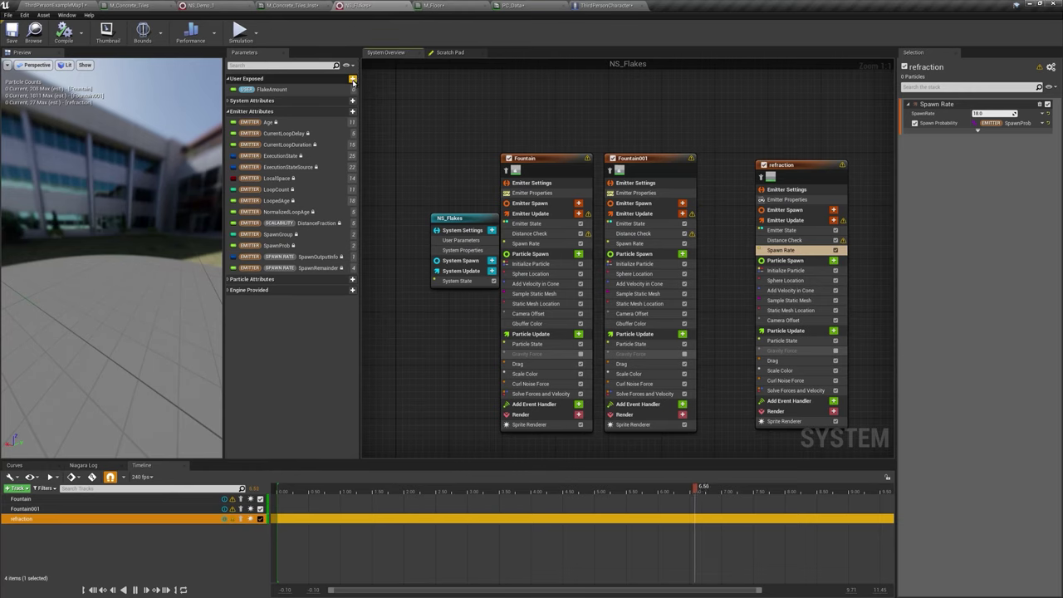
{"action": "left_click", "coordinate": [352, 78]}
{"action": "left_click", "coordinate": [370, 123]}
{"action": "type", "text": "RefSize"}
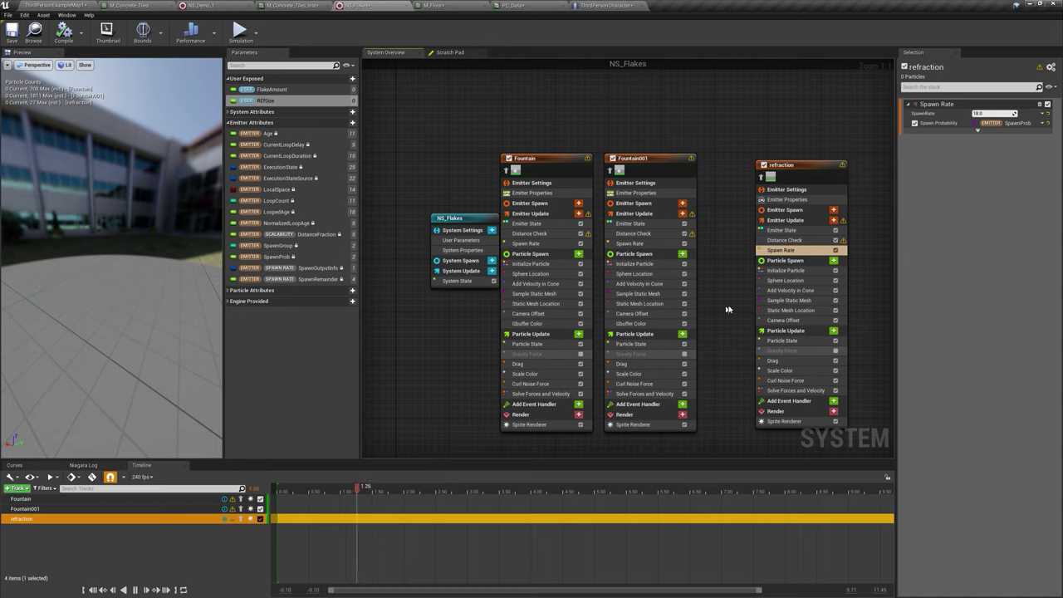
{"action": "left_click", "coordinate": [796, 271]}
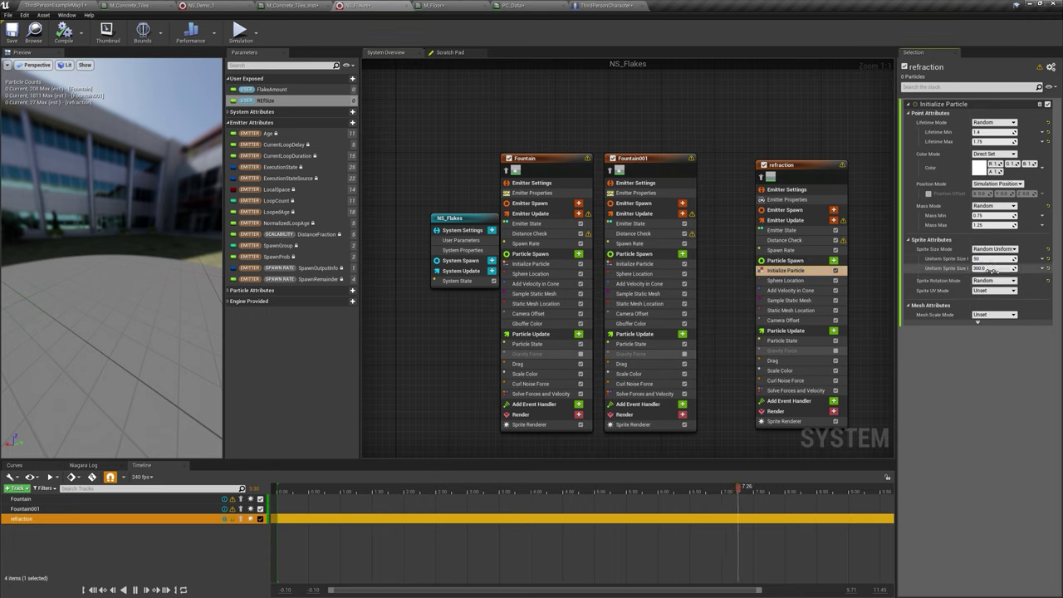
{"action": "left_click_drag", "start_coordinate": [283, 101], "coordinate": [969, 264]}
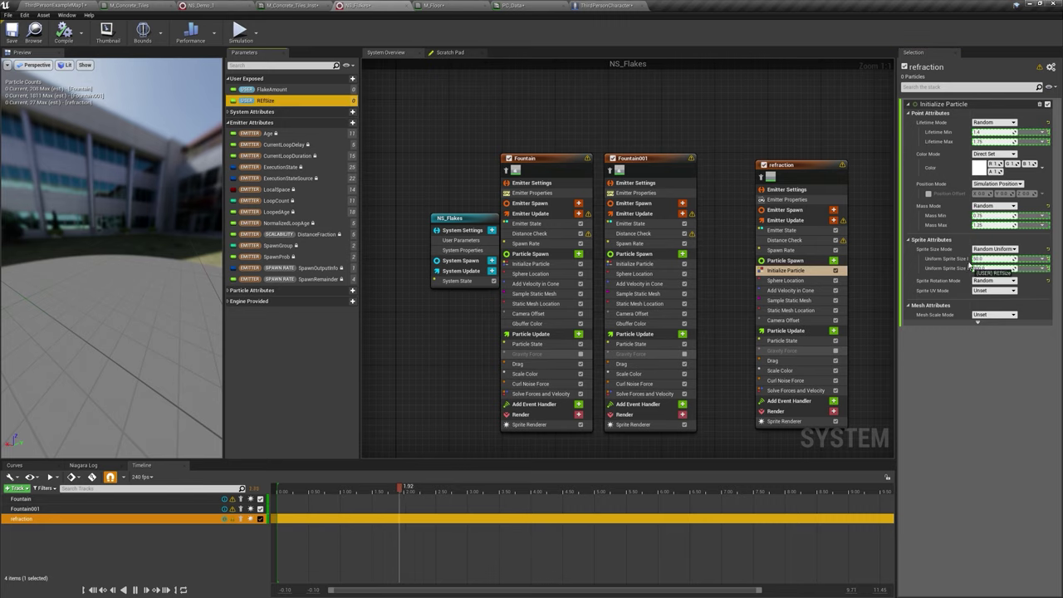
Step: Set RefSize's default value to 300 in the NS_Flakes user parameters
{"action": "left_click", "coordinate": [487, 250]}
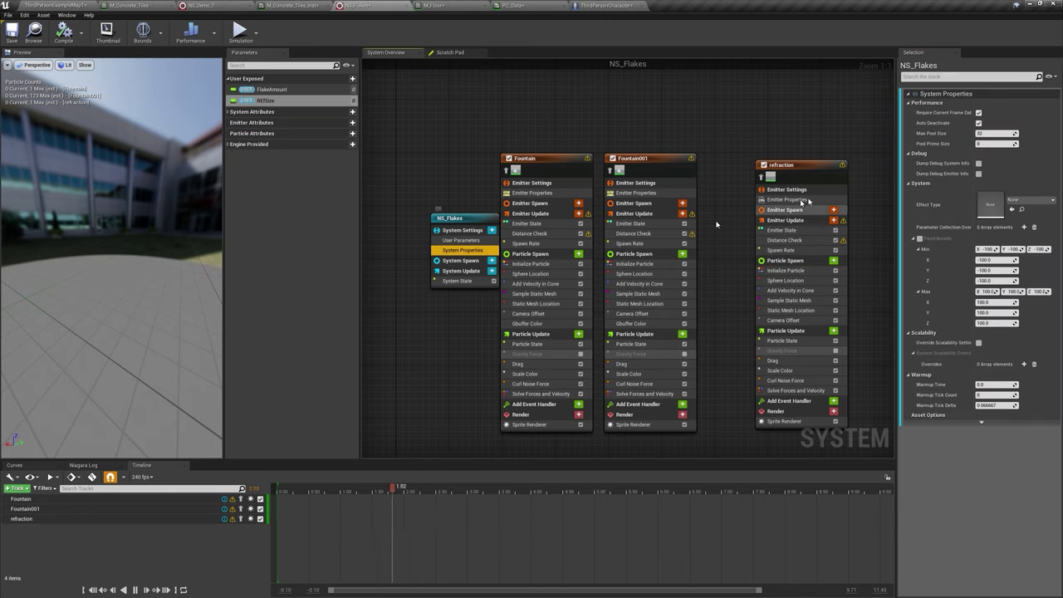
{"action": "left_click", "coordinate": [452, 241]}
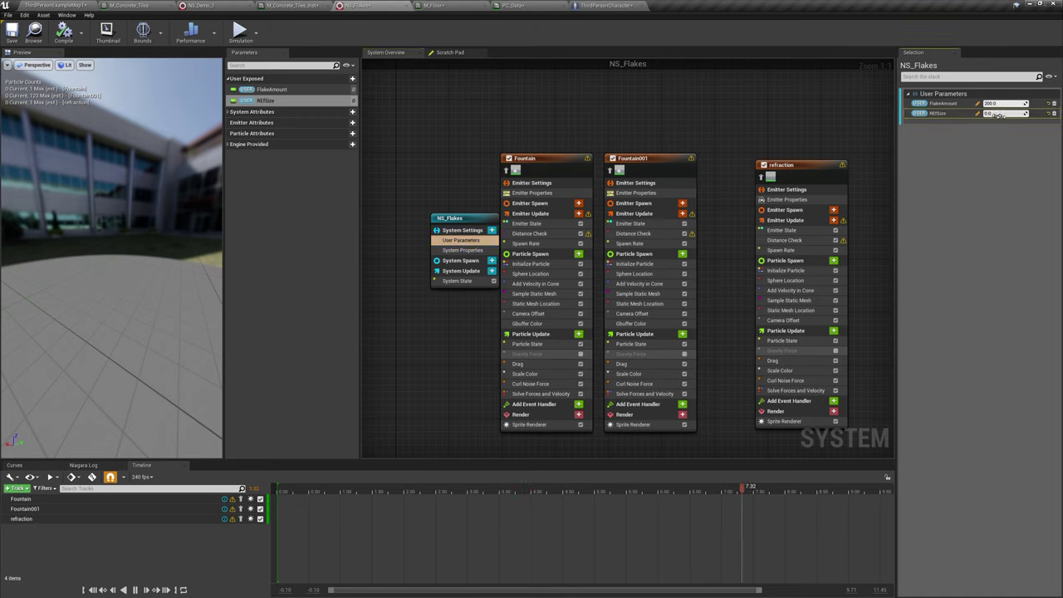
{"action": "type", "text": "00"}
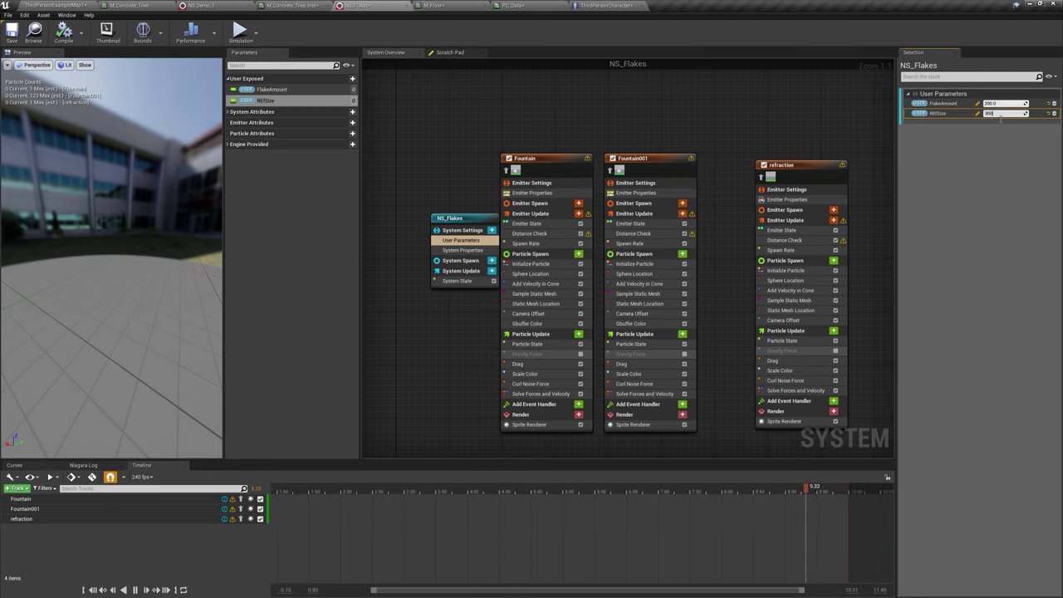
{"action": "left_click", "coordinate": [50, 4]}
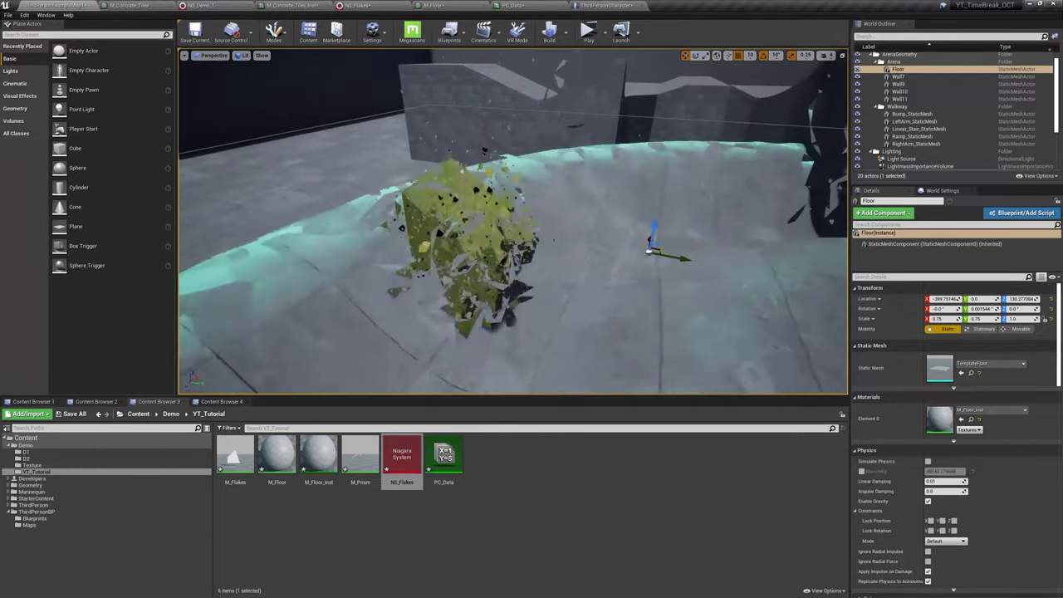
Step: Set the NS_Flakes RefSize to 100 on the Cube and 600 on Linear_Stair_StaticMesh
{"action": "left_click", "coordinate": [465, 241]}
{"action": "left_click", "coordinate": [883, 252]}
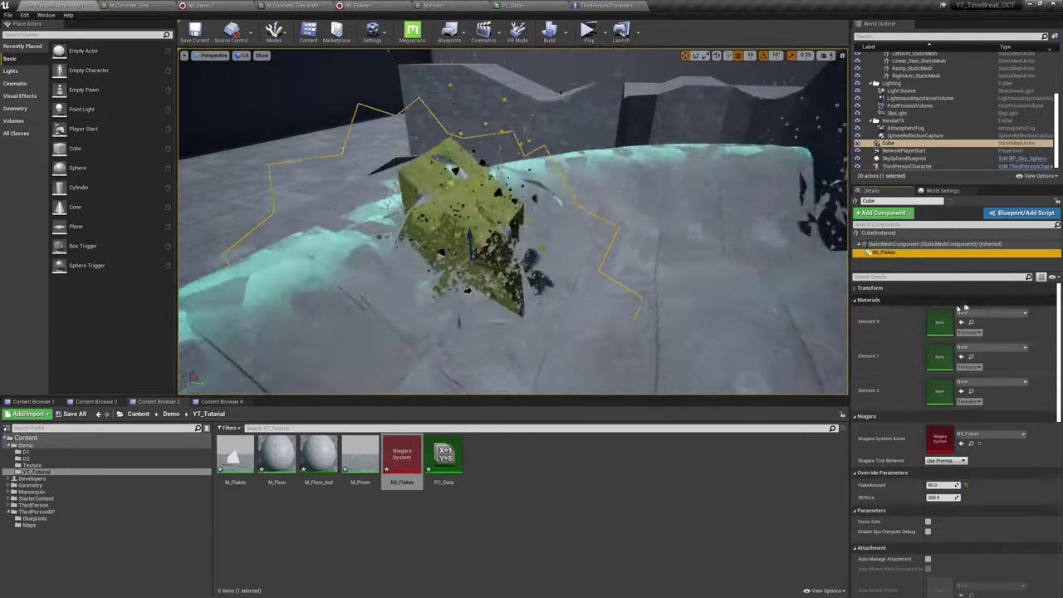
{"action": "left_click", "coordinate": [943, 496]}
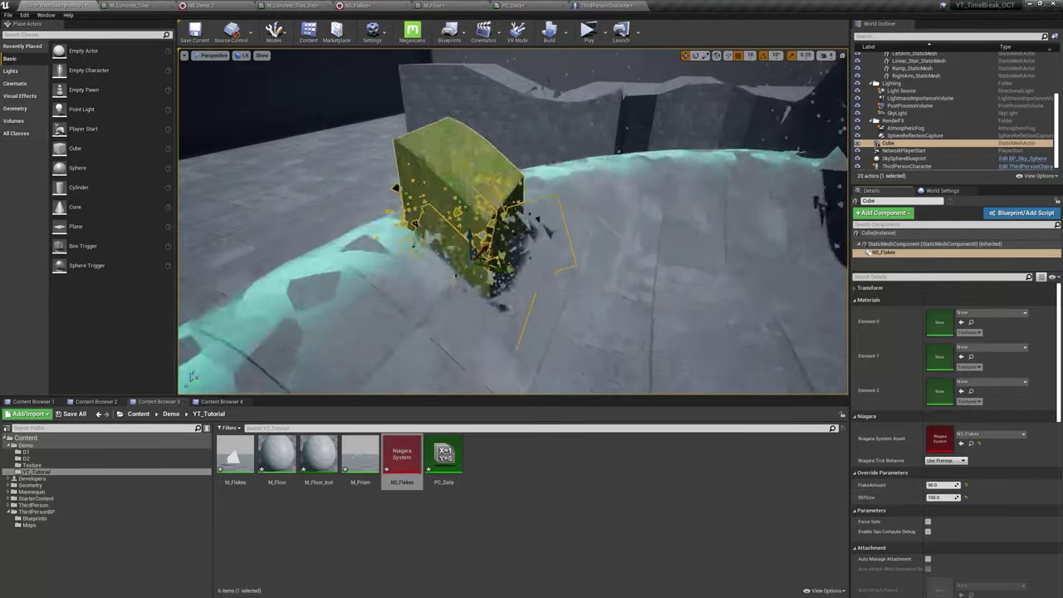
{"action": "mouse_move", "coordinate": [707, 152]}
{"action": "right_mouse_down"}
{"action": "mouse_move", "coordinate": [772, 193]}
{"action": "mouse_move", "coordinate": [796, 176]}
{"action": "right_mouse_up"}
{"action": "left_click", "coordinate": [749, 148]}
{"action": "left_click", "coordinate": [883, 252]}
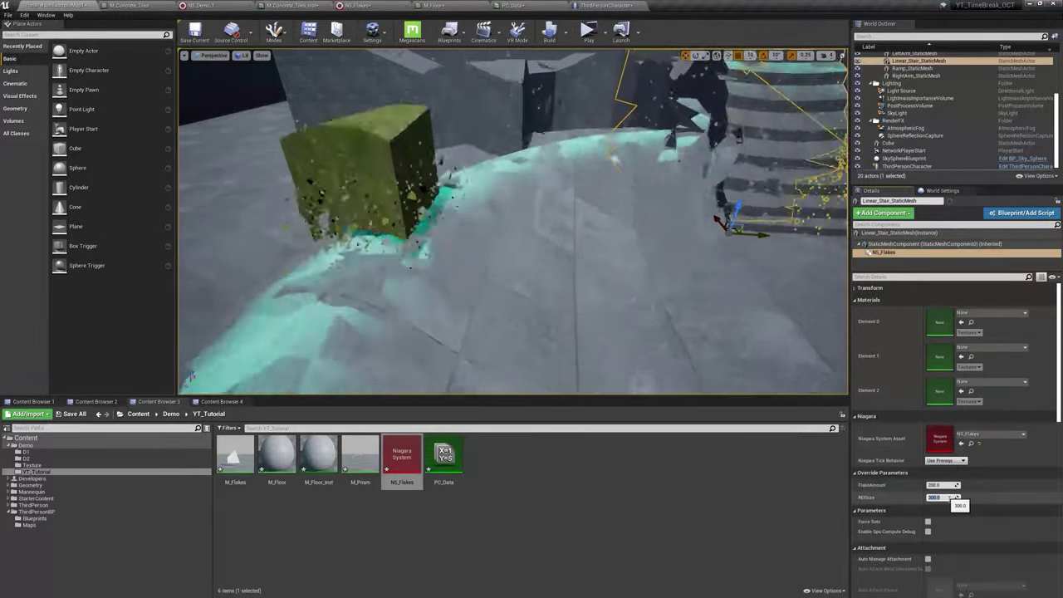
{"action": "key", "text": "Return"}
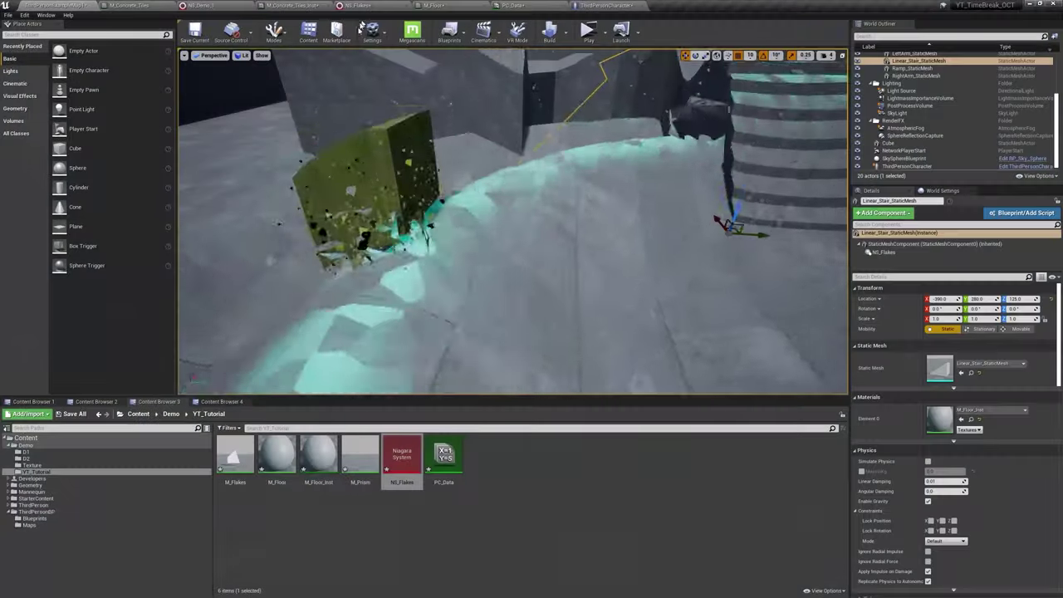
Step: Check Fountain001's Spawn Rate in the NS_Flakes system, then go back to the level
{"action": "left_click", "coordinate": [357, 5]}
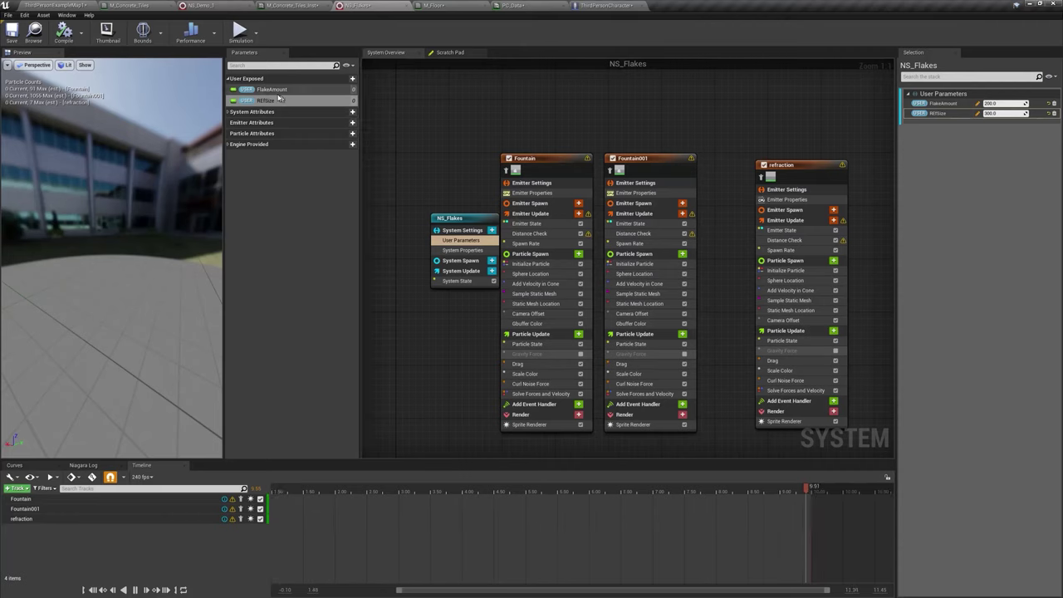
{"action": "left_click", "coordinate": [629, 243]}
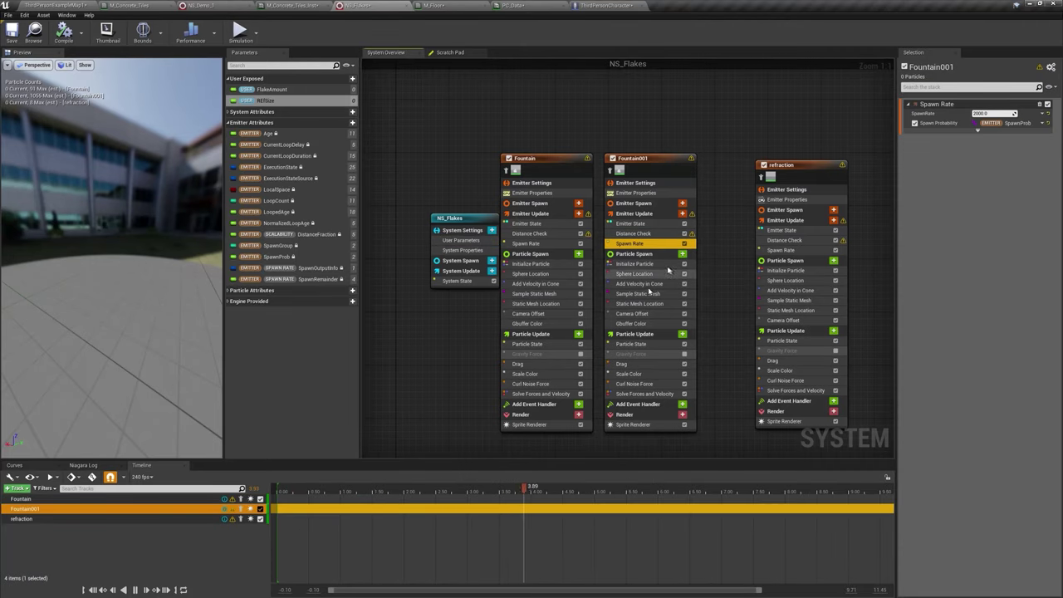
{"action": "left_click", "coordinate": [75, 5]}
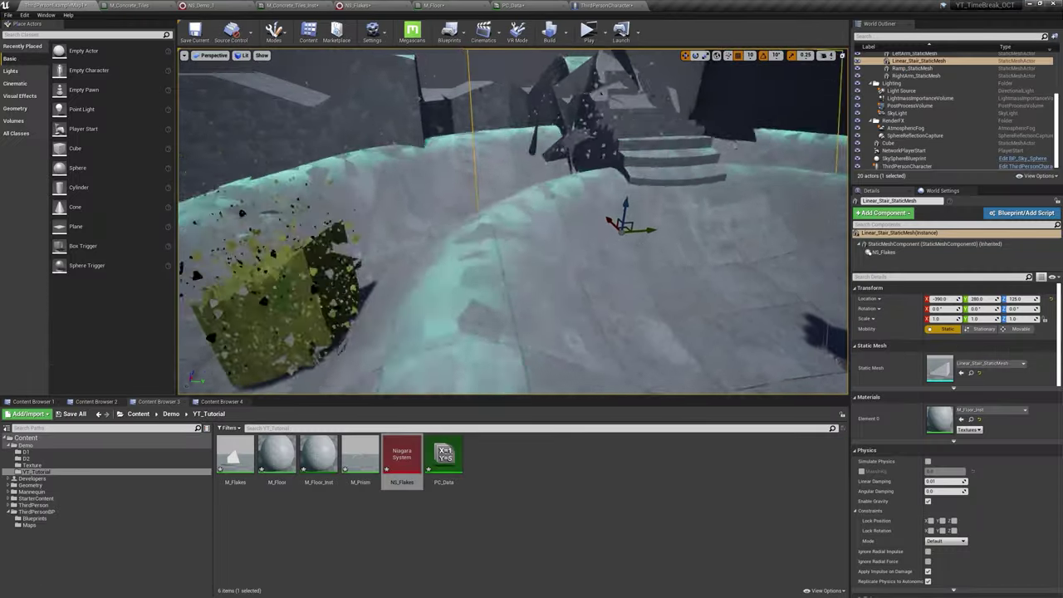
Step: Create an Actor-based Blueprint named BP_Time and open it in the Blueprint editor
{"action": "right_click", "coordinate": [504, 472]}
{"action": "left_click", "coordinate": [539, 274]}
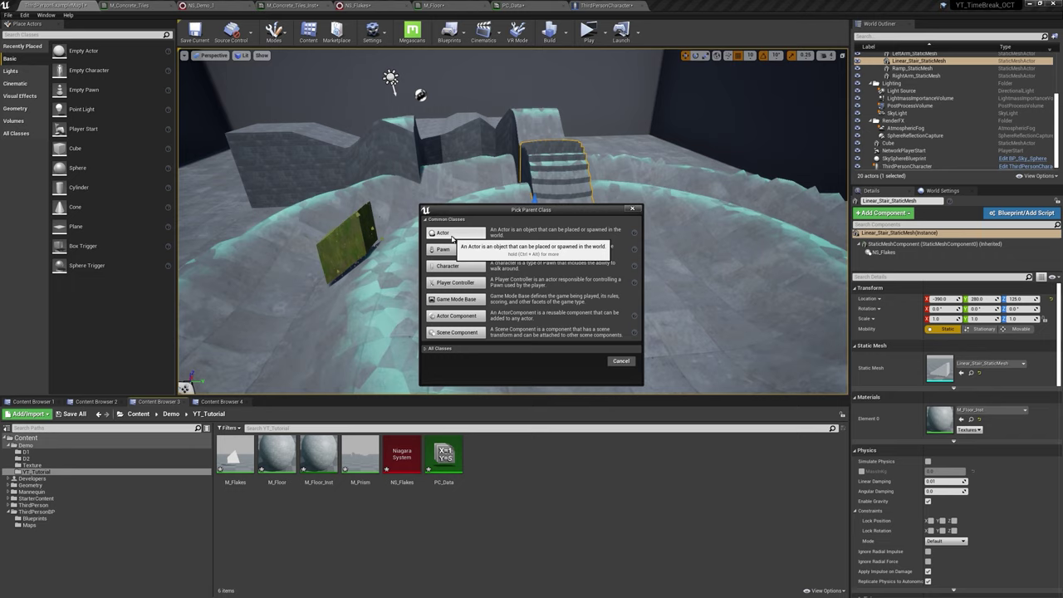
{"action": "left_click", "coordinate": [451, 233]}
{"action": "type", "text": "BP_"}
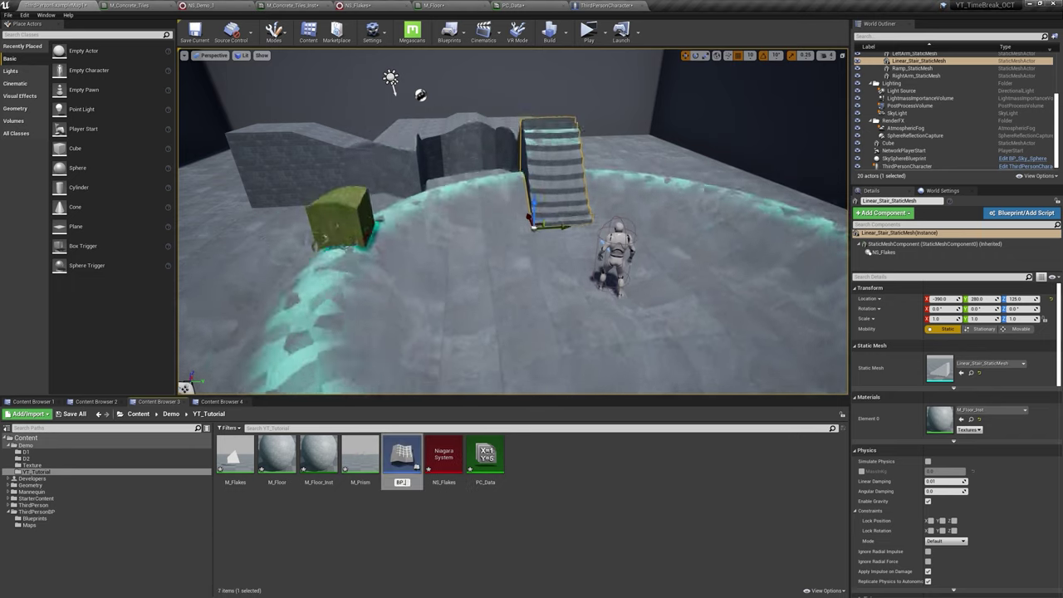
{"action": "type", "text": "Time"}
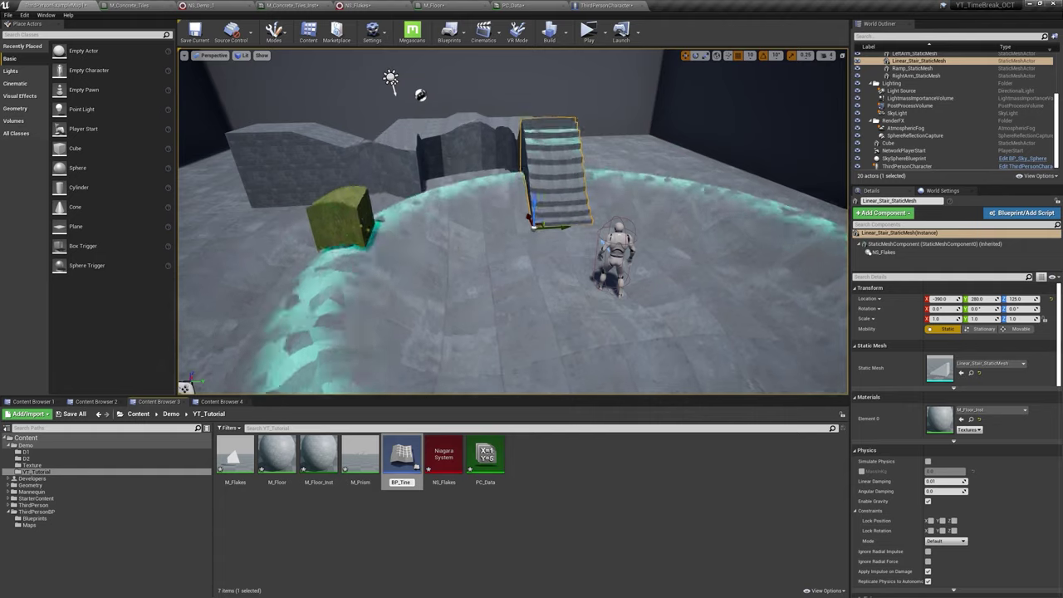
{"action": "key", "text": "Return"}
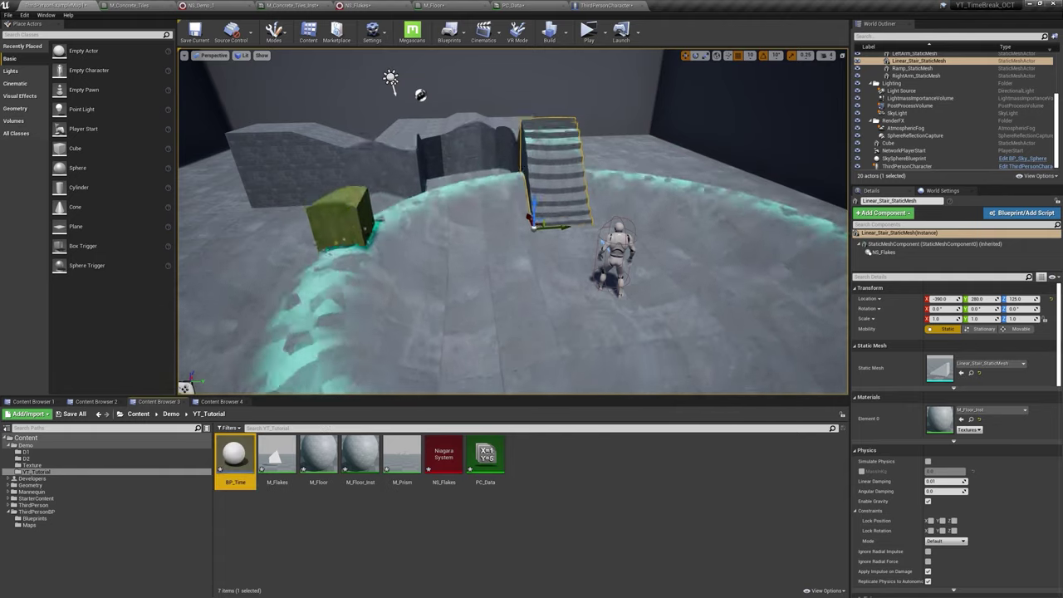
{"action": "double_click", "coordinate": [244, 461]}
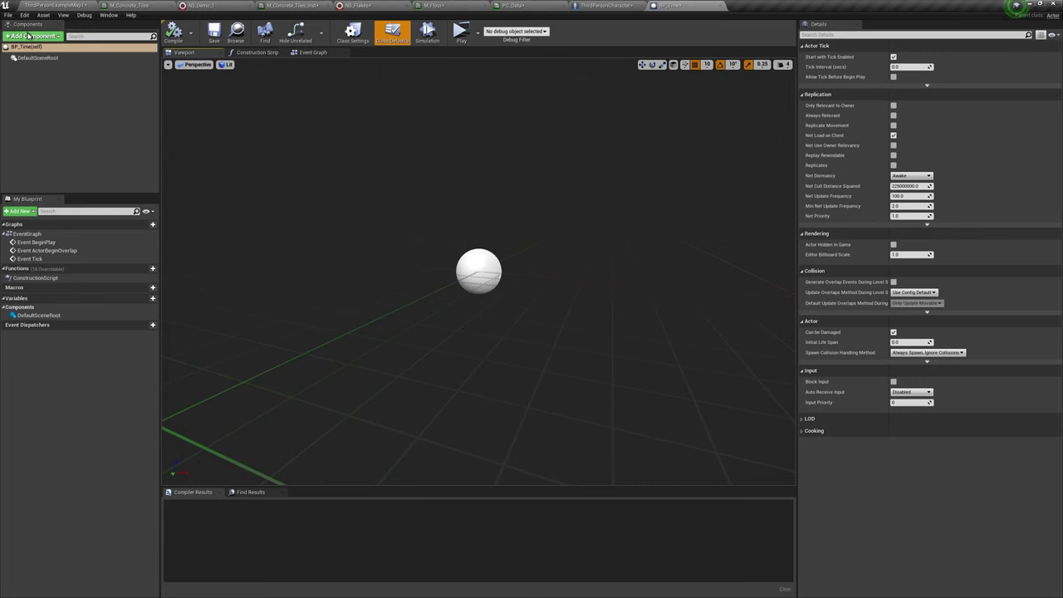
Step: Add a Particle System component to BP_Time using the P_Fire template
{"action": "left_click", "coordinate": [27, 36]}
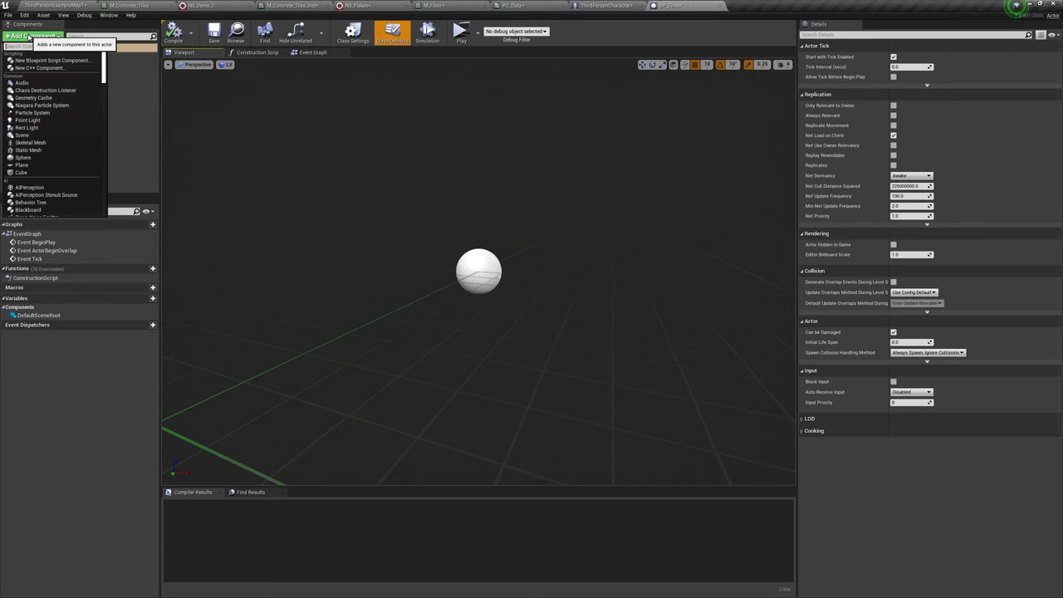
{"action": "type", "text": "par"}
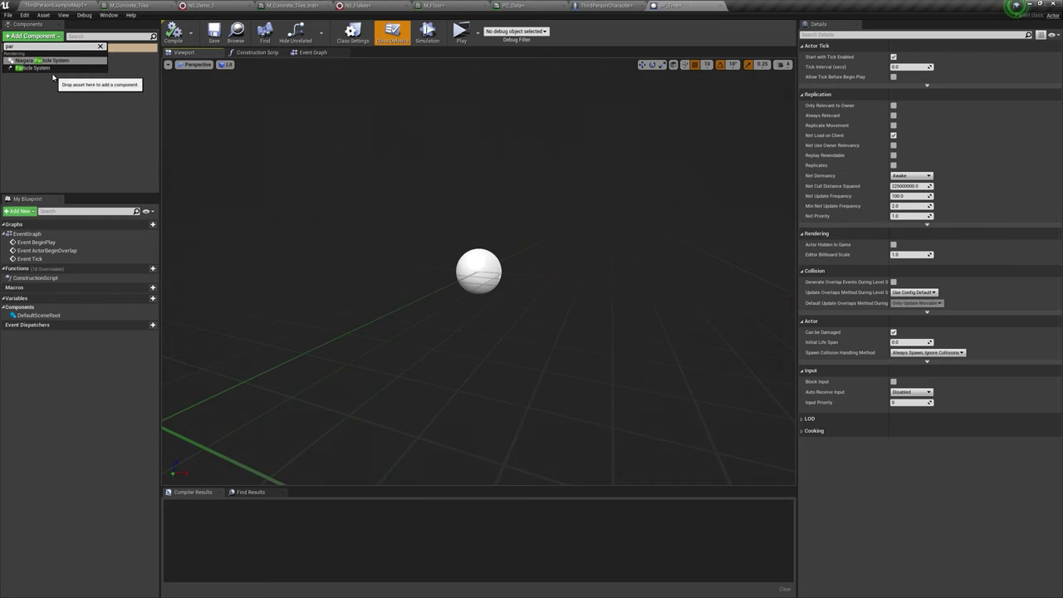
{"action": "left_click", "coordinate": [48, 69]}
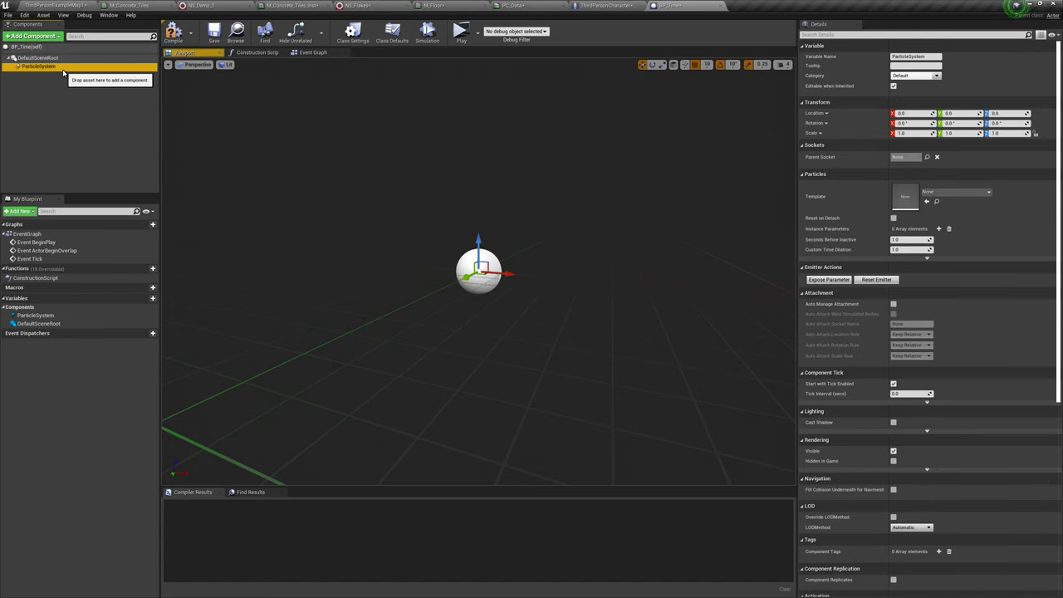
{"action": "left_click", "coordinate": [963, 191]}
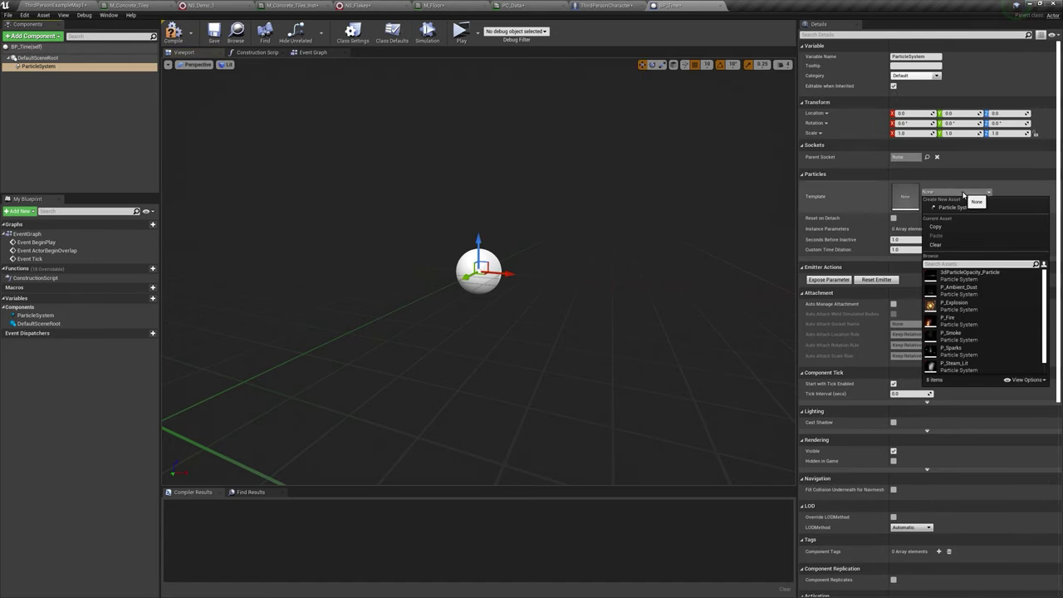
{"action": "left_click", "coordinate": [969, 319]}
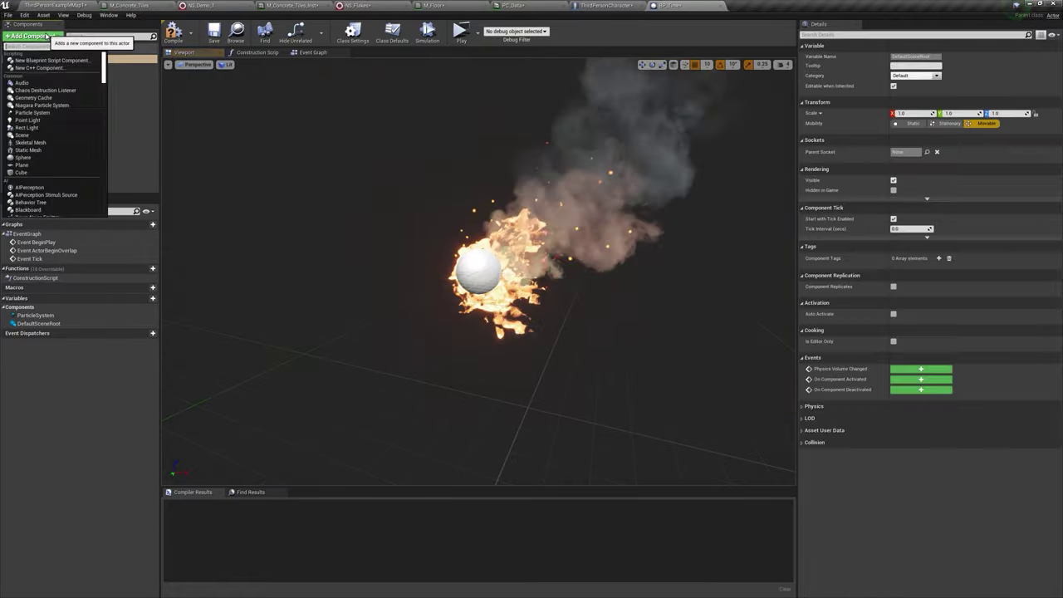
Step: Add a Sphere Collision component and enlarge its Sphere Radius
{"action": "type", "text": "sphere"}
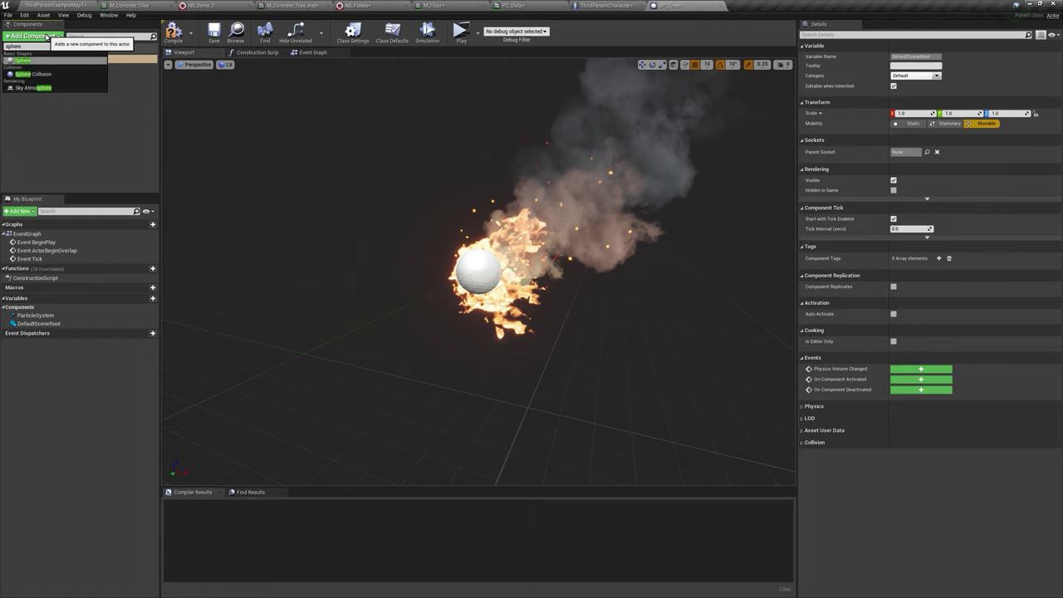
{"action": "left_click", "coordinate": [79, 74]}
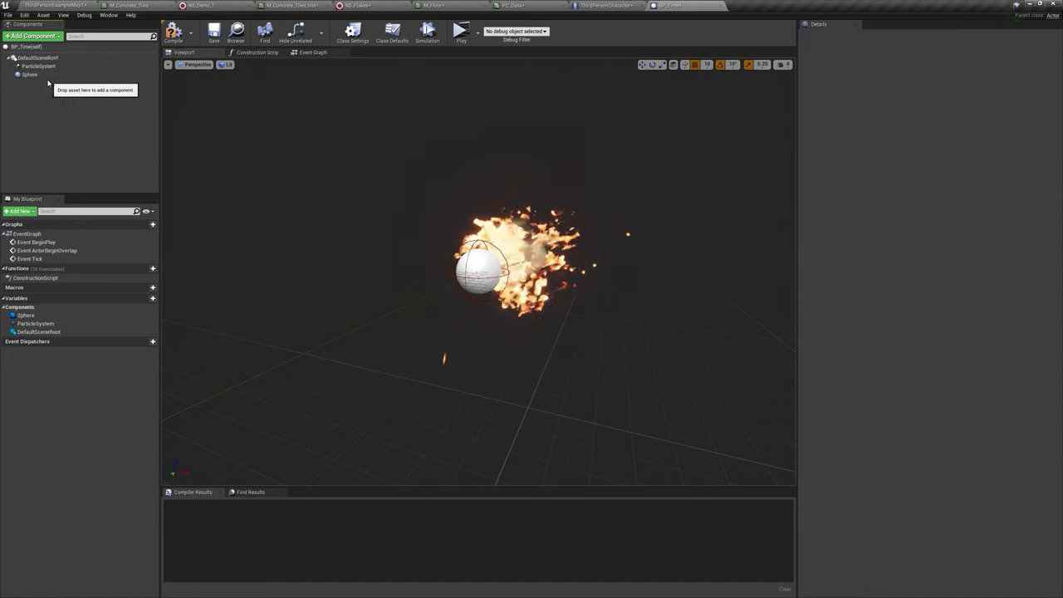
{"action": "left_click_drag", "start_coordinate": [911, 201], "coordinate": [921, 200]}
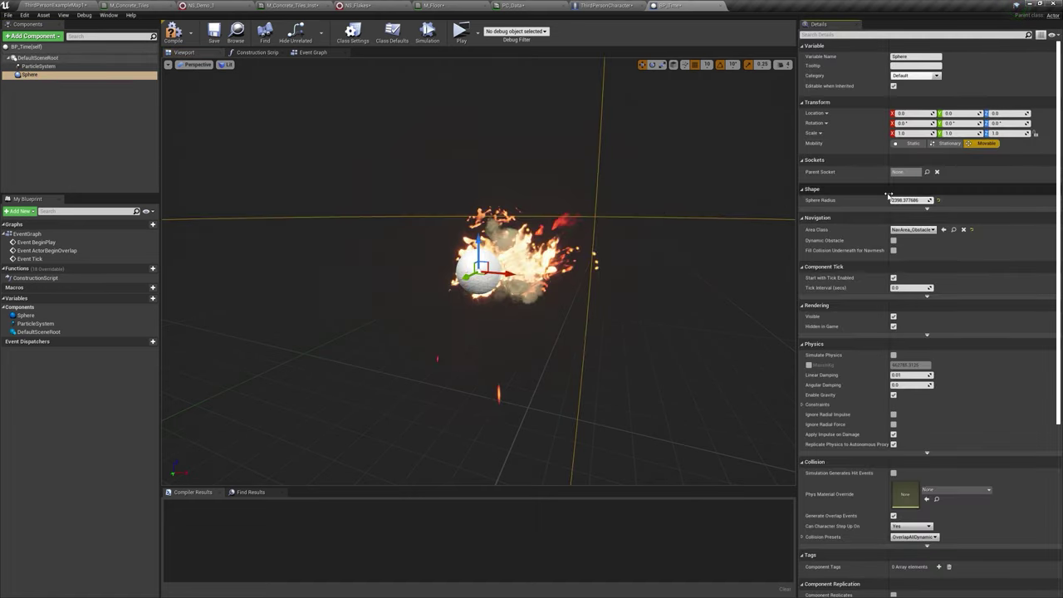
{"action": "scroll", "coordinate": [531, 226], "scroll_direction": "down", "scroll_amount": 3}
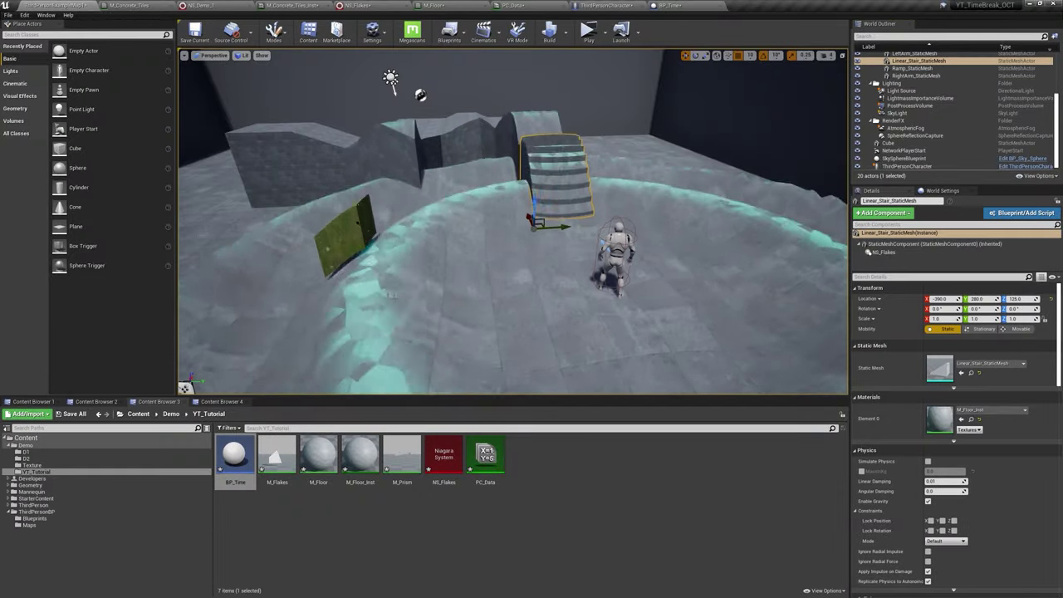
Step: Place BP_Time in the level beside the yellow-green cube and frame the fire in view
{"action": "left_click_drag", "start_coordinate": [239, 455], "coordinate": [437, 277]}
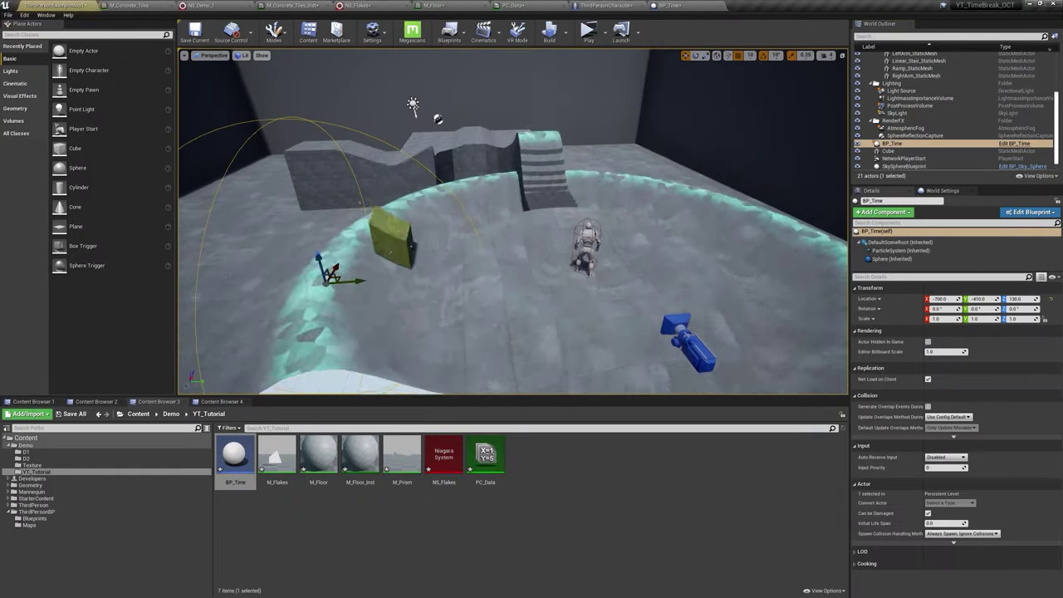
{"action": "key", "text": "f"}
{"action": "left_click_drag", "start_coordinate": [528, 181], "coordinate": [465, 191], "text": "alt"}
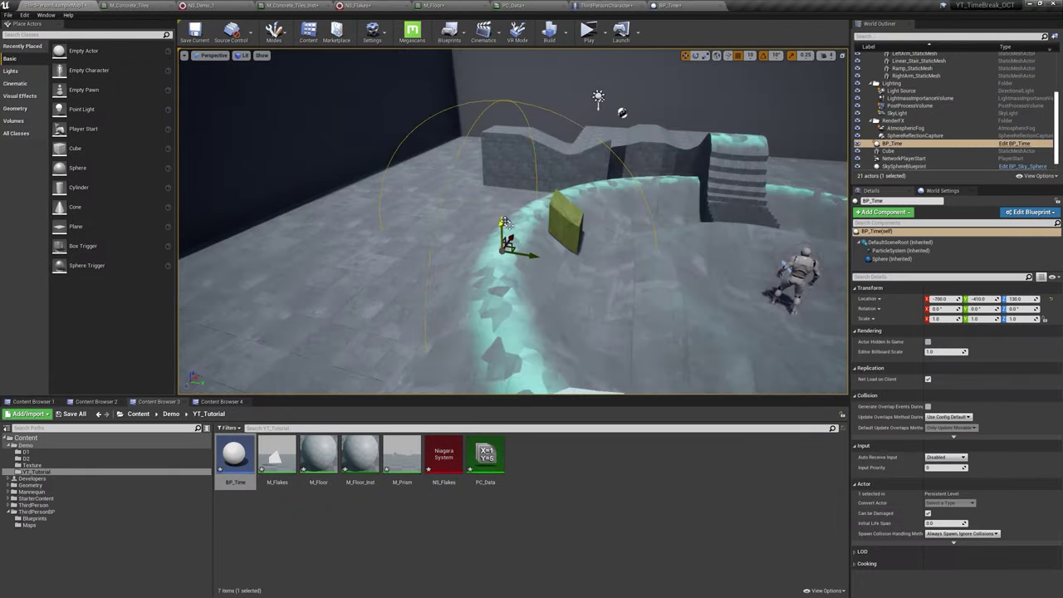
{"action": "mouse_move", "coordinate": [482, 308]}
{"action": "left_mouse_down", "text": "alt"}
{"action": "mouse_move", "coordinate": [528, 226]}
{"action": "mouse_move", "coordinate": [479, 176]}
{"action": "left_mouse_up", "text": "alt"}
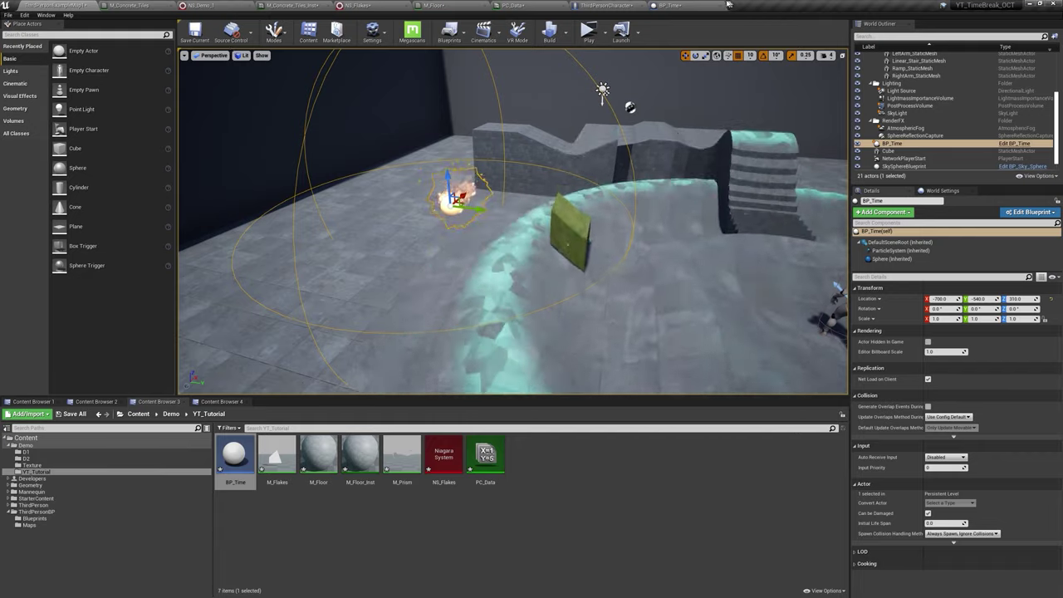
Step: Add the Sphere's On Component Begin Overlap event feeding a Cast To ThirdPerson_AnimBP node
{"action": "double_click", "coordinate": [477, 193]}
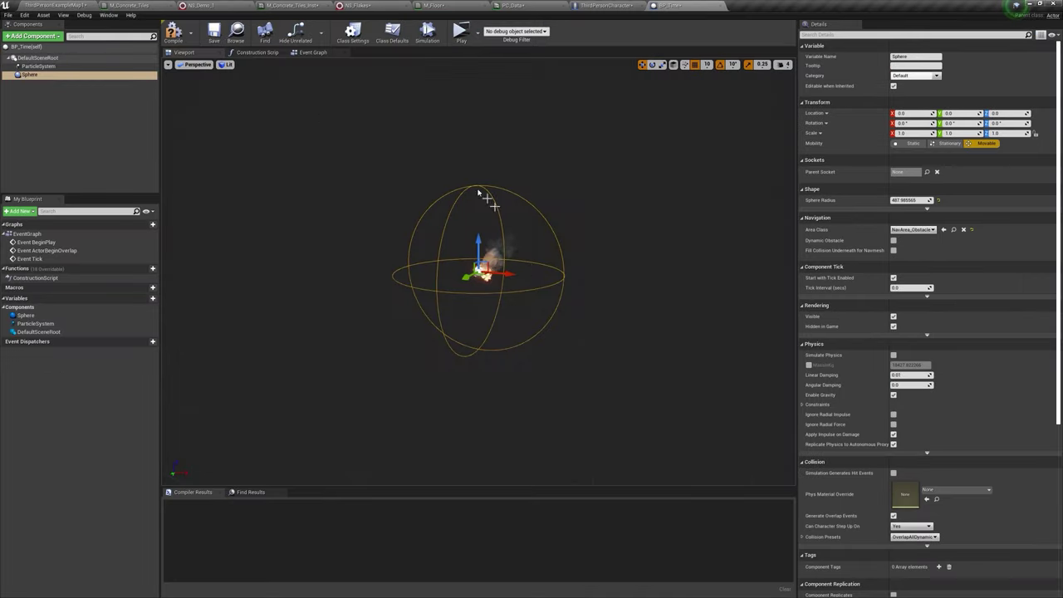
{"action": "left_click", "coordinate": [320, 56]}
{"action": "left_click", "coordinate": [88, 134]}
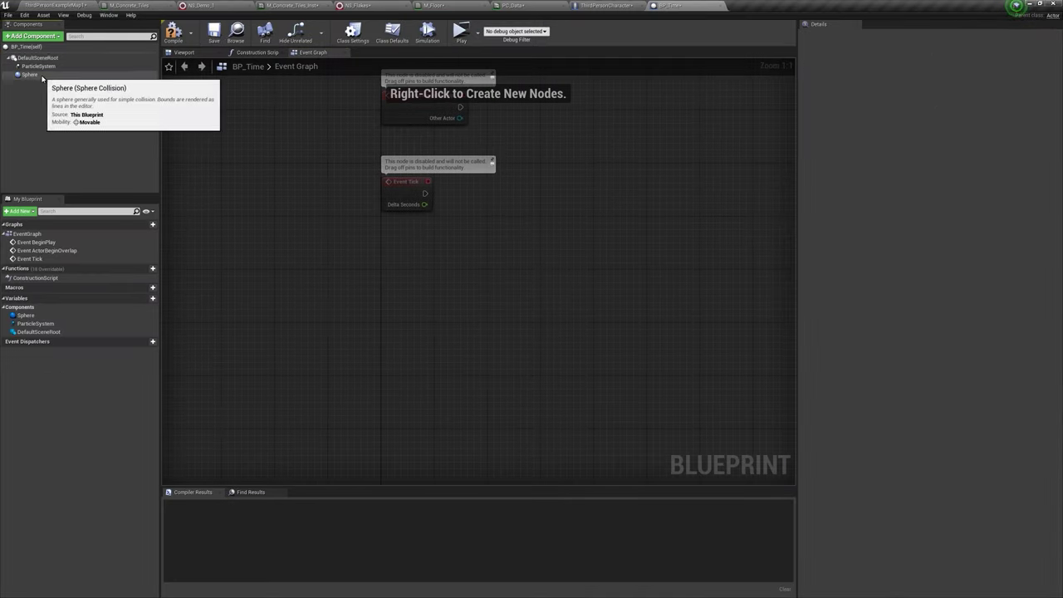
{"action": "left_click", "coordinate": [29, 75]}
{"action": "scroll", "coordinate": [840, 410], "scroll_direction": "down", "scroll_amount": 8}
{"action": "scroll", "coordinate": [840, 410], "scroll_direction": "down", "scroll_amount": 2}
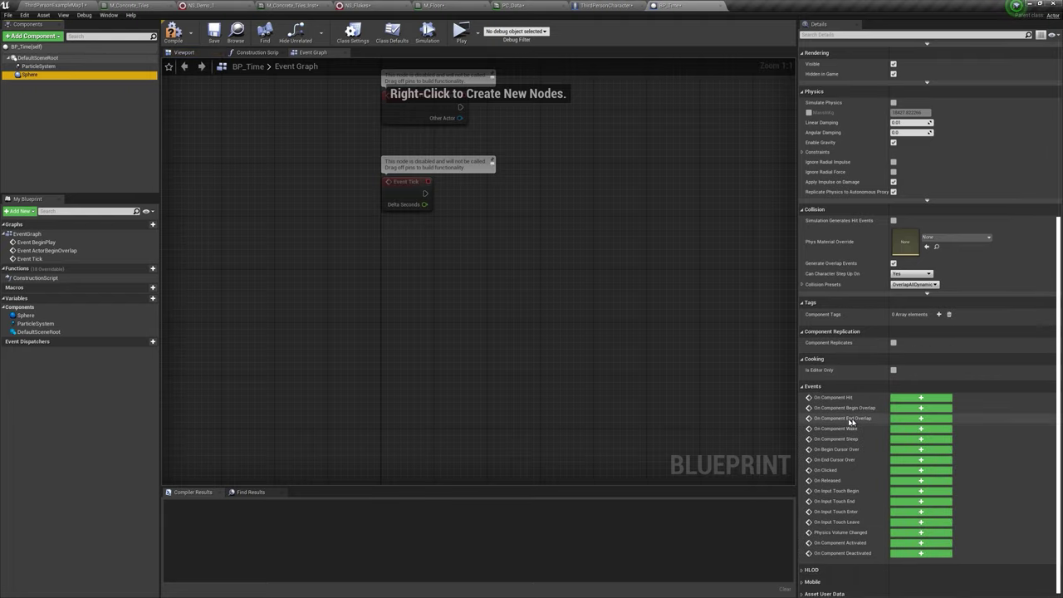
{"action": "left_click", "coordinate": [899, 411]}
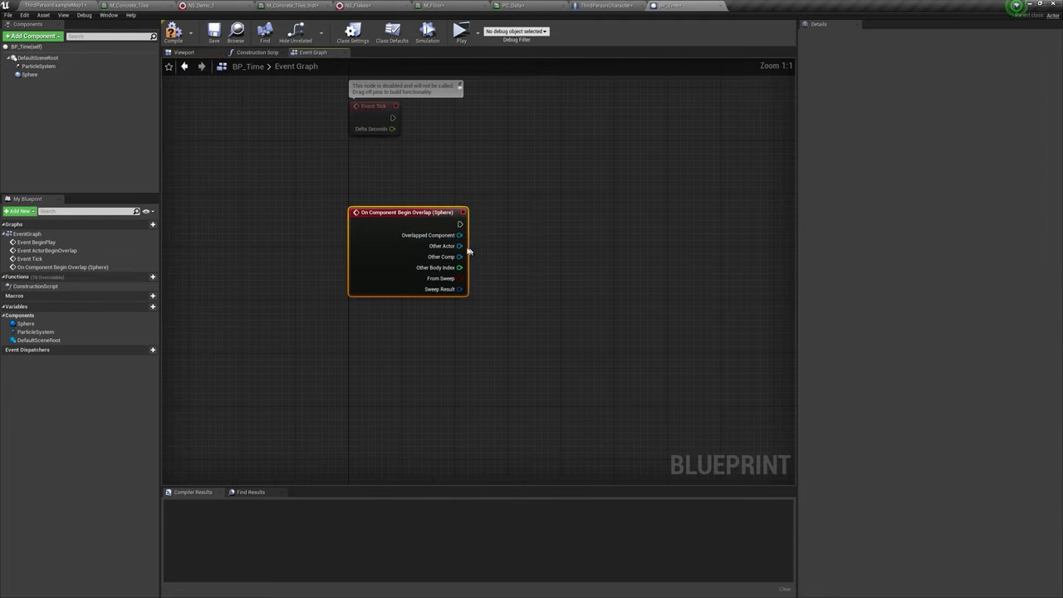
{"action": "left_click_drag", "start_coordinate": [541, 225], "coordinate": [539, 225]}
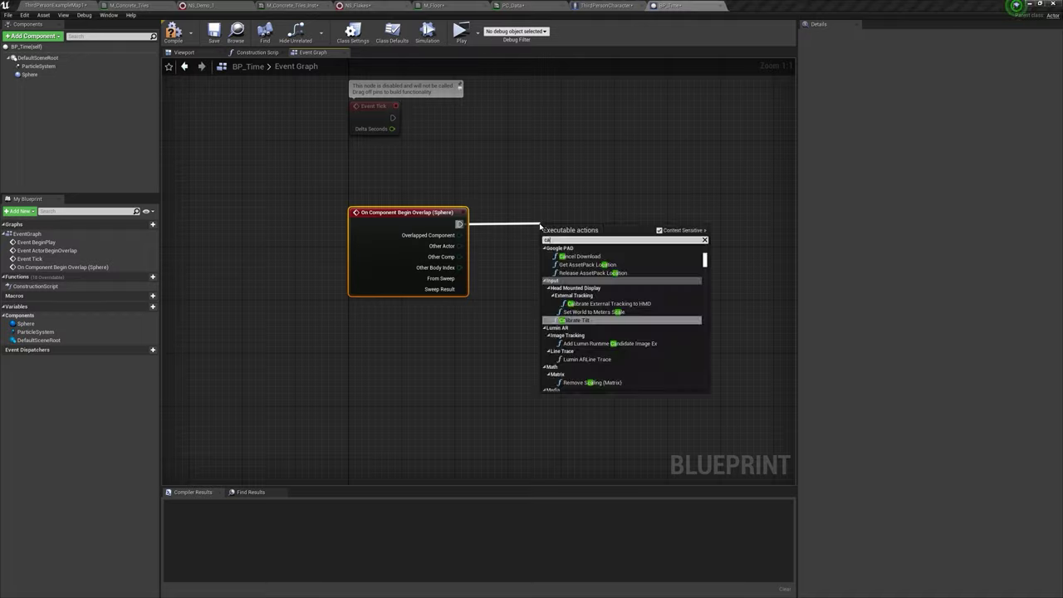
{"action": "type", "text": "cast to thir"}
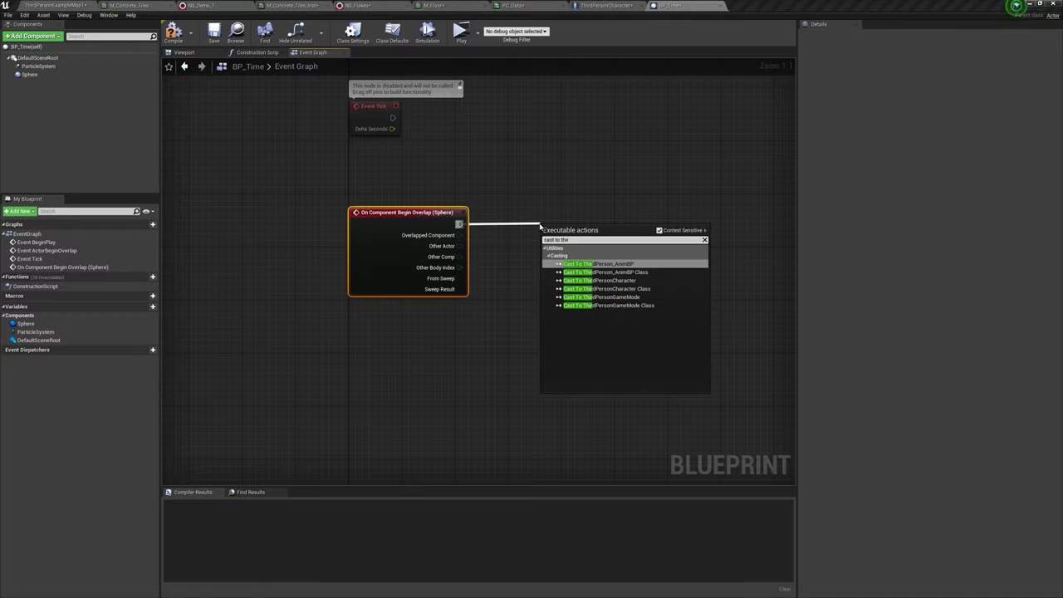
{"action": "key", "text": "Return"}
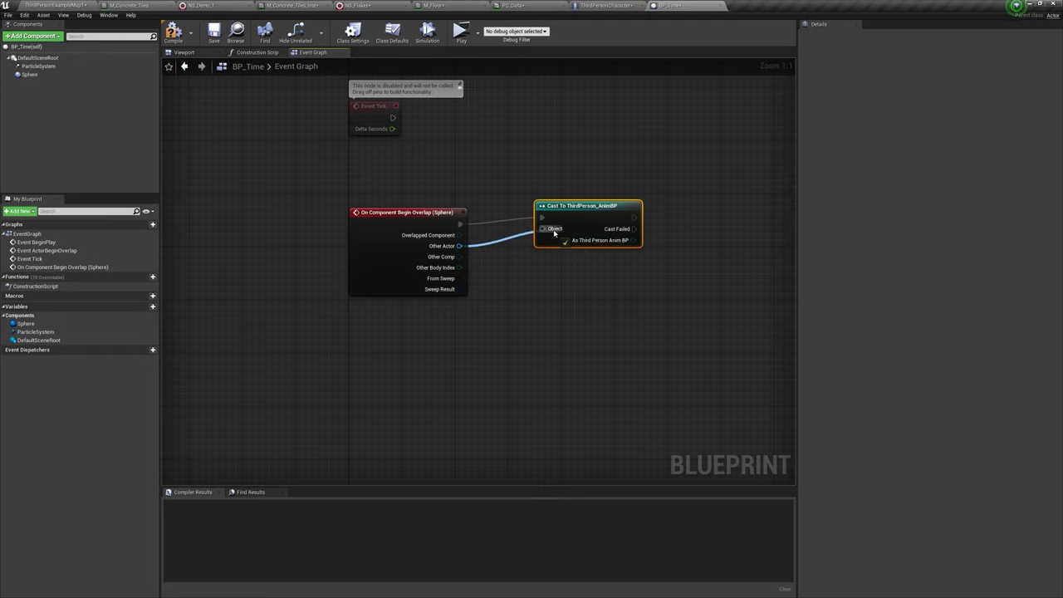
Step: Wire Other Actor into the cast and follow it with SET Custom Time Dilation 0.1
{"action": "left_click_drag", "start_coordinate": [583, 222], "coordinate": [552, 236]}
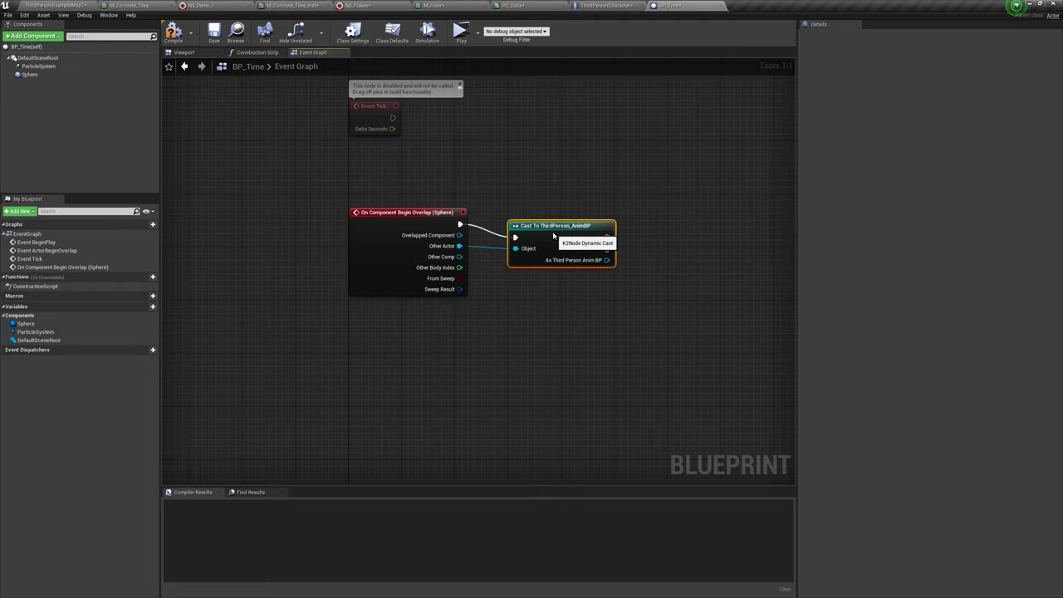
{"action": "right_click_drag", "start_coordinate": [590, 237], "coordinate": [497, 225]}
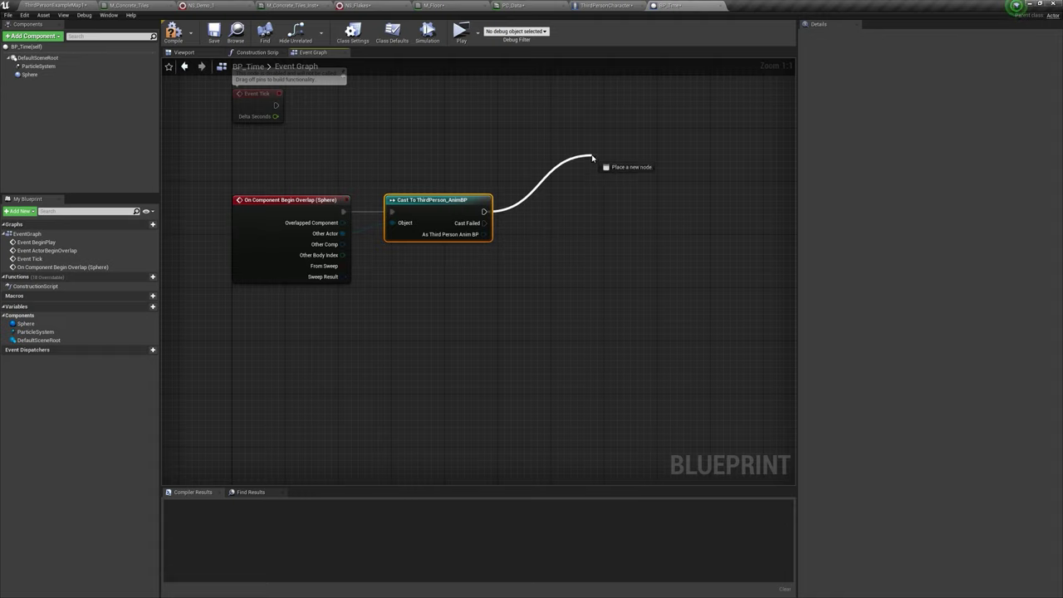
{"action": "left_click_drag", "start_coordinate": [592, 157], "coordinate": [578, 161]}
{"action": "type", "text": "custom"}
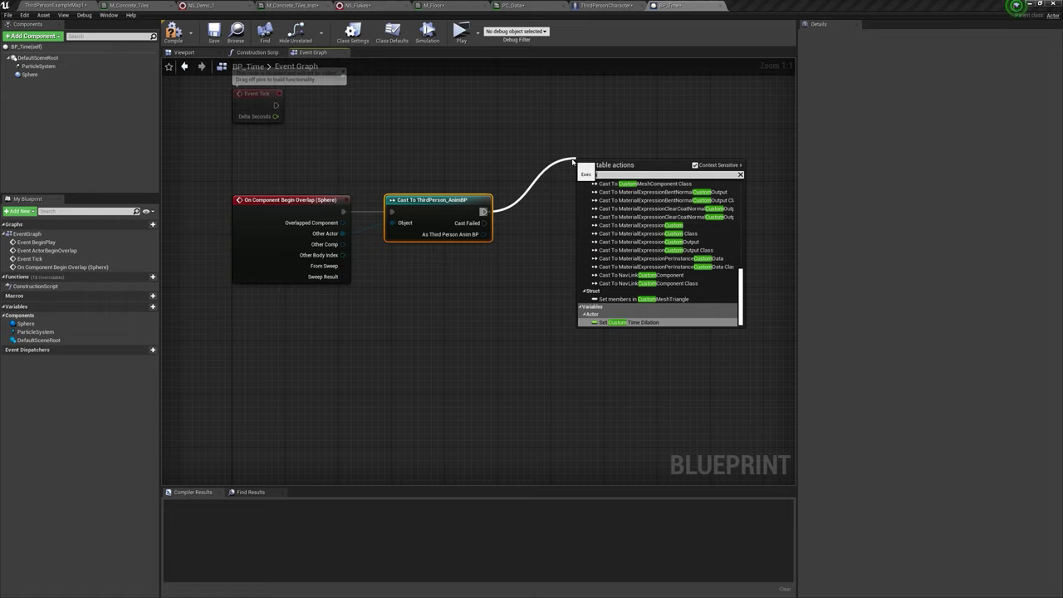
{"action": "key", "text": "Return"}
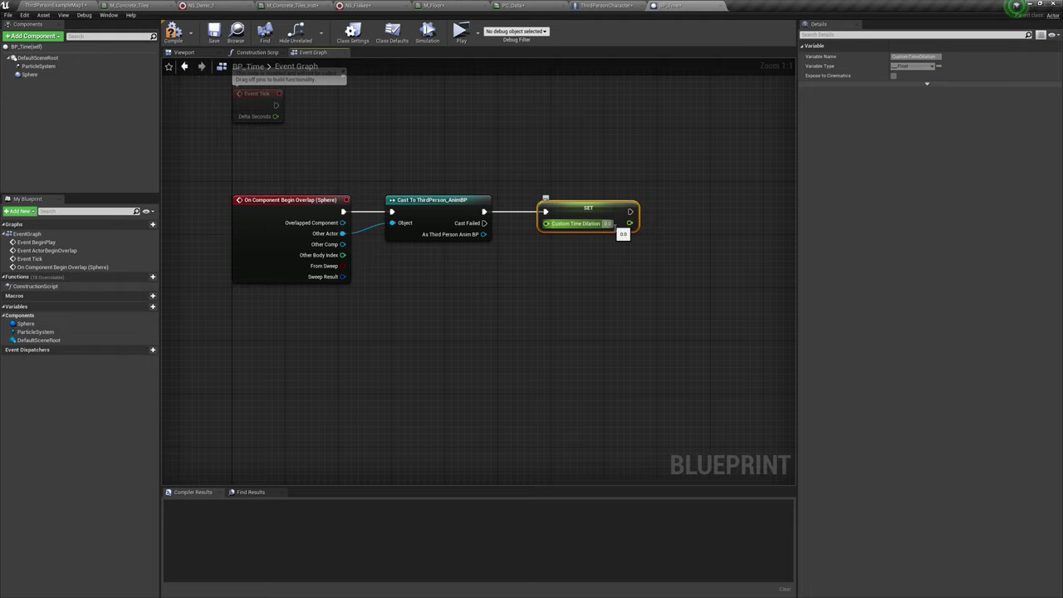
{"action": "left_click", "coordinate": [581, 278]}
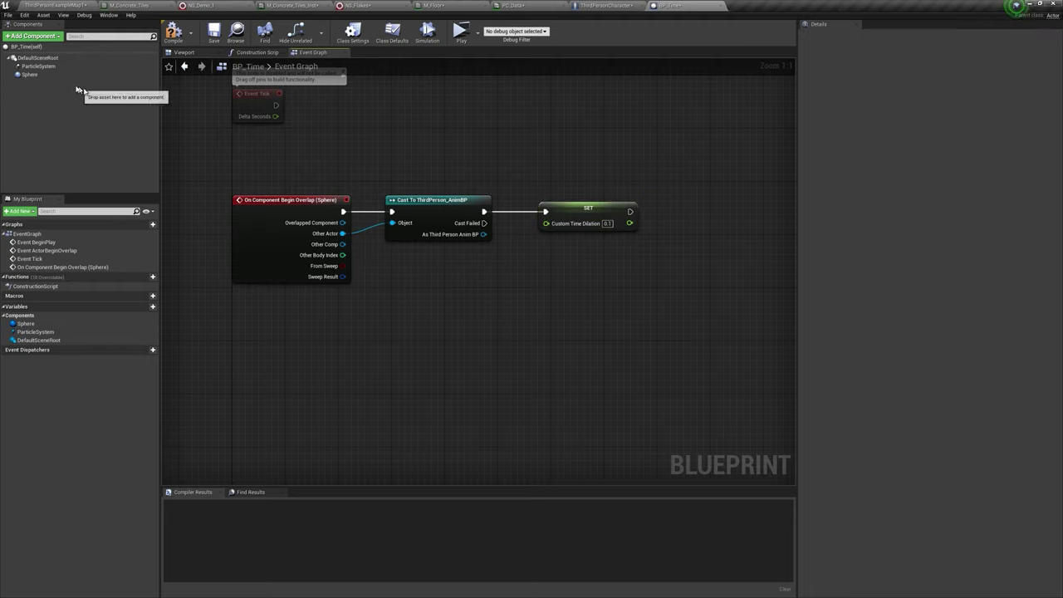
{"action": "left_click", "coordinate": [42, 74]}
Step: Add the Sphere's On Component End Overlap event and duplicate the ThirdPerson_AnimBP cast for it
{"action": "scroll", "coordinate": [928, 398], "scroll_direction": "down", "scroll_amount": 5}
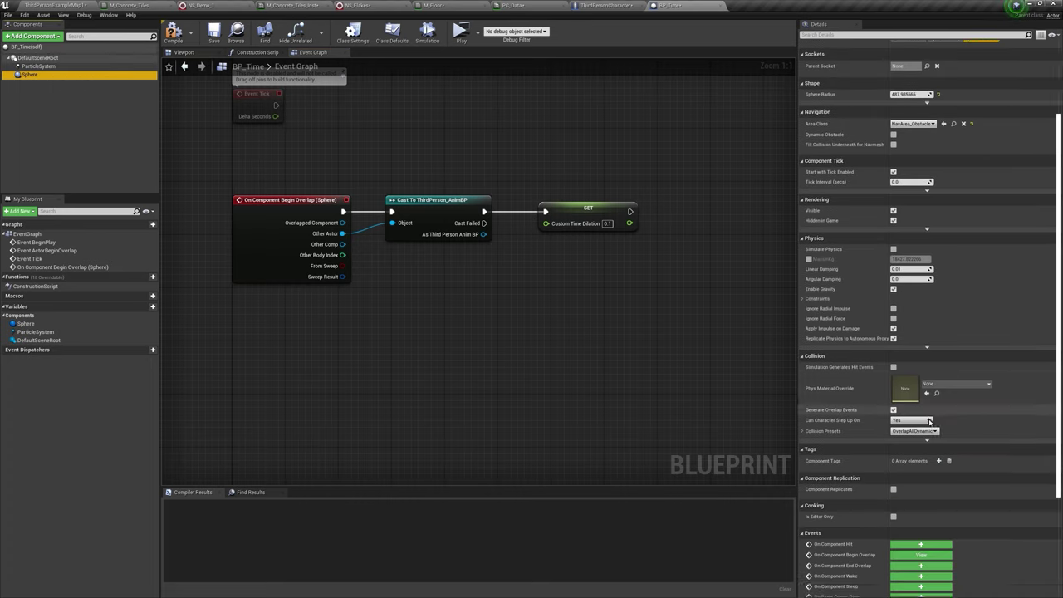
{"action": "scroll", "coordinate": [928, 425], "scroll_direction": "down", "scroll_amount": 5}
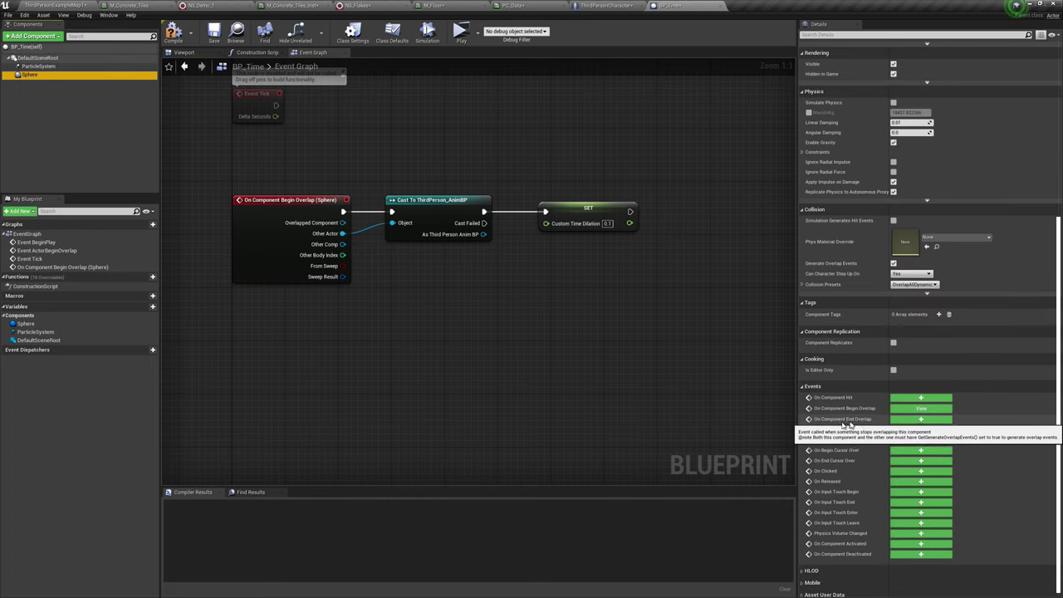
{"action": "left_click", "coordinate": [917, 419]}
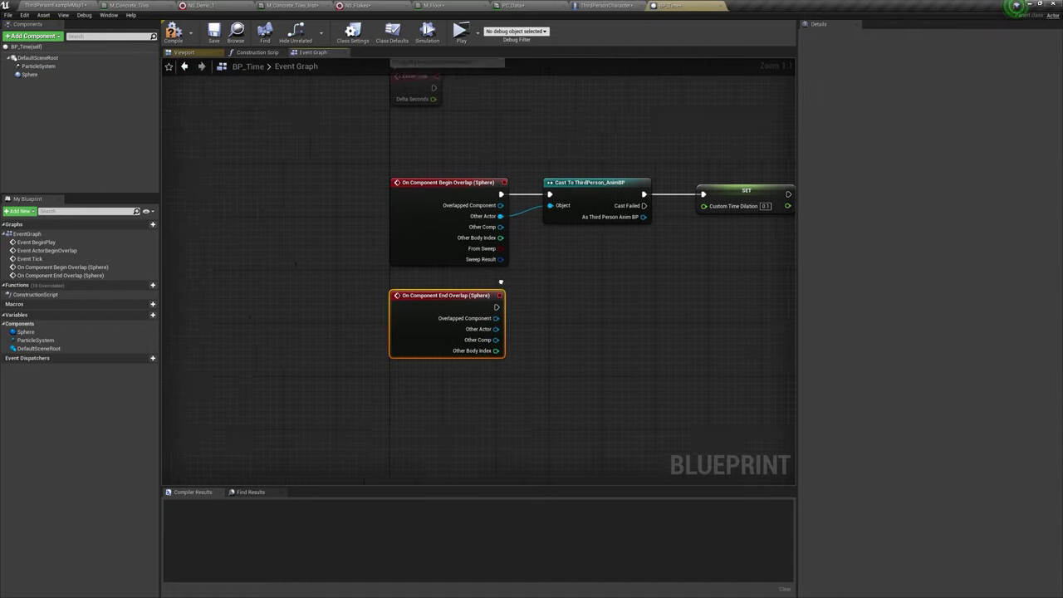
{"action": "right_click", "coordinate": [567, 205]}
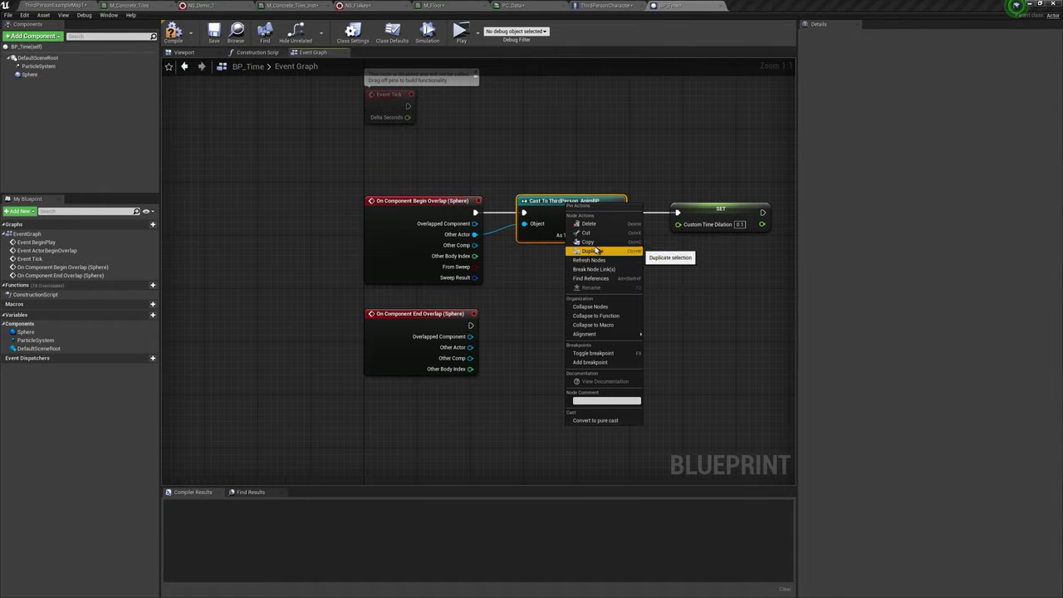
{"action": "left_click", "coordinate": [552, 319]}
{"action": "left_click", "coordinate": [552, 322]}
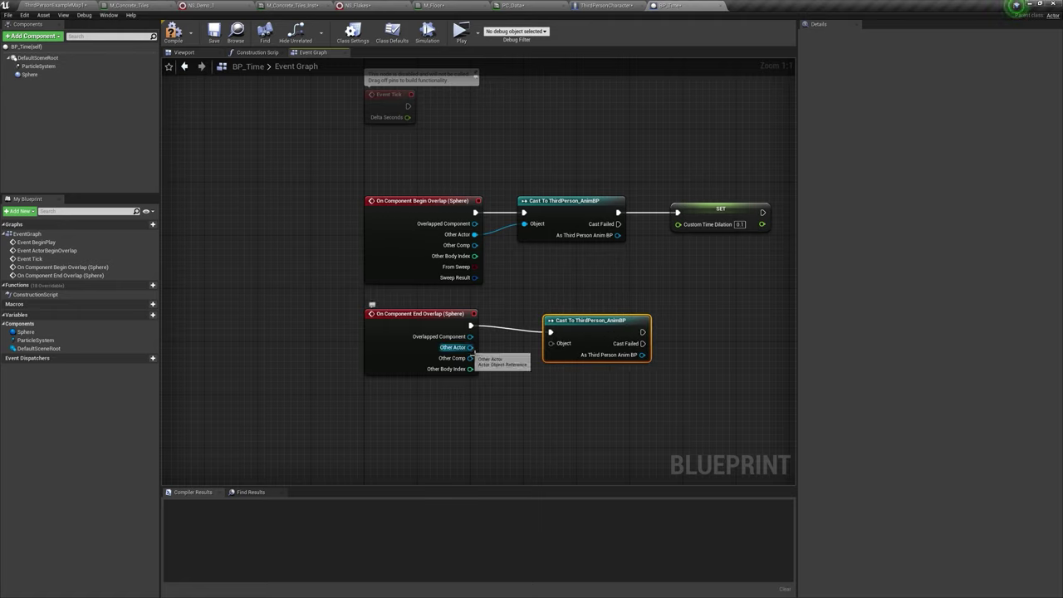
Step: Duplicate the SET node for the end-overlap path with Custom Time Dilation 1.0, then playtest
{"action": "right_click", "coordinate": [727, 223]}
{"action": "left_click", "coordinate": [730, 257]}
{"action": "right_click_drag", "start_coordinate": [730, 260], "coordinate": [679, 226]}
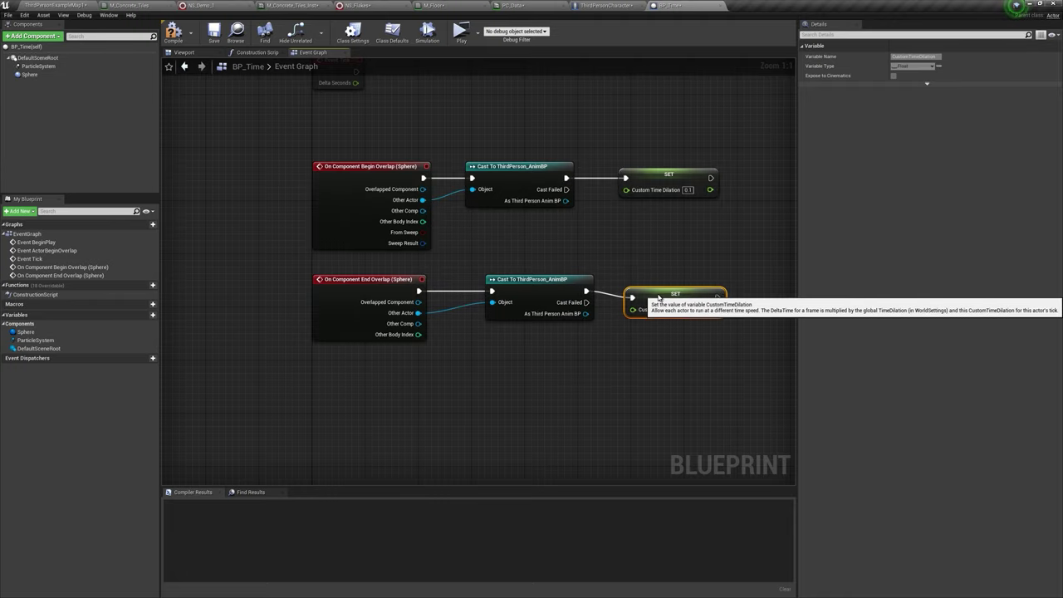
{"action": "key", "text": "ctrl+z"}
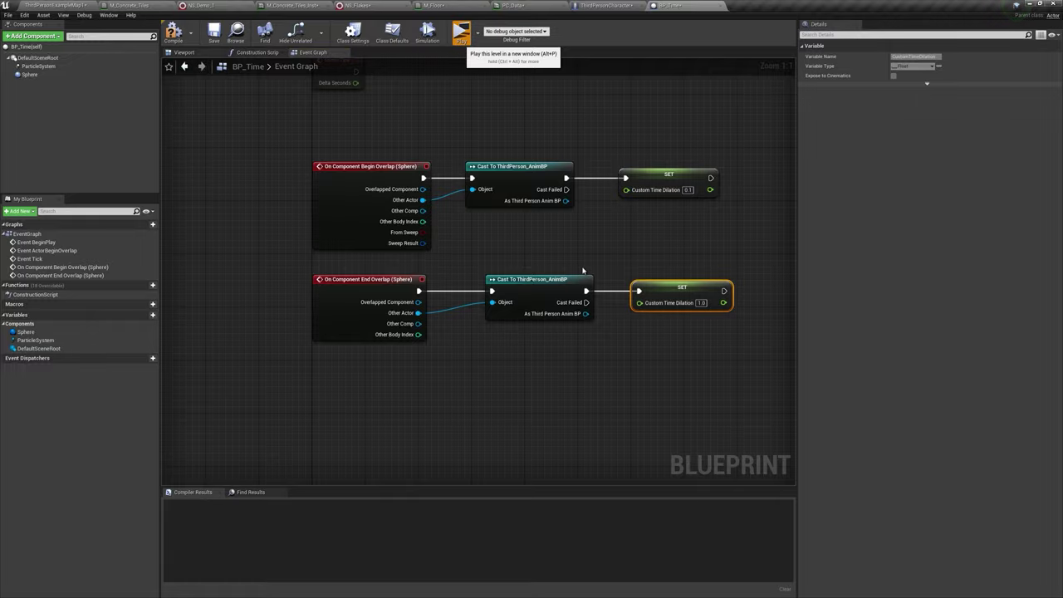
{"action": "key", "text": "alt+p"}
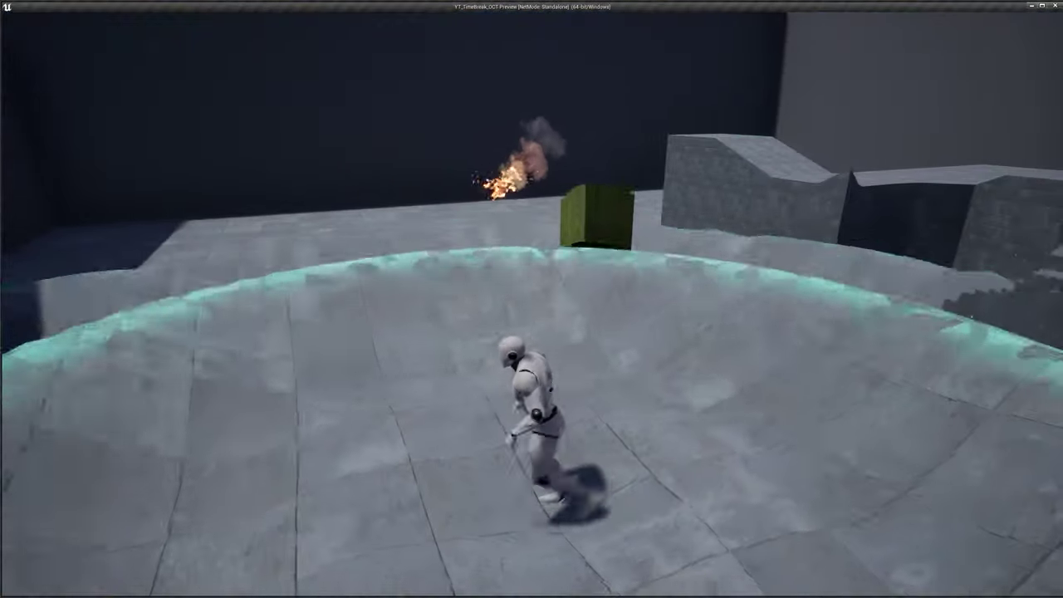
Step: Run the character toward the green cube, then select the upper ThirdPerson_AnimBP cast node
{"action": "key", "text": "w"}
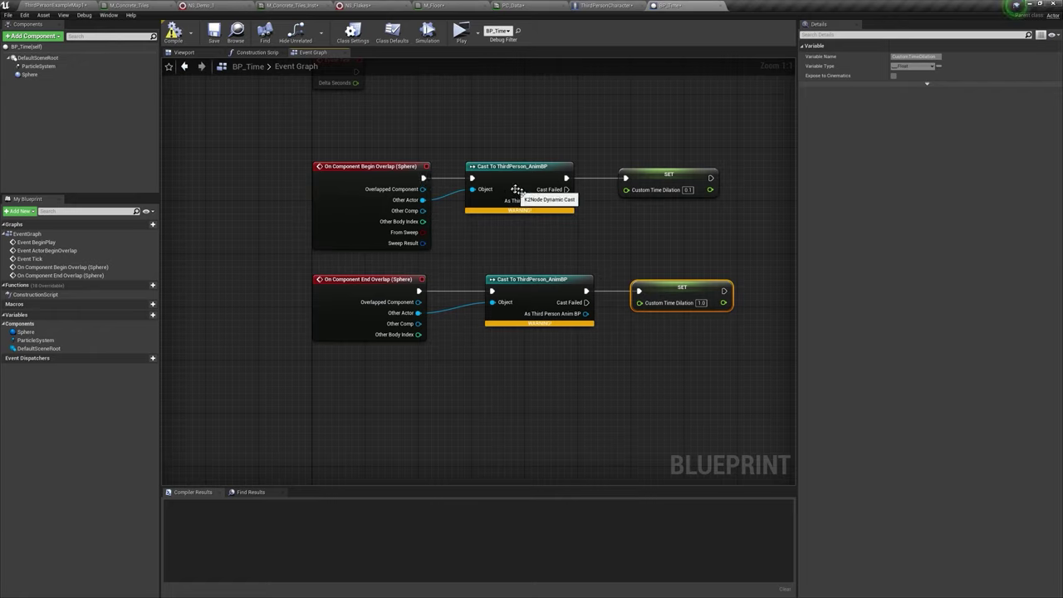
{"action": "left_click", "coordinate": [518, 186]}
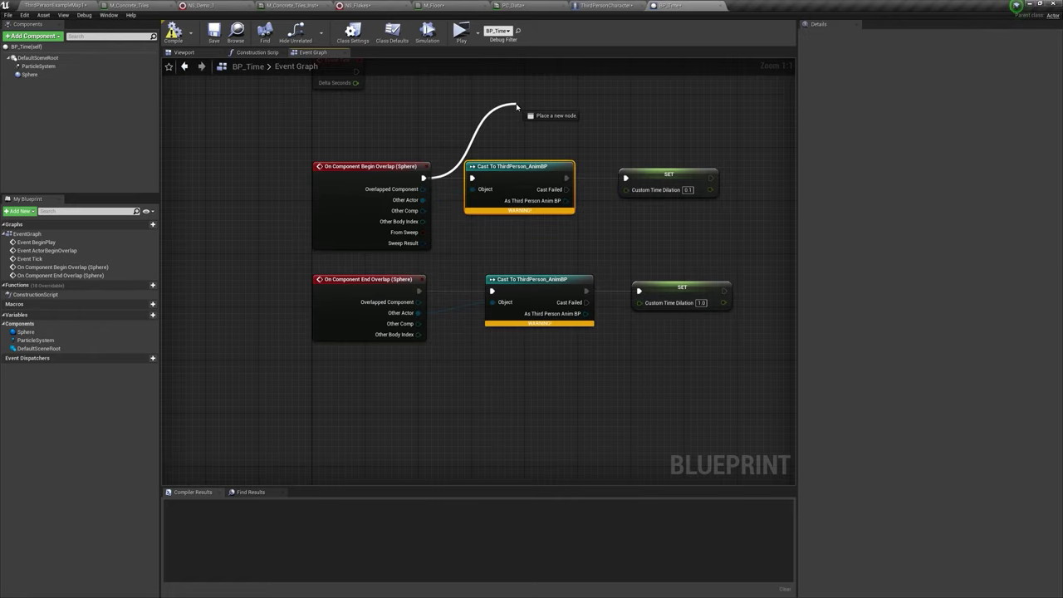
Step: Swap the ThirdPerson_AnimBP cast on Begin Overlap for a Cast To ThirdPersonCharacter node
{"action": "left_click_drag", "start_coordinate": [426, 176], "coordinate": [513, 109]}
{"action": "type", "text": "cast to "}
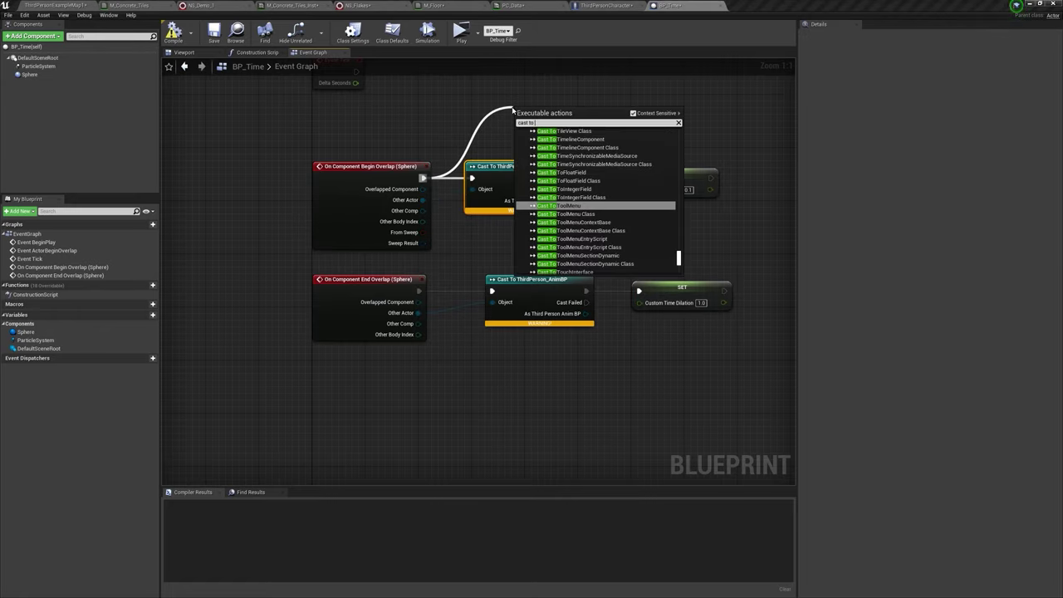
{"action": "type", "text": "third"}
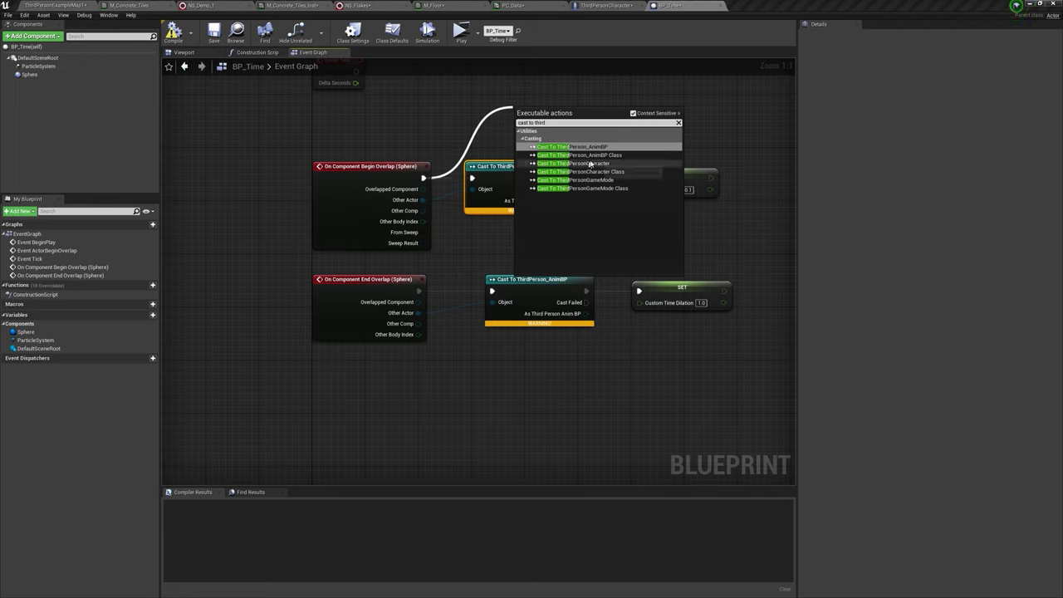
{"action": "left_click", "coordinate": [590, 164]}
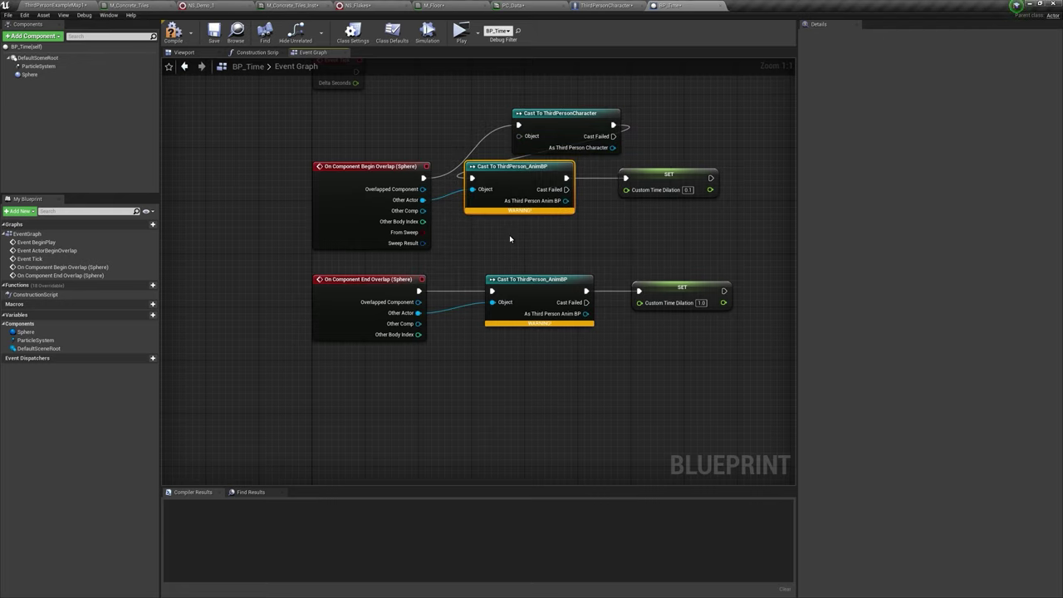
{"action": "key", "text": "Delete"}
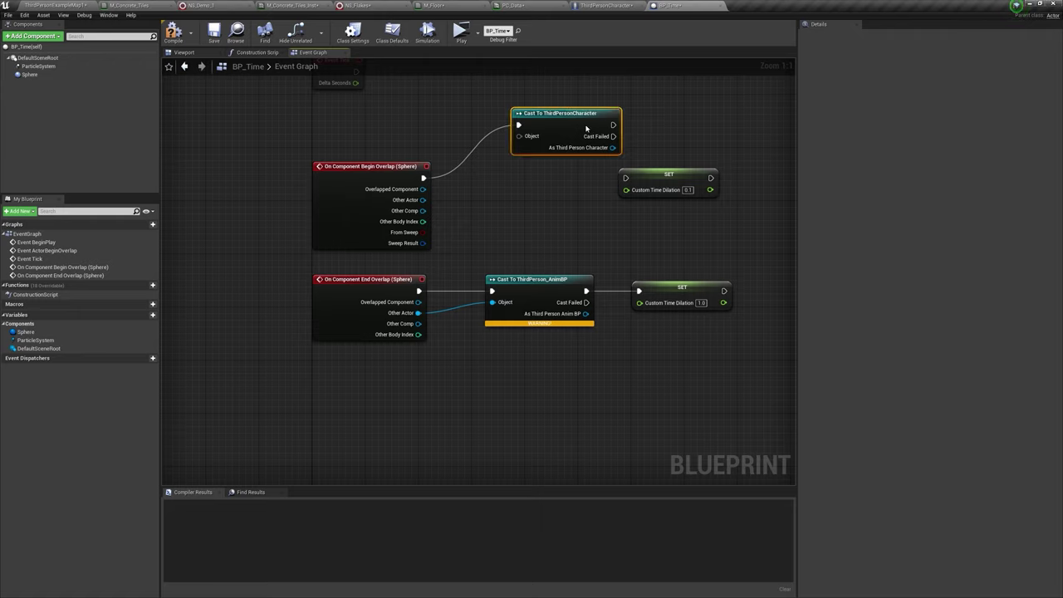
{"action": "right_click", "coordinate": [585, 126]}
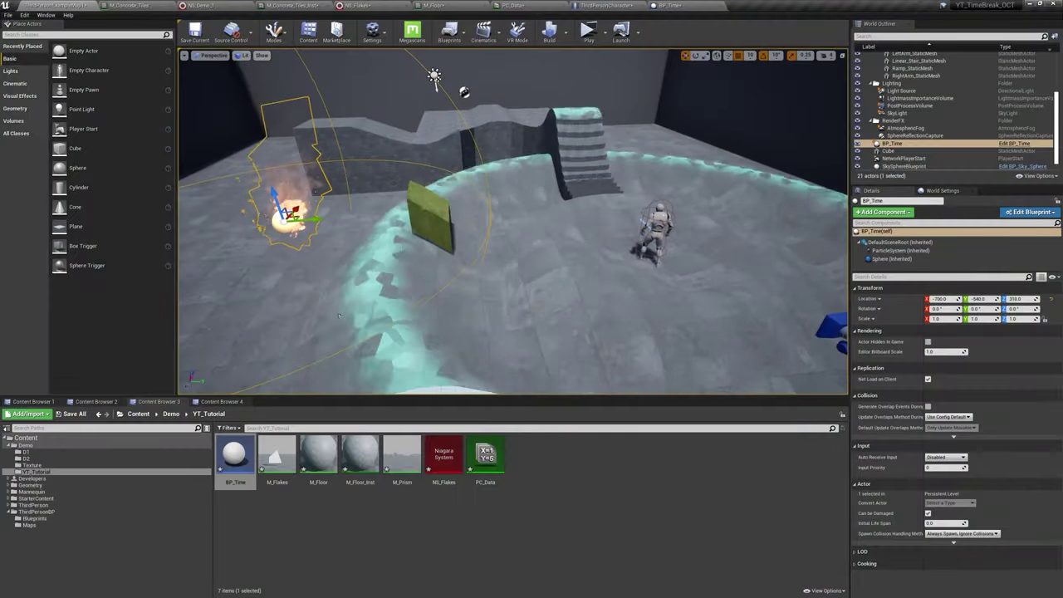
{"action": "left_click", "coordinate": [432, 232]}
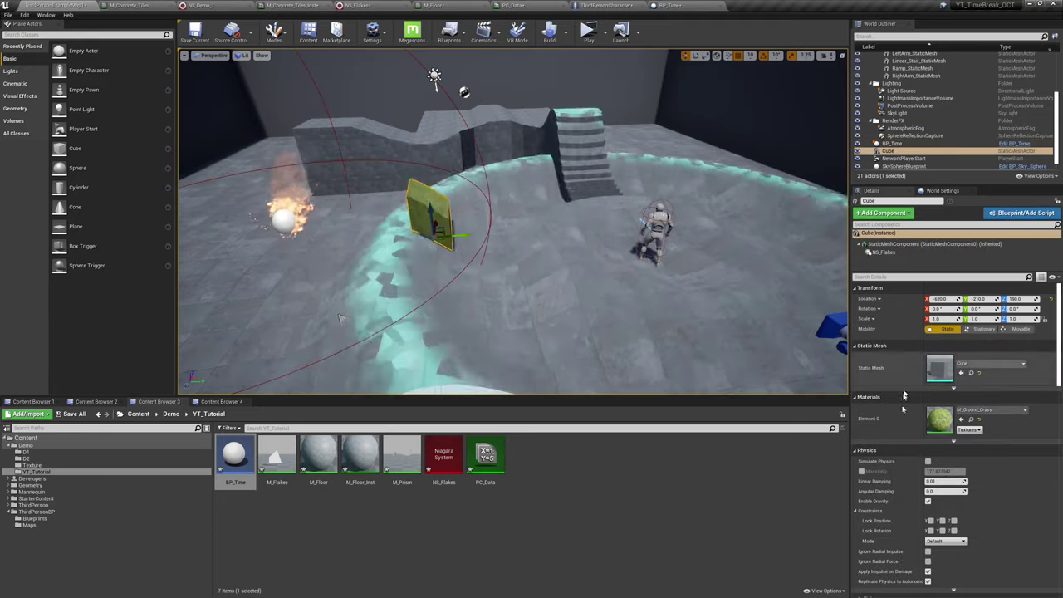
{"action": "left_click", "coordinate": [496, 211]}
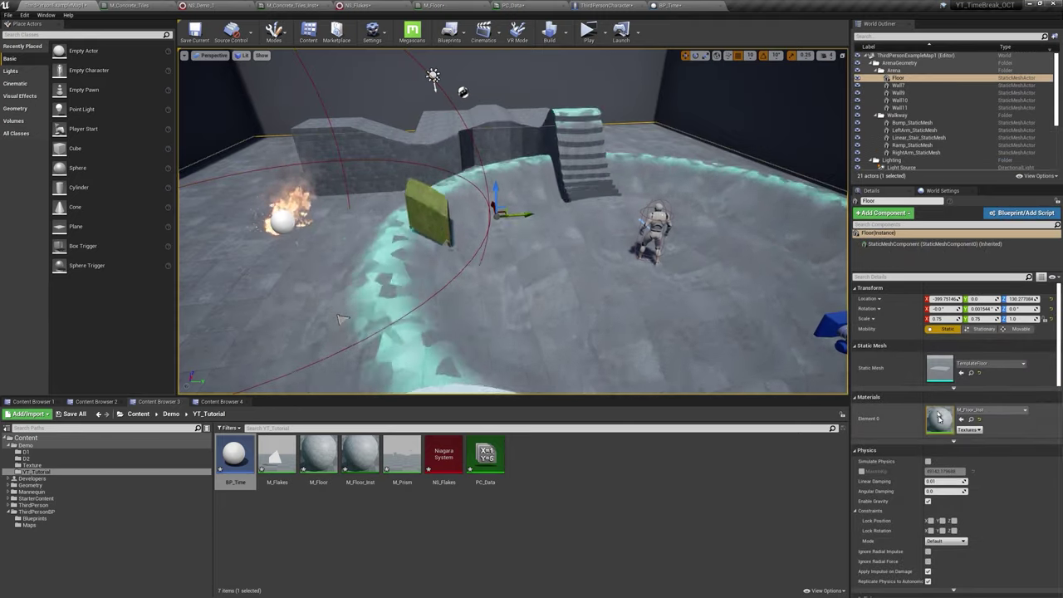
{"action": "double_click", "coordinate": [941, 419]}
{"action": "double_click", "coordinate": [167, 250]}
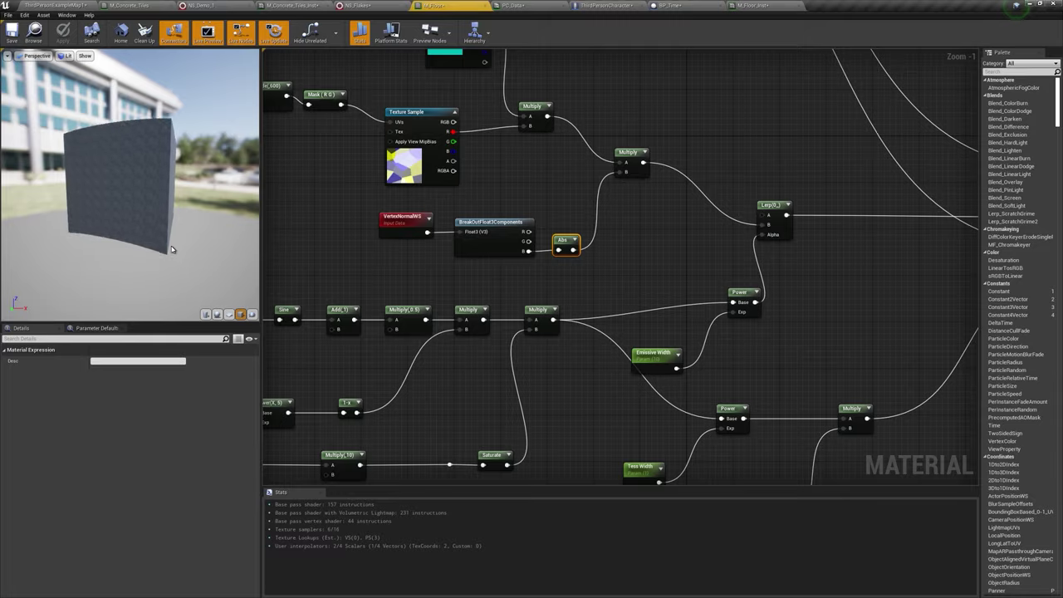
{"action": "scroll", "coordinate": [751, 197], "scroll_direction": "up", "scroll_amount": 2}
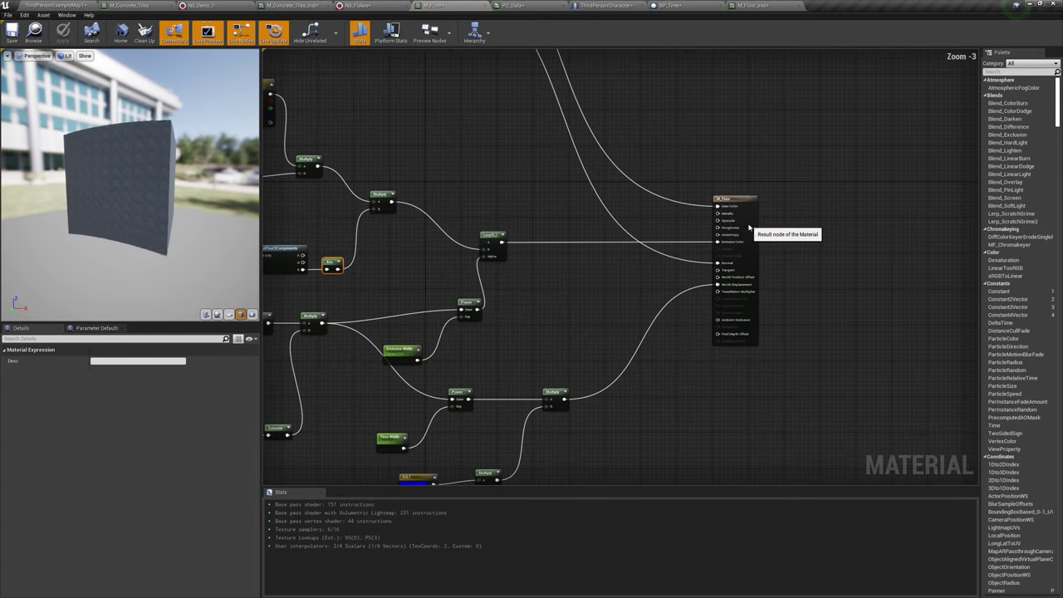
{"action": "left_click", "coordinate": [749, 226]}
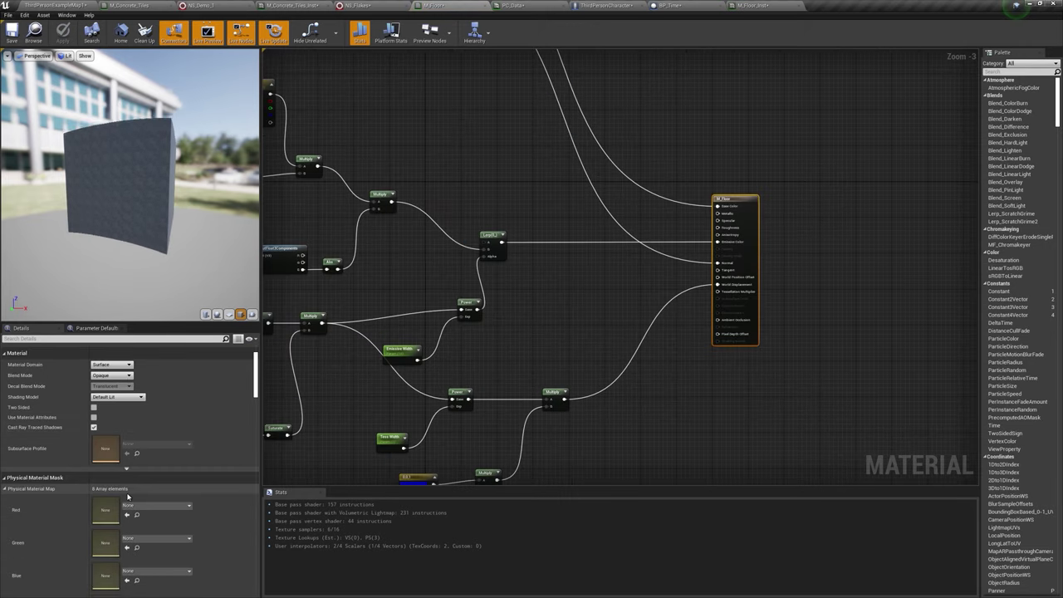
{"action": "scroll", "coordinate": [536, 147], "scroll_direction": "down", "scroll_amount": 2}
{"action": "scroll", "coordinate": [536, 147], "scroll_direction": "down", "scroll_amount": 2}
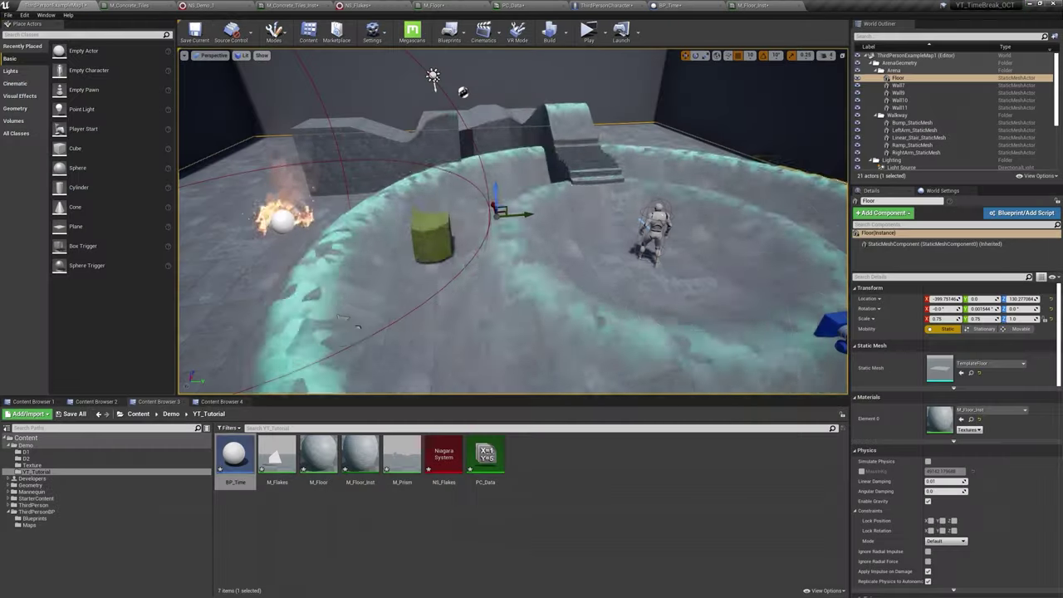
Step: Drop SM_Couch from StarterContent > Props onto the arena floor and open its static mesh
{"action": "mouse_move", "coordinate": [512, 220]}
{"action": "right_mouse_down"}
{"action": "mouse_move", "coordinate": [465, 224]}
{"action": "mouse_move", "coordinate": [318, 52]}
{"action": "right_mouse_up"}
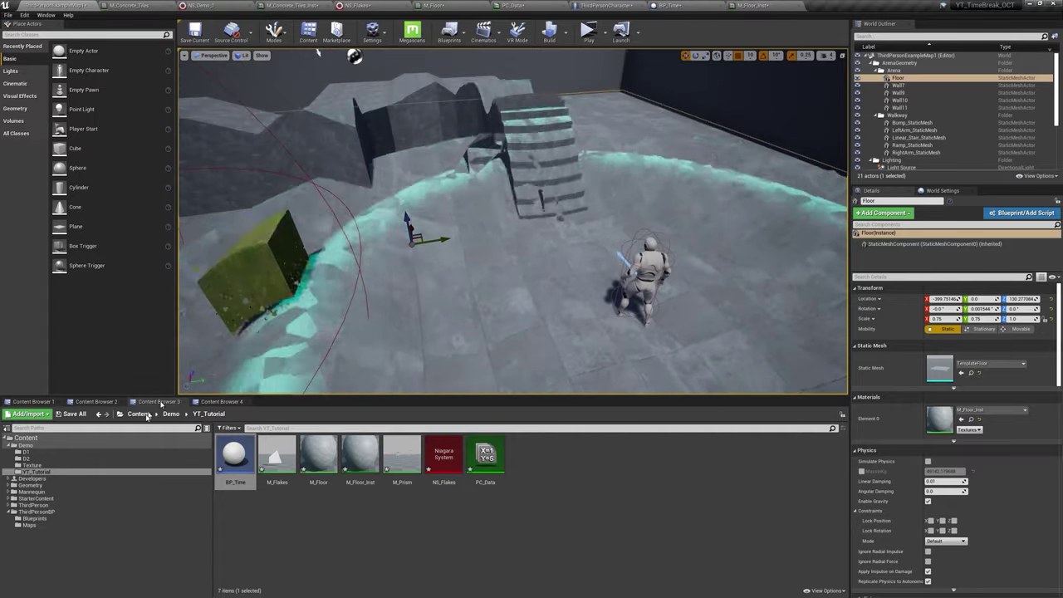
{"action": "double_click", "coordinate": [37, 498]}
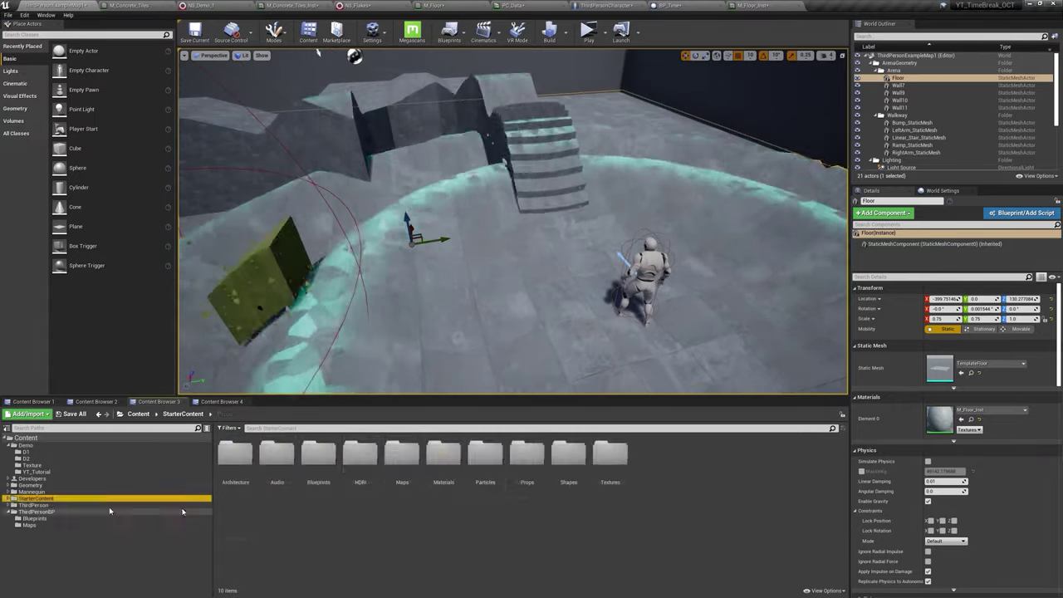
{"action": "left_click", "coordinate": [29, 551]}
{"action": "mouse_move", "coordinate": [445, 457]}
{"action": "left_mouse_down"}
{"action": "mouse_move", "coordinate": [696, 242]}
{"action": "mouse_move", "coordinate": [657, 229]}
{"action": "left_mouse_up"}
{"action": "right_click_drag", "start_coordinate": [515, 249], "coordinate": [398, 241]}
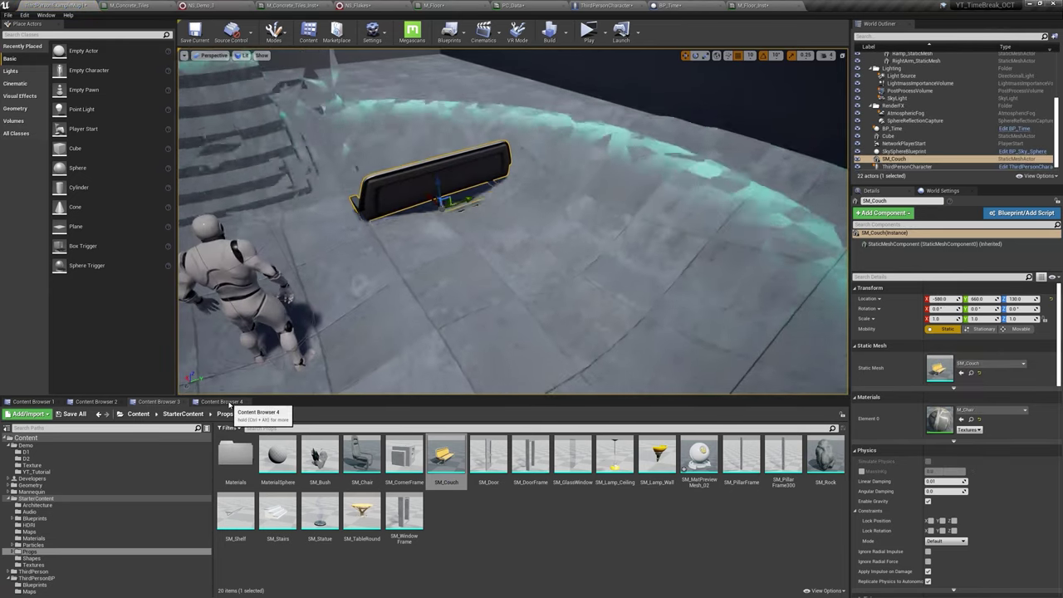
{"action": "double_click", "coordinate": [939, 368]}
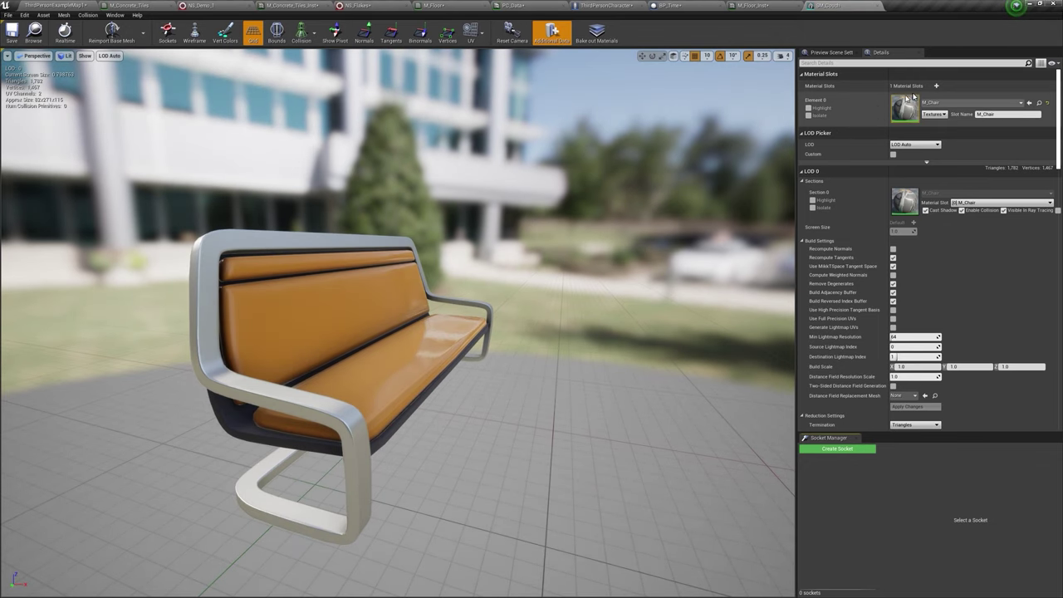
Step: Add a second material slot to the couch and assign M_Floor_Inst to Element 0
{"action": "left_click", "coordinate": [935, 85]}
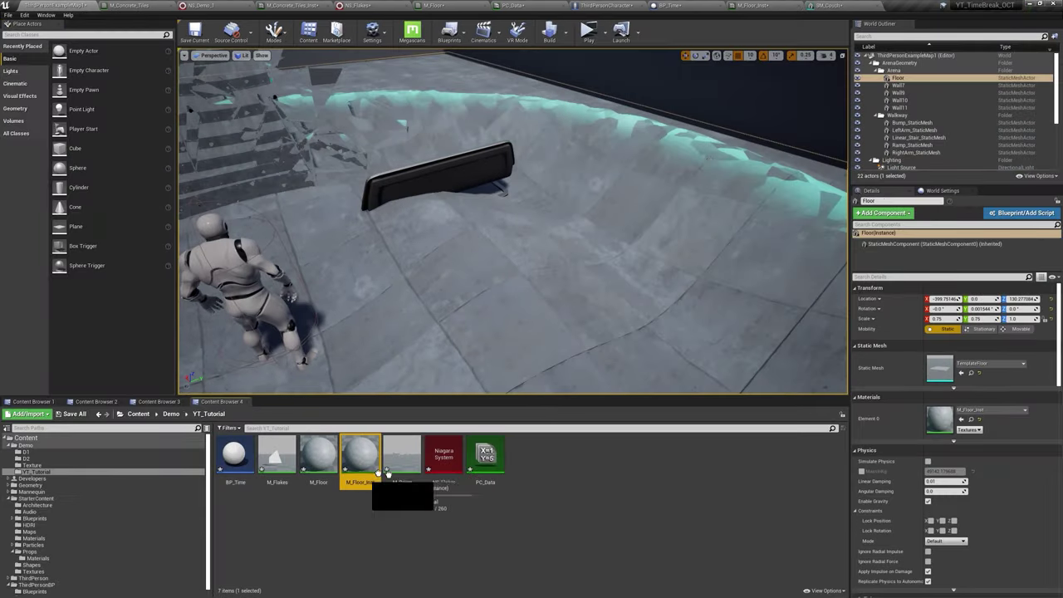
{"action": "mouse_move", "coordinate": [378, 471]}
{"action": "left_mouse_down"}
{"action": "mouse_move", "coordinate": [891, 4]}
{"action": "mouse_move", "coordinate": [868, 4]}
{"action": "left_mouse_up"}
{"action": "left_click_drag", "start_coordinate": [911, 114], "coordinate": [913, 114]}
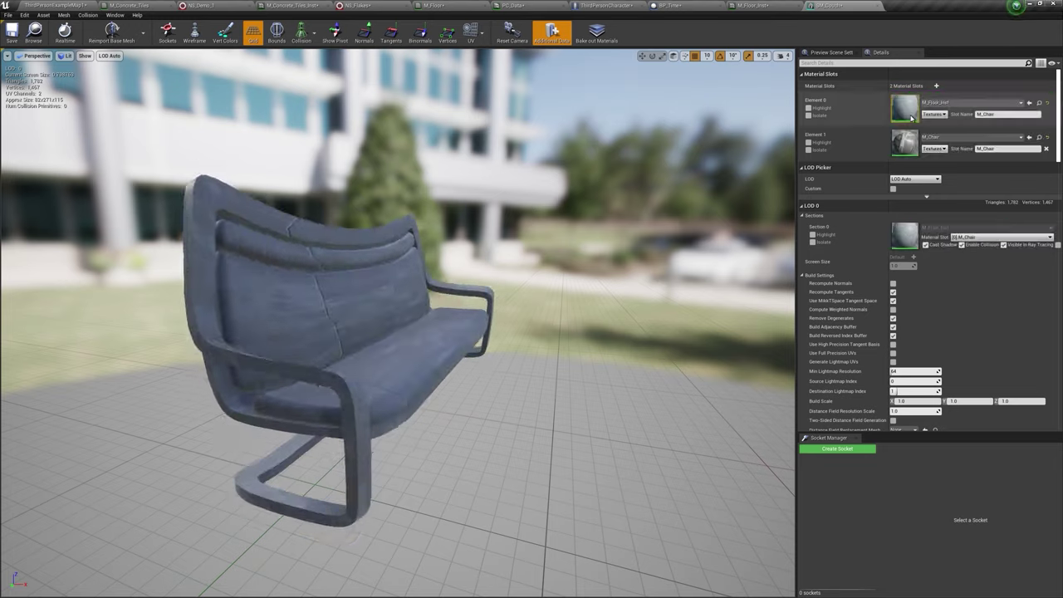
{"action": "left_click_drag", "start_coordinate": [479, 282], "coordinate": [474, 280]}
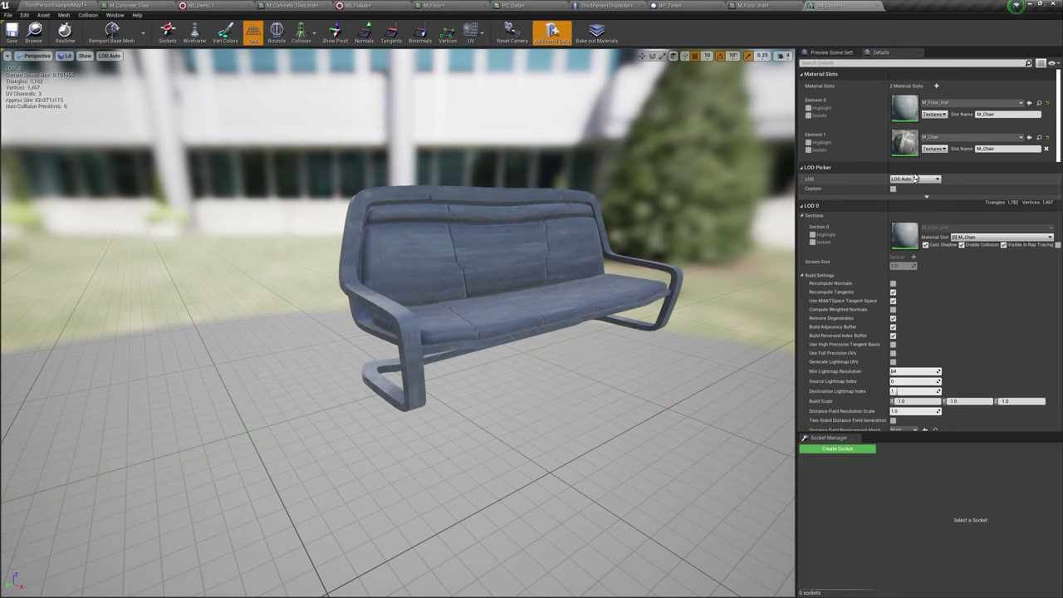
Step: Enable custom LODs and generate a second couch LOD at 50% triangles
{"action": "left_click", "coordinate": [893, 188]}
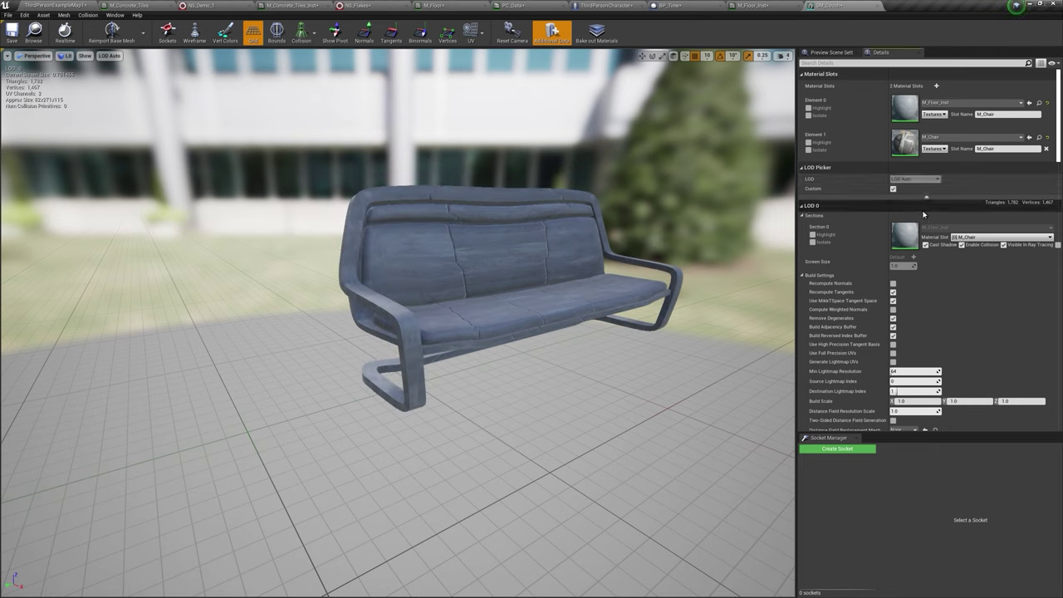
{"action": "left_click", "coordinate": [880, 219]}
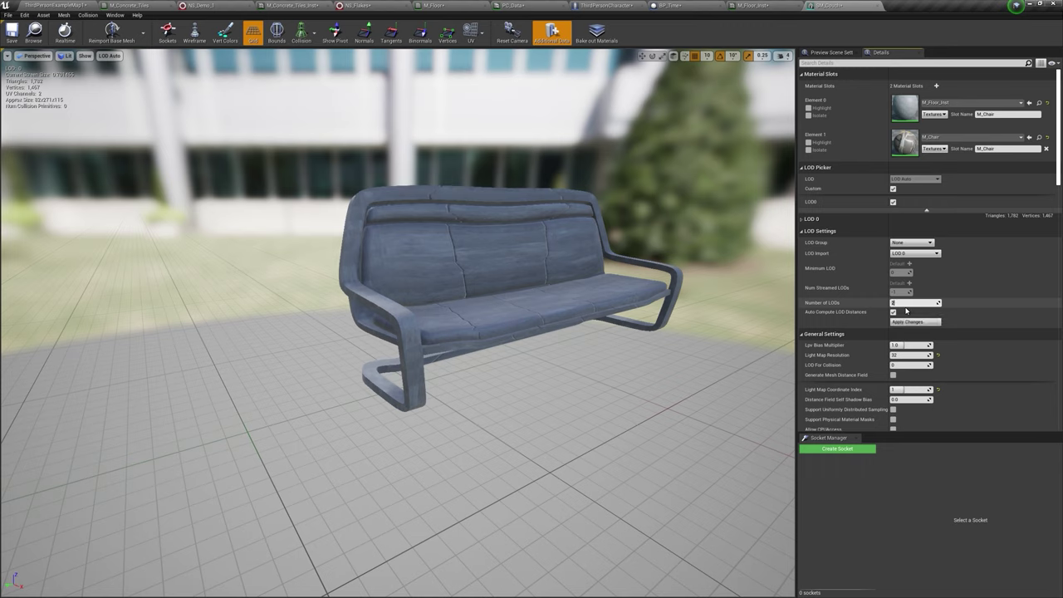
{"action": "left_click", "coordinate": [921, 321]}
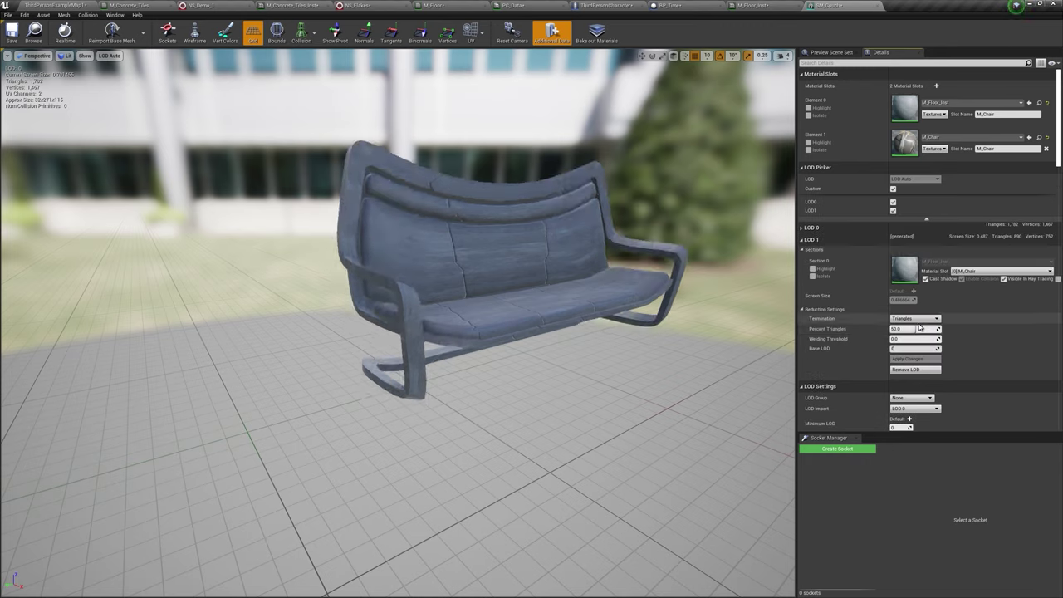
{"action": "left_click", "coordinate": [63, 4]}
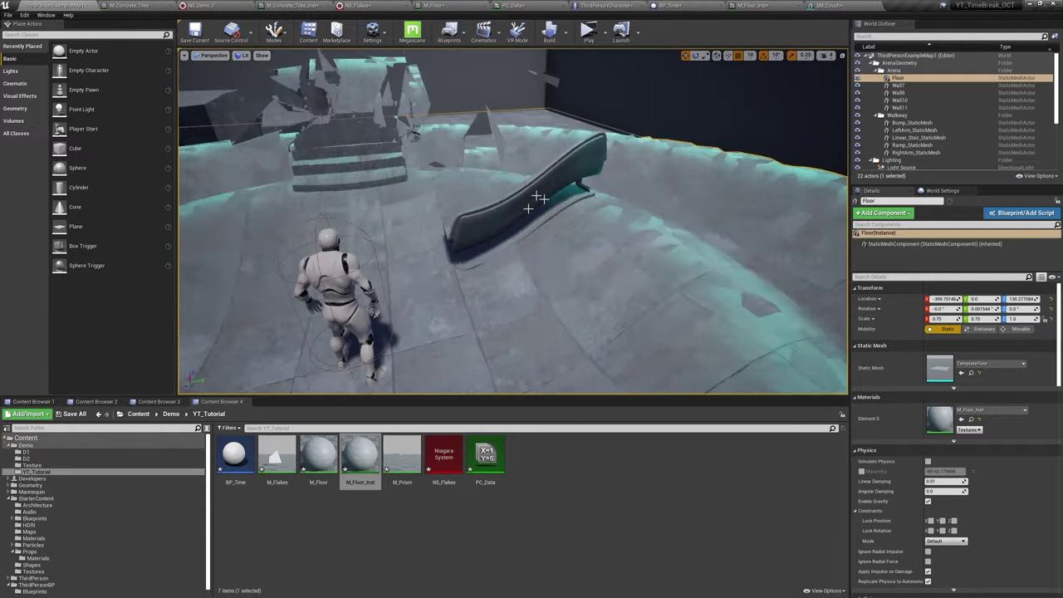
Step: Expand the couch mesh's LOD 0 and LOD 1 settings in the mesh editor
{"action": "left_click", "coordinate": [830, 5]}
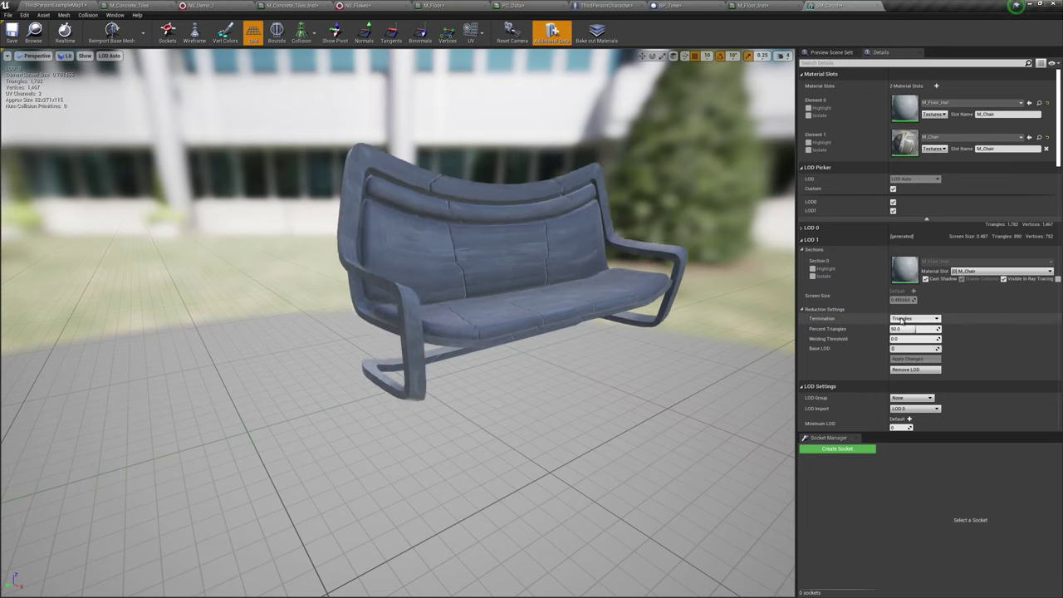
{"action": "scroll", "coordinate": [901, 319], "scroll_direction": "down", "scroll_amount": 1}
{"action": "scroll", "coordinate": [880, 312], "scroll_direction": "down", "scroll_amount": 1}
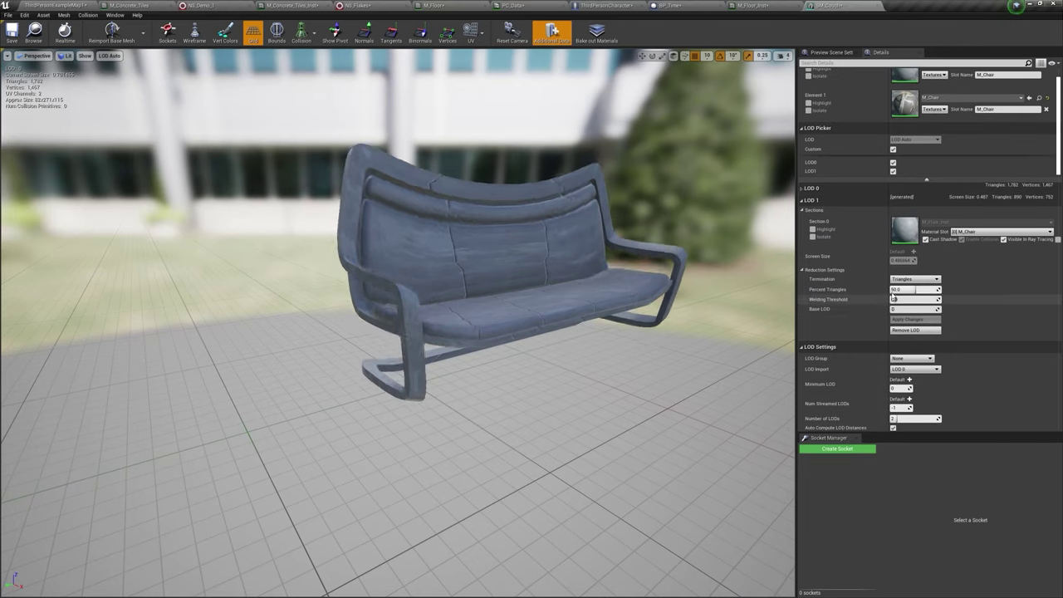
{"action": "left_click", "coordinate": [802, 189]}
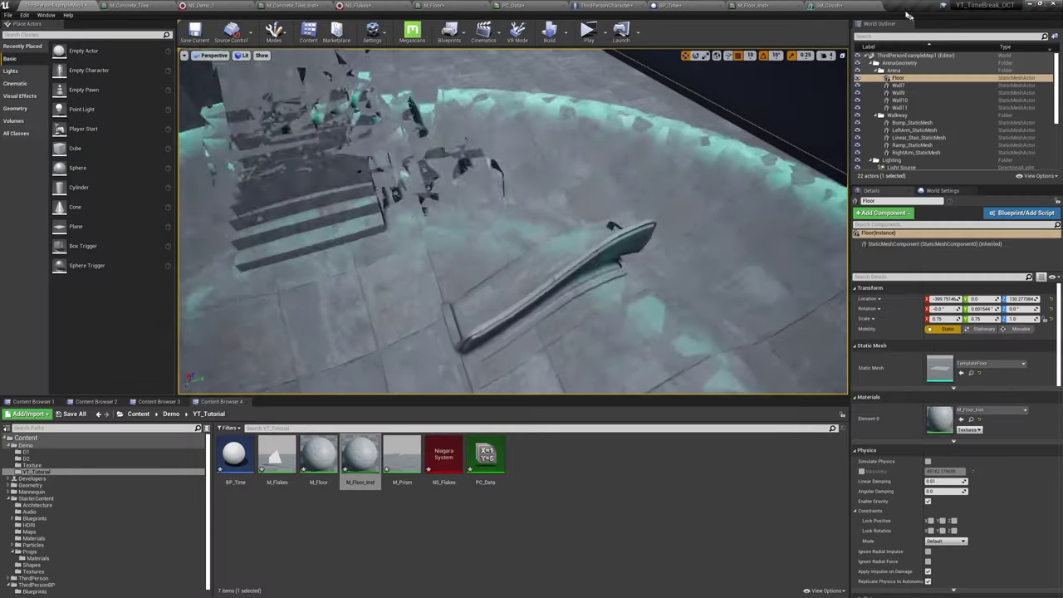
{"action": "left_click", "coordinate": [842, 6]}
{"action": "scroll", "coordinate": [944, 200], "scroll_direction": "down", "scroll_amount": 2}
{"action": "scroll", "coordinate": [922, 224], "scroll_direction": "down", "scroll_amount": 2}
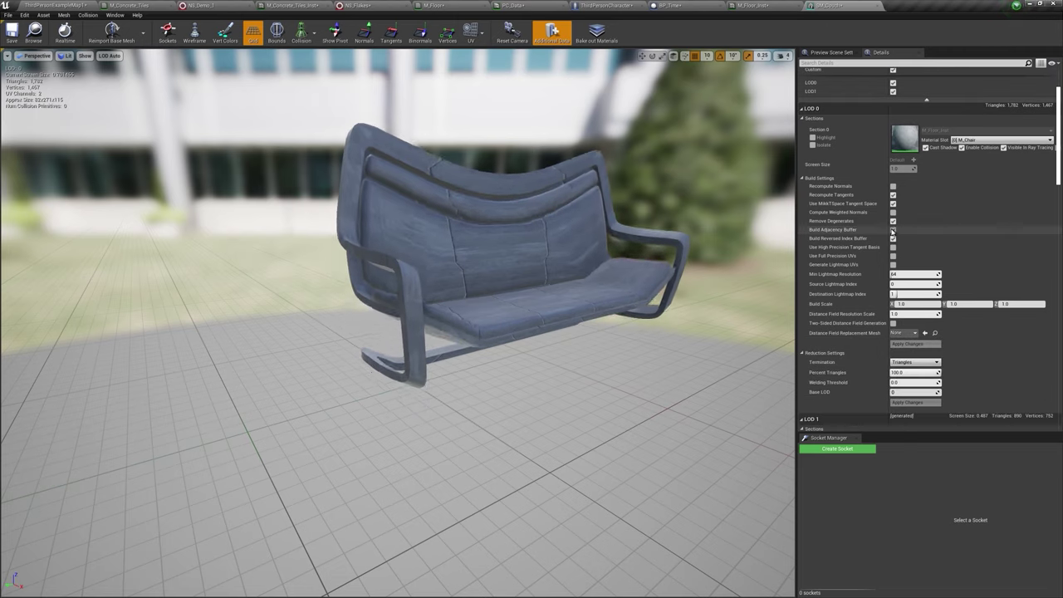
{"action": "scroll", "coordinate": [896, 257], "scroll_direction": "down", "scroll_amount": 3}
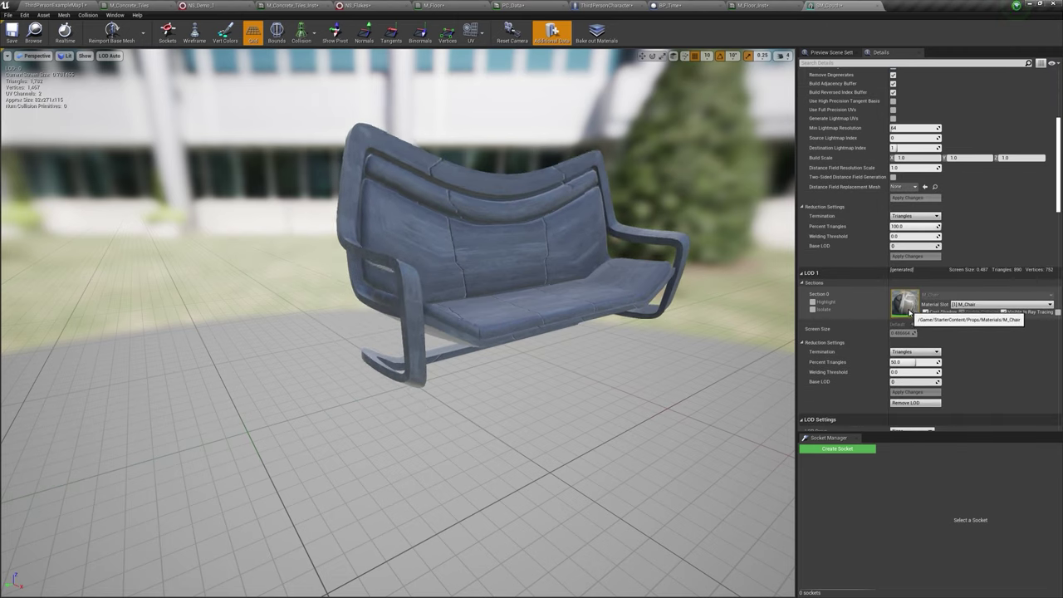
{"action": "scroll", "coordinate": [917, 304], "scroll_direction": "down", "scroll_amount": 2}
{"action": "scroll", "coordinate": [913, 274], "scroll_direction": "up", "scroll_amount": 4}
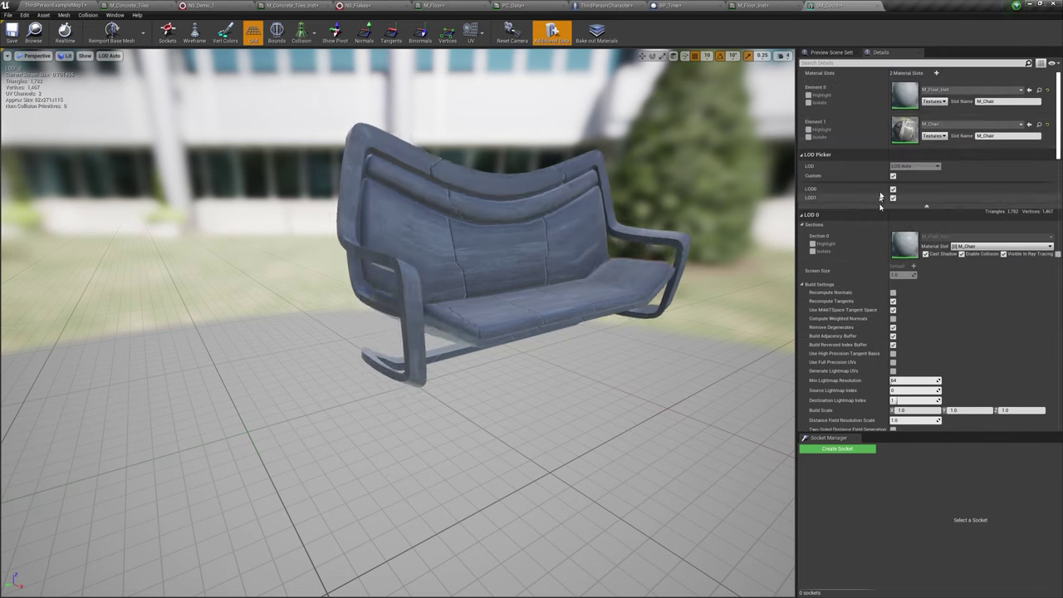
{"action": "scroll", "coordinate": [907, 221], "scroll_direction": "up", "scroll_amount": 2}
{"action": "scroll", "coordinate": [897, 233], "scroll_direction": "down", "scroll_amount": 2}
{"action": "scroll", "coordinate": [876, 245], "scroll_direction": "down", "scroll_amount": 2}
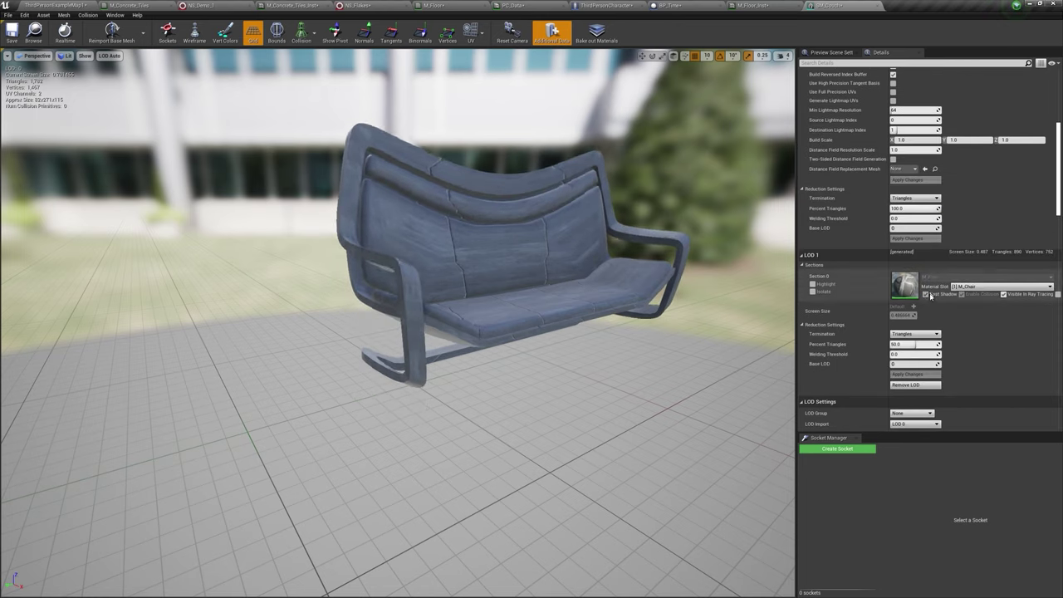
{"action": "scroll", "coordinate": [858, 258], "scroll_direction": "down", "scroll_amount": 1}
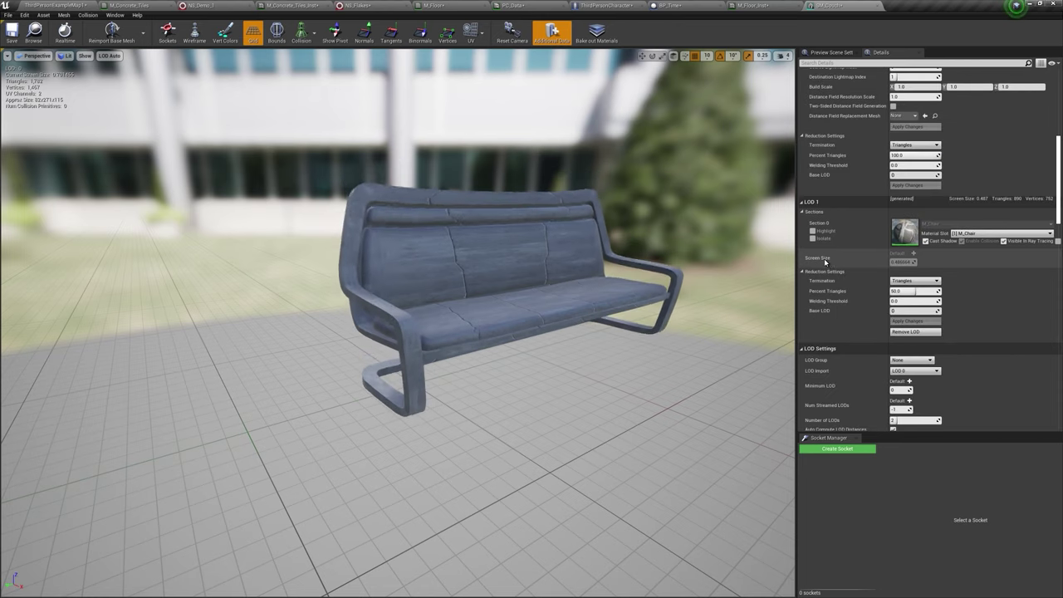
{"action": "scroll", "coordinate": [903, 274], "scroll_direction": "down", "scroll_amount": 1}
{"action": "scroll", "coordinate": [905, 324], "scroll_direction": "down", "scroll_amount": 1}
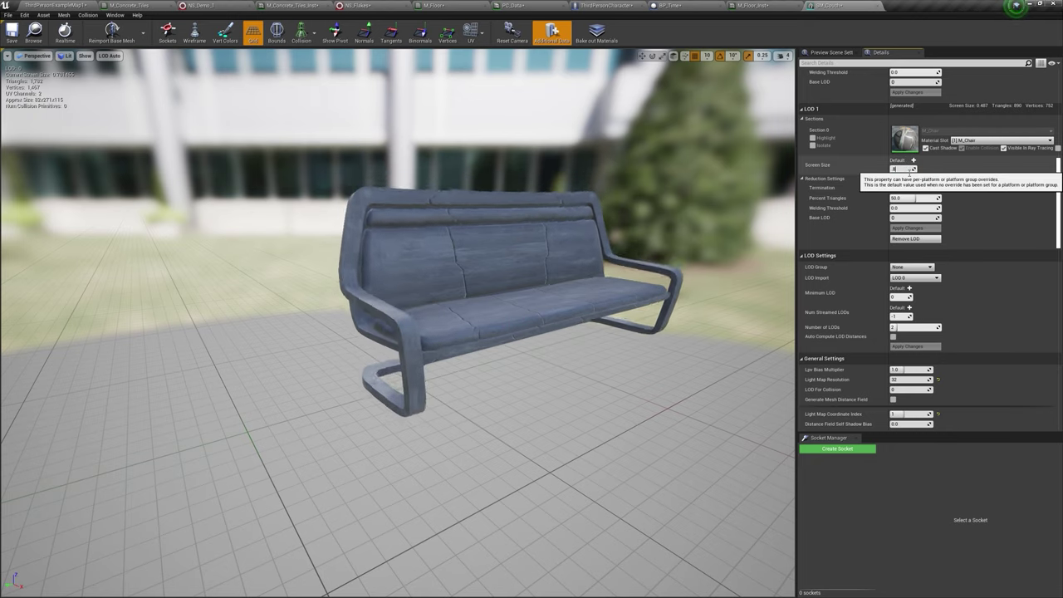
Step: Set LOD 1's screen size to 0.8, then change it to 0.5
{"action": "left_click", "coordinate": [71, 4]}
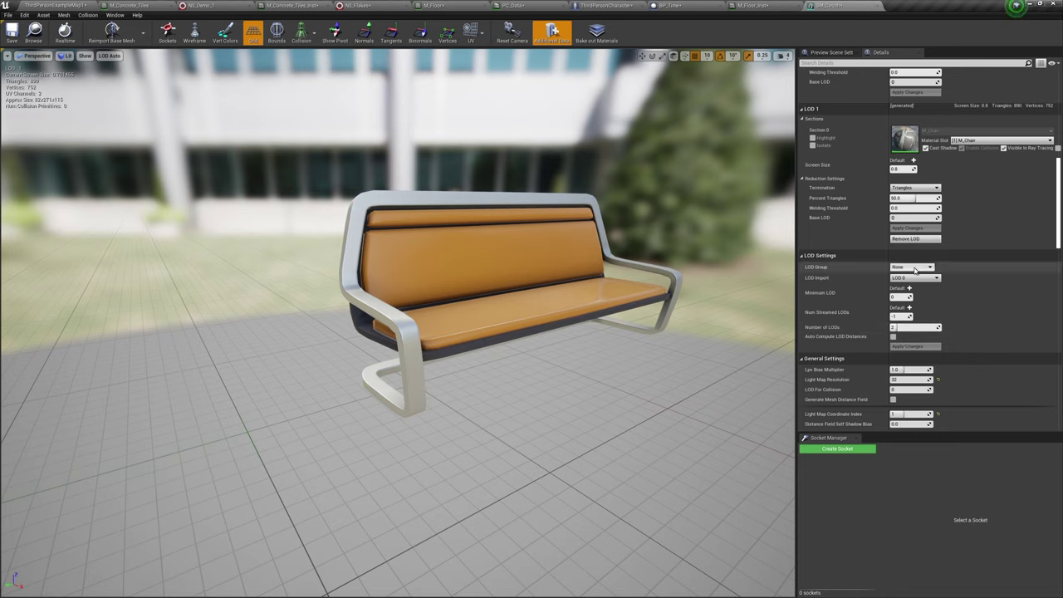
{"action": "scroll", "coordinate": [915, 268], "scroll_direction": "up", "scroll_amount": 1}
{"action": "scroll", "coordinate": [915, 283], "scroll_direction": "up", "scroll_amount": 1}
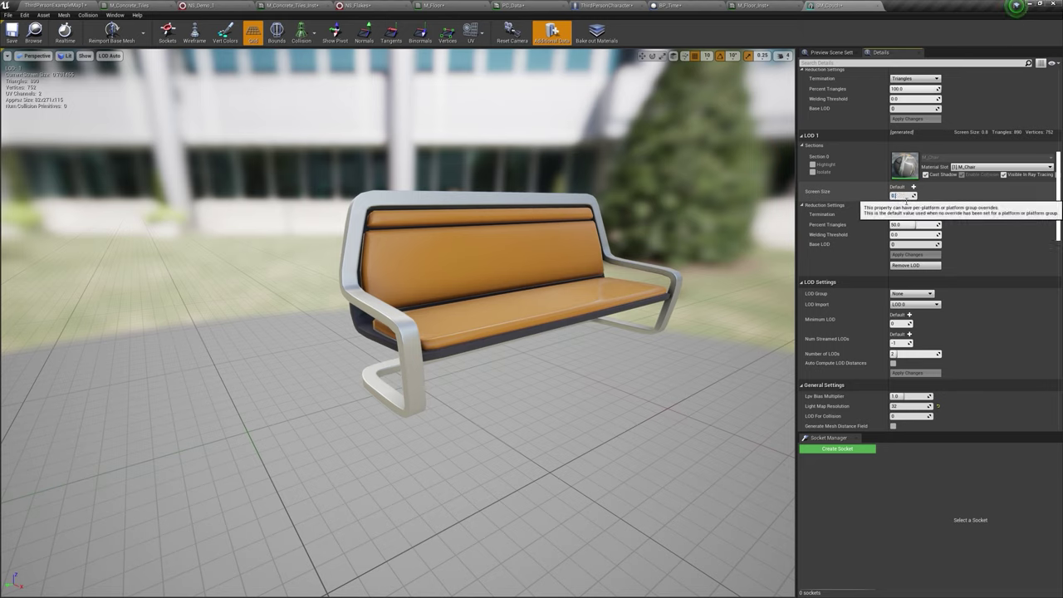
{"action": "key", "text": "Return"}
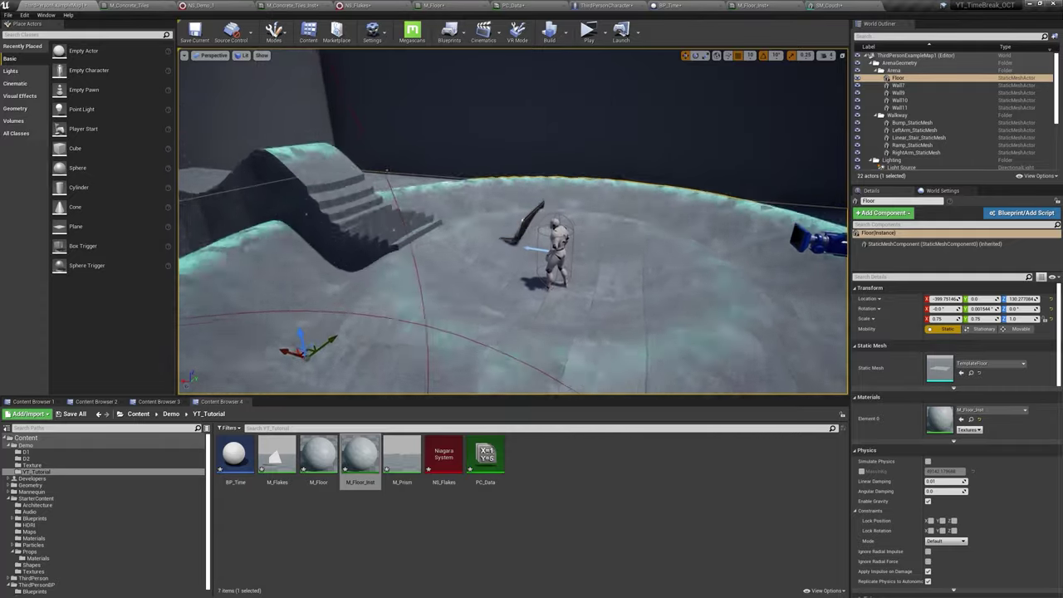
Step: Duplicate the couch's M_Chair material into M_Chair1 and open it
{"action": "left_click", "coordinate": [499, 240]}
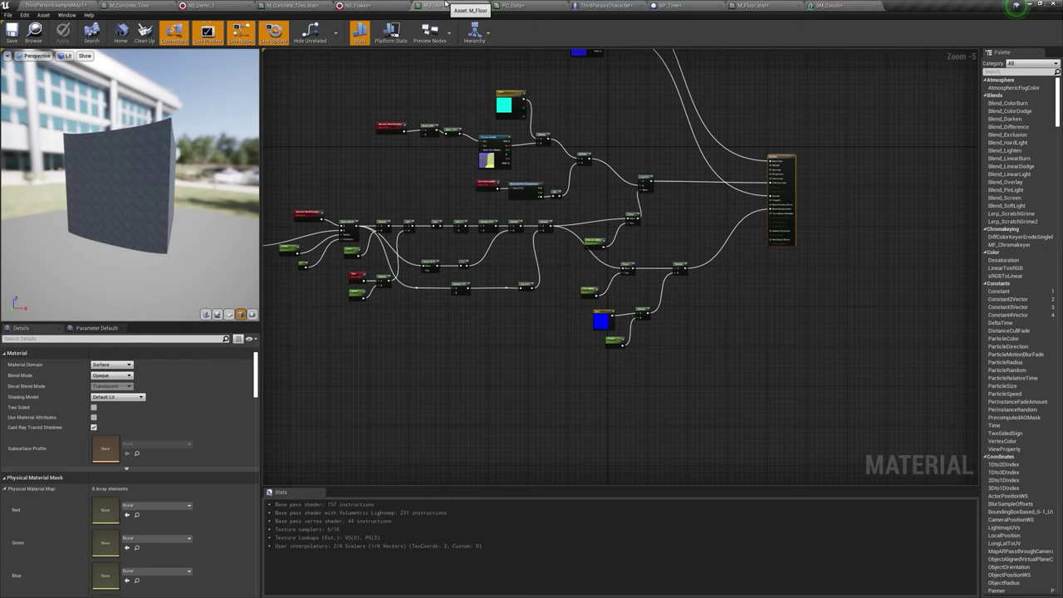
{"action": "scroll", "coordinate": [464, 200], "scroll_direction": "down", "scroll_amount": 1}
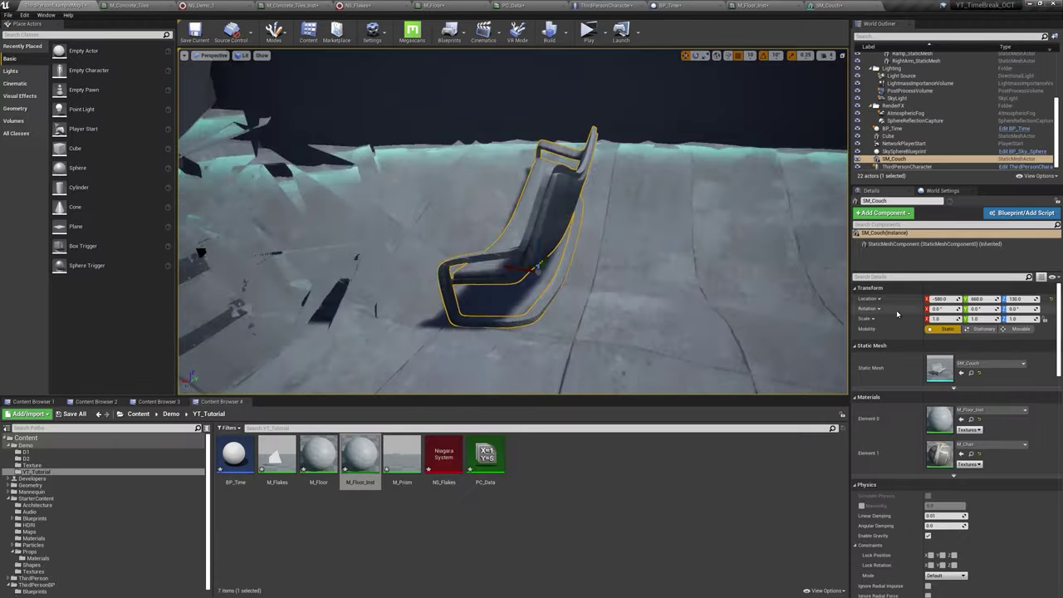
{"action": "left_click", "coordinate": [970, 453]}
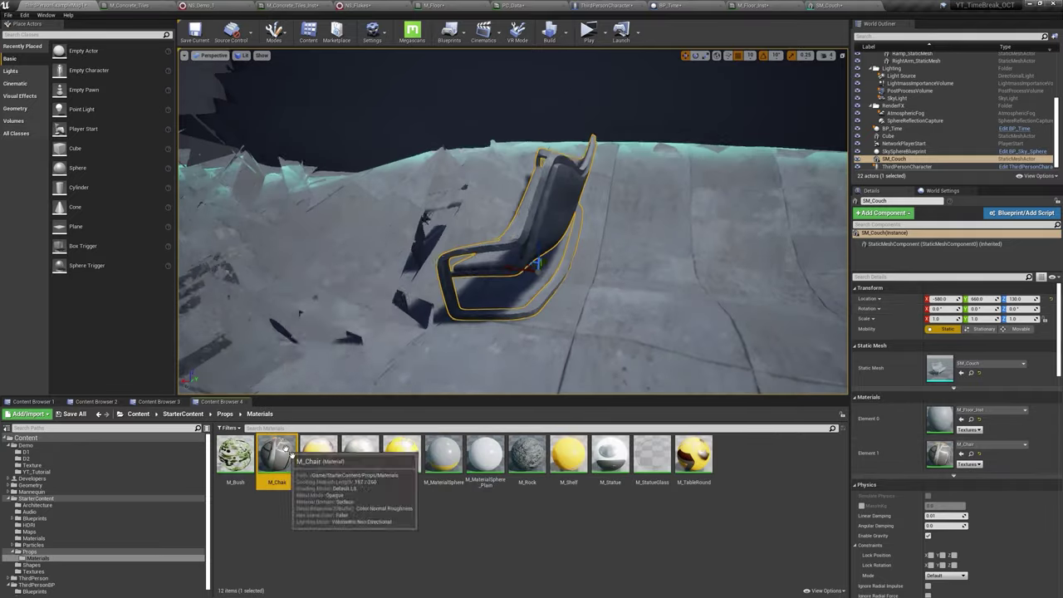
{"action": "right_click", "coordinate": [284, 448]}
{"action": "mouse_move", "coordinate": [330, 303]}
{"action": "left_click", "coordinate": [323, 277]}
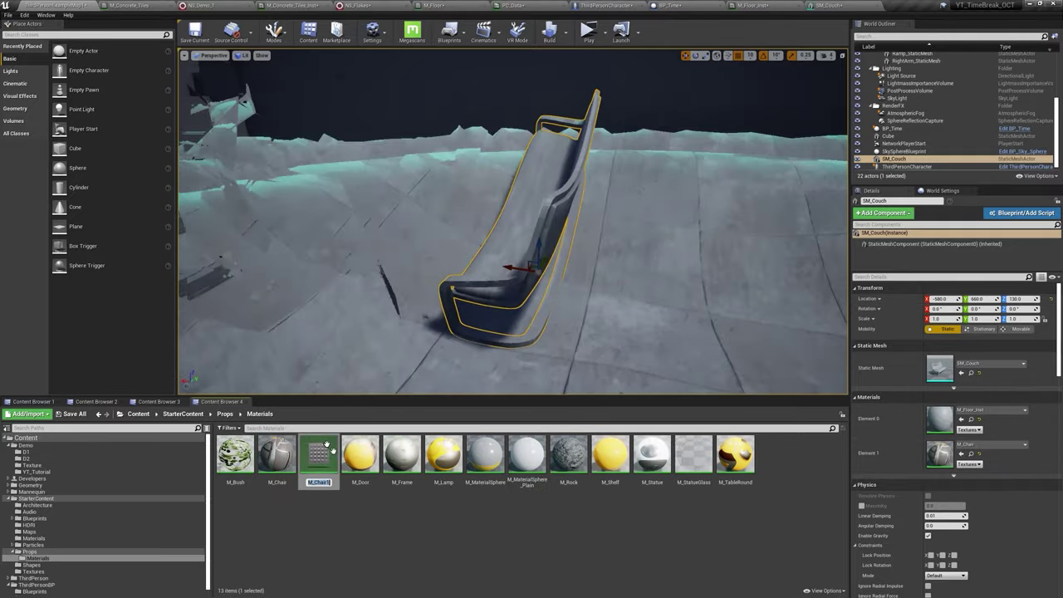
{"action": "double_click", "coordinate": [318, 455]}
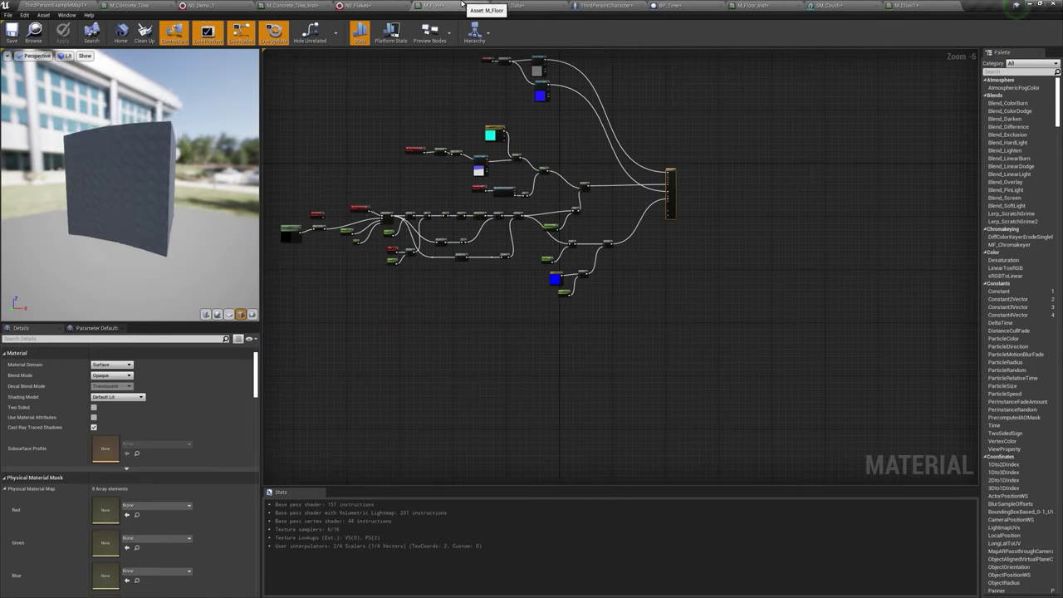
Step: Review the M_Chair1 and M_Floor material graphs
{"action": "scroll", "coordinate": [429, 182], "scroll_direction": "up", "scroll_amount": 5}
{"action": "scroll", "coordinate": [413, 187], "scroll_direction": "down", "scroll_amount": 4}
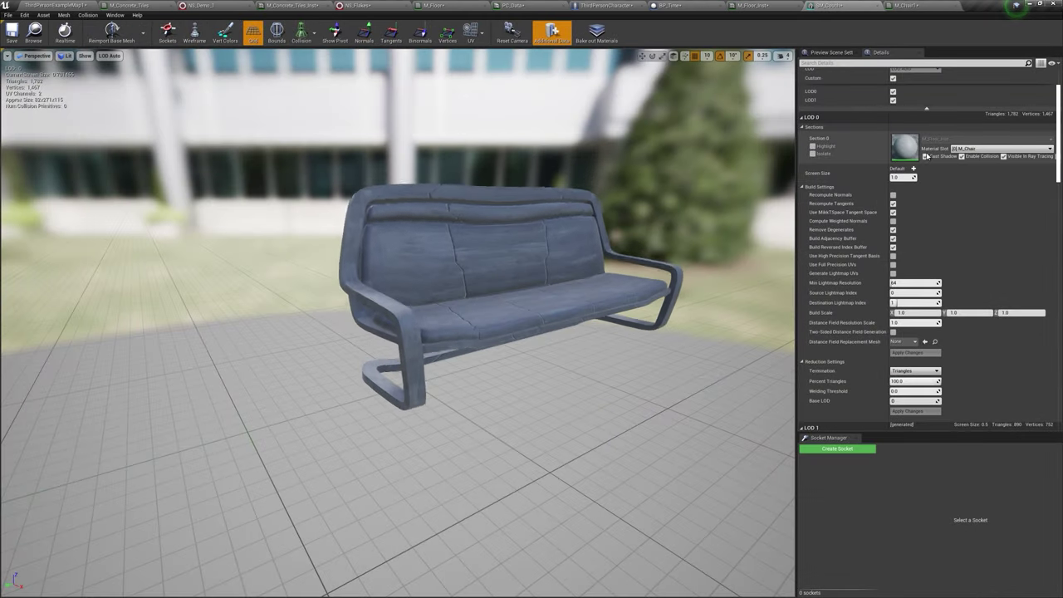
{"action": "scroll", "coordinate": [904, 329], "scroll_direction": "down", "scroll_amount": 2}
{"action": "scroll", "coordinate": [904, 328], "scroll_direction": "down", "scroll_amount": 1}
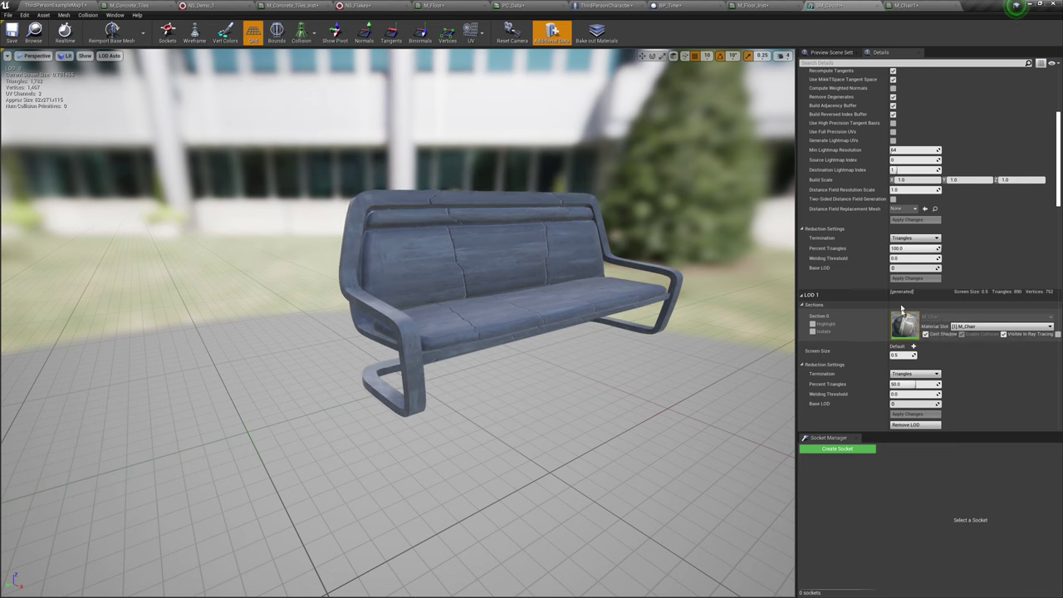
{"action": "left_click", "coordinate": [917, 5]}
{"action": "scroll", "coordinate": [467, 230], "scroll_direction": "down", "scroll_amount": 3}
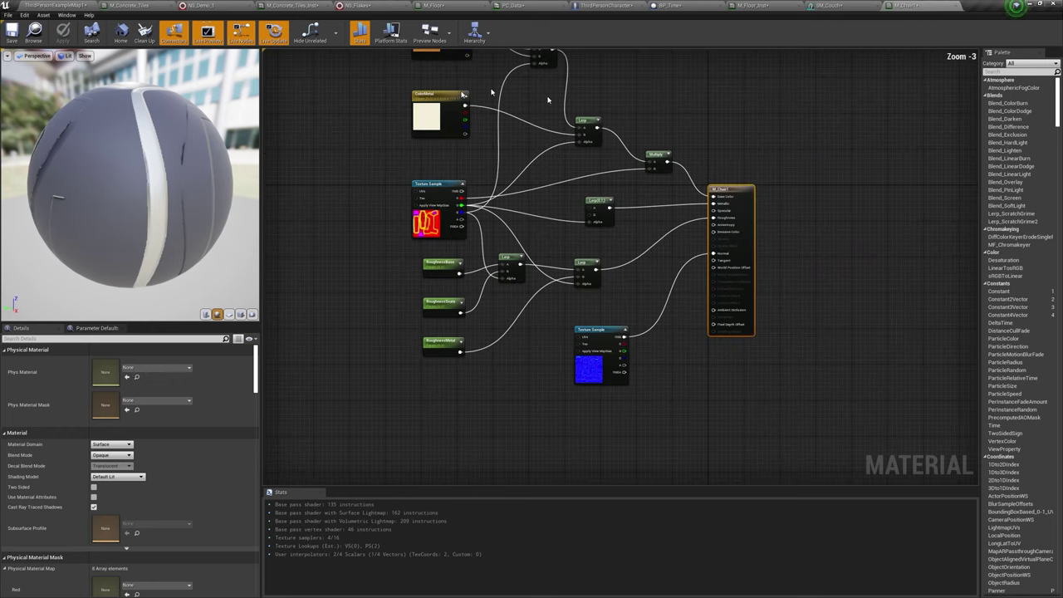
{"action": "left_click", "coordinate": [467, 4]}
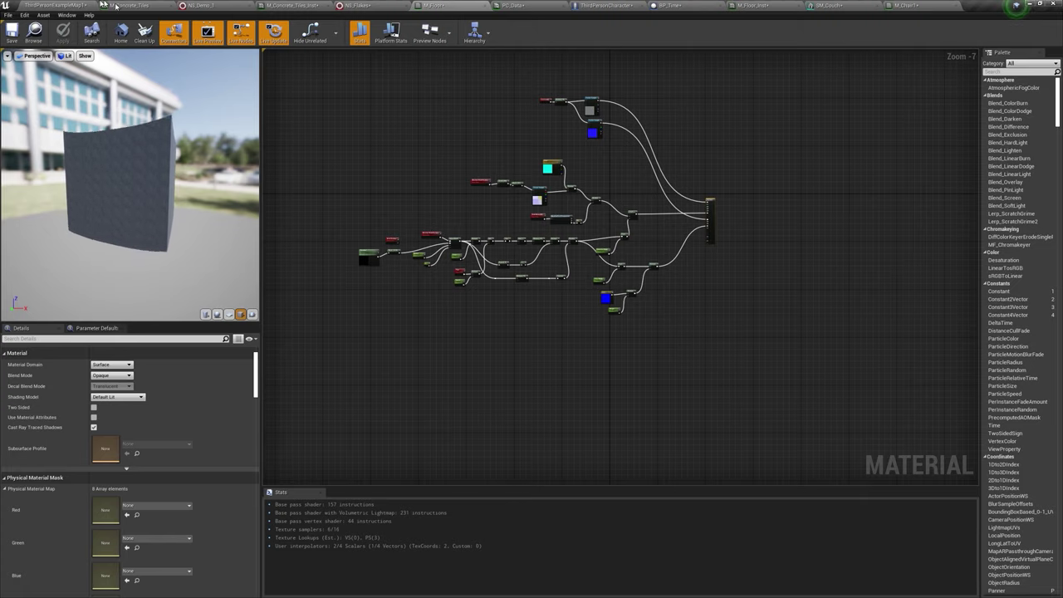
Step: Back in the level, view the walled room from above and select the flakes cube
{"action": "left_click", "coordinate": [63, 4]}
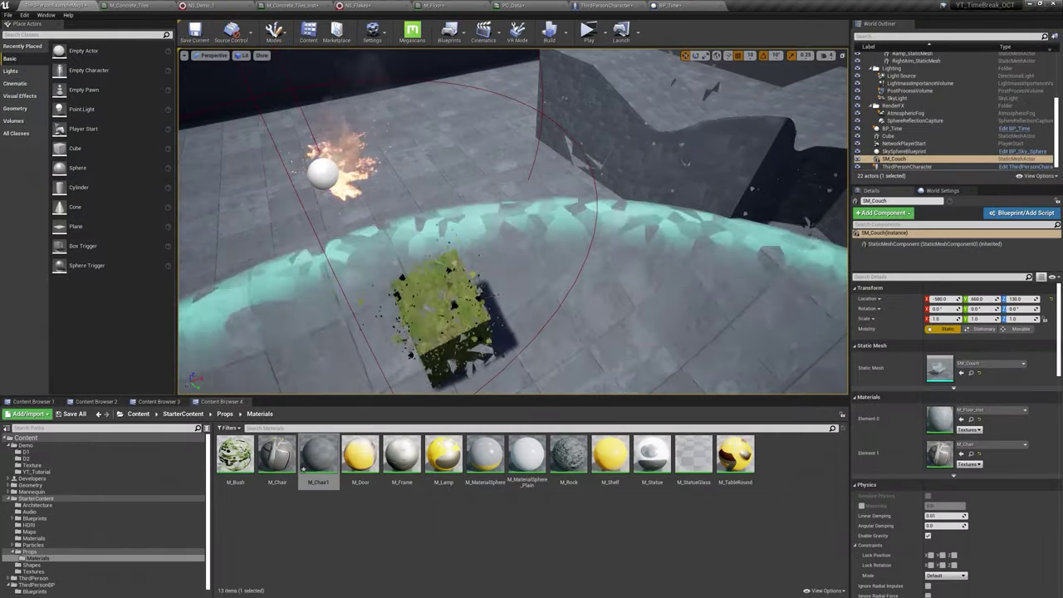
{"action": "right_click_drag", "start_coordinate": [513, 221], "coordinate": [513, 166]}
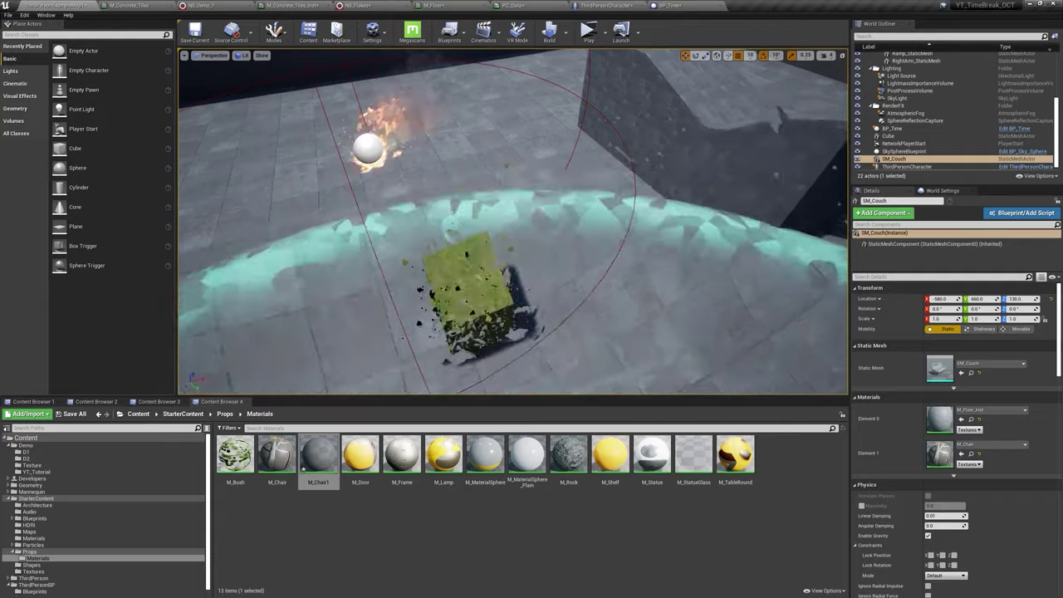
{"action": "right_click_drag", "start_coordinate": [513, 221], "coordinate": [513, 208]}
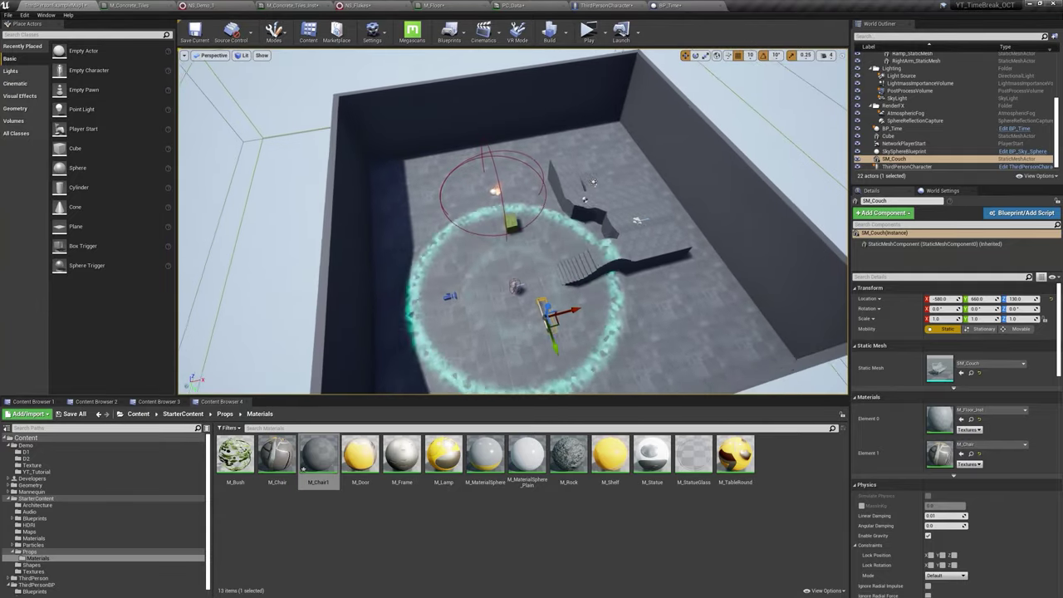
{"action": "left_click", "coordinate": [512, 221]}
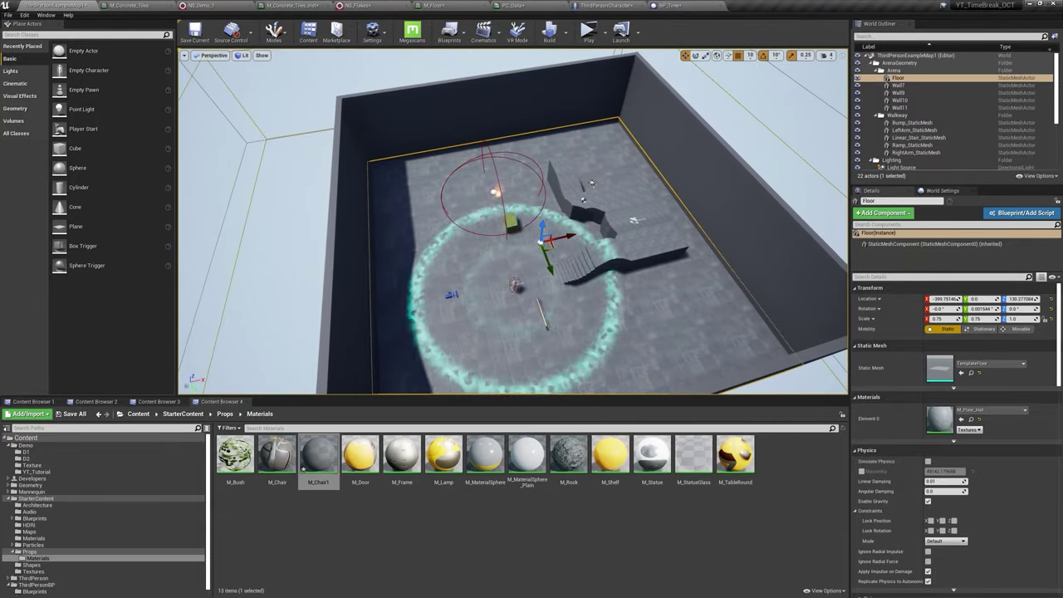
Step: In NS_Flakes, inspect the Fountain emitter's Distance Check module and its DistanceCheck scratch script
{"action": "left_click", "coordinate": [357, 5]}
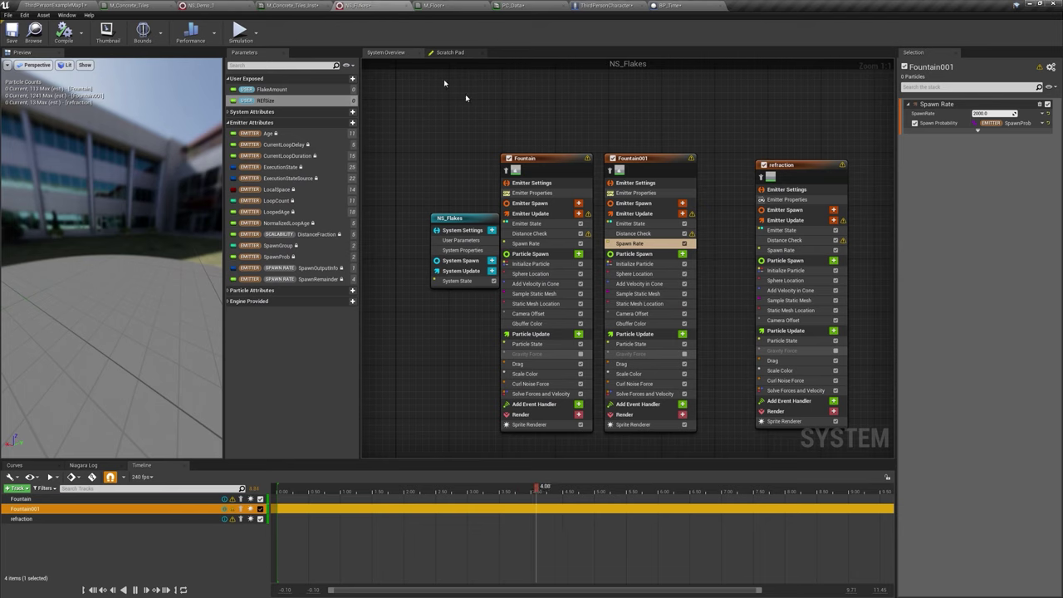
{"action": "left_click", "coordinate": [531, 232]}
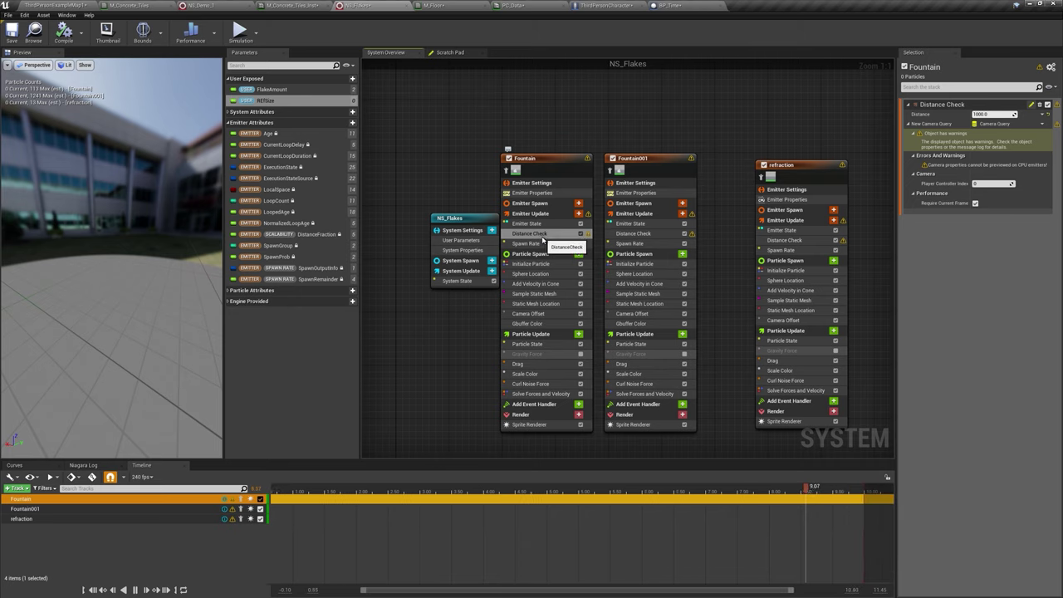
{"action": "left_click", "coordinate": [458, 53]}
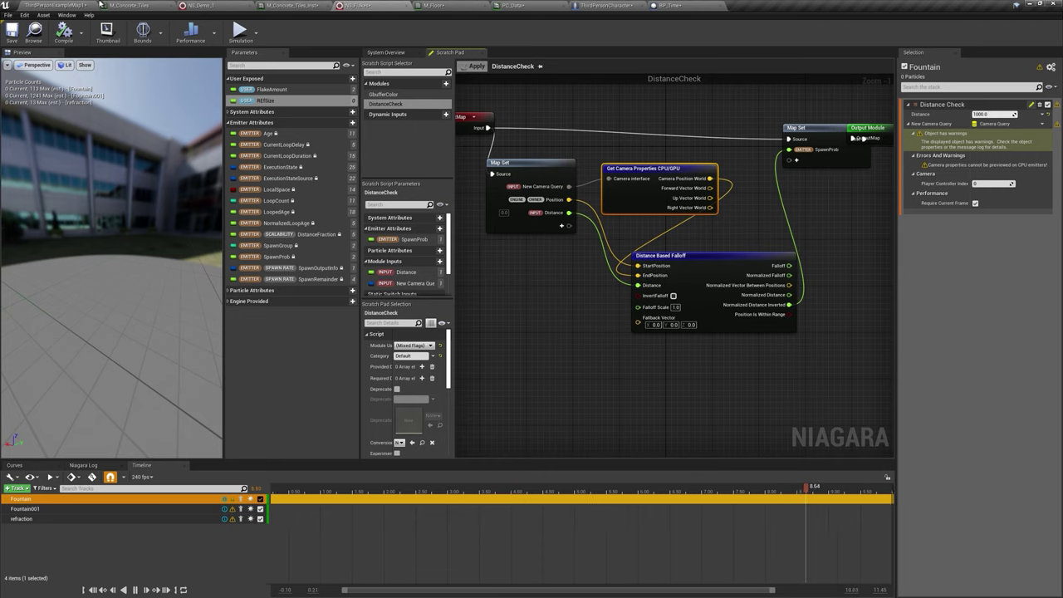
{"action": "left_click", "coordinate": [53, 5]}
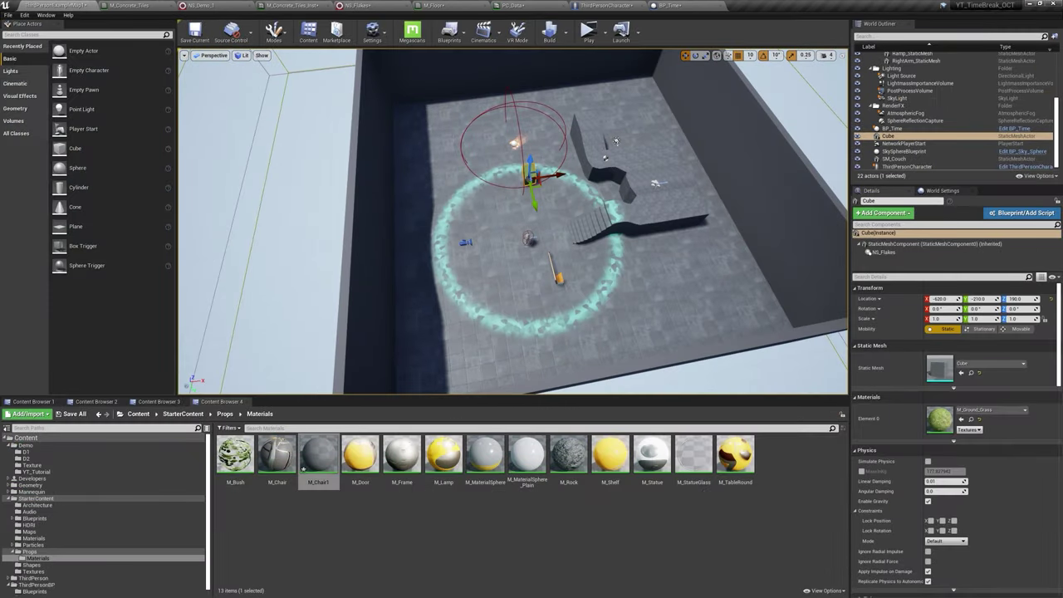
Step: Turn off Auto Activate on the cube's NS_Flakes and play-test by running toward the cube
{"action": "right_click_drag", "start_coordinate": [616, 141], "coordinate": [615, 108]}
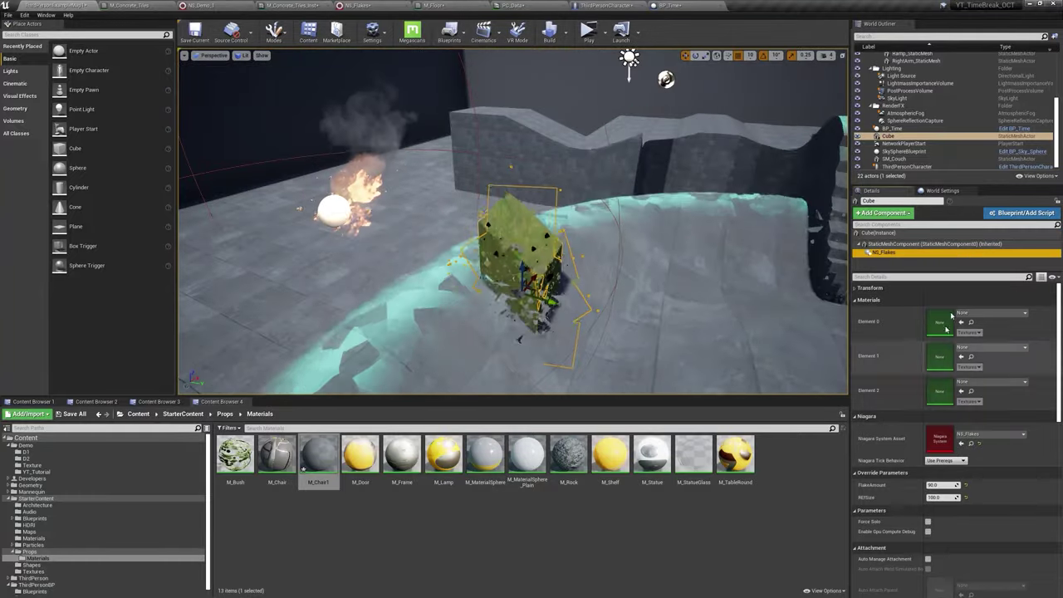
{"action": "scroll", "coordinate": [907, 442], "scroll_direction": "down", "scroll_amount": 3}
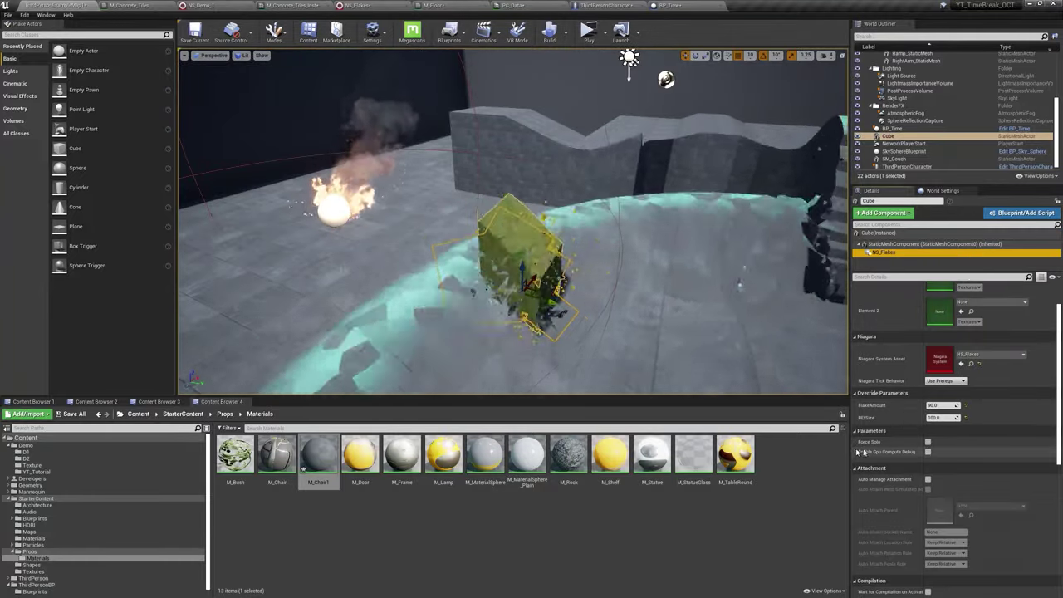
{"action": "scroll", "coordinate": [888, 299], "scroll_direction": "up", "scroll_amount": 2}
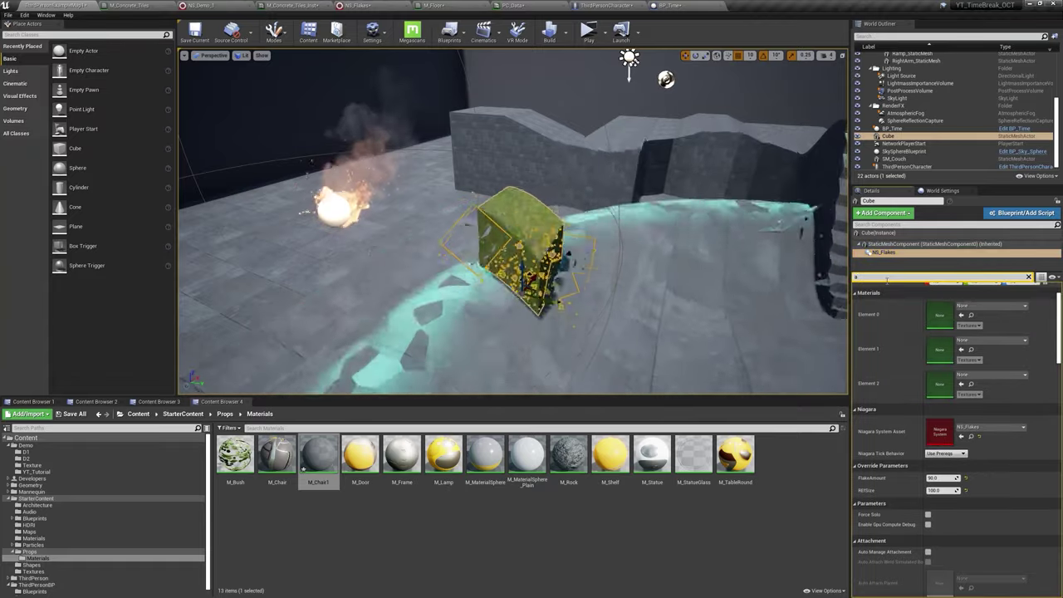
{"action": "type", "text": "aut"}
{"action": "left_click", "coordinate": [927, 412]}
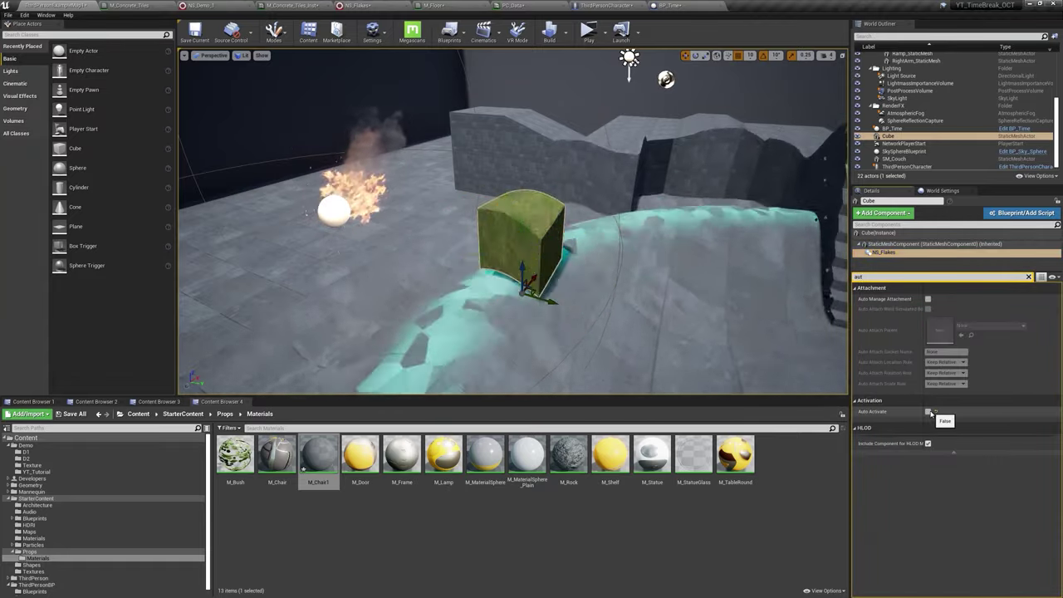
{"action": "left_click", "coordinate": [589, 38]}
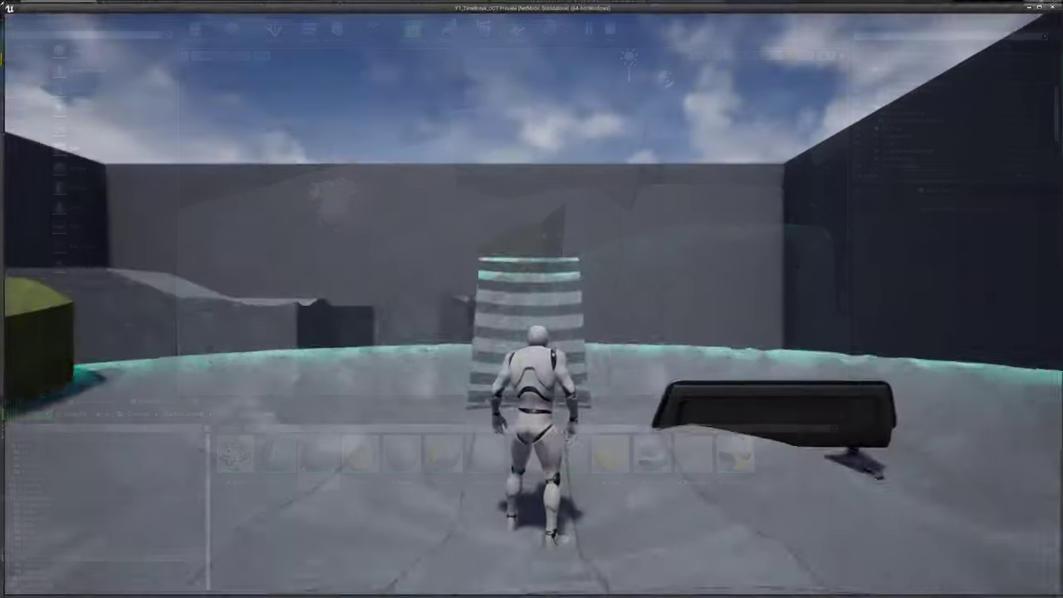
{"action": "key", "text": "w"}
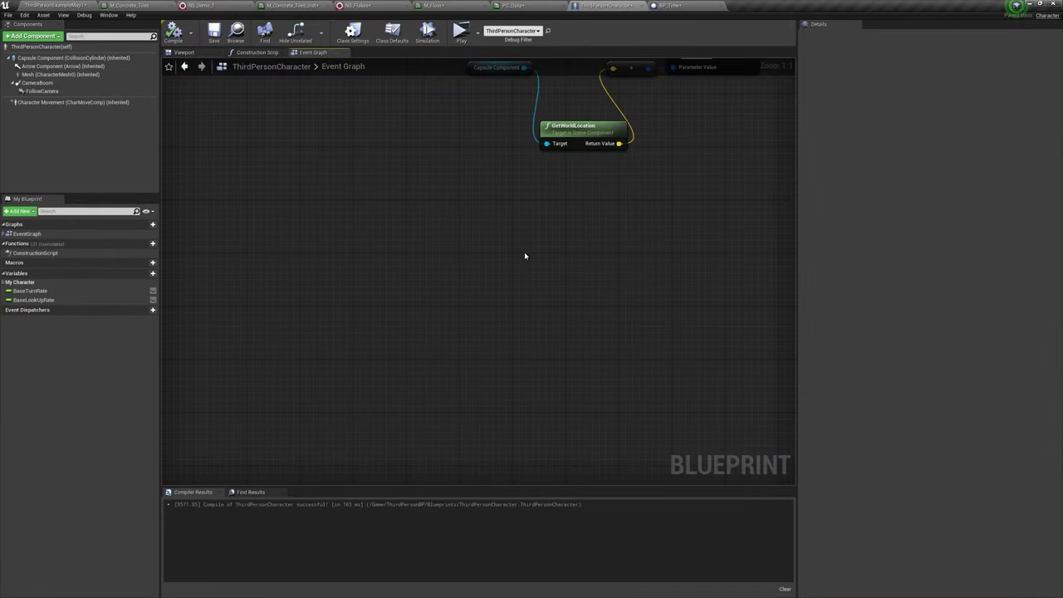
Step: Add a MultiSphereTraceByChannel node whose Out Hits feed a Get and an expanded Break Hit Result
{"action": "right_click", "coordinate": [523, 256]}
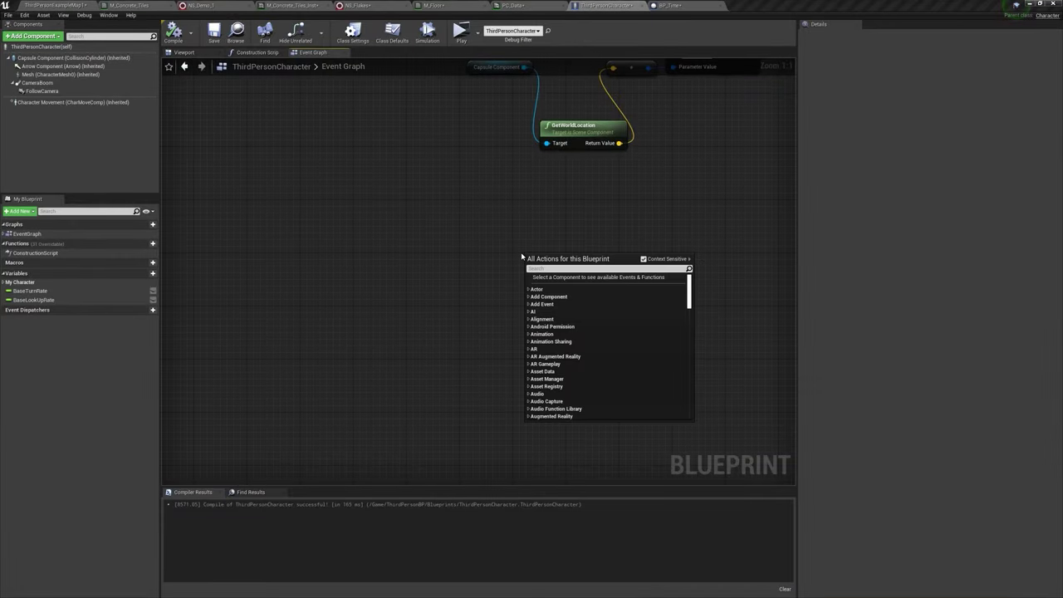
{"action": "type", "text": "mult sp"}
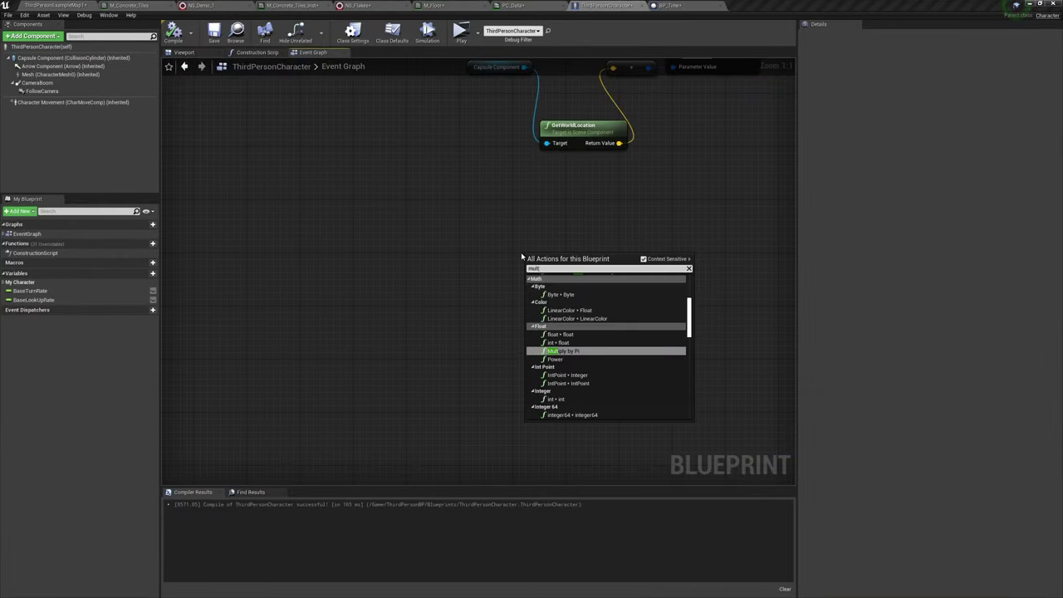
{"action": "key", "text": "BackSpace"}
{"action": "key", "text": "BackSpace"}
{"action": "key", "text": "BackSpace"}
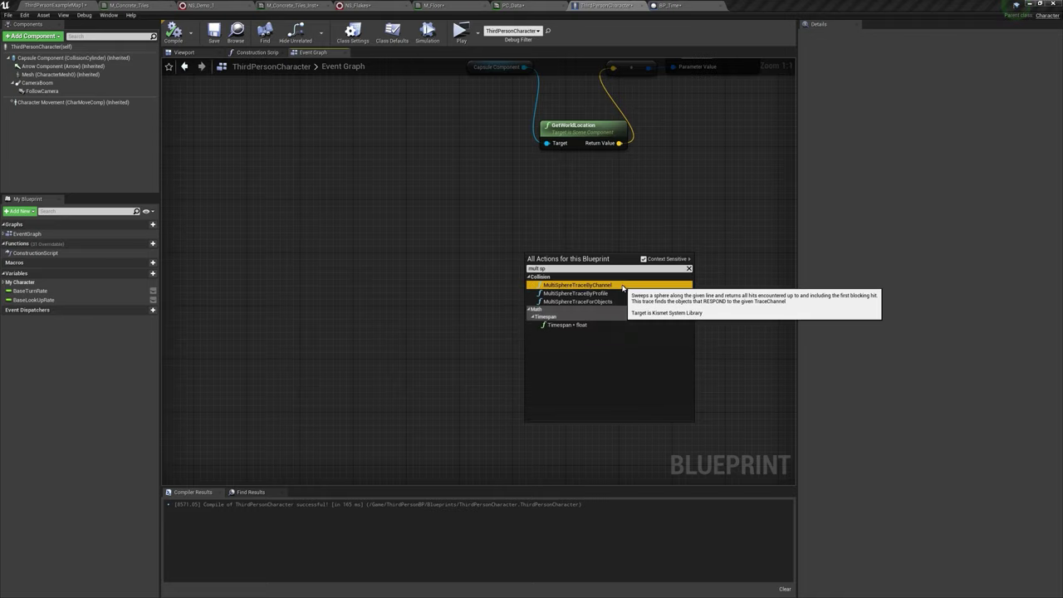
{"action": "left_click", "coordinate": [622, 287]}
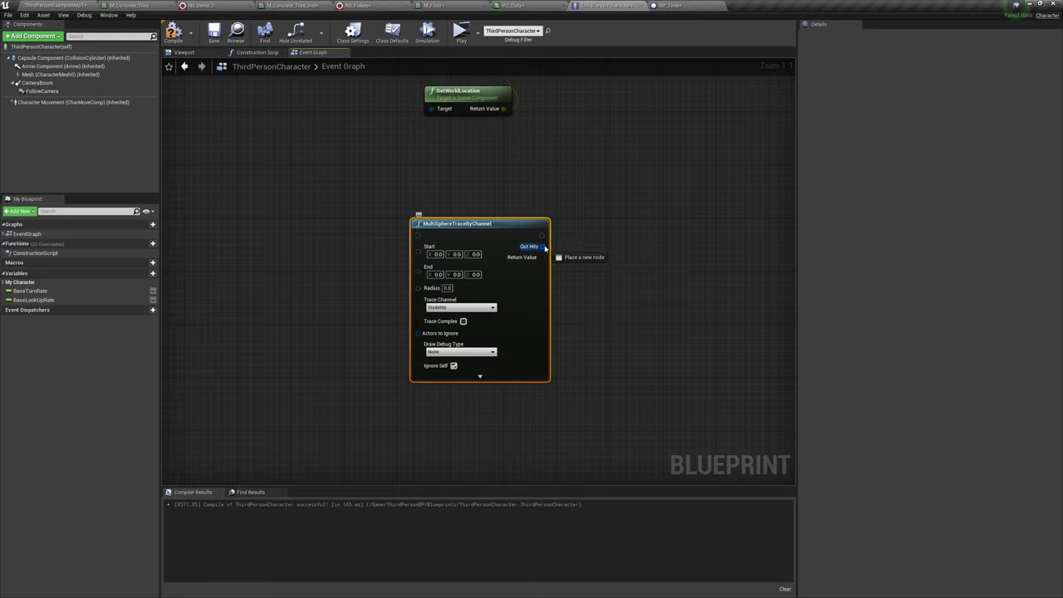
{"action": "left_click_drag", "start_coordinate": [620, 239], "coordinate": [620, 238]}
{"action": "type", "text": "get"}
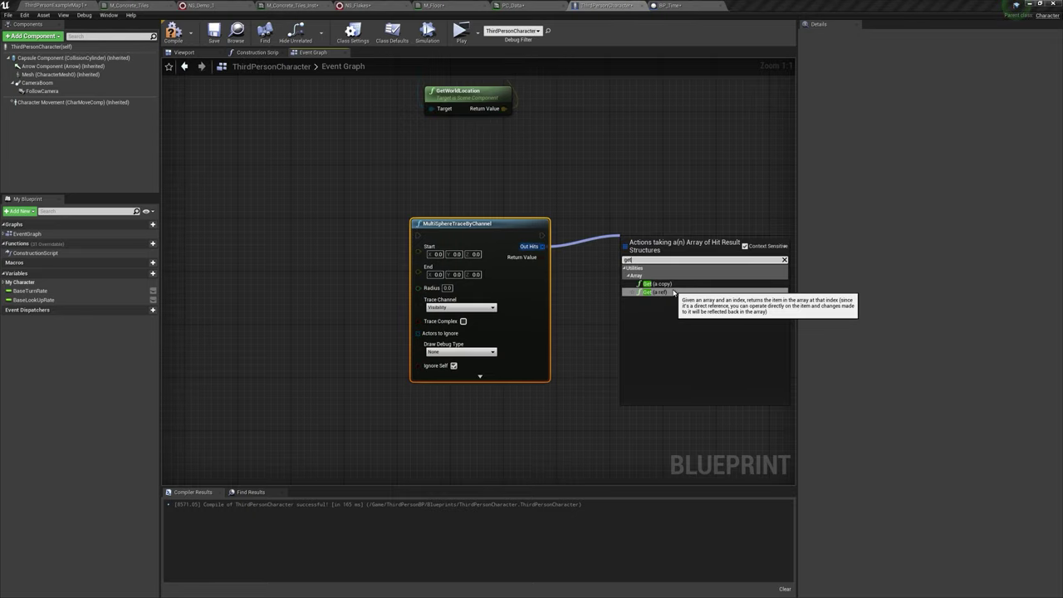
{"action": "left_click", "coordinate": [665, 284]}
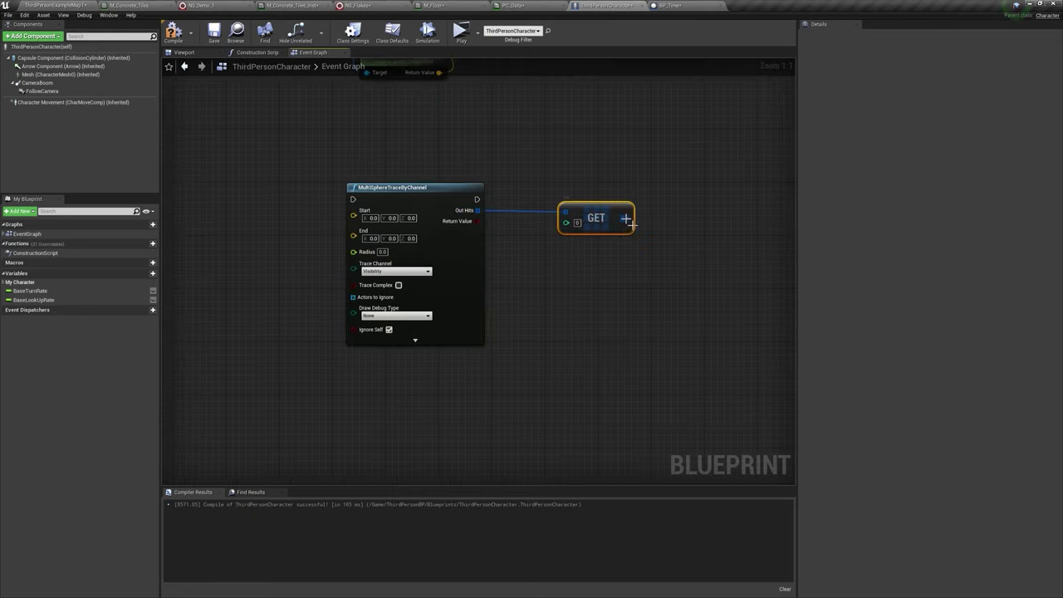
{"action": "left_click_drag", "start_coordinate": [629, 218], "coordinate": [676, 284]}
{"action": "type", "text": "break"}
{"action": "key", "text": "Return"}
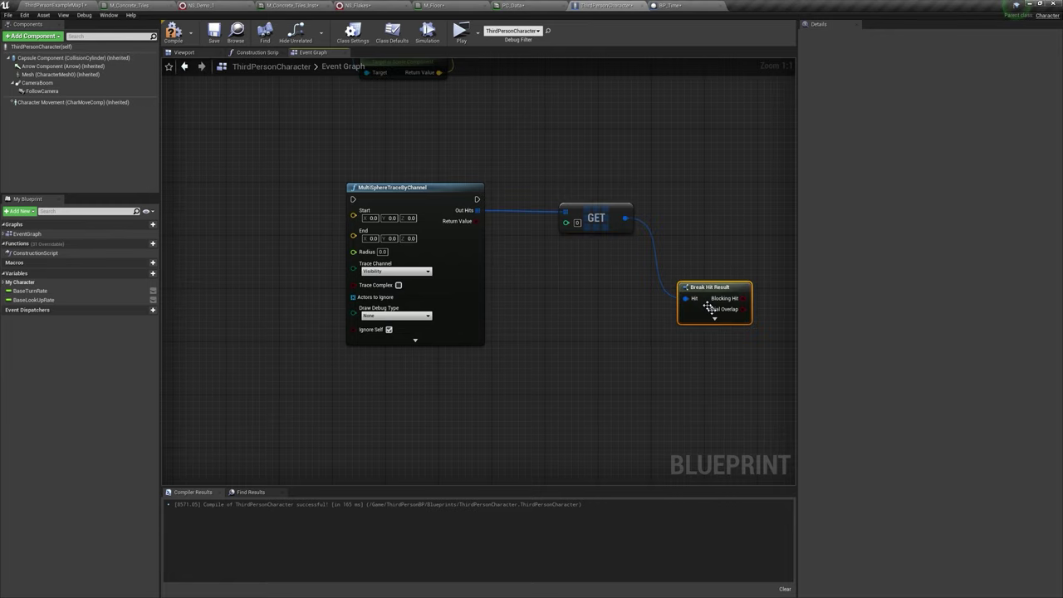
{"action": "left_click", "coordinate": [583, 259]}
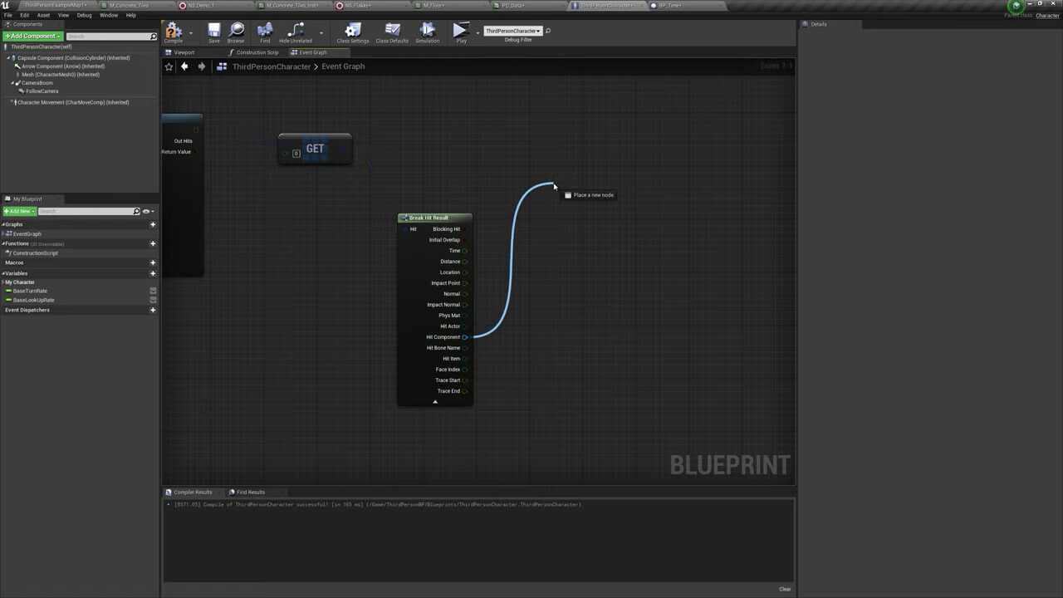
Step: Cast Hit Component to NiagaraComponent and wire it to Activate and Deactivate nodes
{"action": "left_click_drag", "start_coordinate": [554, 186], "coordinate": [554, 186]}
{"action": "type", "text": "cast"}
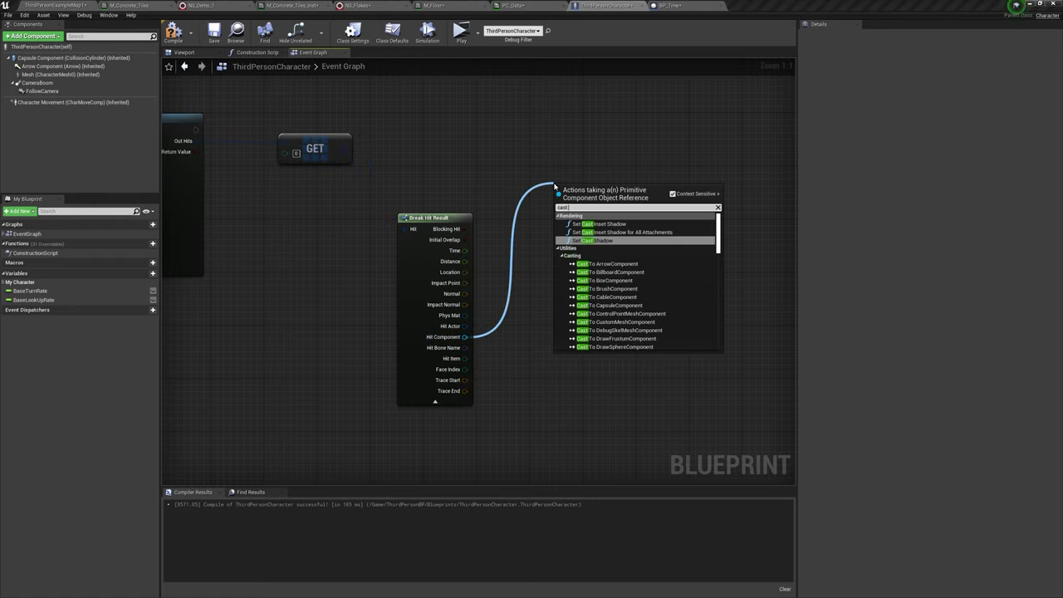
{"action": "type", "text": " to nia"}
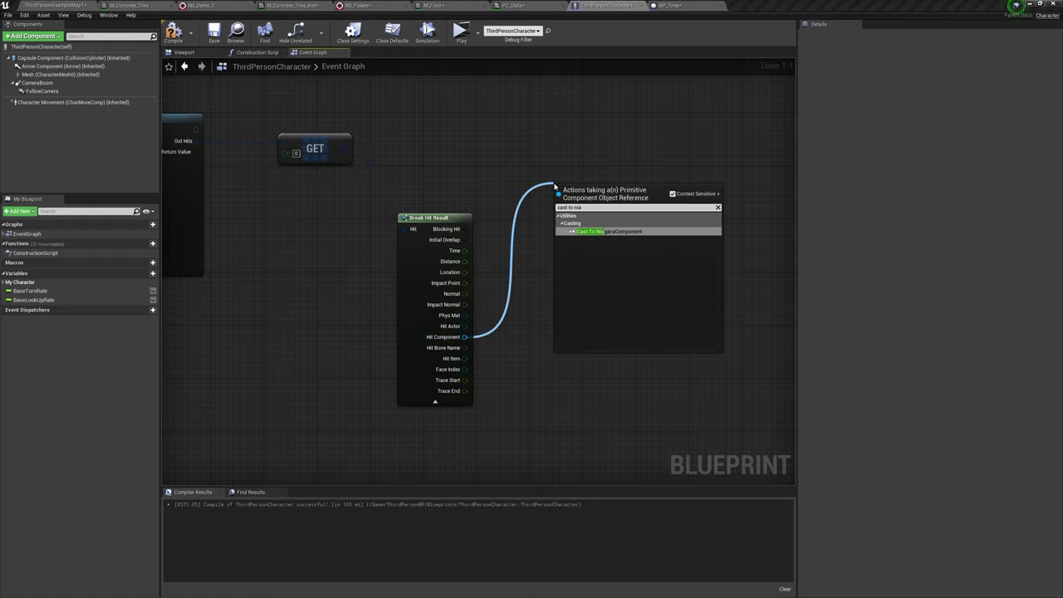
{"action": "left_click", "coordinate": [644, 232]}
{"action": "left_click_drag", "start_coordinate": [664, 225], "coordinate": [632, 203]}
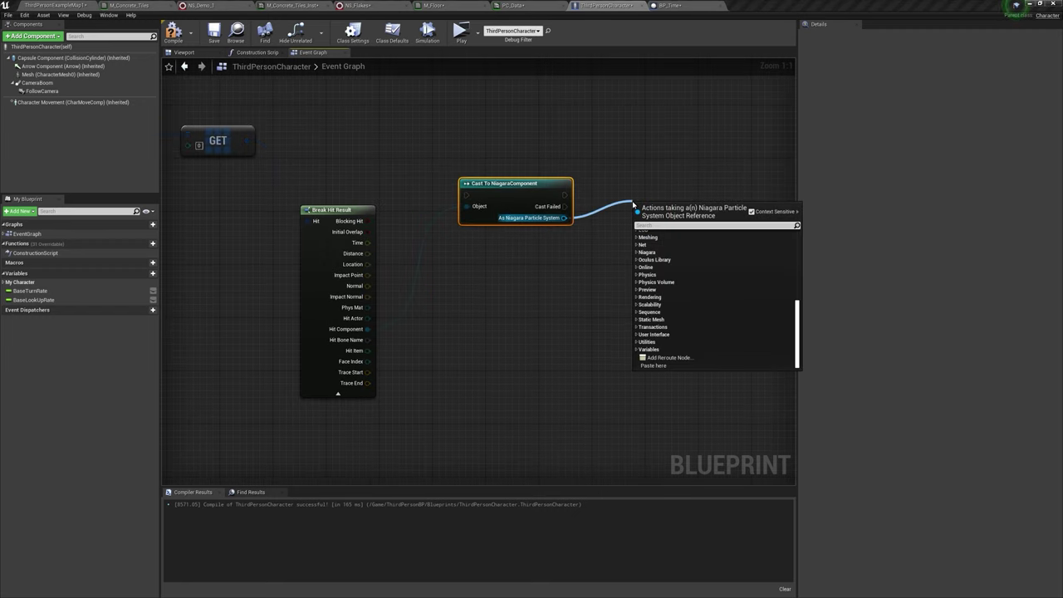
{"action": "type", "text": "acti"}
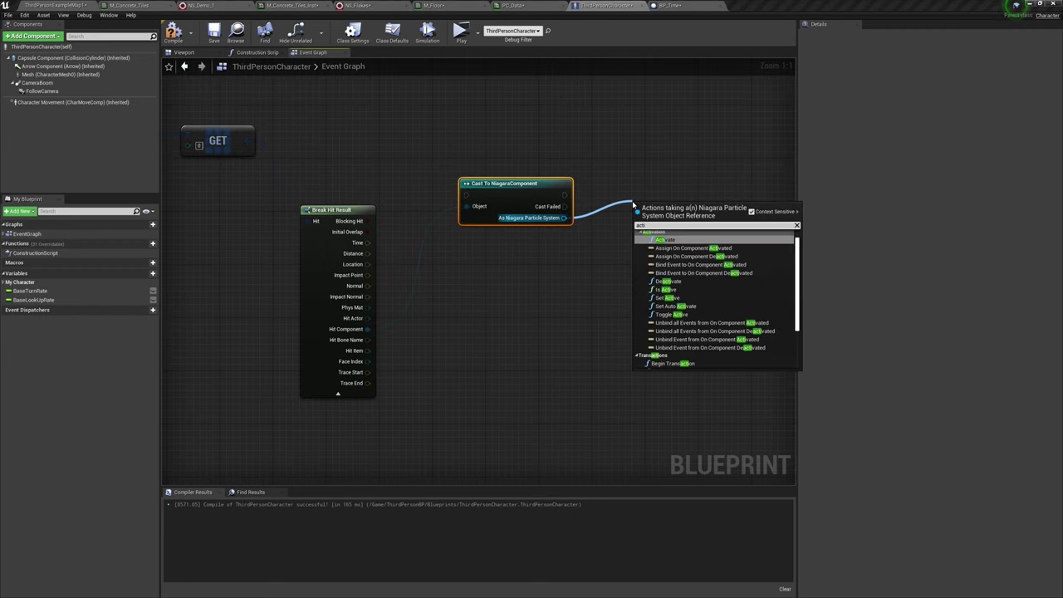
{"action": "left_click", "coordinate": [669, 240]}
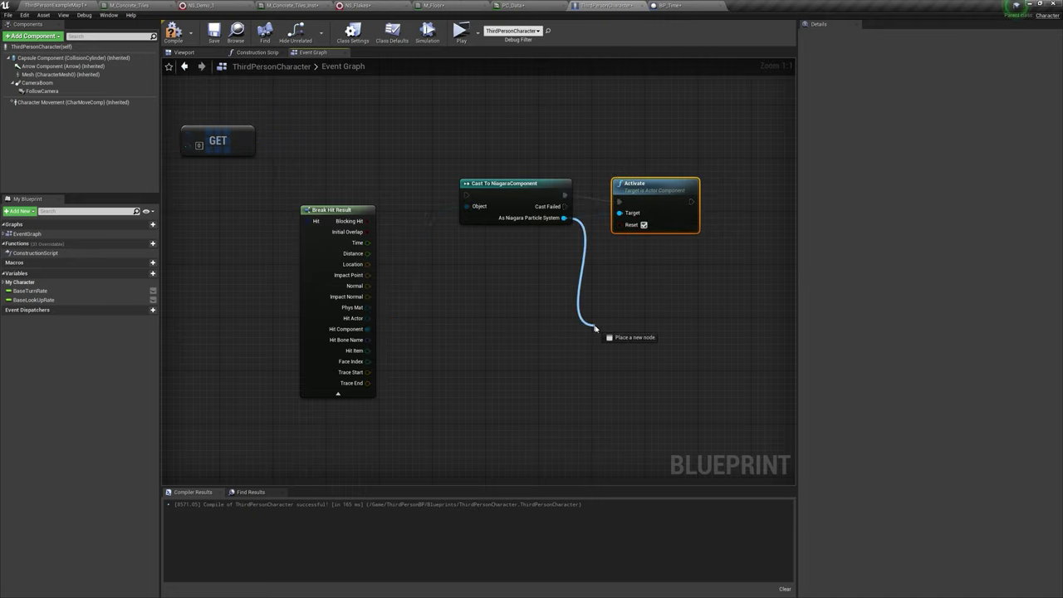
{"action": "left_click_drag", "start_coordinate": [595, 328], "coordinate": [594, 328]}
{"action": "type", "text": "deacti"}
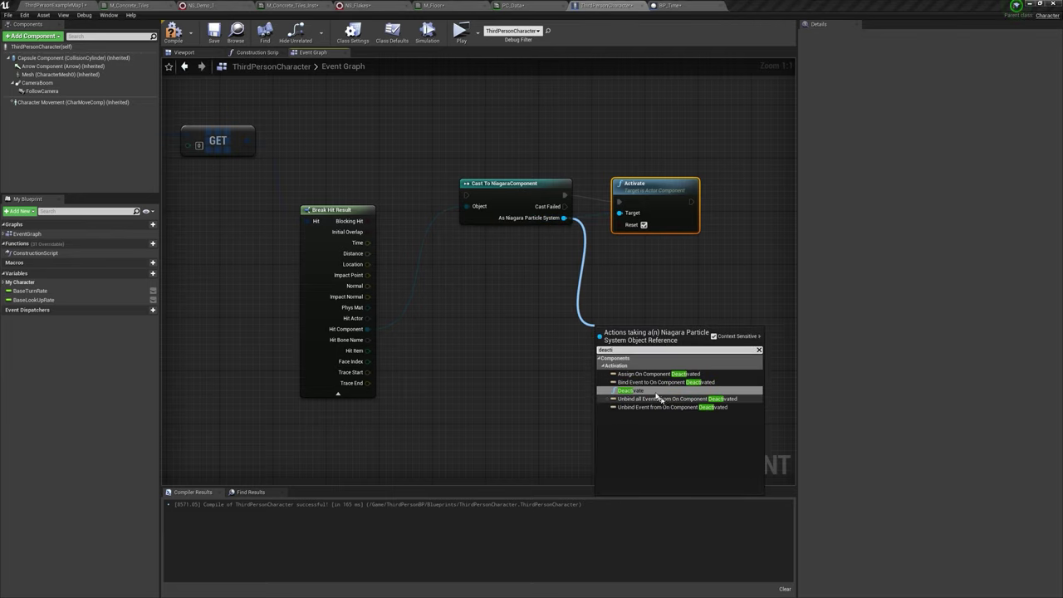
{"action": "left_click", "coordinate": [657, 392]}
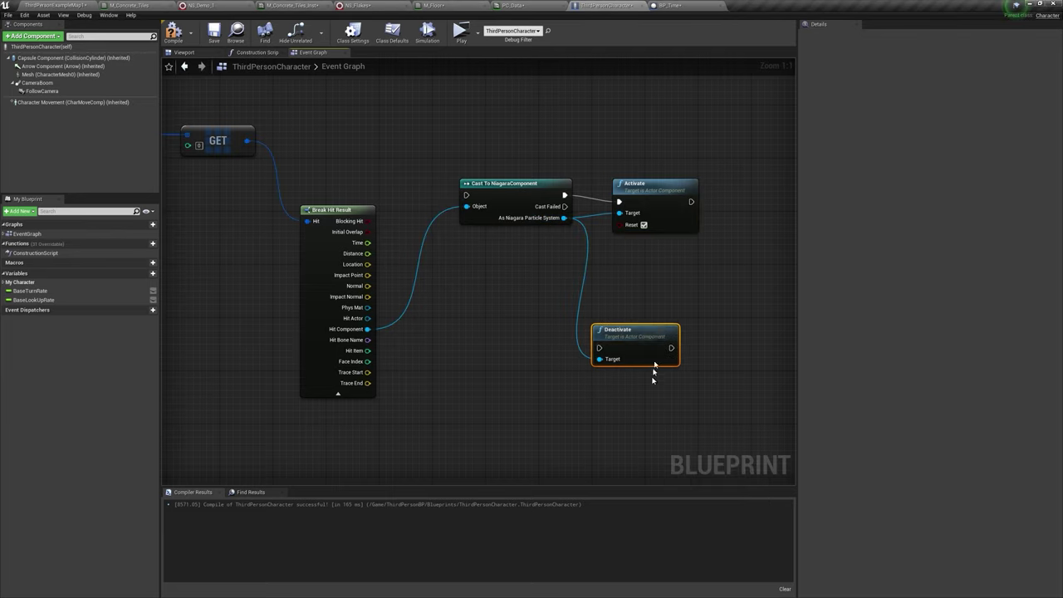
{"action": "left_click_drag", "start_coordinate": [643, 332], "coordinate": [673, 285]}
{"action": "left_click", "coordinate": [55, 5]}
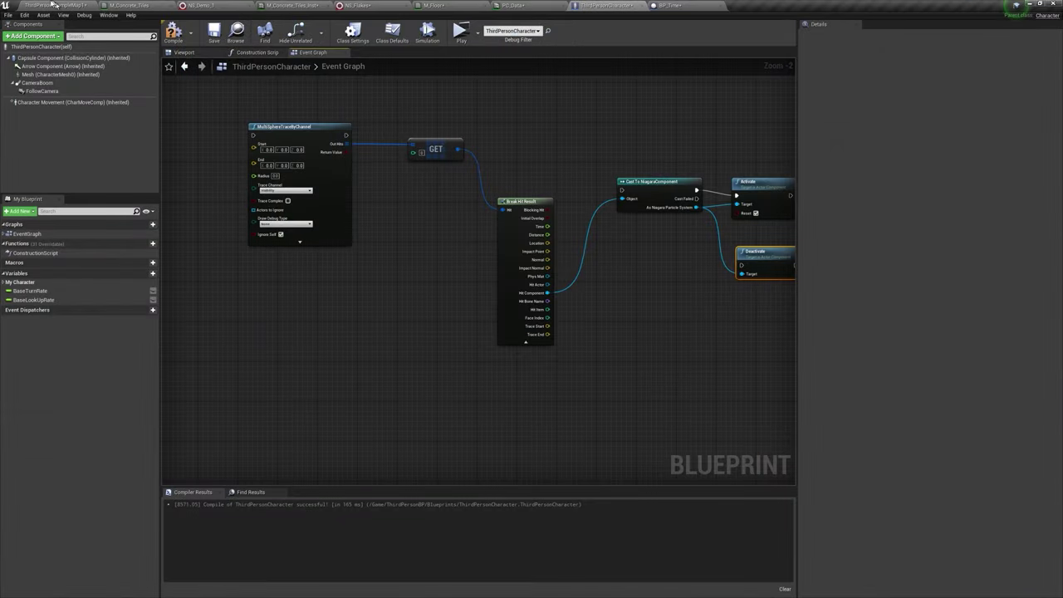
Step: Select the cube's NS_Flakes component, review the ThirdPersonCharacter trace graph, and orbit around the cube
{"action": "left_click", "coordinate": [53, 4]}
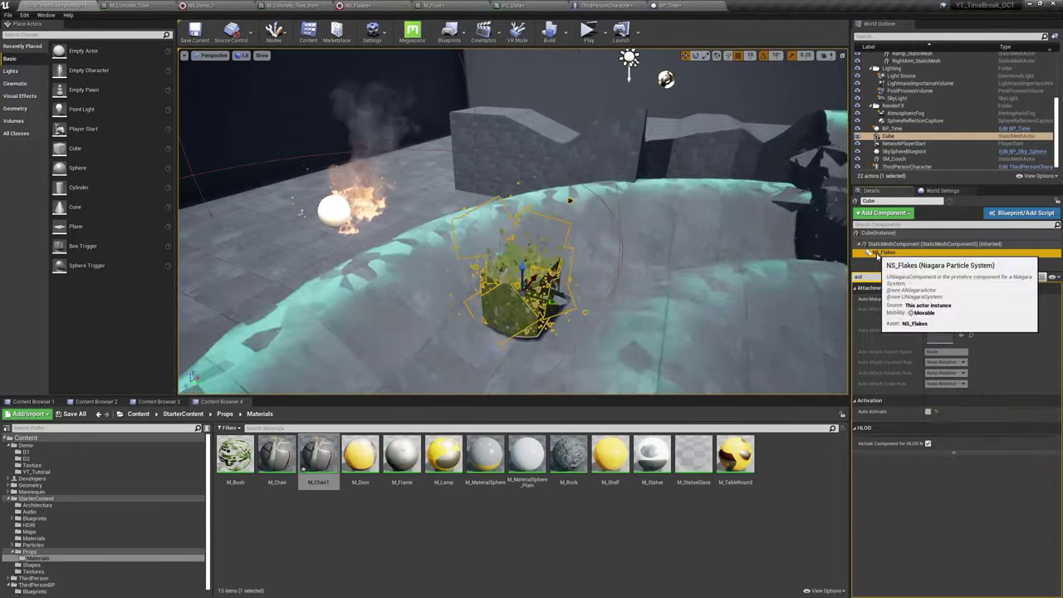
{"action": "left_click", "coordinate": [883, 251]}
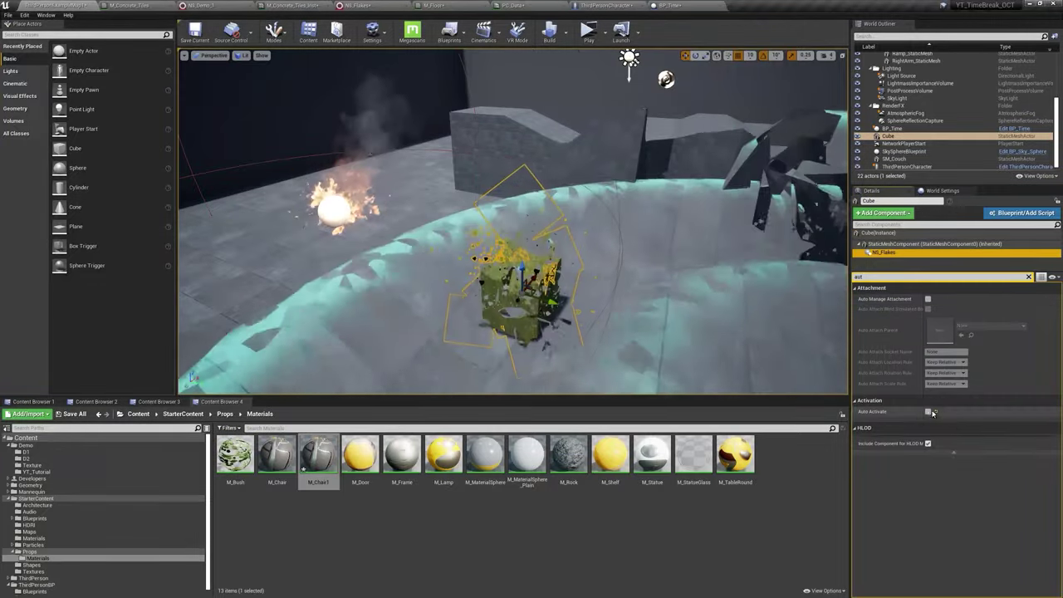
{"action": "left_click", "coordinate": [606, 5]}
{"action": "scroll", "coordinate": [518, 226], "scroll_direction": "up", "scroll_amount": 1}
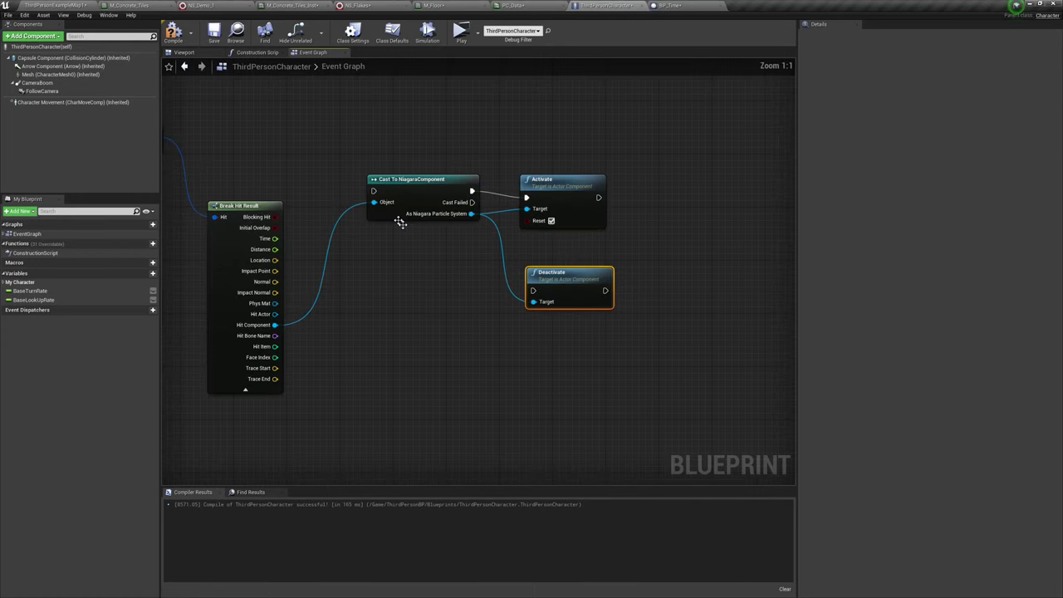
{"action": "scroll", "coordinate": [467, 218], "scroll_direction": "up", "scroll_amount": 1}
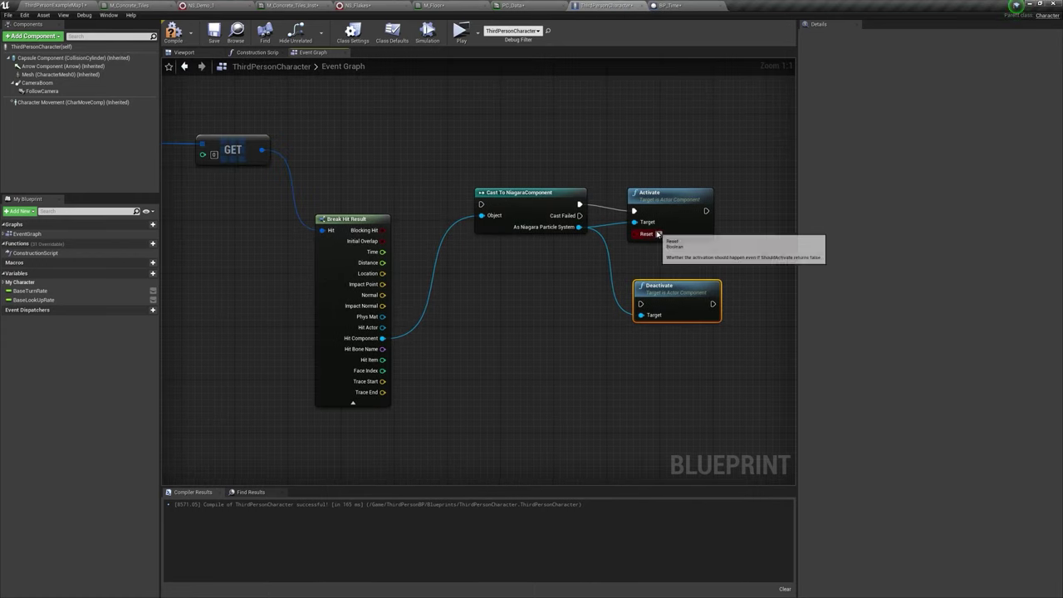
{"action": "scroll", "coordinate": [520, 296], "scroll_direction": "down", "scroll_amount": 2}
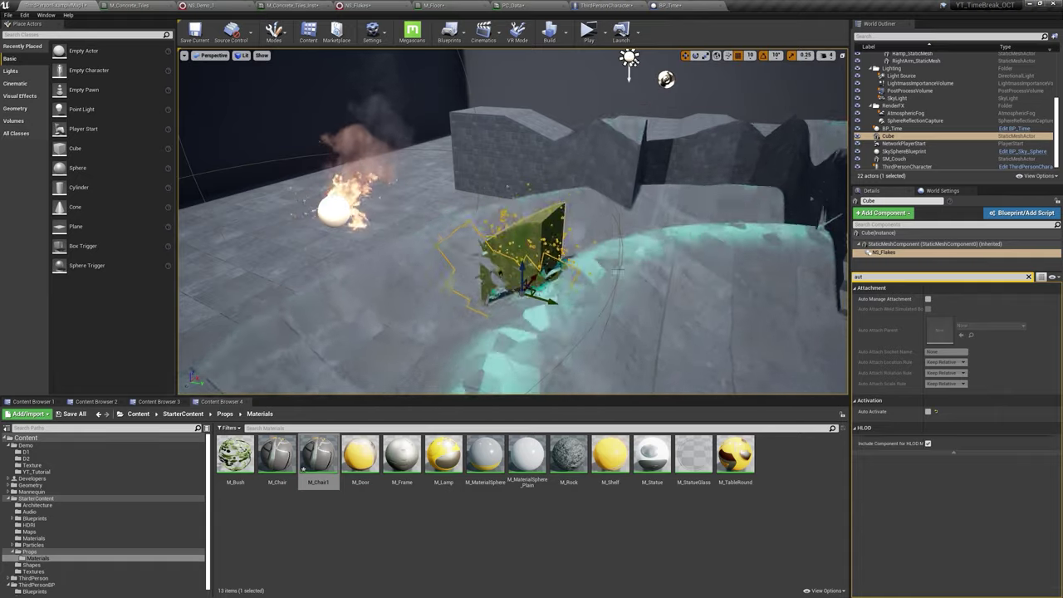
{"action": "right_click_drag", "start_coordinate": [515, 224], "coordinate": [515, 224]}
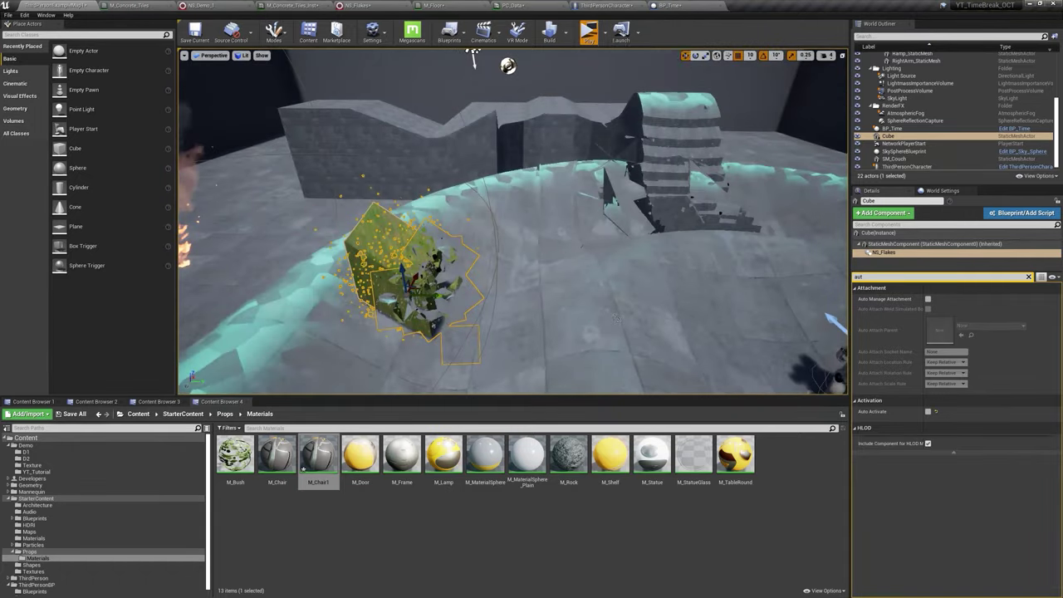